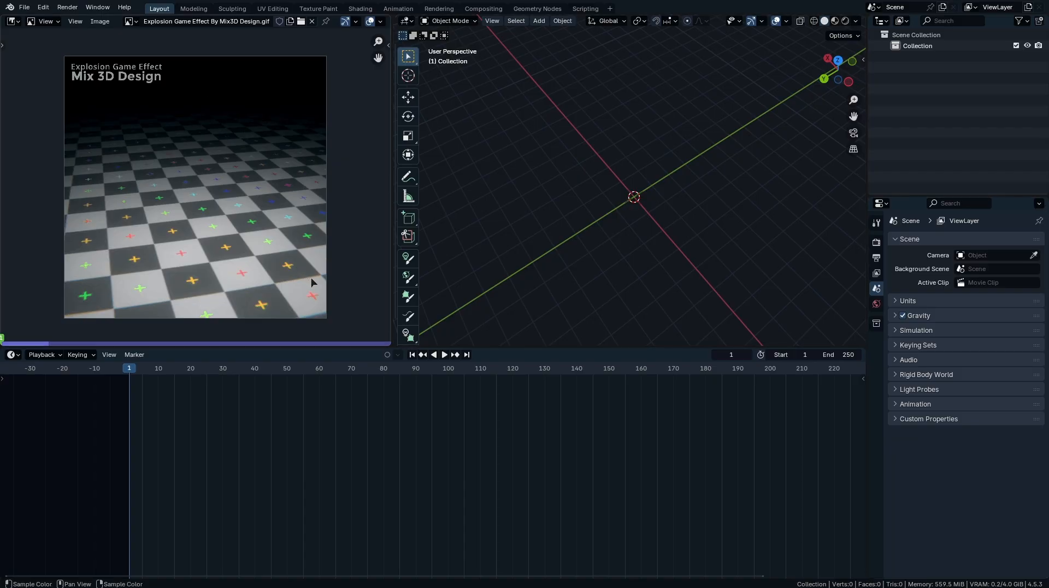
- Narrow the reference image area and step through the explosion animation up to frame 13 and back to frame 0
drag(392, 201, 359, 201)
key(Right)
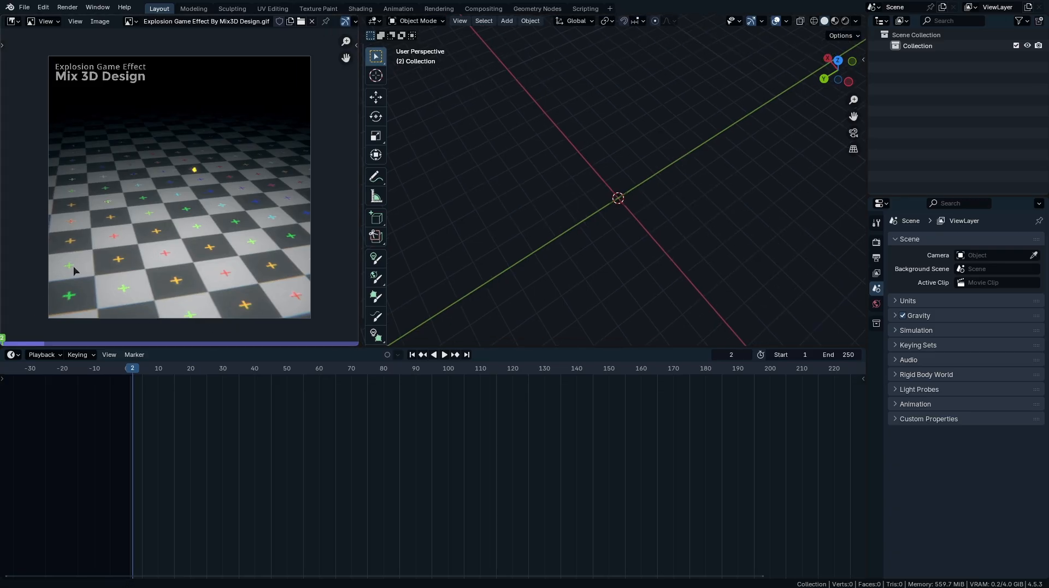
key(Right)
key(Right)
key(Right)
key(Right)
key(Right)
key(Right)
key(Right)
key(Right)
key(Right)
key(Right)
key(Right)
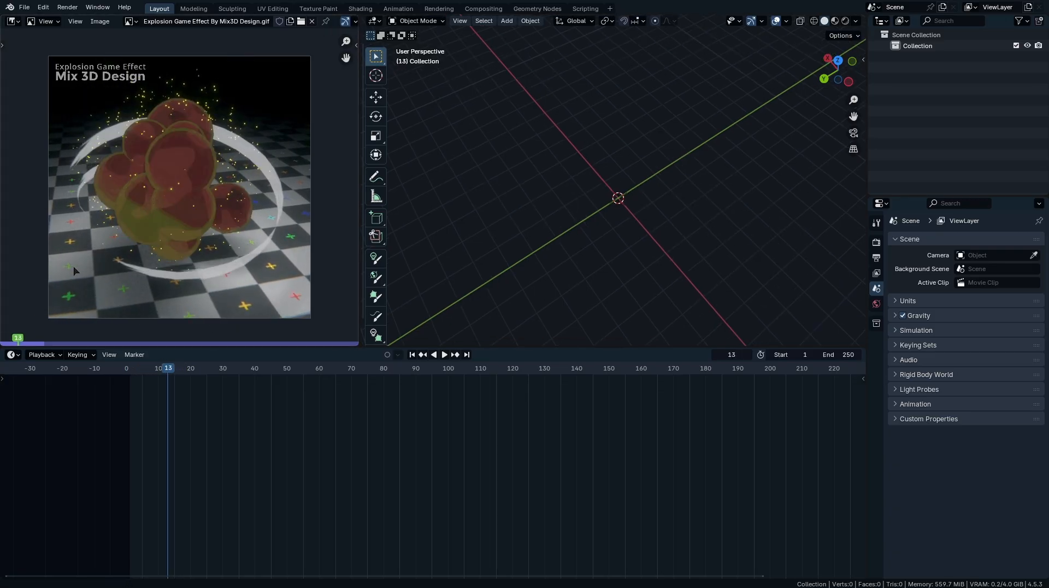
key(Left)
key(Left)
key(Left)
key(Left)
key(Left)
key(Left)
key(Left)
key(Left)
key(Left)
key(Left)
key(Left)
key(Left)
key(Left)
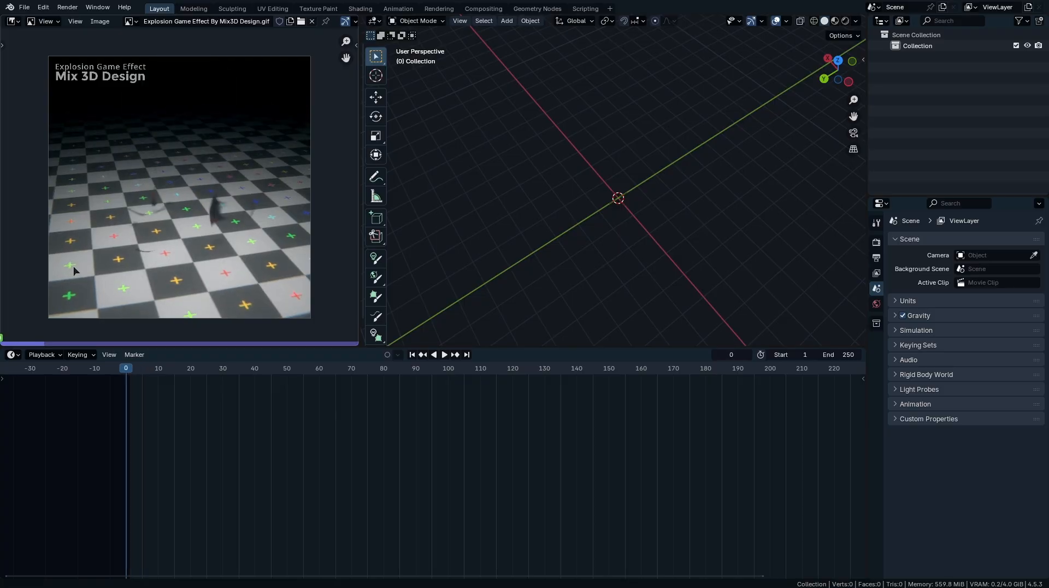
alt+scroll(75, 271, down, 3)
alt+scroll(74, 271, up, 3)
- Add a plane at the scene origin and change the viewport shading so it displays in plain grey
middle_drag(596, 173, 586, 131)
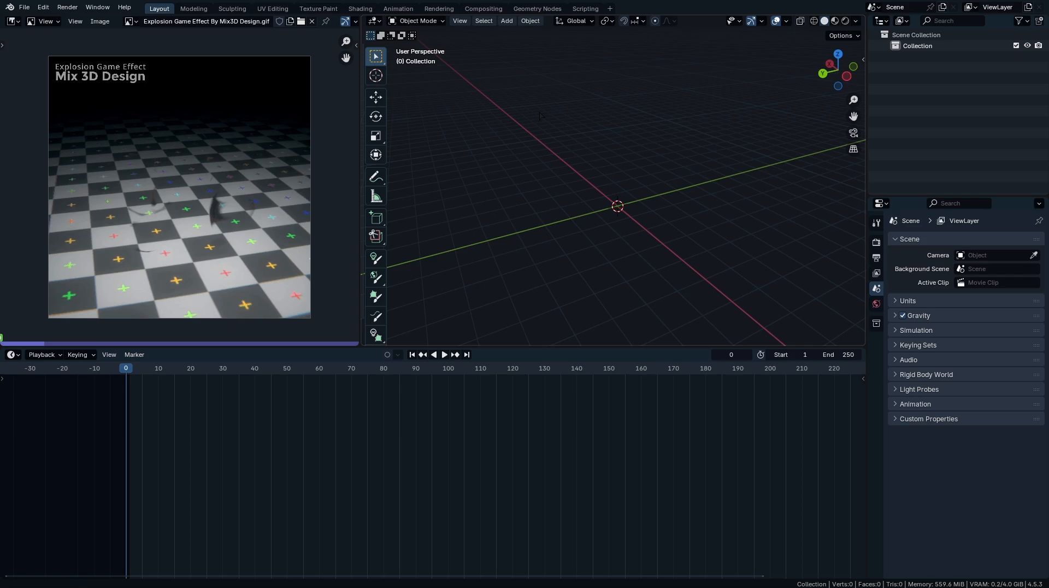
key(shift+a)
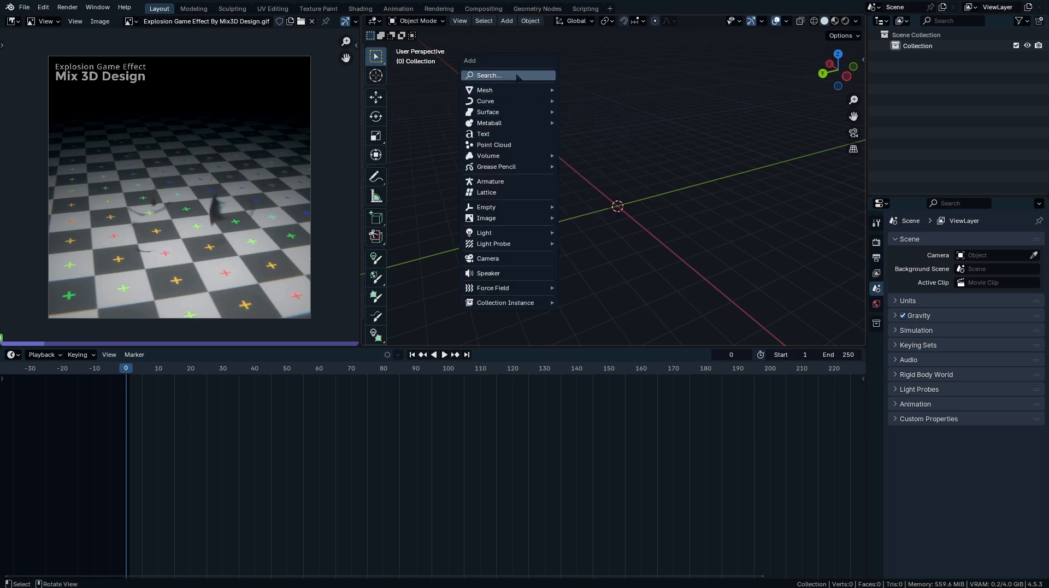
text(plane)
key(Return)
scroll(515, 74, up, 6)
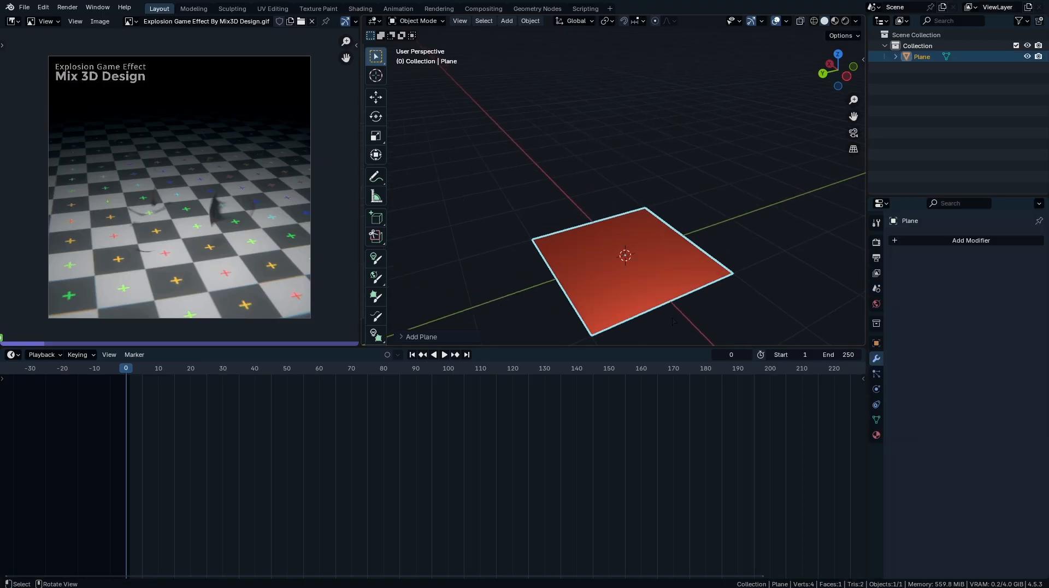
shift+middle_drag(552, 218, 516, 100)
click(856, 21)
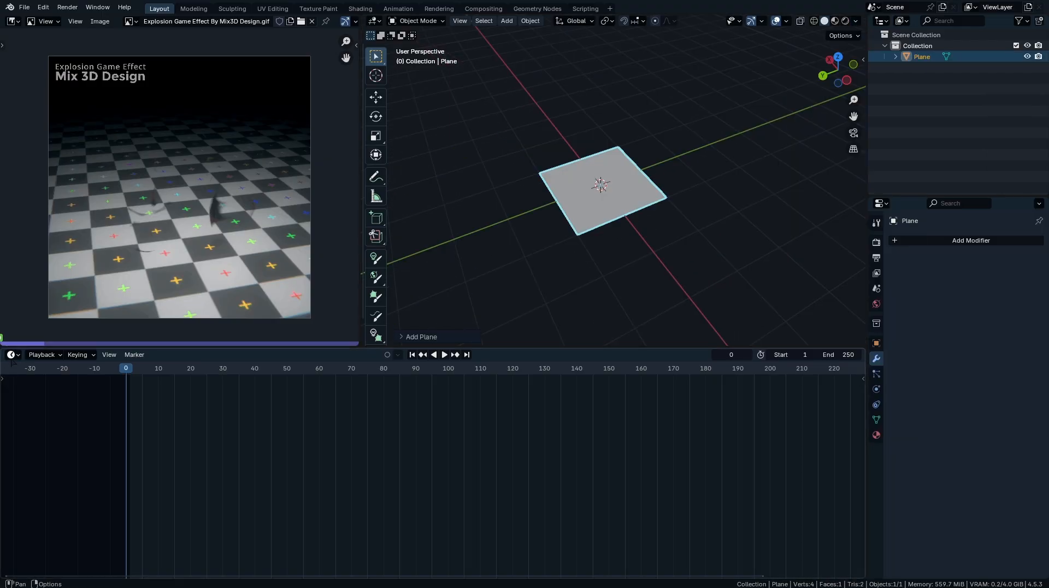
- Turn the timeline area into a Geometry Node Editor and create a node tree named Explosion for the plane
click(12, 358)
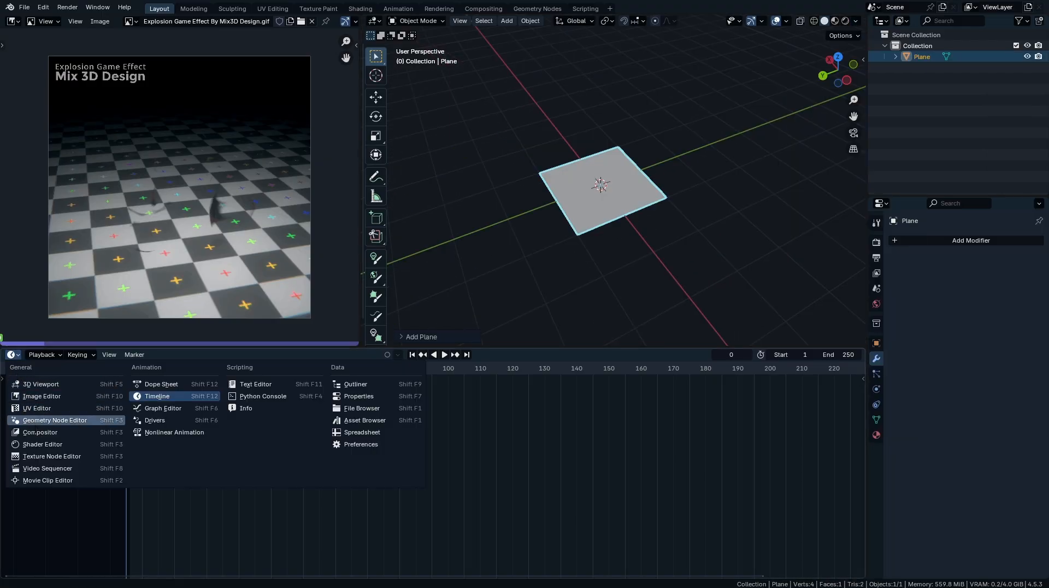
click(71, 425)
click(411, 355)
double_click(428, 355)
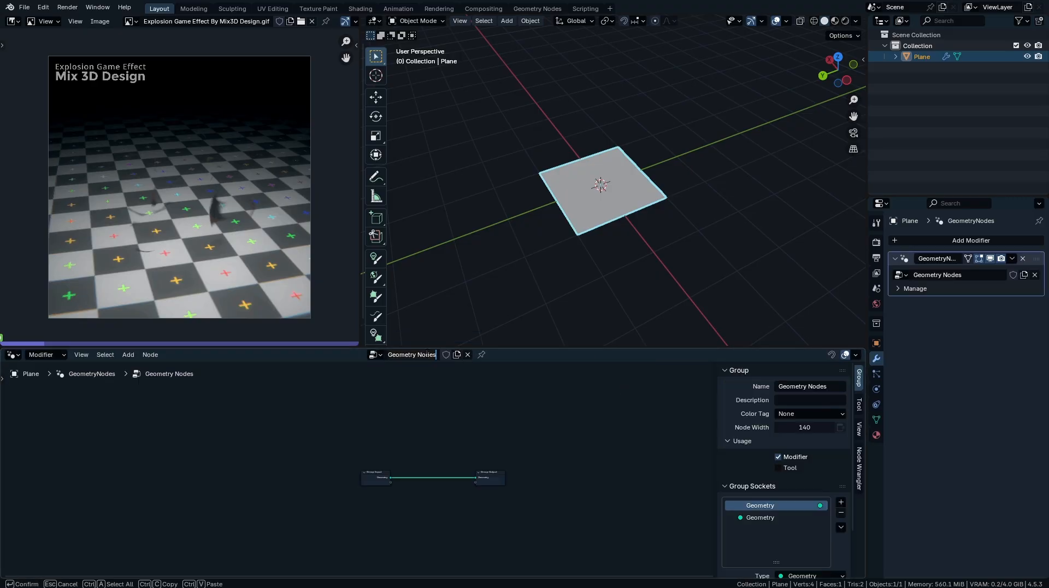
key(ctrl+a)
text(Explosion)
key(Return)
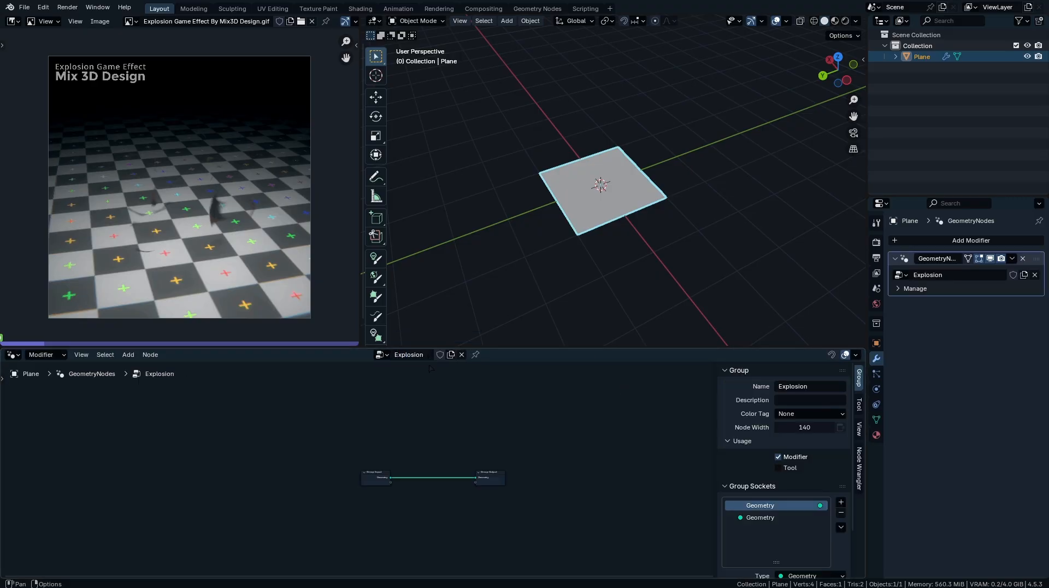
- Cut the link between Group Input and Group Output and move the Group Input node well away from the output
key(Home)
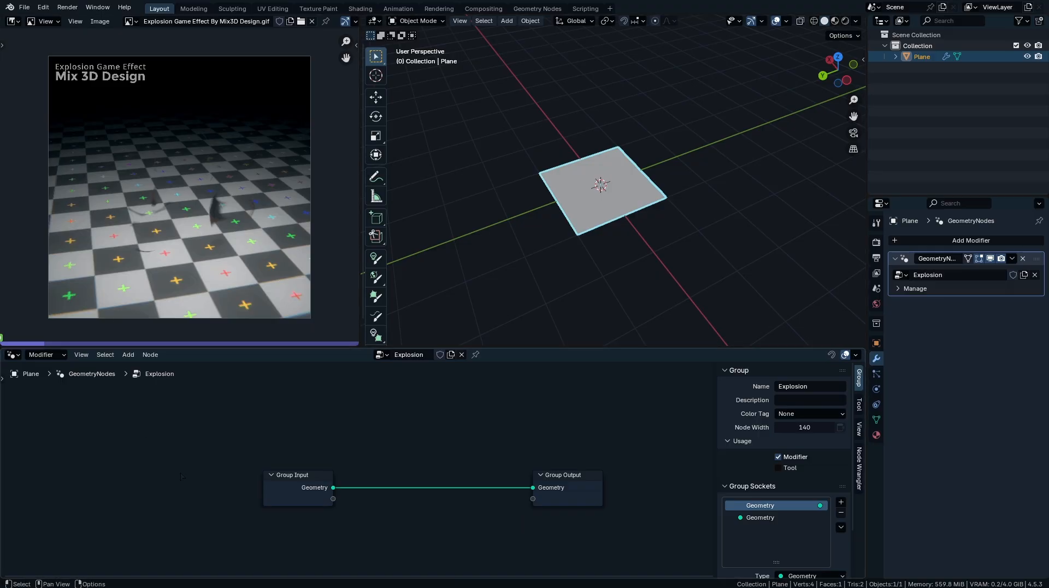
ctrl+right_drag(399, 460, 385, 514)
drag(293, 482, 91, 489)
- Add a UV Sphere node and connect its mesh to the Group Output geometry
key(shift+a)
mouse_move(382, 452)
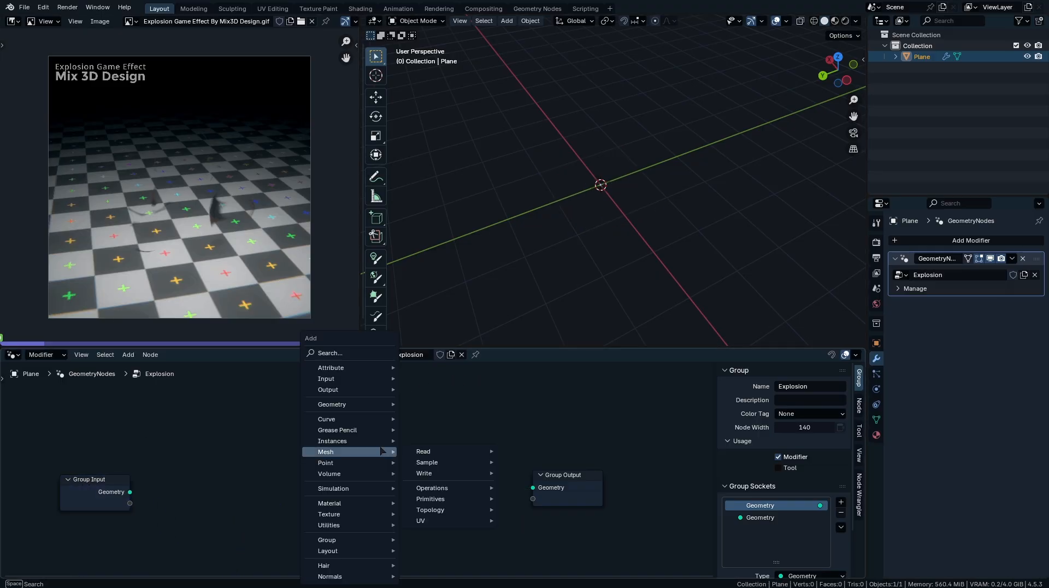
text(uv sphere)
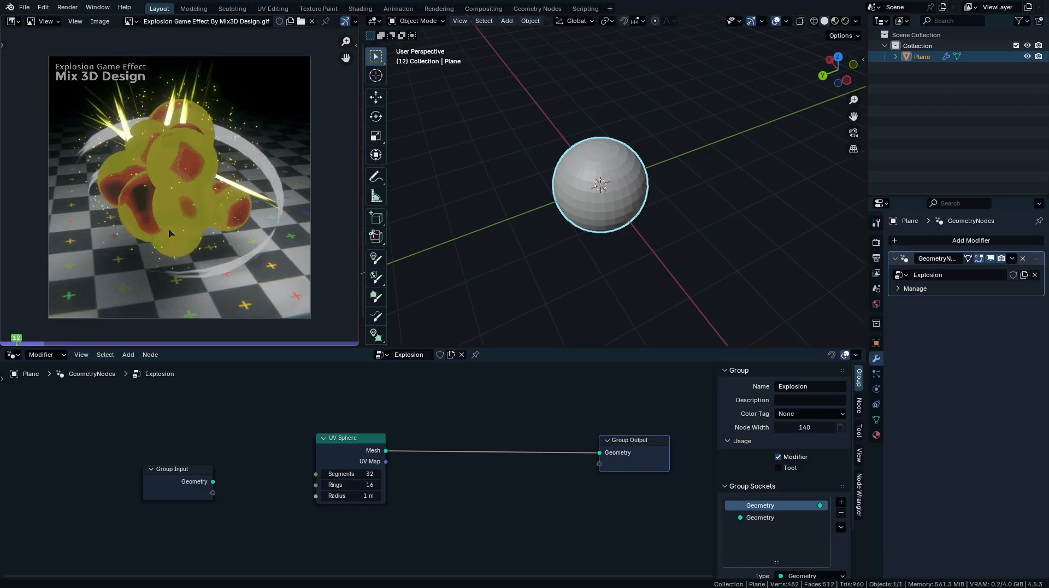
- Make room in the node tree and insert a Mesh to Volume node between the UV Sphere and Group Output
key(space)
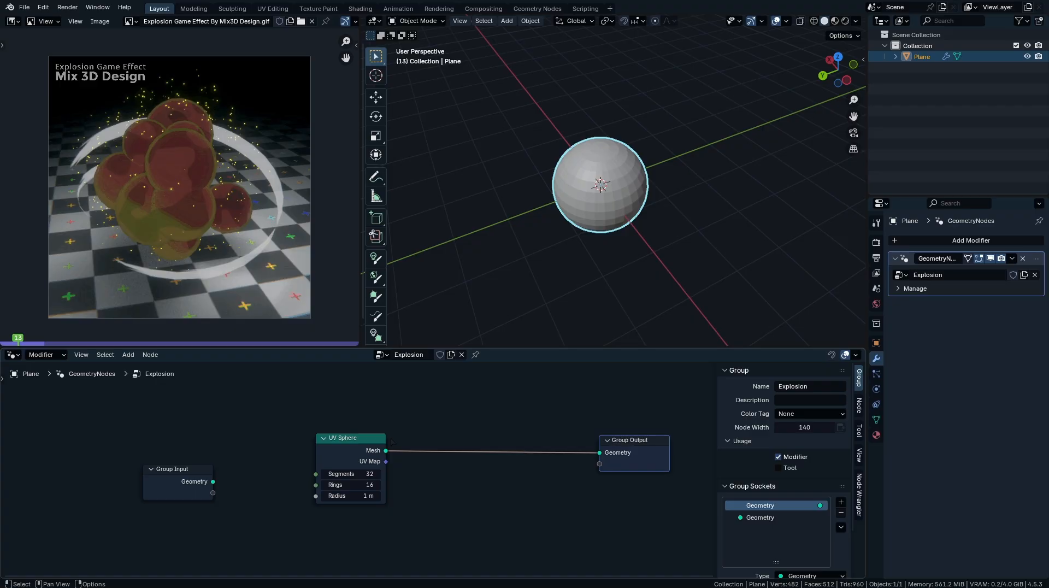
scroll(432, 464, up, 2)
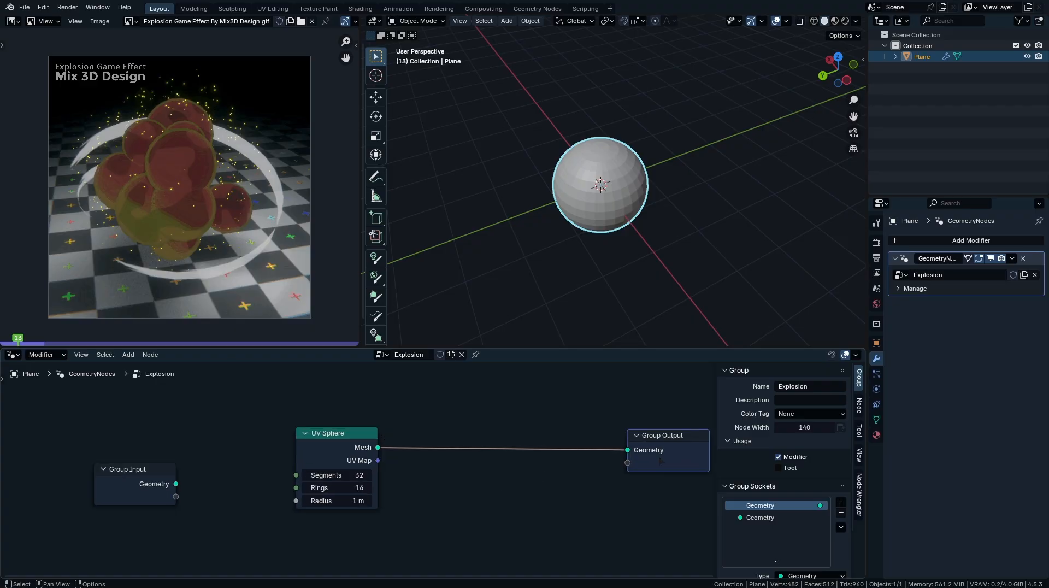
drag(660, 460, 696, 468)
drag(344, 442, 394, 456)
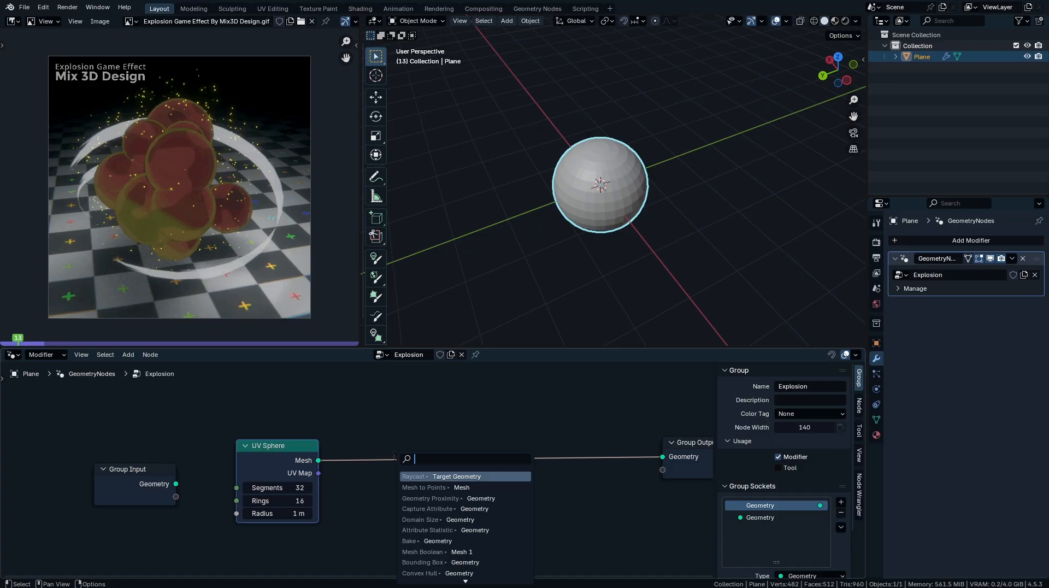
text(mesh to v)
key(Return)
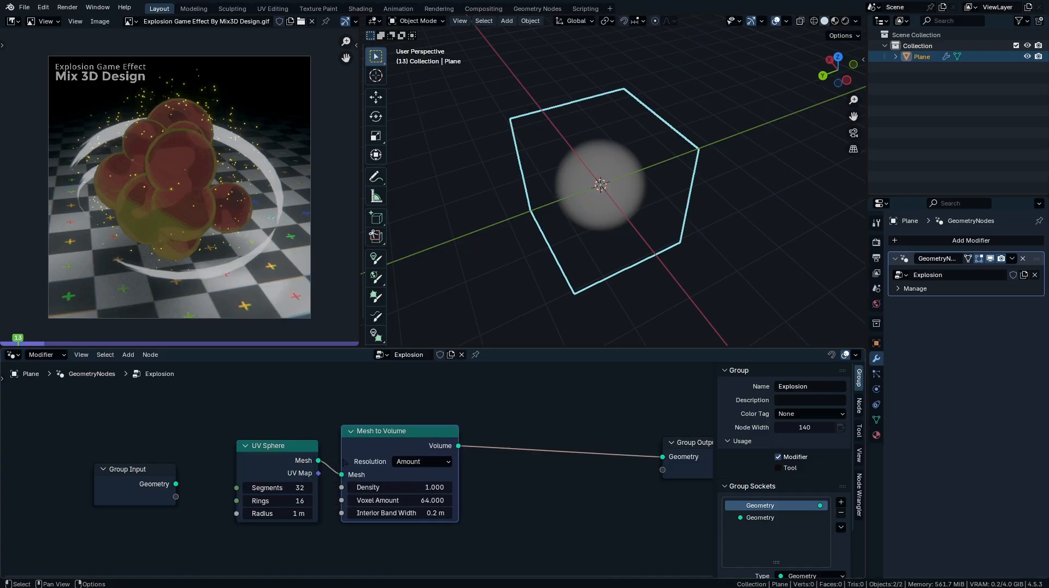
click(347, 471)
- Insert a Distribute Points in Volume node after Mesh to Volume and set its density to 2.320
key(shift+a)
text(d)
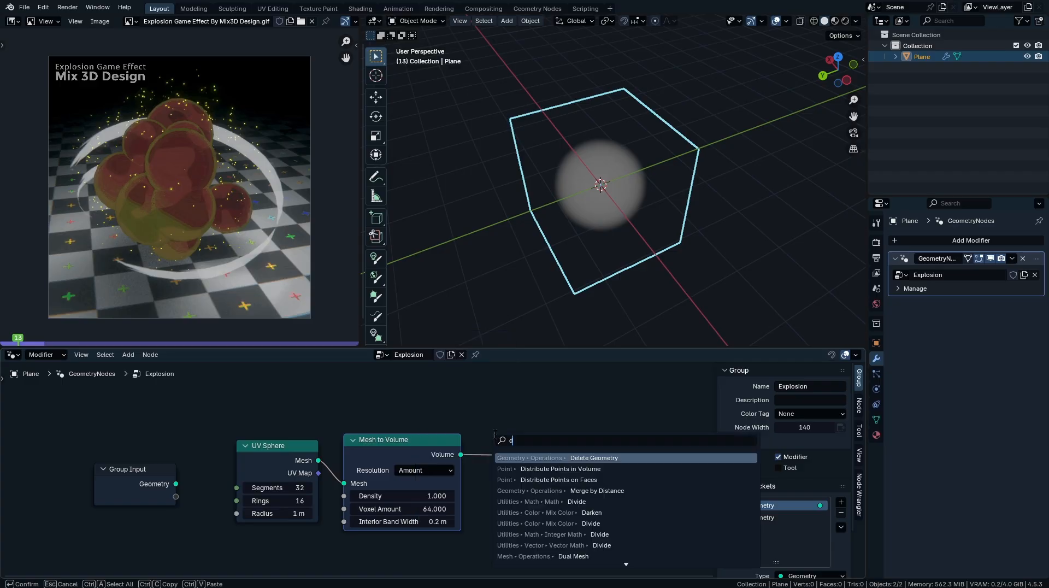
text(i p in)
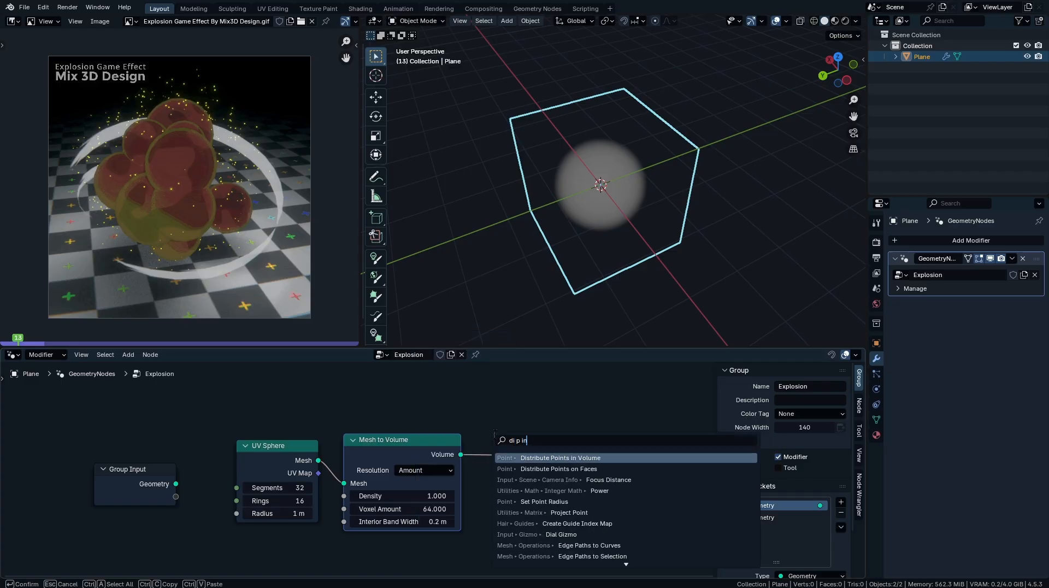
key(Return)
click(494, 436)
middle_drag(691, 268, 634, 235)
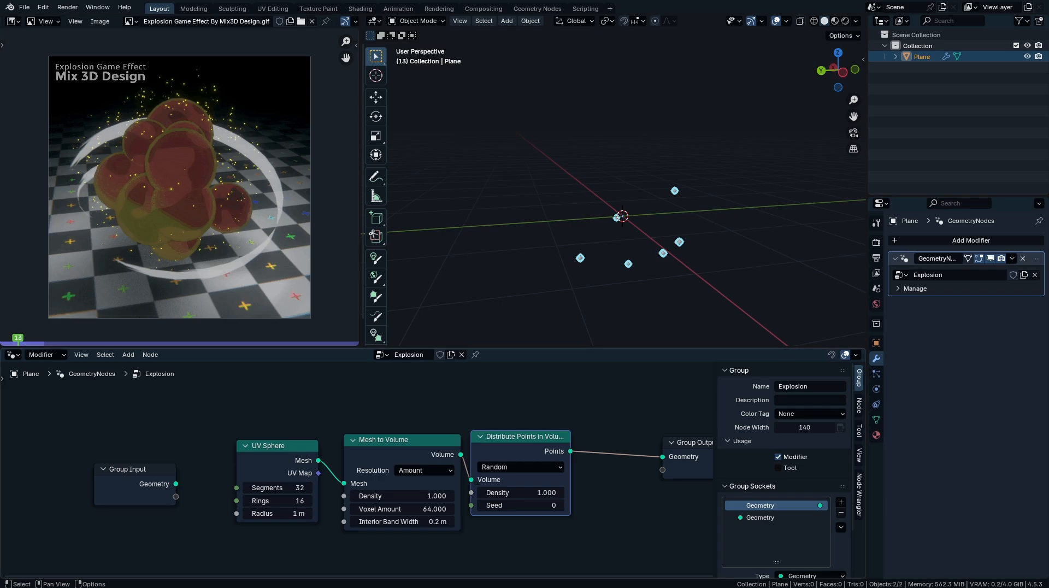
scroll(433, 469, up, 2)
drag(541, 499, 579, 498)
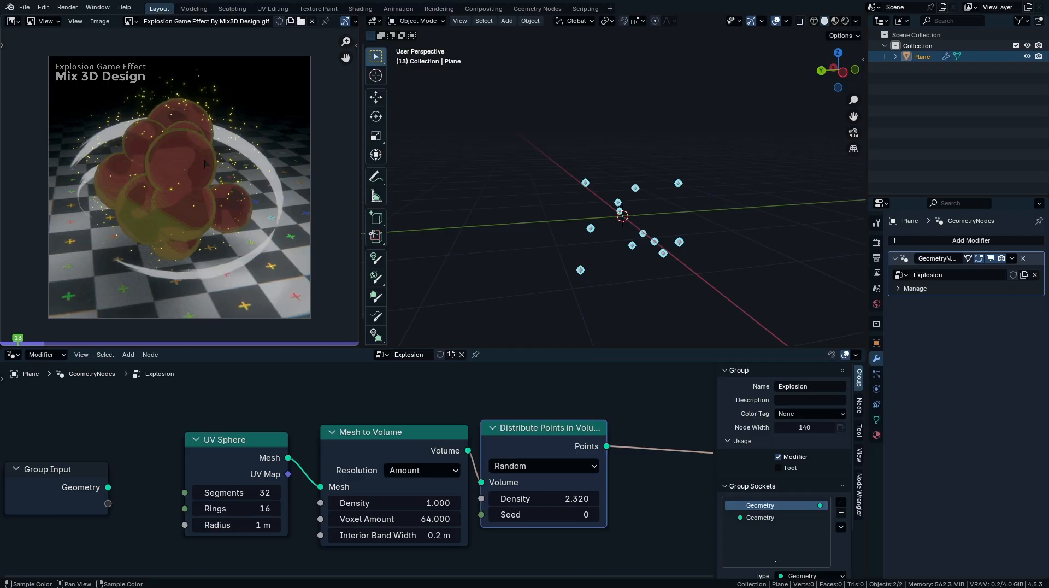
- Try other seed values on the Distribute Points in Volume node
middle_drag(492, 465, 280, 425)
drag(328, 476, 371, 475)
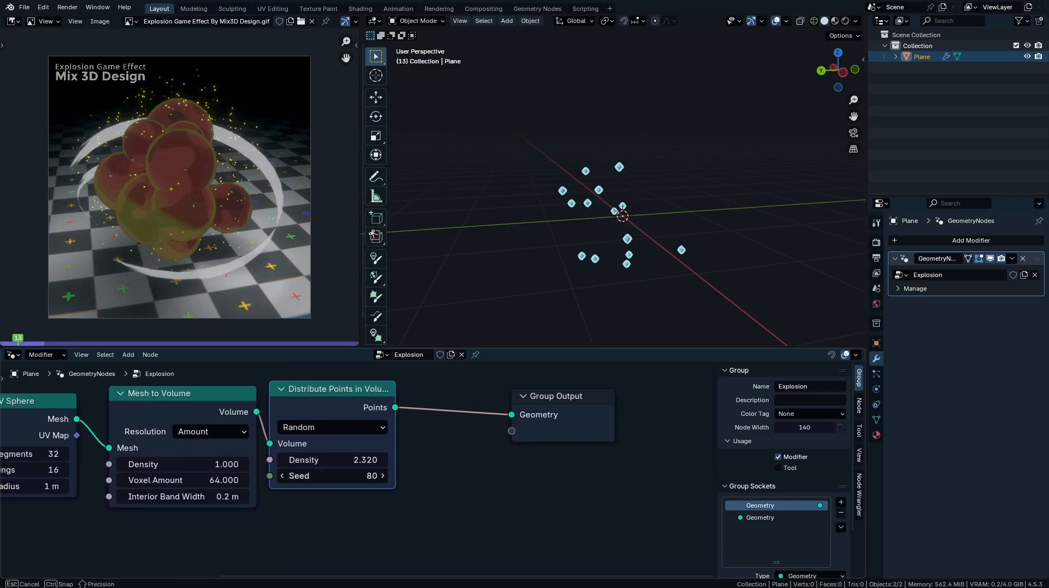
key(Escape)
- Move Group Output farther away and insert an Instance on Points node after Distribute Points in Volume
middle_drag(371, 475, 166, 502)
drag(328, 459, 611, 456)
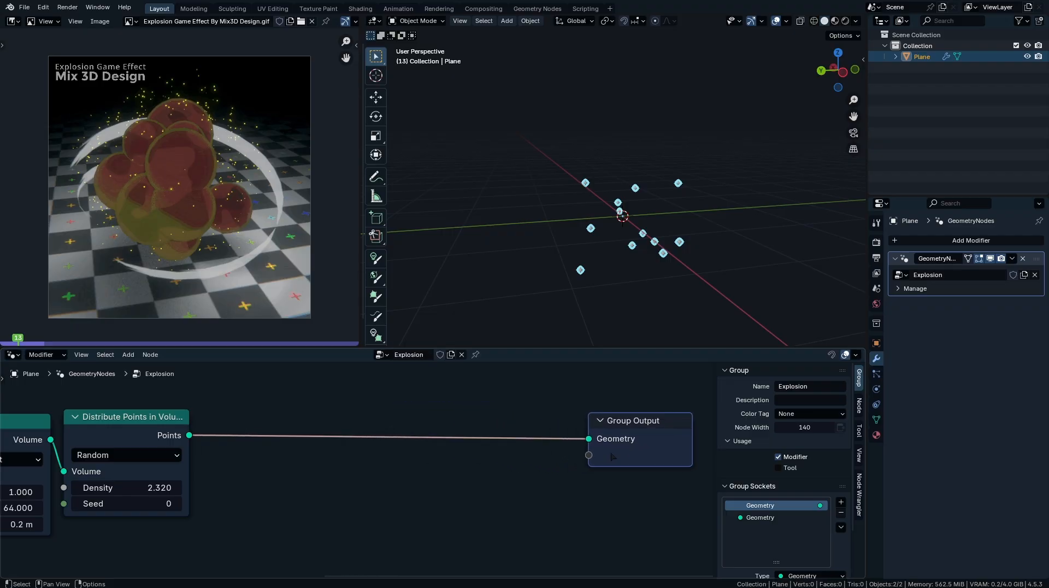
ctrl+middle_drag(611, 456, 601, 471)
middle_drag(100, 431, 196, 439)
drag(282, 438, 280, 441)
key(shift+a)
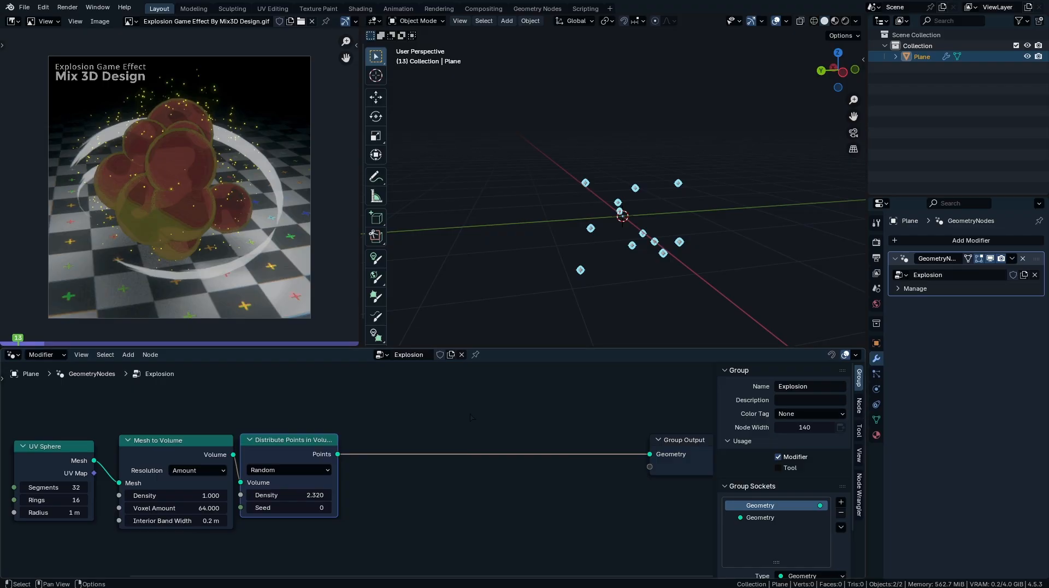
key(q)
click(468, 416)
click(458, 423)
- Add an Ico Sphere node with 3 subdivisions and connect its mesh to the Instance input of Instance on Points
middle_drag(384, 477, 454, 427)
key(shift+a)
mouse_move(452, 433)
text(ico)
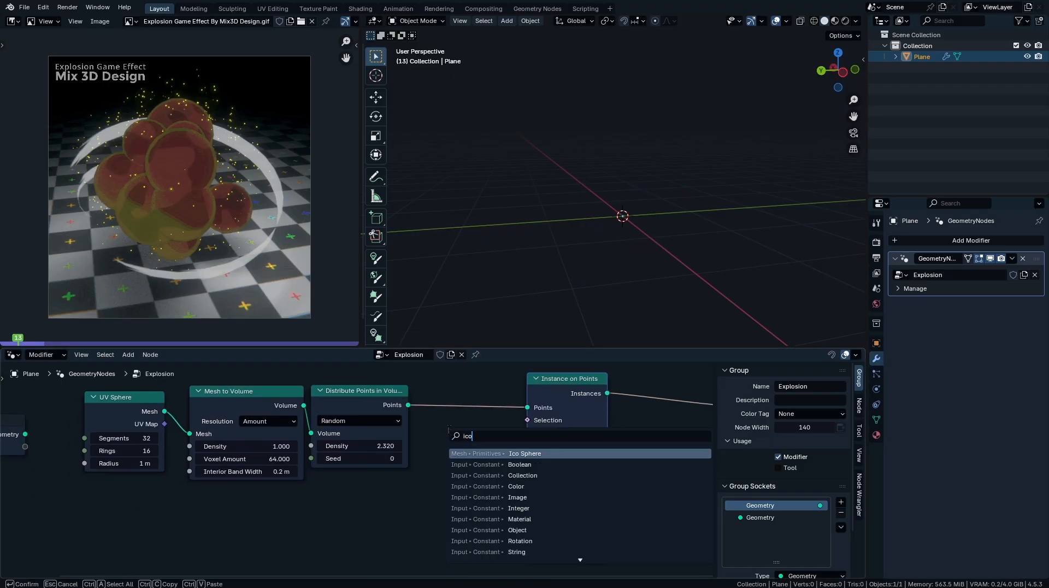
text( sphere)
key(Return)
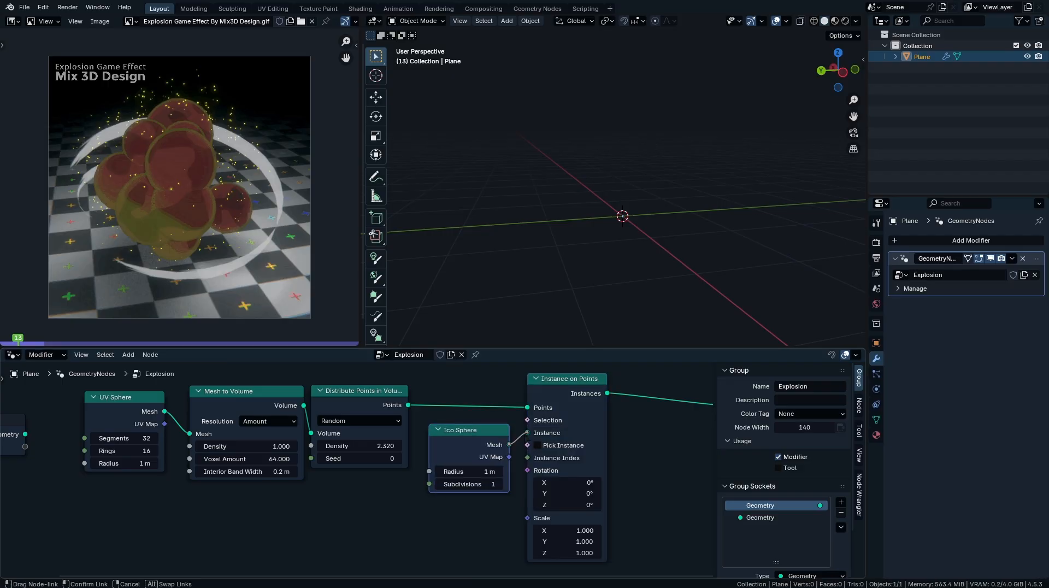
click(495, 499)
click(505, 485)
click(505, 484)
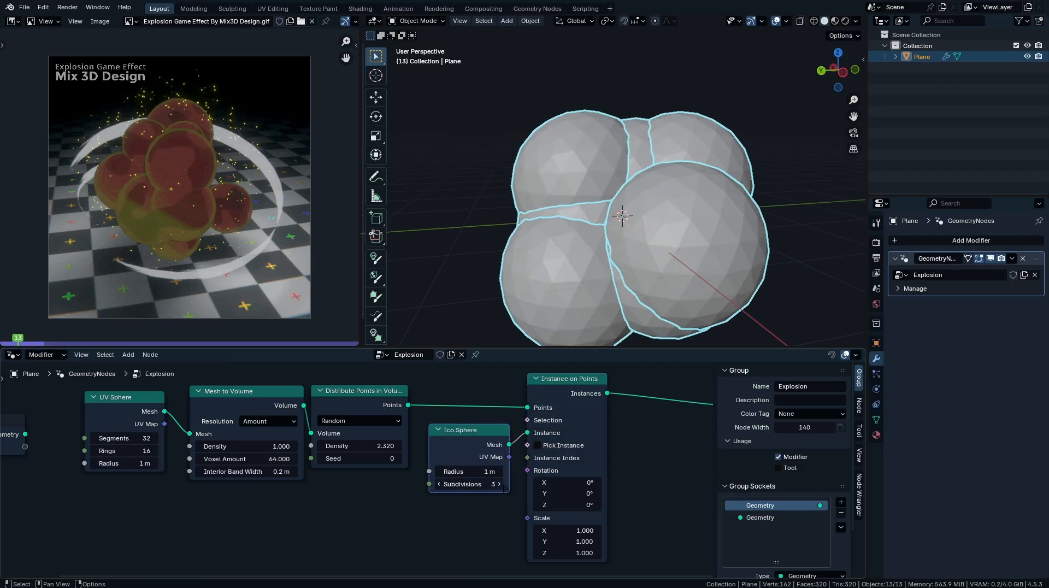
- Move the Ico Sphere node aside and insert a Set Shade Smooth node between it and Instance on Points
middle_drag(579, 443, 554, 464)
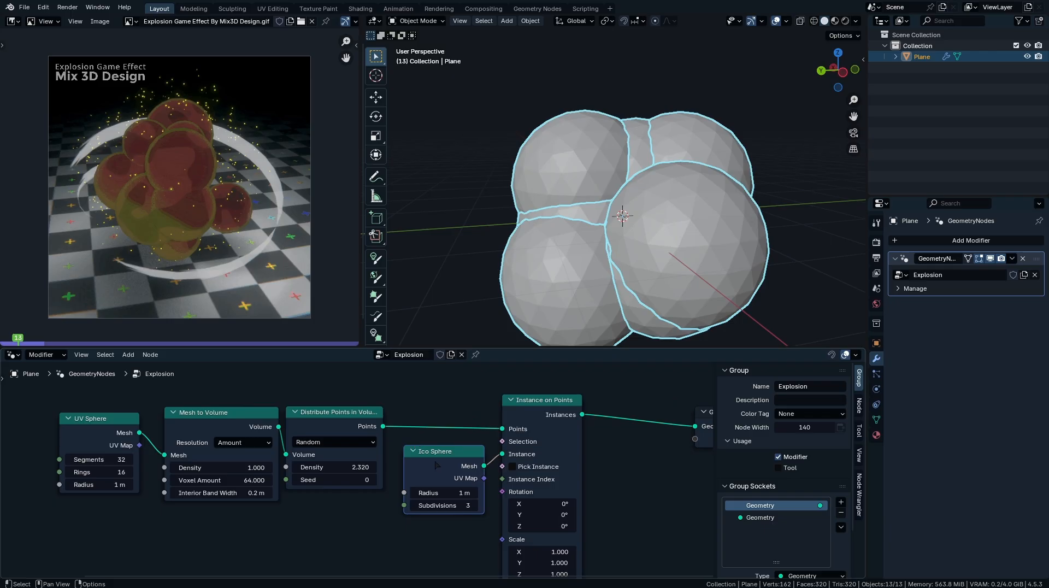
drag(436, 463, 357, 513)
key(shift+a)
text(smooth)
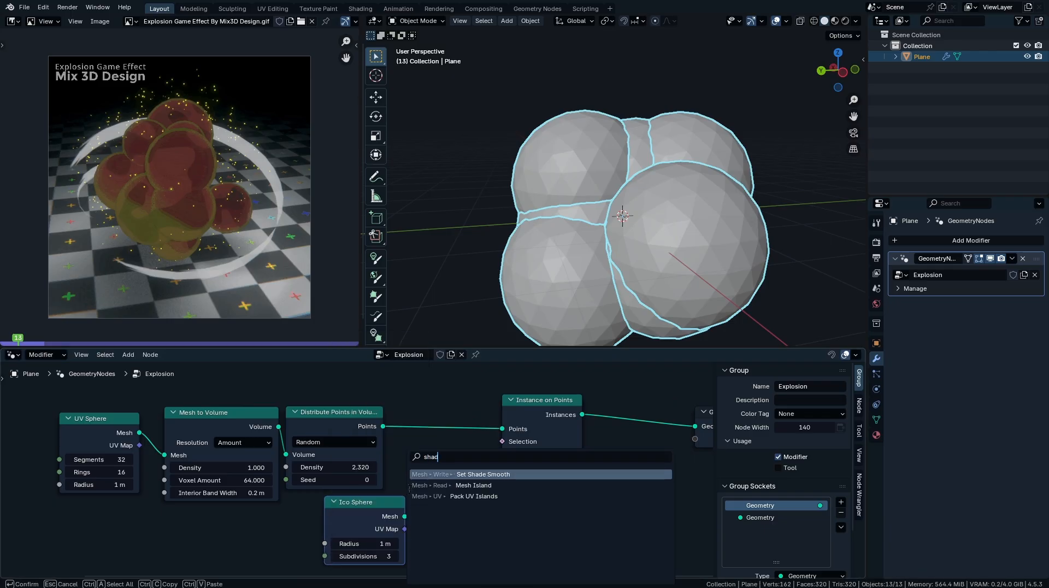
key(Return)
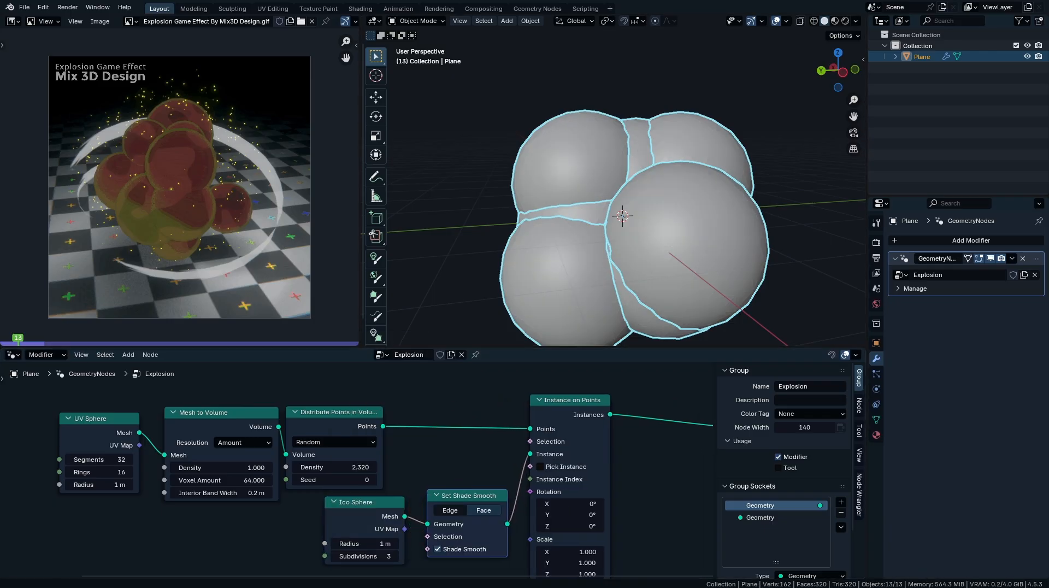
click(416, 489)
- Add a float Random Value node and connect its value to the Scale input of Instance on Points
scroll(551, 484, up, 1)
middle_drag(552, 485, 536, 472)
drag(460, 562, 357, 485)
middle_drag(414, 506, 372, 409)
key(shift+a)
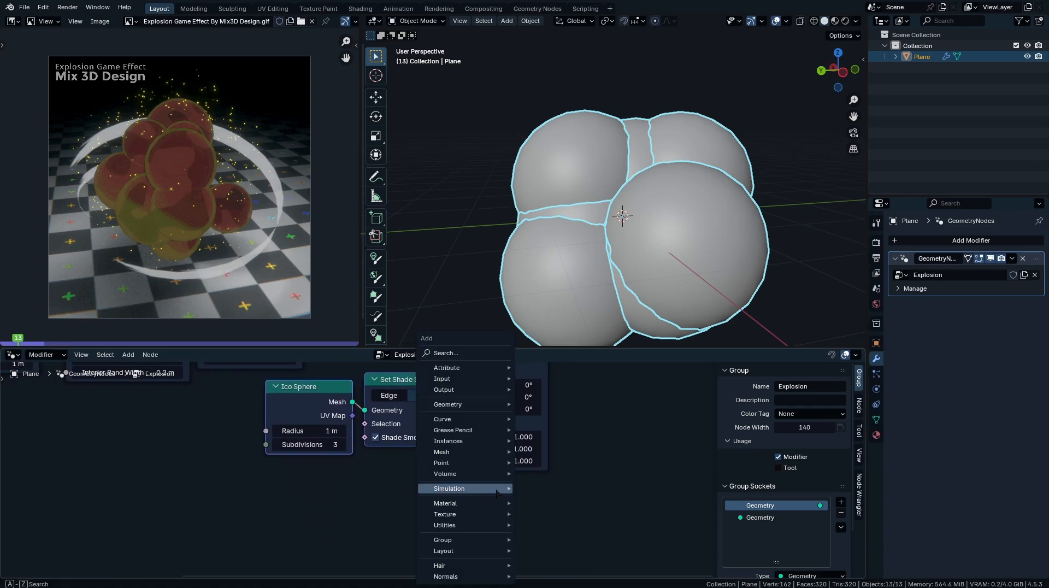
text(random v)
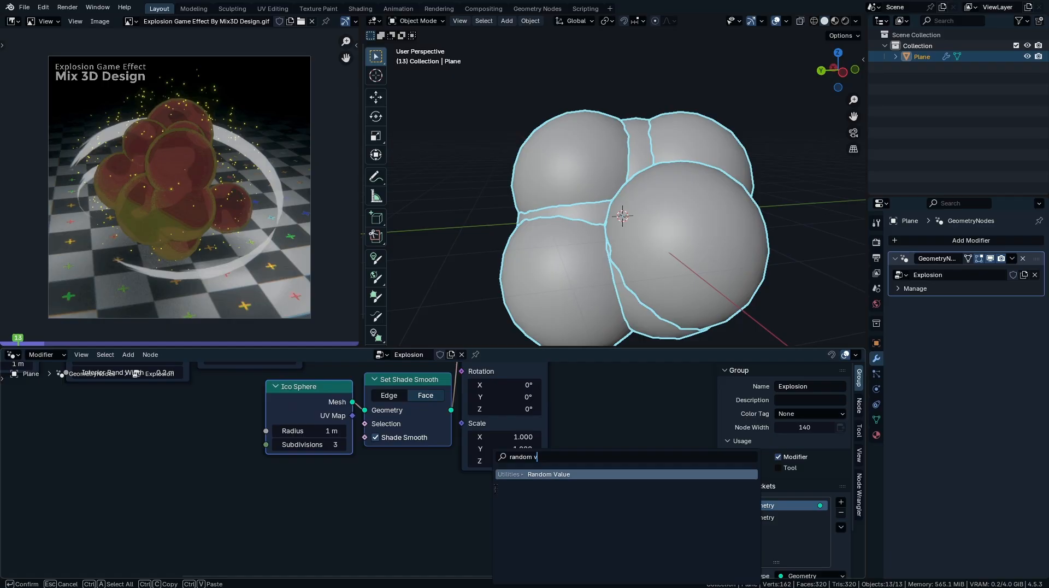
text(ule)
key(Return)
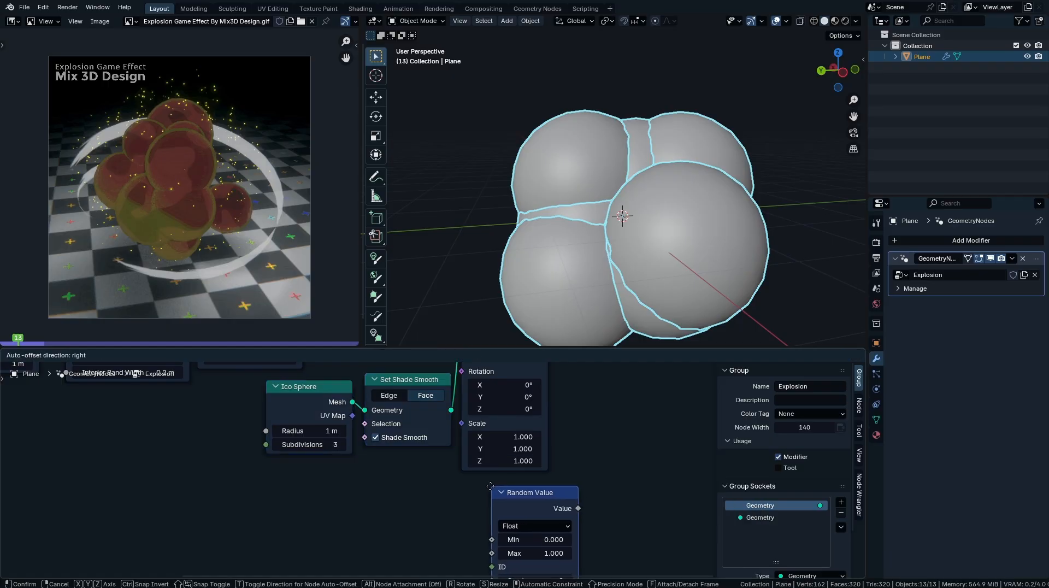
click(456, 486)
drag(544, 508, 461, 424)
- Set the Random Value node's minimum to 0.160
middle_drag(494, 540, 462, 448)
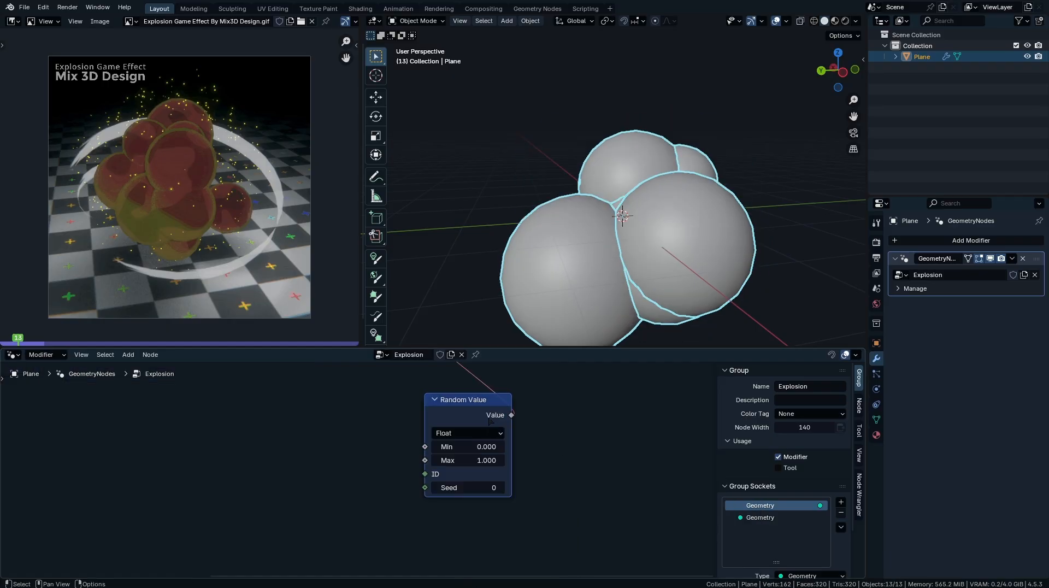
click(463, 448)
drag(463, 448, 489, 447)
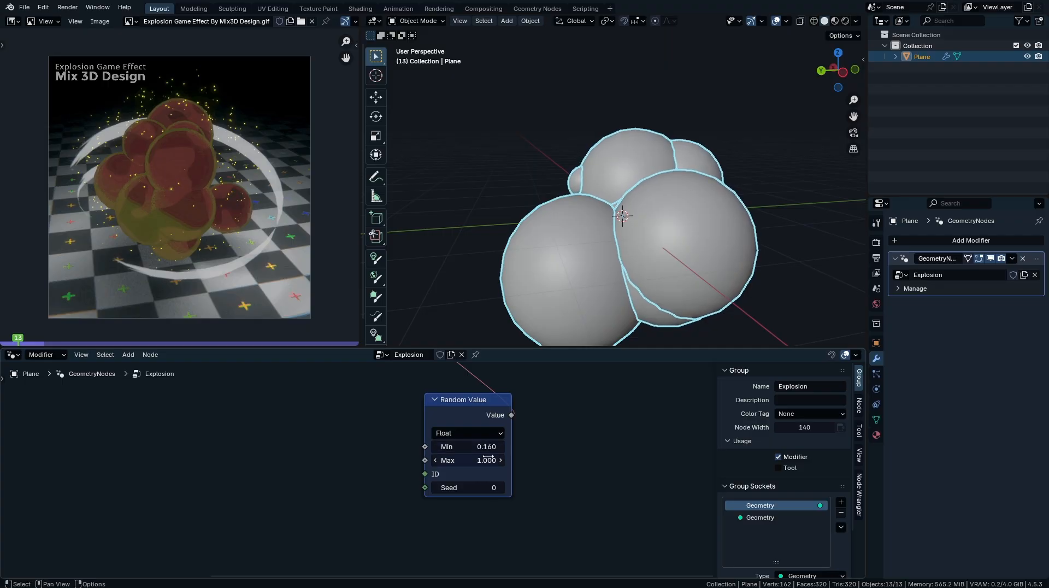
- Set the Random Value node's minimum to 0.260 and maximum to 0.460
middle_drag(630, 237, 650, 218)
drag(462, 447, 503, 447)
middle_drag(607, 236, 596, 251)
middle_drag(607, 241, 639, 221)
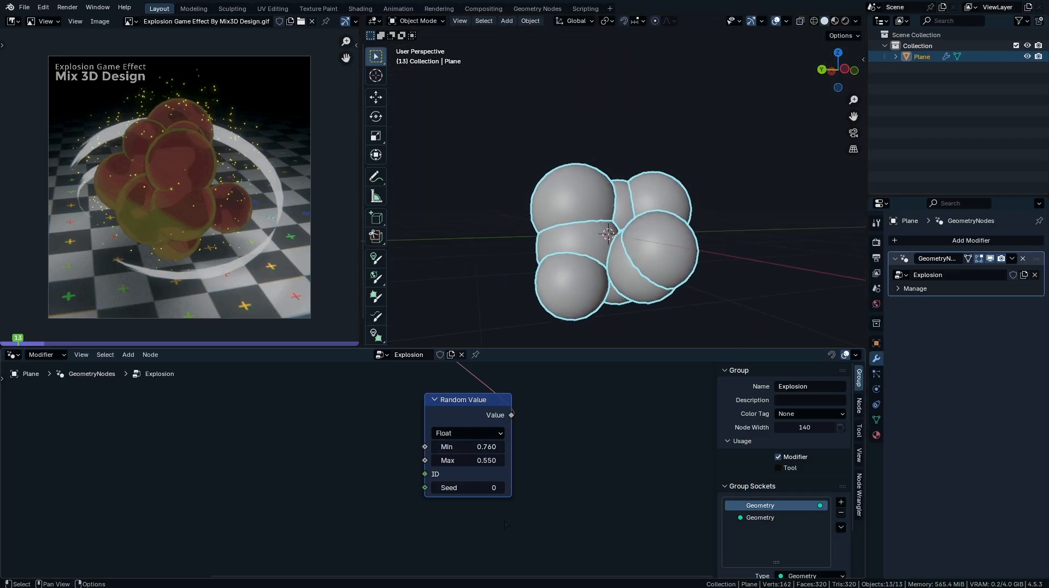
middle_drag(497, 477, 509, 481)
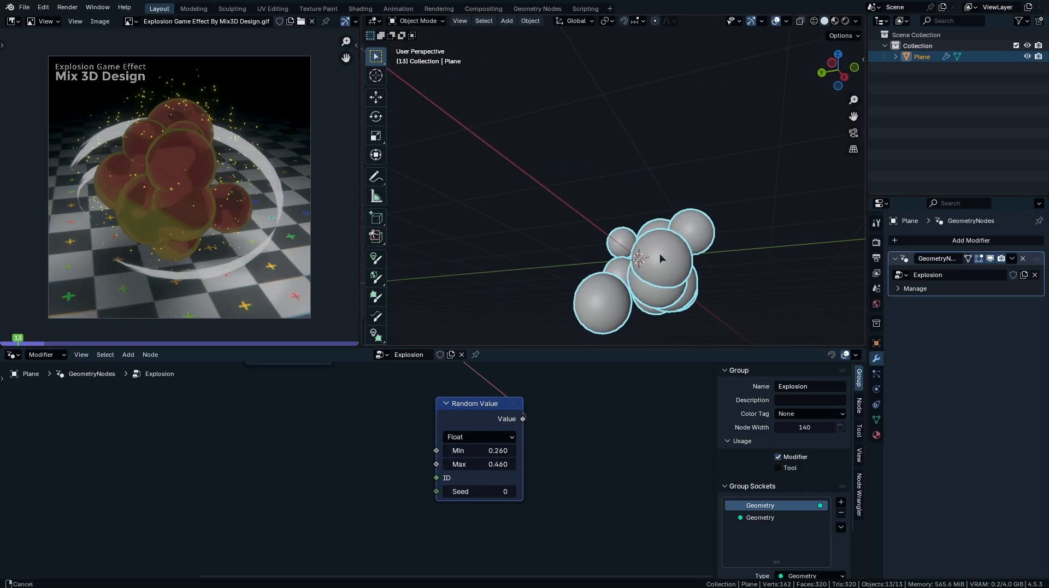
middle_drag(634, 246, 638, 339)
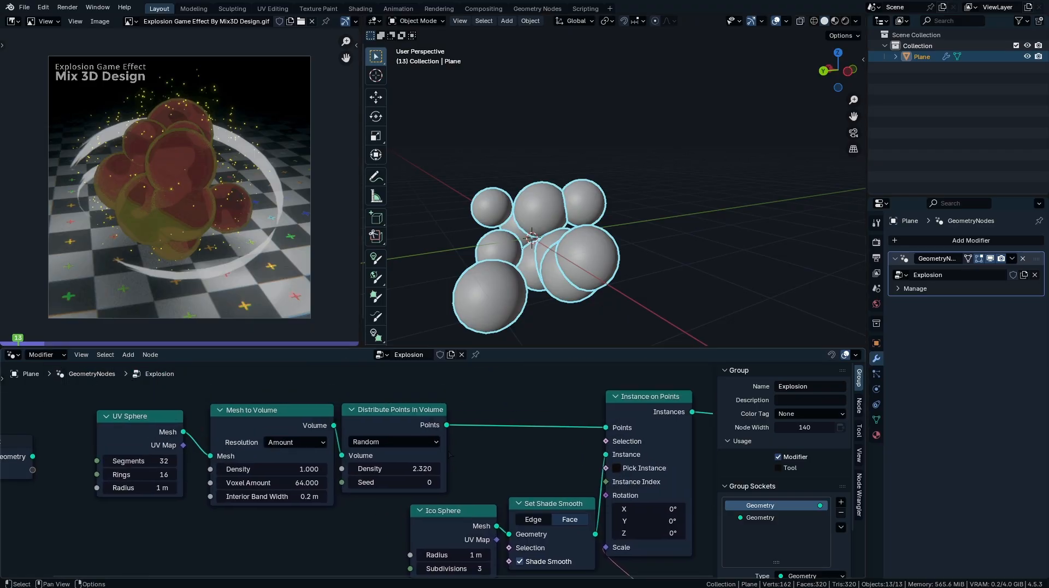
- Set the Distribute Points in Volume node's seed to 4 to vary the sphere arrangement
click(437, 484)
click(437, 484)
click(437, 483)
click(436, 484)
middle_drag(547, 239, 645, 258)
scroll(664, 255, down, 1)
middle_drag(673, 557, 541, 478)
click(518, 483)
middle_drag(518, 484, 449, 525)
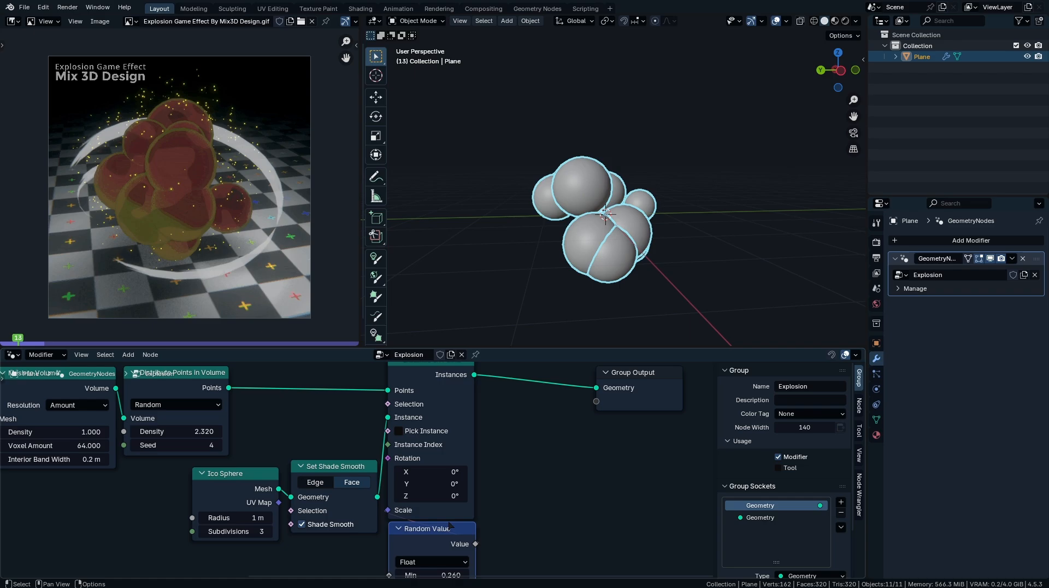
- Move Group Output away from Instance on Points and insert a Set Position node between the two
middle_drag(629, 449, 454, 513)
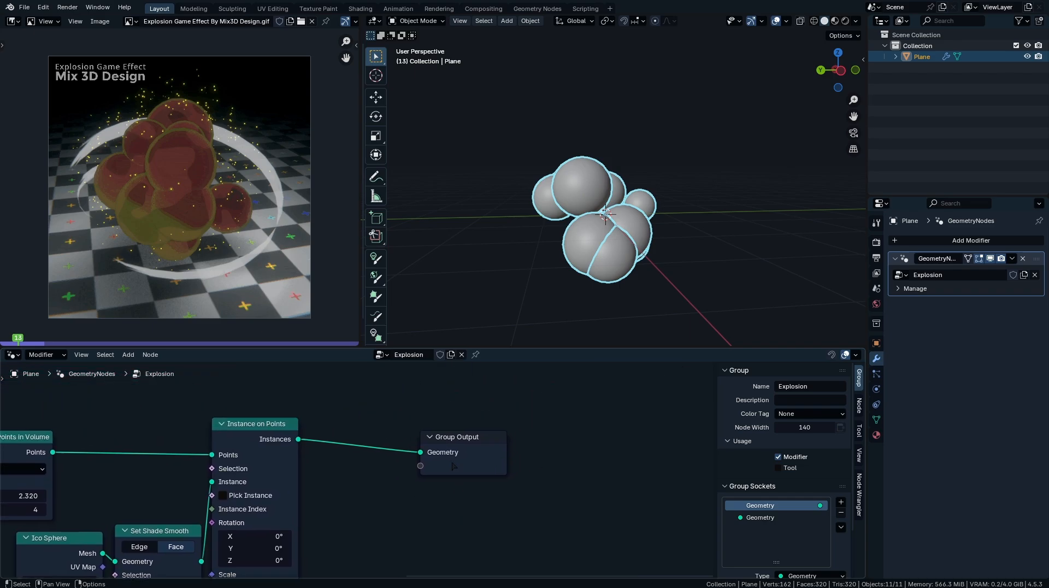
drag(463, 441, 573, 425)
middle_drag(622, 213, 645, 199)
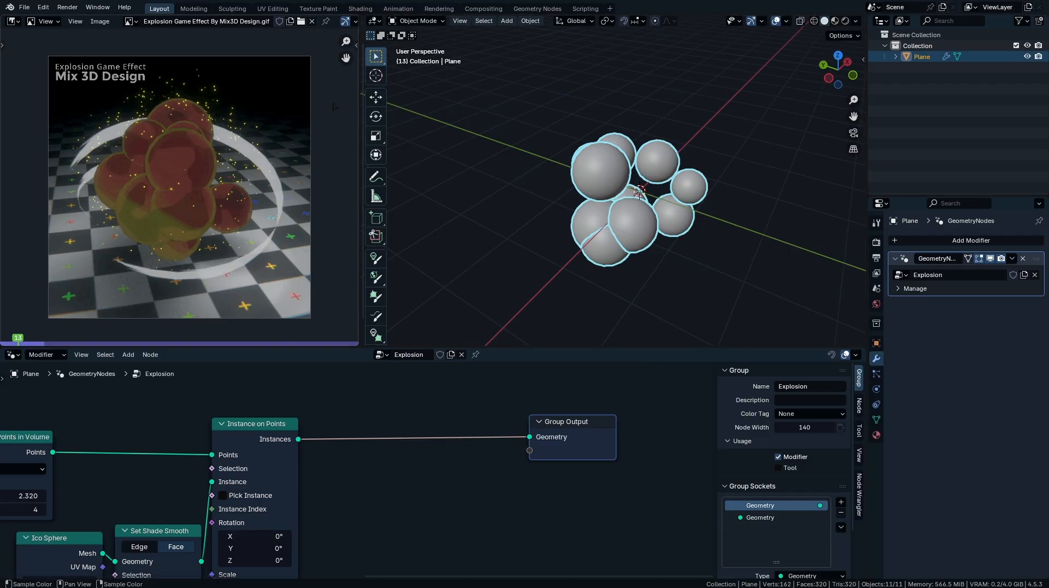
key(shift+a)
text(s)
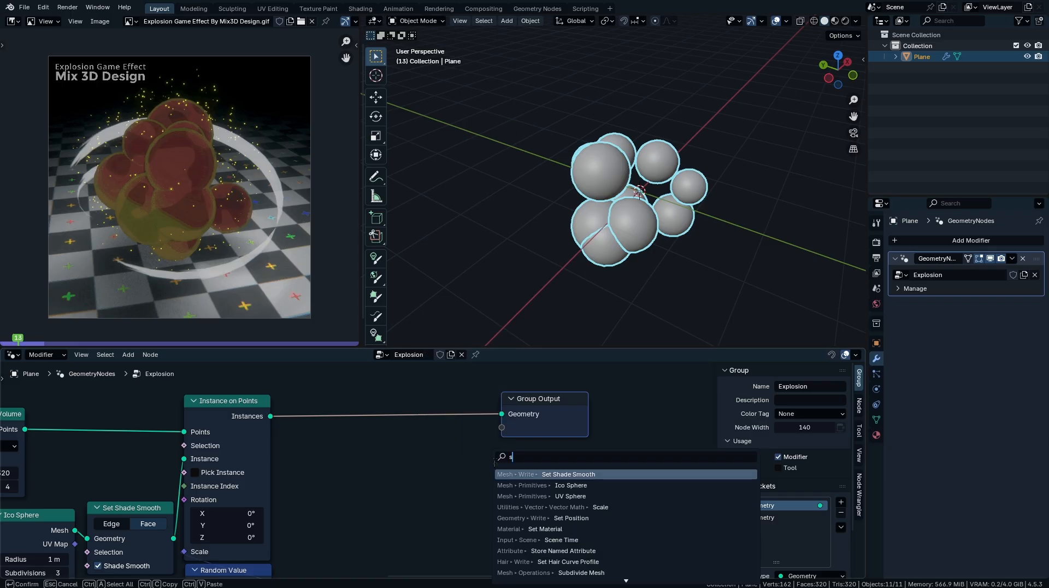
text(etposition)
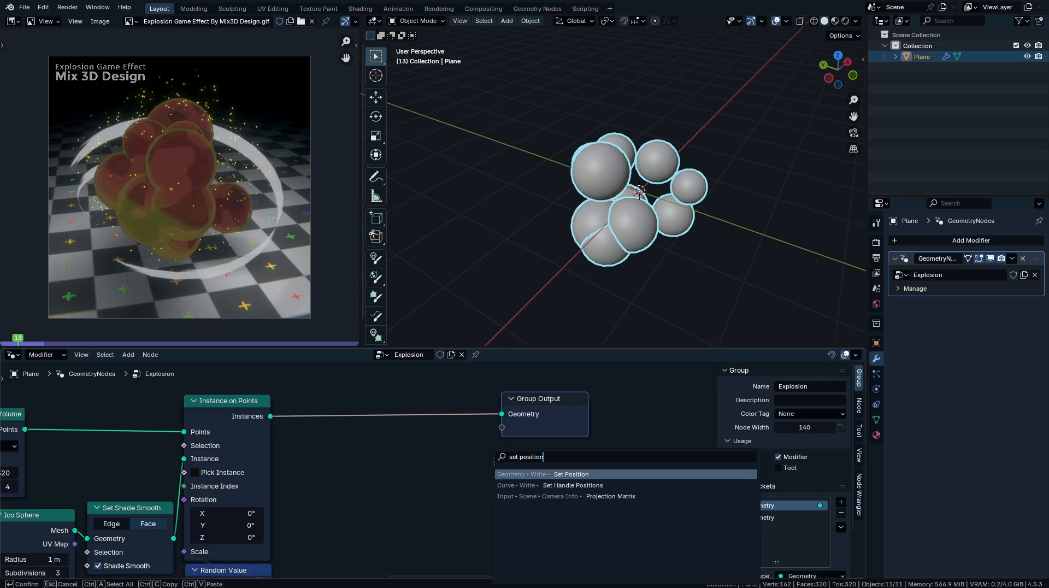
key(Return)
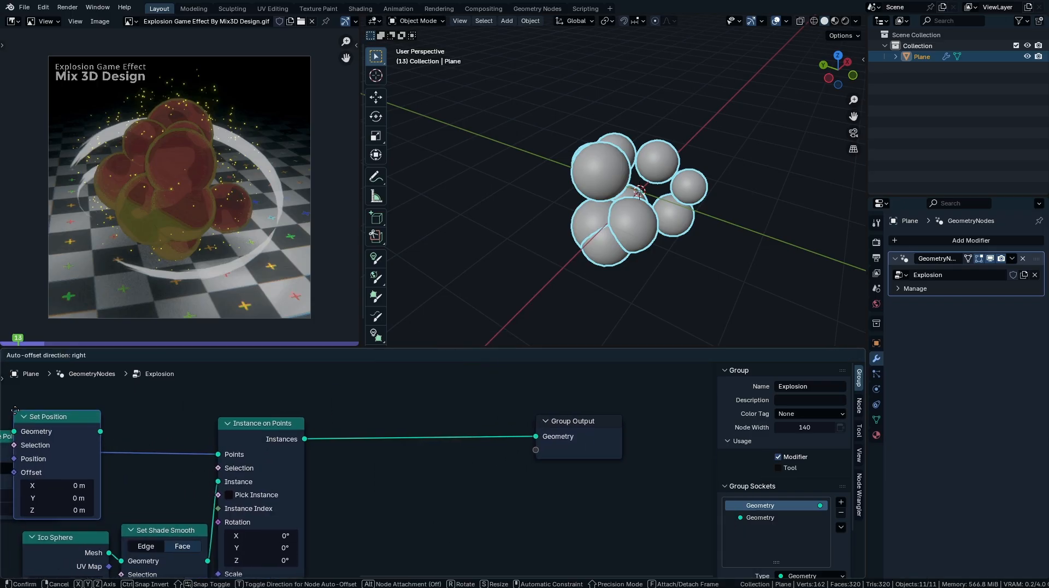
click(388, 404)
middle_drag(390, 424, 494, 426)
scroll(494, 425, up, 1)
middle_drag(81, 418, 285, 401)
middle_drag(547, 437, 268, 430)
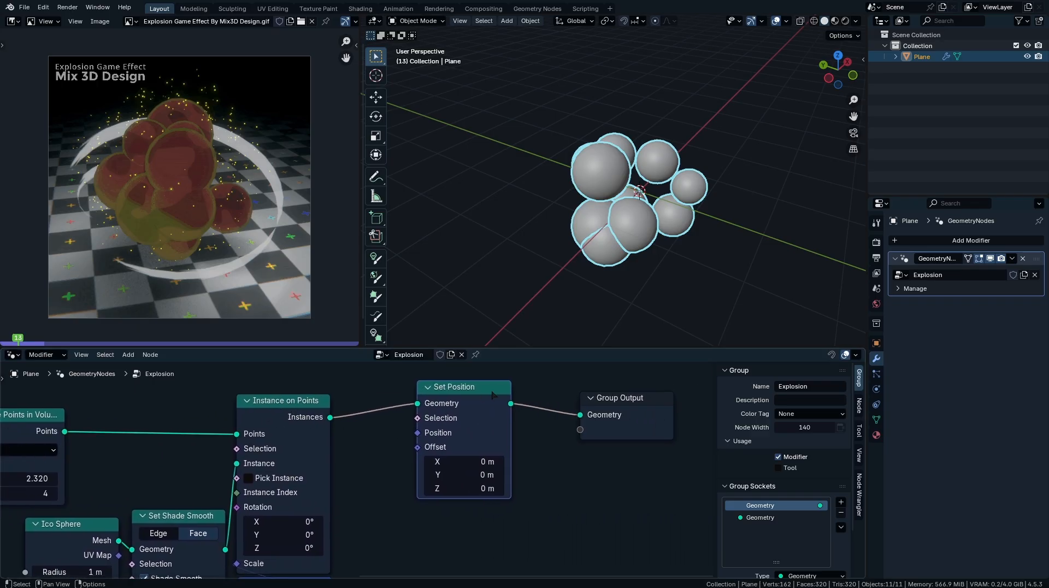
- Space the Set Position and Group Output nodes farther away from Instance on Points
drag(492, 389, 680, 415)
drag(563, 414, 549, 418)
drag(533, 403, 643, 395)
- Add a Position node between Instance on Points and Set Position and connect it to the Set Position node's Offset input
middle_drag(550, 503, 461, 444)
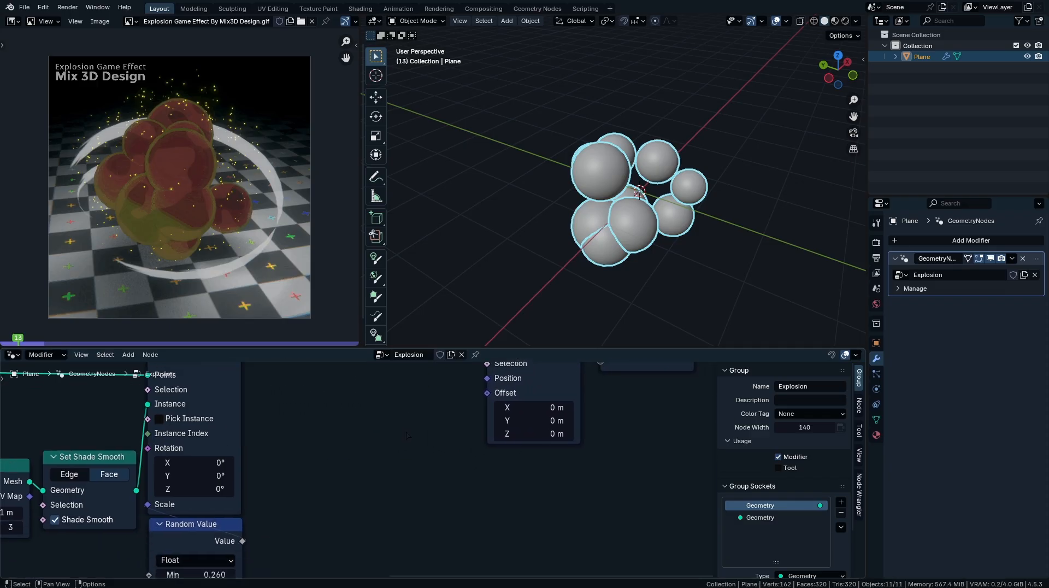
key(shift+a)
mouse_move(461, 445)
text(po)
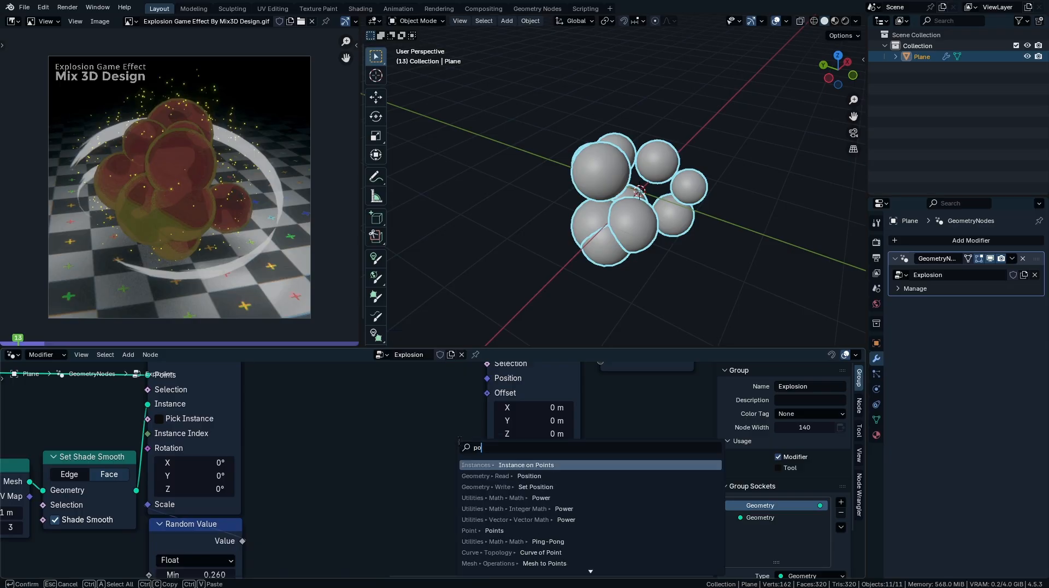
text(si)
key(Return)
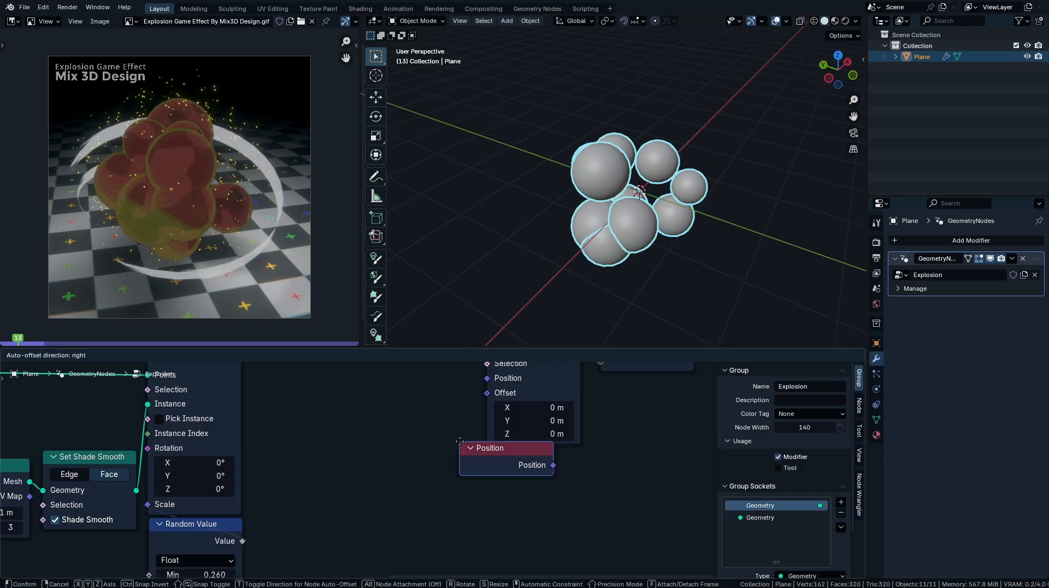
click(219, 383)
drag(222, 388, 268, 389)
drag(359, 407, 487, 393)
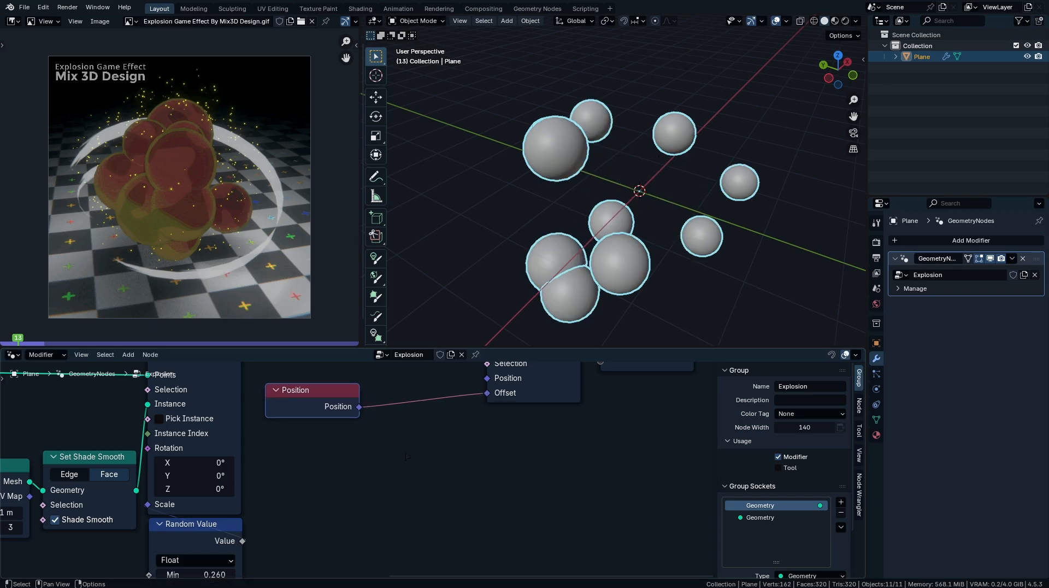
- Cut the link from Position to the Set Position node's Offset input and reconnect it
ctrl+right_drag(427, 383, 418, 418)
drag(331, 398, 397, 429)
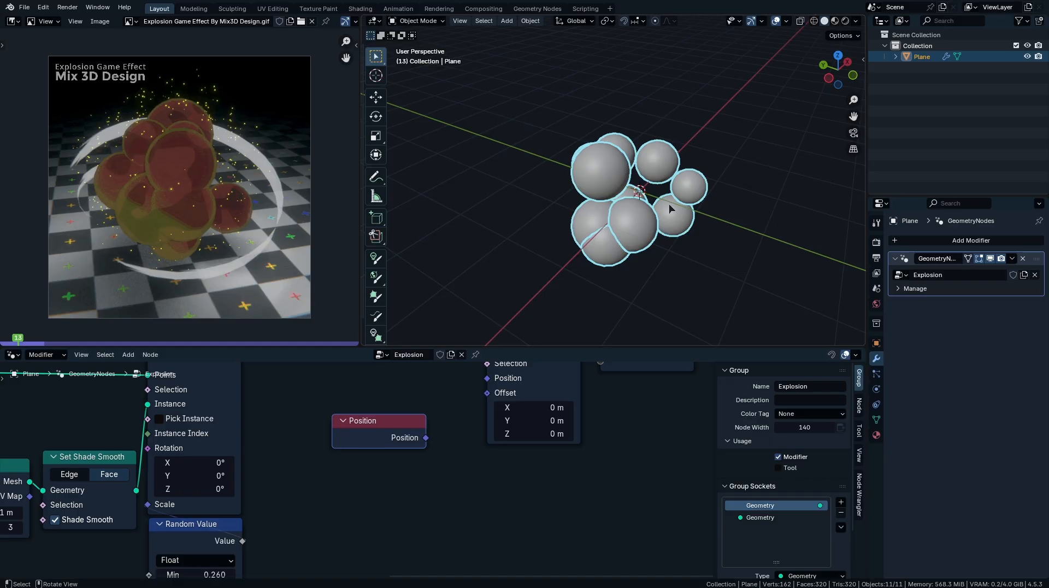
drag(426, 438, 487, 393)
drag(397, 430, 349, 422)
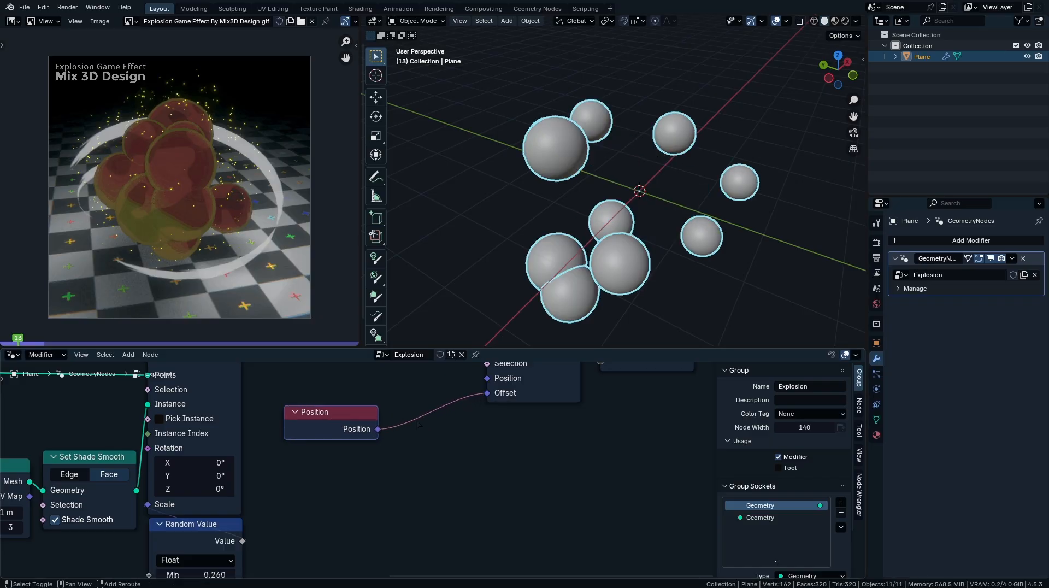
- Insert a Vector Math node between Position and the Offset input and switch its operation to Scale
key(shift+a)
text(vect)
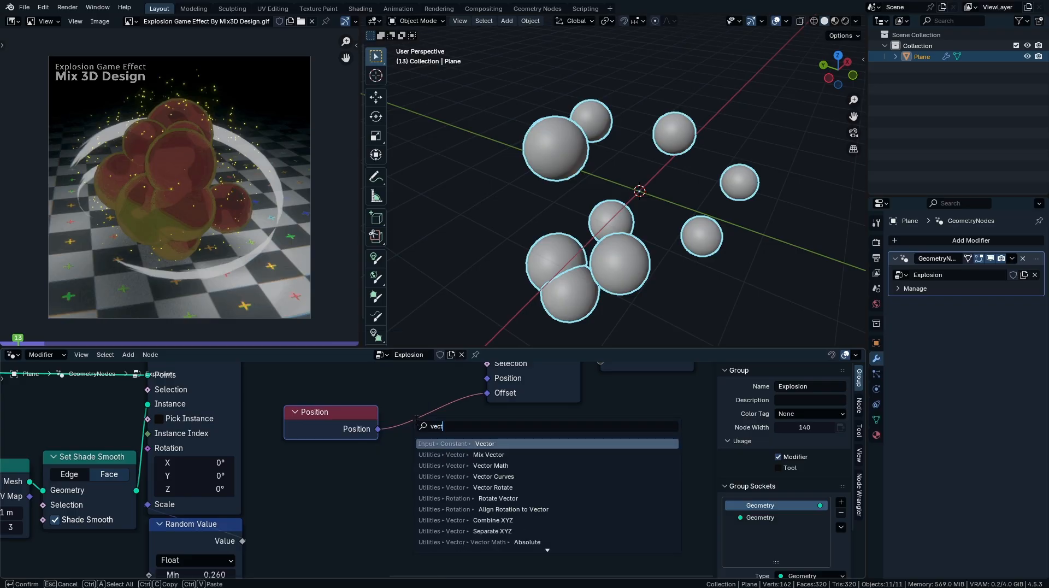
key(Return)
click(417, 421)
click(463, 463)
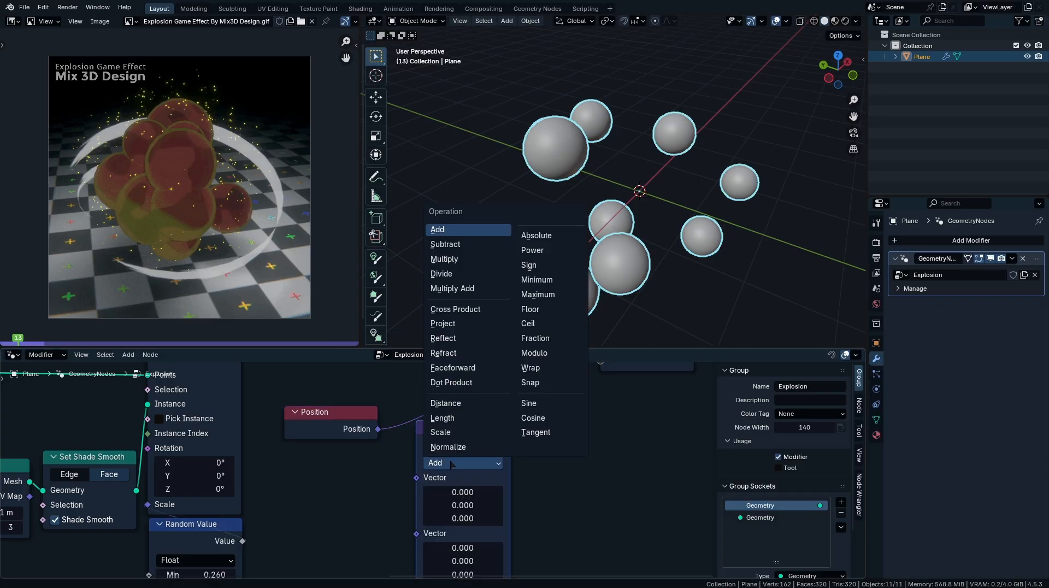
click(443, 427)
drag(454, 432, 436, 391)
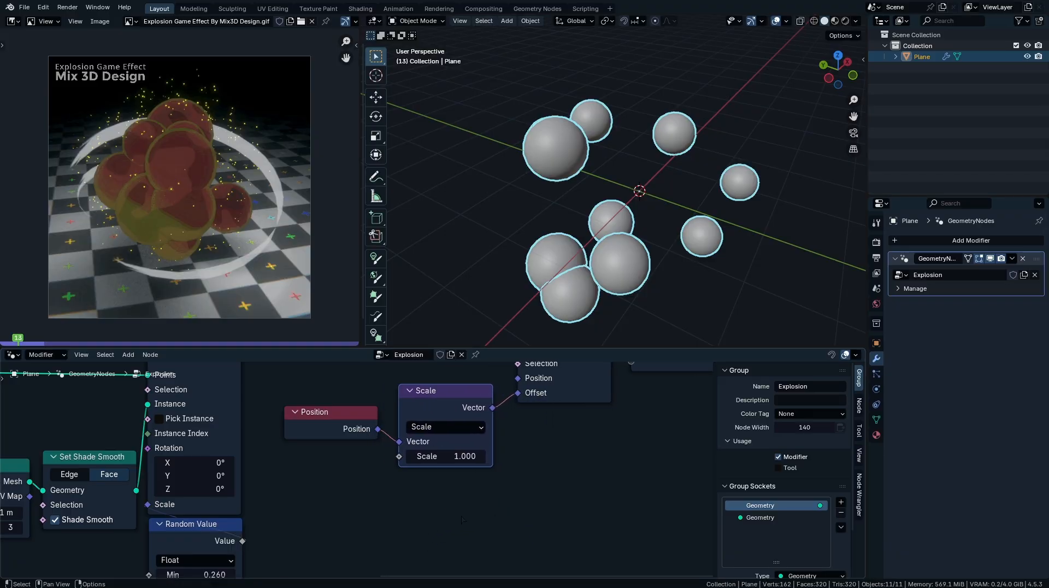
mouse_move(448, 449)
mouse_down()
mouse_move(382, 450)
mouse_move(541, 449)
mouse_move(404, 450)
mouse_move(512, 449)
mouse_move(427, 449)
mouse_up()
key(Escape)
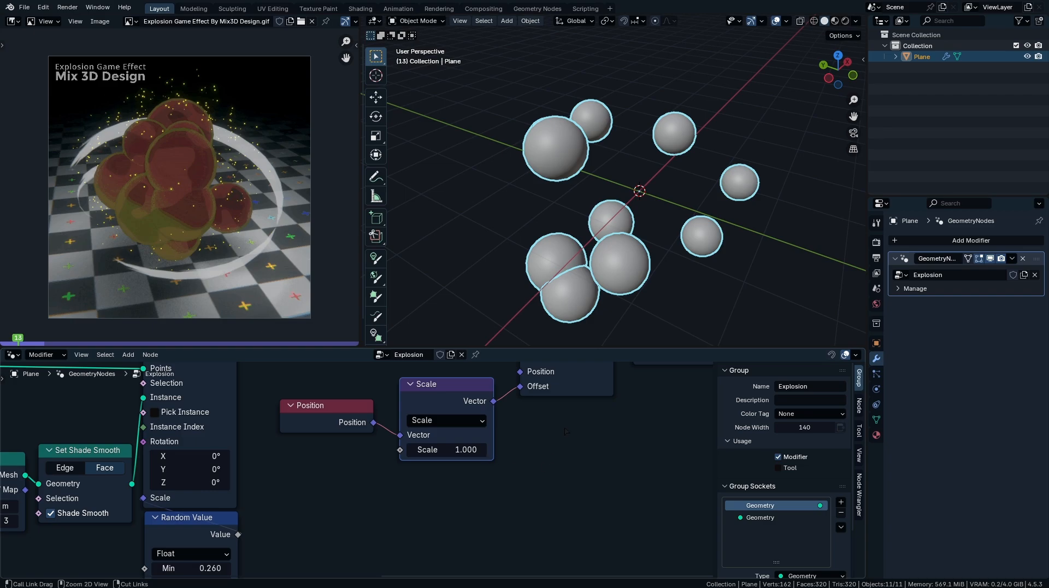
- Stack the Scale and Position nodes beneath Set Position and move the three nodes next to Instance on Points
key(Home)
drag(543, 416, 600, 417)
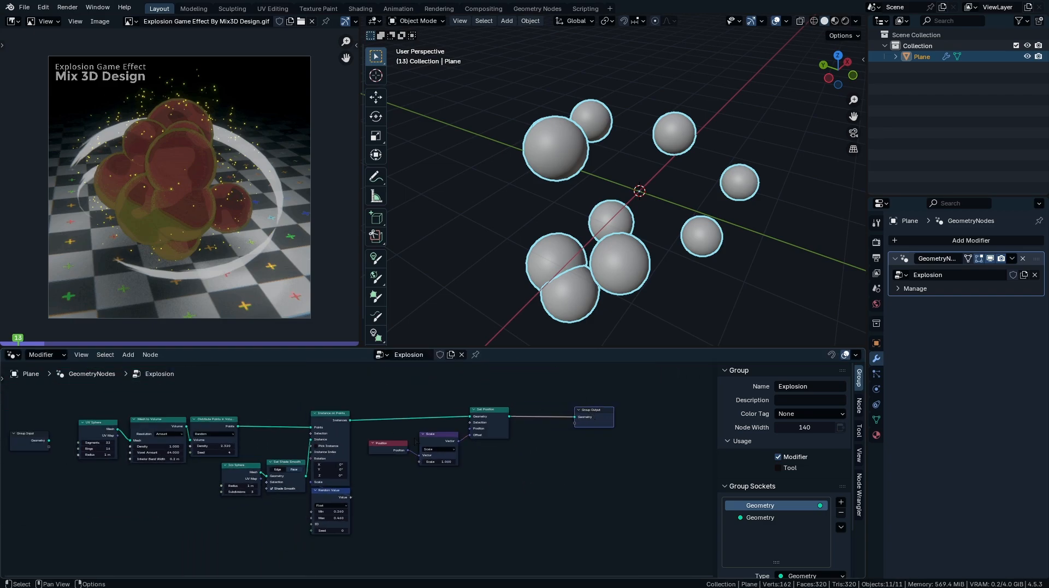
drag(440, 434, 488, 450)
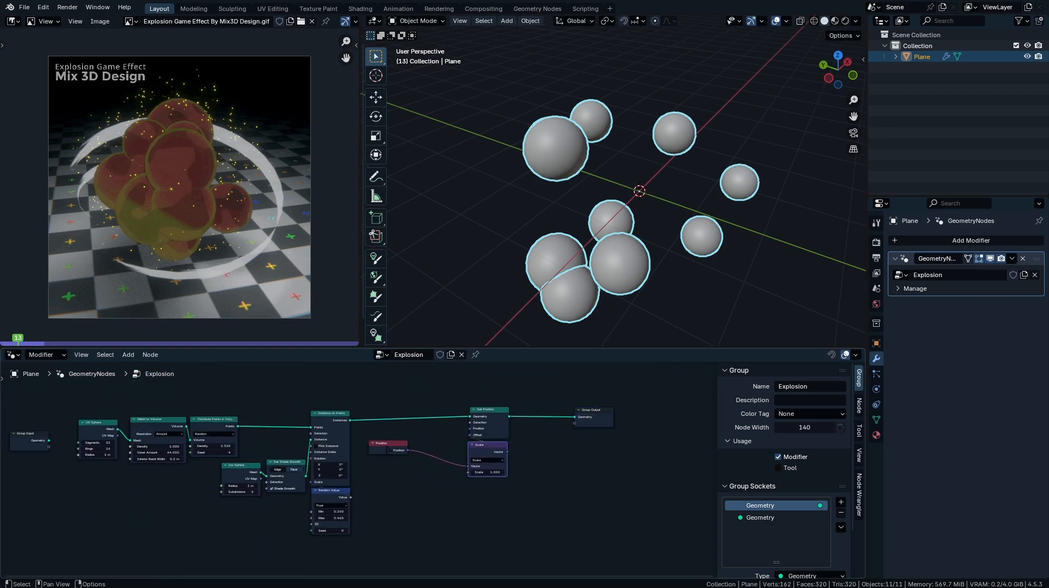
drag(387, 449, 483, 488)
drag(527, 403, 479, 489)
drag(488, 423, 383, 423)
- Group all nodes between Group Input and Group Output in a frame labelled "Big Spheres"
middle_drag(465, 411, 664, 377)
mouse_move(667, 371)
mouse_down()
mouse_move(584, 412)
mouse_move(290, 509)
mouse_up()
key(ctrl+j)
key(F2)
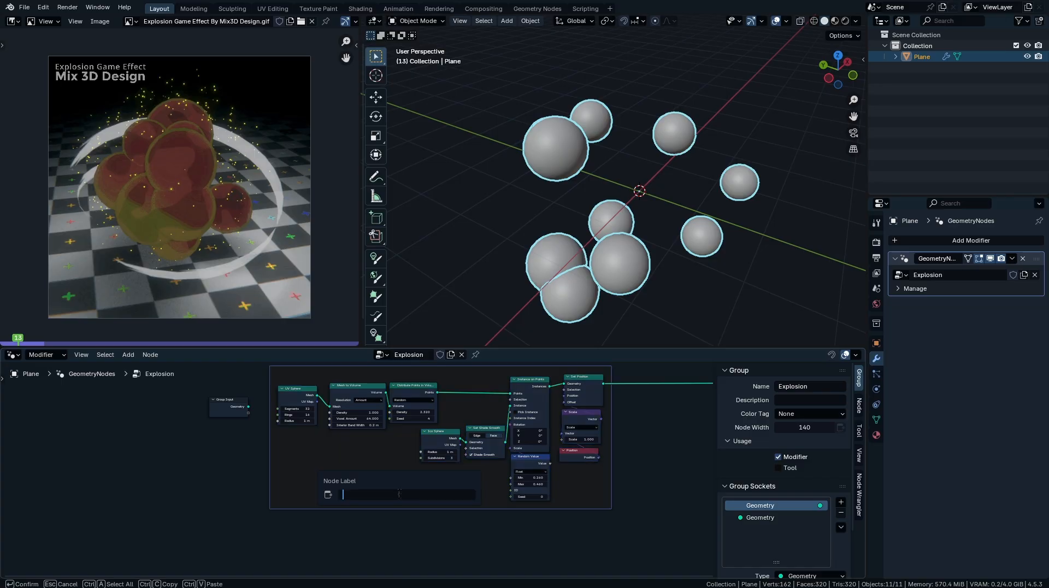
text(Big Spheres)
key(Return)
- Duplicate the Big Spheres frame with all its nodes and place the copy below the original
middle_drag(573, 496, 543, 465)
scroll(260, 212, up, 2)
scroll(191, 197, down, 2)
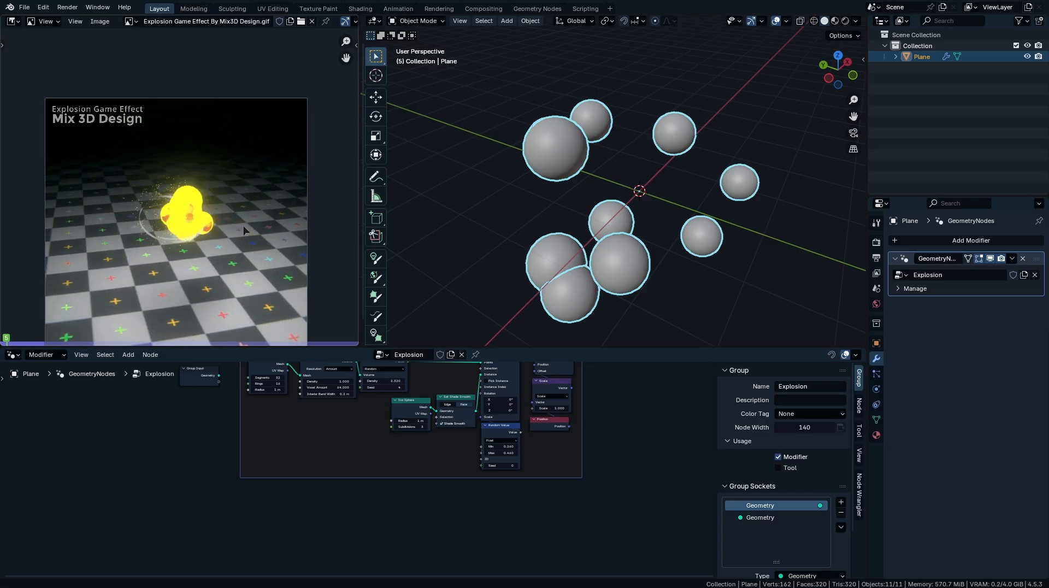
scroll(305, 290, down, 1)
scroll(435, 468, down, 2)
mouse_move(497, 465)
middle_down()
mouse_move(505, 486)
mouse_move(501, 449)
middle_up()
scroll(505, 486, down, 2)
drag(621, 534, 300, 355)
scroll(437, 415, down, 1)
key(shift+d)
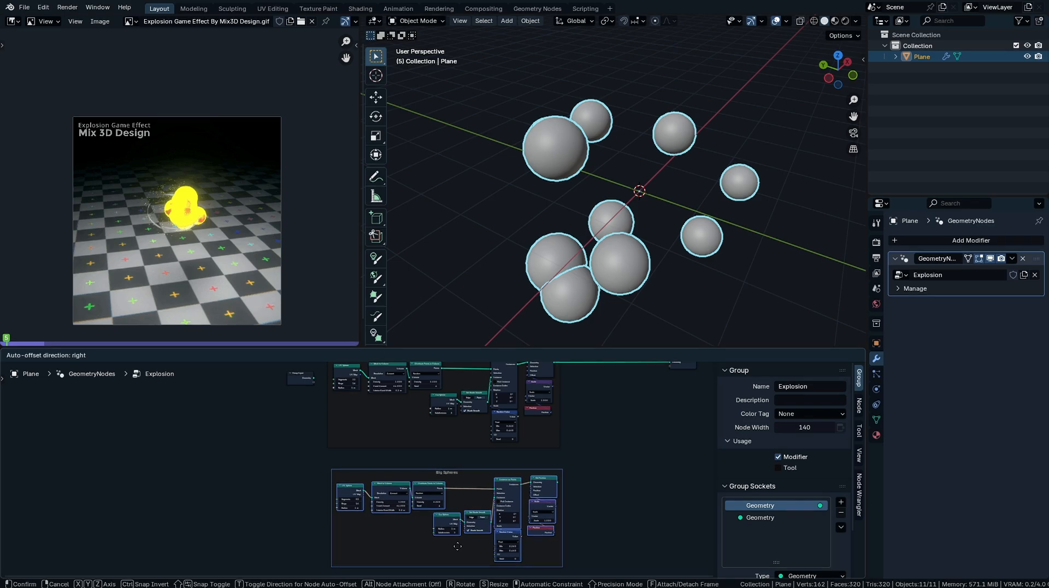
click(458, 546)
- Relabel the duplicated frame "Small Particles" and preview its Set Position node through a Viewer
scroll(475, 475, up, 3)
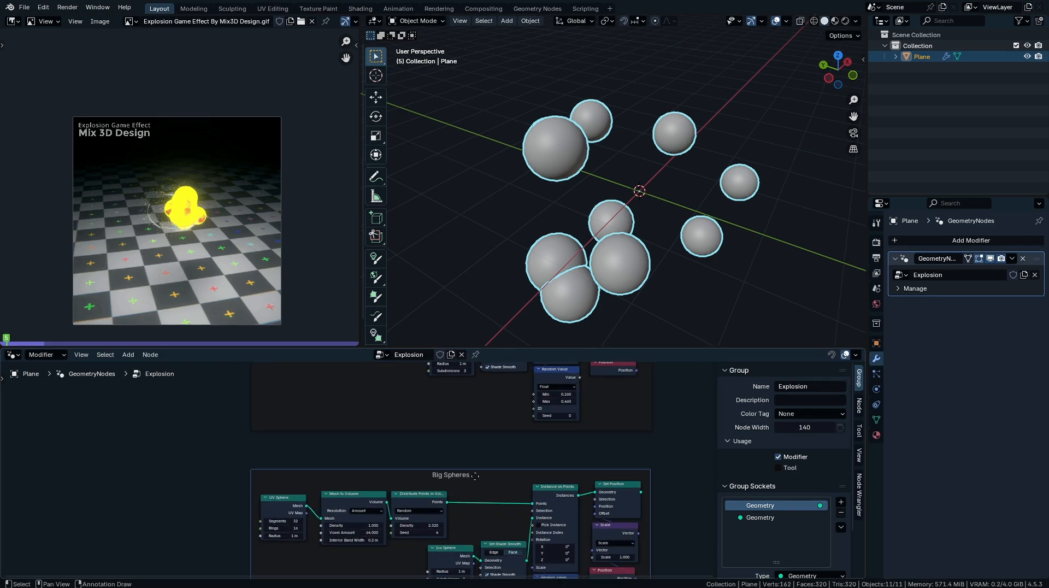
key(F2)
text(Small Par)
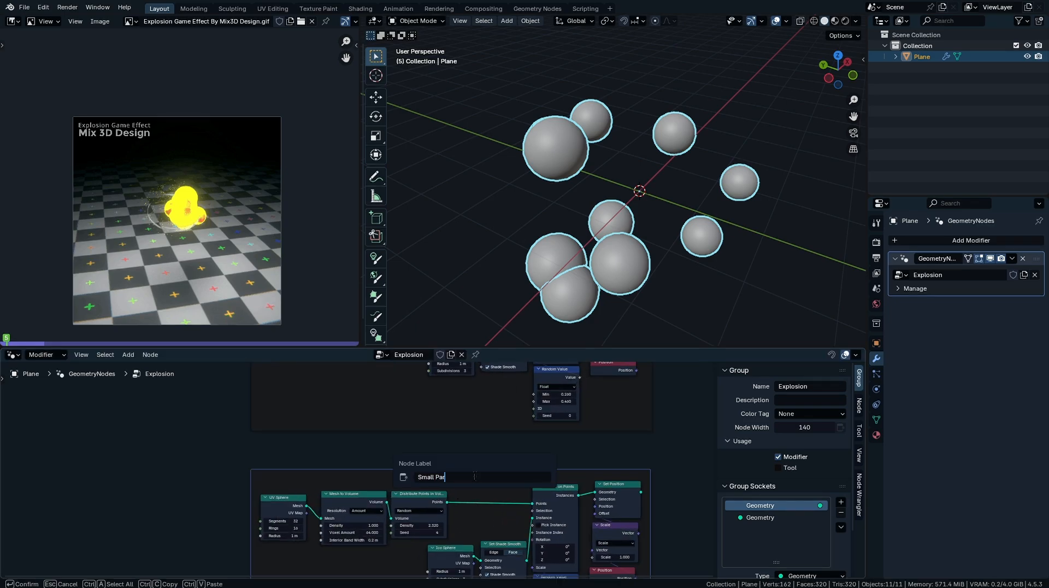
text(ticles)
key(Return)
middle_drag(475, 477, 352, 465)
ctrl+shift+click(495, 476)
drag(556, 460, 558, 460)
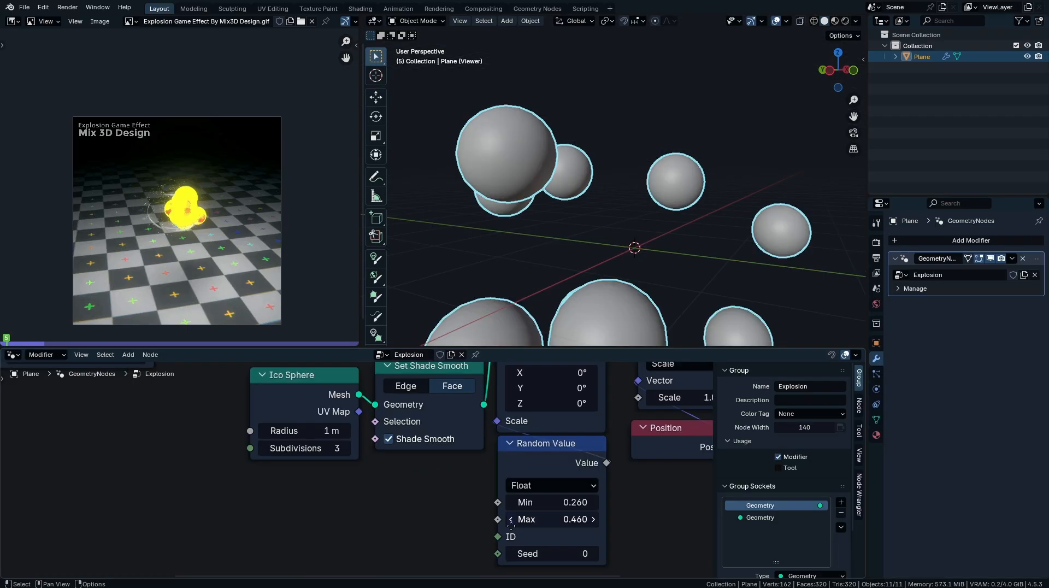
- Set the minimum of the Random Value node in the Small Particles frame to 0.02
middle_drag(546, 520, 516, 516)
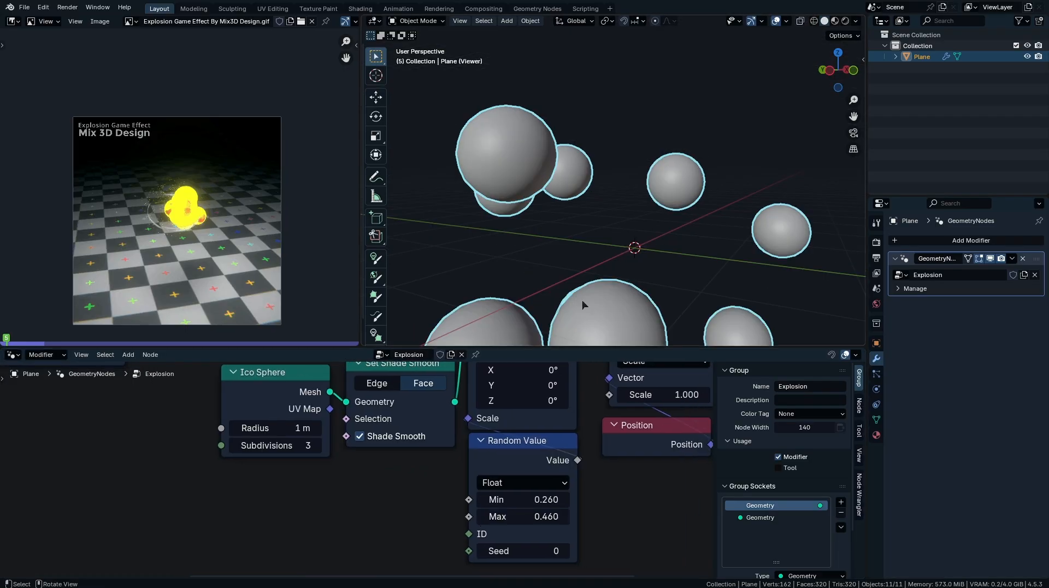
click(528, 498)
key(BackSpace)
key(BackSpace)
key(BackSpace)
key(BackSpace)
text(.0)
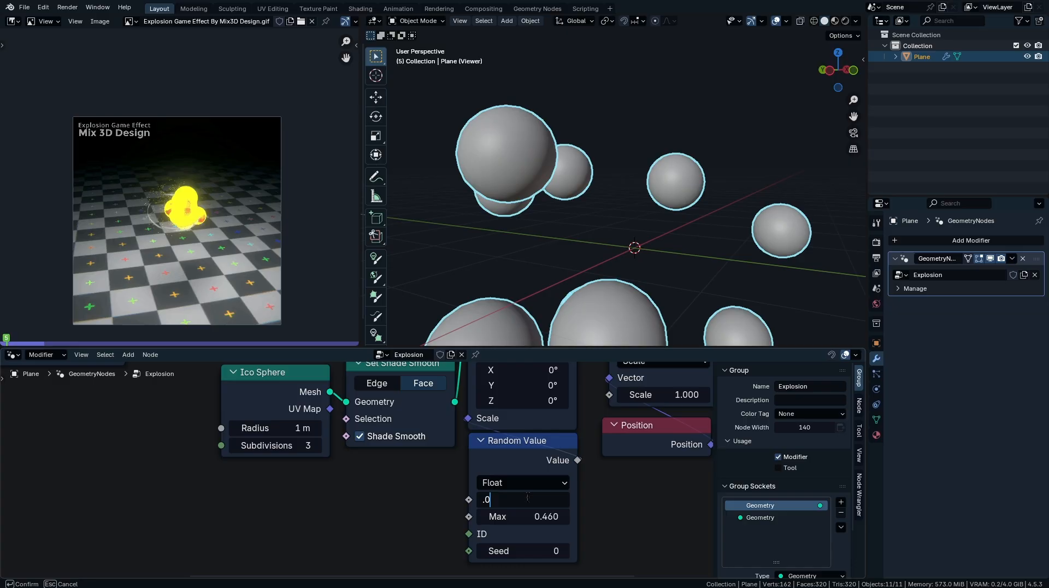
text(2)
key(Return)
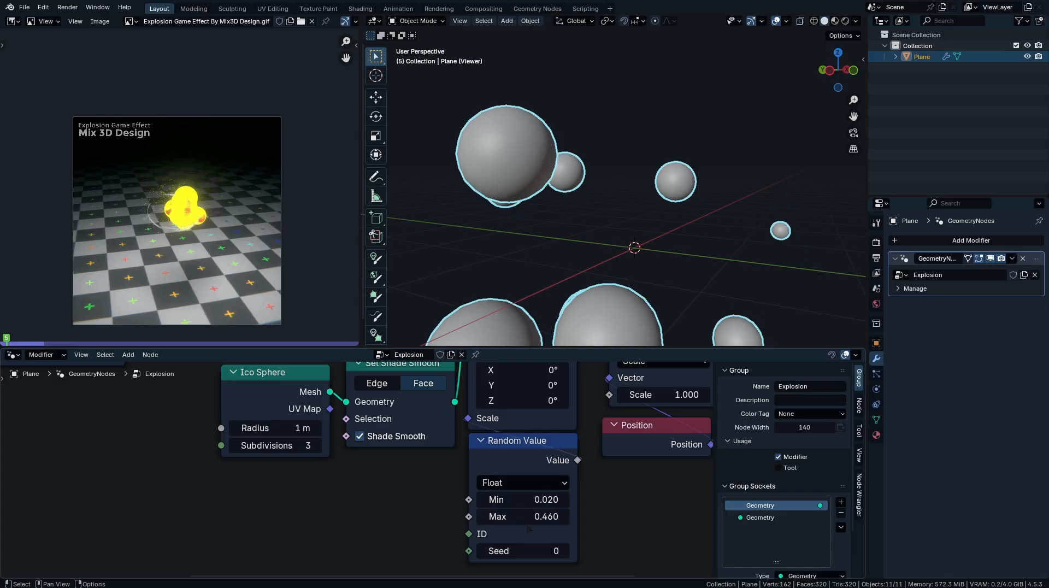
- Set the maximum of the Small Particles frame's Random Value node to 0.03 and deselect the plane in the viewport
click(525, 517)
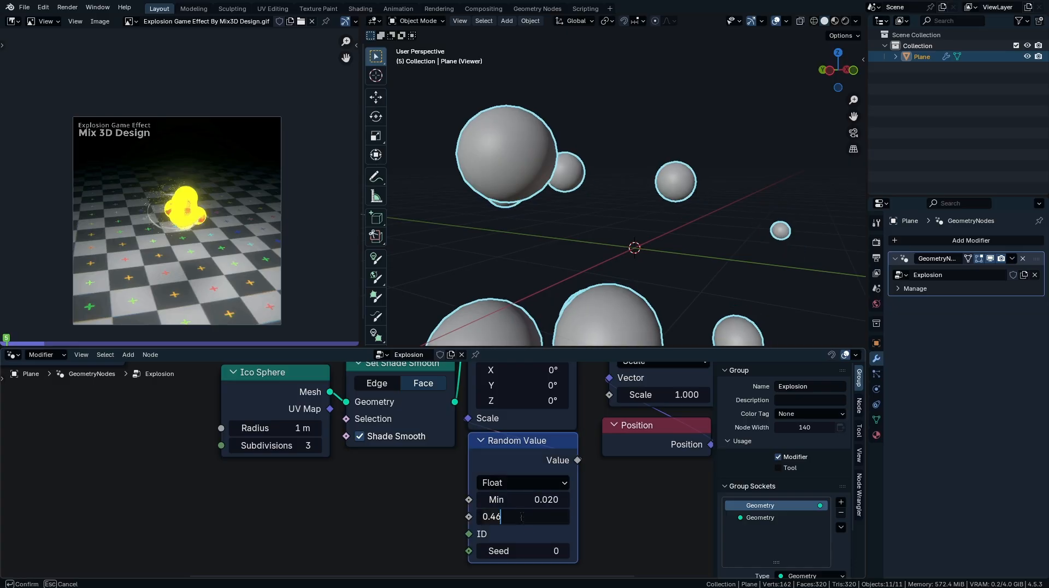
key(BackSpace)
key(BackSpace)
key(BackSpace)
key(BackSpace)
text(.03)
key(Return)
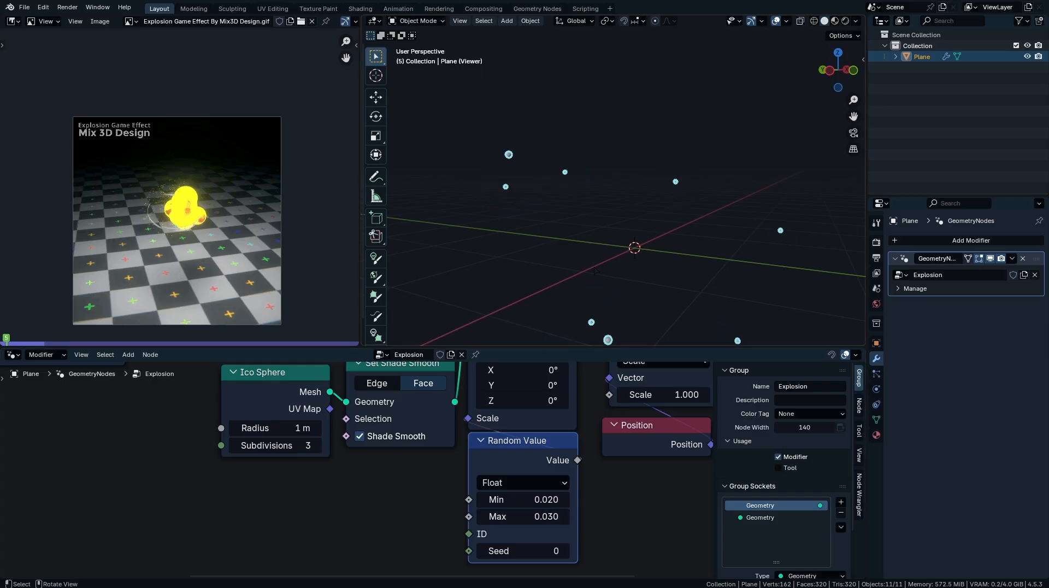
scroll(596, 271, down, 3)
middle_drag(596, 272, 624, 273)
drag(482, 100, 793, 305)
mouse_move(695, 293)
middle_down()
mouse_move(719, 294)
mouse_move(693, 298)
middle_up()
- Raise the density of Distribute Points in Volume in the Small Particles frame to 41.620
middle_drag(449, 484, 553, 422)
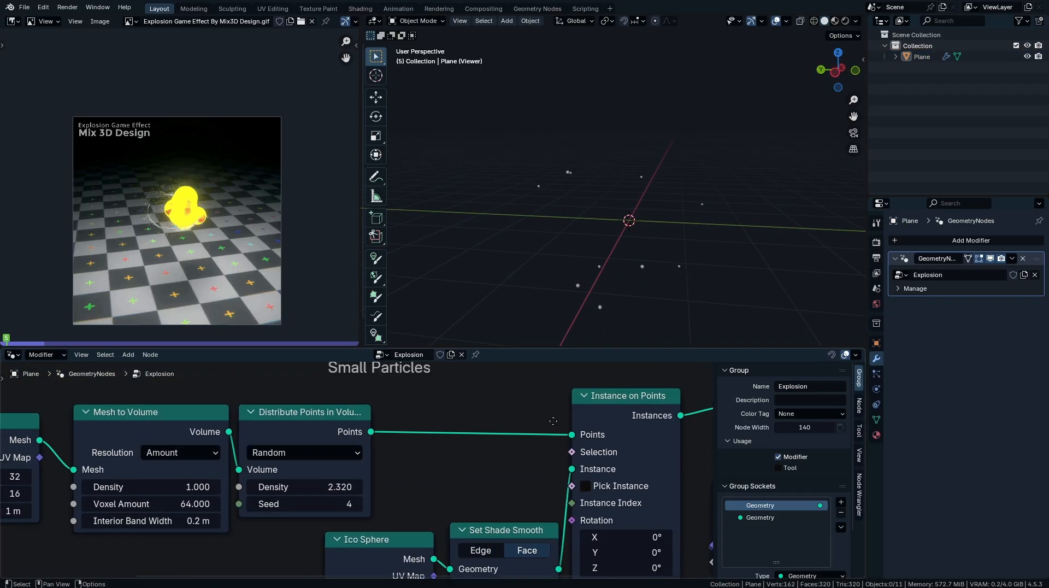
middle_drag(275, 499, 440, 459)
drag(440, 448, 654, 448)
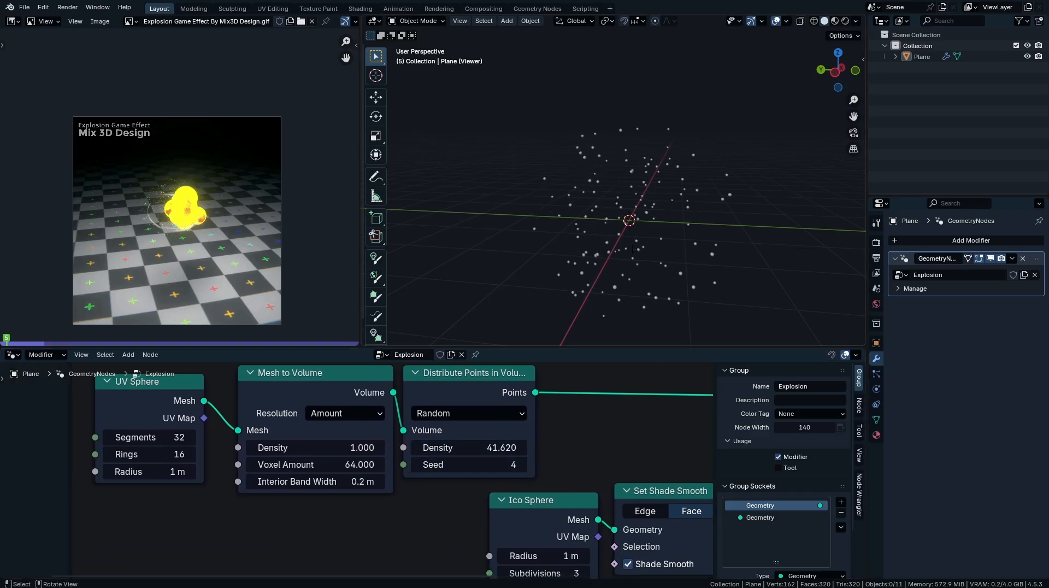
- Raise the density of Distribute Points in Volume in the Small Particles frame to 58.720
middle_drag(633, 250, 615, 252)
drag(470, 448, 500, 448)
middle_drag(601, 458, 500, 504)
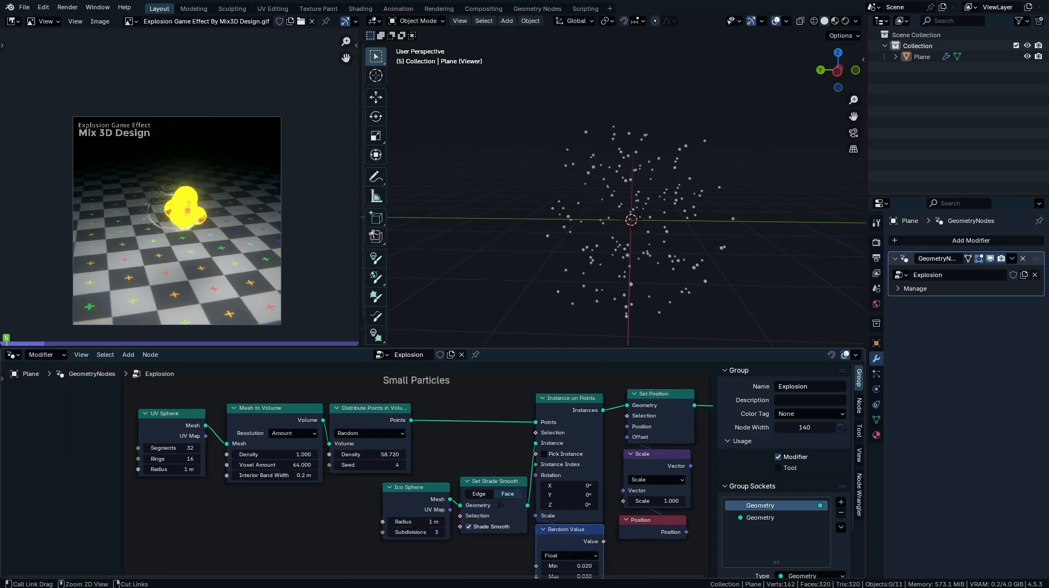
- Compare the Small Particles nodes with the explosion reference animation, examining the Random Value settings and the light beams at frame 12
scroll(126, 241, up, 3)
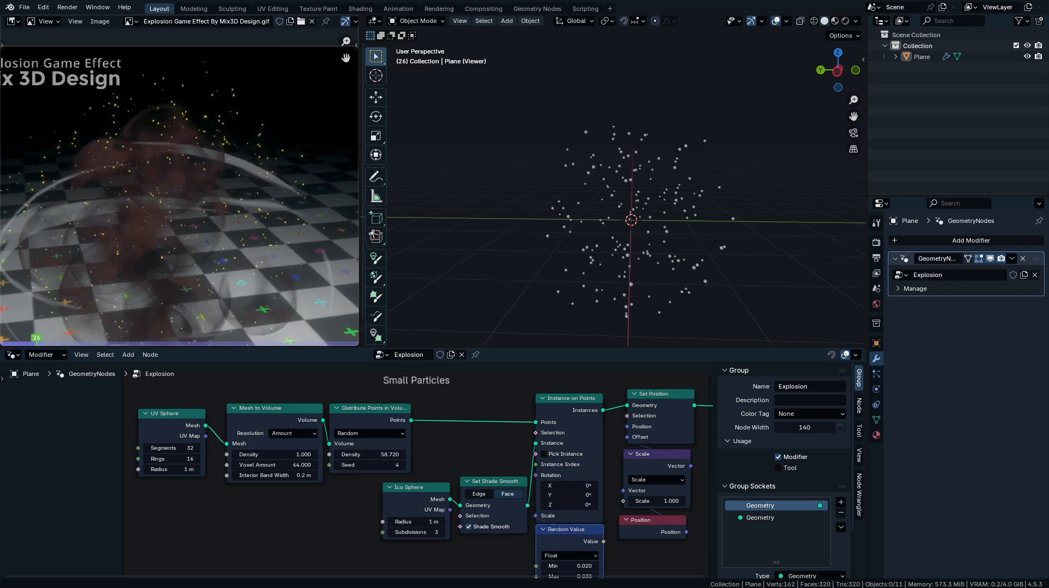
scroll(545, 465, up, 4)
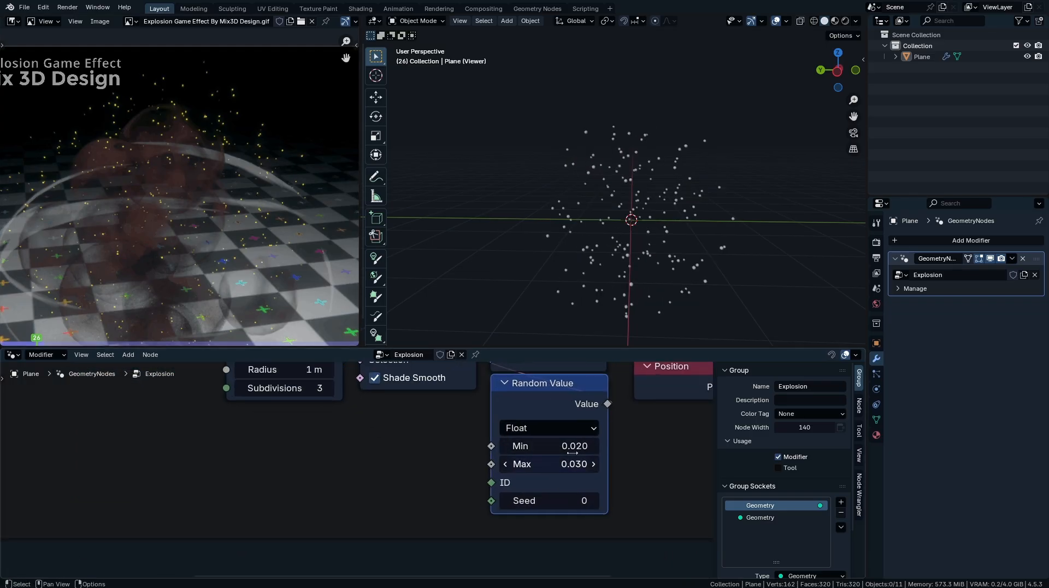
scroll(560, 458, down, 1)
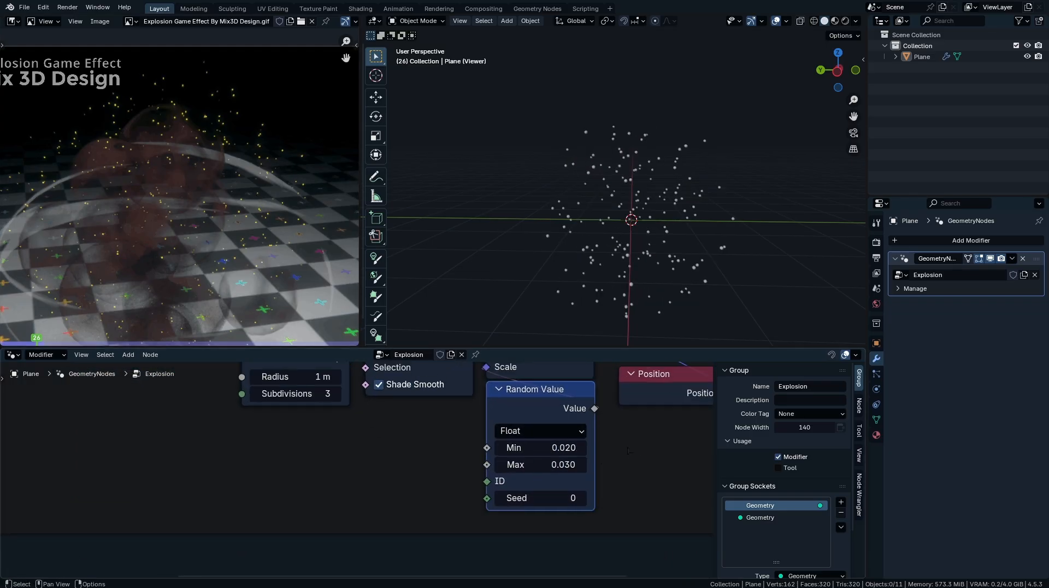
middle_drag(573, 459, 530, 461)
scroll(530, 460, up, 1)
middle_drag(647, 452, 316, 560)
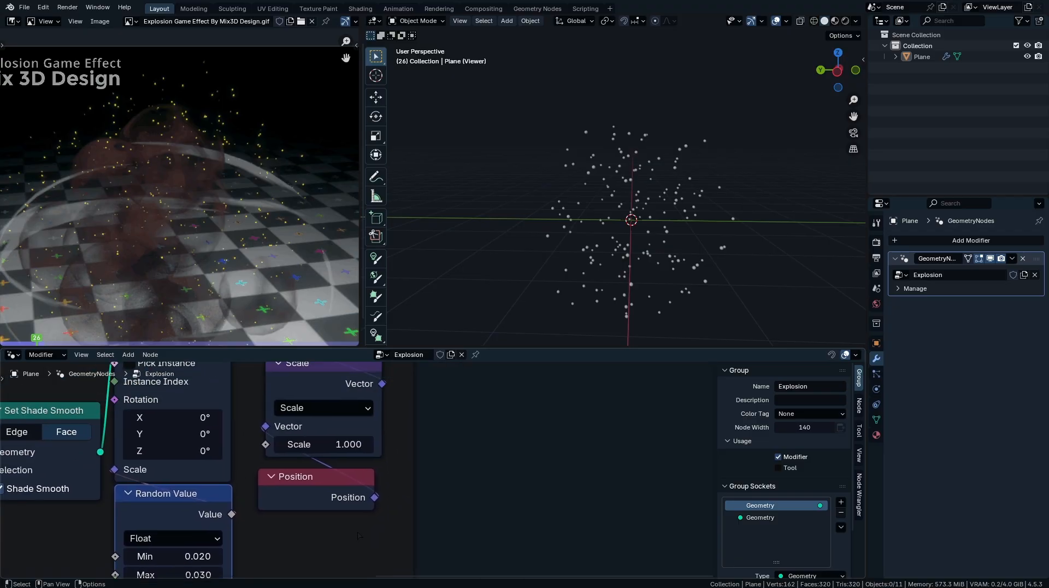
scroll(358, 513, down, 5)
middle_drag(329, 485, 236, 535)
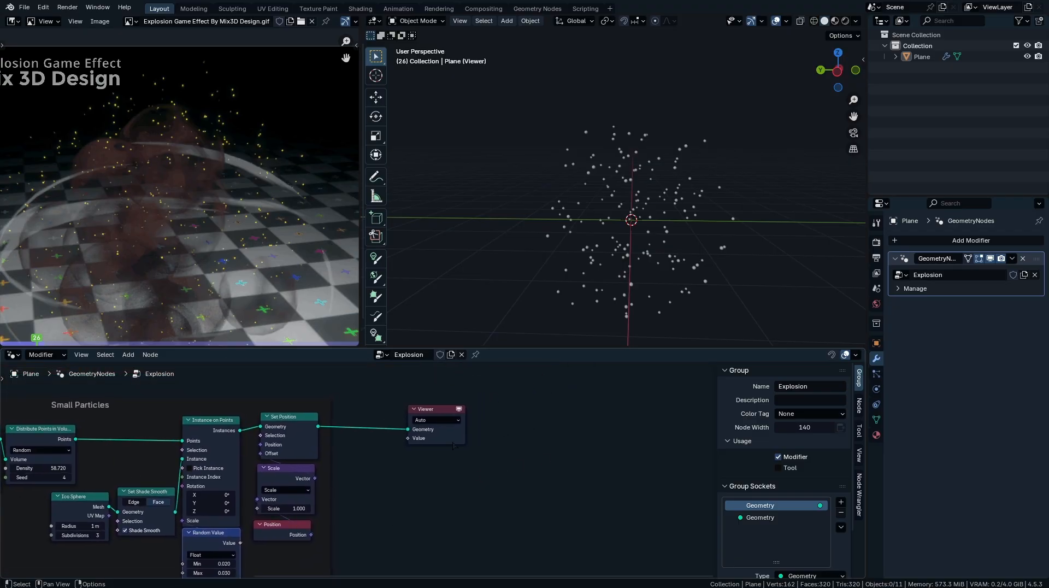
scroll(253, 210, down, 2)
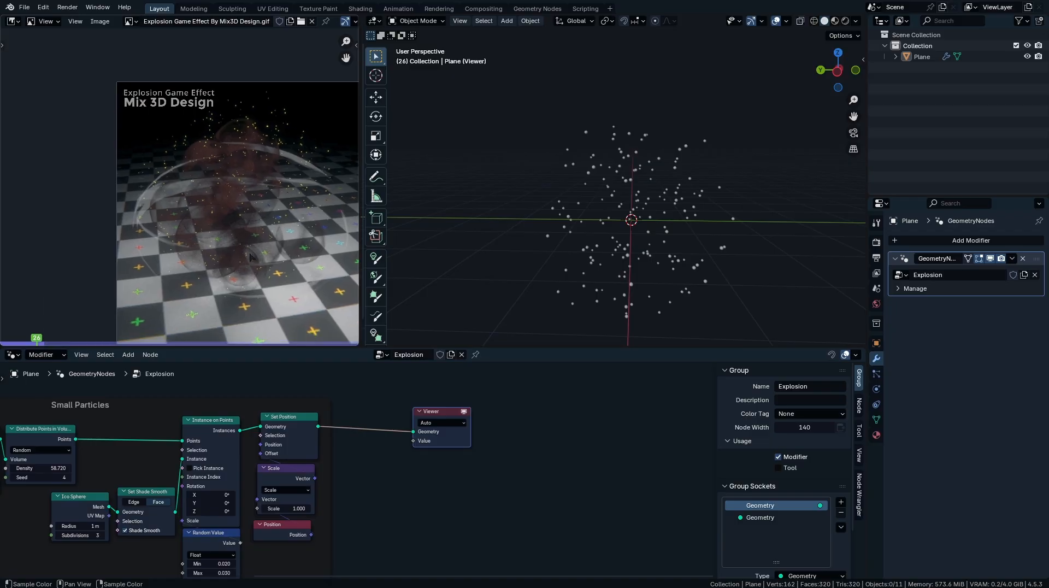
key(space)
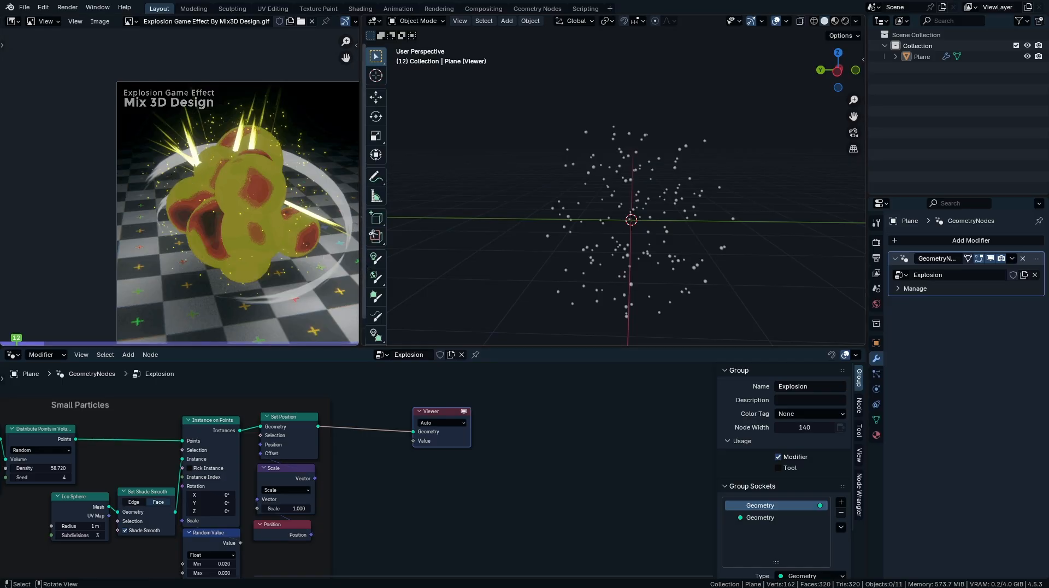
- Sketch three long crossing beam outlines over the particle cloud with the Annotate tool, erase them, and return to the Select Box tool
click(381, 180)
mouse_move(697, 84)
mouse_down()
mouse_move(576, 308)
mouse_move(693, 148)
mouse_move(706, 86)
mouse_move(697, 85)
mouse_up()
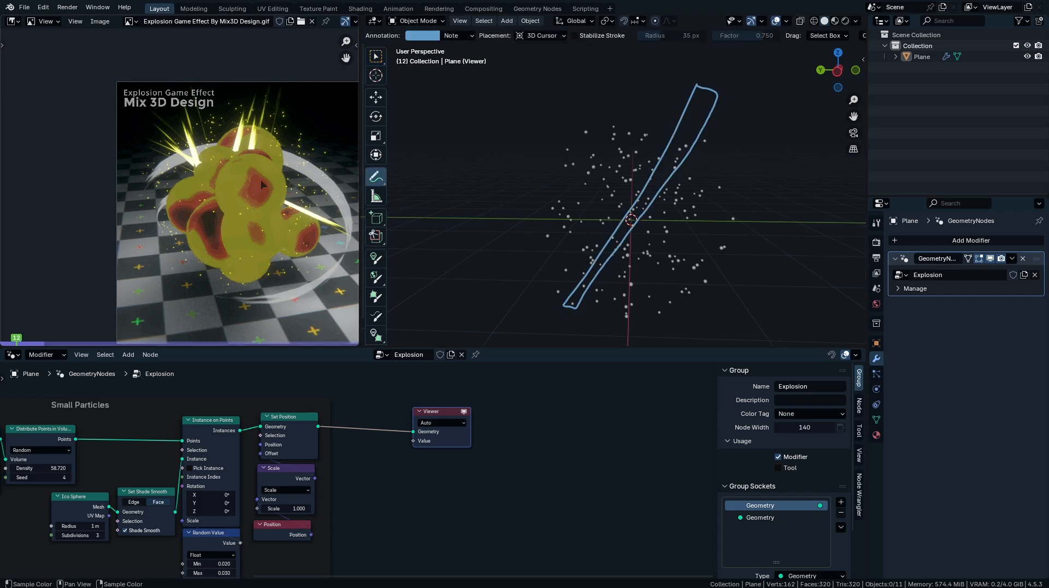
mouse_move(671, 312)
mouse_down()
mouse_move(604, 33)
mouse_move(629, 305)
mouse_move(660, 307)
mouse_up()
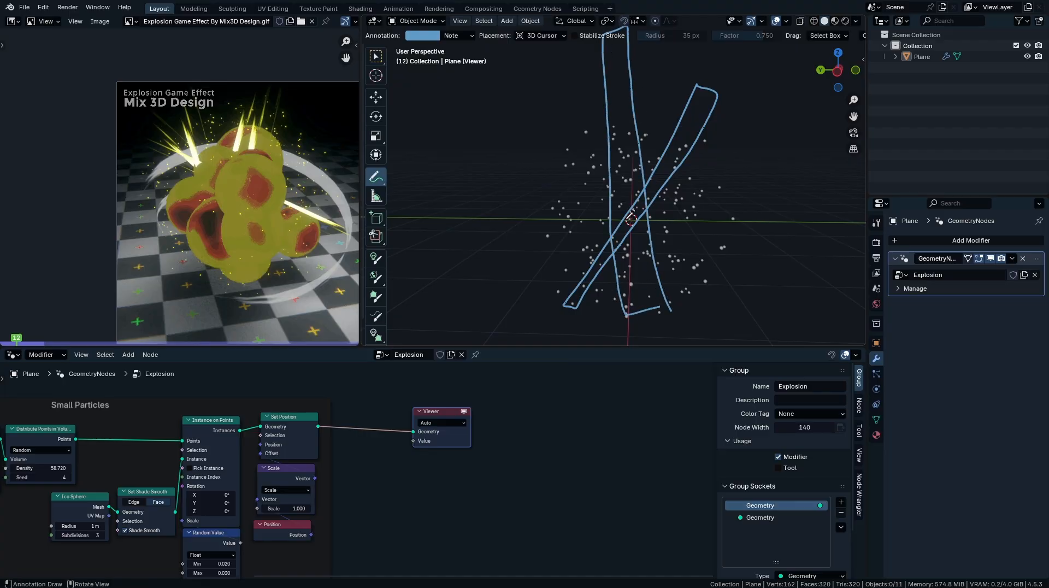
mouse_move(758, 211)
mouse_down()
mouse_move(487, 191)
mouse_move(742, 257)
mouse_move(774, 212)
mouse_up()
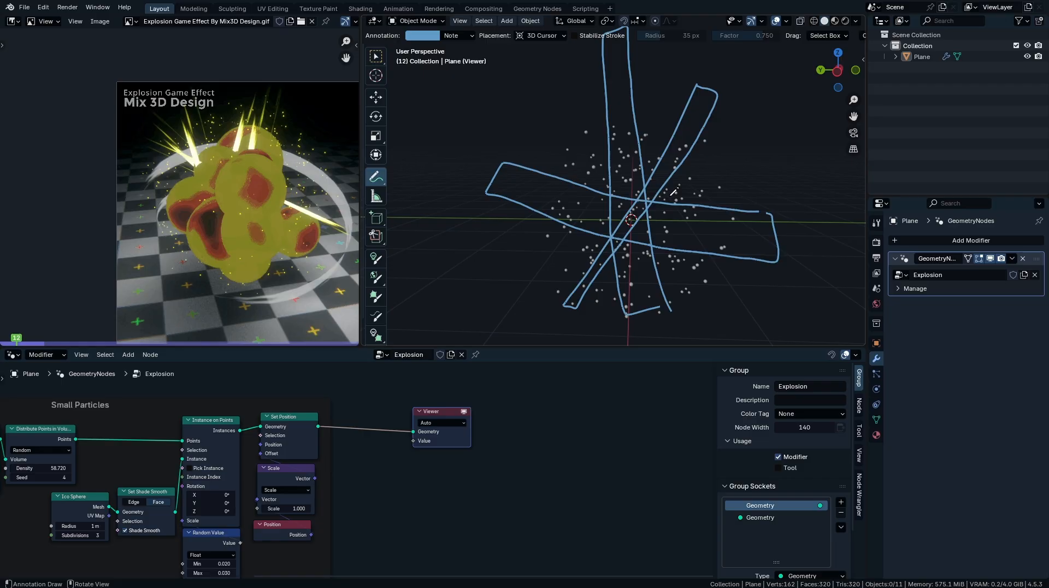
scroll(683, 208, down, 3)
mouse_move(717, 212)
ctrl+mouse_down()
mouse_move(548, 203)
mouse_move(618, 153)
ctrl+mouse_up()
click(376, 57)
- Add a Grid node in the empty area below the Small Particles frame
middle_drag(396, 499, 536, 461)
ctrl+middle_drag(536, 462, 484, 473)
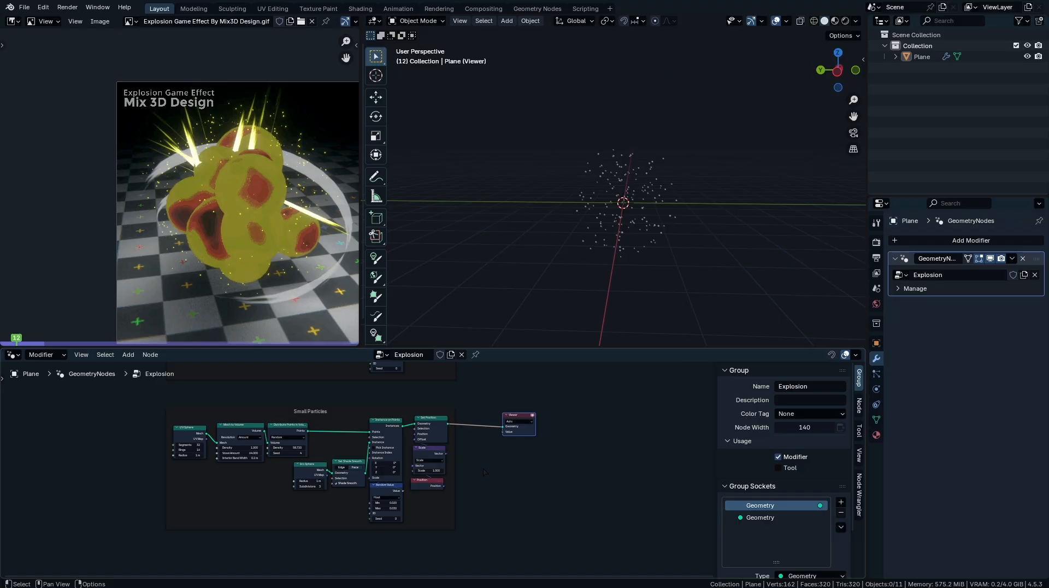
scroll(484, 472, up, 2)
middle_drag(578, 407, 571, 466)
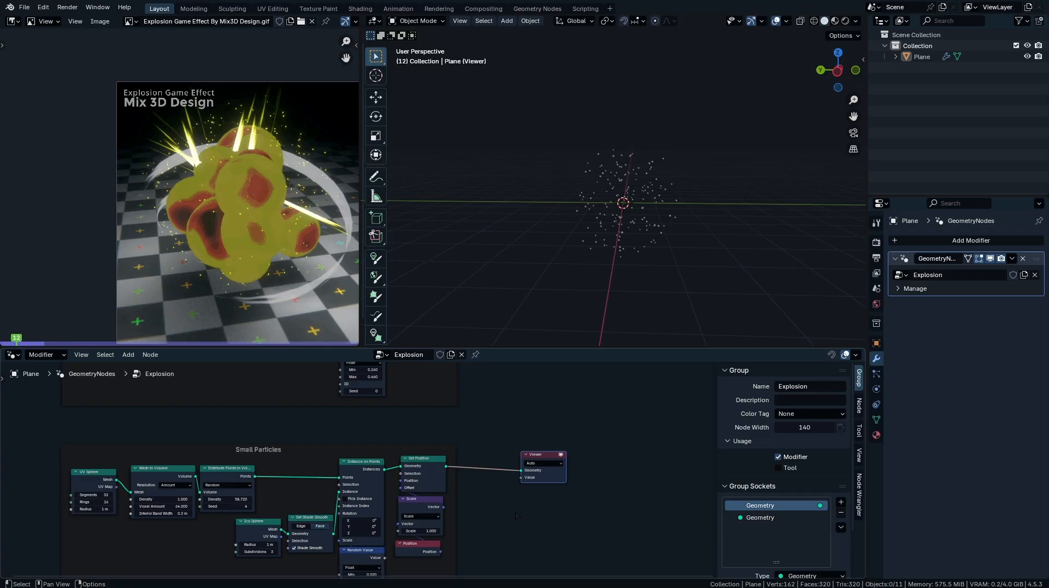
middle_drag(411, 514, 484, 406)
middle_drag(378, 530, 385, 411)
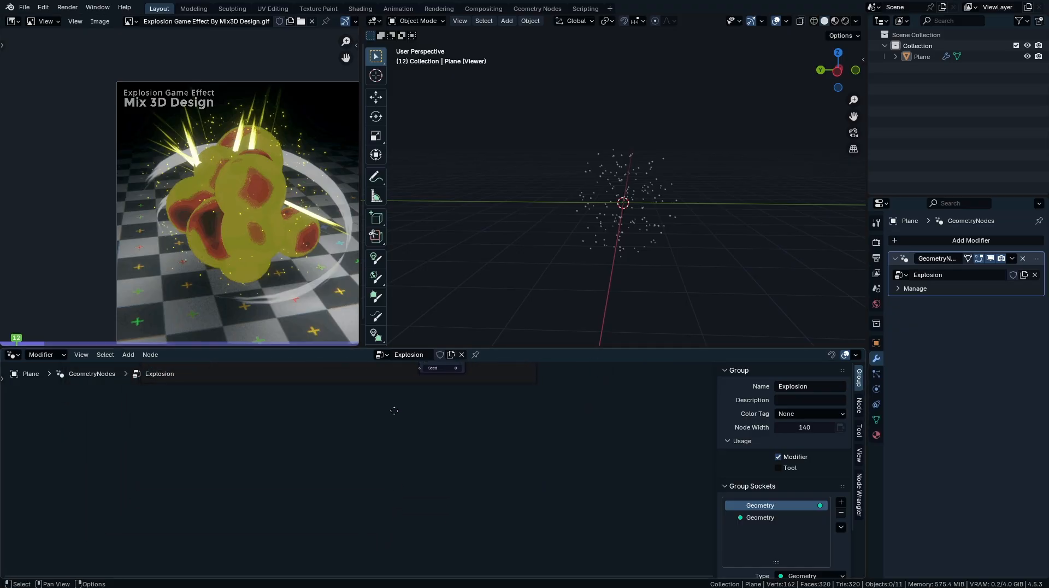
middle_drag(381, 500, 438, 501)
key(shift+a)
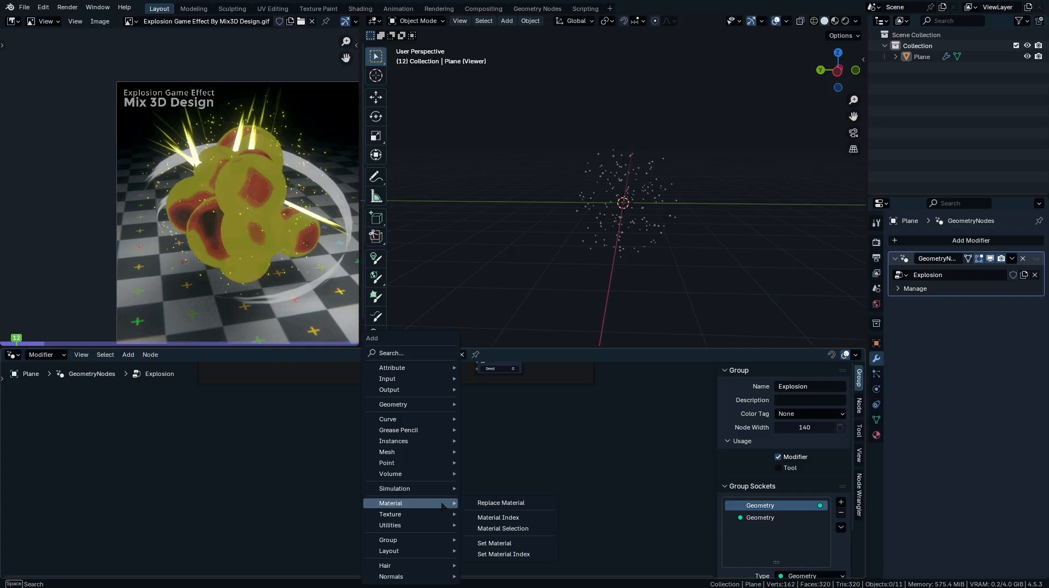
text(grid)
key(Return)
click(447, 506)
key(shift+a)
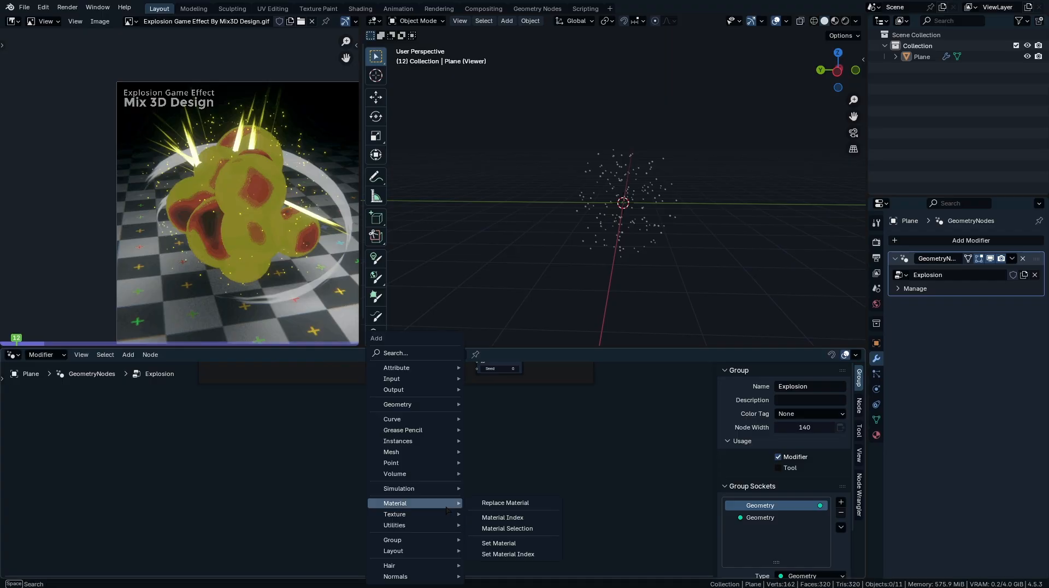
text(plane)
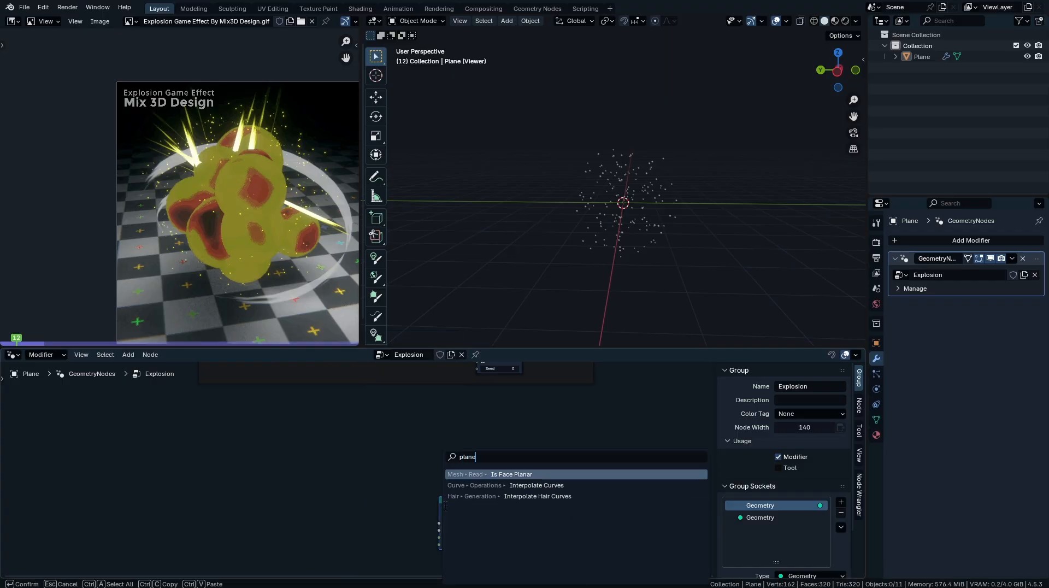
key(Escape)
- Preview the Grid node through the Viewer and move the Grid node above the Viewer's level
scroll(438, 474, up, 5)
middle_drag(438, 474, 409, 414)
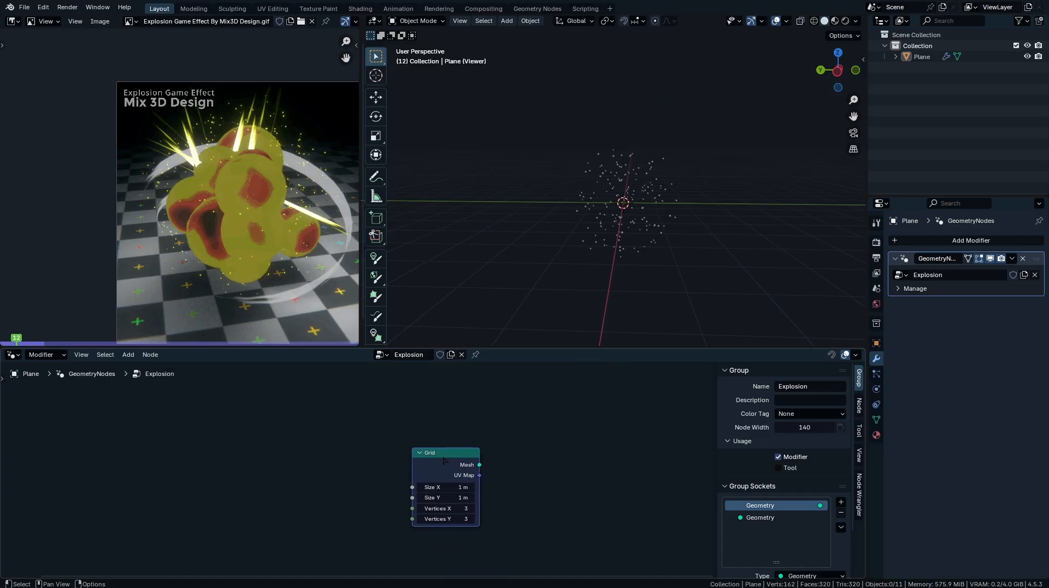
middle_drag(474, 461, 366, 456)
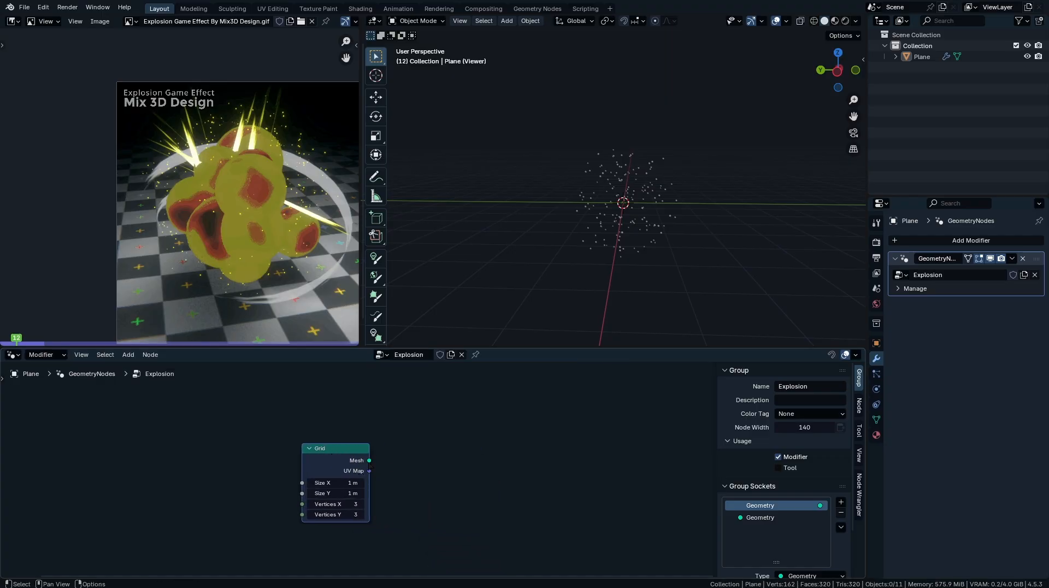
ctrl+shift+click(350, 450)
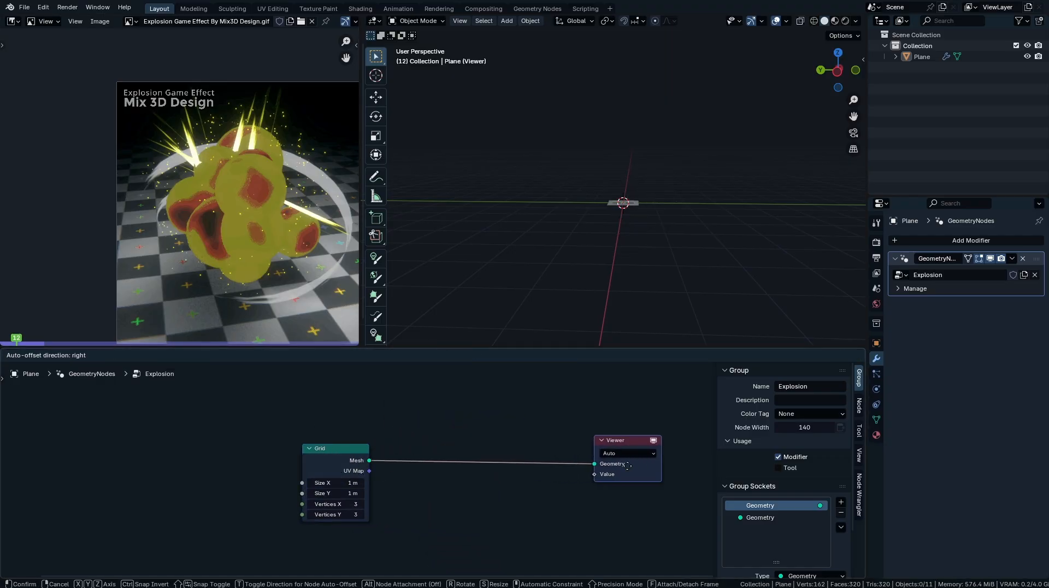
middle_drag(357, 456, 390, 467)
drag(388, 465, 380, 393)
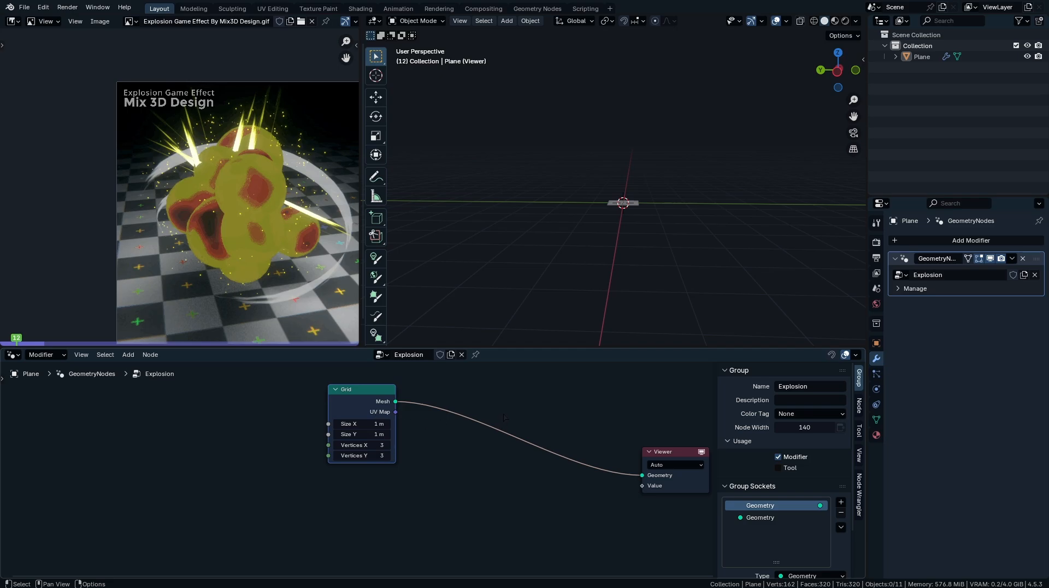
middle_drag(504, 417, 514, 404)
- Add a Points node beneath the Grid node
key(shift+a)
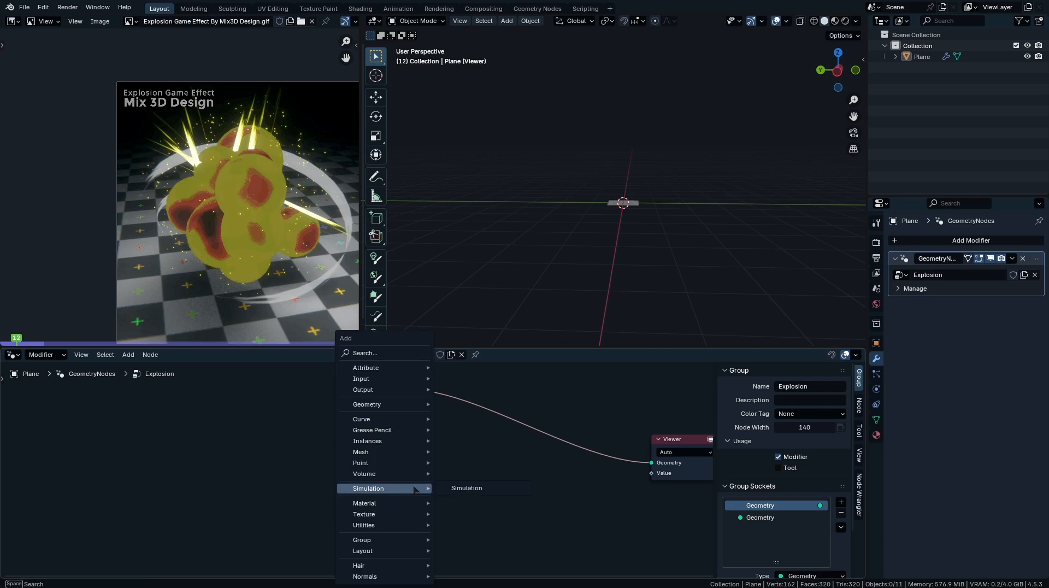
text(points)
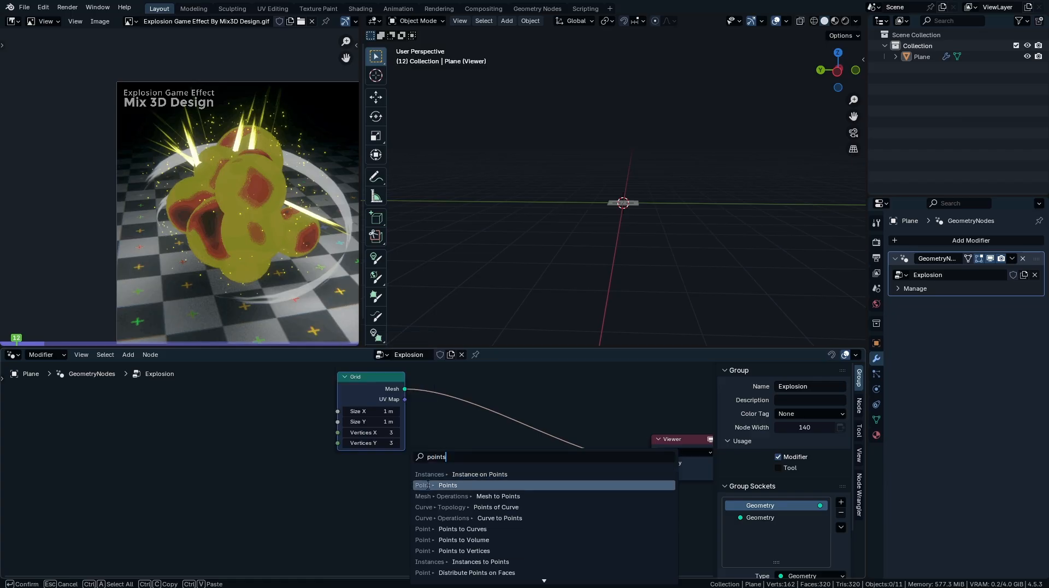
click(417, 485)
click(354, 473)
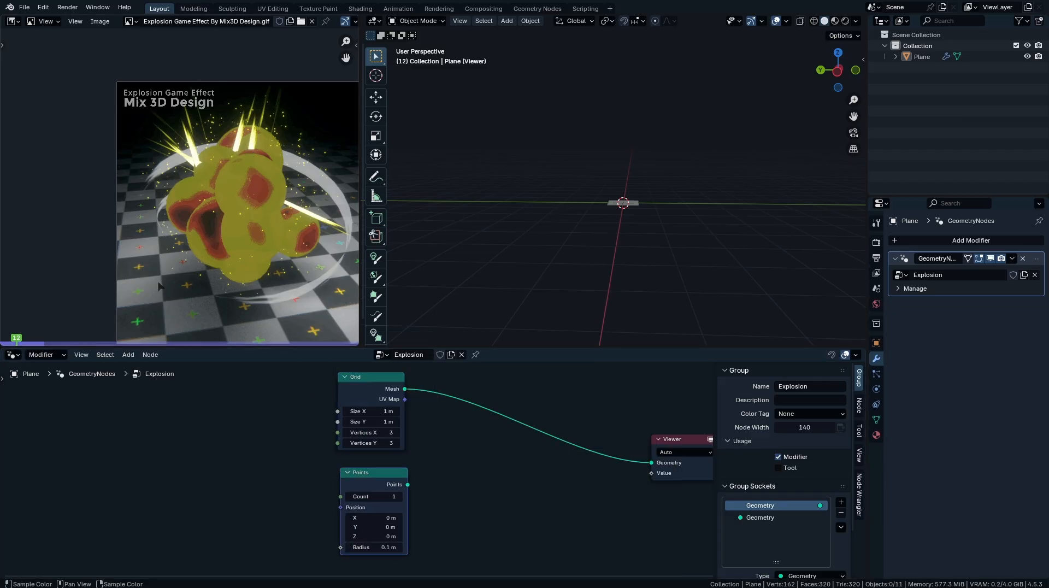
- Scrub the reference animation to frame 6 and examine the light beams around the explosion
alt+scroll(208, 263, up, 9)
alt+scroll(223, 231, down, 3)
alt+scroll(223, 231, down, 1)
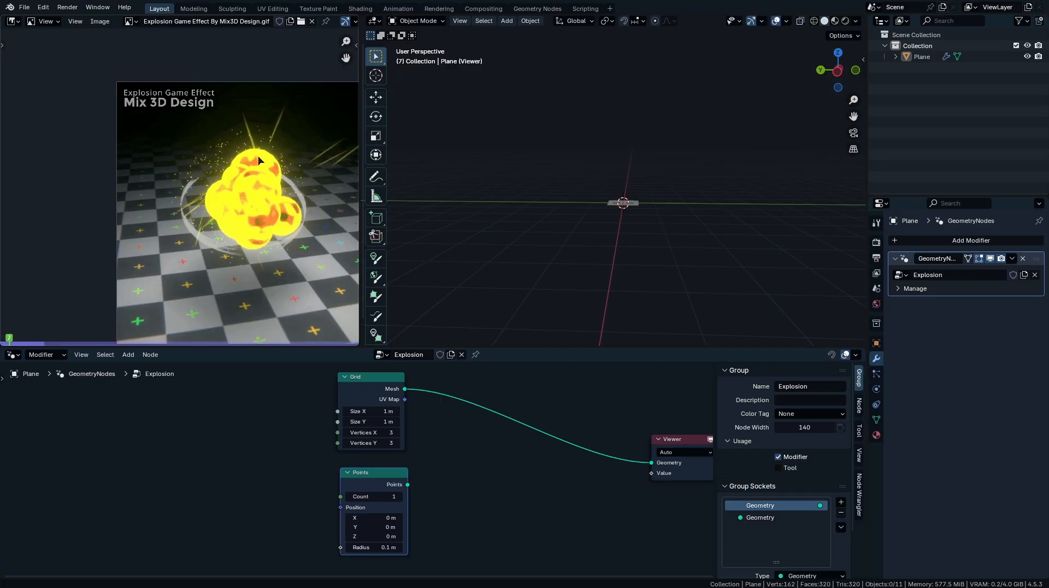
alt+scroll(265, 160, down, 1)
alt+scroll(265, 163, up, 2)
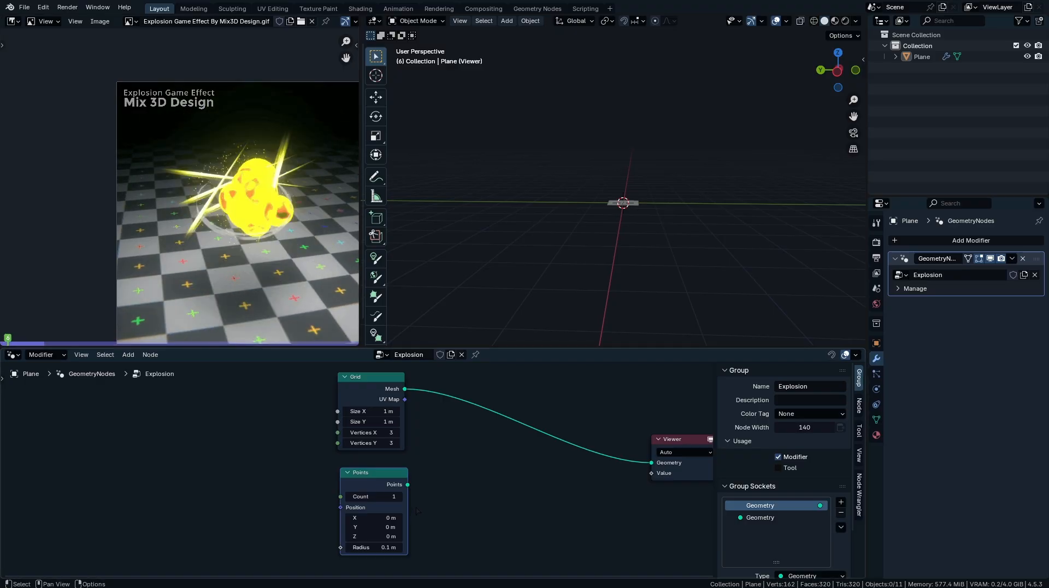
- Delete the Points node beneath the Grid node
key(shift+a)
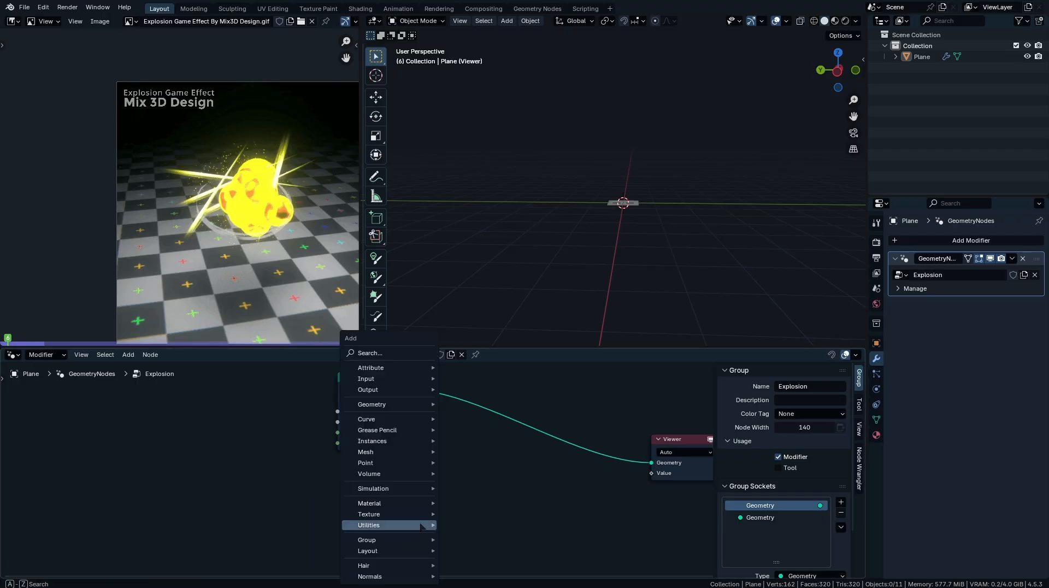
mouse_move(422, 526)
key(Escape)
- Copy the Small Particles frame's UV Sphere, Mesh to Volume and Distribute Points in Volume nodes below the Grid node and preview the copied points
scroll(422, 433, down, 5)
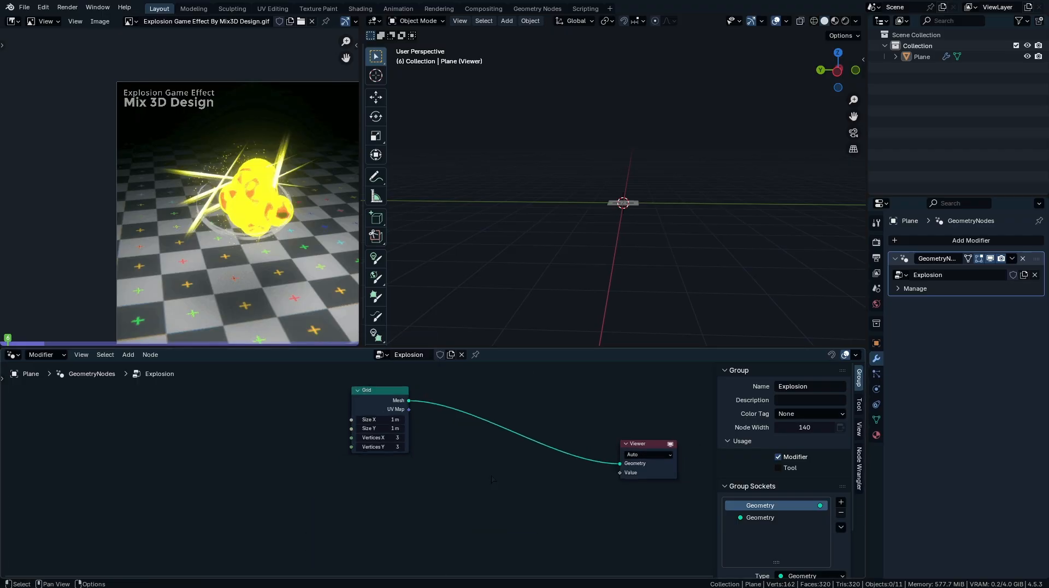
scroll(421, 434, up, 3)
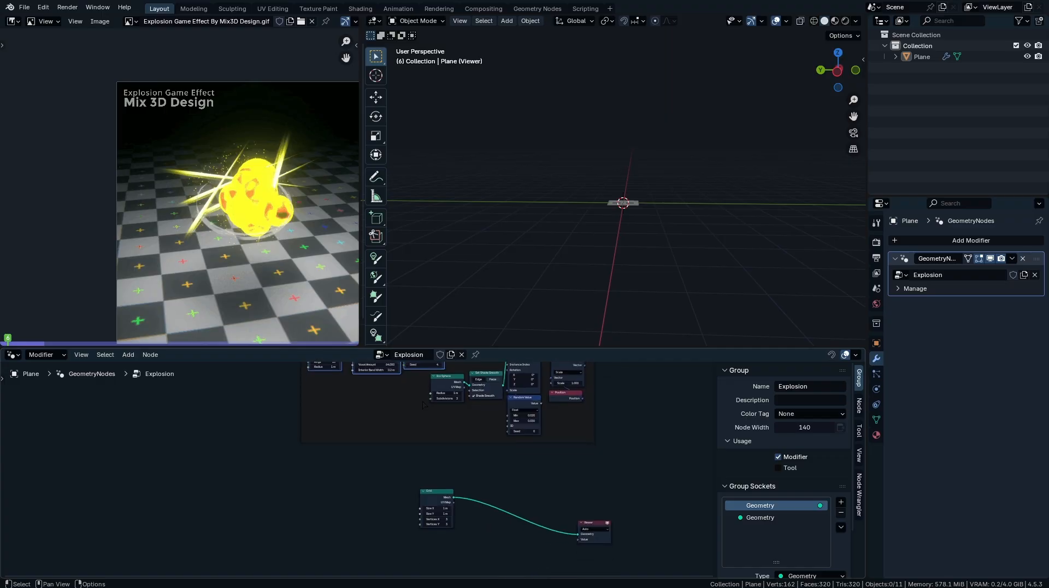
middle_drag(443, 551, 452, 453)
key(ctrl+v)
scroll(437, 468, up, 2)
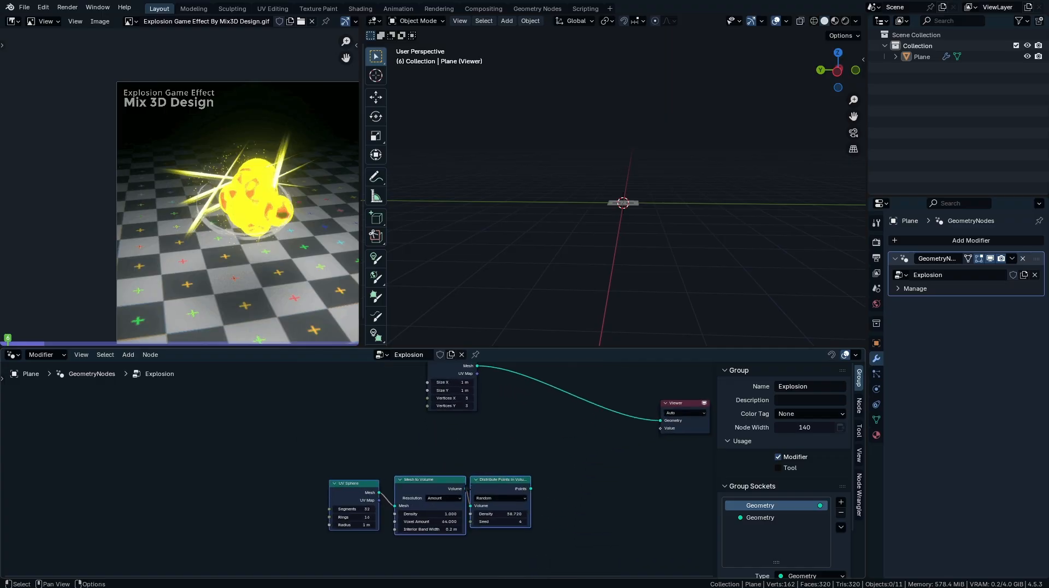
ctrl+shift+click(500, 507)
scroll(505, 568, up, 2)
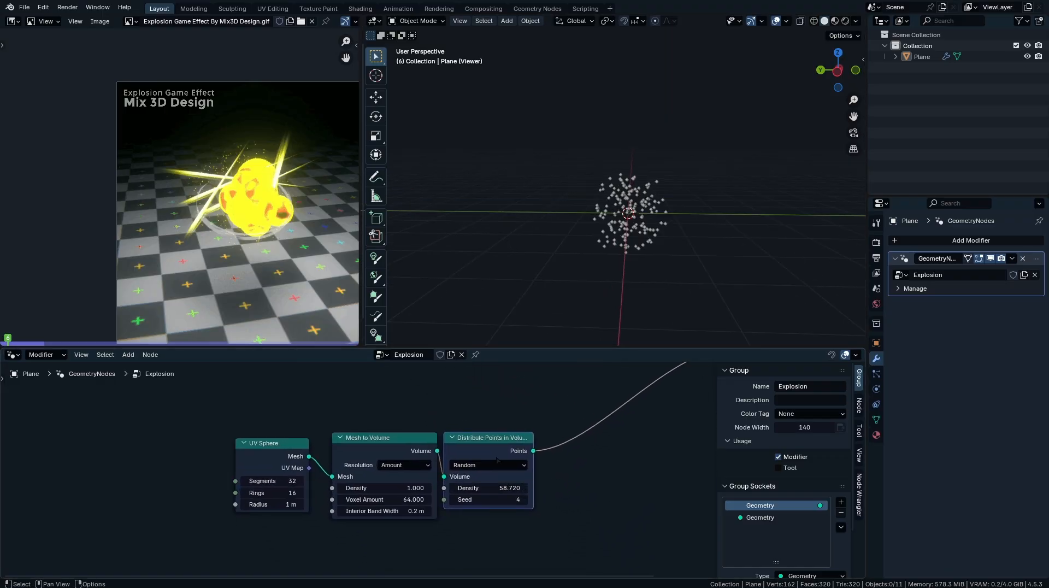
- Set the density to 1.820 on the copied Distribute Points in Volume node and 1.570 on the copied Mesh to Volume node
drag(495, 486, 371, 486)
drag(384, 489, 397, 489)
scroll(429, 488, down, 2)
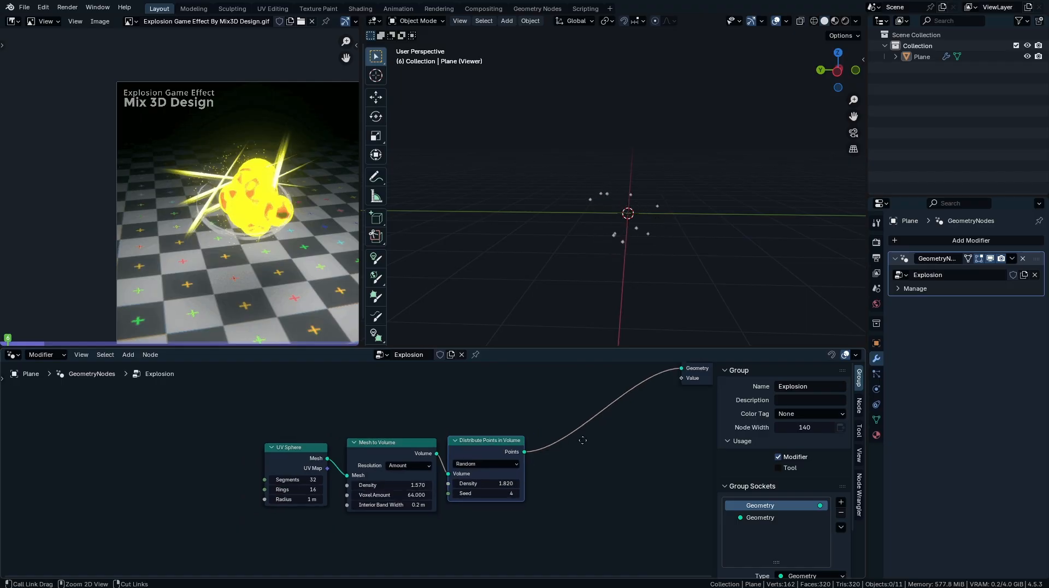
- Insert an Instance on Points node between the copied Distribute Points in Volume node and the Viewer, and connect the Grid mesh as its instance
scroll(585, 408, down, 2)
middle_drag(586, 399, 509, 494)
key(q)
click(488, 466)
click(488, 482)
drag(399, 393, 503, 524)
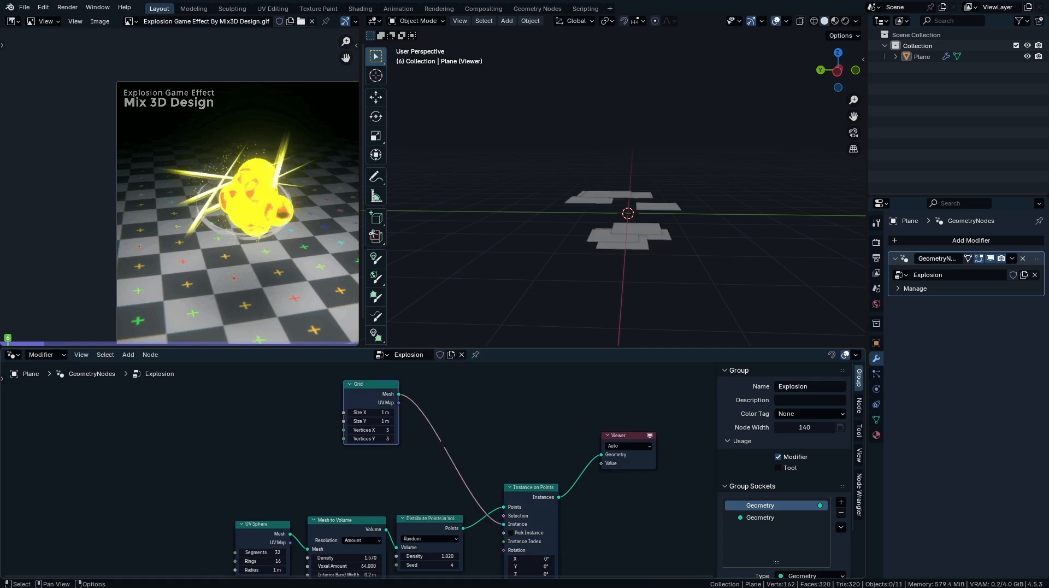
middle_drag(444, 439, 414, 332)
scroll(471, 538, down, 2)
scroll(509, 538, up, 5)
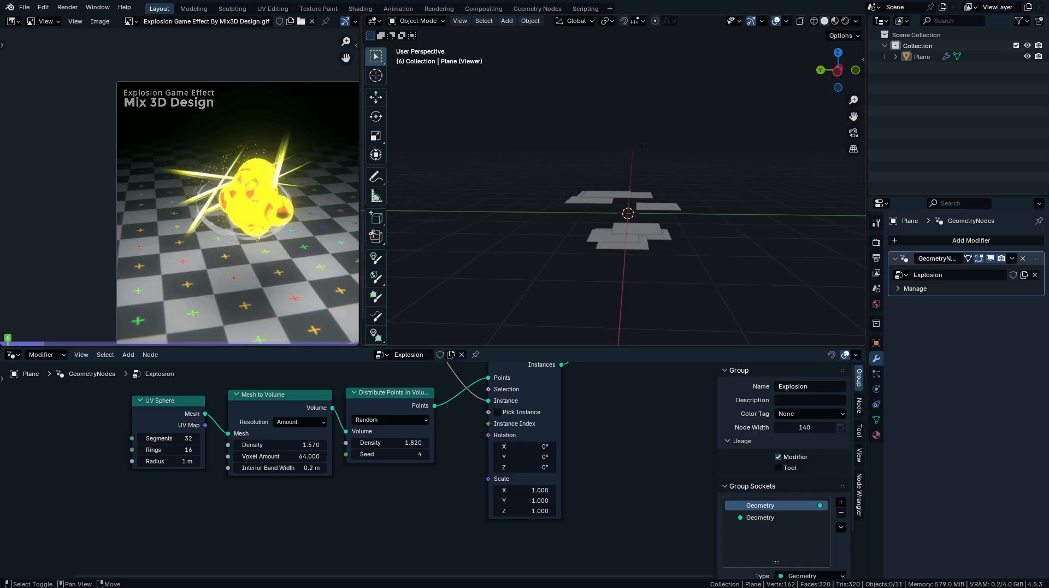
- Add a camera to the scene at the world origin
key(shift+a)
click(628, 323)
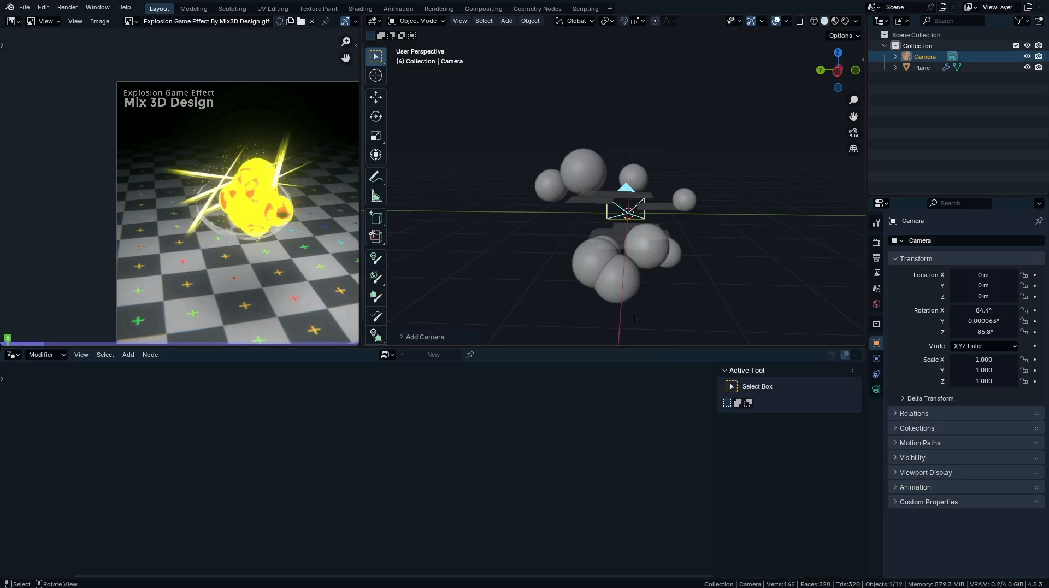
- Align the camera to the current view and move it to frame the group of spheres
key(ctrl+alt+KP_0)
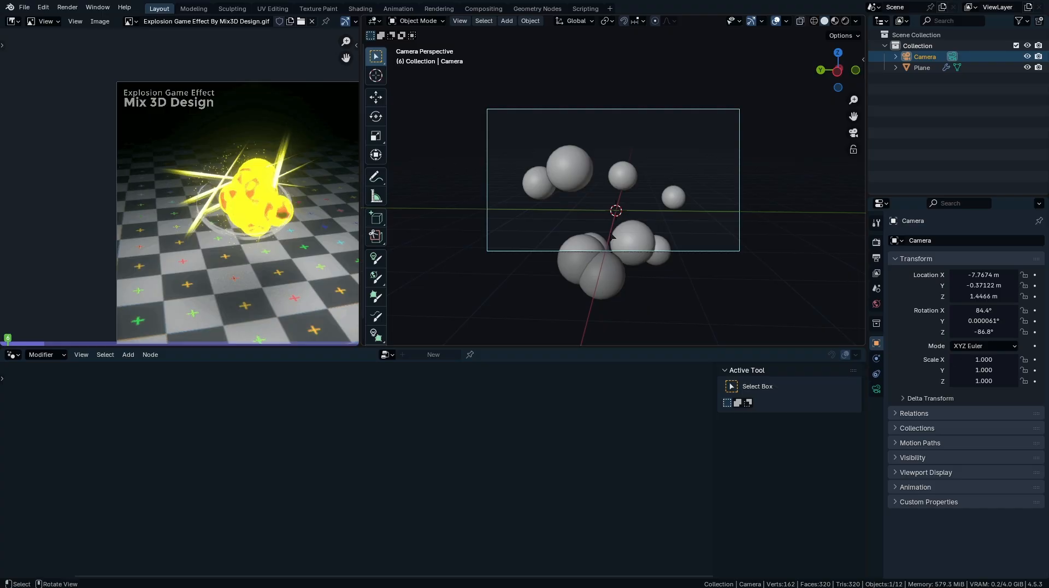
key(g)
click(629, 191)
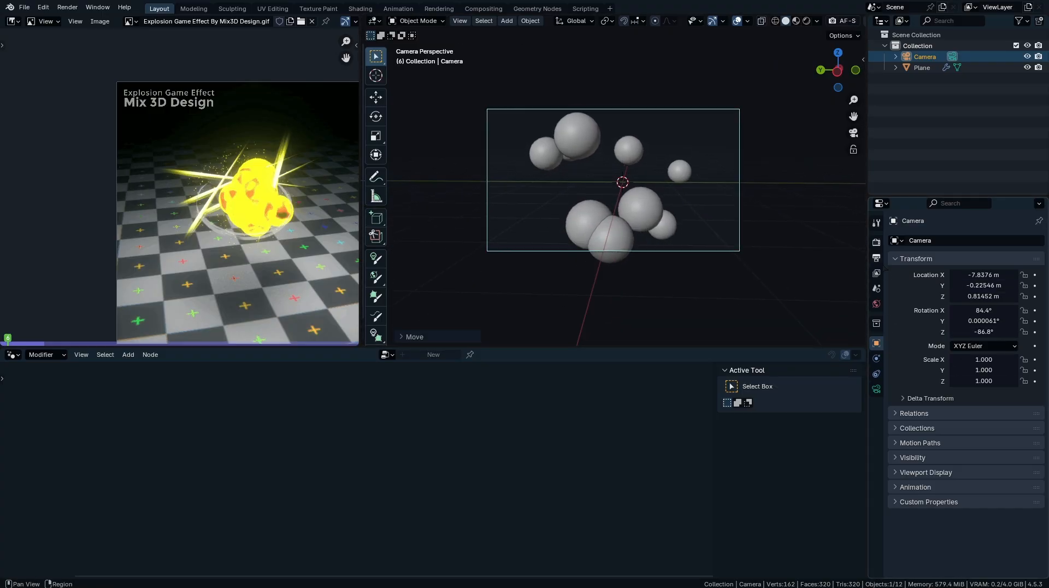
- Set the render output's Resolution X to 1080 px
click(877, 257)
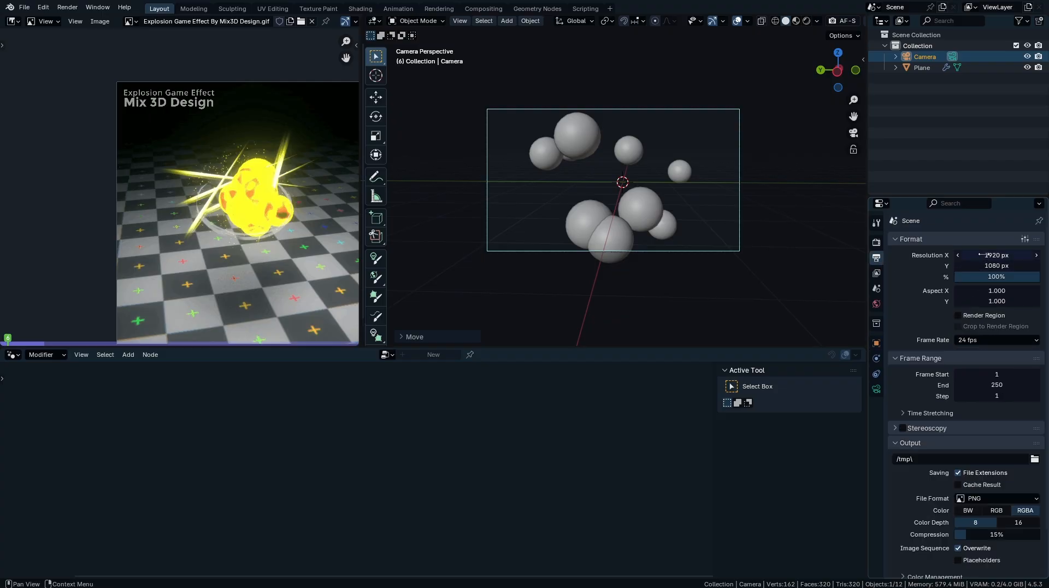
click(1013, 255)
key(BackSpace)
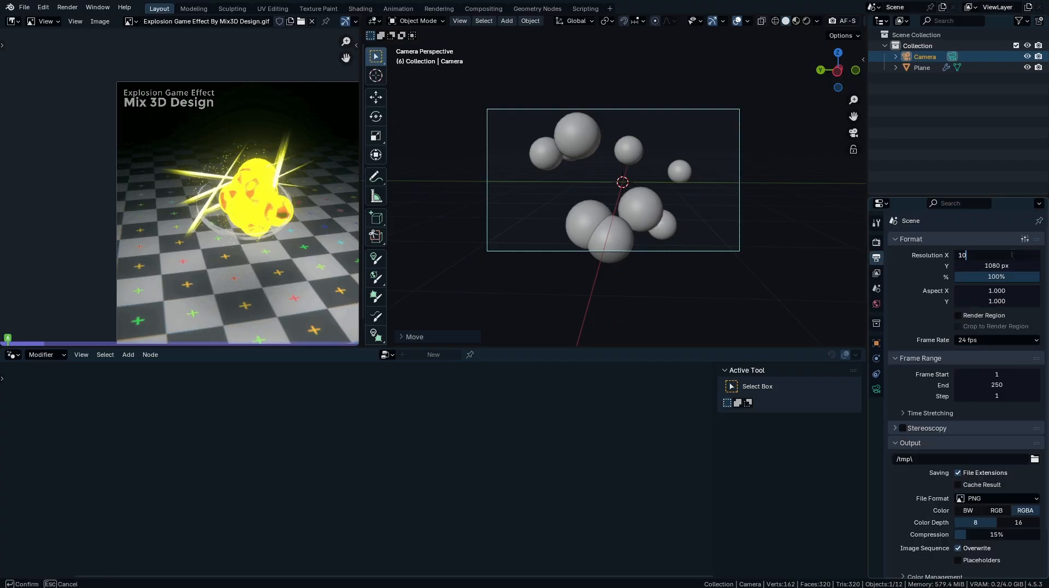
text(1080)
key(Return)
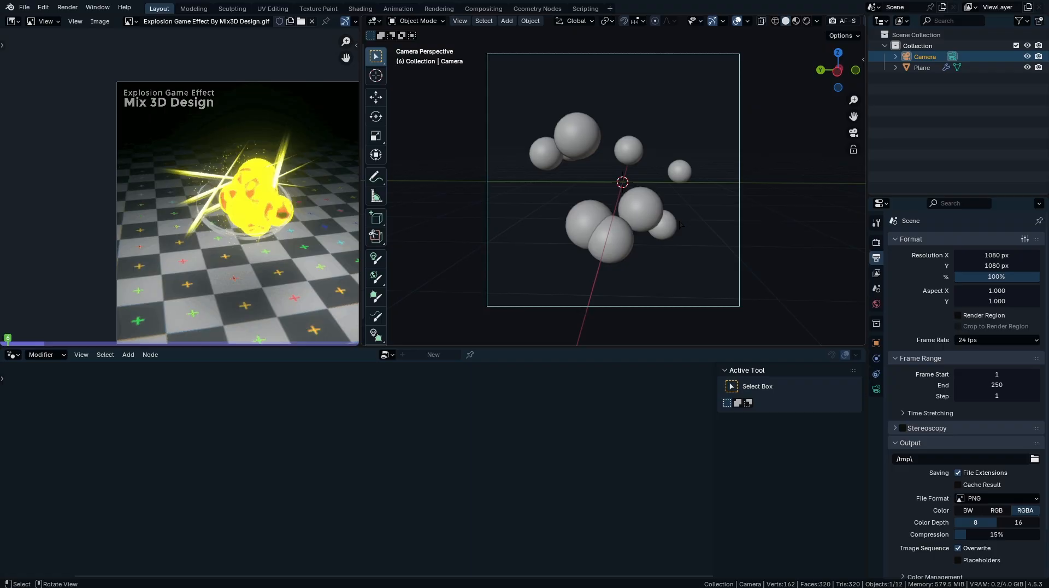
- Pull the camera back slightly along its local Z axis, and select the plane to preview the instanced grids through its Viewer node
shift+middle_drag(664, 242, 647, 250)
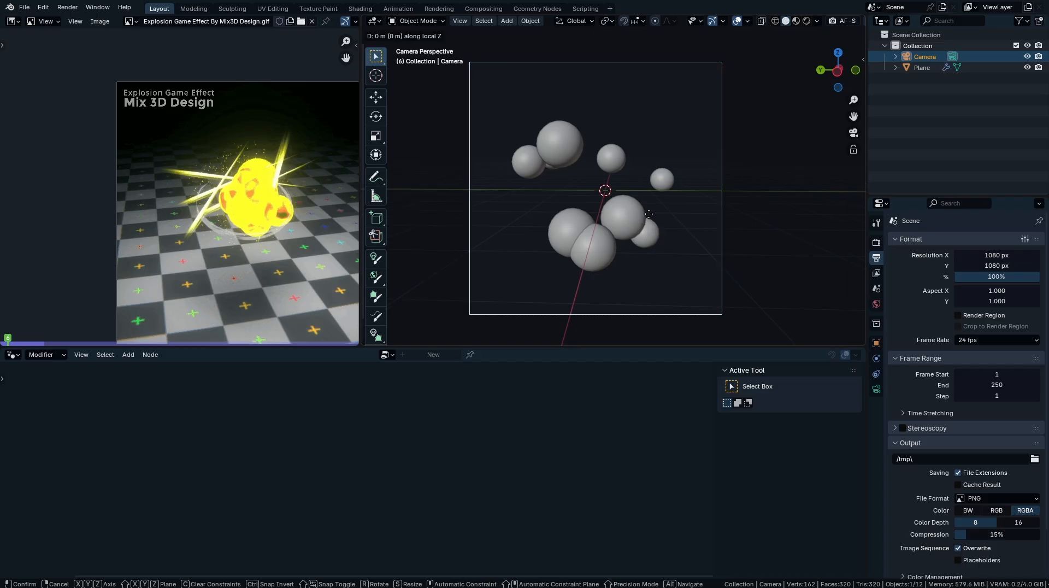
click(609, 212)
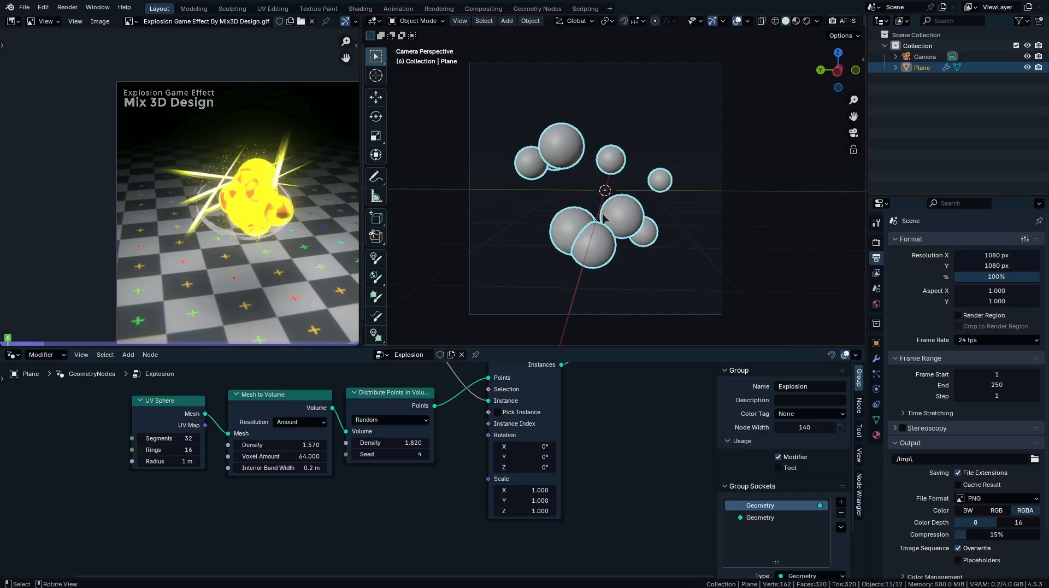
middle_drag(647, 365, 428, 448)
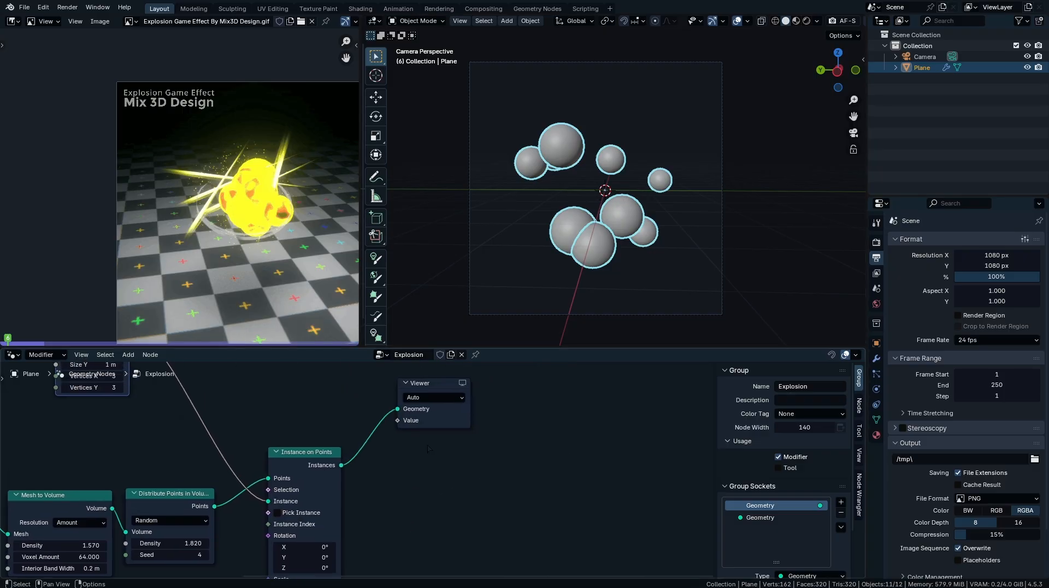
click(460, 384)
drag(448, 384, 484, 394)
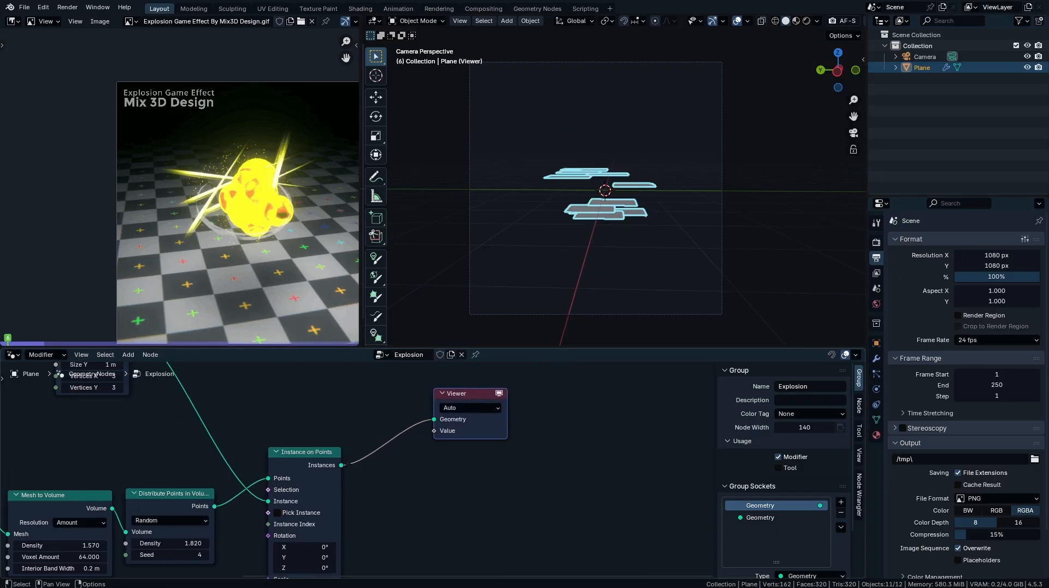
- Bring the Camera object into the Explosion node tree as an Object Info node below the copied volume nodes
middle_drag(346, 458, 574, 375)
scroll(370, 503, up, 1)
middle_drag(370, 503, 367, 439)
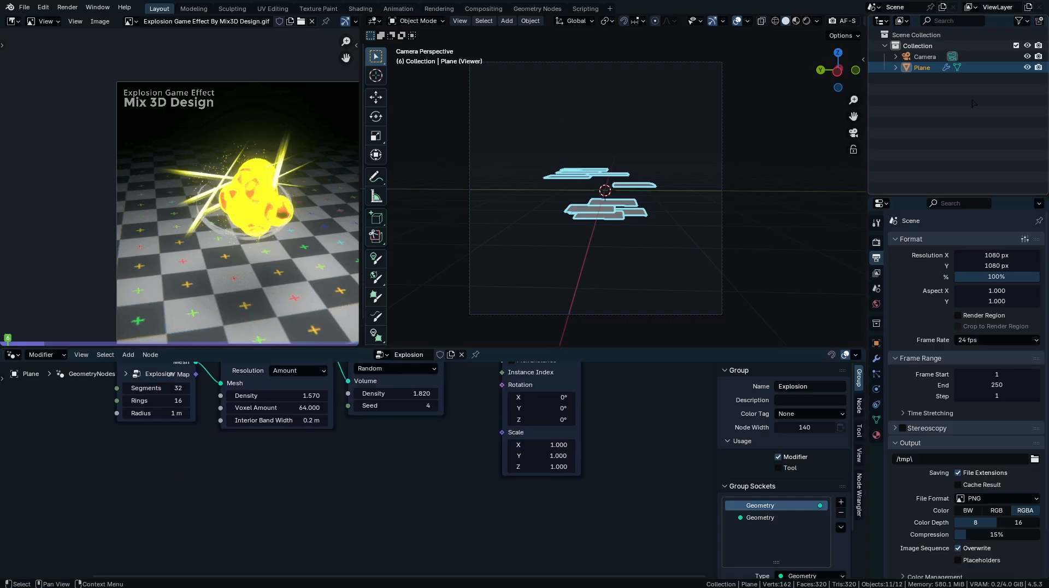
click(930, 58)
drag(931, 58, 296, 496)
middle_drag(369, 492, 394, 441)
drag(363, 442, 373, 424)
middle_drag(417, 493, 448, 438)
- Add a Position node just below the camera's Object Info node
key(shift+a)
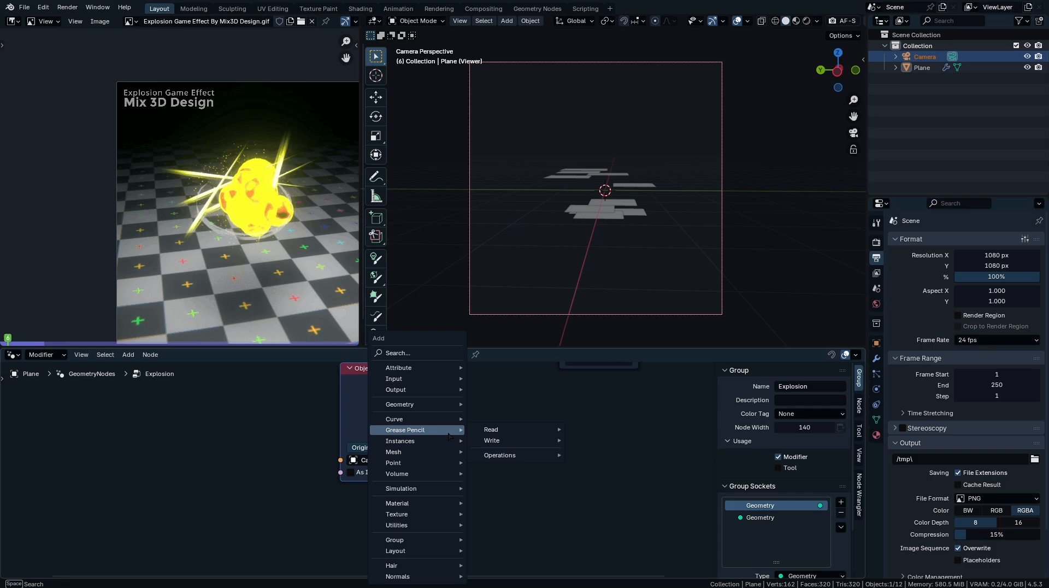
text(position)
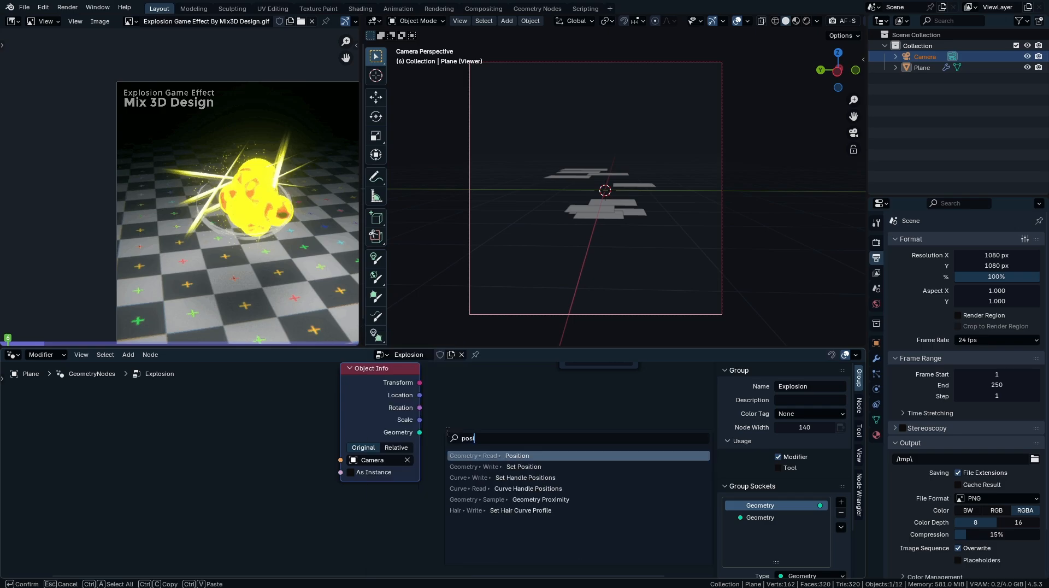
key(Return)
click(363, 516)
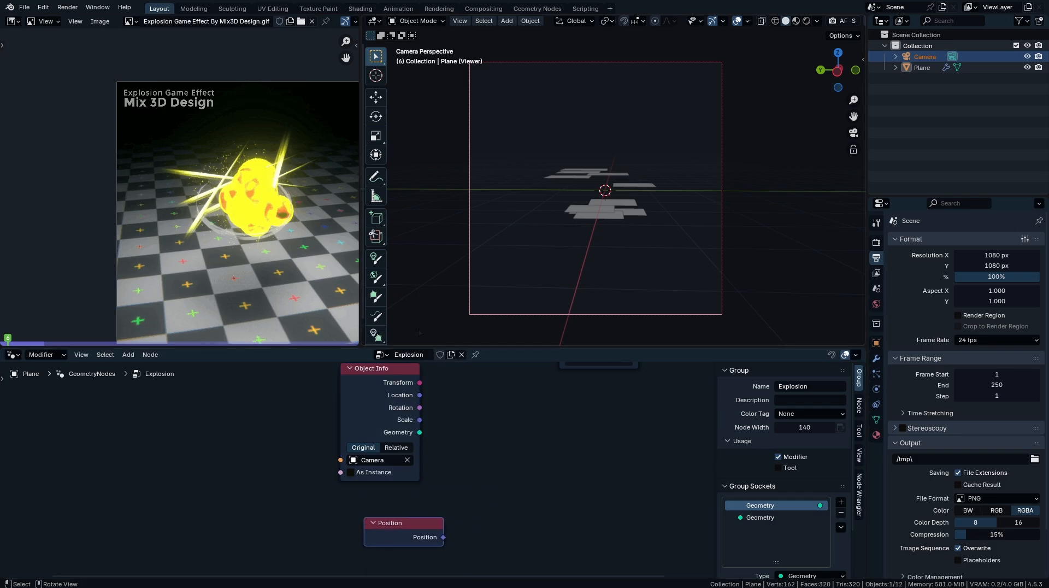
drag(425, 539, 389, 544)
- Add a Vector Math node set to Subtract, with Position as its first vector and the camera's Location as its second
ctrl+shift+right_drag(396, 401, 383, 530)
mouse_move(481, 546)
mouse_down()
mouse_move(515, 494)
mouse_move(520, 456)
mouse_up()
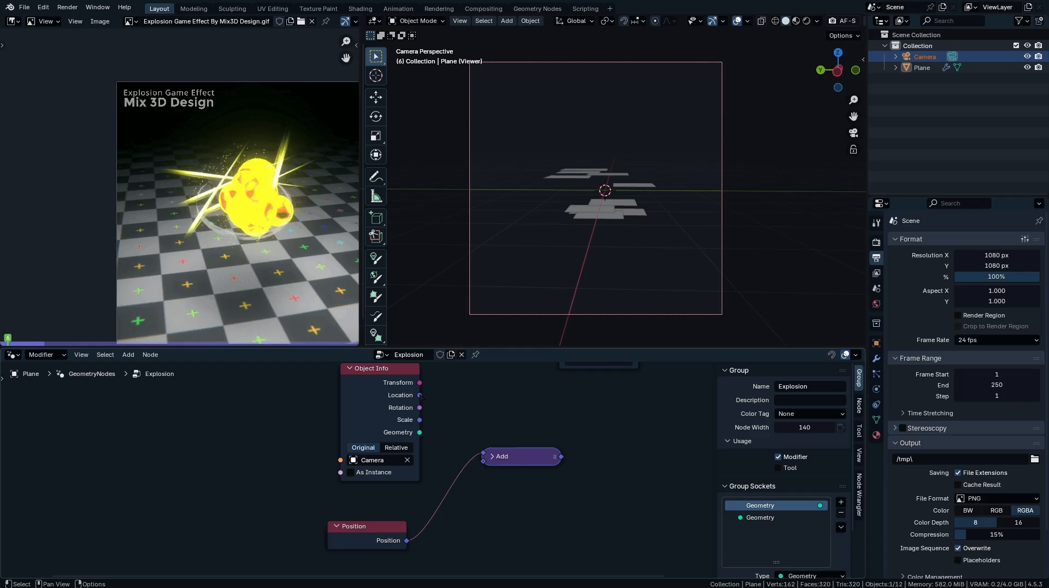
mouse_move(420, 395)
mouse_down()
mouse_move(432, 398)
mouse_move(422, 397)
mouse_up()
click(497, 459)
click(492, 457)
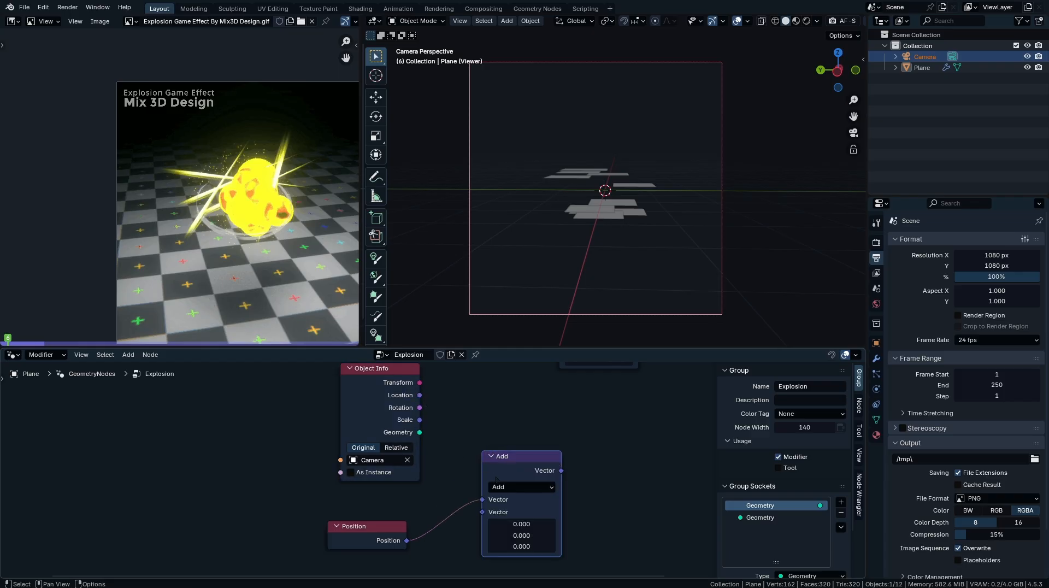
click(497, 486)
click(524, 327)
drag(419, 396, 482, 513)
drag(511, 472, 483, 478)
drag(382, 408, 367, 444)
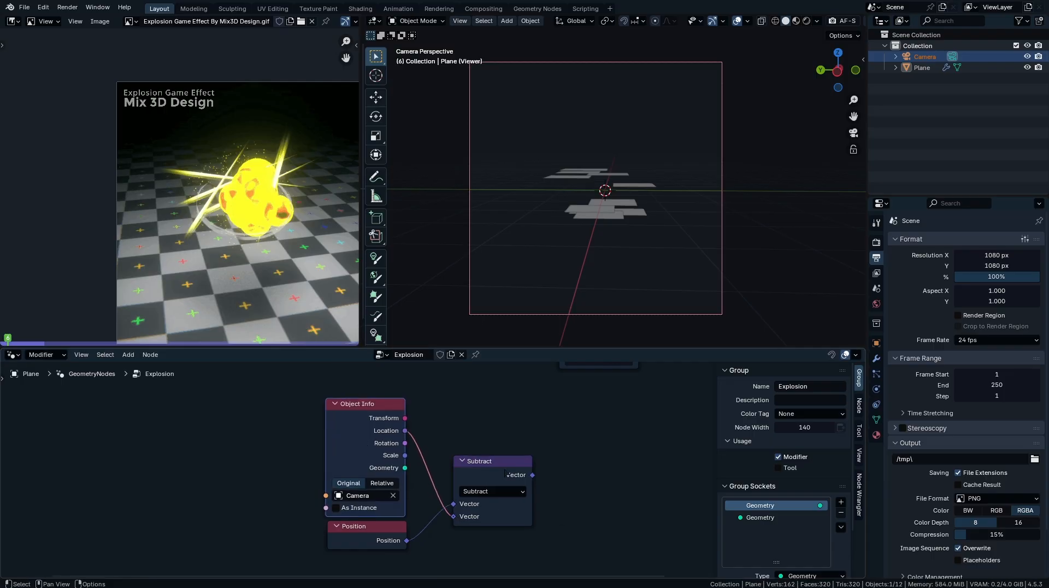
middle_drag(484, 459, 433, 438)
mouse_move(431, 447)
mouse_down()
mouse_move(441, 431)
mouse_move(424, 450)
mouse_up()
middle_drag(491, 411, 447, 430)
scroll(454, 437, down, 4)
scroll(446, 479, up, 3)
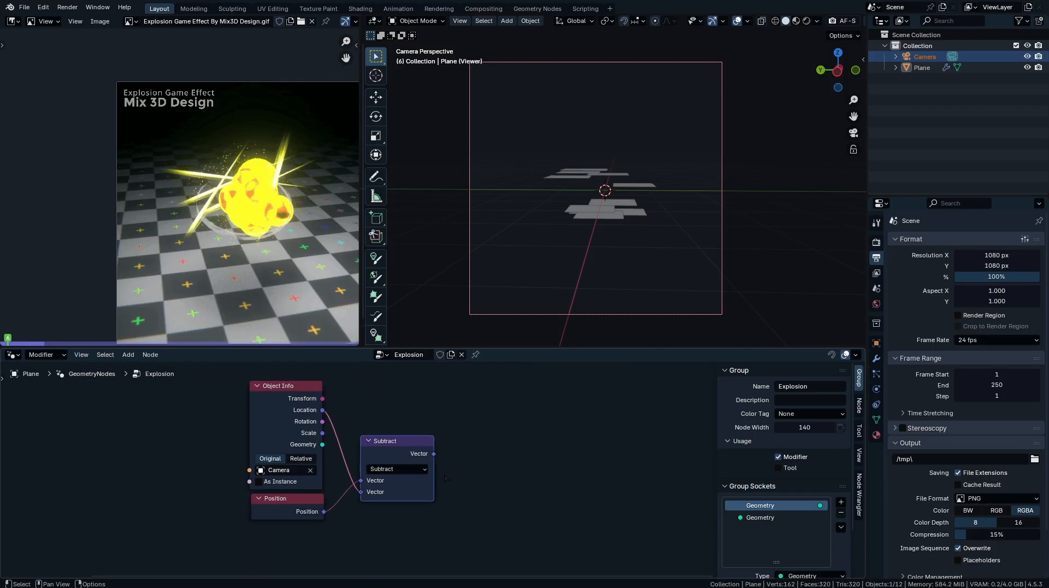
scroll(446, 479, up, 1)
key(shift+a)
text(align rota)
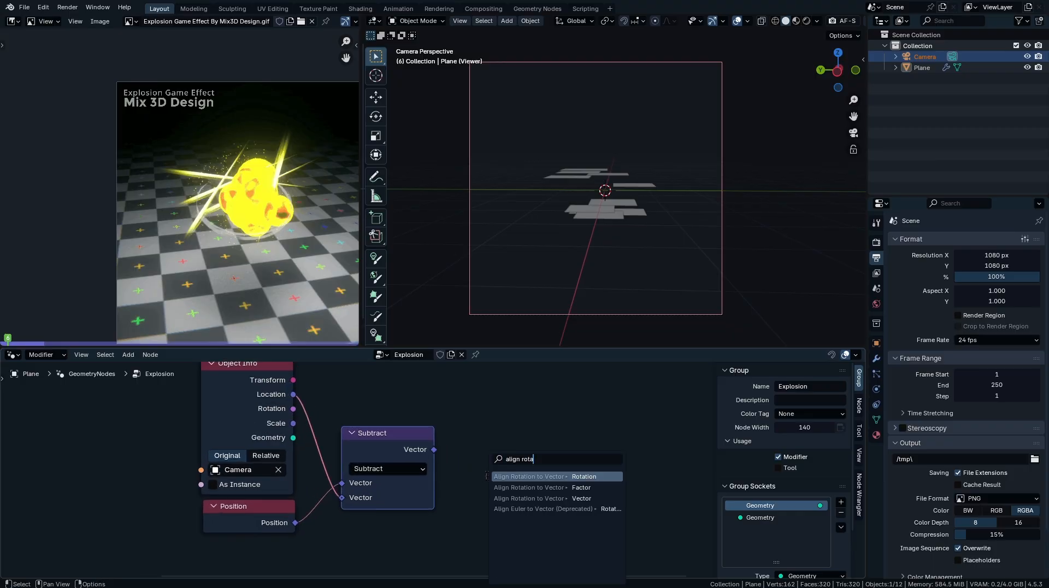
click(573, 509)
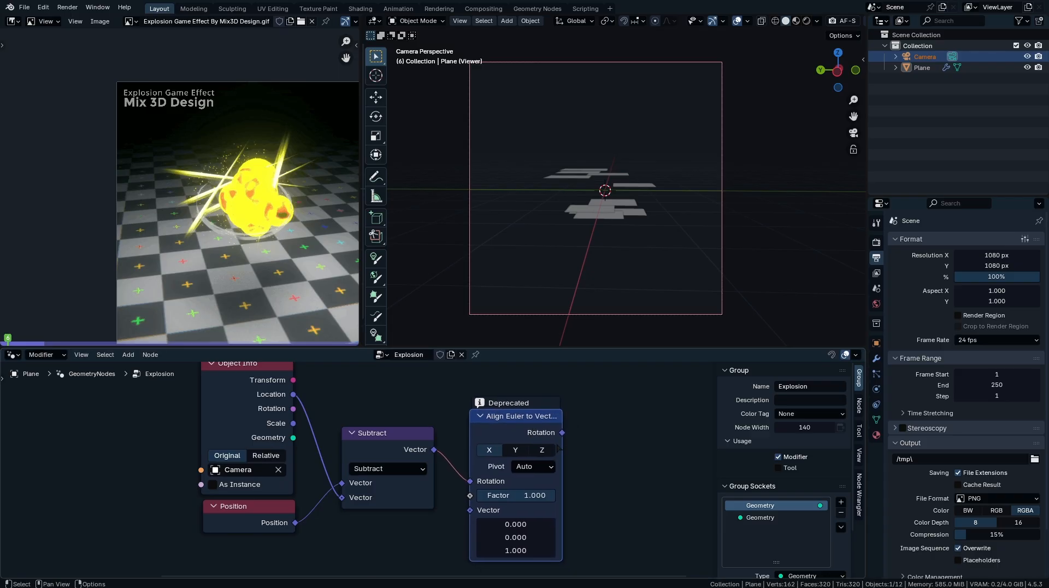
key(Escape)
- Add an Align Rotation to Vector node and feed the Subtract result into its Vector input
drag(434, 449, 534, 472)
text(al)
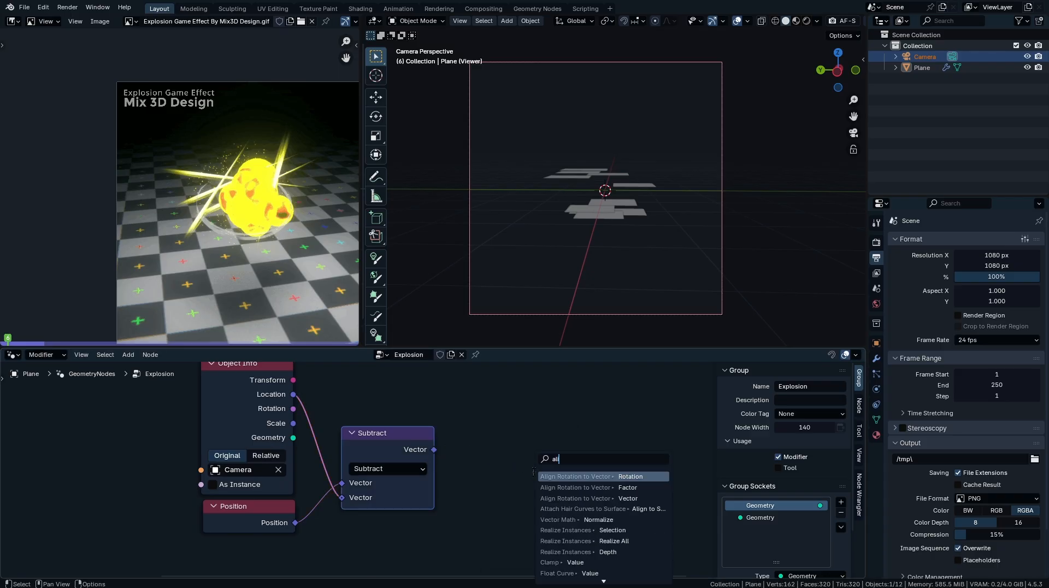
text(ign)
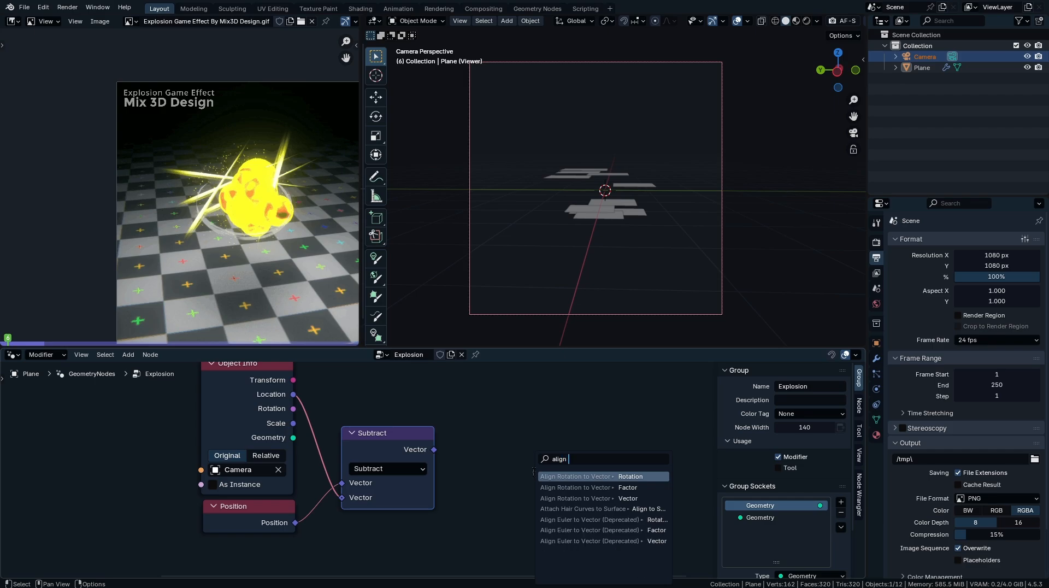
key(Return)
click(484, 465)
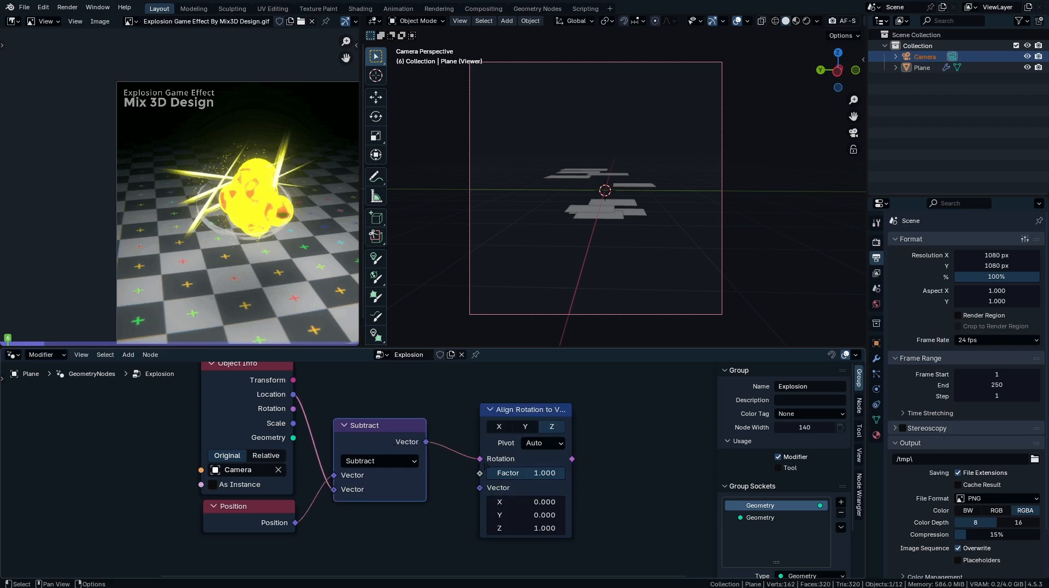
drag(484, 465, 481, 488)
- Connect the aligned rotation to the Instance on Points node's Rotation, and lock the camera to the view to orbit around the grids
middle_drag(531, 406, 487, 495)
scroll(448, 463, down, 5)
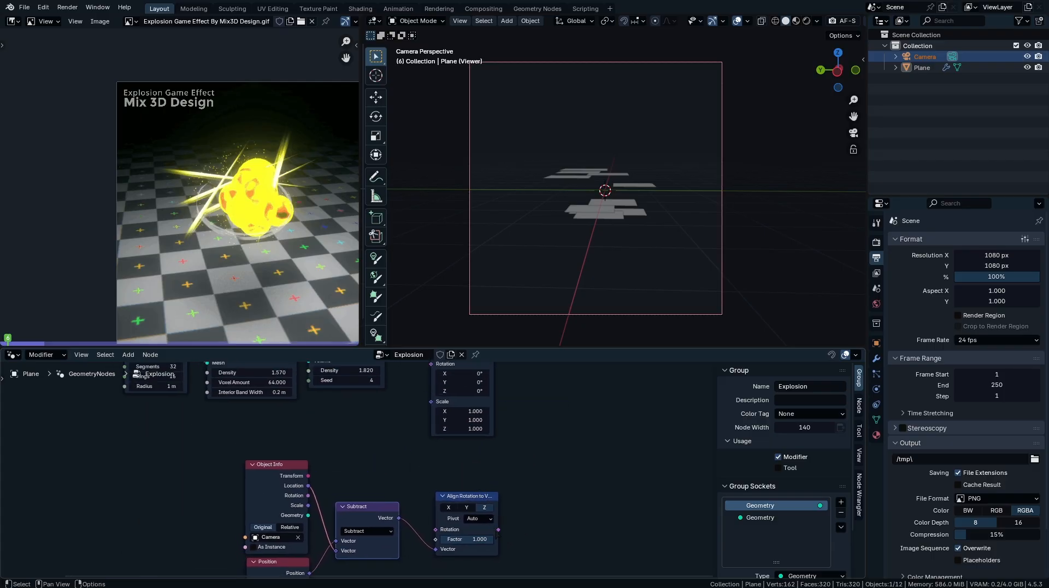
drag(498, 529, 431, 396)
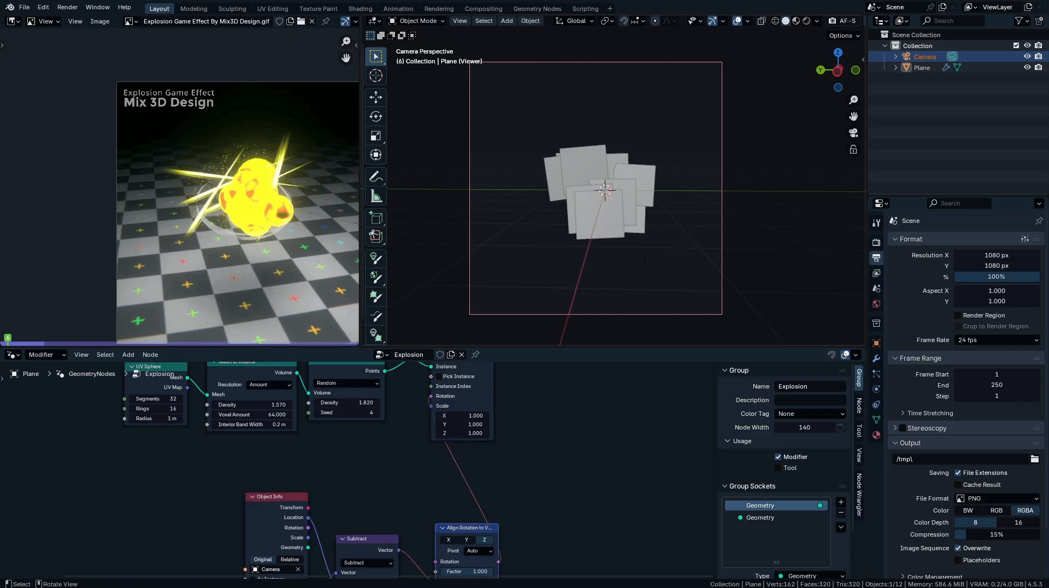
middle_drag(653, 191, 588, 231)
- Try the Y and X axes on the Align Rotation to Vector node and return it to Z
middle_drag(473, 548, 497, 462)
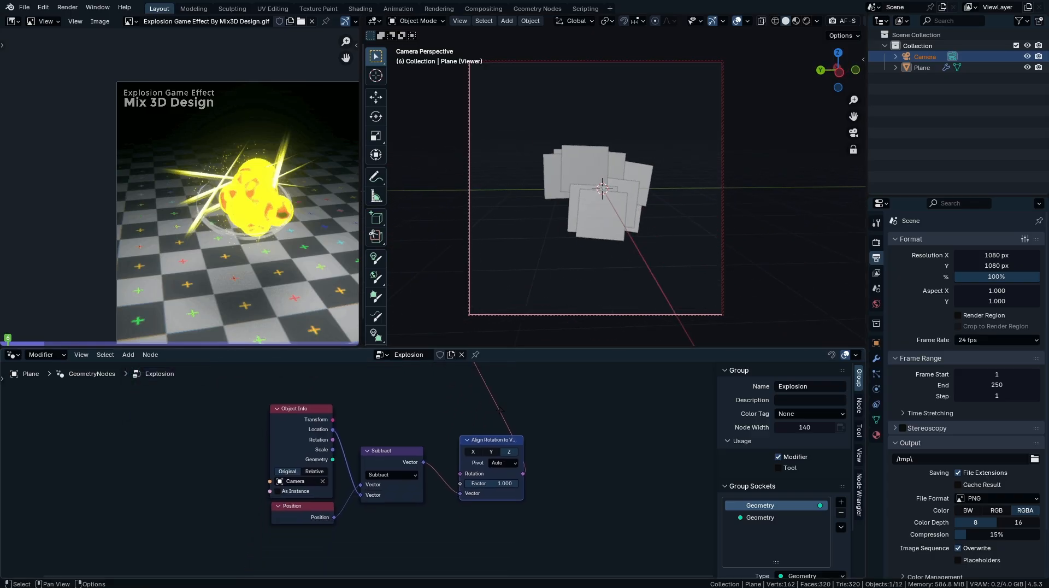
scroll(521, 460, up, 2)
ctrl+scroll(521, 449, up, 1)
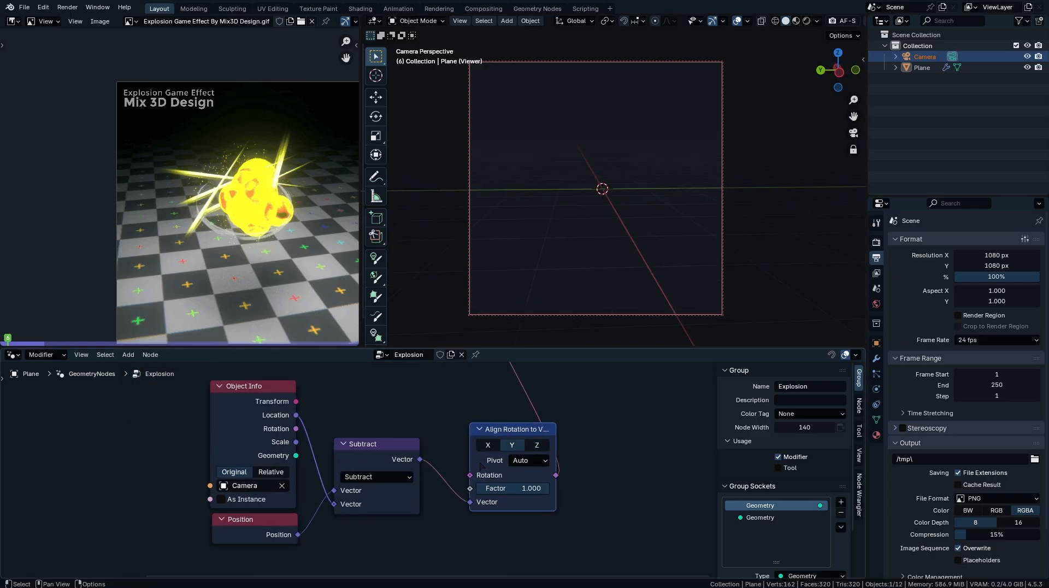
ctrl+scroll(521, 450, up, 1)
click(526, 449)
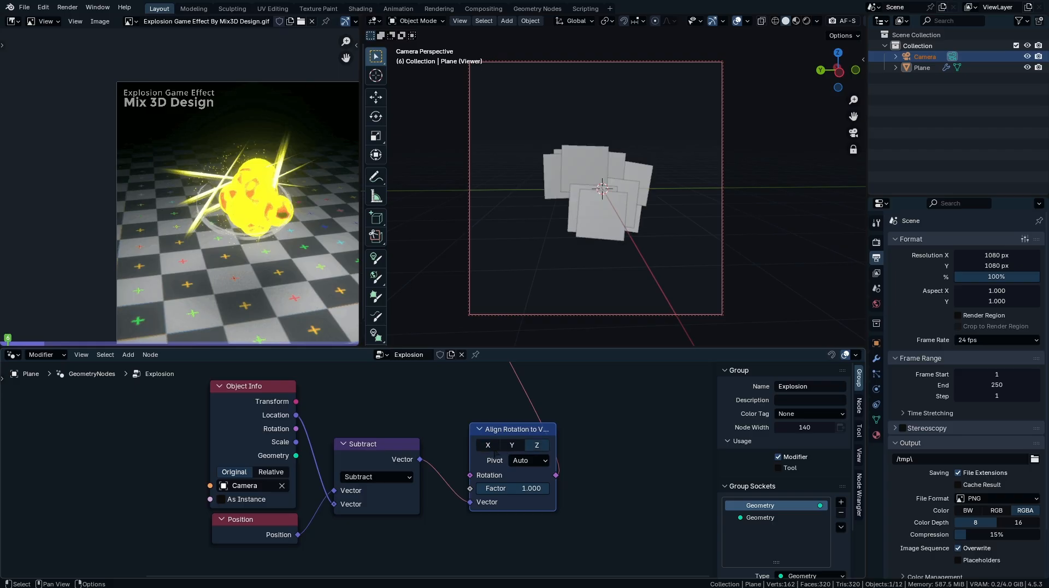
- Swap the Subtract node's inputs, keep Z as the alignment axis after testing Y and X, and set the camera's Object Info to Relative
click(375, 461)
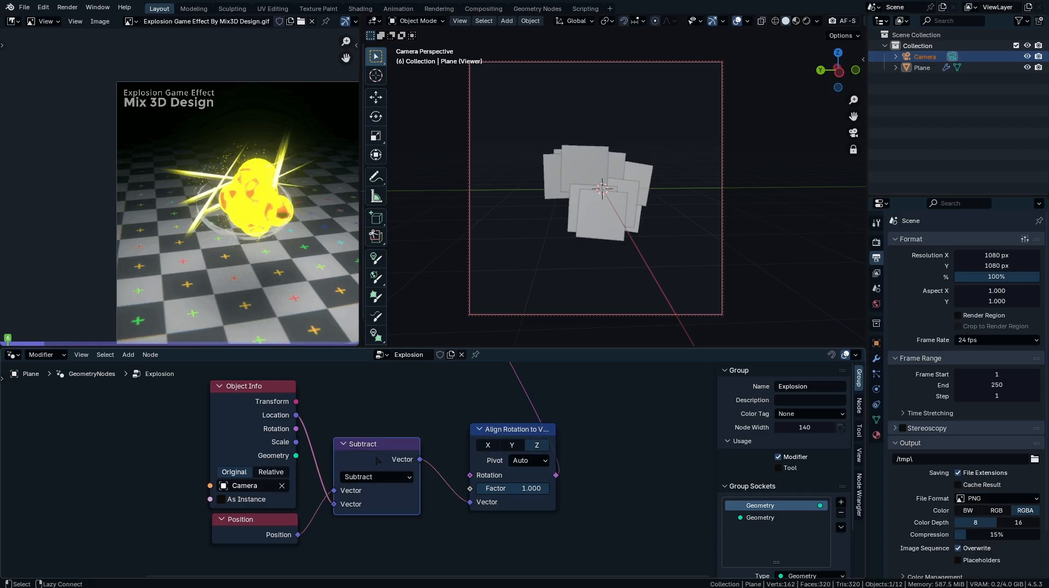
key(alt+s)
middle_drag(702, 227, 654, 244)
click(513, 446)
click(490, 446)
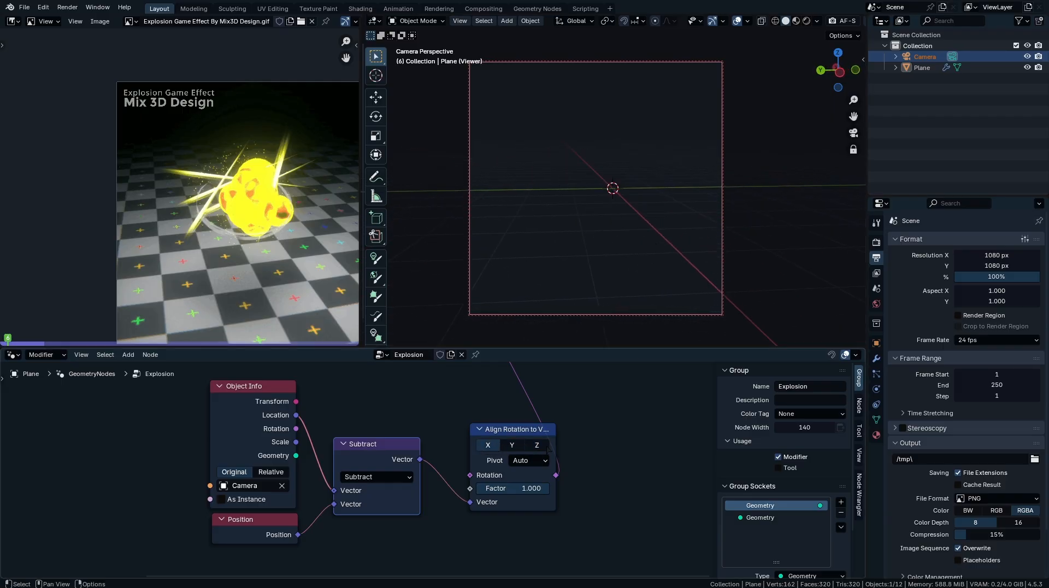
click(534, 446)
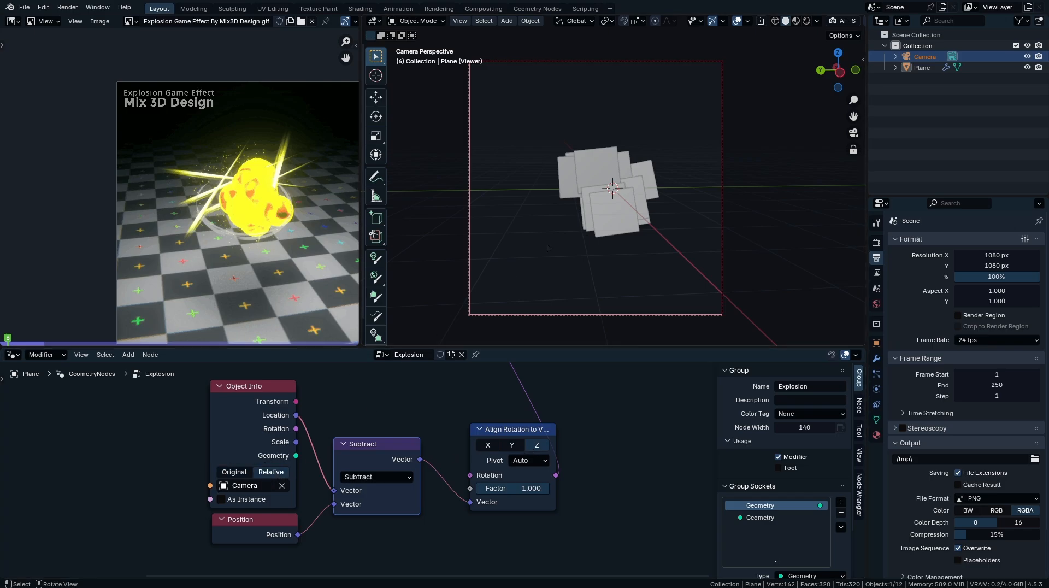
- Orbit the locked camera around the grids, finish facing them head-on, and unlock the camera from the view
middle_drag(626, 221, 604, 226)
middle_drag(559, 233, 525, 273)
middle_drag(457, 474, 501, 473)
drag(302, 525, 299, 524)
right_click(299, 524)
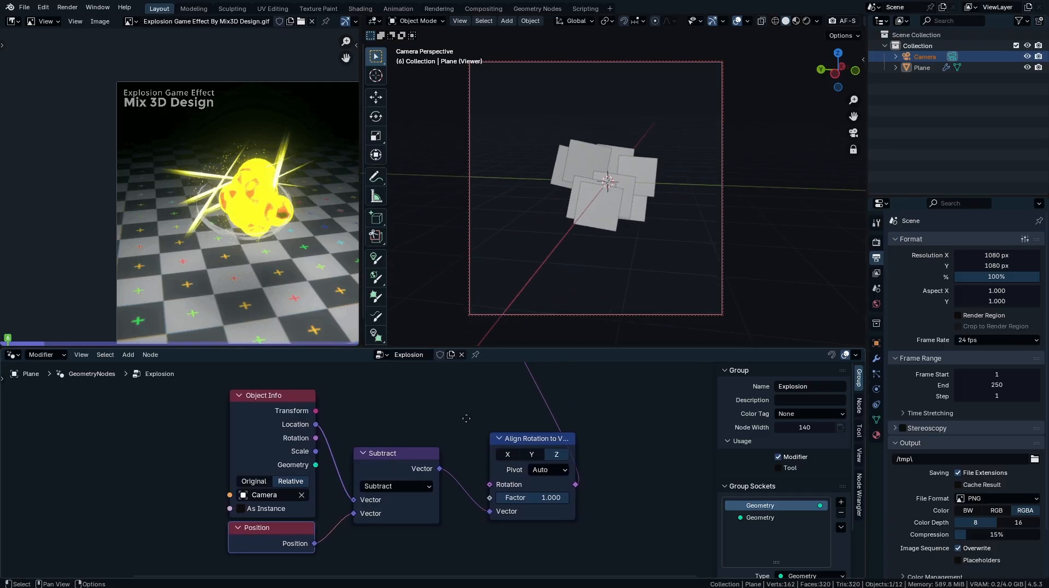
middle_drag(618, 214, 632, 213)
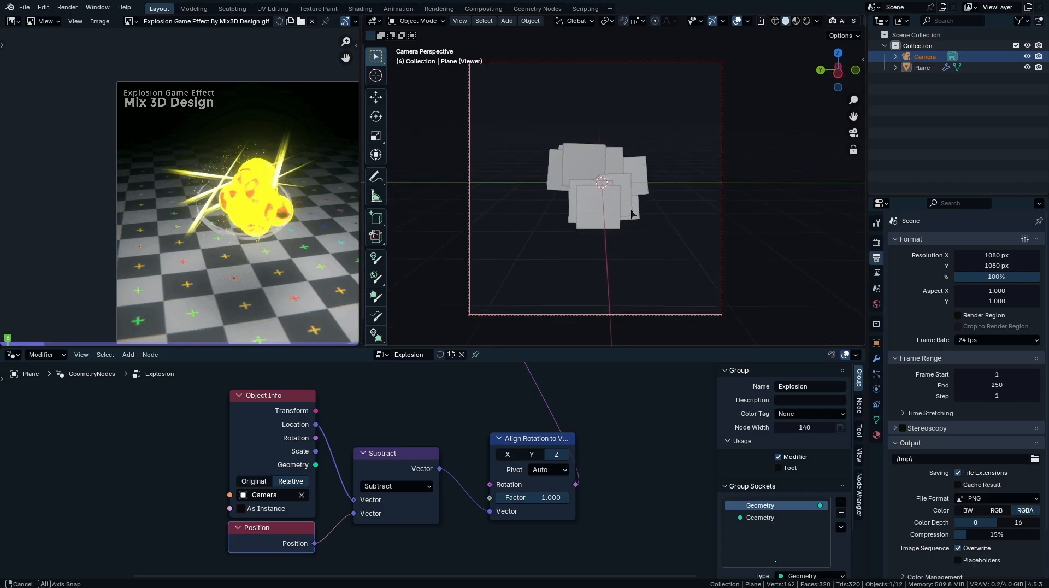
click(854, 149)
- Group the Object Info, Position, Subtract and Align Rotation nodes in a frame labelled "Follow Camera" and reposition it below the volume nodes
scroll(488, 544, down, 3)
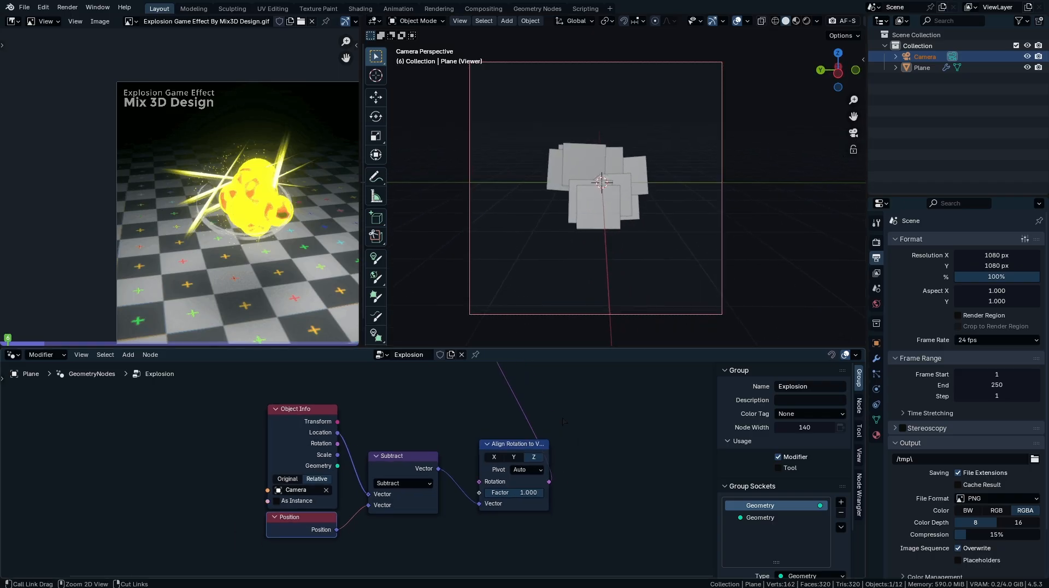
key(ctrl+j)
key(F2)
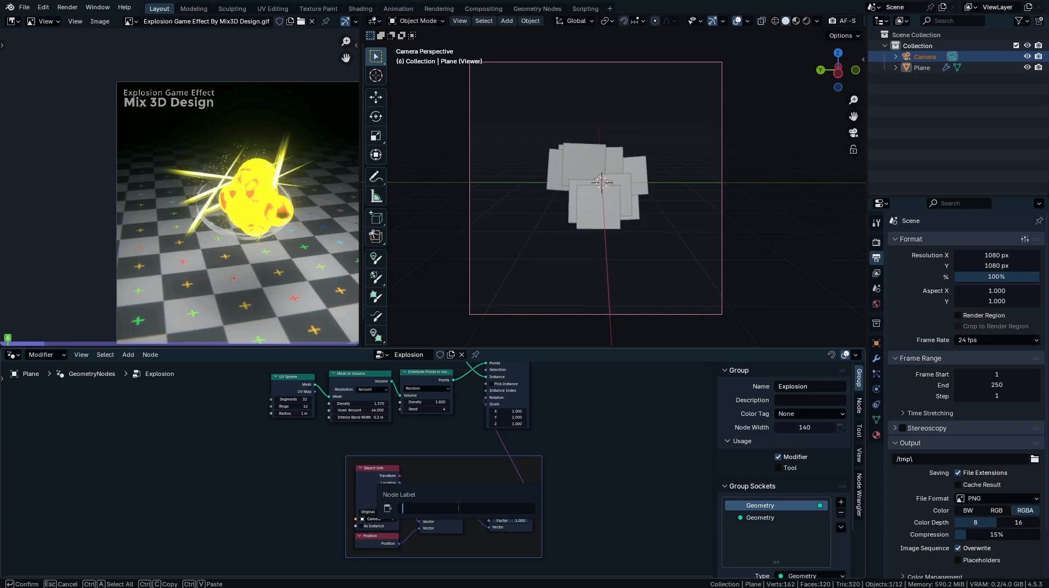
drag(372, 497, 357, 482)
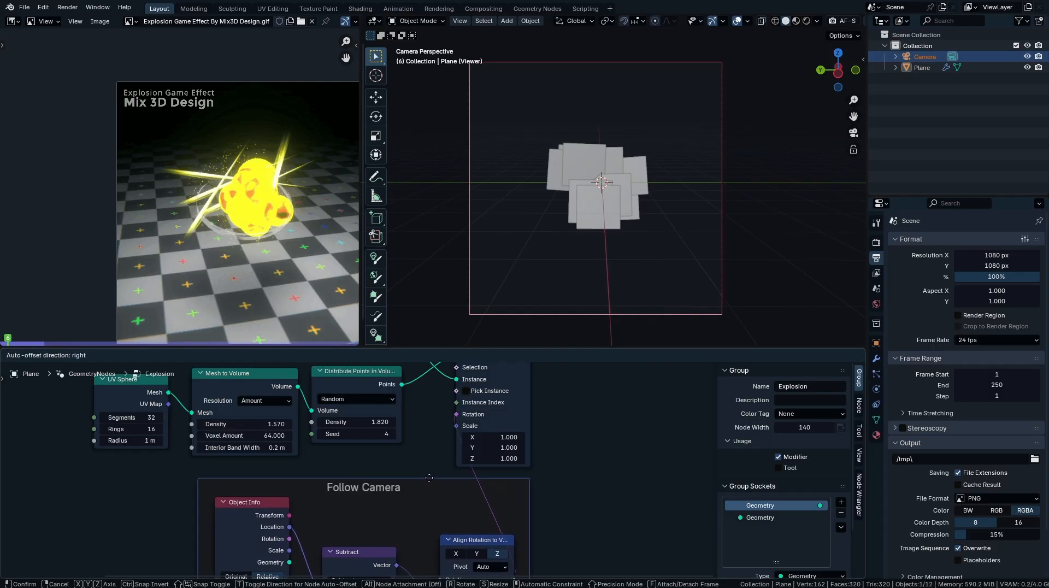
- Set the Grid node's Size X to 4.32 m and Size Y to 0.93 m, and move it closer to the volume nodes
scroll(344, 437, up, 1)
middle_drag(344, 389, 408, 550)
middle_drag(375, 447, 411, 537)
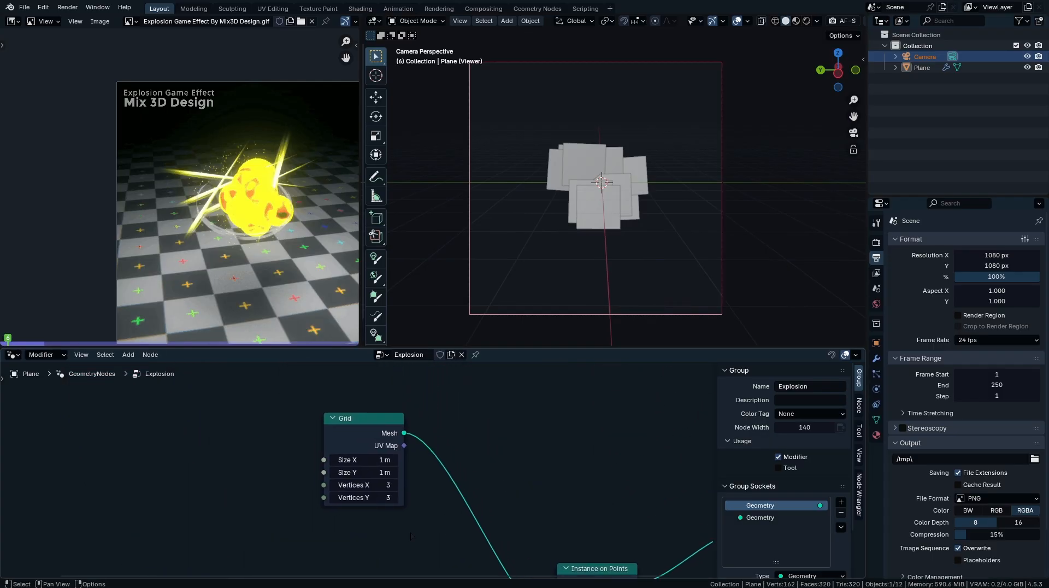
scroll(371, 489, up, 3)
drag(349, 457, 413, 434)
key(Escape)
drag(374, 458, 371, 458)
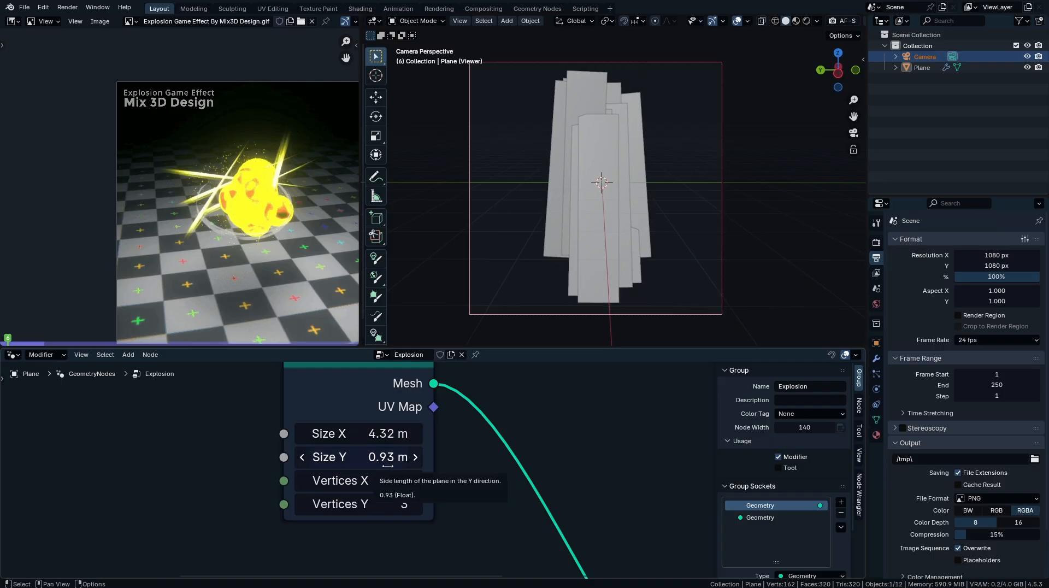
scroll(435, 471, down, 10)
middle_drag(466, 499, 451, 451)
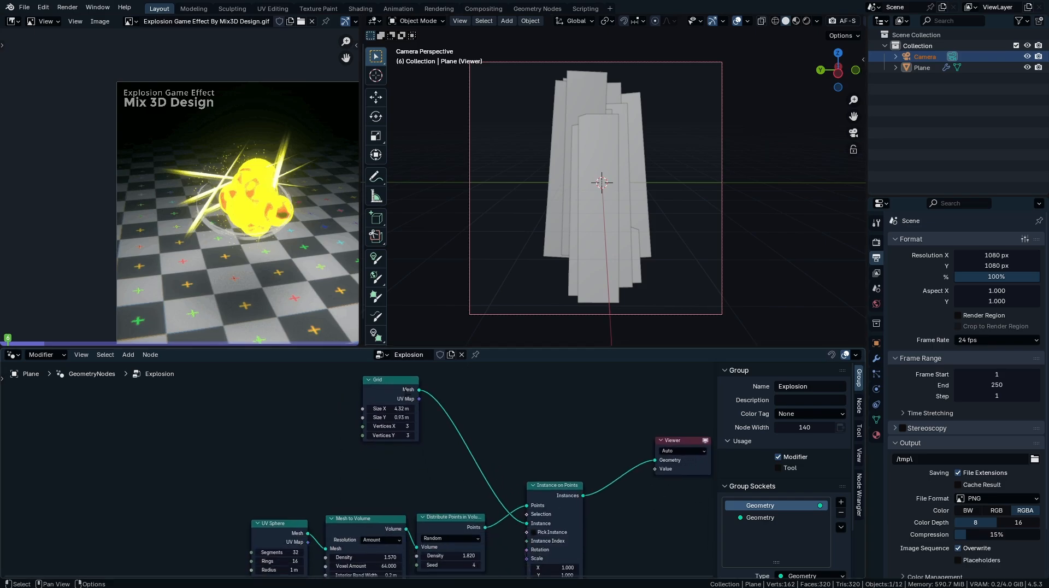
drag(405, 390, 447, 444)
- Insert a Rotate Rotation node between Align Rotation to Vector and the Instance on Points Rotation input, and set it to Local
middle_drag(520, 574, 350, 358)
middle_drag(350, 419, 377, 481)
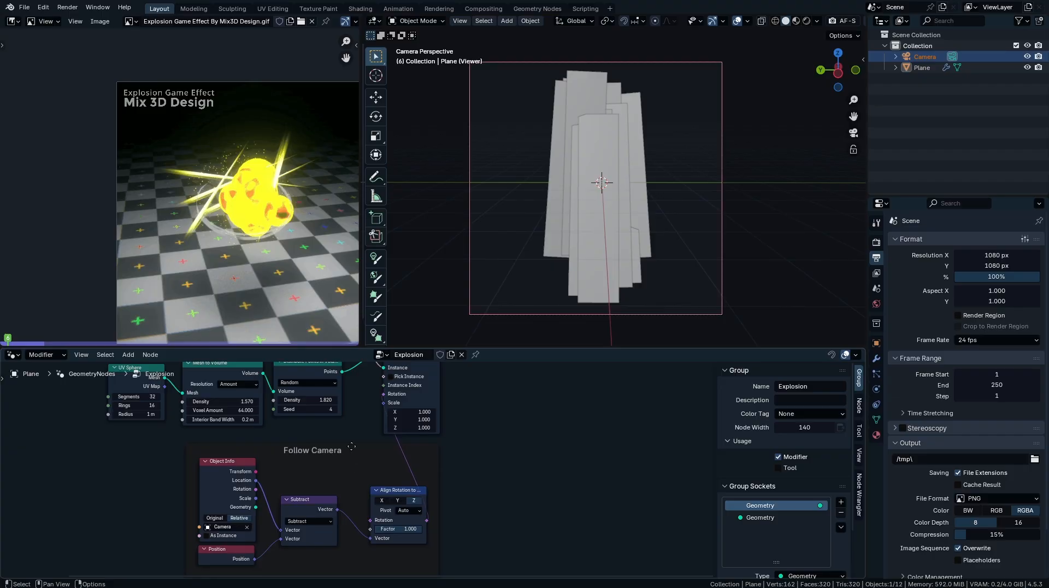
middle_drag(351, 446, 351, 540)
key(shift+a)
text(rotate Rotat)
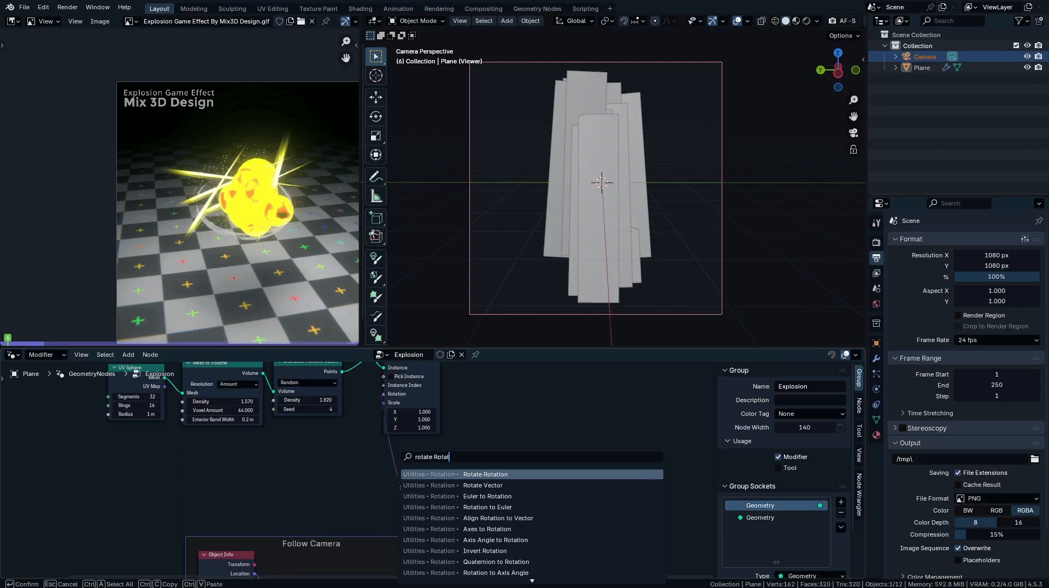
key(Return)
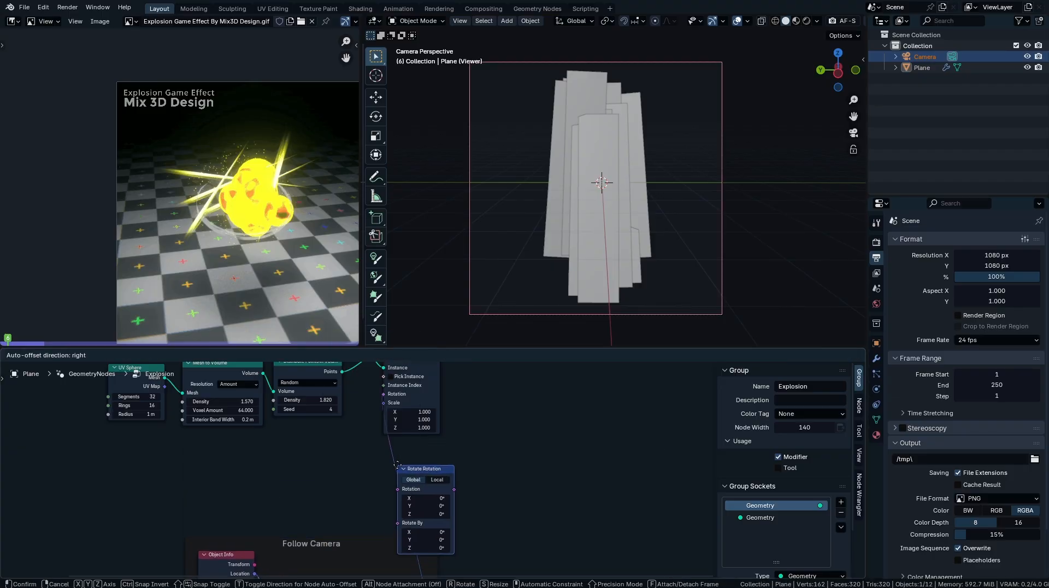
click(478, 490)
middle_drag(490, 494, 479, 490)
scroll(390, 436, up, 2)
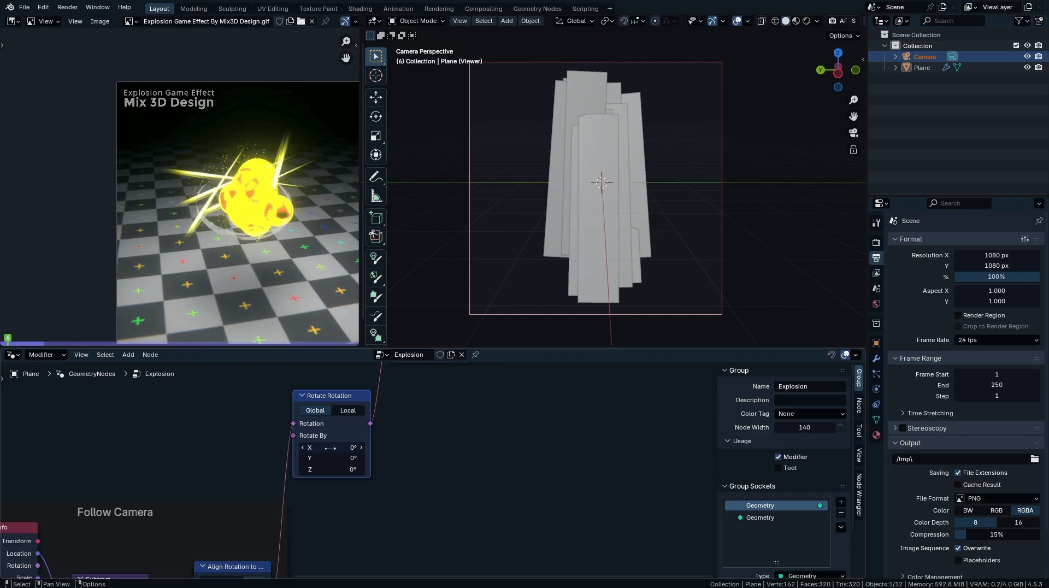
click(356, 412)
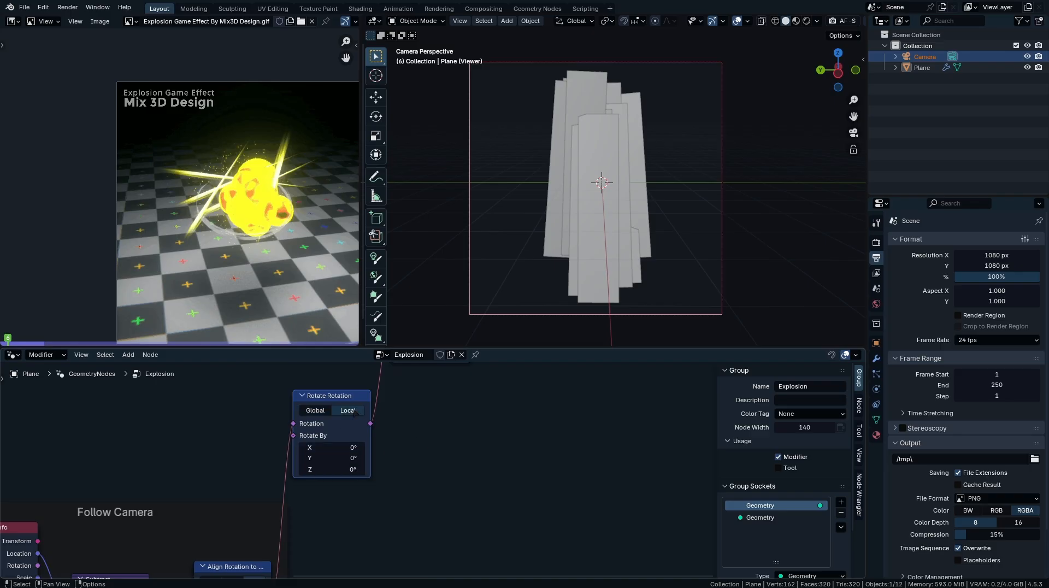
- Add a Float Random Value node next to the Rotate Rotation node
scroll(377, 481, up, 2)
key(shift+a)
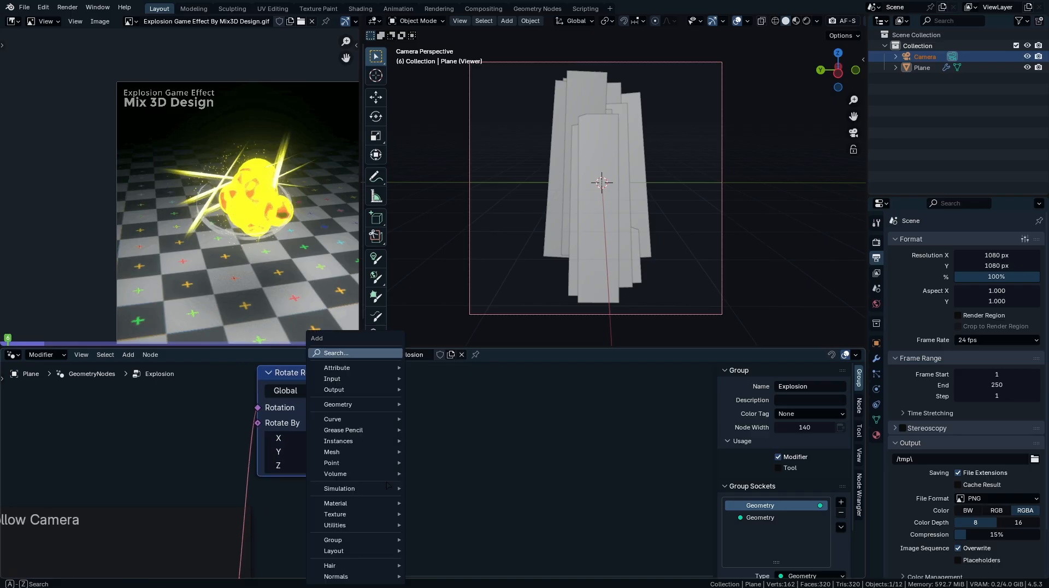
text(random val)
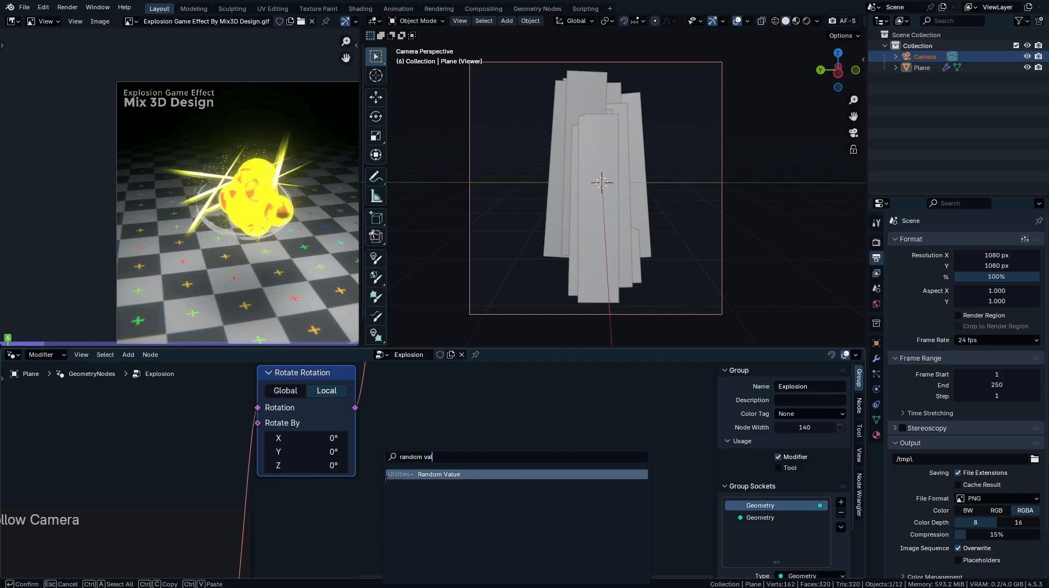
key(Return)
click(413, 408)
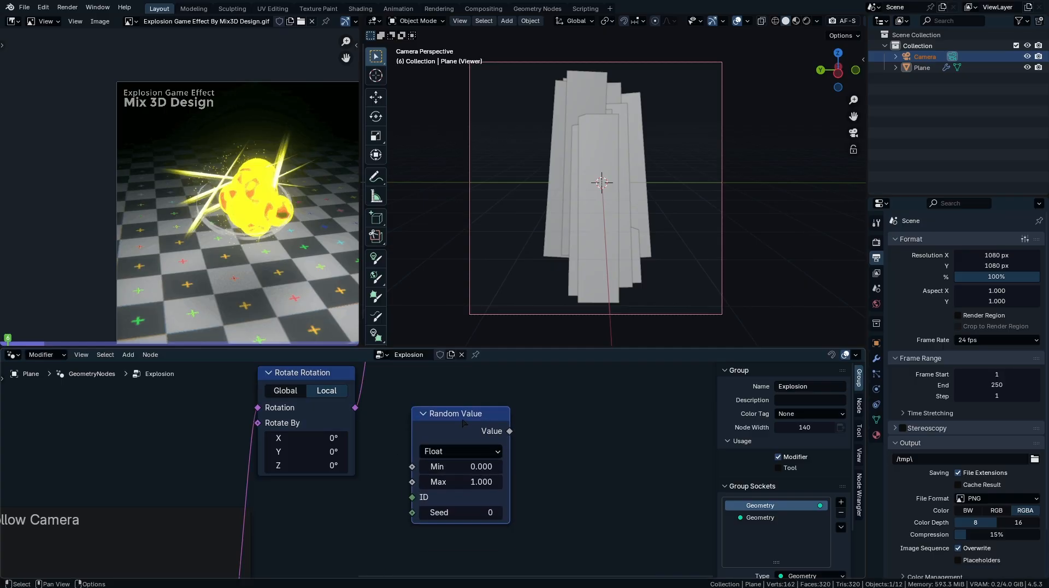
drag(463, 423, 448, 470)
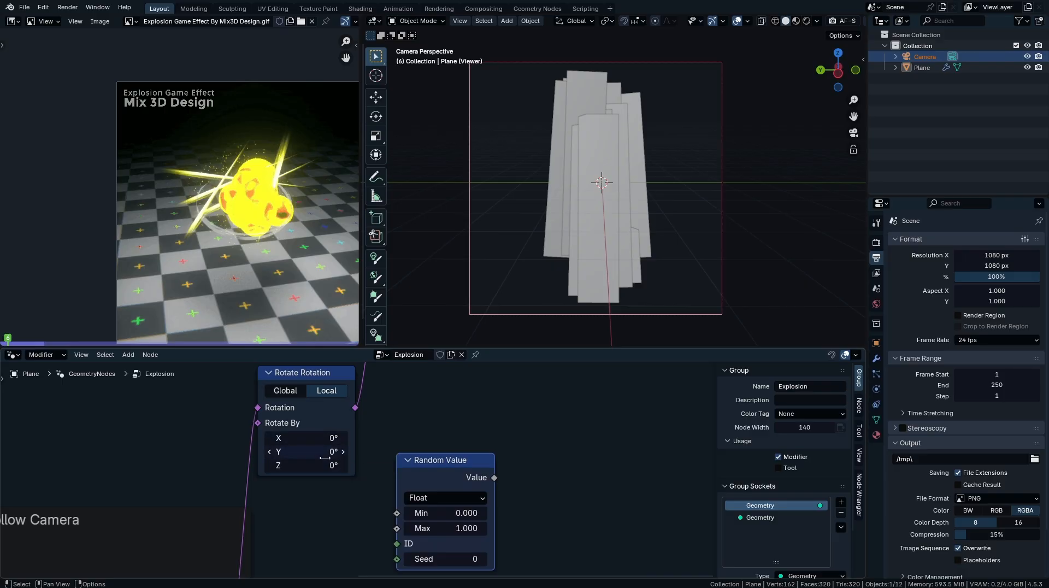
- Try different Y and Z Rotate By angles on the Rotate Rotation node and cancel the changes
mouse_move(299, 452)
mouse_down()
mouse_move(323, 452)
mouse_move(306, 452)
mouse_move(299, 439)
mouse_move(316, 438)
mouse_move(292, 438)
mouse_move(311, 465)
mouse_move(276, 465)
mouse_move(289, 466)
mouse_up()
key(Escape)
key(Escape)
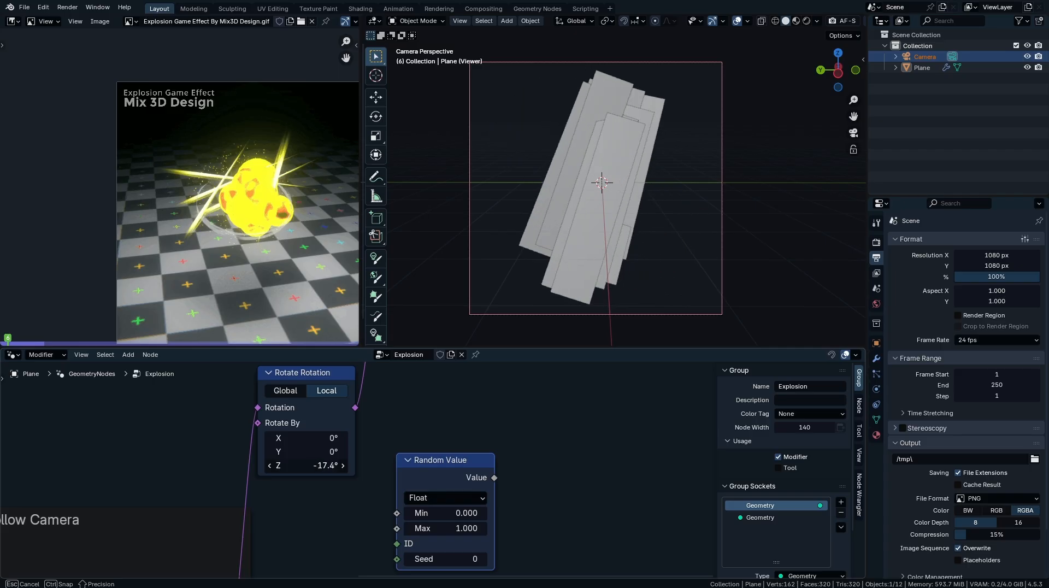
right_click(290, 465)
- Place the Random Value node below Rotate Rotation and connect its Value to Rotate By
drag(454, 477, 389, 490)
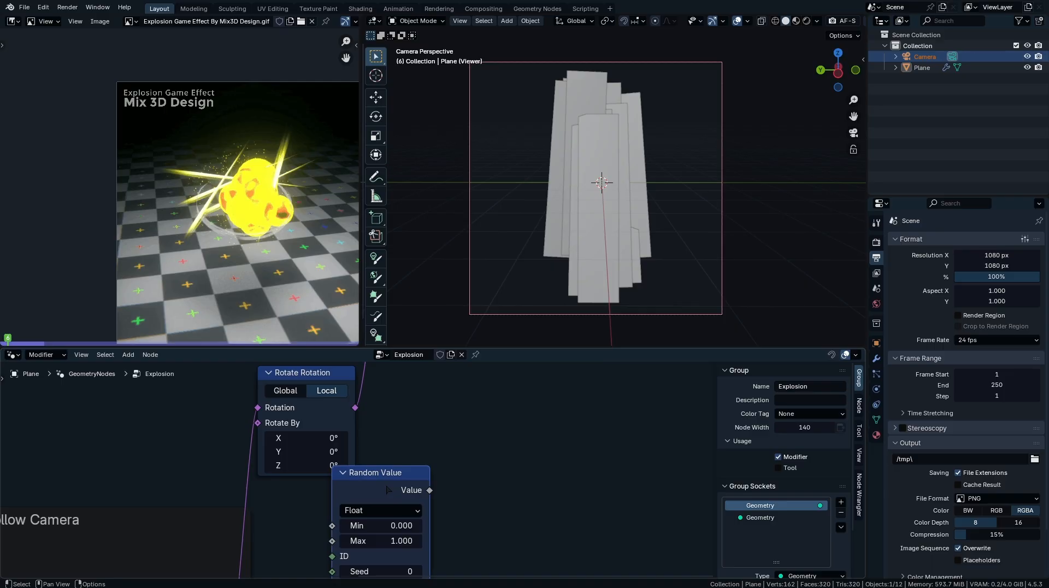
drag(405, 480, 448, 480)
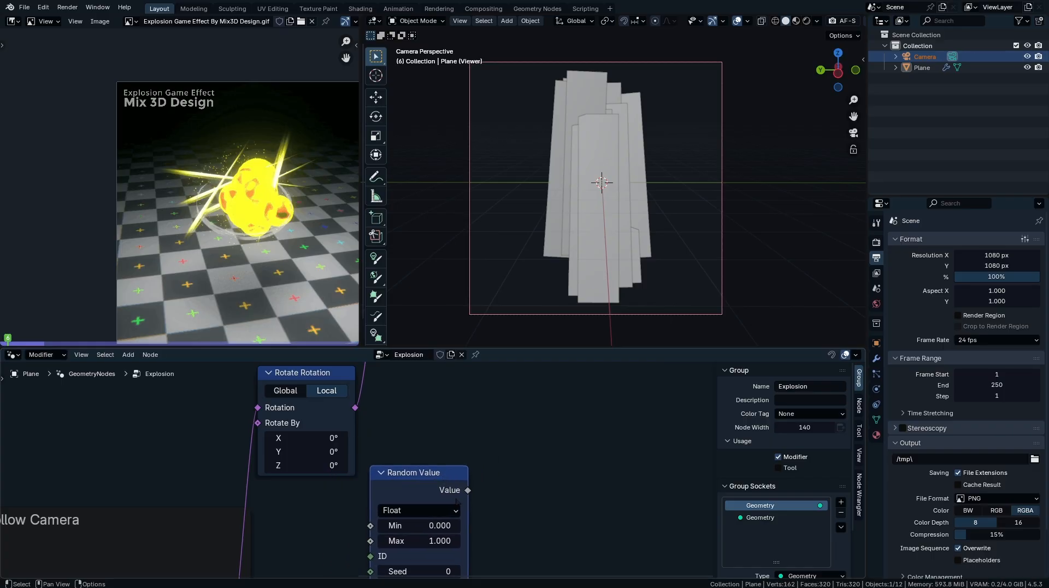
middle_drag(439, 479, 452, 413)
drag(451, 412, 521, 435)
drag(459, 512, 390, 505)
right_click(390, 505)
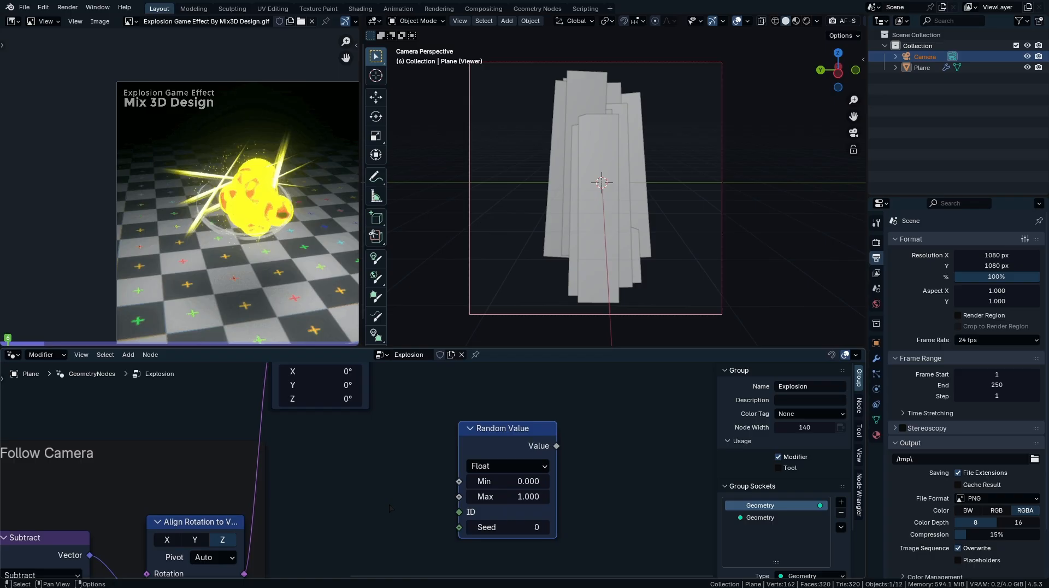
drag(500, 451, 370, 457)
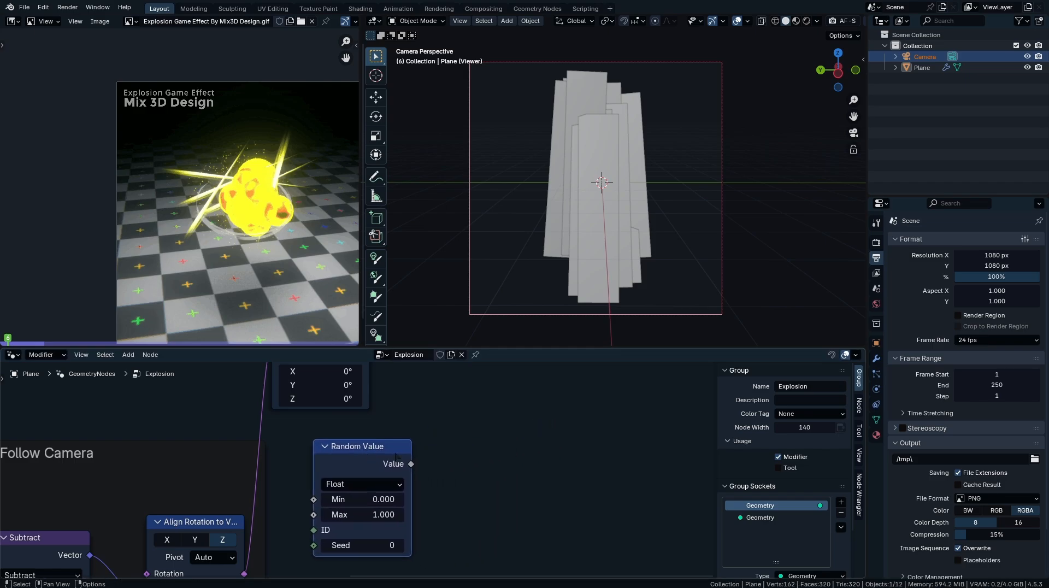
middle_drag(434, 497, 474, 530)
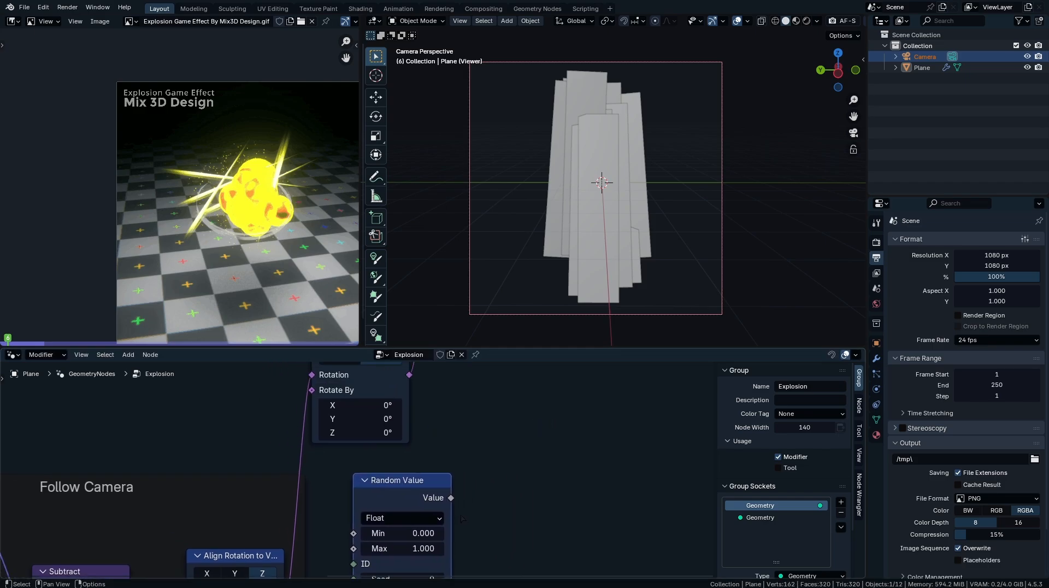
drag(451, 498, 452, 438)
drag(518, 466, 311, 390)
mouse_move(414, 492)
mouse_down()
mouse_move(415, 458)
mouse_move(417, 485)
mouse_up()
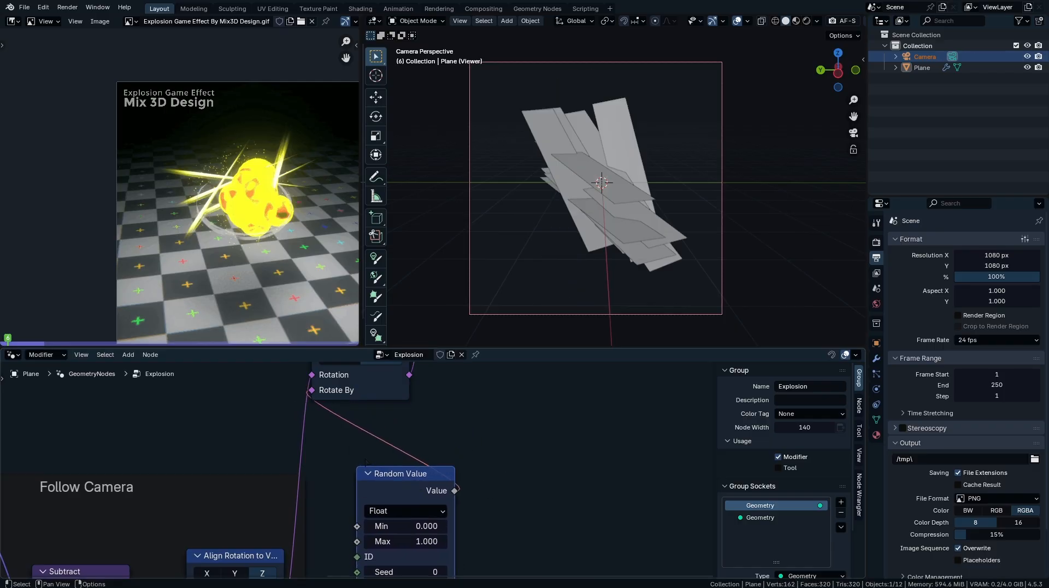
- Route the Random Value through the Z input of a new Combine XYZ node into Rotate By, and hide the Combine XYZ's unused sockets
key(shift+a)
text(combine xyz)
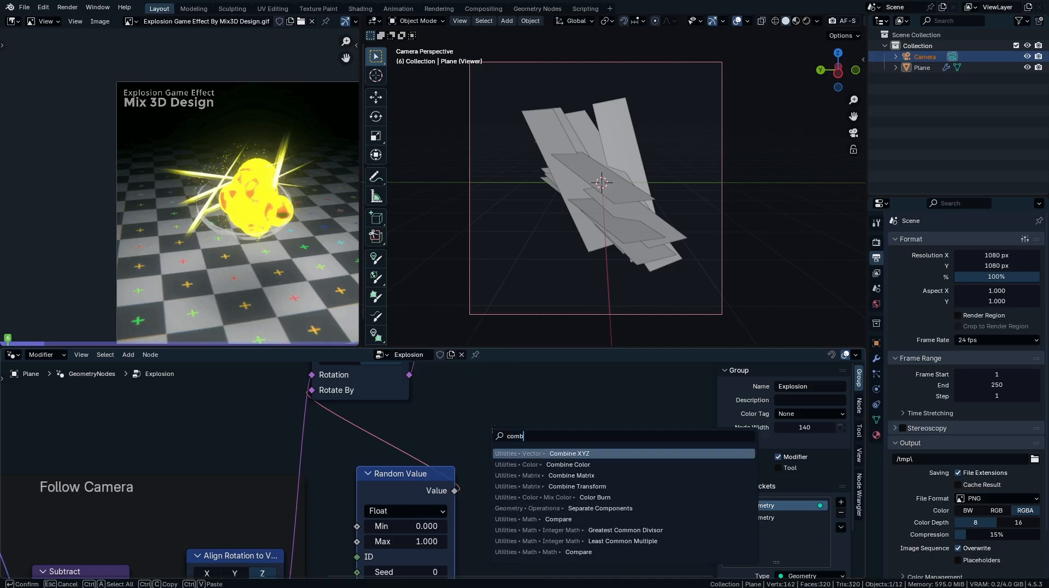
key(Return)
click(470, 397)
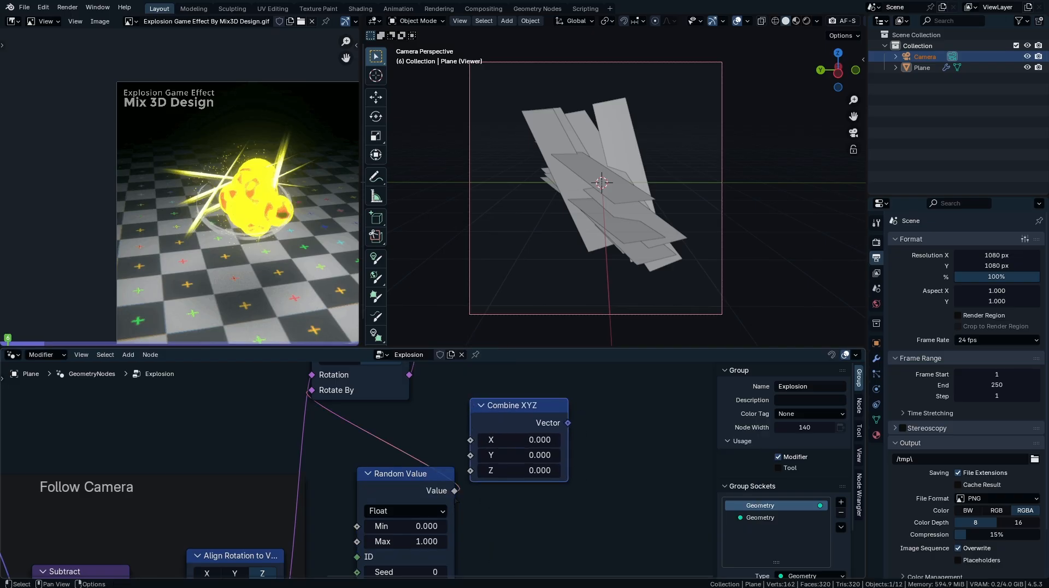
drag(455, 491, 470, 470)
drag(569, 423, 311, 392)
drag(511, 408, 372, 427)
key(ctrl+h)
- Place the Random Value node under Combine XYZ and widen its Min and Max range to spread the grids' rotations
middle_drag(417, 487, 464, 438)
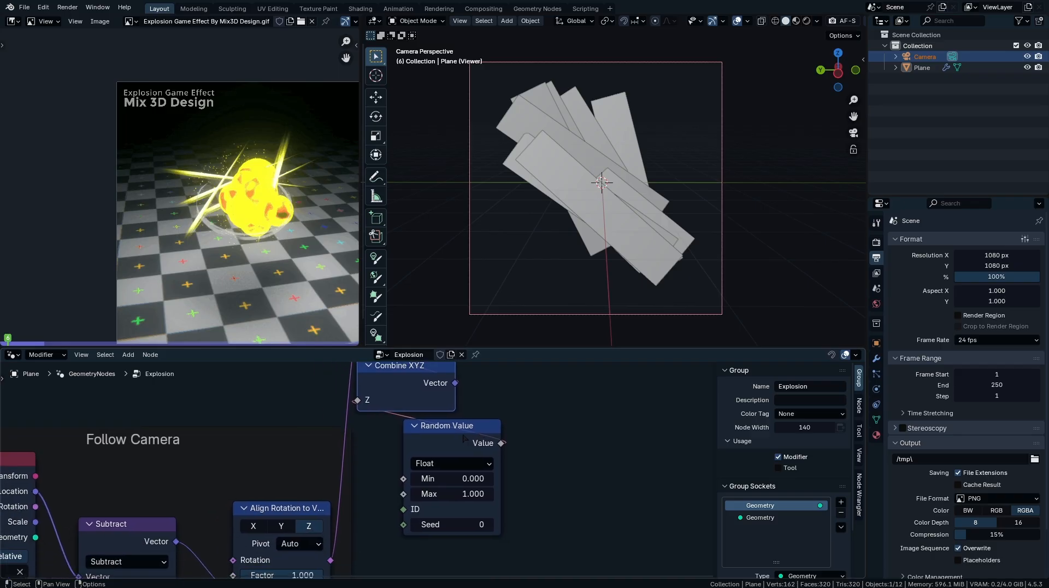
drag(464, 439, 417, 434)
middle_drag(420, 484, 400, 441)
scroll(400, 441, up, 3)
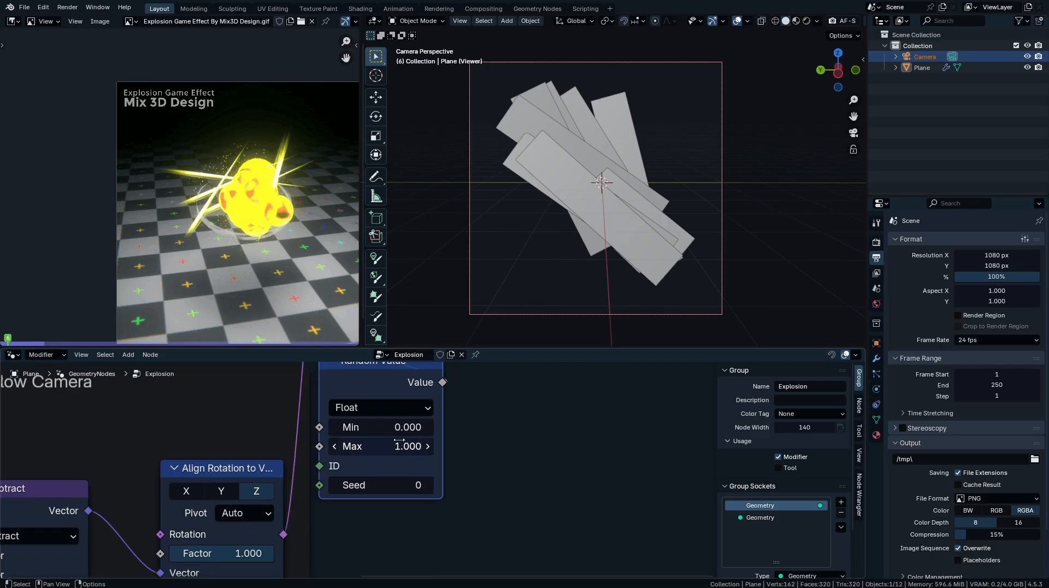
drag(398, 429, 326, 429)
mouse_move(382, 446)
mouse_down()
mouse_move(340, 447)
mouse_move(394, 447)
mouse_move(377, 447)
mouse_up()
scroll(383, 470, down, 6)
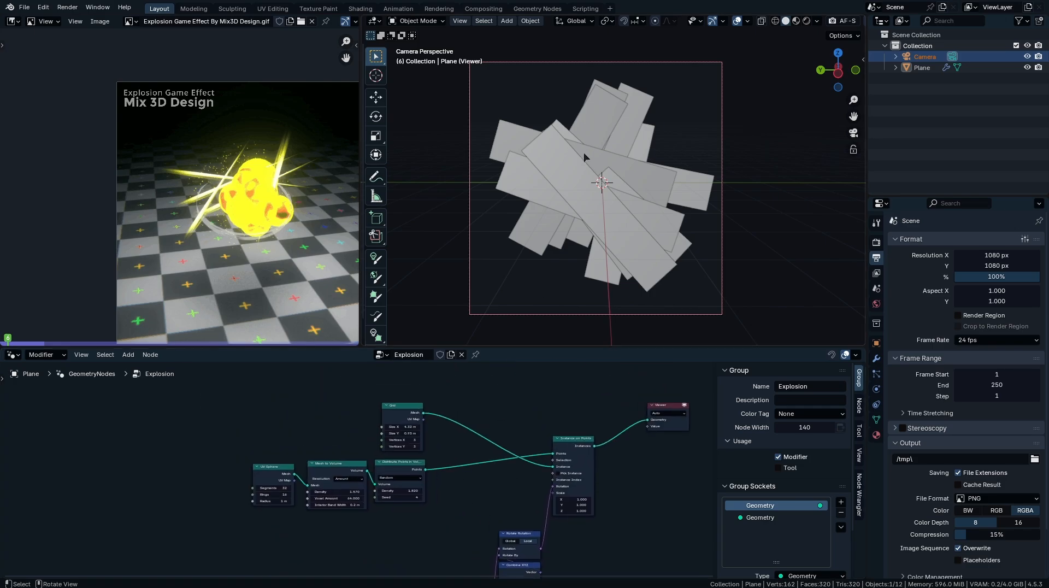
- Compare with the reference image, and set Density to 0.620 on Distribute Points in Volume and 1.270 on Mesh to Volume
scroll(428, 462, up, 2)
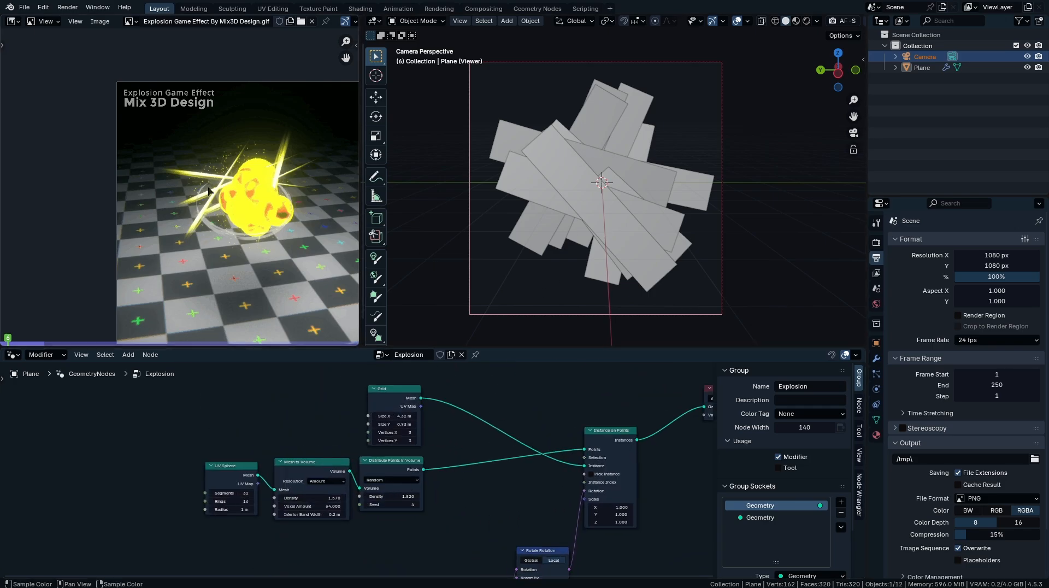
scroll(138, 282, up, 3)
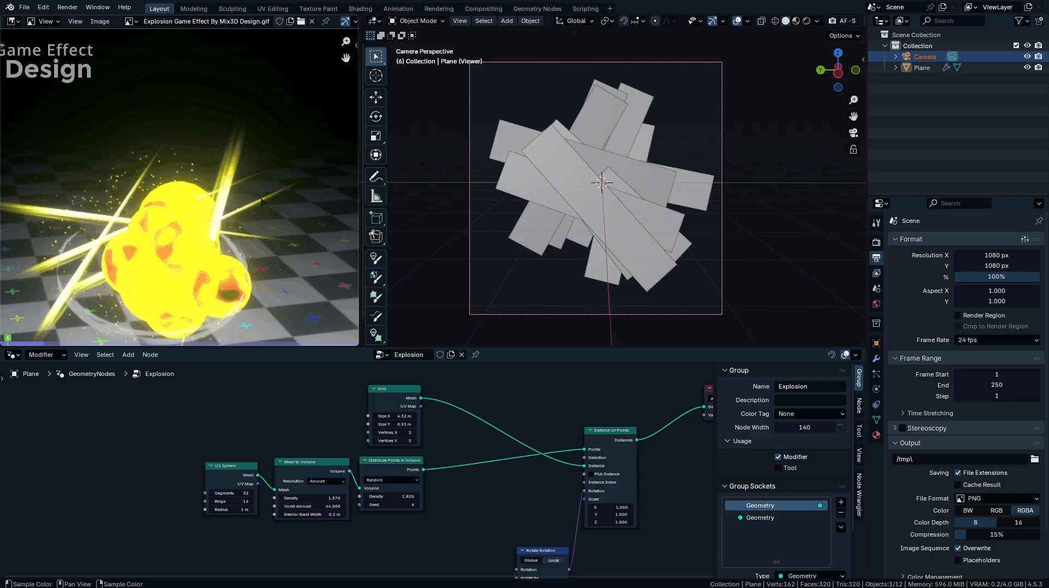
scroll(399, 449, up, 4)
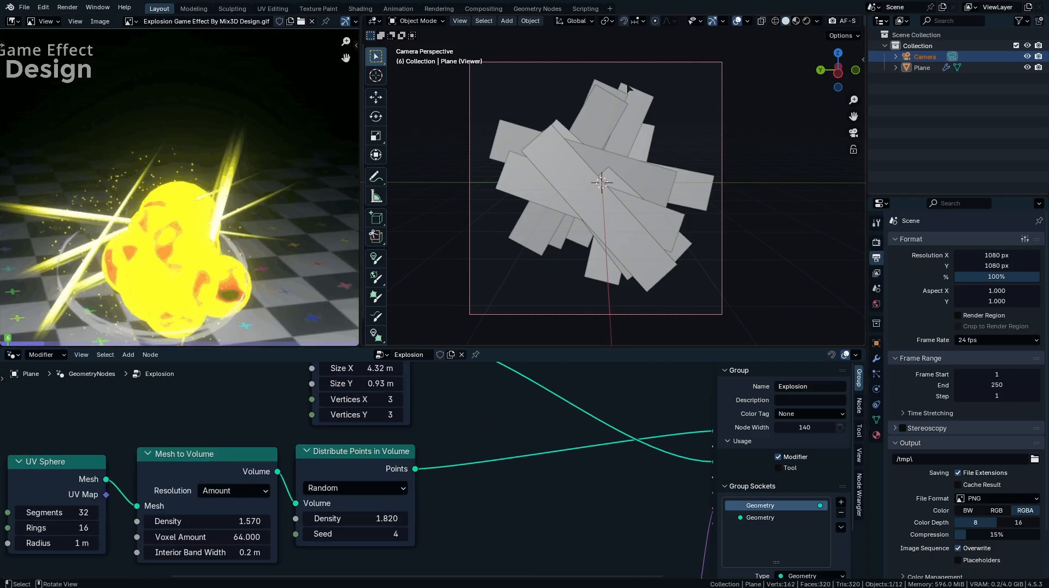
middle_drag(399, 450, 470, 426)
drag(440, 477, 389, 477)
drag(311, 480, 295, 480)
scroll(402, 470, down, 5)
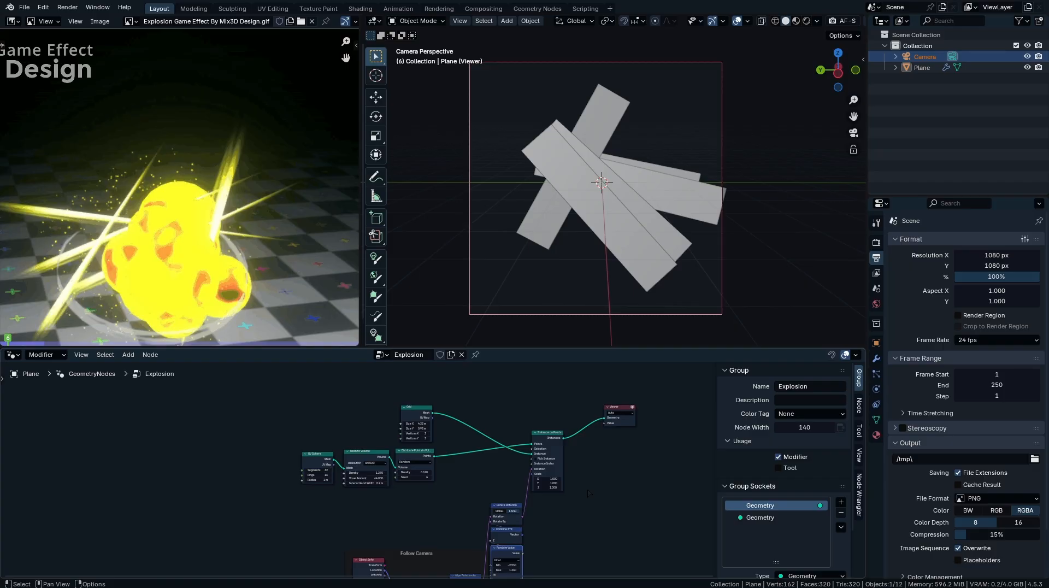
- Move the Viewer farther from Instance on Points and insert a Set Position node between them
middle_drag(589, 493, 520, 445)
scroll(541, 404, down, 4)
middle_drag(542, 405, 354, 411)
scroll(354, 411, up, 7)
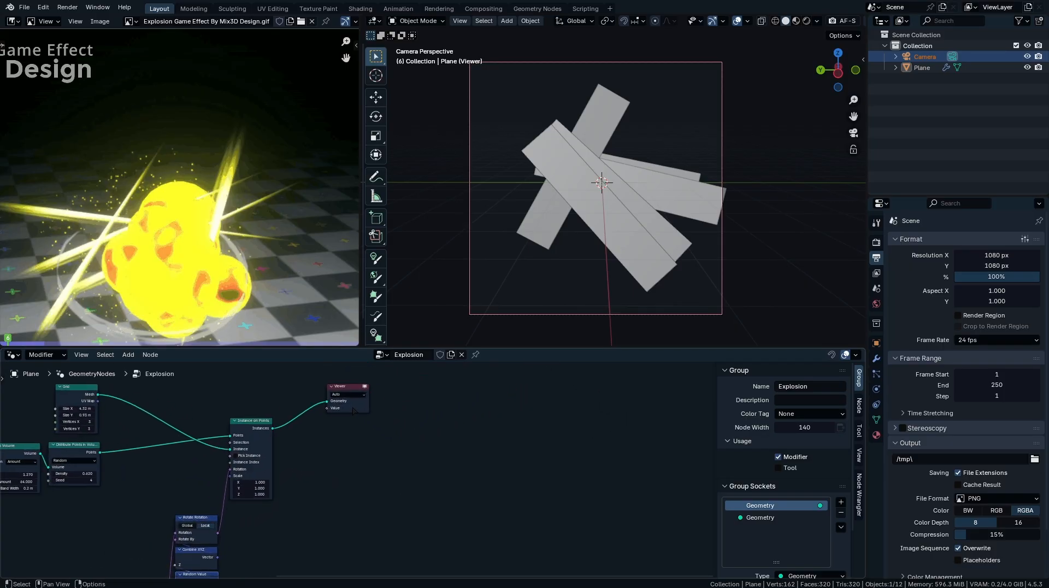
drag(355, 411, 510, 431)
middle_drag(342, 478, 427, 465)
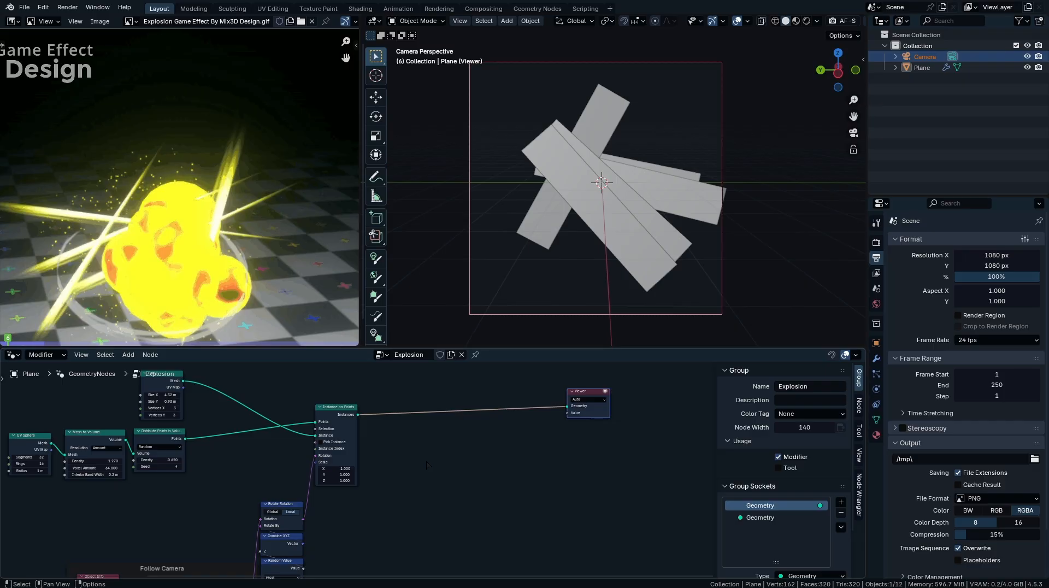
click(427, 464)
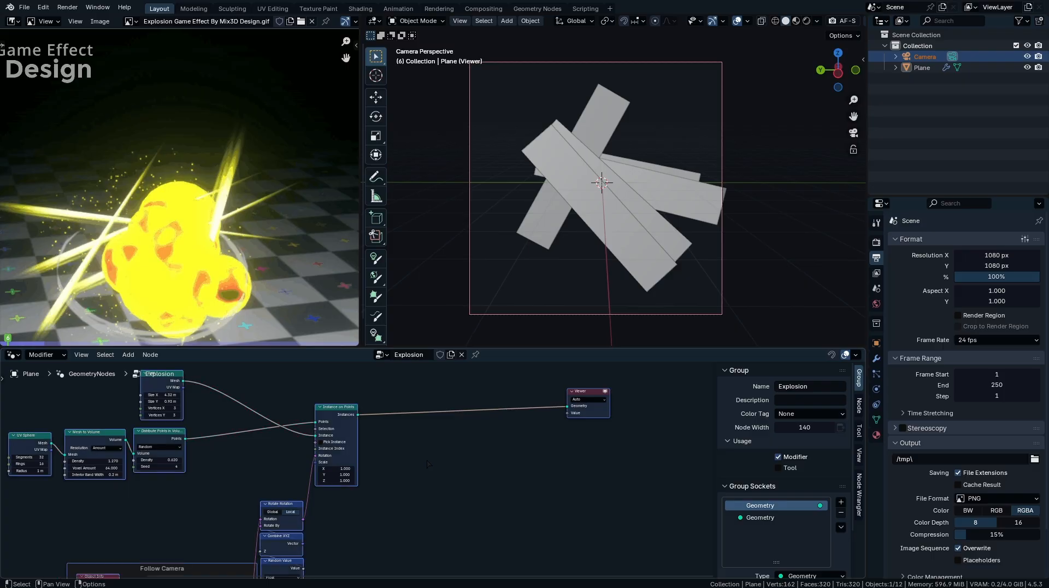
key(shift+a)
text(set )
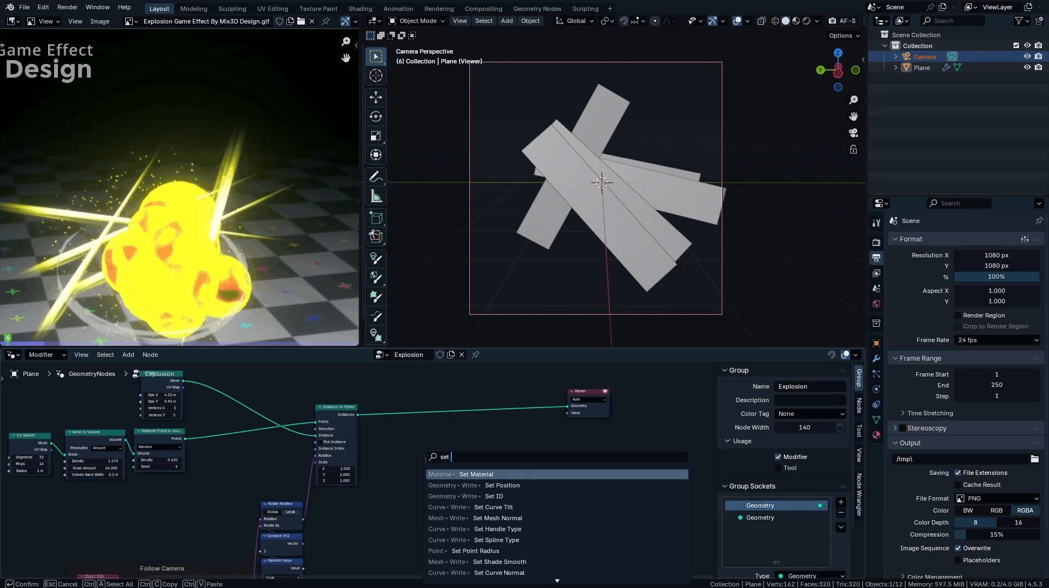
text(posi)
key(Return)
click(513, 384)
- Add a Position input node beside the Instance on Points node
scroll(435, 468, up, 4)
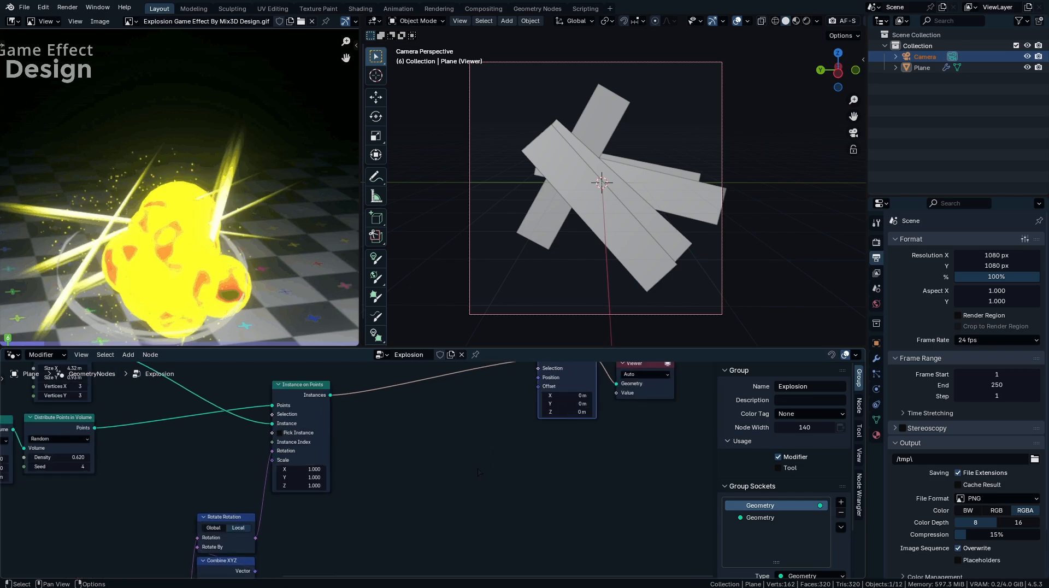
key(shift+a)
mouse_move(470, 476)
click(528, 474)
scroll(477, 482, up, 2)
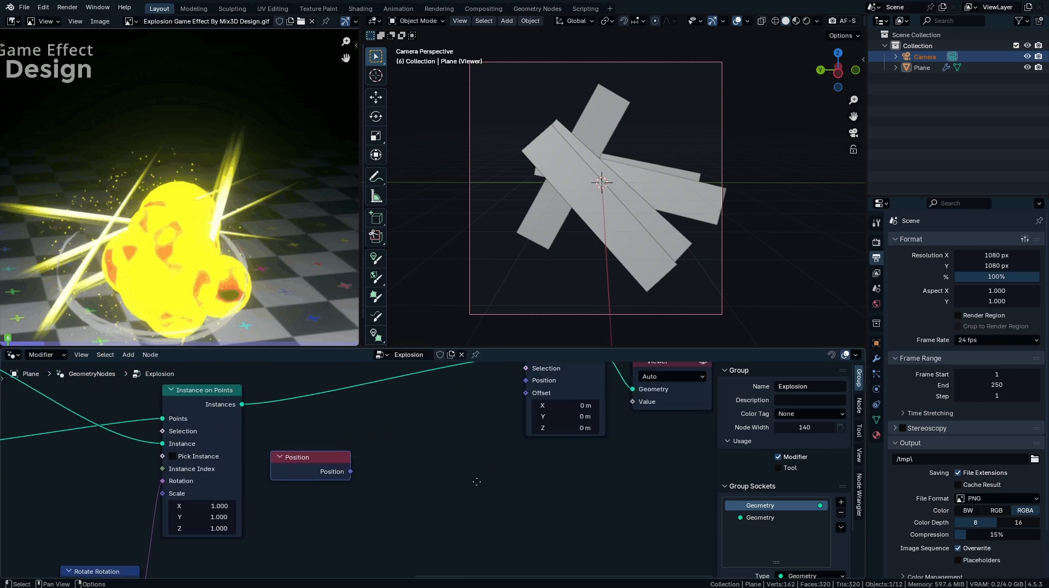
- Add a Scale vector math node, link Position through it into Set Position's Offset, and set its Scale to -0.540
middle_drag(477, 482, 453, 501)
key(shift+a)
text(scale)
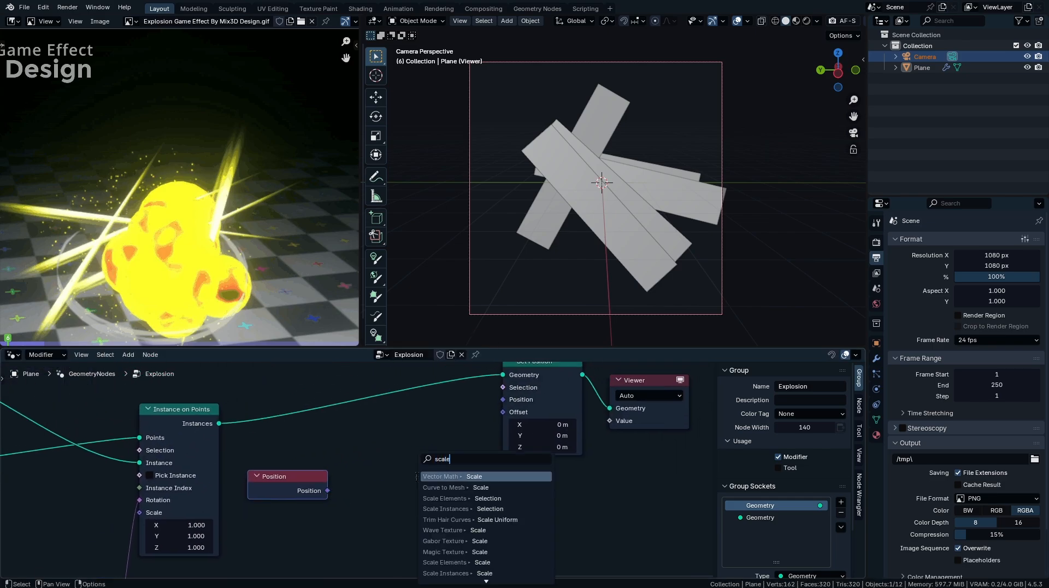
key(Return)
click(332, 467)
drag(412, 475, 503, 412)
drag(377, 517, 521, 456)
drag(285, 485, 436, 446)
- Tuck the Position and Scale nodes under Set Position, then join all grid beam nodes in a frame labelled "Cards"
scroll(433, 468, down, 10)
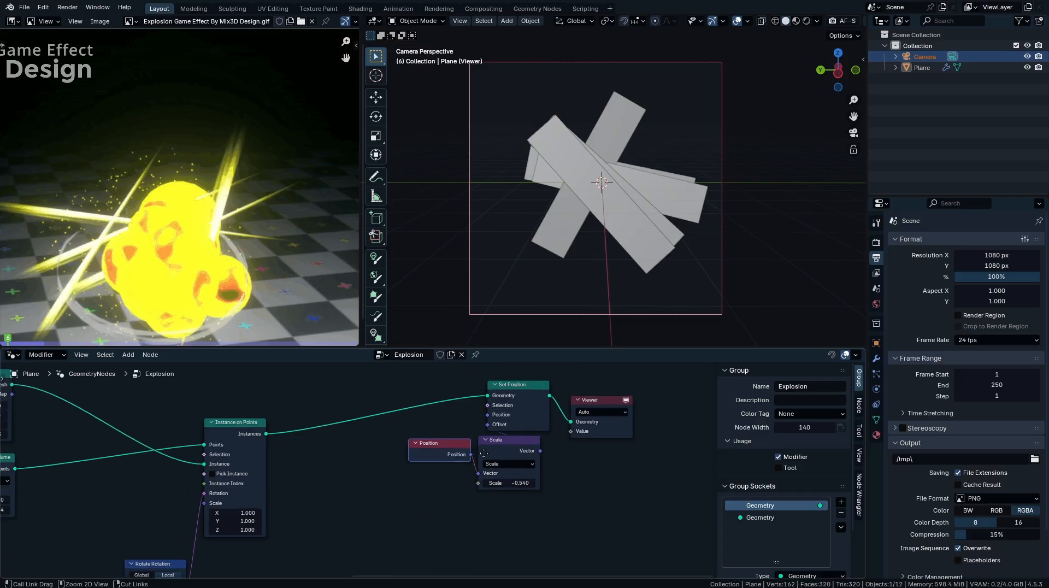
drag(606, 383, 424, 505)
drag(478, 445, 404, 463)
scroll(397, 497, down, 5)
middle_drag(396, 497, 524, 434)
drag(551, 367, 280, 547)
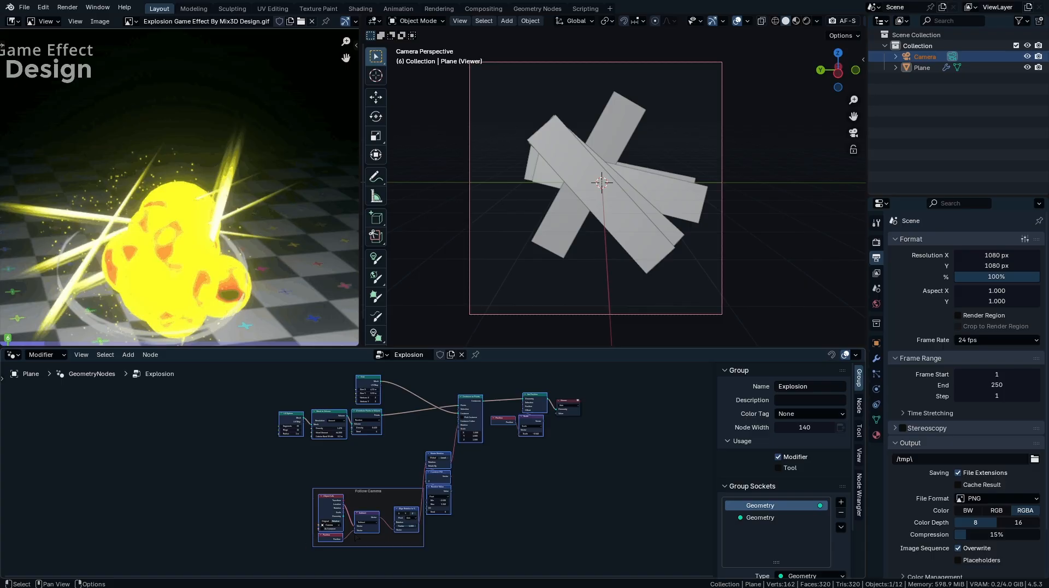
key(ctrl+j)
key(F2)
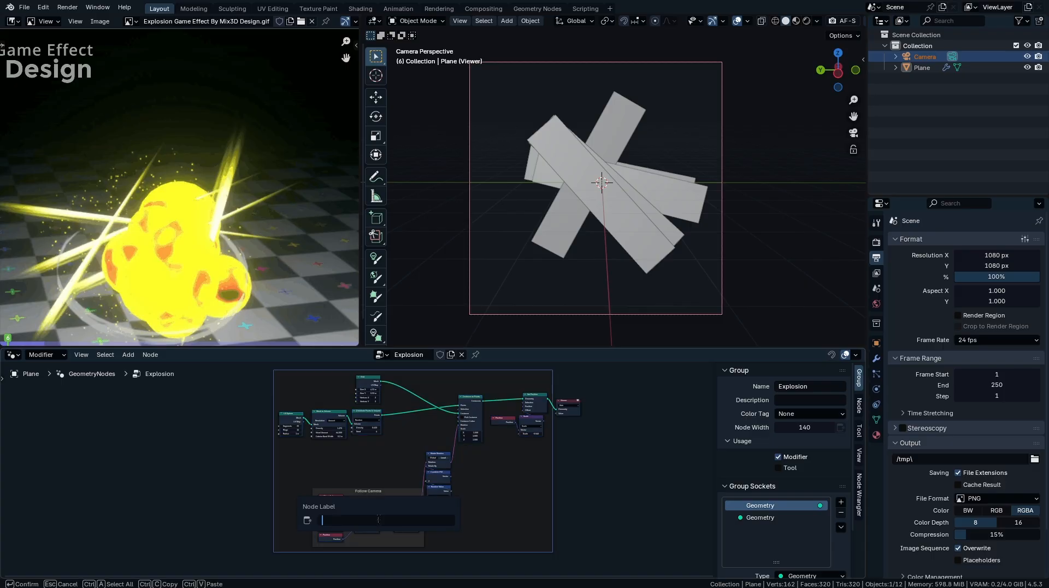
text(Cards)
key(Return)
- Line up the Cards frame below the small particles frame and delete the Viewer node
scroll(434, 469, down, 8)
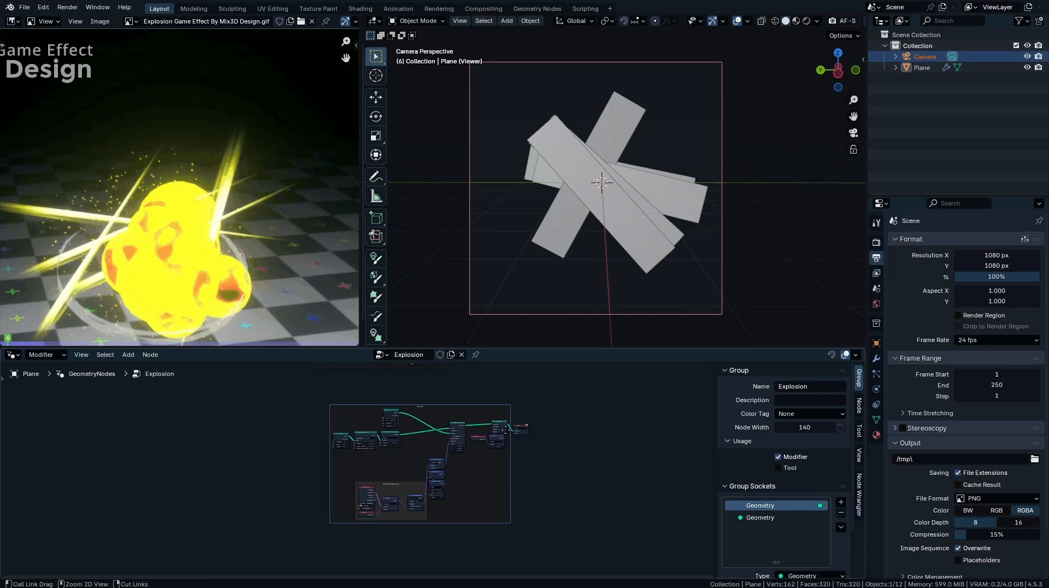
middle_drag(498, 397, 536, 501)
drag(514, 508, 463, 485)
drag(566, 481, 547, 530)
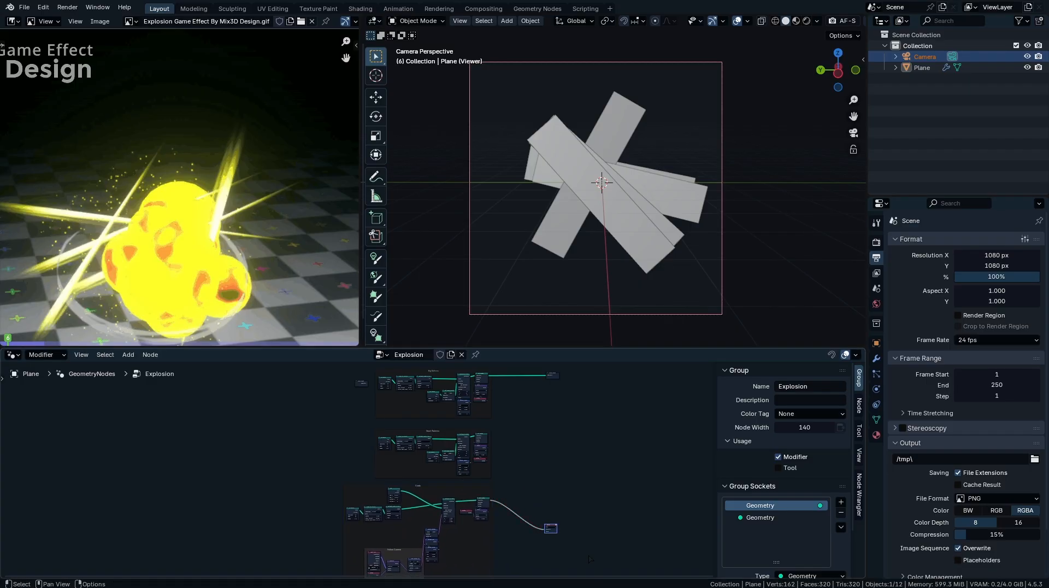
scroll(548, 524, up, 3)
middle_drag(549, 524, 519, 496)
key(x)
middle_drag(516, 458, 565, 509)
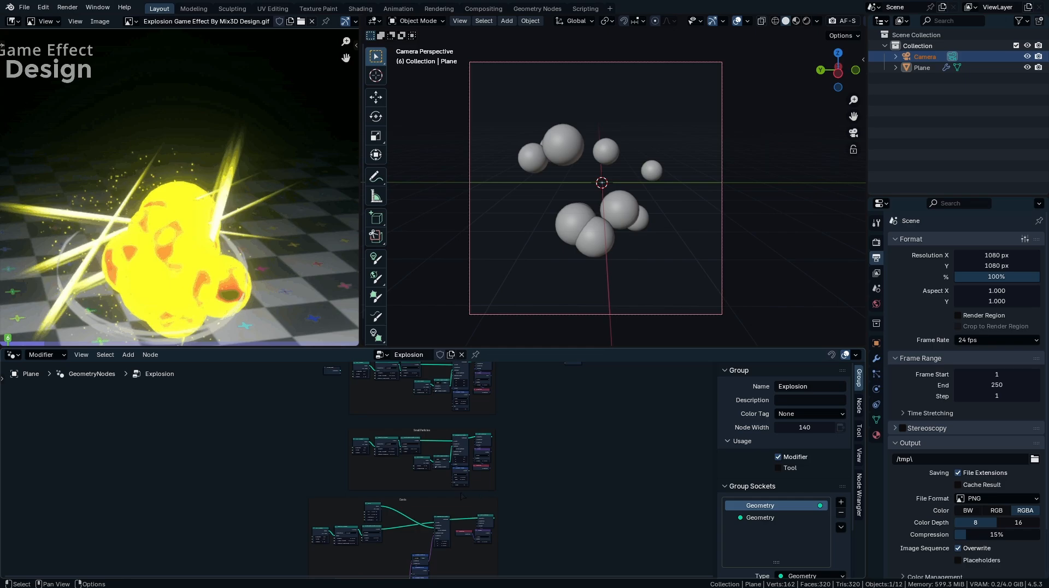
drag(459, 498, 460, 500)
middle_drag(539, 485, 514, 557)
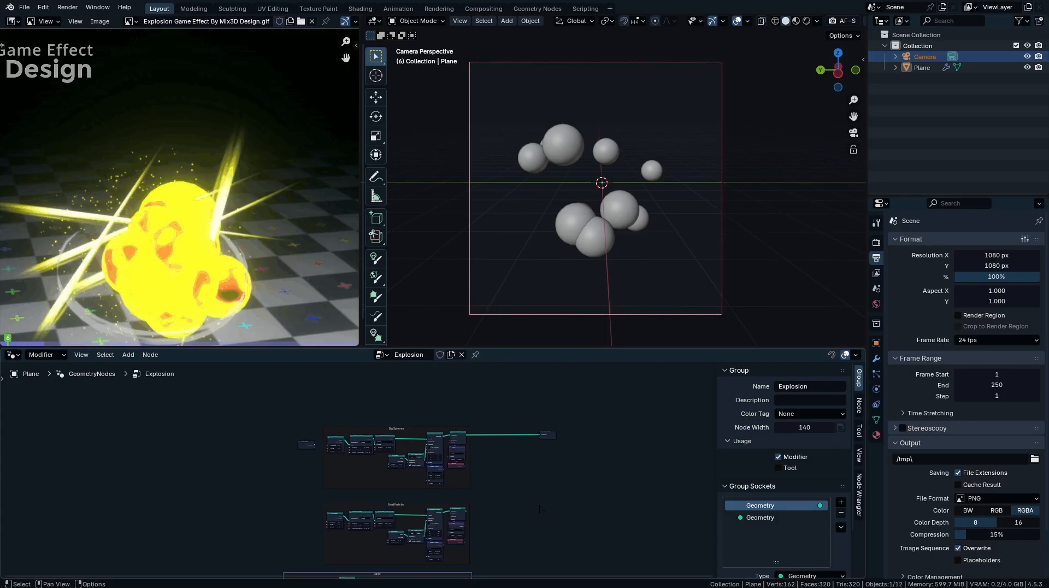
- Add a Curve Circle node in the empty area below the Cards frame
middle_drag(540, 509, 516, 467)
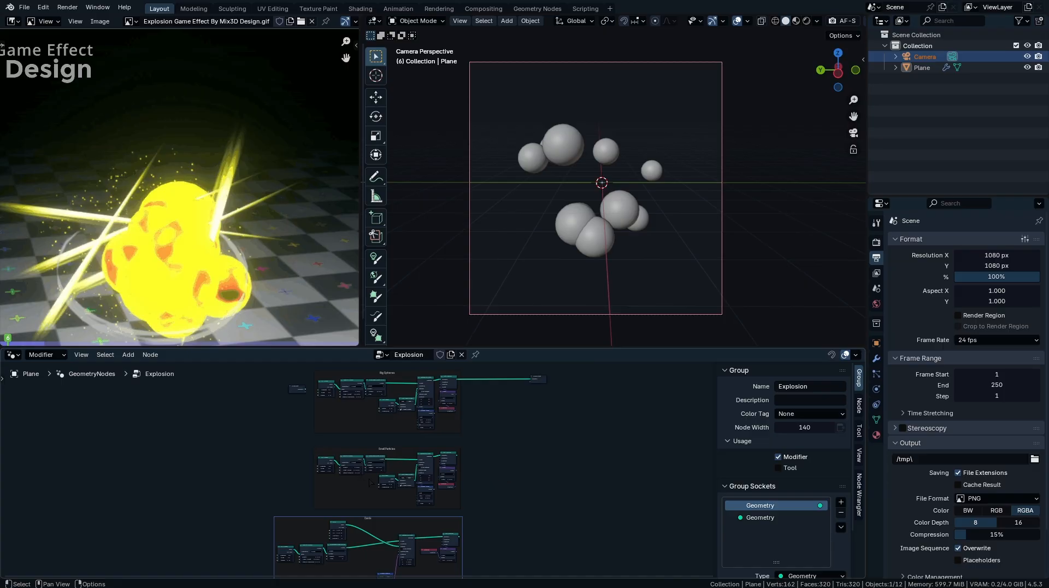
middle_drag(369, 483, 381, 353)
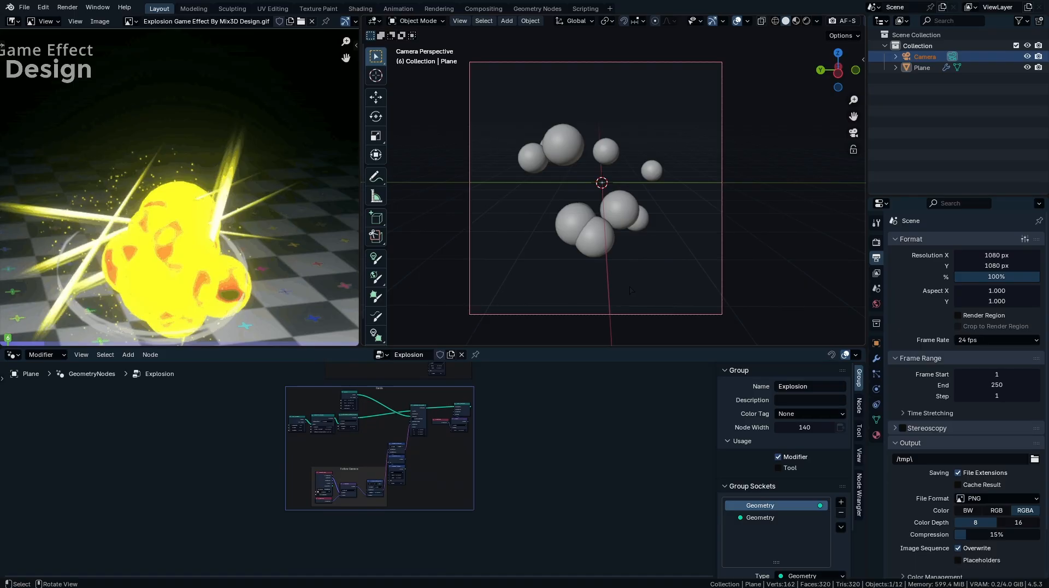
scroll(311, 195, up, 2)
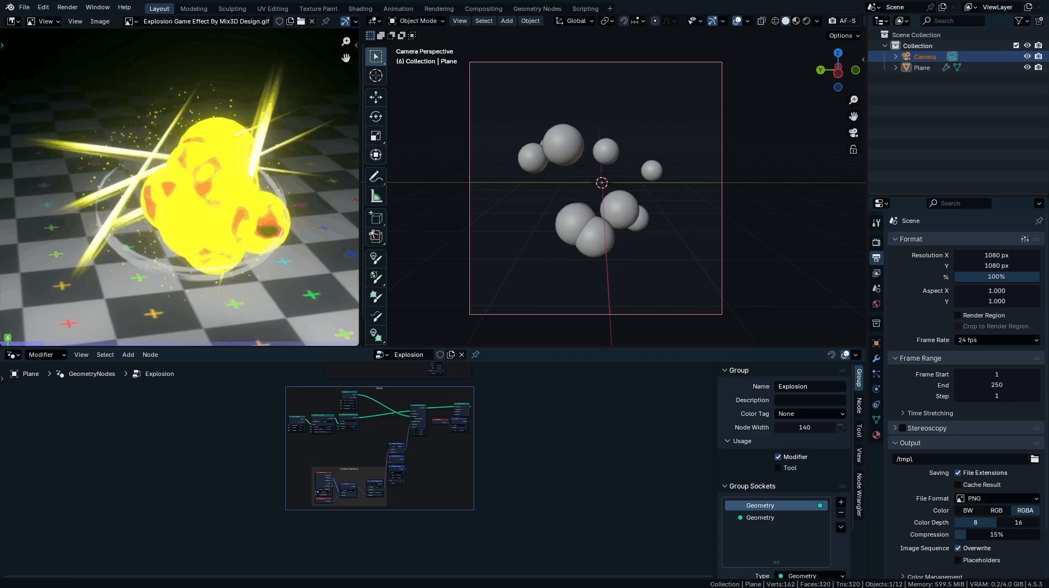
middle_drag(457, 520, 463, 451)
scroll(436, 472, up, 3)
scroll(477, 490, up, 1)
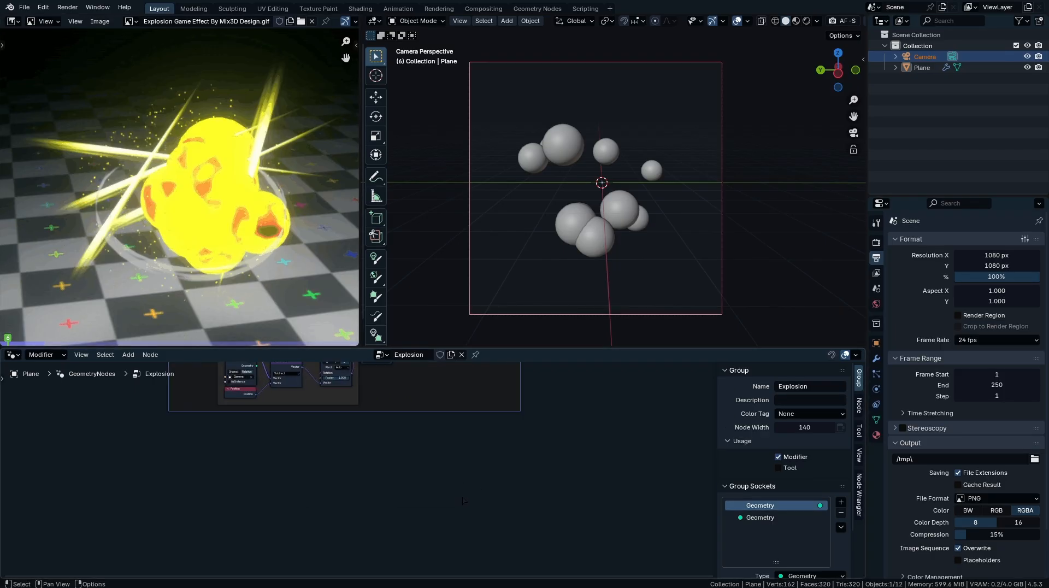
key(shift+a)
mouse_move(484, 476)
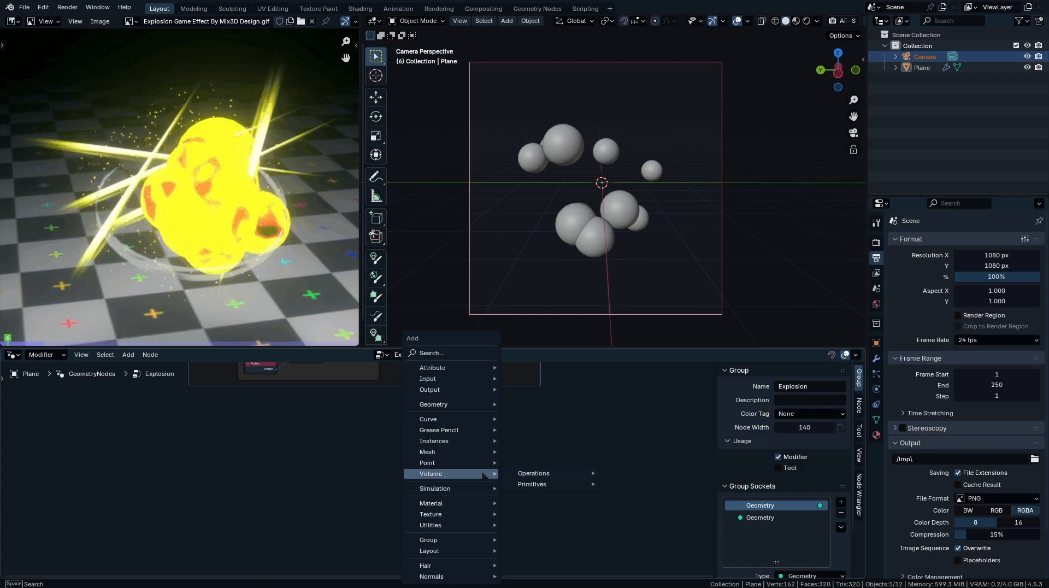
text(curve circle)
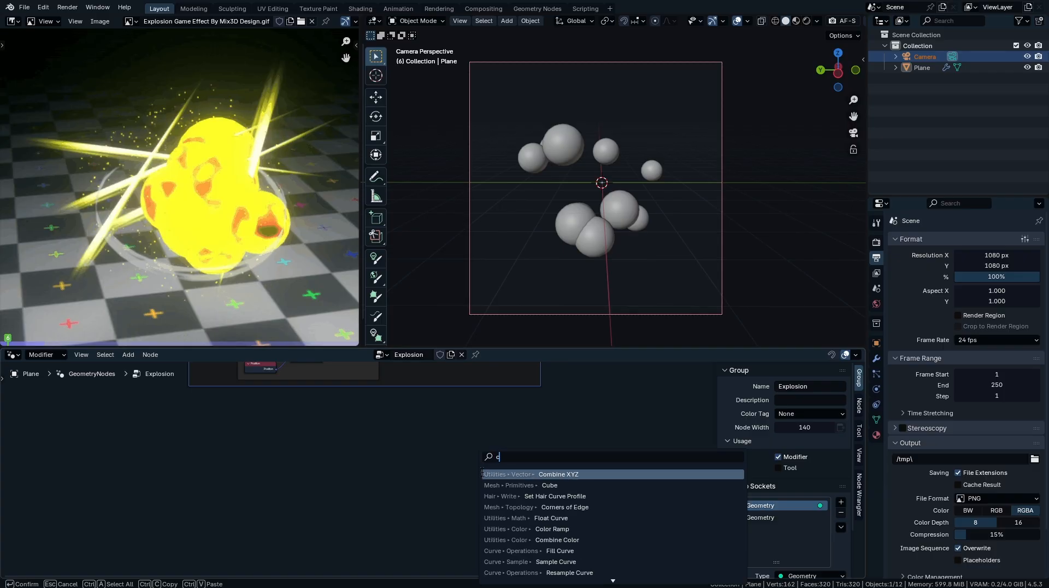
key(Return)
click(287, 470)
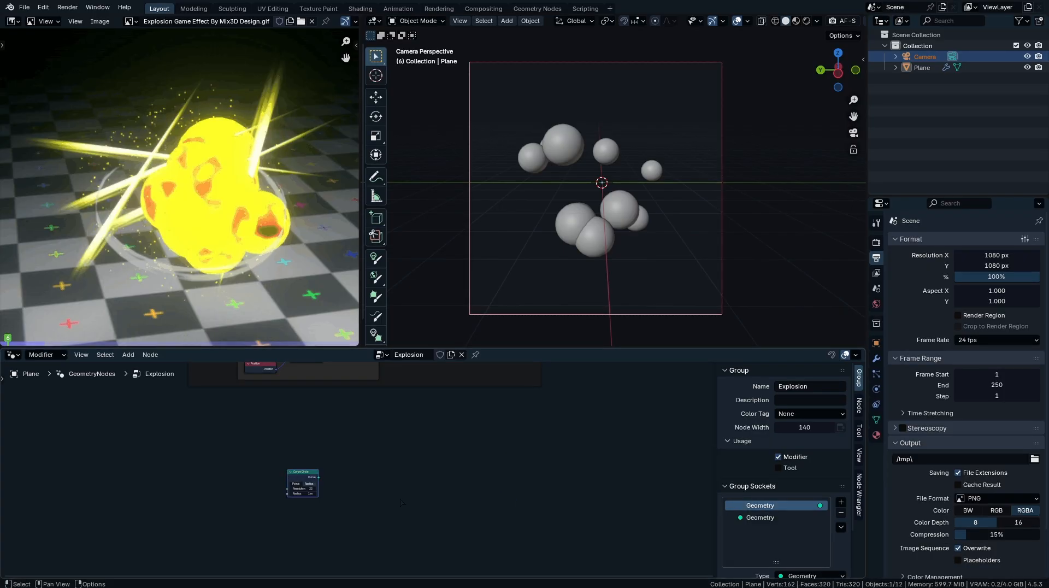
- Preview the Curve Circle through a Viewer node and move the Viewer farther away to make room
scroll(287, 470, up, 3)
key(Home)
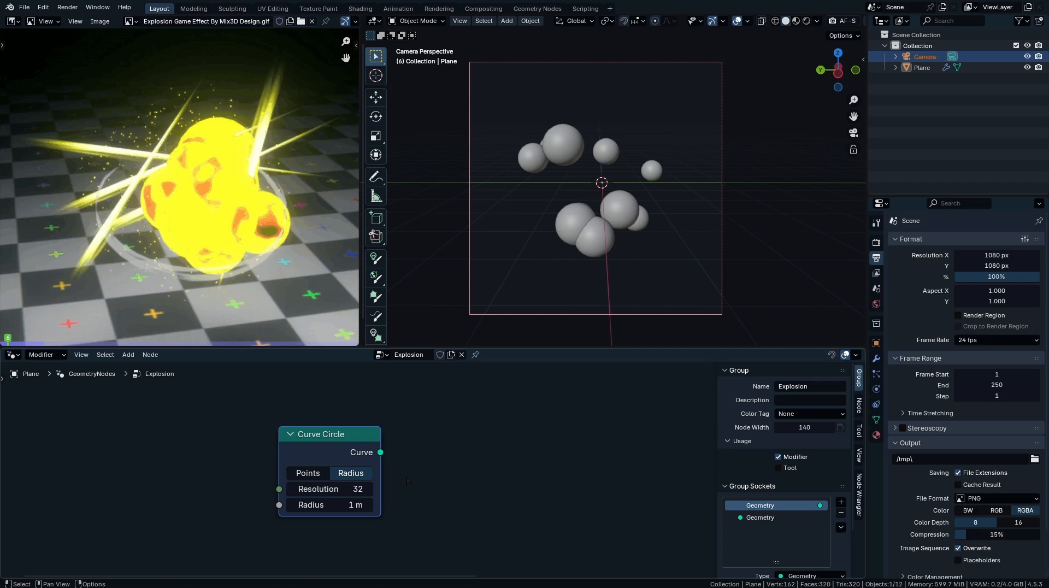
middle_drag(402, 506, 446, 489)
ctrl+shift+click(384, 427)
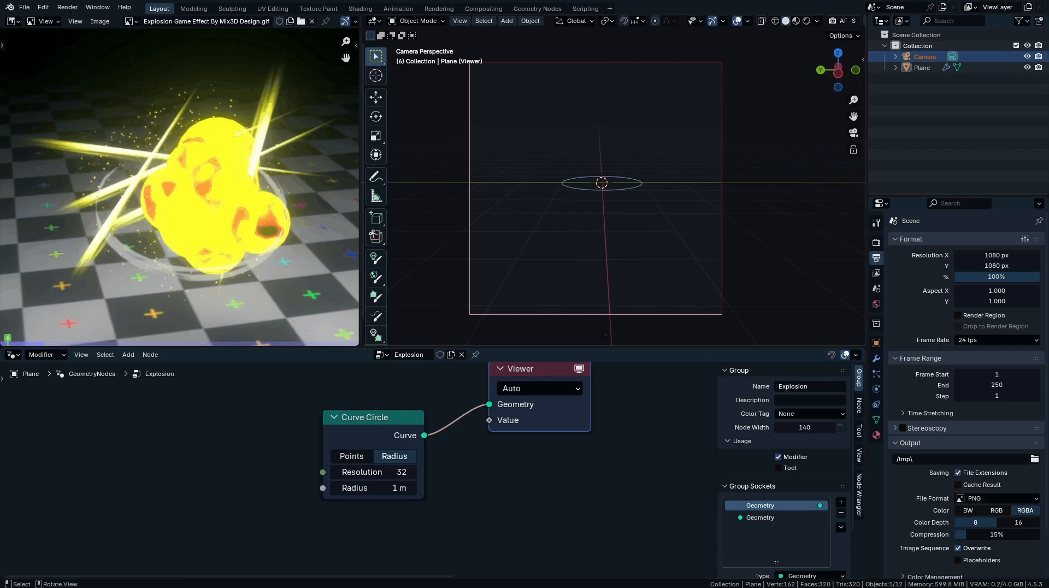
drag(560, 419, 755, 457)
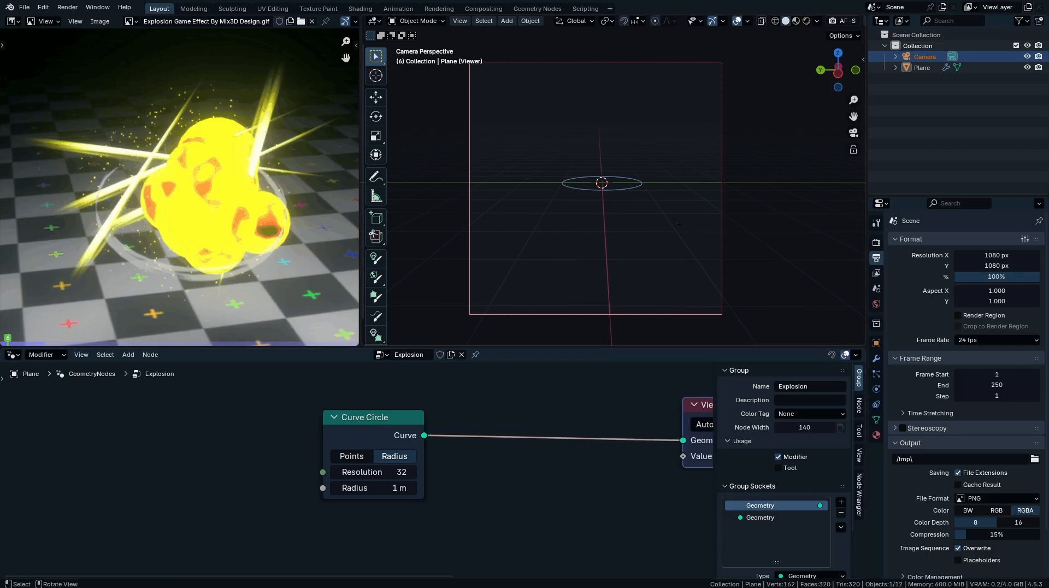
- Insert a Curve to Mesh node between the Curve Circle and the Viewer
scroll(432, 471, up, 2)
key(shift+a)
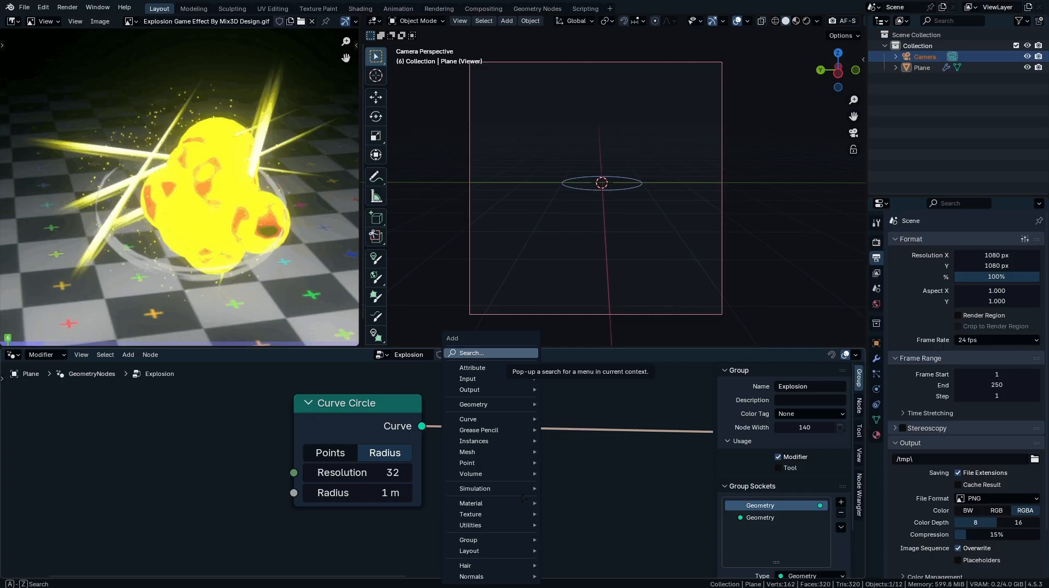
text(ctm)
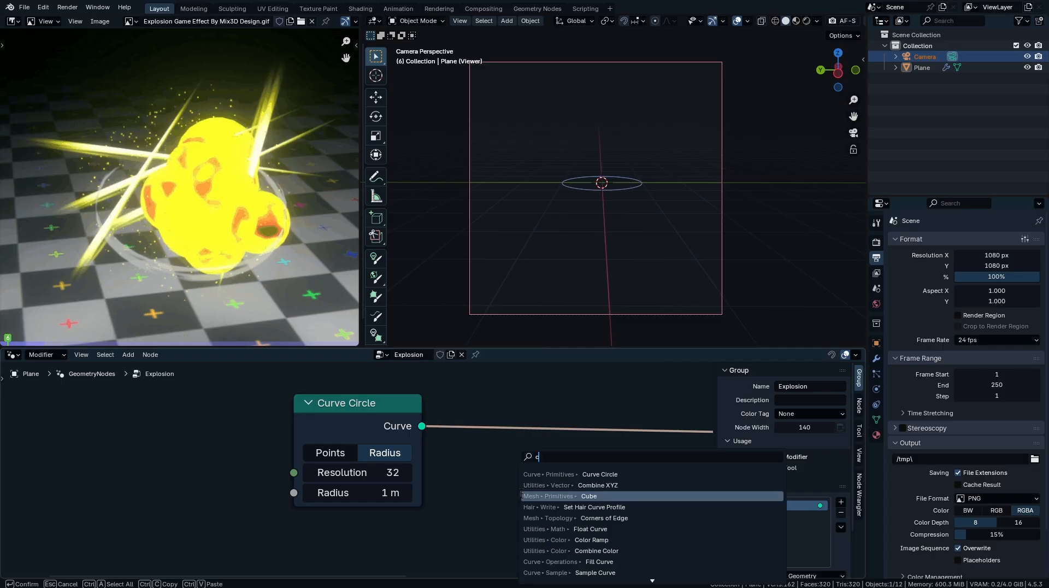
key(Return)
click(510, 407)
middle_drag(530, 487, 546, 457)
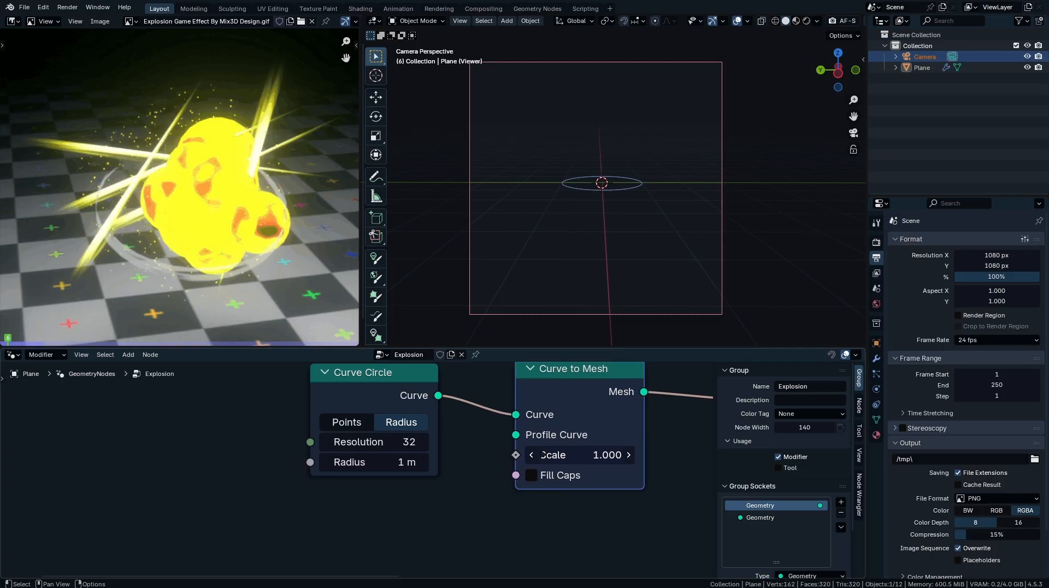
- Add a Curve Line node and connect it to the Profile Curve input of Curve to Mesh
middle_drag(480, 487, 506, 448)
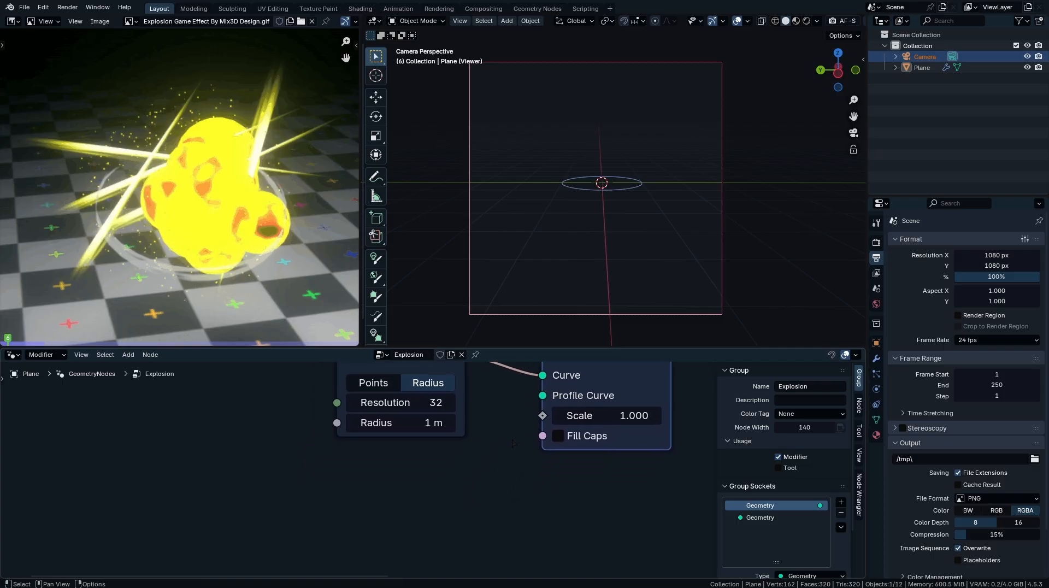
key(shift+a)
text(cl)
key(Return)
drag(466, 481, 543, 395)
- Set the Curve Line's End Z to 0 m and align the Curve Circle node above it
middle_drag(495, 531, 512, 391)
click(435, 518)
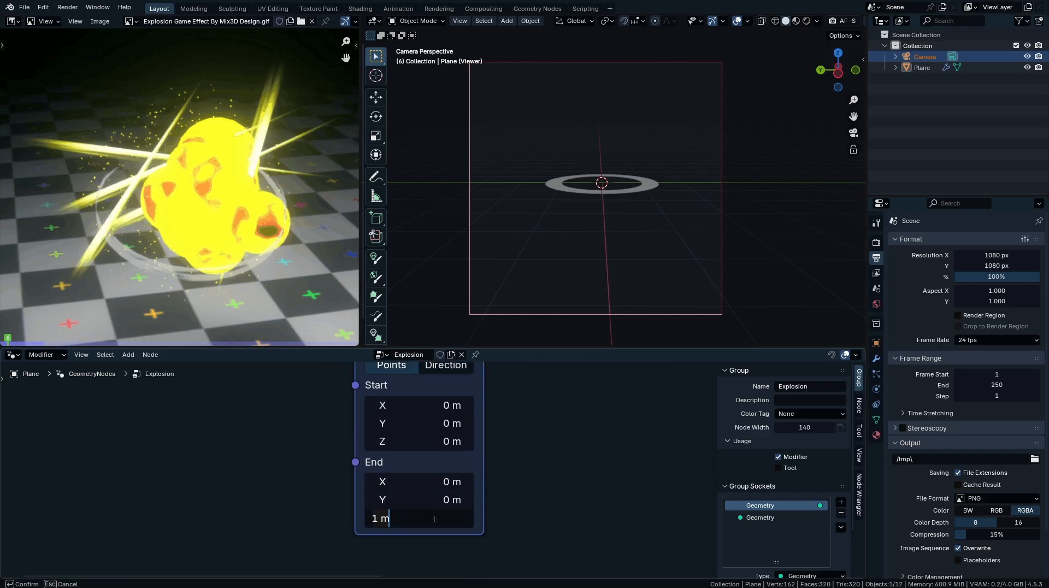
text(0)
key(Return)
mouse_move(416, 499)
mouse_down()
mouse_move(465, 499)
mouse_move(420, 500)
mouse_up()
mouse_move(421, 423)
mouse_down()
mouse_move(432, 423)
mouse_move(420, 423)
mouse_up()
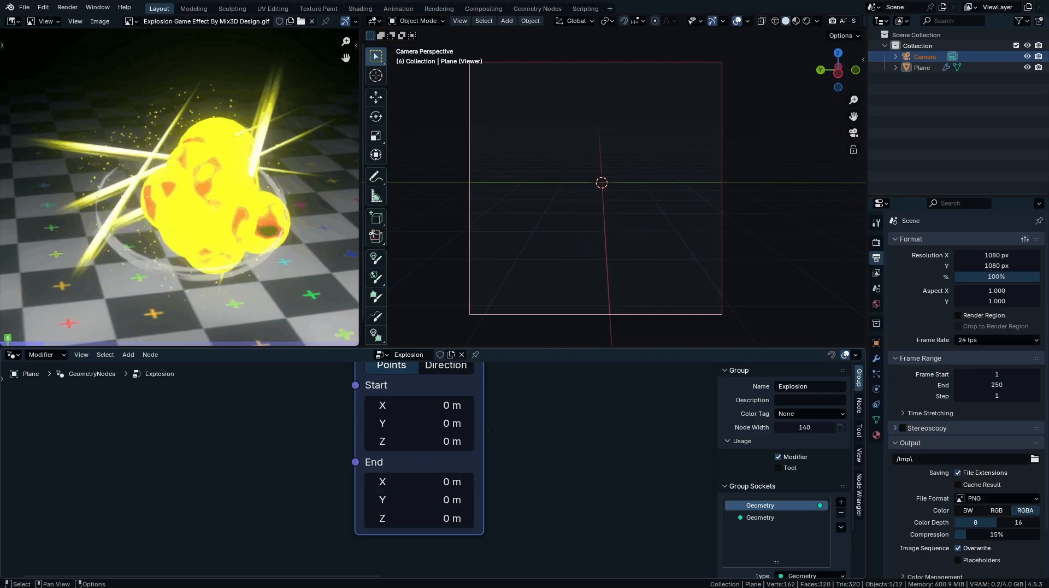
middle_drag(488, 430, 404, 406)
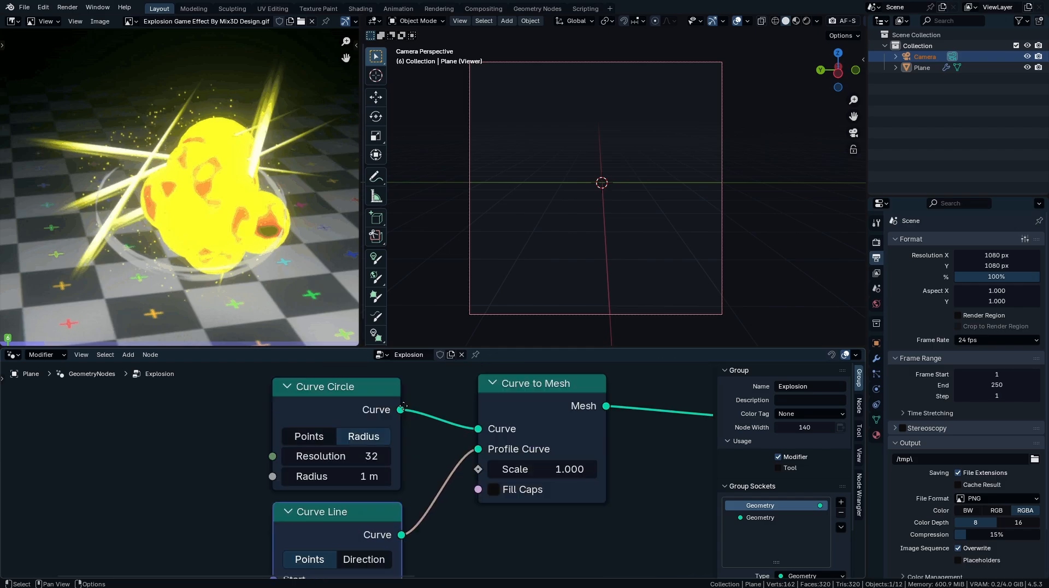
drag(403, 406, 405, 407)
mouse_move(414, 453)
middle_down()
mouse_move(395, 436)
mouse_move(372, 461)
mouse_move(407, 462)
middle_up()
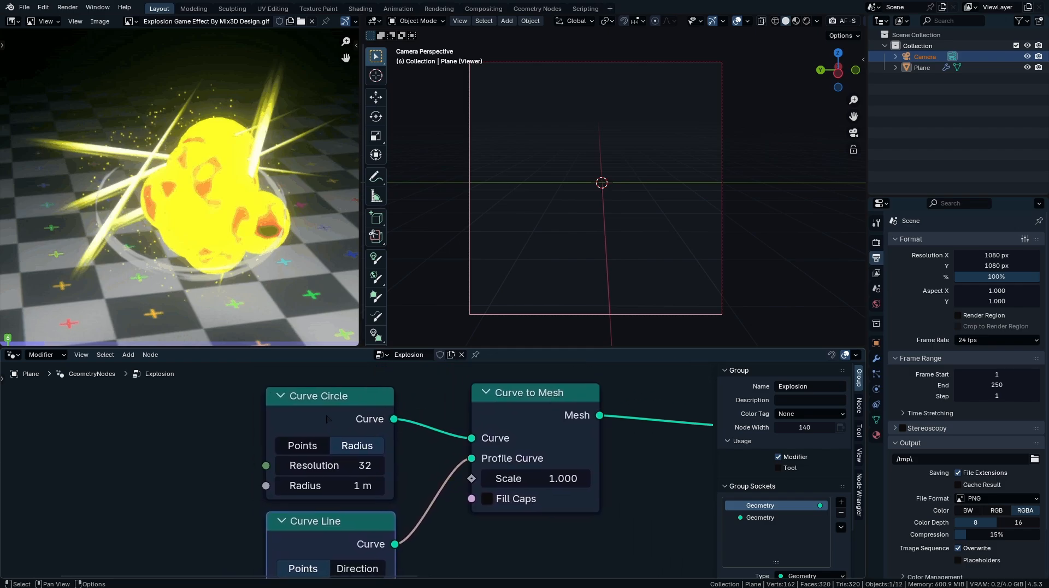
mouse_move(328, 419)
mouse_down()
mouse_move(250, 413)
mouse_move(329, 424)
mouse_up()
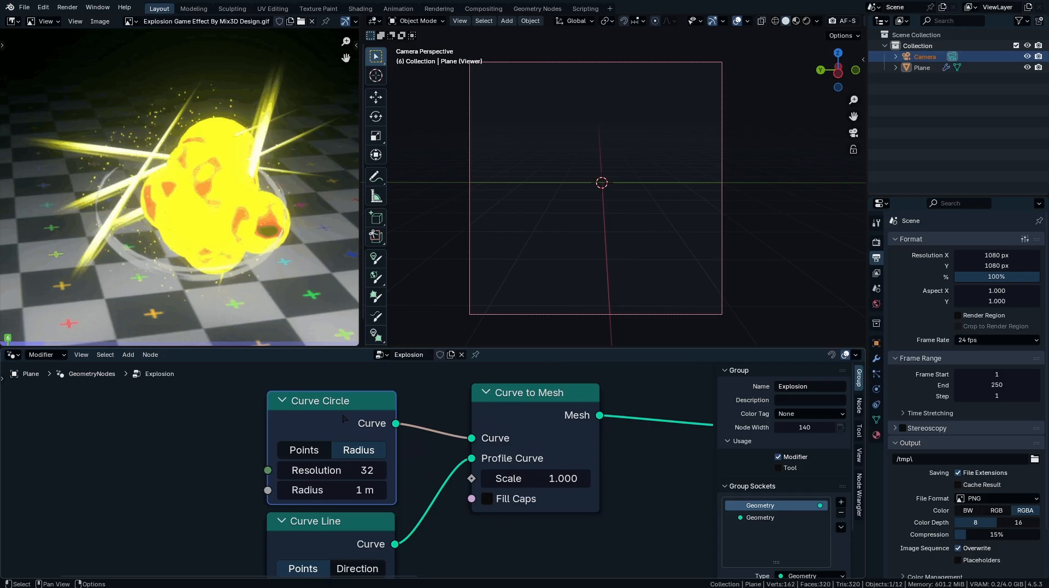
- Set the Curve Line's End Y to -0.19 m to turn the circle into a thin upright ring, leaving Start Y at 0
middle_drag(365, 419, 442, 492)
drag(439, 492, 379, 492)
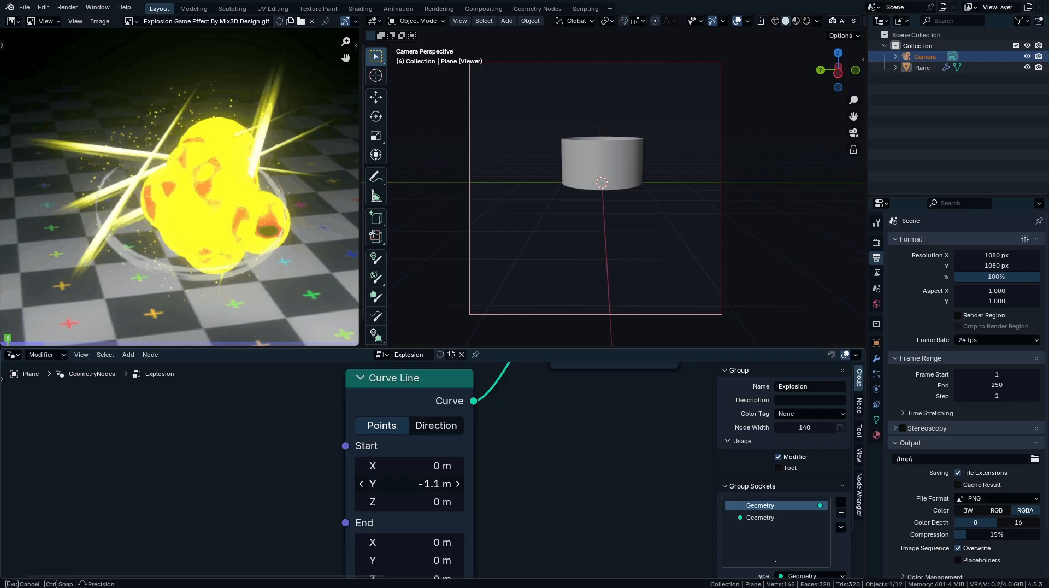
right_click(439, 492)
middle_drag(439, 492, 436, 439)
mouse_move(432, 508)
mouse_down()
mouse_move(372, 507)
mouse_move(422, 508)
mouse_up()
scroll(649, 217, up, 5)
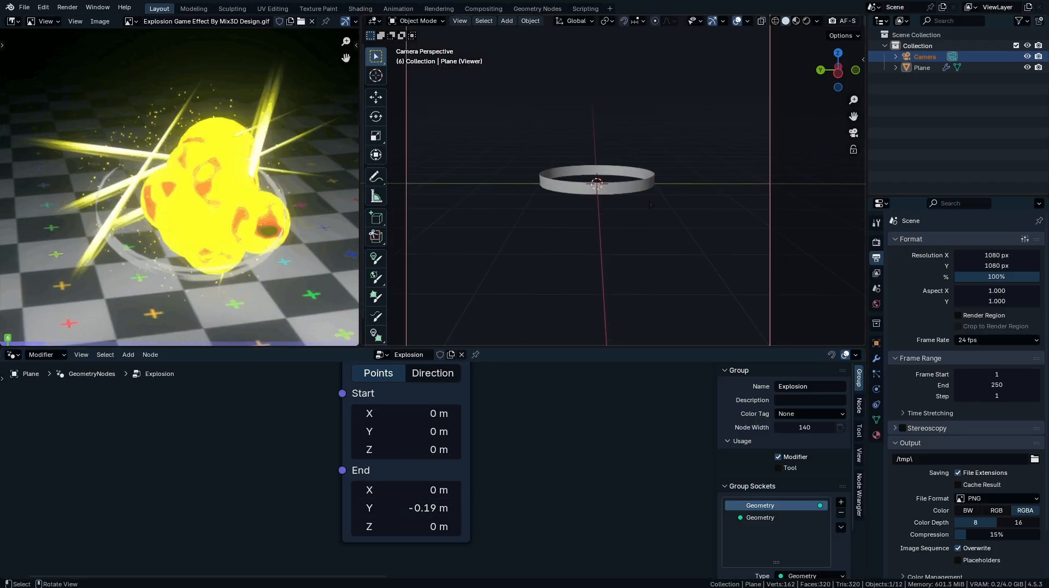
scroll(649, 218, down, 4)
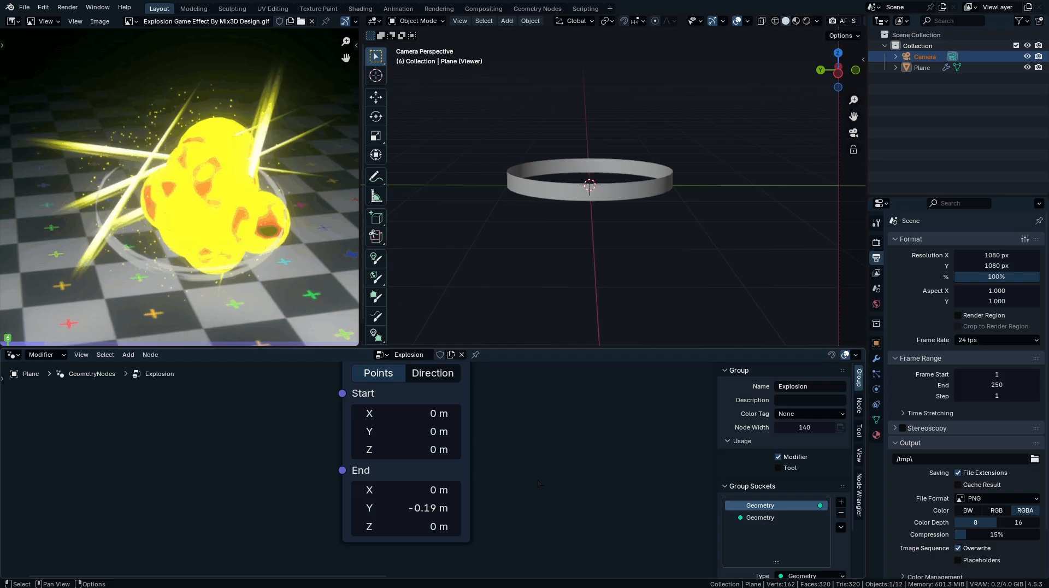
- Move the Viewer farther from Curve to Mesh and insert a Store Named Attribute node between them
scroll(567, 439, down, 5)
middle_drag(566, 439, 370, 526)
drag(410, 441, 590, 441)
middle_drag(297, 436, 494, 431)
key(Home)
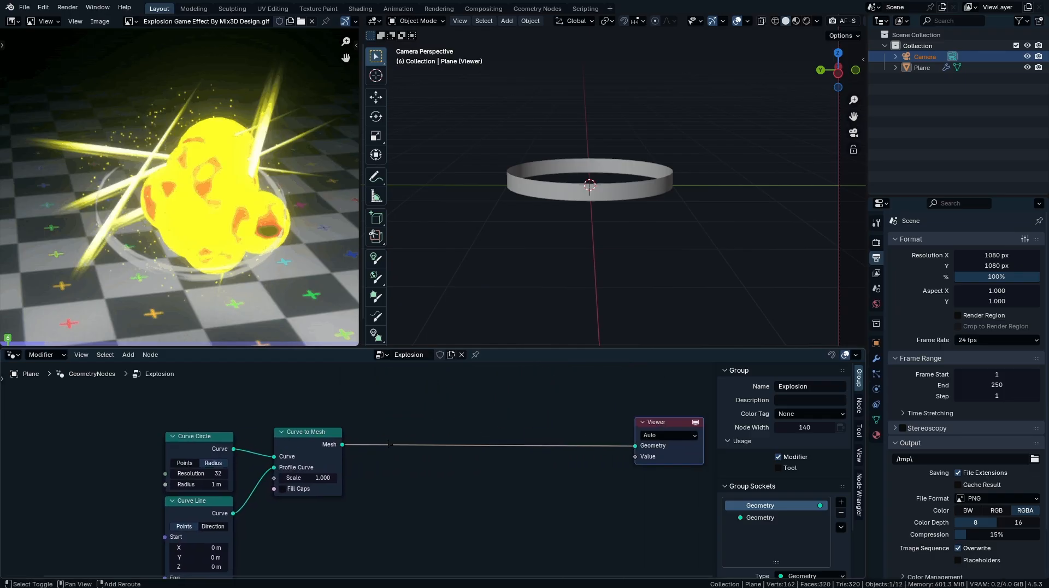
key(shift+a)
text(store name)
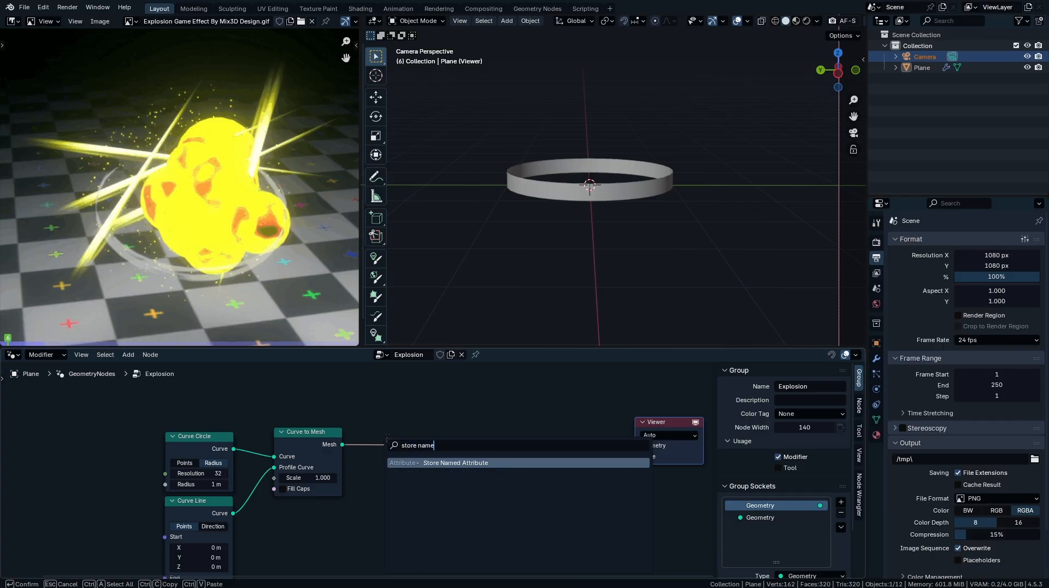
key(Return)
click(402, 424)
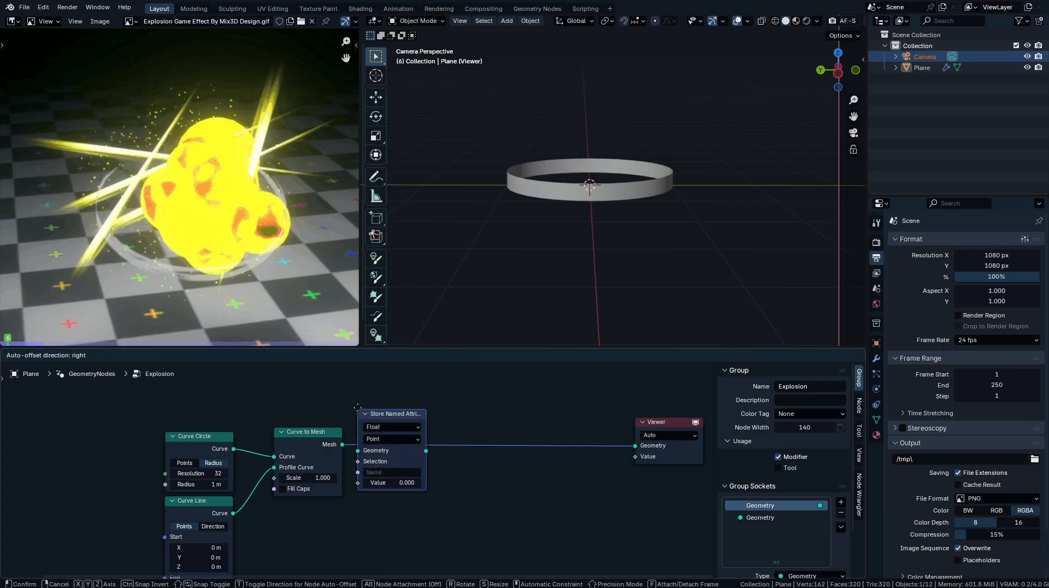
- Set the Store Named Attribute node's data type to Vector and its domain to Face Corner
scroll(402, 422, up, 3)
click(444, 413)
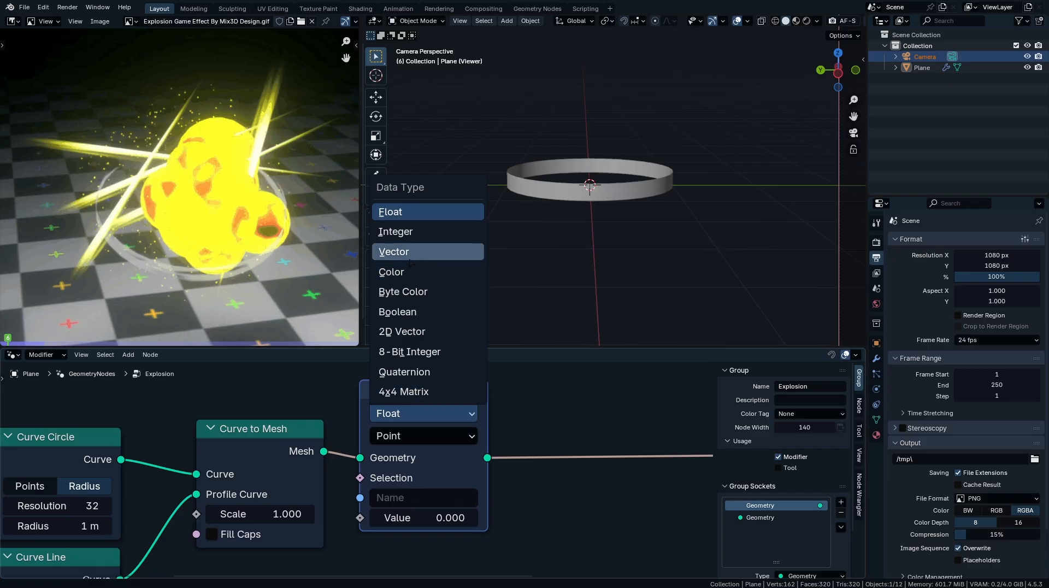
click(405, 251)
middle_drag(441, 449, 459, 403)
click(458, 392)
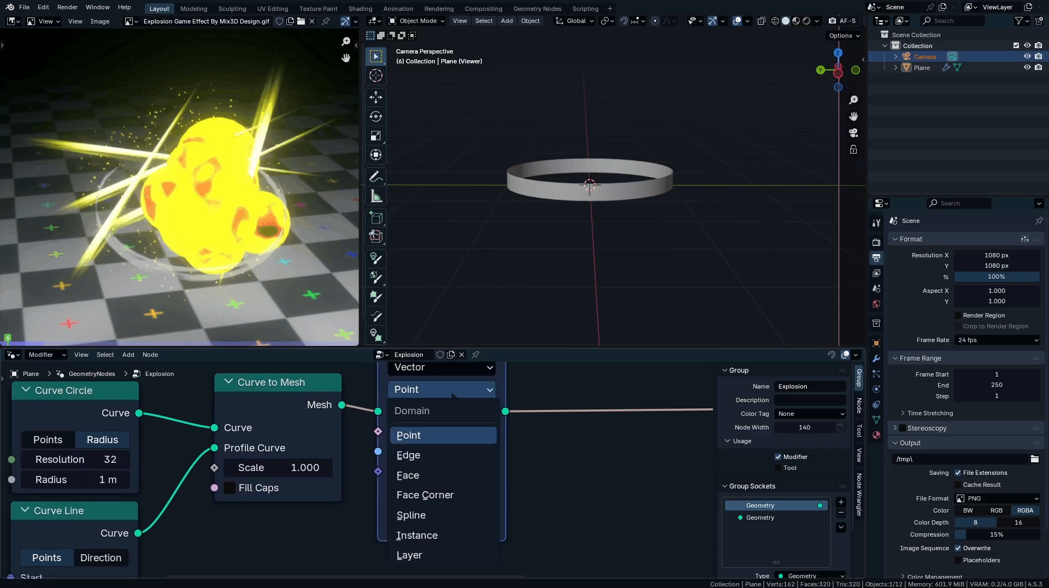
click(426, 495)
middle_drag(459, 507, 489, 558)
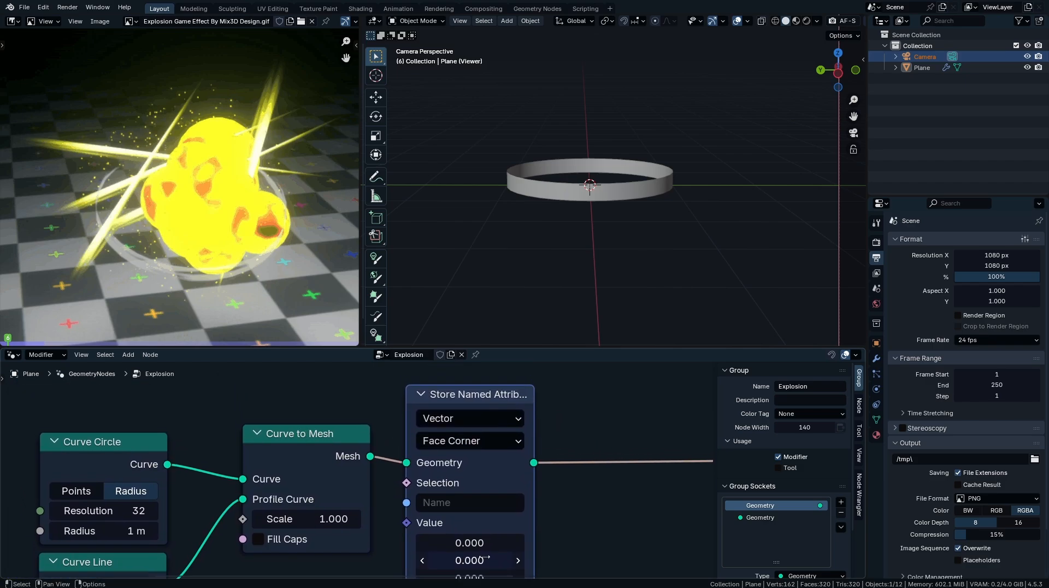
- Name the stored attribute UVMAPPP
middle_drag(489, 557, 524, 491)
click(498, 432)
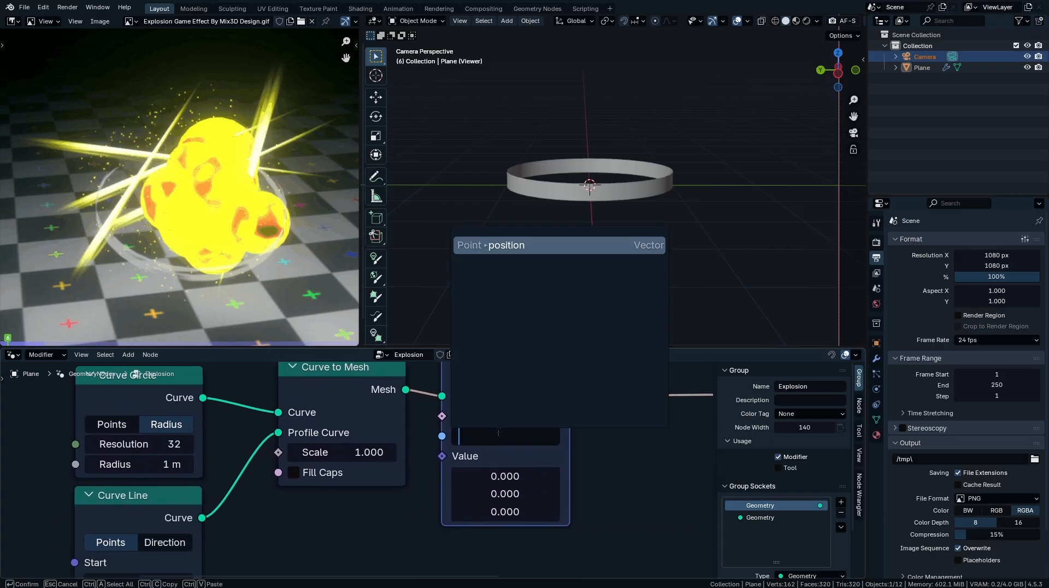
text(UVMAPP)
key(Return)
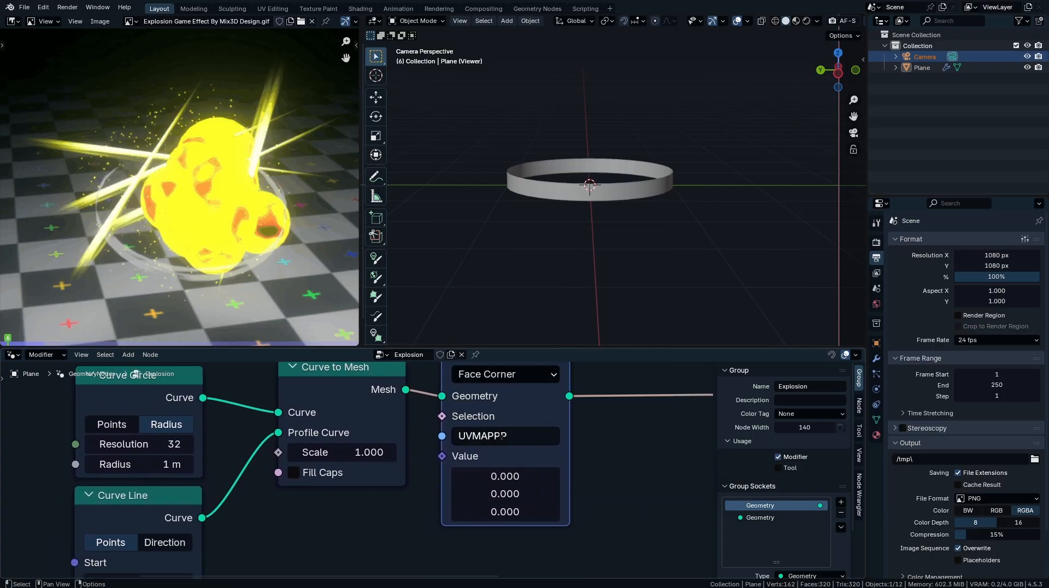
- Move Curve Circle farther from Curve to Mesh and insert a Capture Attribute node between them
scroll(547, 445, down, 1)
middle_drag(518, 452, 565, 470)
middle_drag(383, 467, 582, 498)
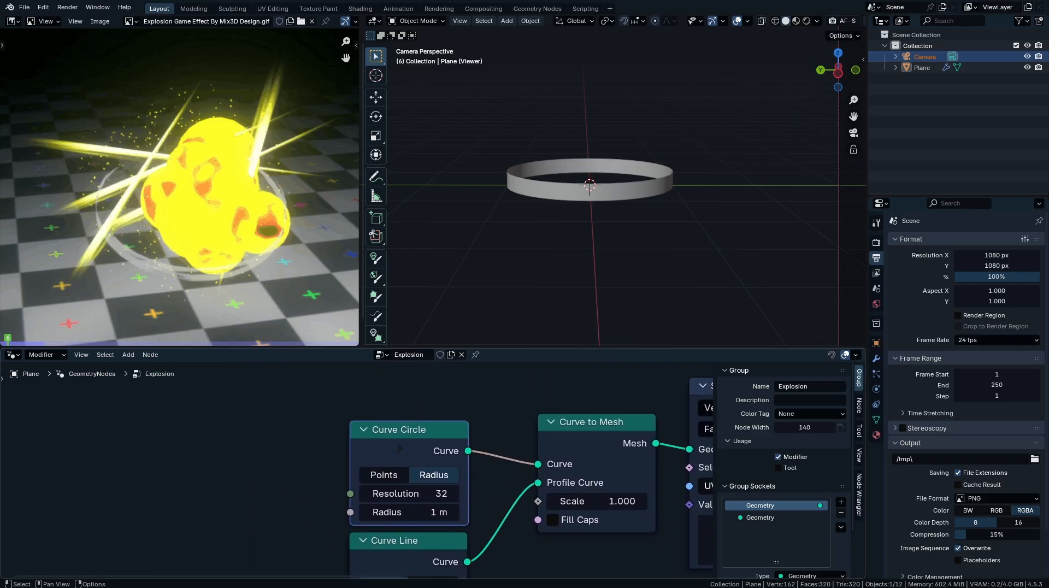
drag(437, 437, 275, 433)
key(shift+a)
text(cap)
key(Return)
click(410, 416)
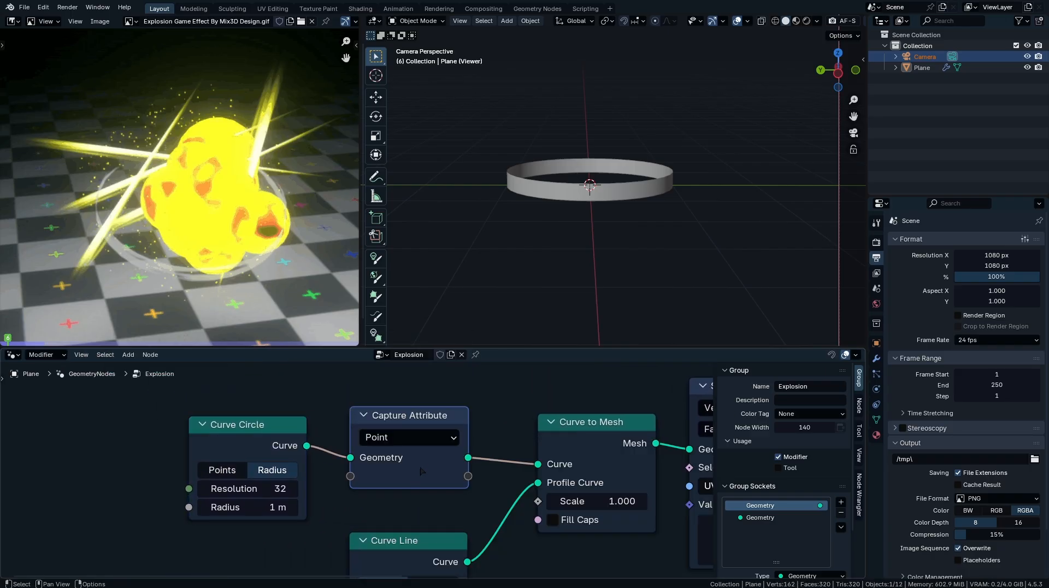
mouse_move(410, 416)
mouse_down()
mouse_move(446, 417)
mouse_move(416, 417)
mouse_up()
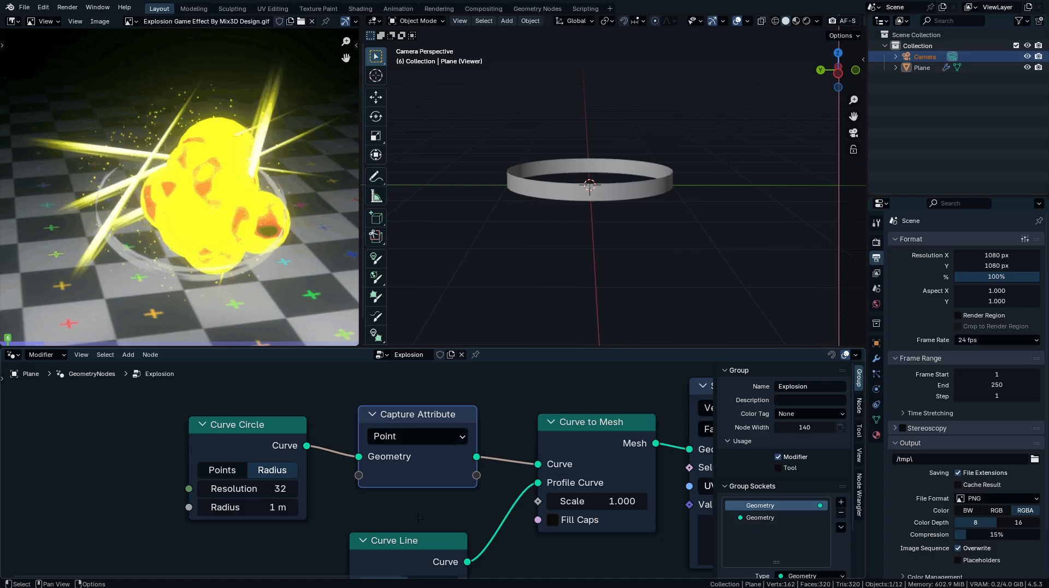
- Add an Index node below Curve Circle and connect it to the Capture Attribute node as a captured value
middle_drag(412, 526, 487, 468)
key(shift+a)
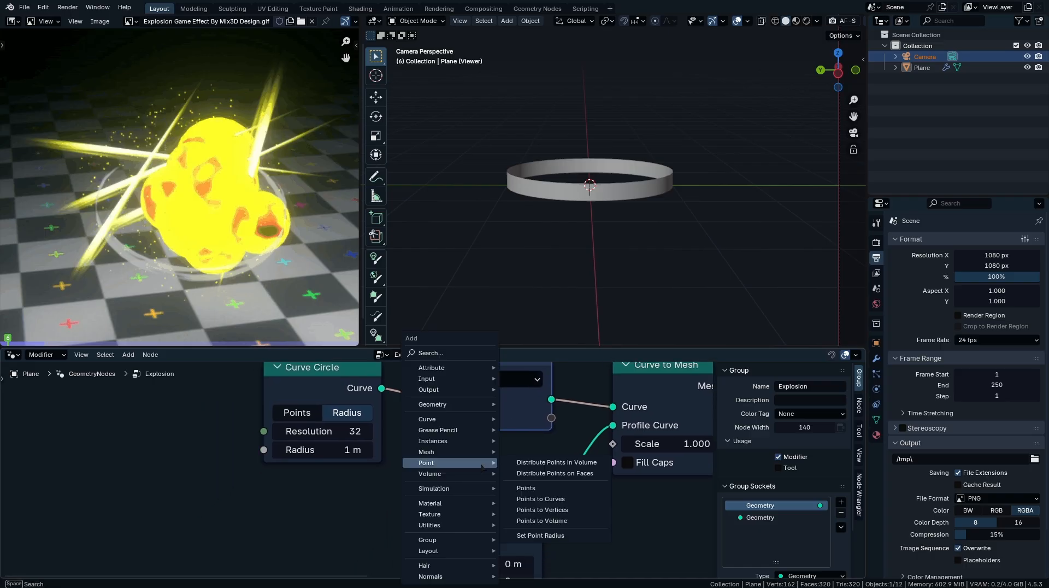
text(inde)
key(Return)
click(386, 498)
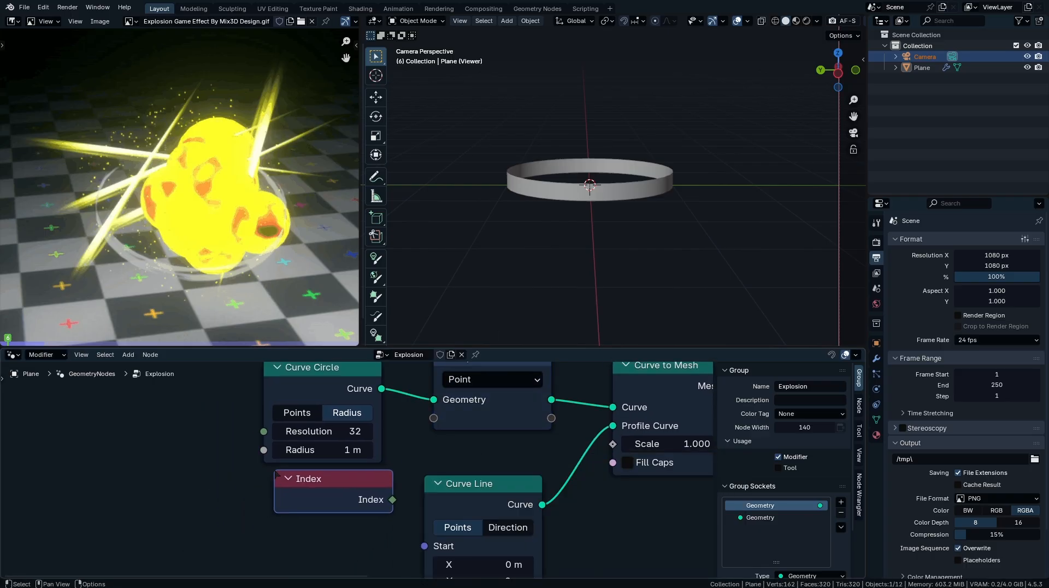
drag(393, 500, 434, 419)
key(Escape)
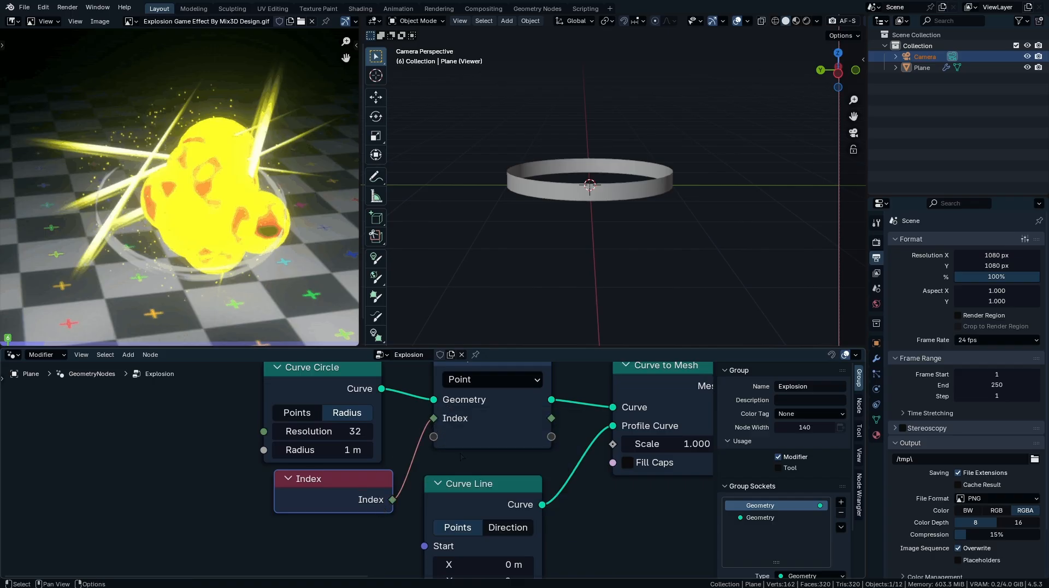
- Add a UV Unwrap node below Store Named Attribute, keeping its method on Angle Based
middle_drag(672, 502, 331, 483)
scroll(350, 487, down, 1)
key(shift+a)
text(uv)
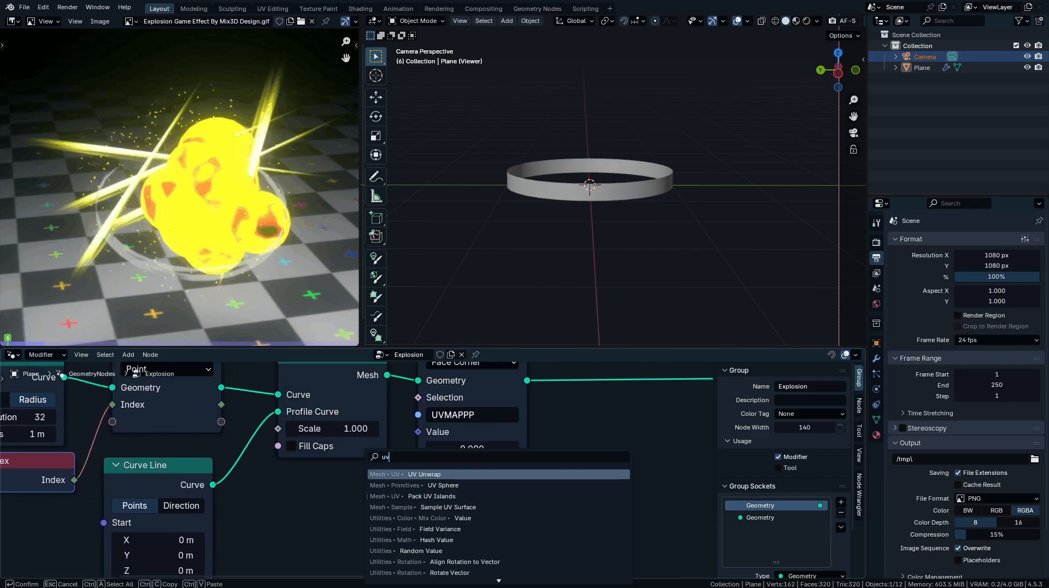
text( u)
key(Return)
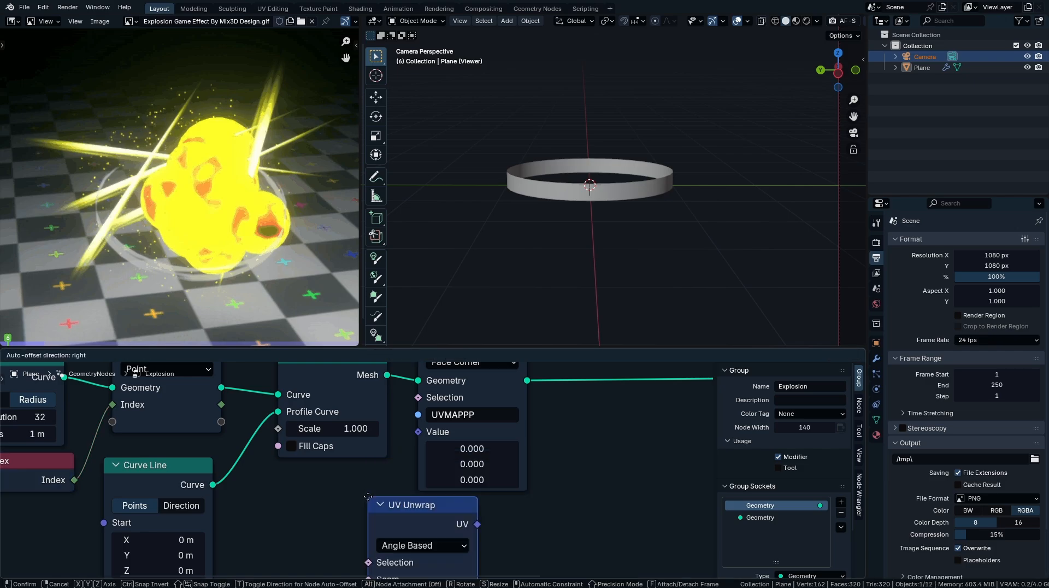
click(408, 505)
middle_drag(409, 505, 384, 433)
click(436, 483)
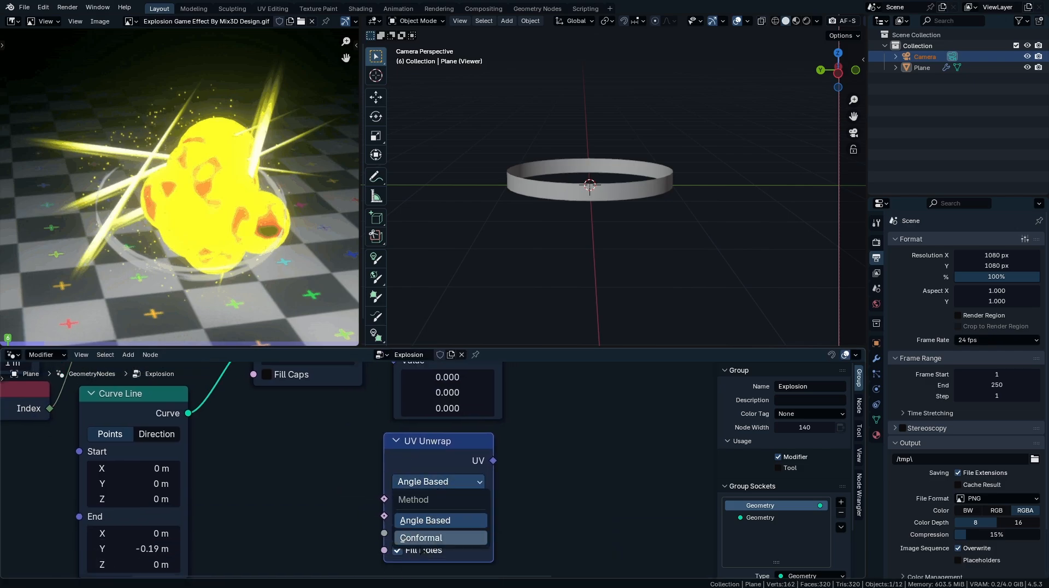
click(424, 520)
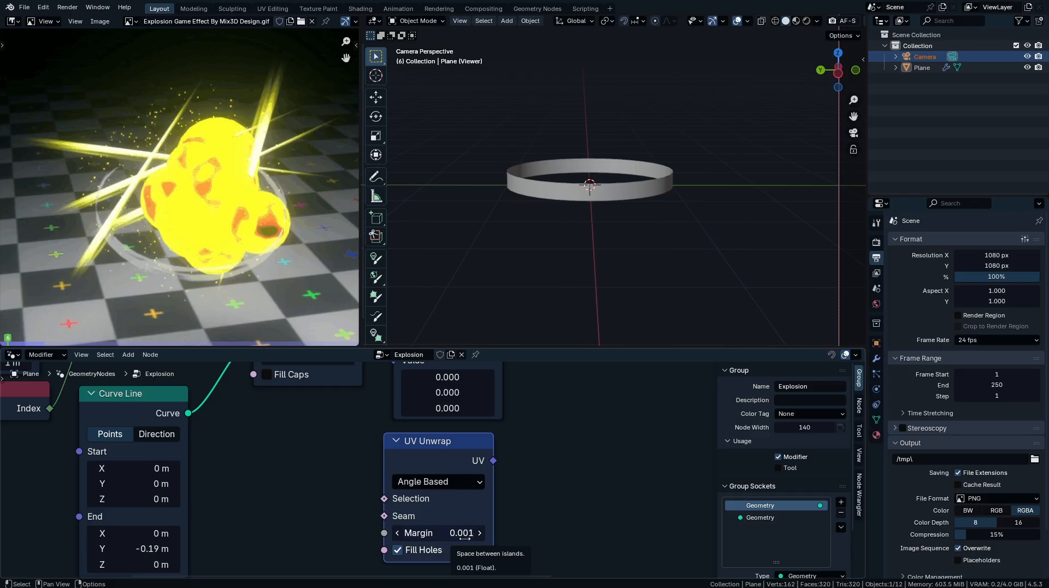
- Add a Compare node between Curve Line and UV Unwrap and feed the captured Index into its A input
scroll(464, 538, down, 3)
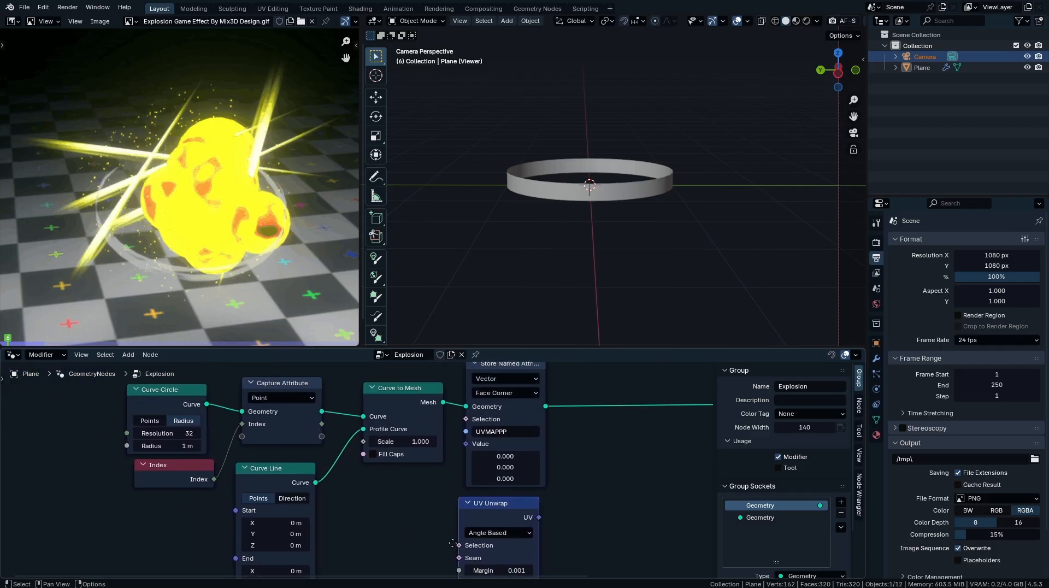
middle_drag(453, 543, 439, 499)
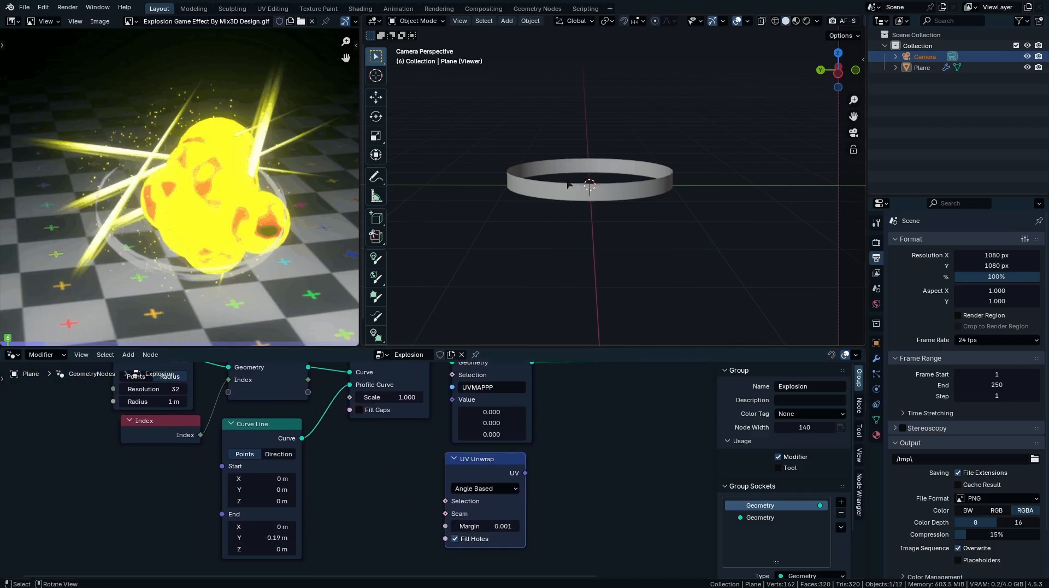
scroll(585, 196, up, 4)
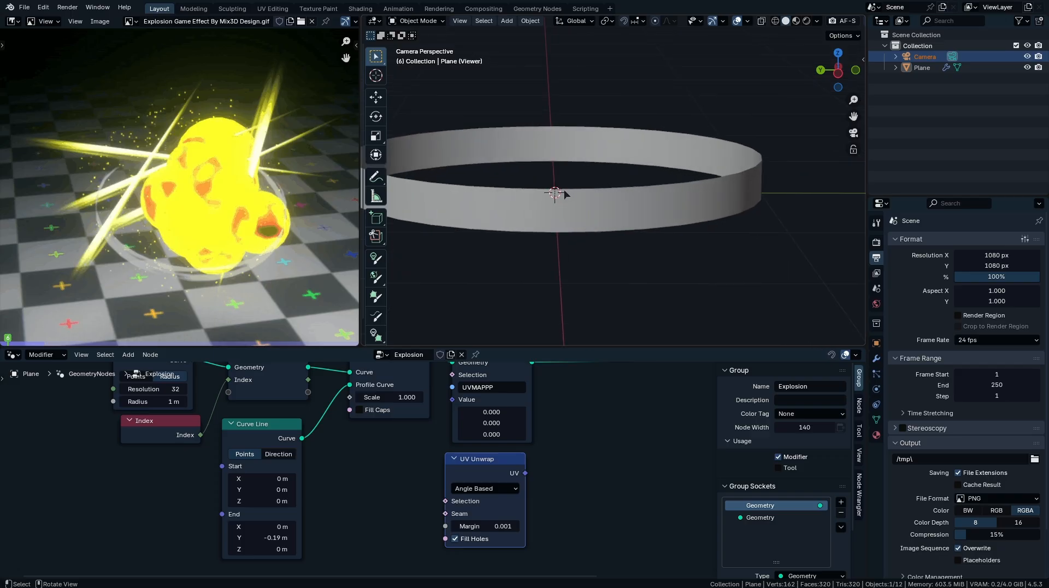
middle_drag(317, 433, 384, 485)
key(shift+a)
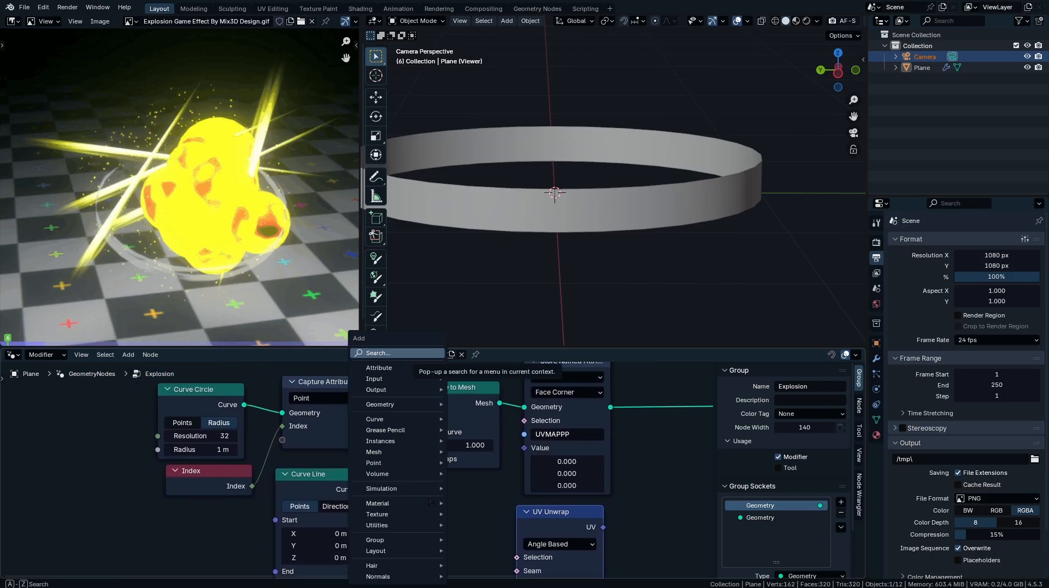
text(compare)
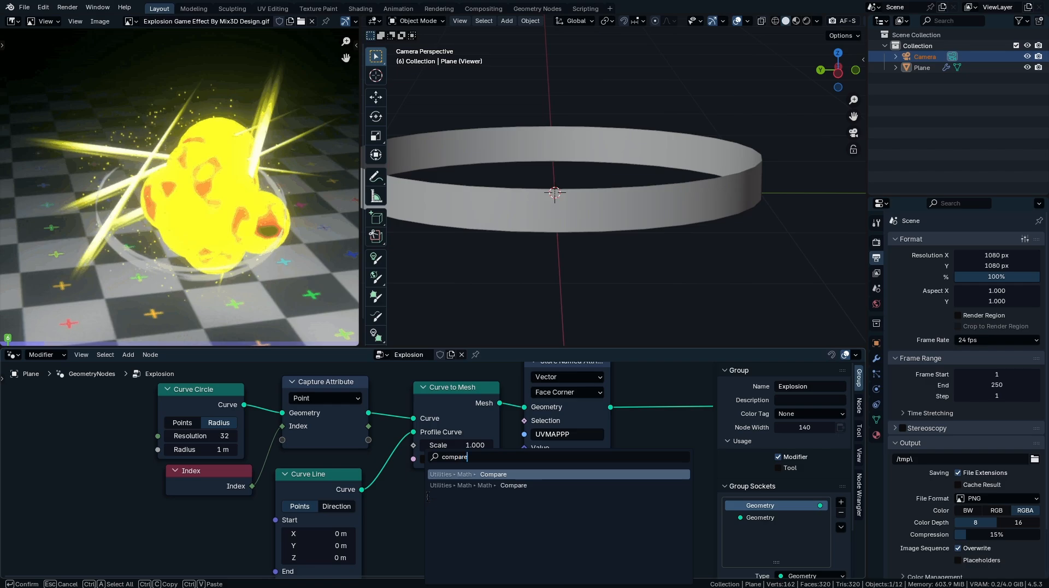
key(Return)
click(406, 498)
middle_drag(407, 498, 414, 460)
drag(376, 388, 413, 523)
scroll(419, 537, up, 4)
middle_drag(464, 562, 447, 502)
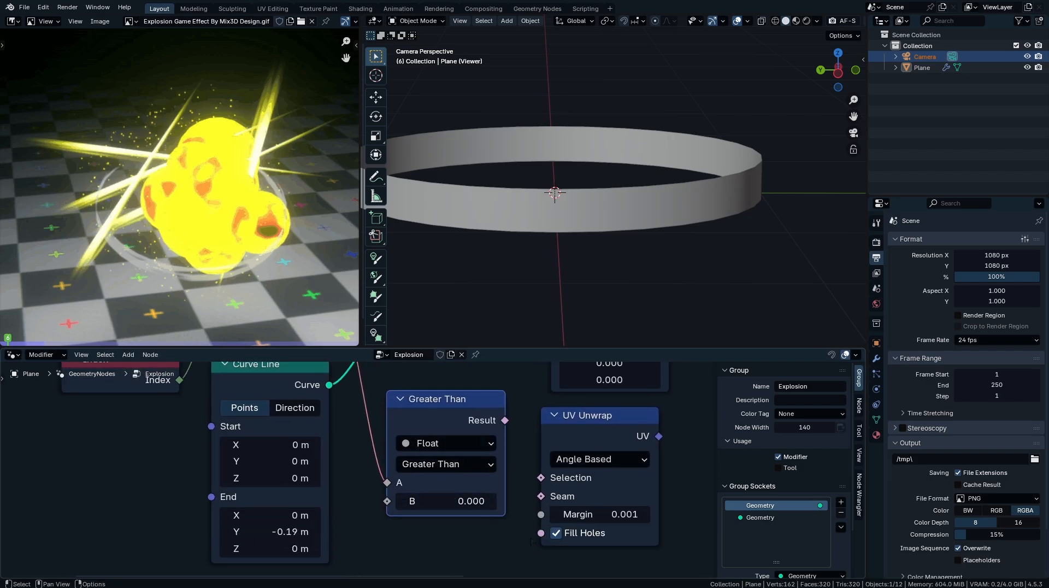
- Connect the Compare node's Result to UV Unwrap's Seam input and set the comparison to Equal
drag(507, 421, 541, 496)
click(447, 469)
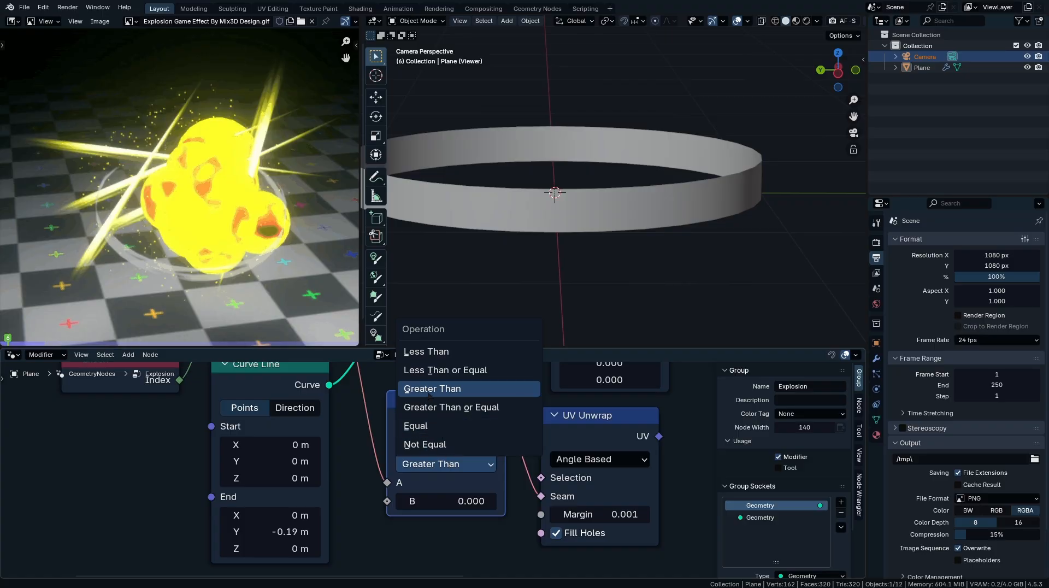
click(431, 425)
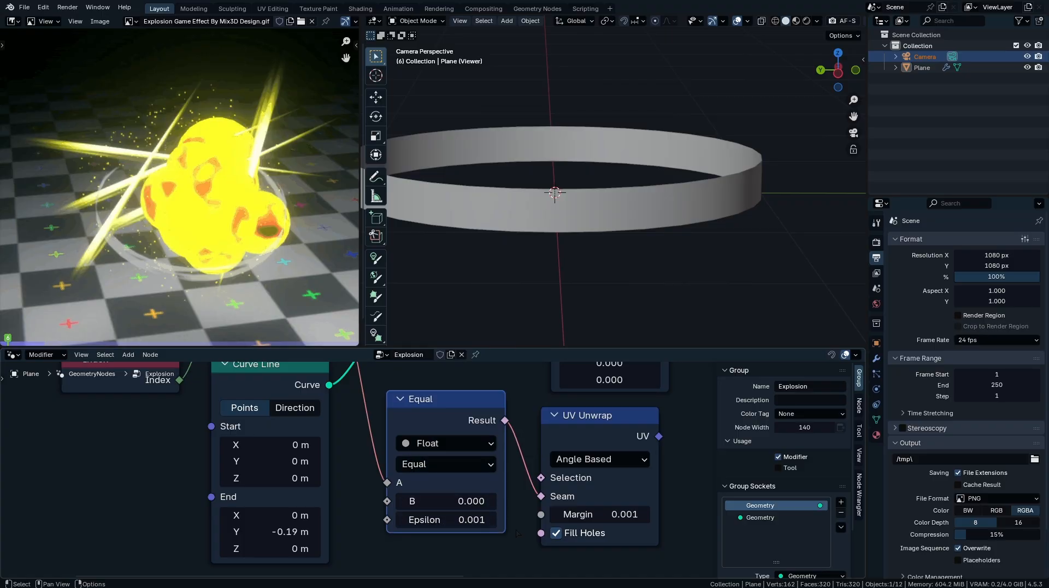
- Connect UV Unwrap's UV output to the Value input of Store Named Attribute
middle_drag(676, 444, 539, 514)
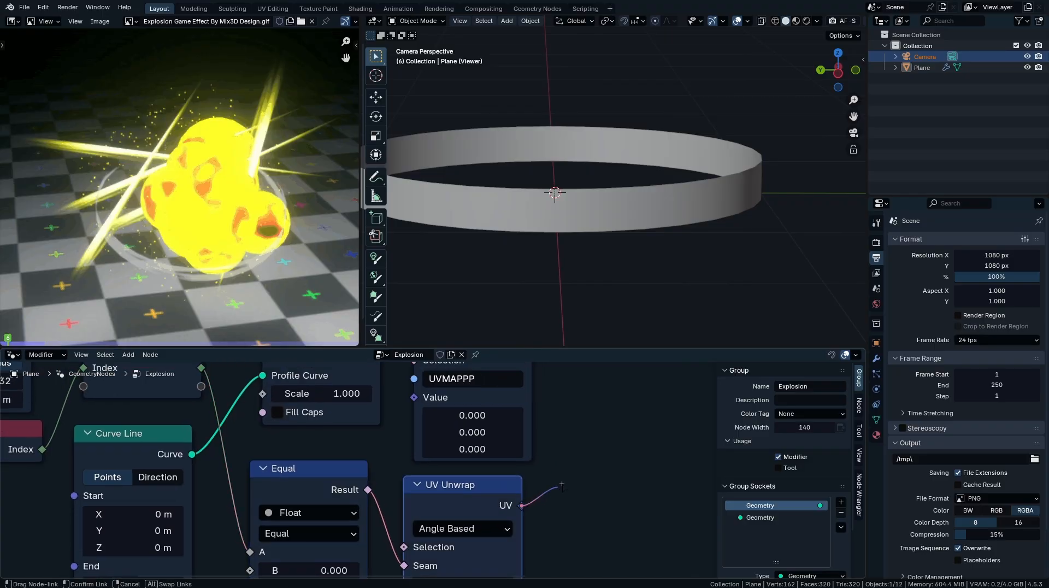
drag(422, 411, 420, 407)
middle_drag(420, 408, 473, 449)
scroll(437, 469, down, 9)
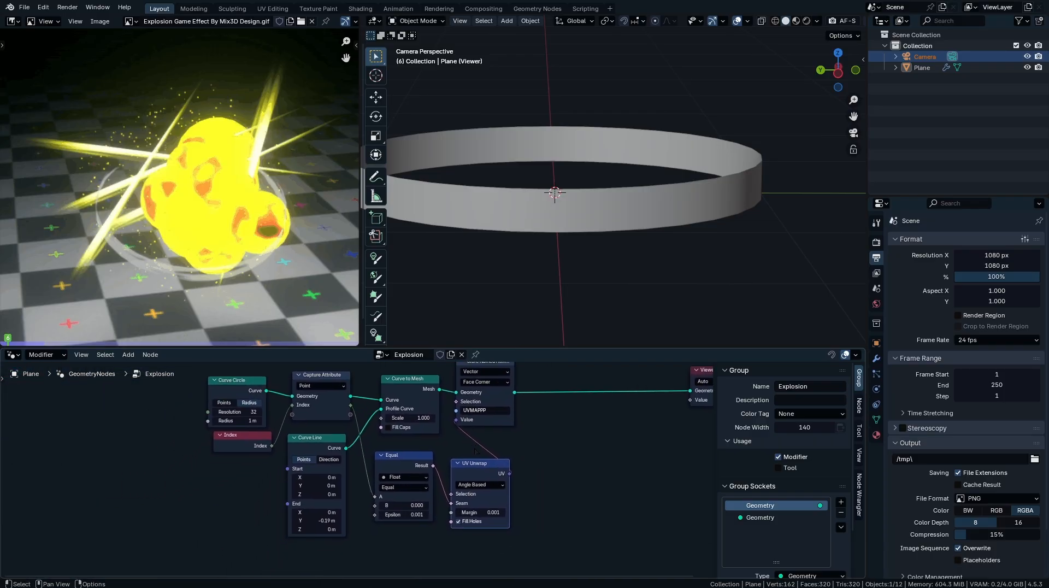
- Insert a Set Material node between Store Named Attribute and the Viewer
click(13, 355)
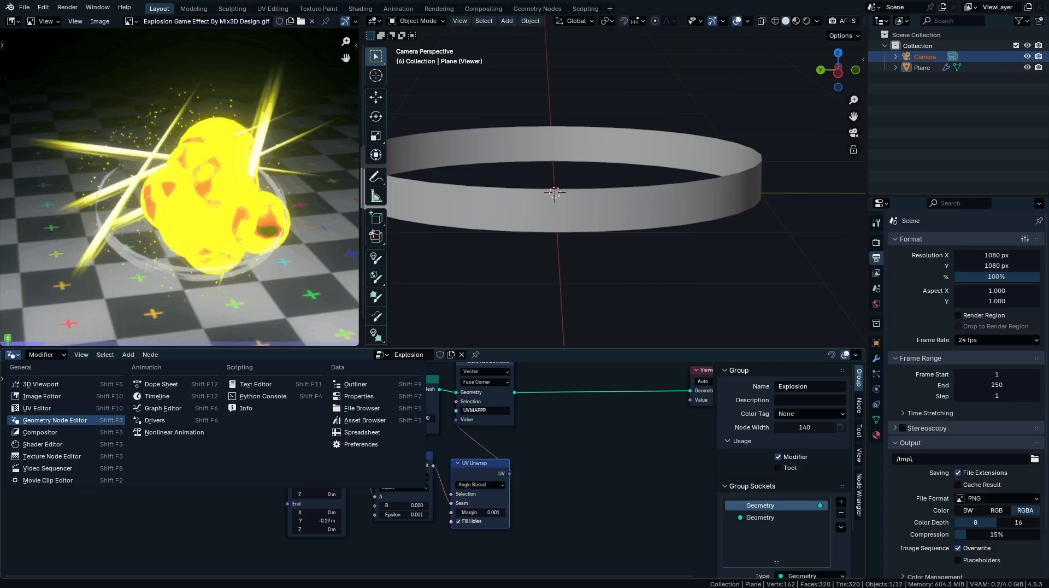
middle_drag(605, 375, 373, 502)
key(shift+a)
text(se)
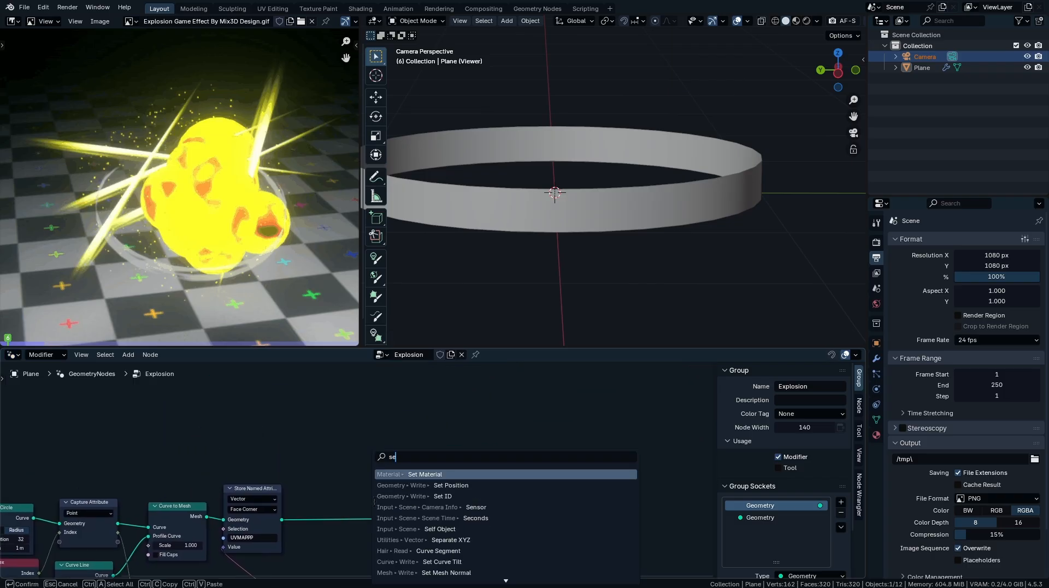
key(Return)
click(328, 511)
- Assign the material named Material in the Set Material node
scroll(458, 448, up, 2)
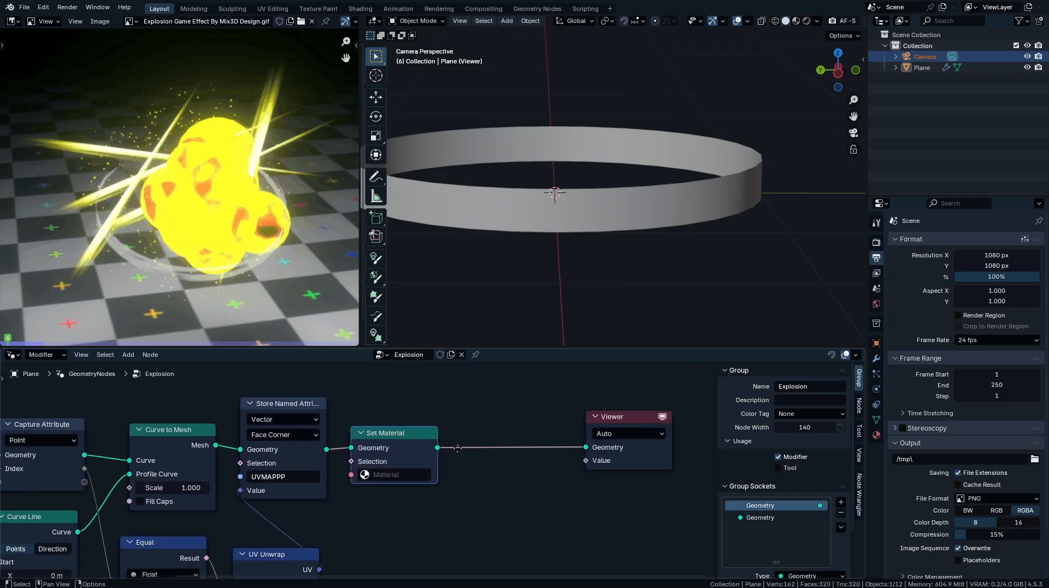
scroll(458, 448, up, 2)
click(383, 472)
click(377, 311)
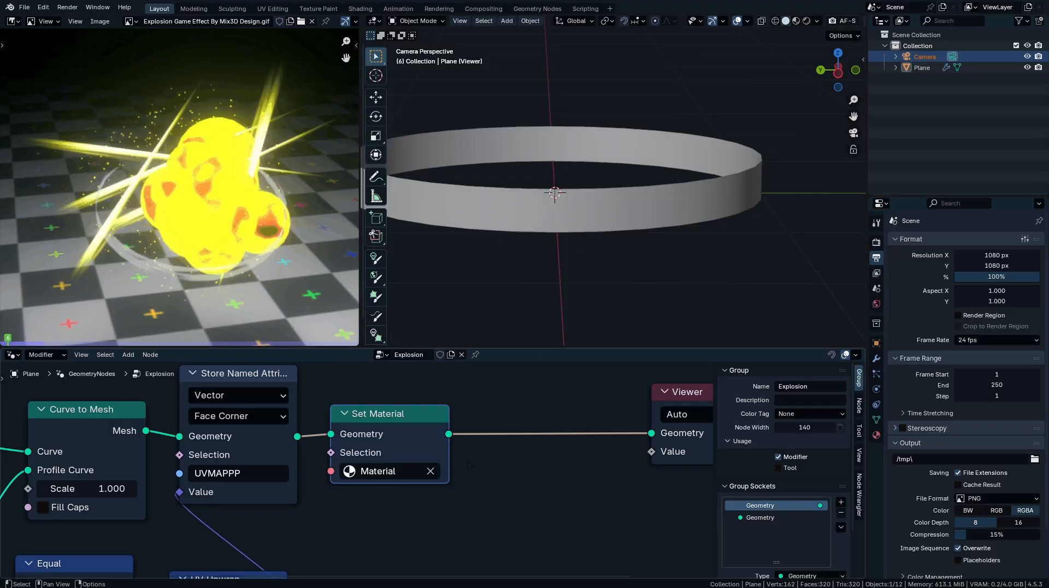
- Add a Group Output node, connect Set Material's geometry to it, and delete the Viewer node
middle_drag(469, 465, 327, 518)
key(shift+a)
text(g)
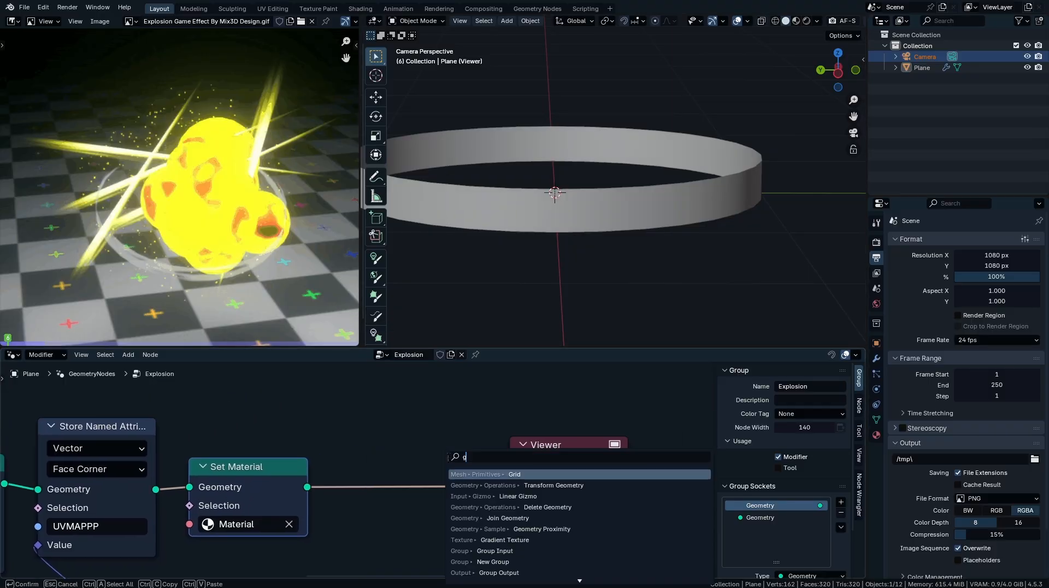
text(ro)
drag(510, 486, 404, 464)
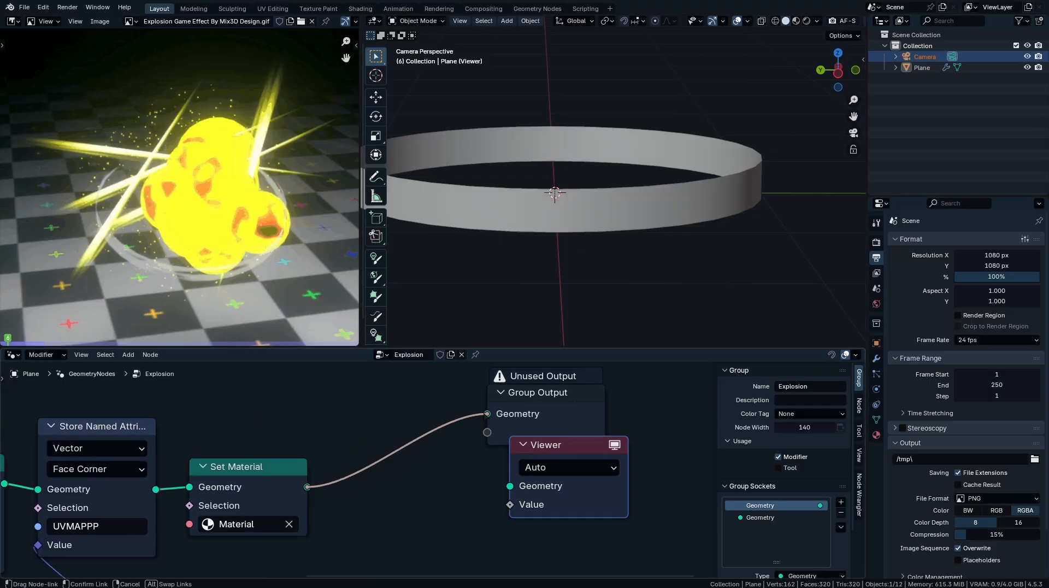
drag(486, 416, 401, 457)
click(519, 457)
key(x)
- Delete the unused Group Output node connected to the Big Spheres frame
scroll(502, 457, down, 15)
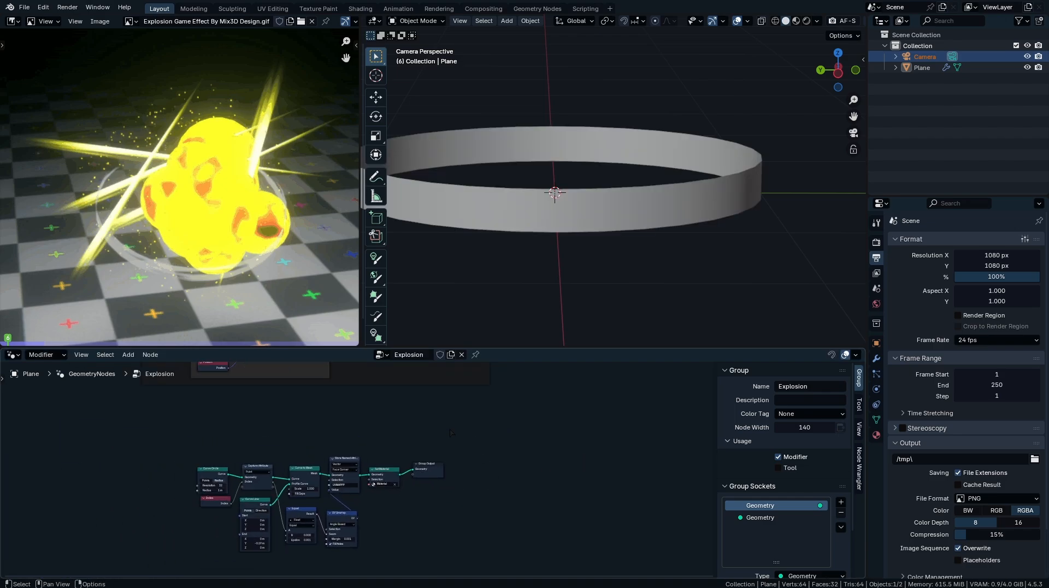
mouse_move(484, 514)
middle_down()
mouse_move(506, 437)
mouse_move(498, 508)
mouse_move(484, 465)
mouse_move(481, 511)
middle_up()
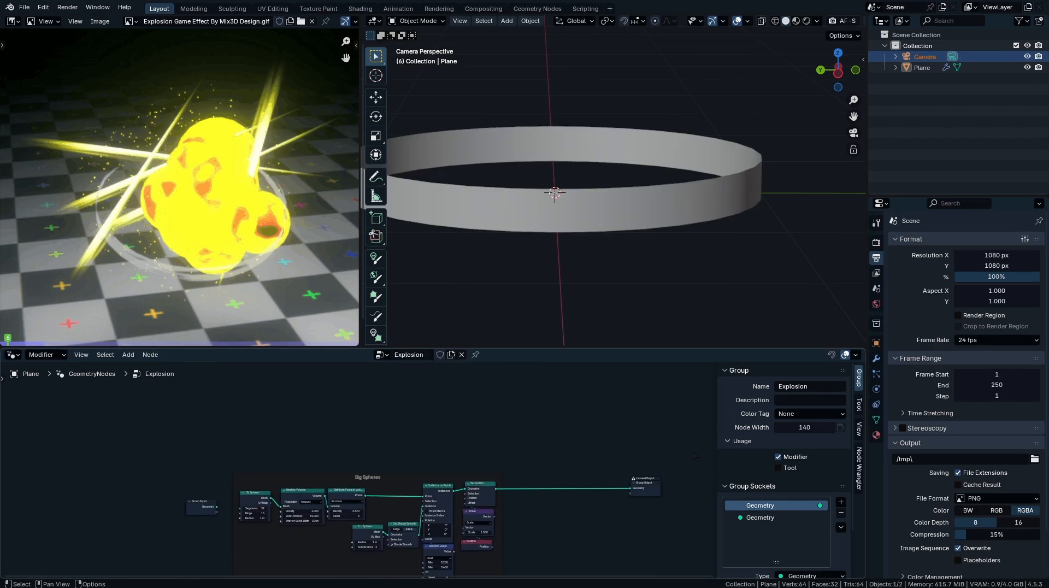
drag(693, 452, 622, 518)
key(x)
middle_drag(437, 508, 516, 481)
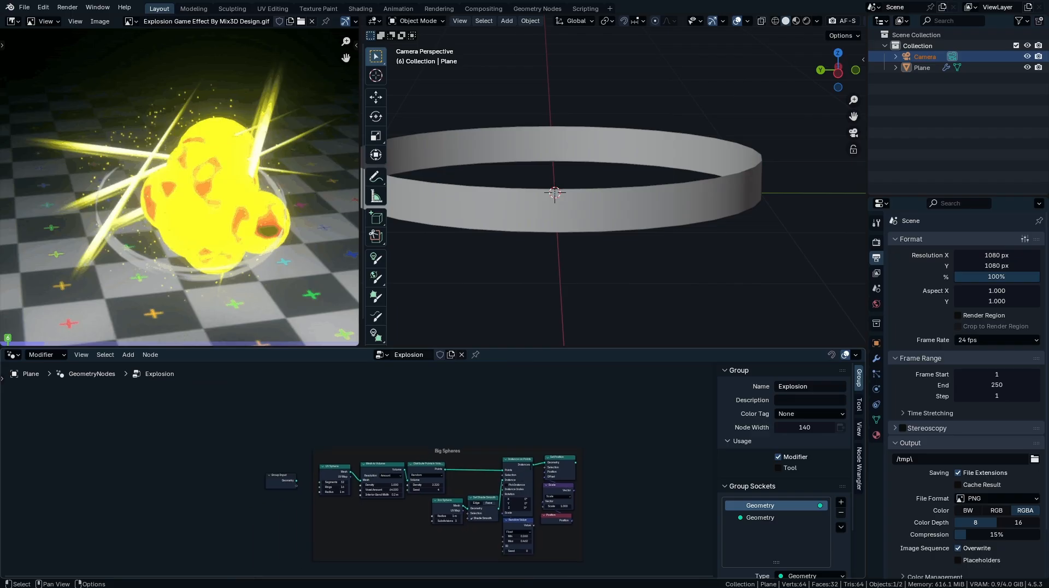
middle_drag(582, 471, 585, 447)
middle_drag(475, 532, 474, 463)
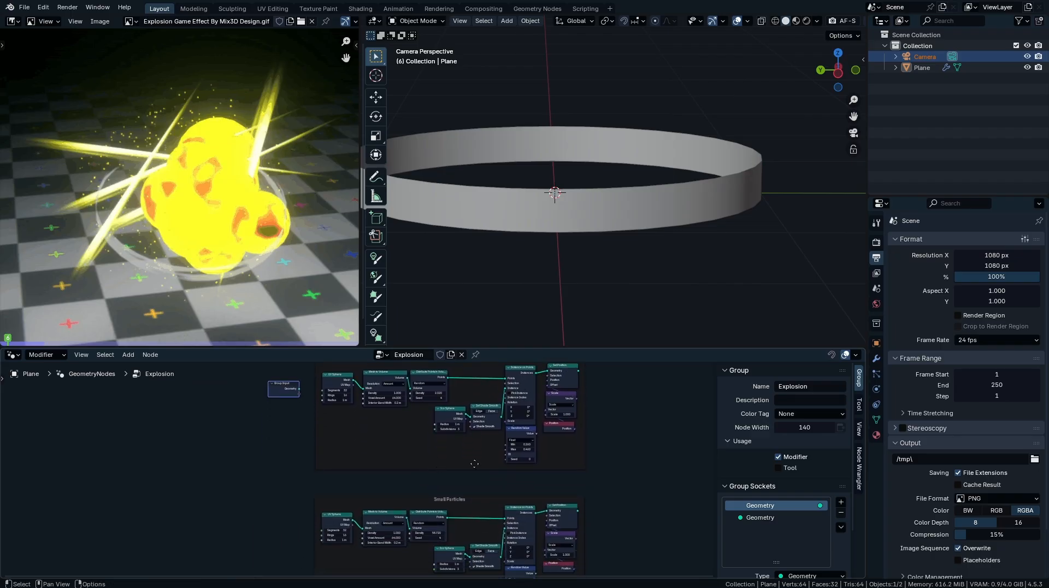
- Open the existing material named Material in the Shader Editor and switch the viewport to Material Preview shading
ctrl+middle_drag(557, 460, 519, 393)
ctrl+middle_drag(514, 481, 547, 426)
middle_drag(569, 447, 492, 464)
drag(567, 432, 586, 445)
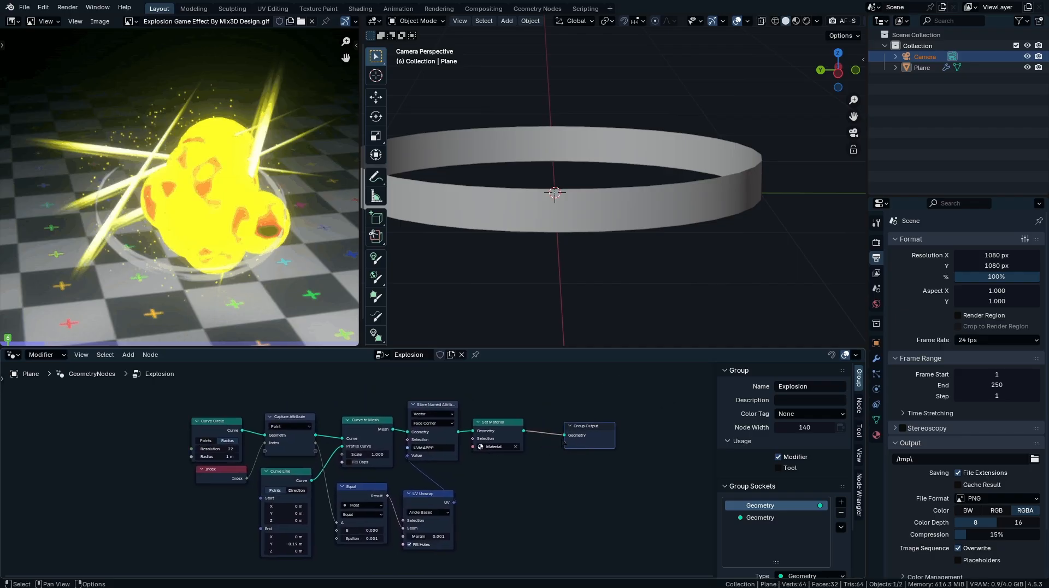
click(13, 355)
click(38, 445)
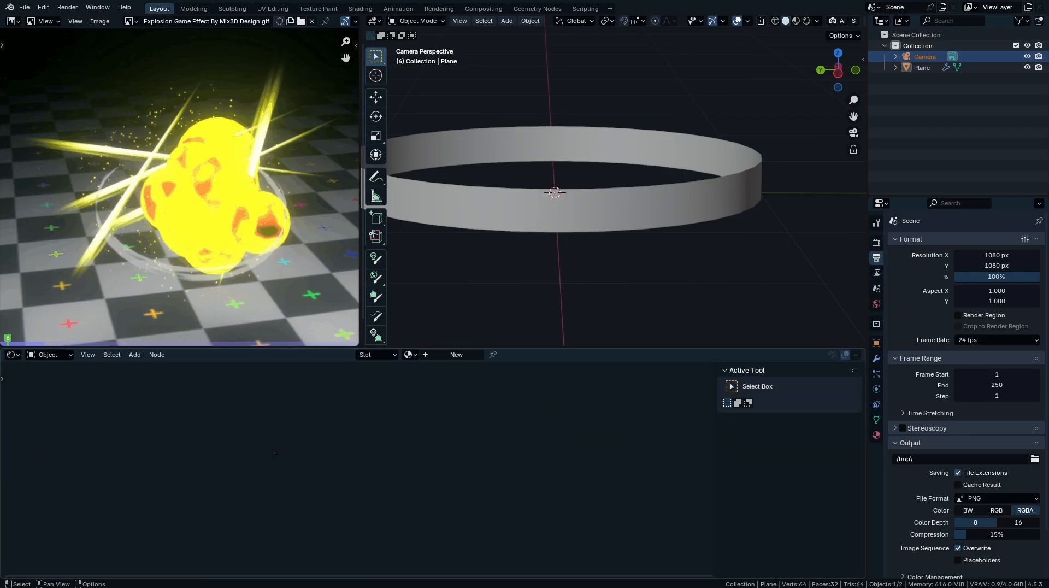
click(410, 356)
click(431, 368)
key(z)
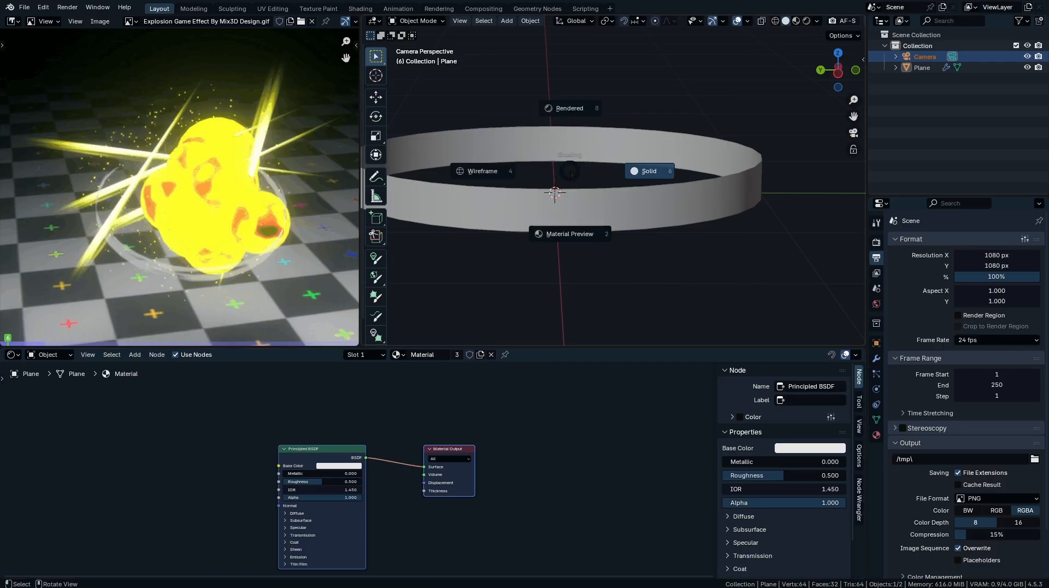
click(570, 260)
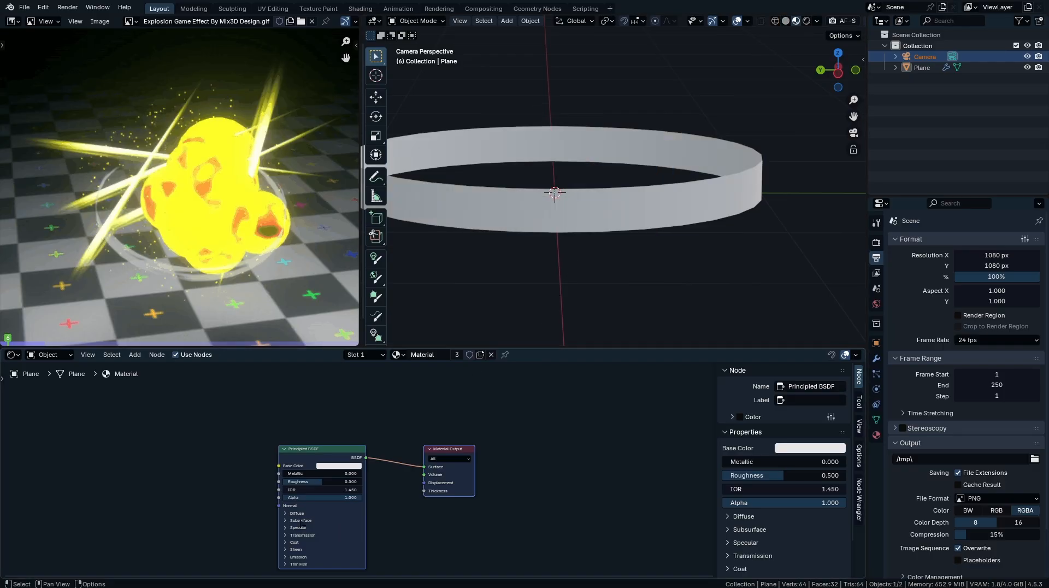
- Add an Image Texture node holding a new generated 1024 px image of type UV Grid
middle_drag(282, 502, 445, 474)
scroll(426, 470, up, 8)
key(shift+a)
mouse_move(374, 458)
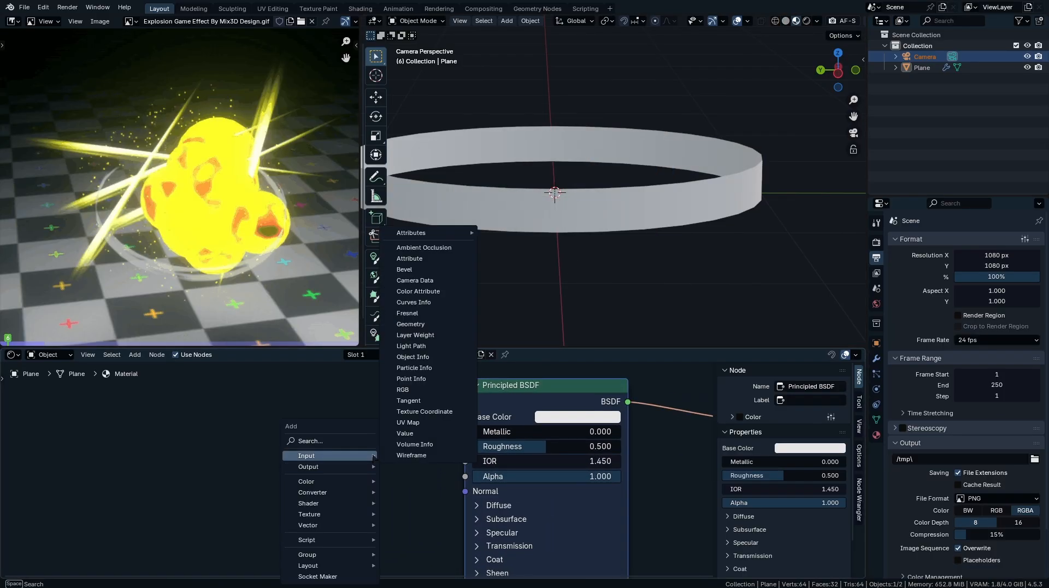
text(imag)
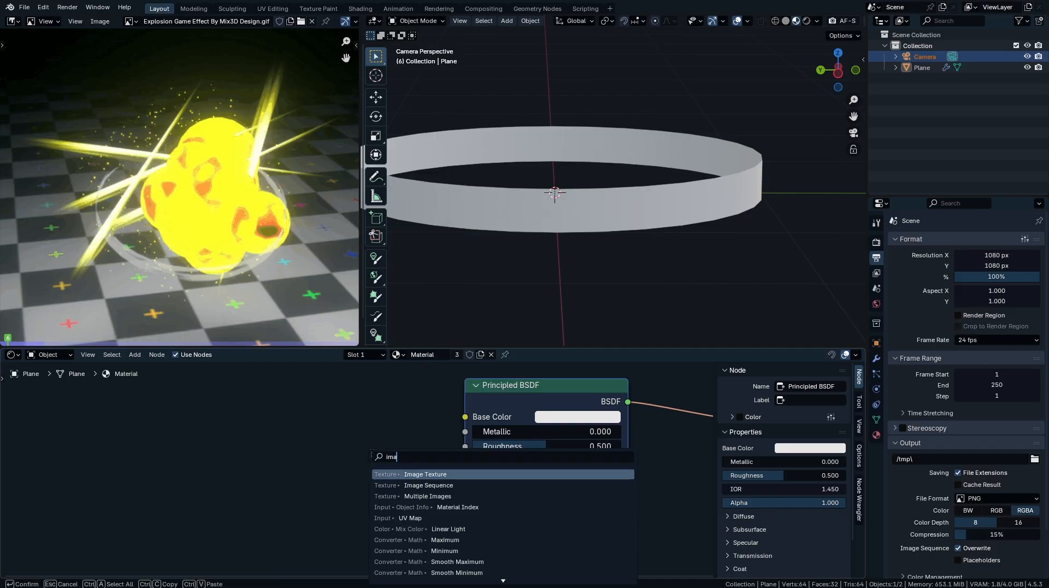
key(Return)
click(177, 387)
click(225, 440)
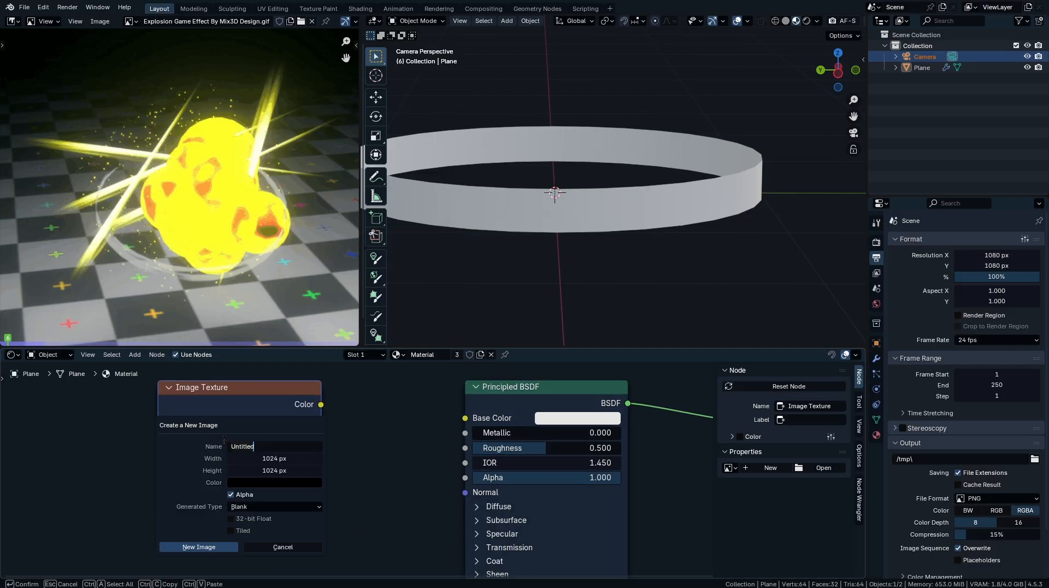
click(266, 509)
click(262, 529)
click(199, 547)
drag(349, 416, 383, 416)
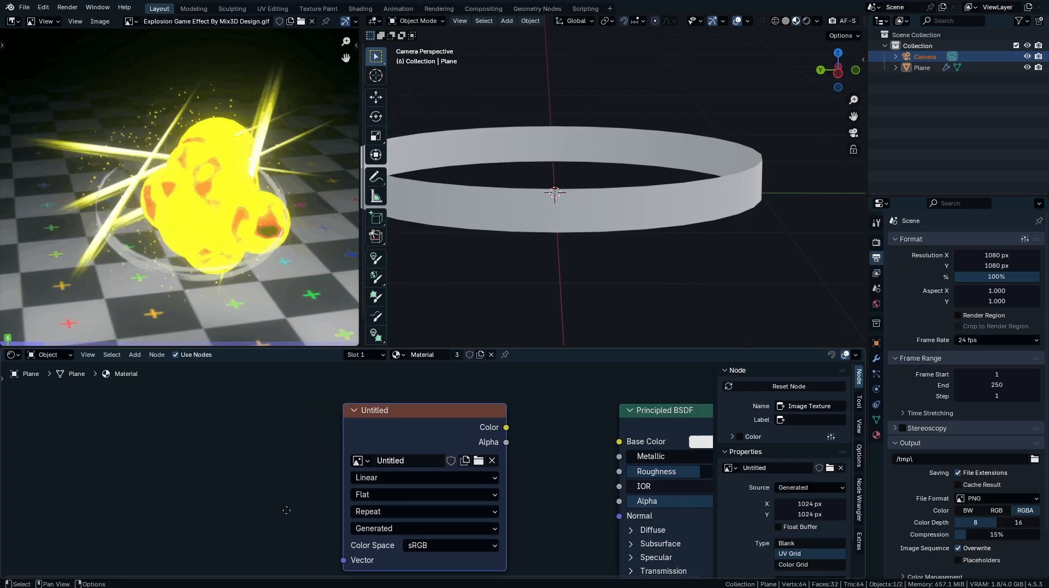
middle_drag(259, 492, 382, 439)
key(shift+a)
text(uv map)
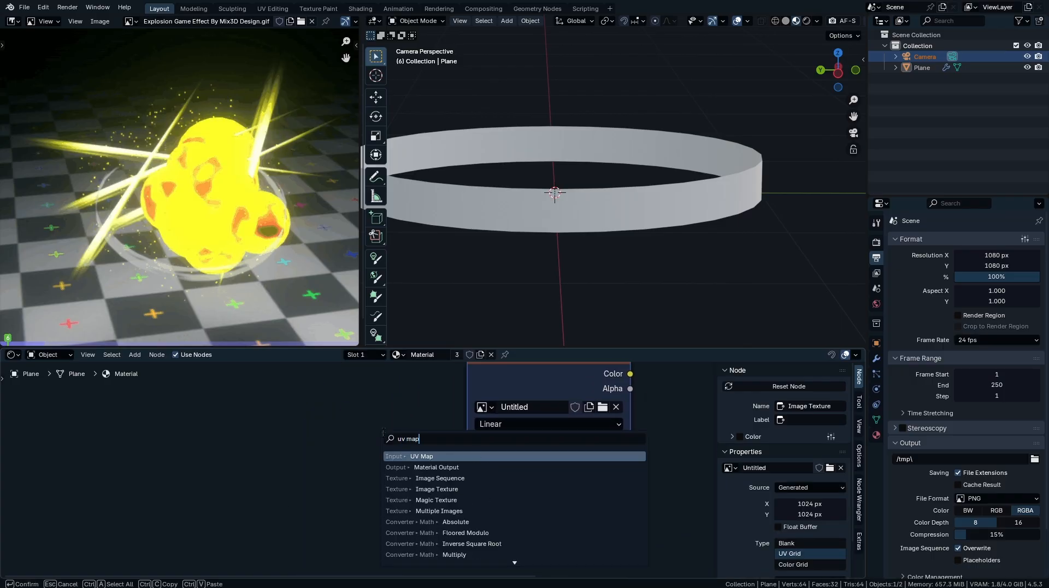
key(Return)
key(Escape)
- Add an Attribute node with the name UVMAPPP and connect its Vector output to the Image Texture's Vector input
key(shift+a)
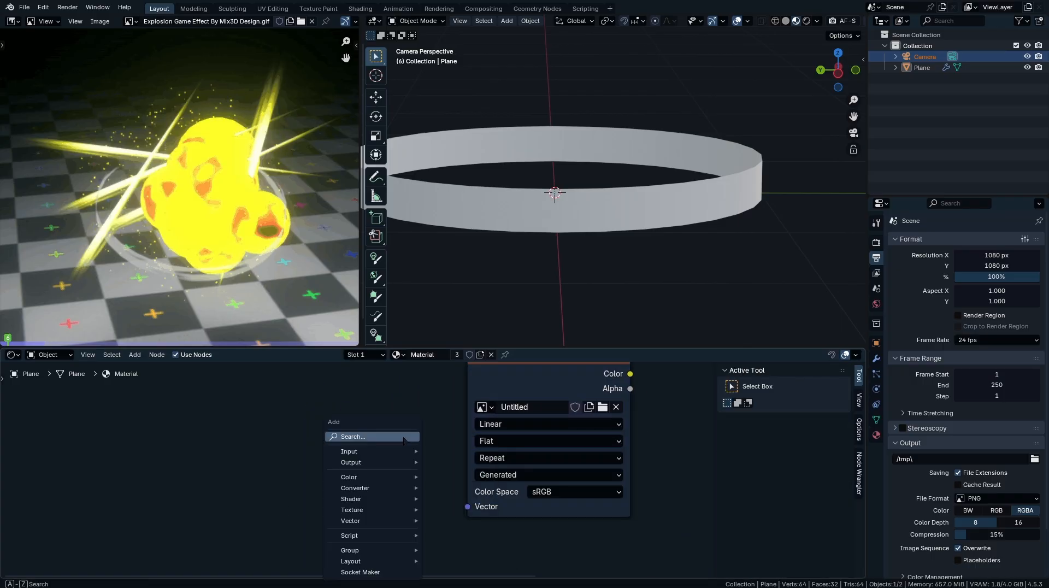
text(attribute)
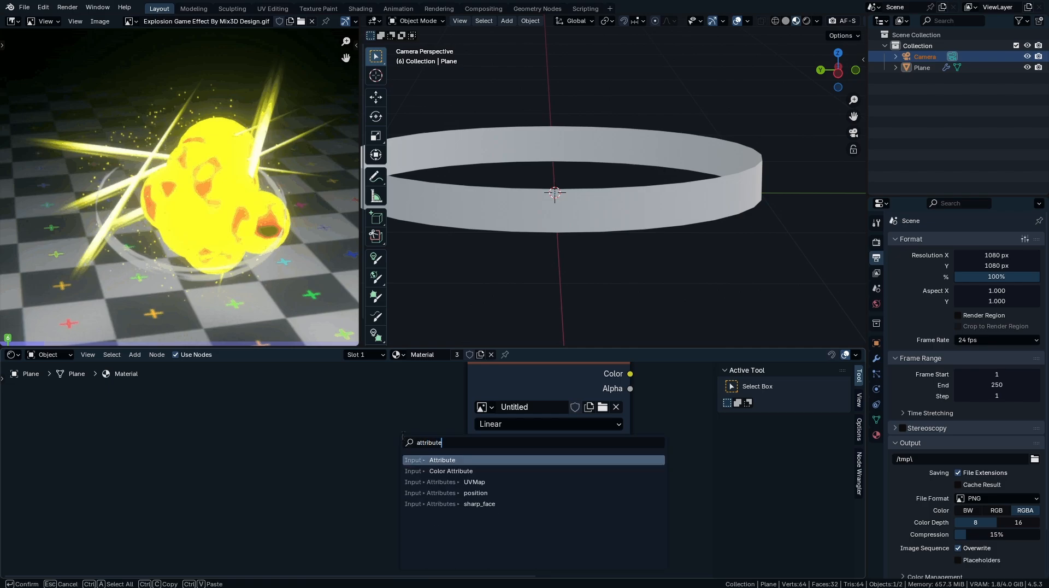
key(Return)
click(322, 488)
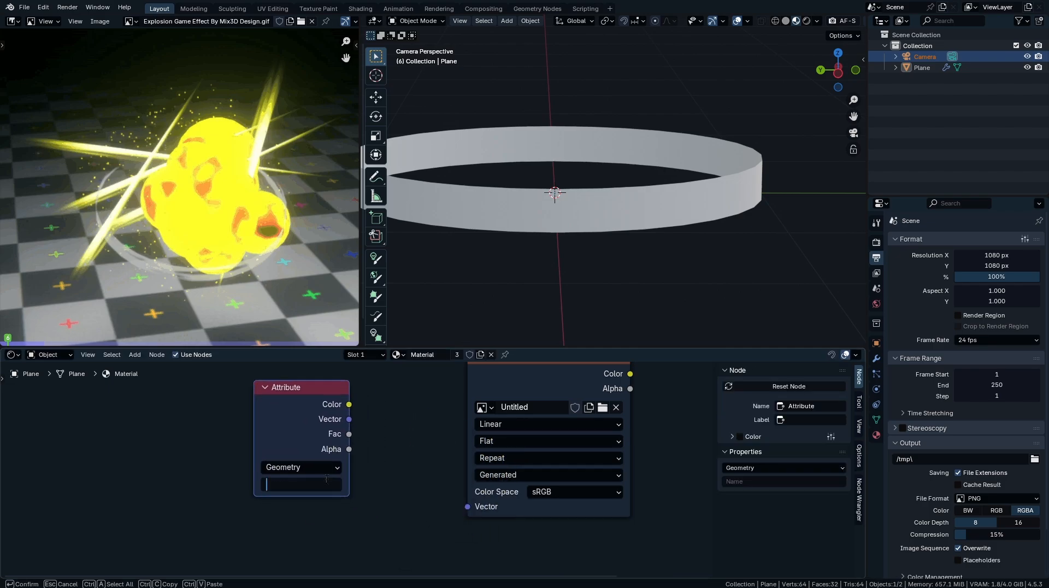
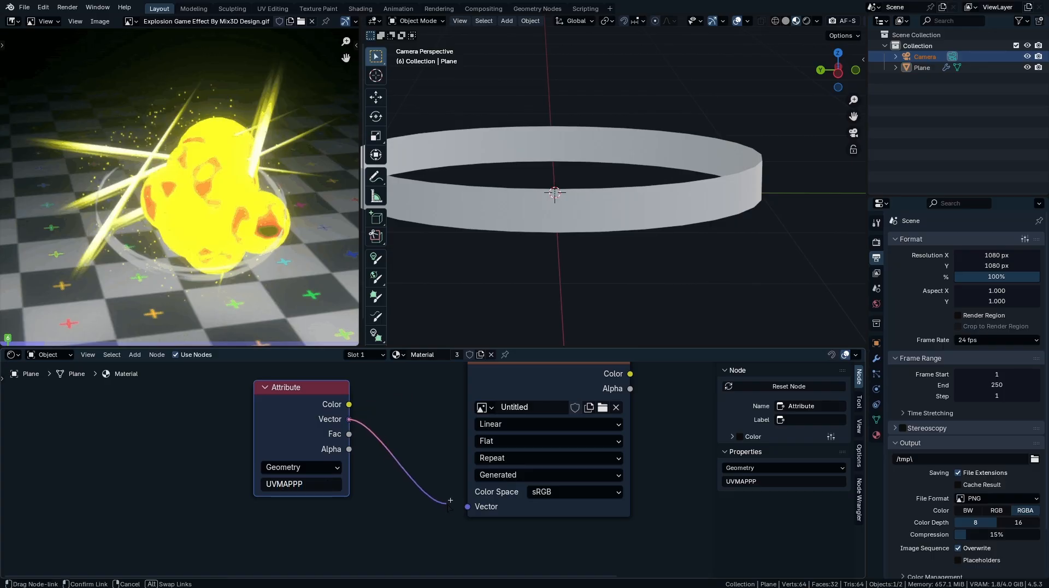
- Preview the UV grid Image Texture directly on the ring, and switch the node editor back to geometry nodes
middle_drag(525, 473, 327, 555)
ctrl+shift+click(364, 445)
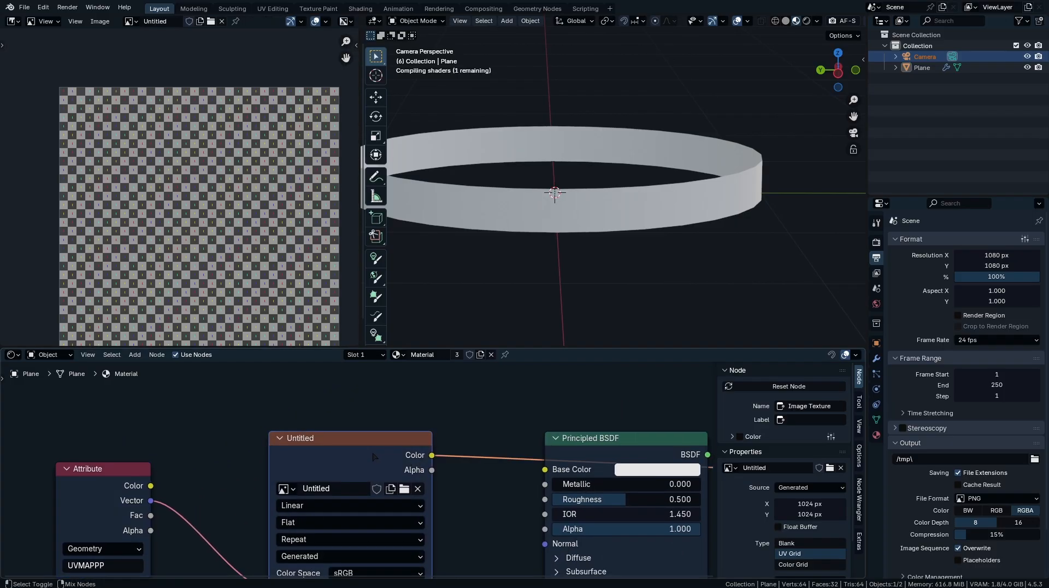
middle_drag(525, 189, 591, 204)
key(KP_0)
scroll(590, 203, up, 1)
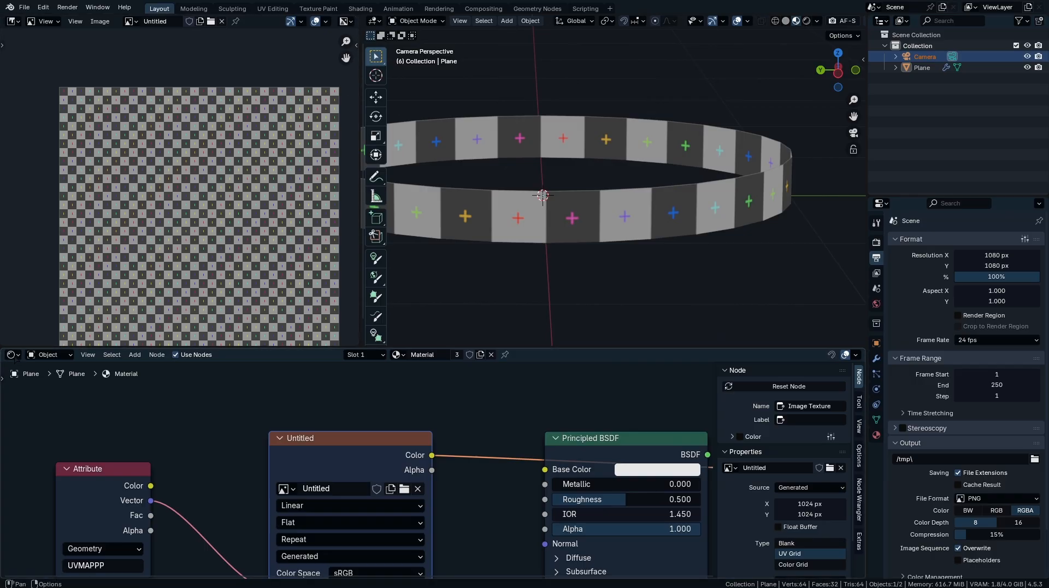
click(12, 354)
click(55, 420)
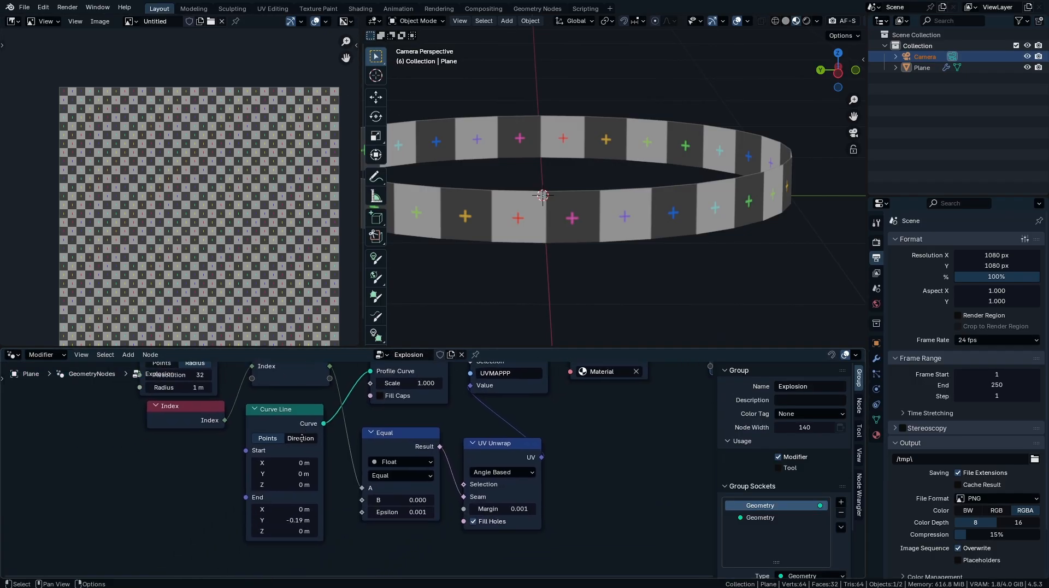
- Test the ring's texture mapping by changing the Curve Line's End Y to -1.35 m, and undo the change
drag(316, 495, 265, 496)
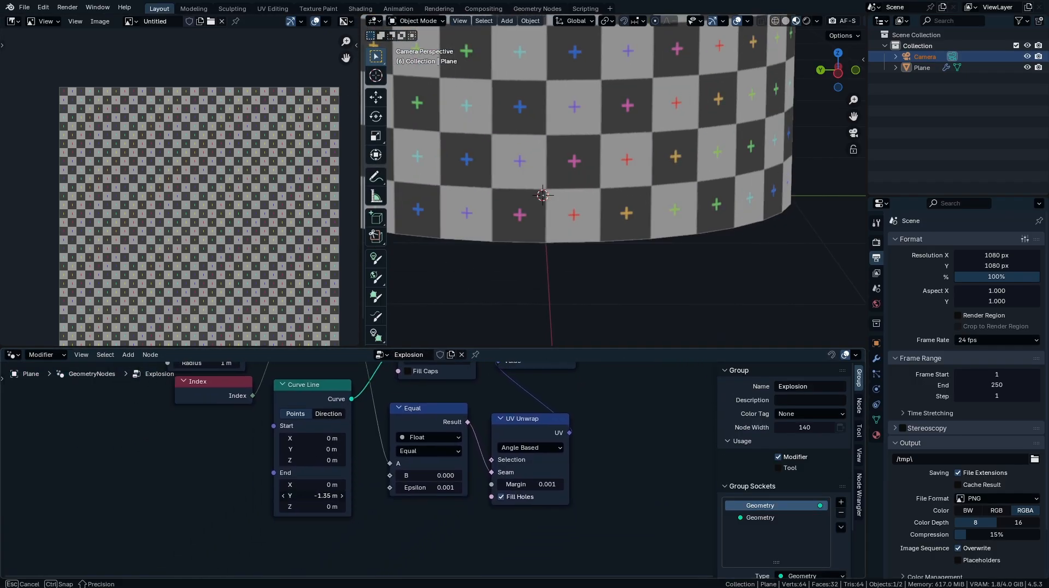
middle_drag(611, 186, 451, 235)
drag(312, 499, 379, 498)
right_click(313, 499)
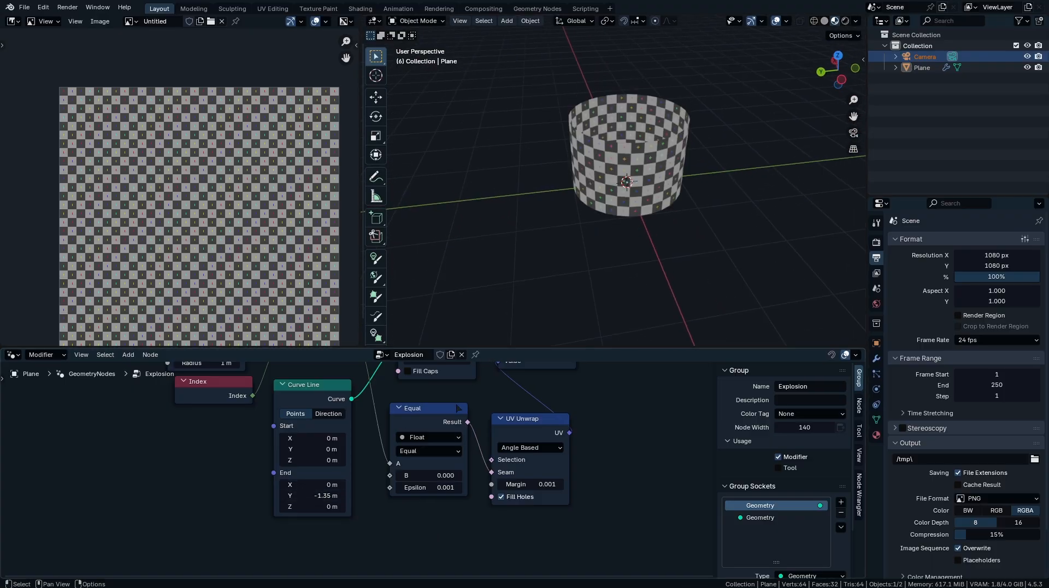
key(ctrl+shift+z)
middle_drag(656, 200, 608, 174)
scroll(608, 175, up, 6)
shift+middle_drag(692, 184, 724, 225)
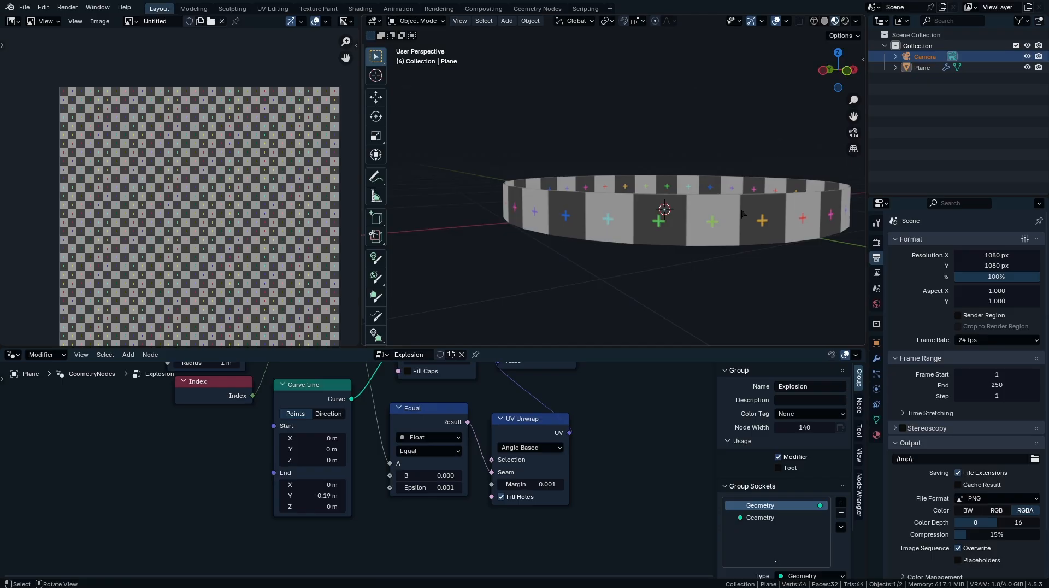
- Display the reference image Explosion Game Effect By Mix3D Design.gif in the image editor again
click(129, 21)
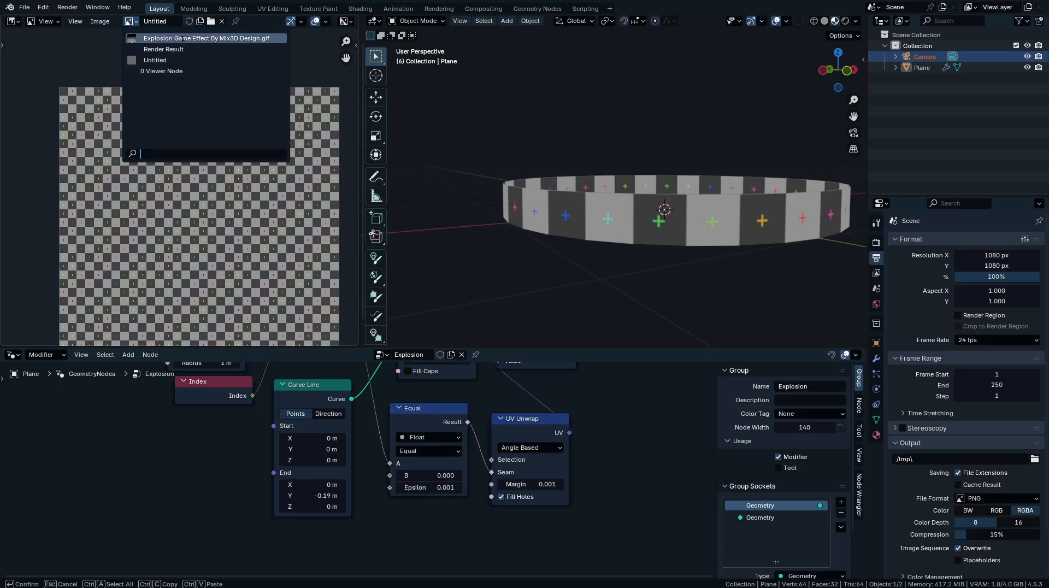
click(164, 41)
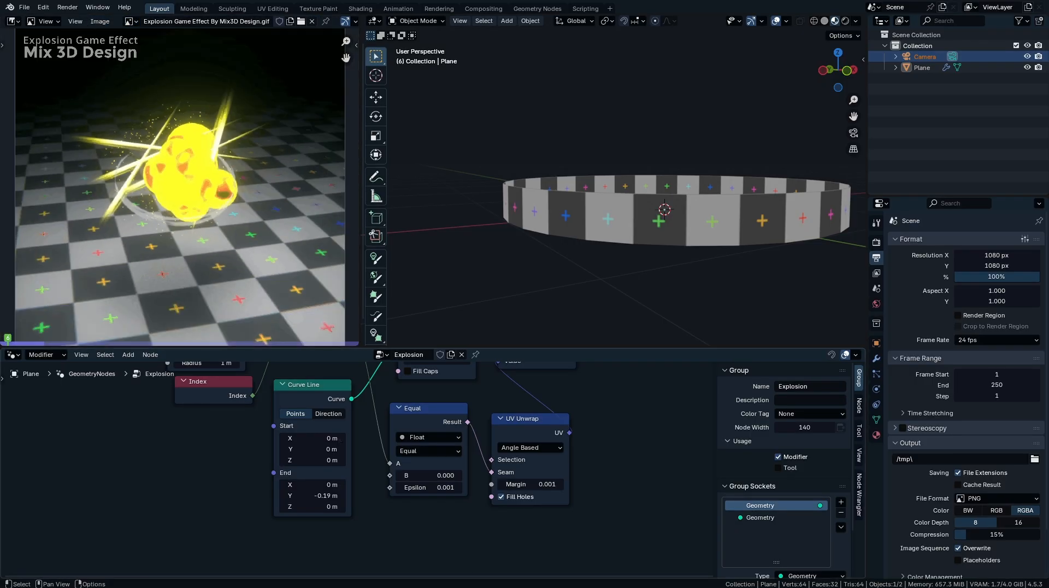
- Group all the ring nodes except Group Output in a frame labelled Smoke Rings
scroll(414, 532, down, 2)
middle_drag(421, 455, 509, 499)
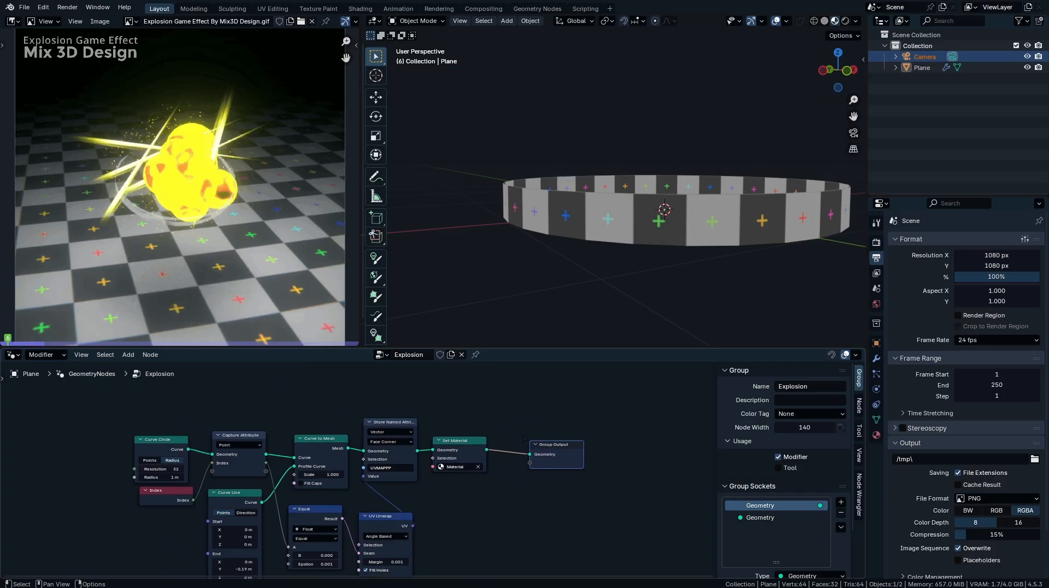
drag(511, 407, 166, 575)
drag(498, 403, 479, 434)
middle_drag(521, 488, 540, 485)
drag(527, 384, 186, 582)
middle_drag(408, 491, 435, 493)
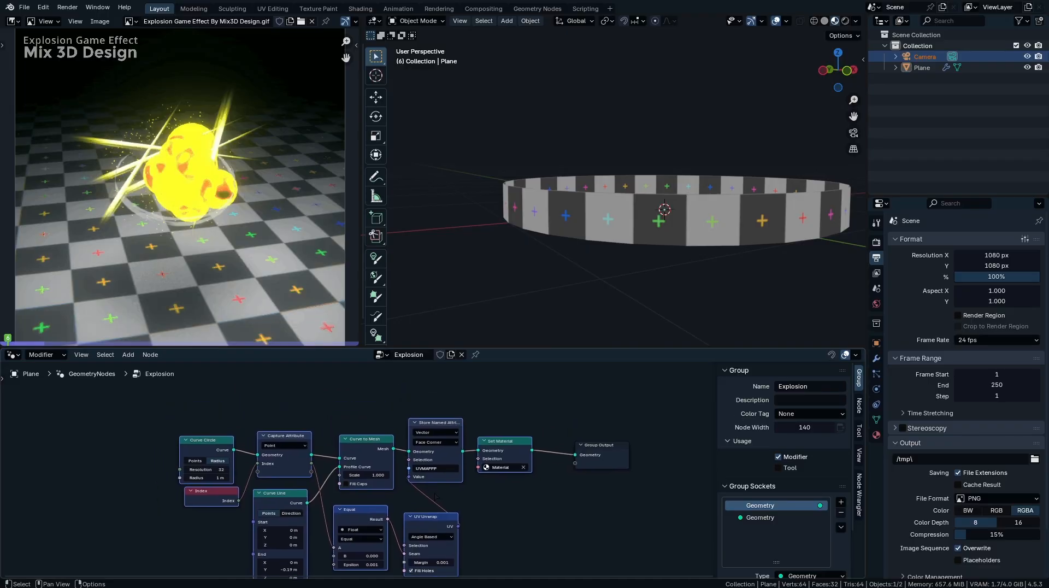
key(ctrl+j)
key(F2)
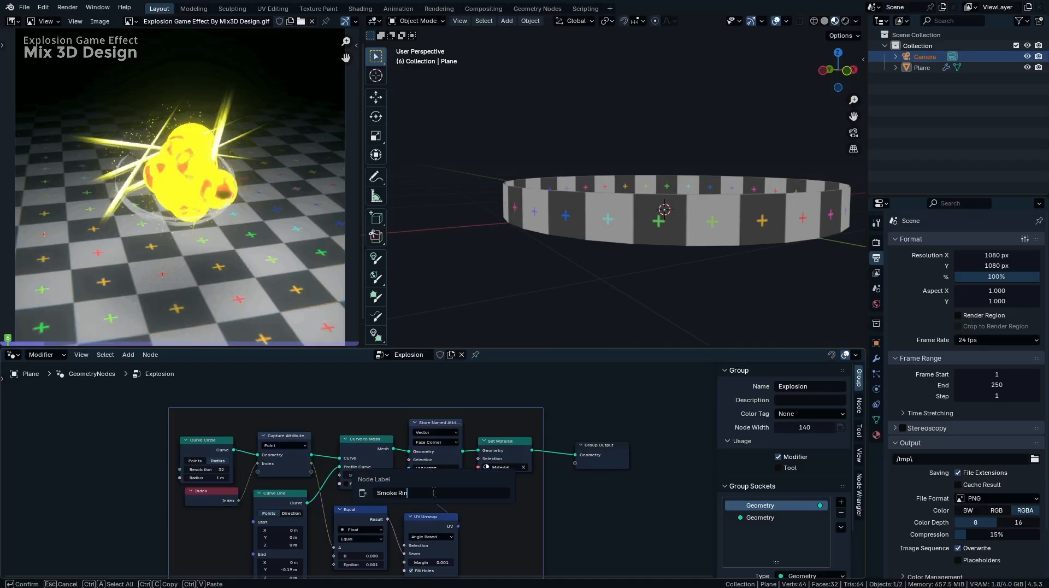
key(Return)
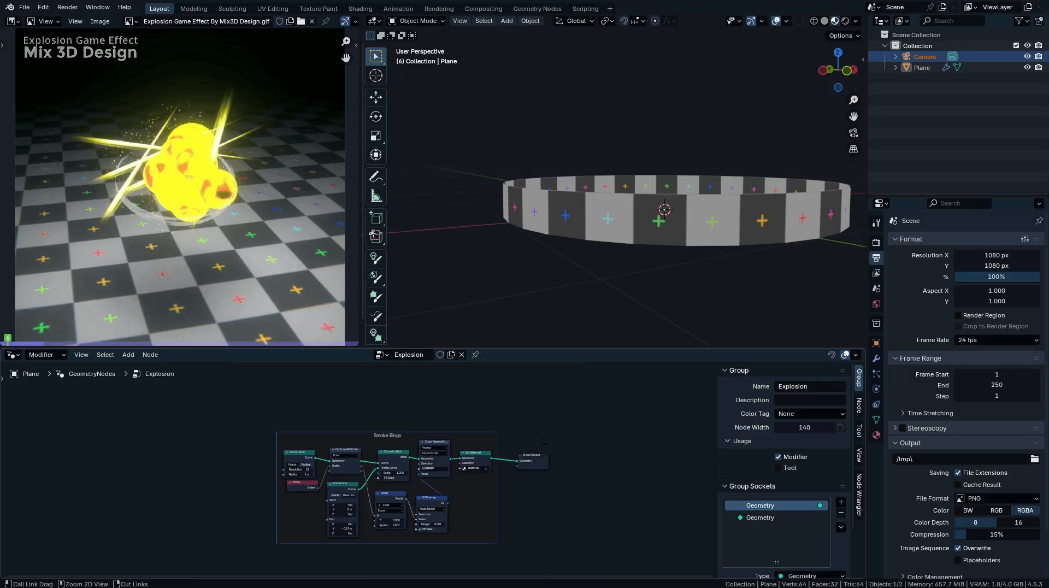
- Maximize the node editor and add a Join Geometry node beside the Big Spheres frame
key(ctrl+space)
key(Home)
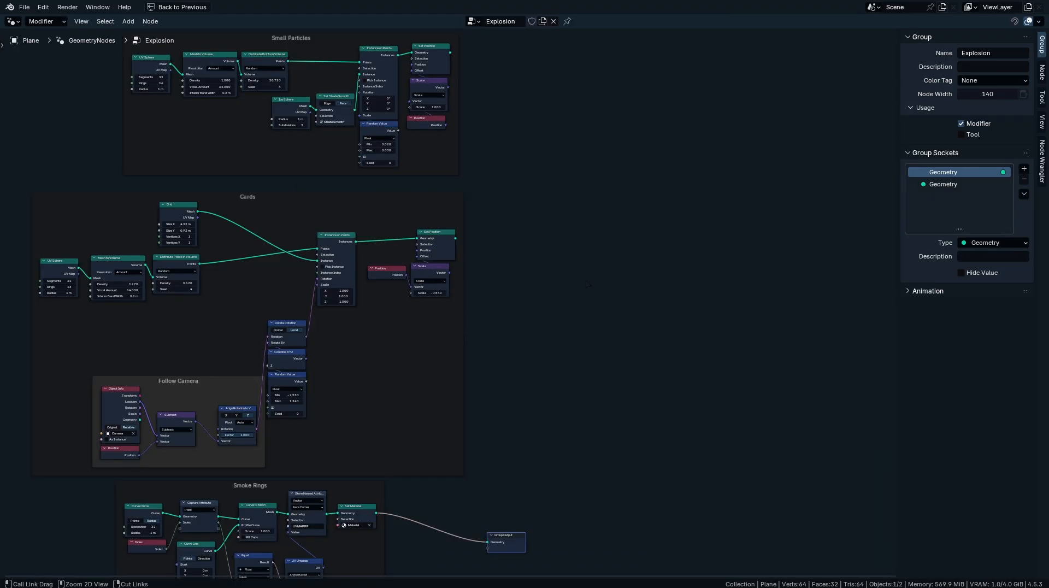
scroll(500, 519, down, 3)
middle_drag(565, 352, 557, 418)
scroll(522, 334, up, 4)
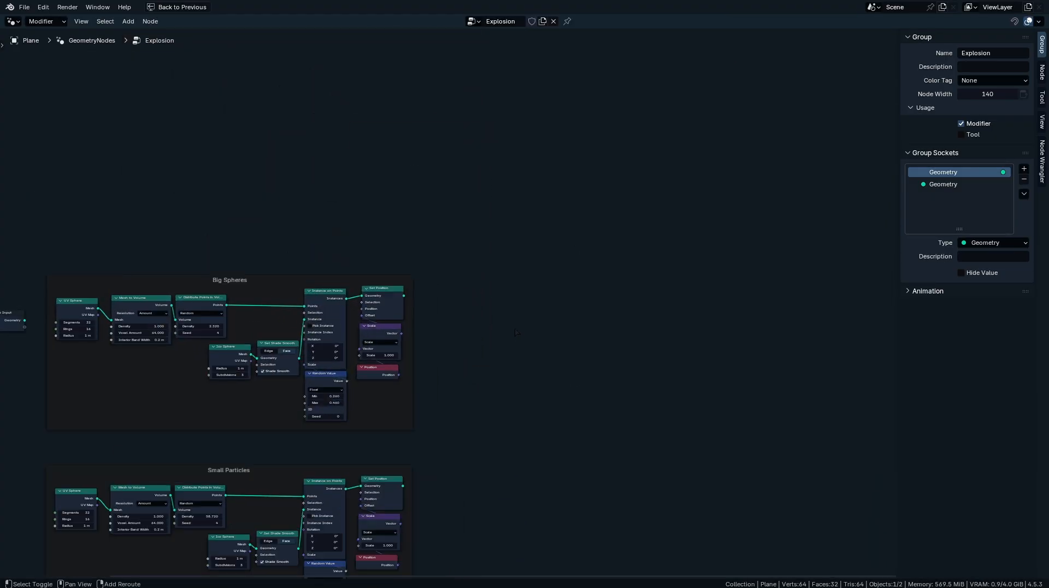
key(shift+a)
text(j)
key(Return)
click(516, 327)
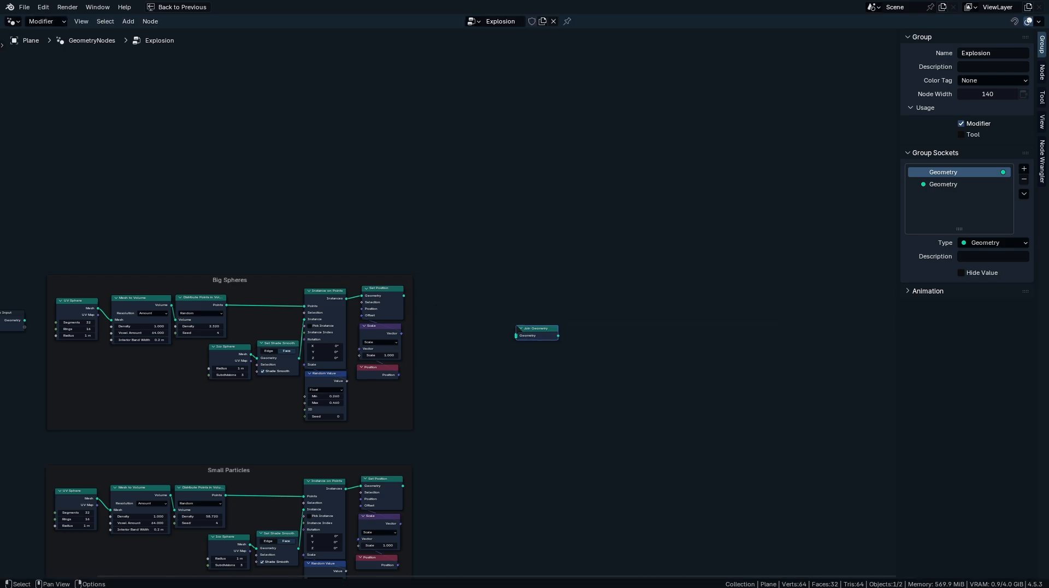
- Add a Set Material node between the Big Spheres frame and the Join Geometry node
key(shift+a)
text(se)
key(Return)
click(439, 297)
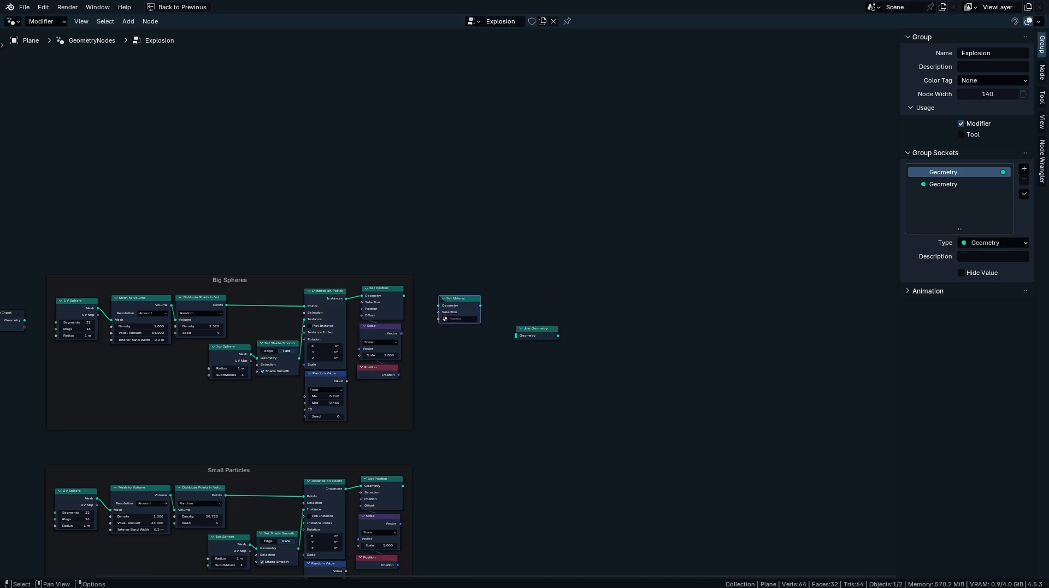
- Duplicate the Set Material and Join Geometry nodes beside the Small Particles frame and again beside the Cards frame
middle_drag(439, 415, 436, 286)
drag(622, 158, 458, 248)
middle_drag(459, 251, 456, 221)
key(shift+d)
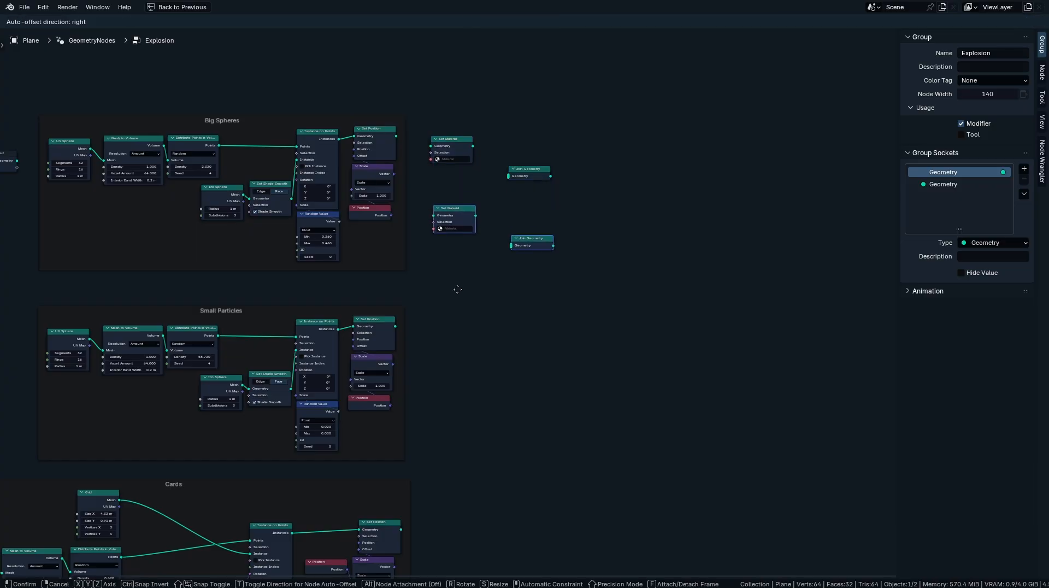
click(462, 420)
middle_drag(470, 429, 463, 221)
key(shift+d)
click(476, 425)
middle_drag(475, 427, 472, 290)
- Connect each frame's output through its Set Material to its Join Geometry node, chaining the joins from Smoke Rings up to Big Spheres
drag(305, 485, 512, 235)
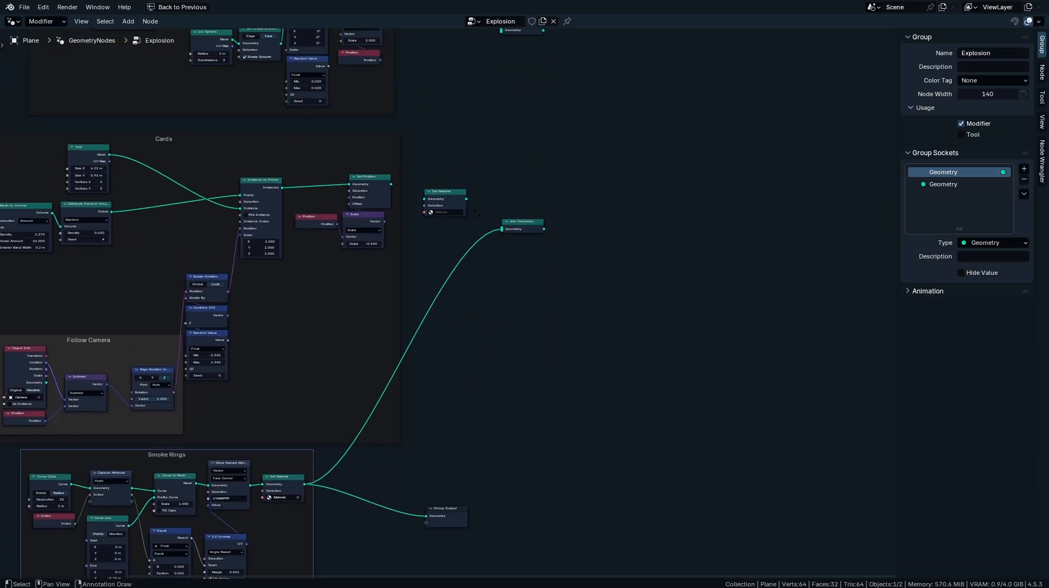
drag(391, 184, 427, 199)
middle_drag(429, 201, 396, 399)
drag(352, 179, 469, 232)
middle_drag(469, 232, 446, 421)
drag(330, 178, 356, 200)
drag(485, 417, 442, 218)
drag(405, 187, 441, 217)
- Move the Group Output node beside the Big Spheres Join Geometry node and connect the joined geometry to it
scroll(485, 125, down, 8)
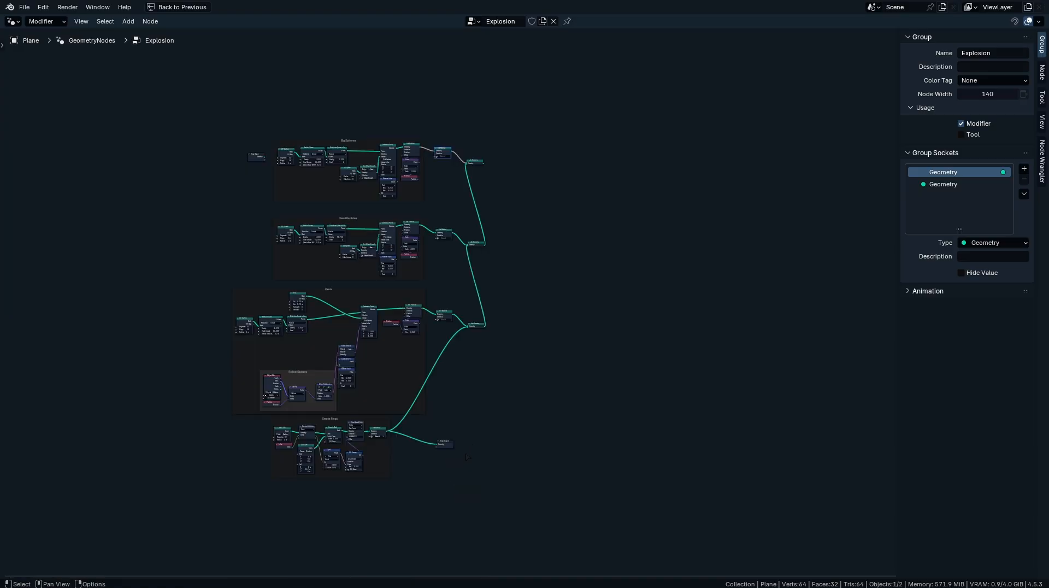
drag(485, 412, 437, 463)
key(g)
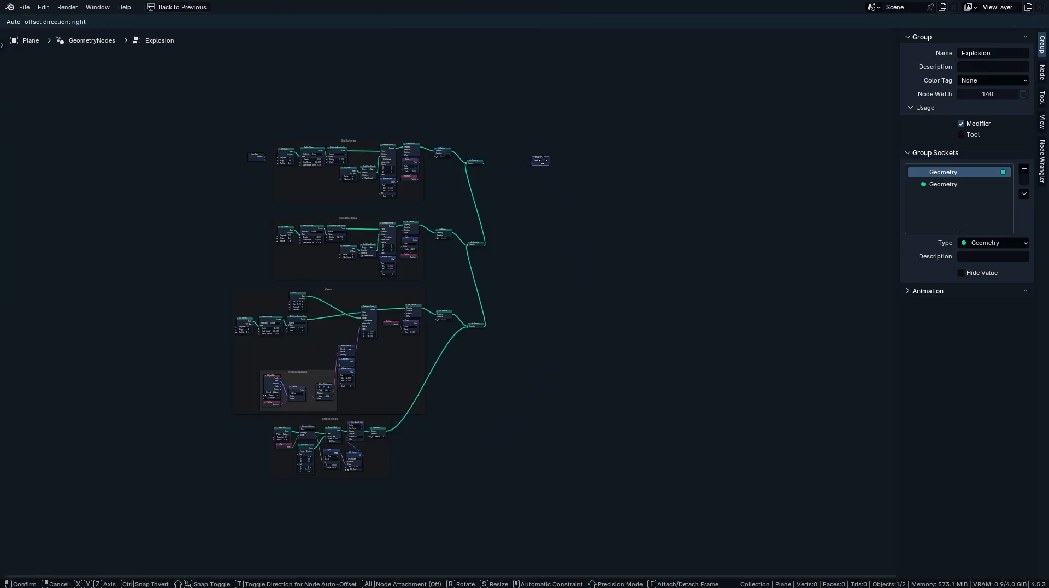
click(513, 158)
scroll(511, 159, up, 9)
middle_drag(460, 112, 497, 496)
scroll(481, 498, up, 8)
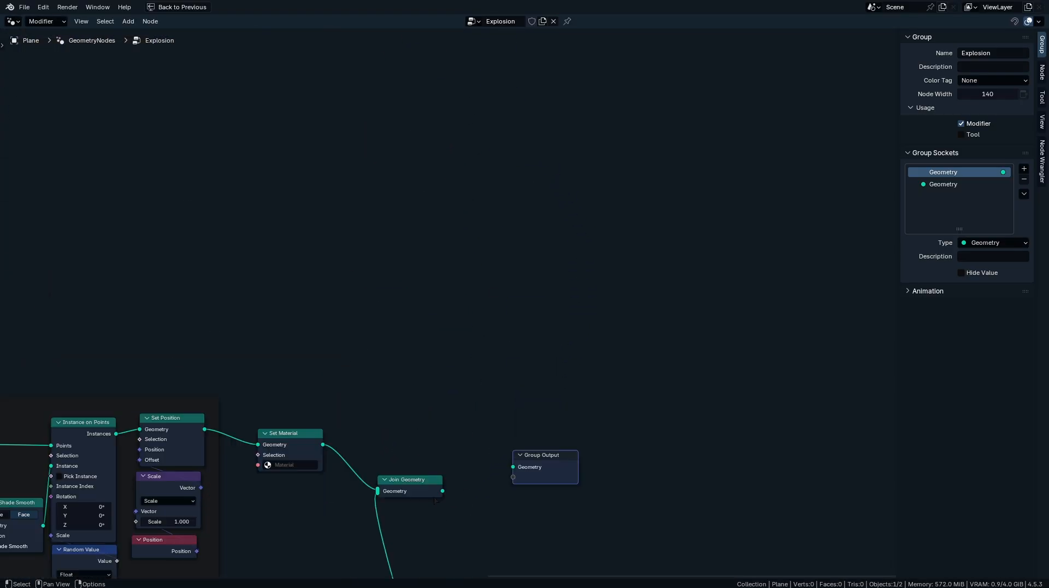
scroll(494, 325, down, 4)
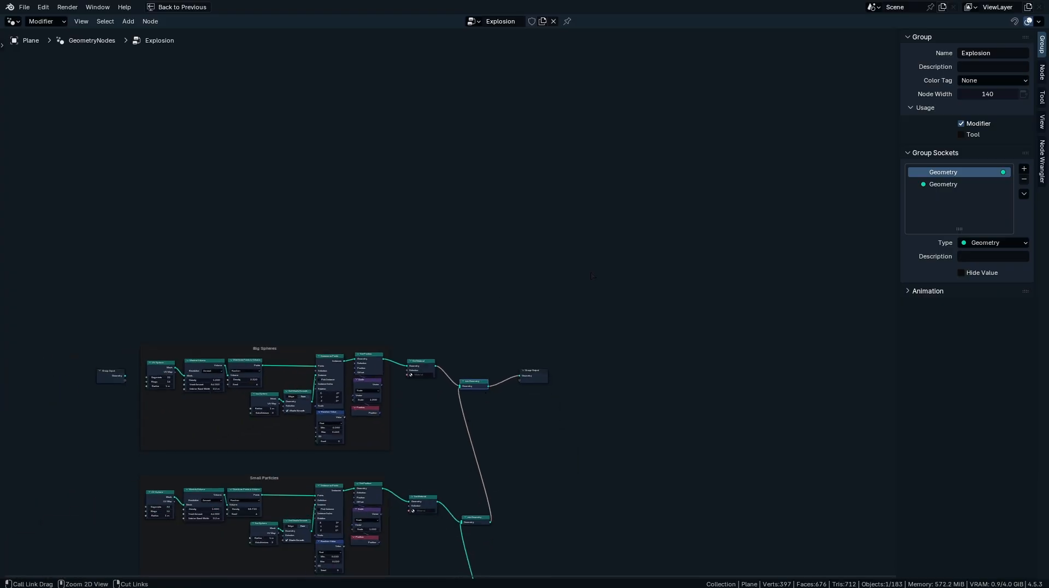
- Restore the full workspace layout, switch the viewport to Solid shading and look through the camera
key(ctrl+space)
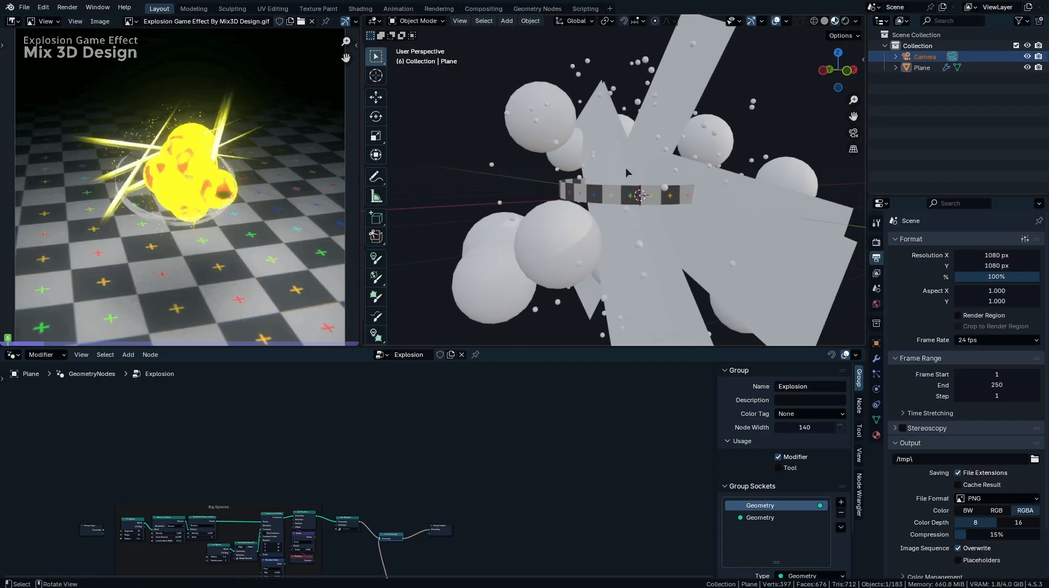
middle_drag(553, 198, 605, 219)
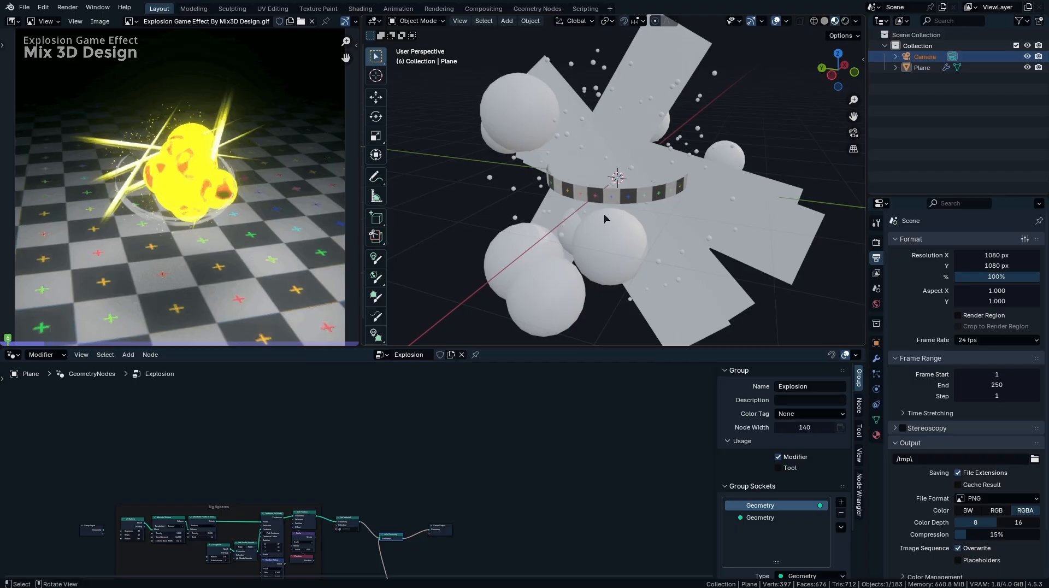
key(z)
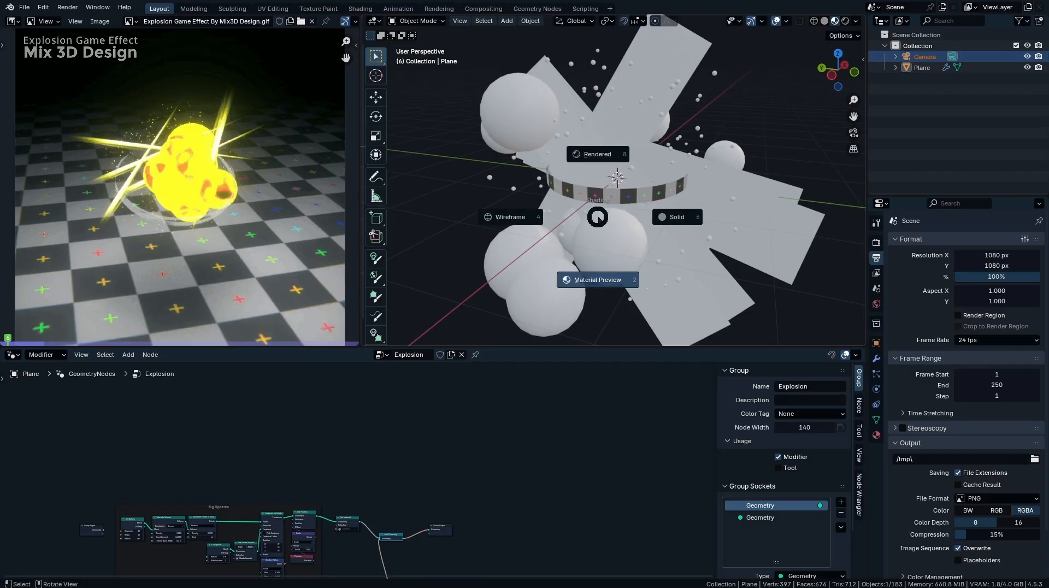
click(763, 239)
mouse_move(763, 240)
middle_down()
mouse_move(540, 232)
mouse_move(584, 227)
middle_up()
key(KP_0)
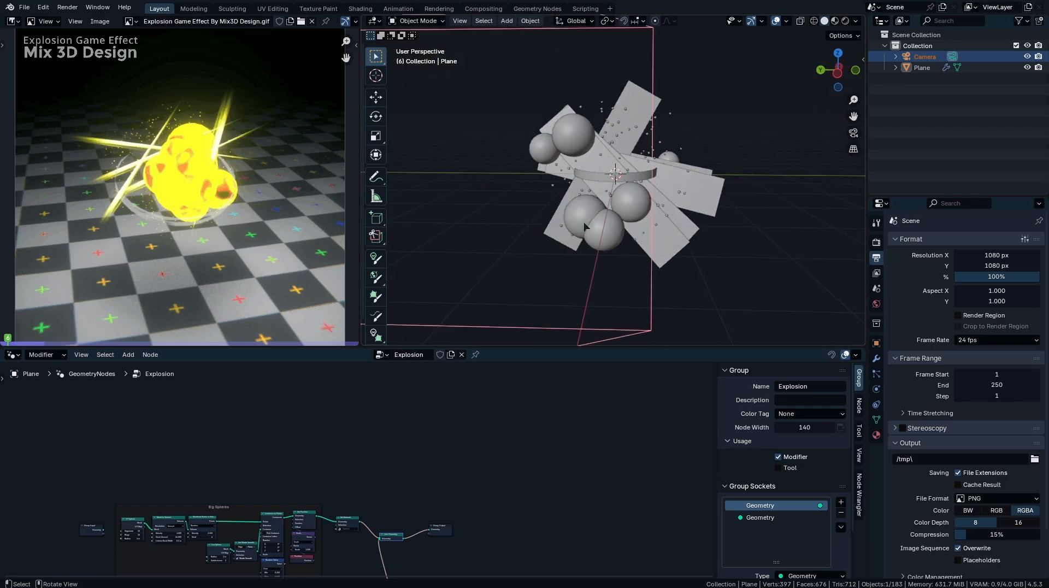
- Try enlarging the Curve Circle radius in the Smoke Rings frame to about 3.05 m
scroll(520, 492, down, 7)
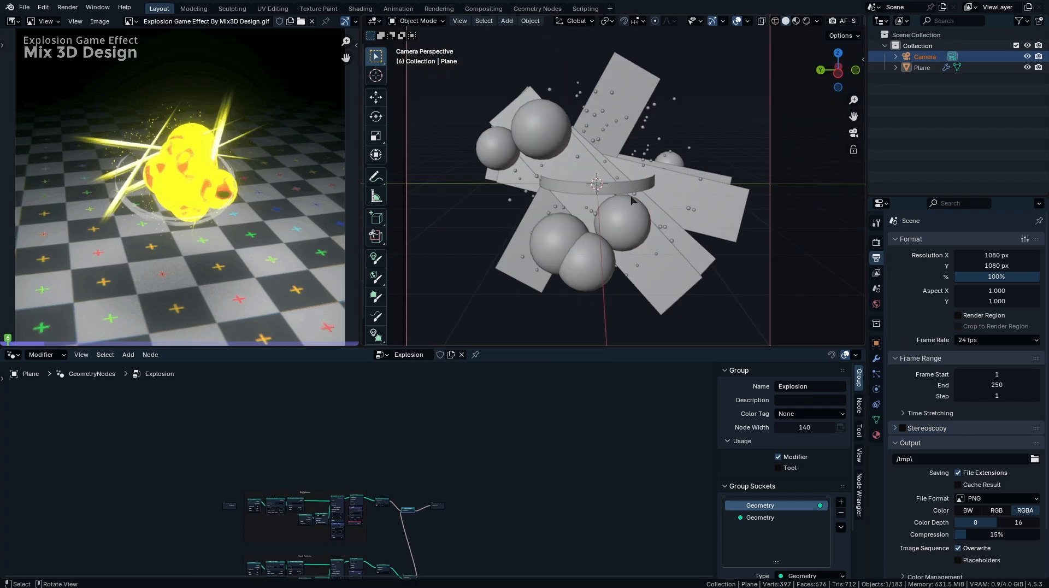
middle_drag(468, 524, 466, 498)
scroll(406, 482, up, 6)
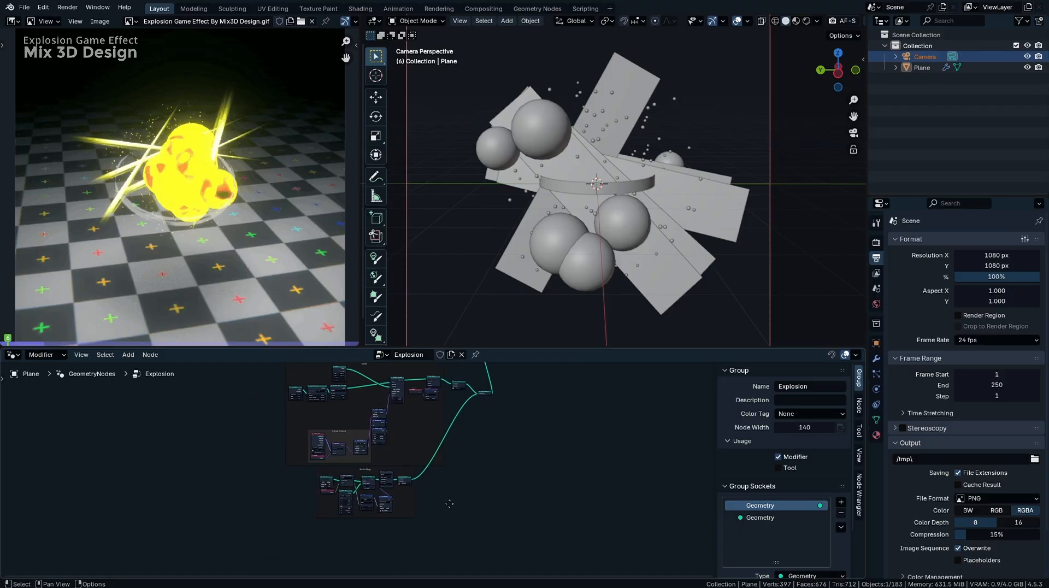
scroll(407, 483, up, 5)
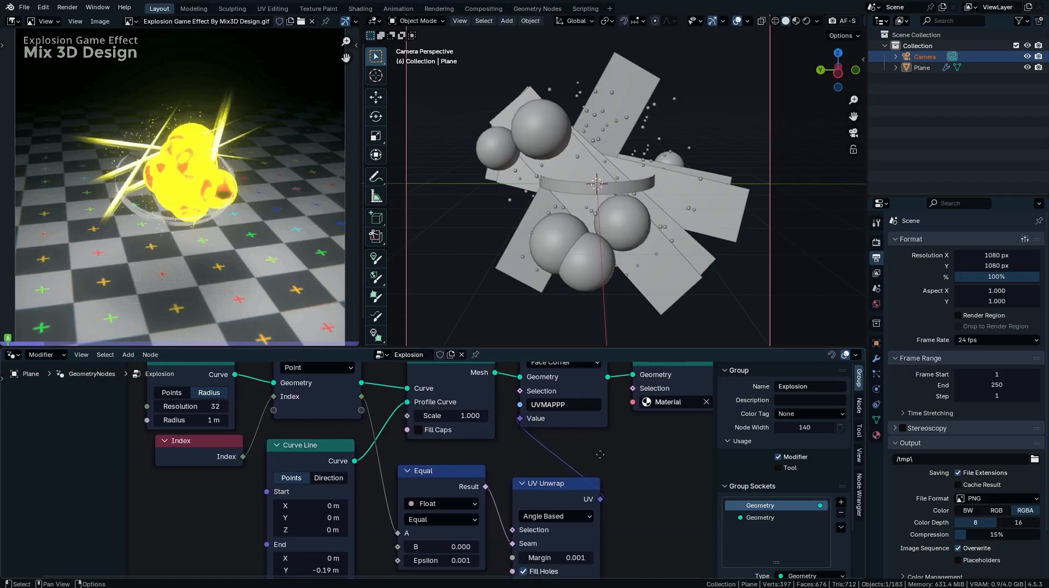
drag(226, 452, 276, 452)
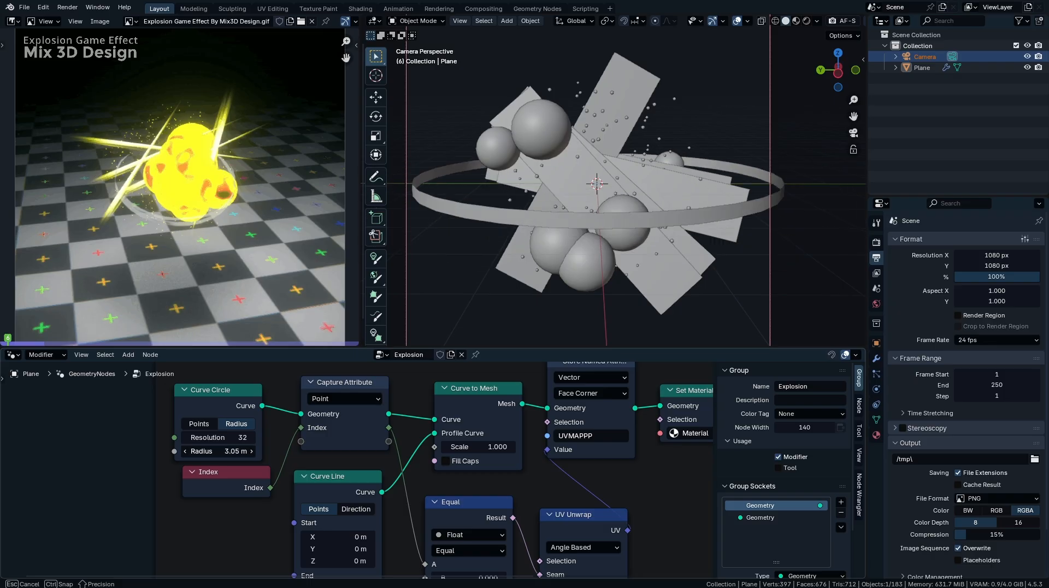
key(Escape)
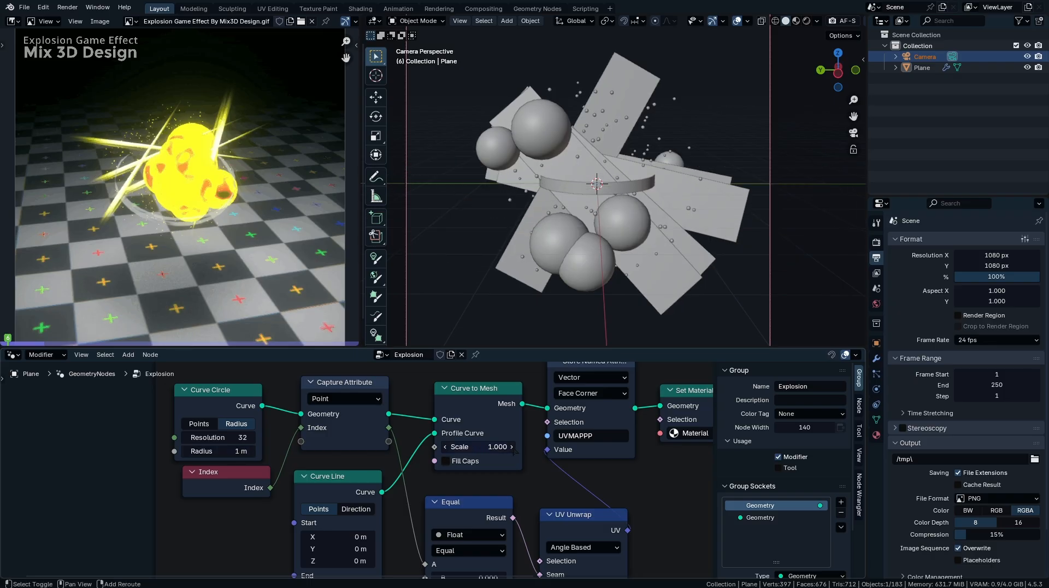
- Shift the Smoke Rings Set Material node away and insert a Set Position node between Store Named Attribute and Set Material
middle_drag(515, 451, 187, 517)
drag(374, 456, 670, 452)
key(shift+a)
text(set)
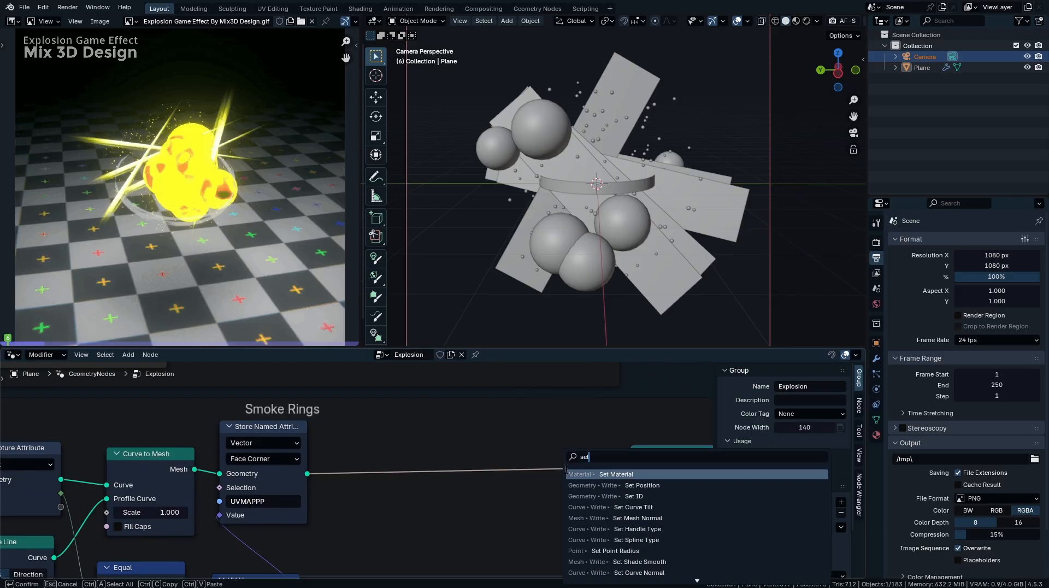
text( p)
key(Return)
click(518, 445)
- Drive the Set Position offset with a Position node passed through a vector Scale node set to 1.580
middle_drag(420, 568, 450, 517)
key(shift+a)
text(p)
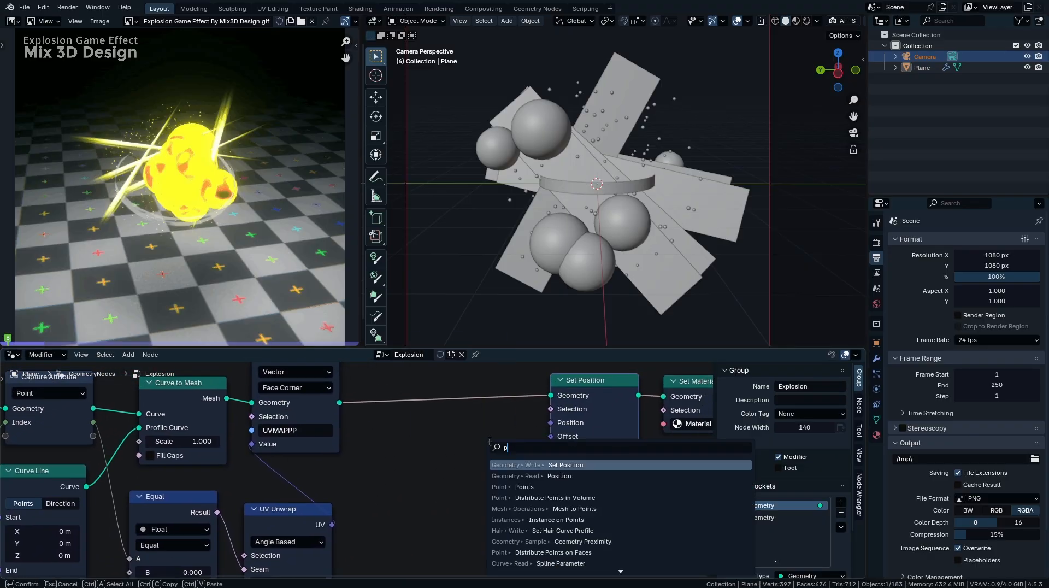
text(os)
key(Return)
click(331, 450)
drag(420, 472, 500, 476)
text(sc)
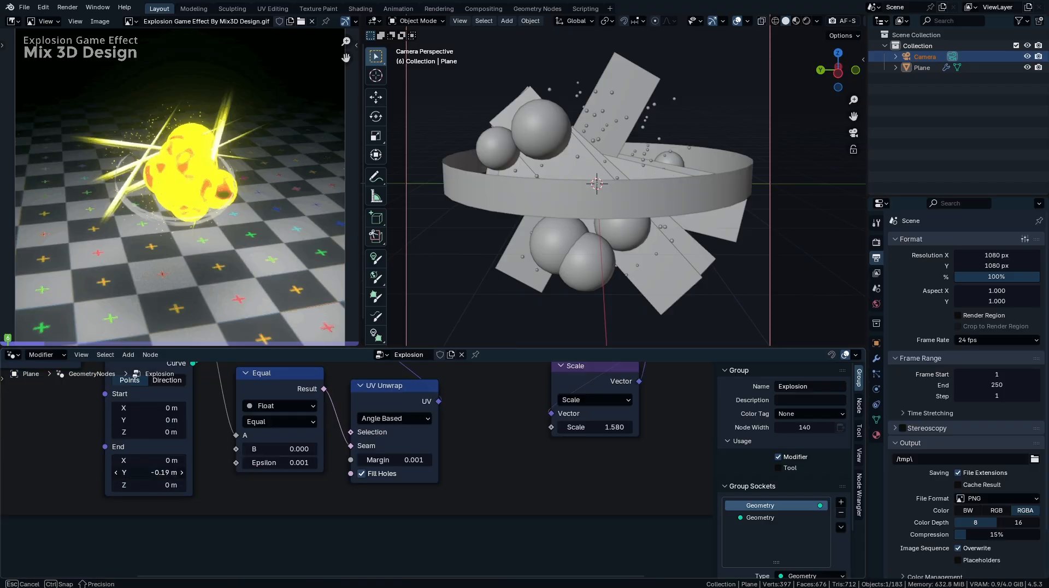
- Set the Smoke Rings Curve Line's end Y to -0.1 m and compare the ring with the reference animation
drag(164, 472, 180, 472)
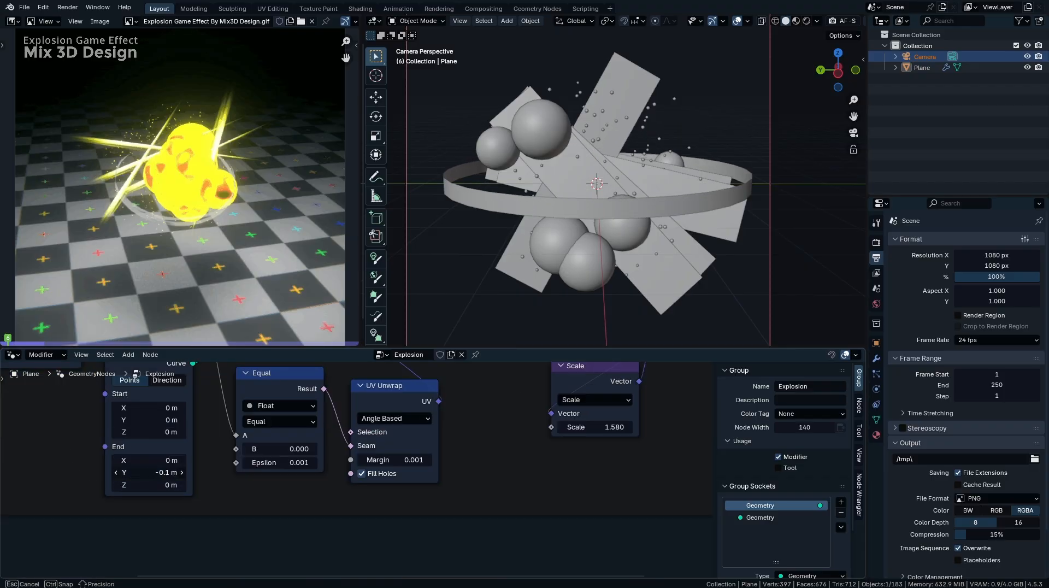
scroll(164, 472, down, 12)
scroll(92, 237, up, 3)
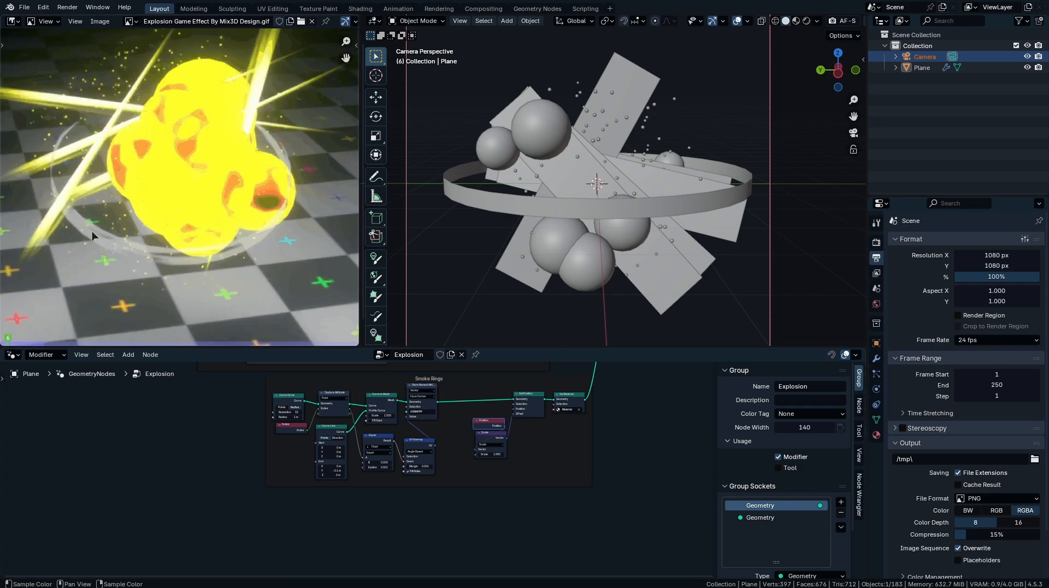
scroll(170, 202, down, 3)
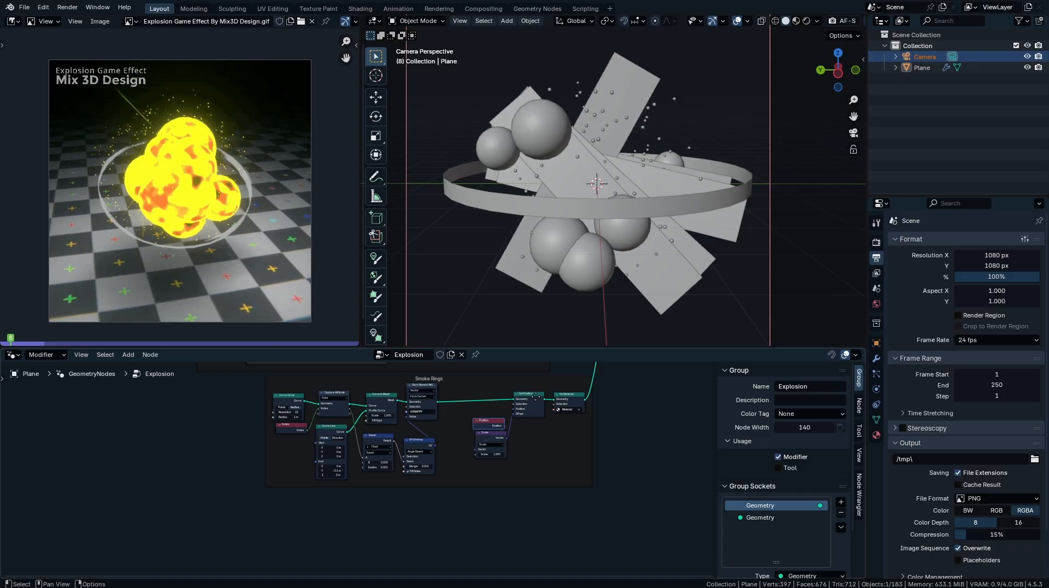
- Preview only the Smoke Rings output through a Viewer node
scroll(536, 397, up, 1)
middle_drag(536, 396, 522, 445)
drag(508, 427, 490, 463)
ctrl+shift+click(534, 486)
middle_drag(534, 486, 547, 460)
scroll(509, 500, up, 2)
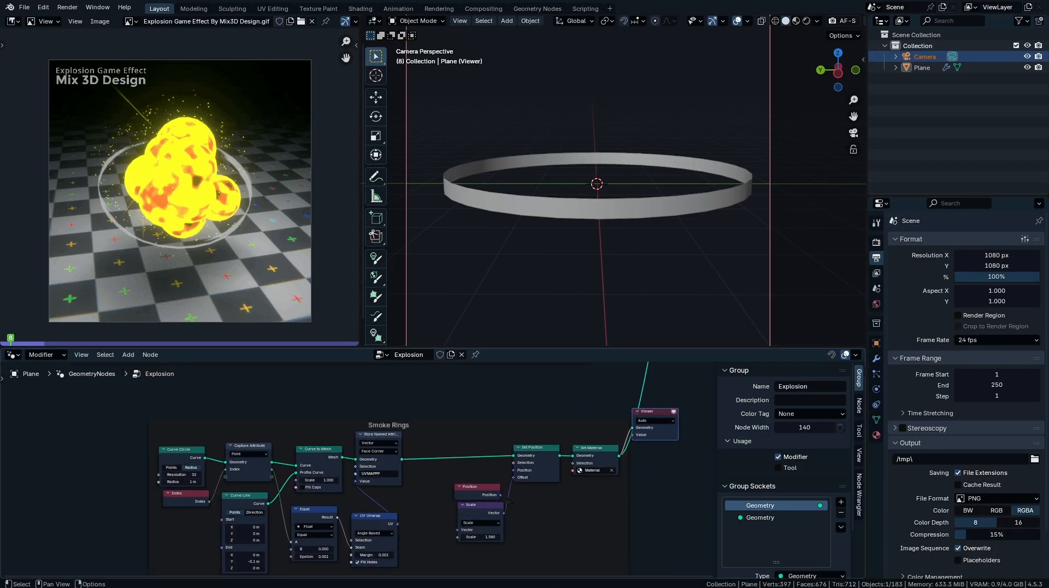
- Move the ring-generating nodes, from Curve Circle to Store Named Attribute, away from Set Position to make room
middle_drag(478, 462, 539, 452)
drag(491, 437, 256, 525)
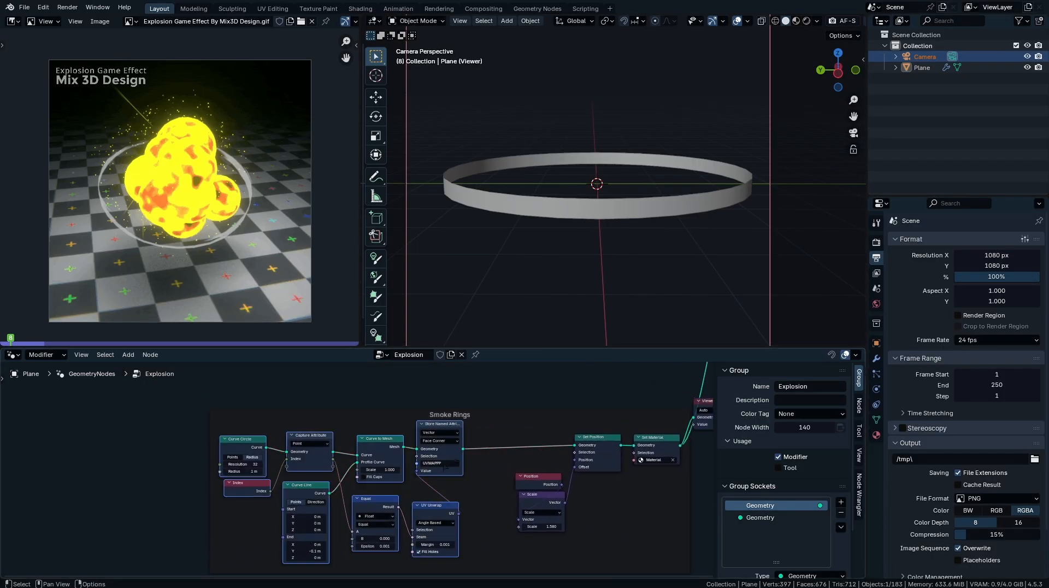
key(g)
click(258, 432)
- Add a Transform Geometry node fed by Store Named Attribute and place it below the main link
scroll(255, 435, up, 3)
drag(249, 440, 339, 523)
text(transform)
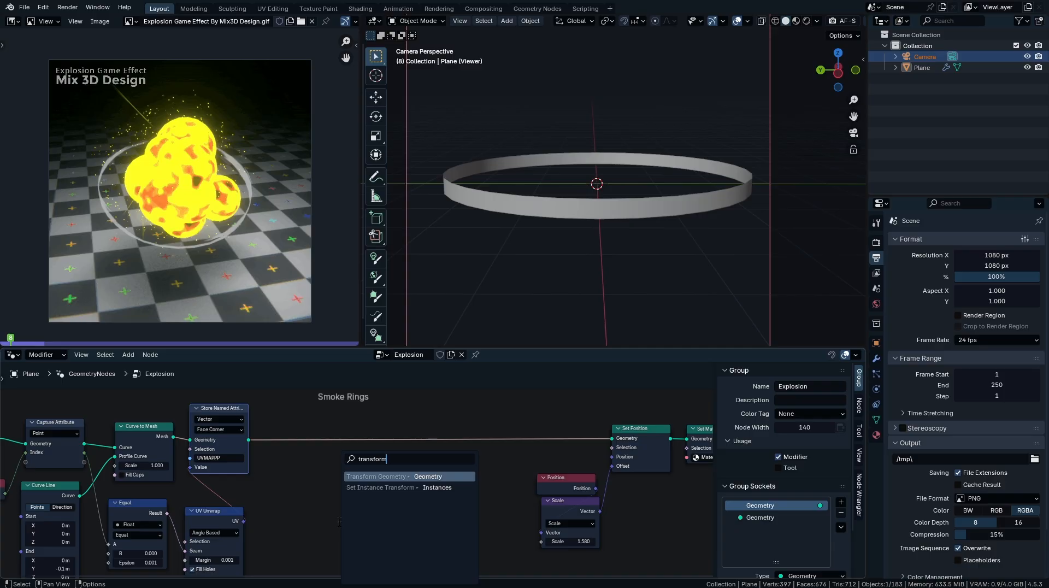
key(Return)
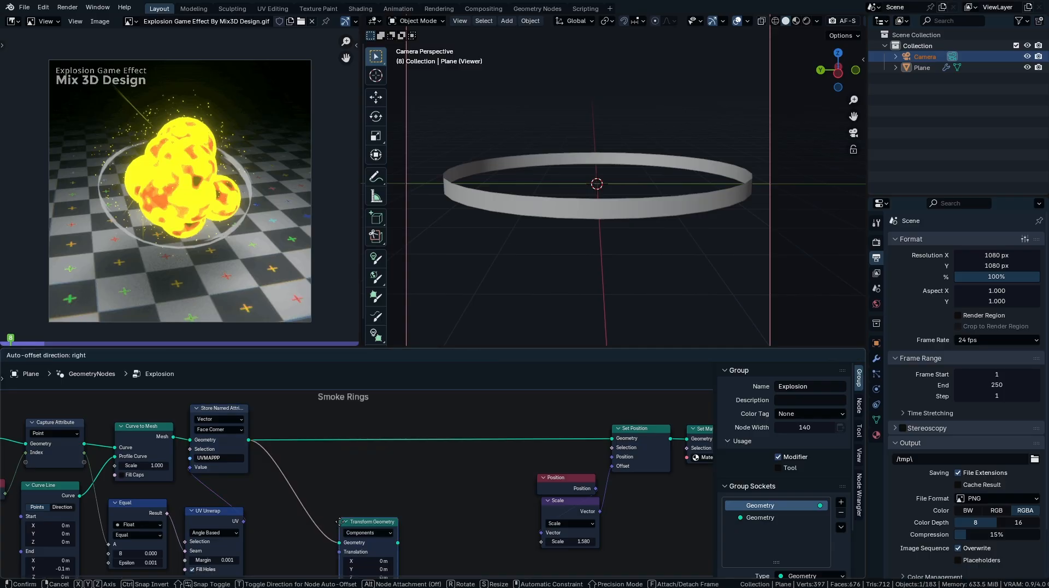
click(361, 469)
middle_drag(364, 469, 451, 402)
key(g)
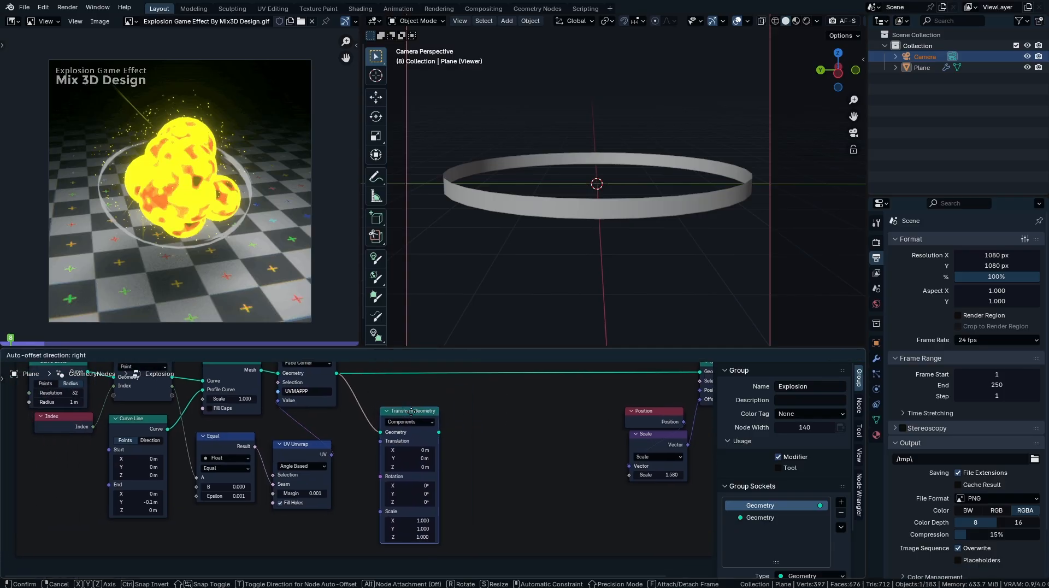
click(406, 425)
middle_drag(352, 385, 380, 404)
- Merge the Store Named Attribute and Transform Geometry outputs in a Join Geometry node placed before Set Position
ctrl+shift+right_drag(347, 373, 423, 445)
middle_drag(593, 366, 555, 416)
scroll(556, 416, down, 6)
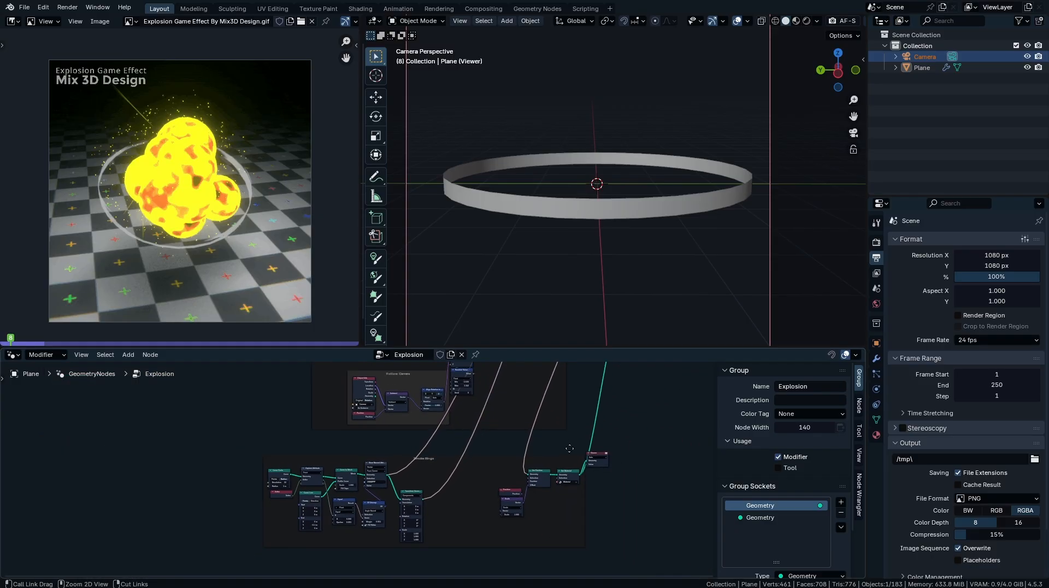
key(g)
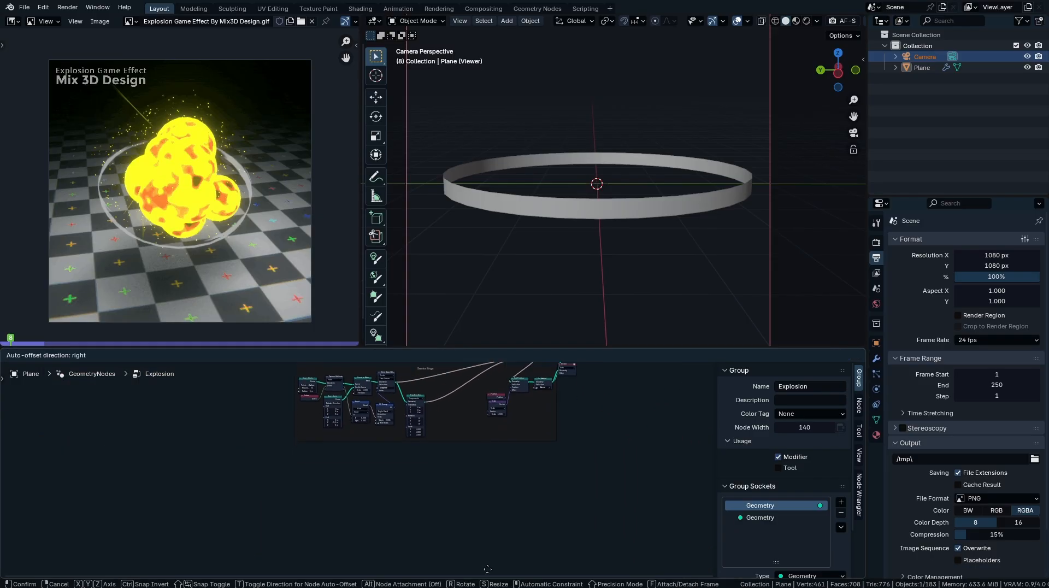
click(535, 524)
click(517, 452)
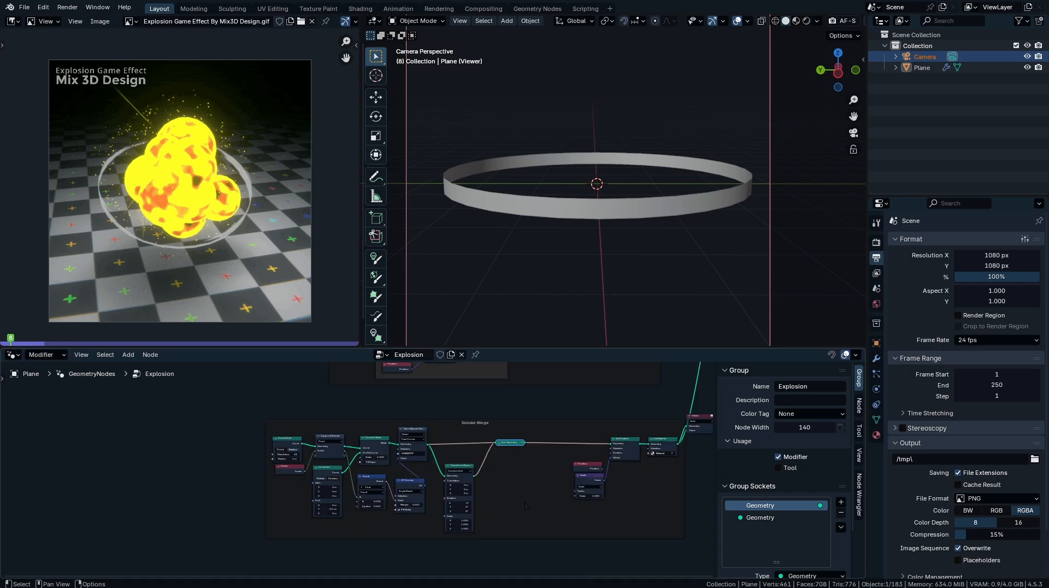
- Rotate the second smoke ring in its Transform Geometry node to X 24.8° and Z -37.5°
scroll(517, 452, up, 4)
scroll(518, 440, up, 3)
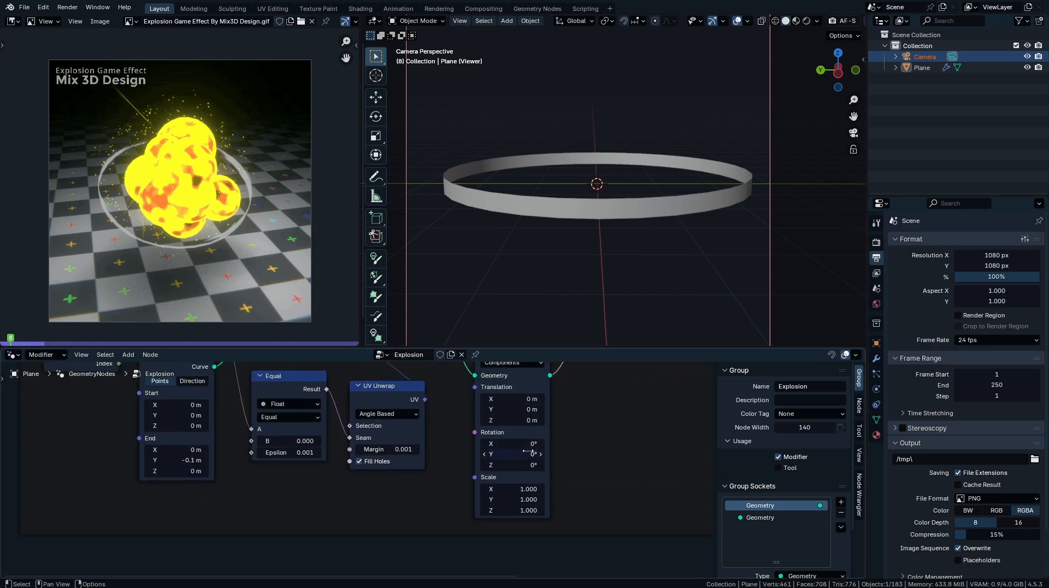
drag(471, 472, 422, 460)
key(Escape)
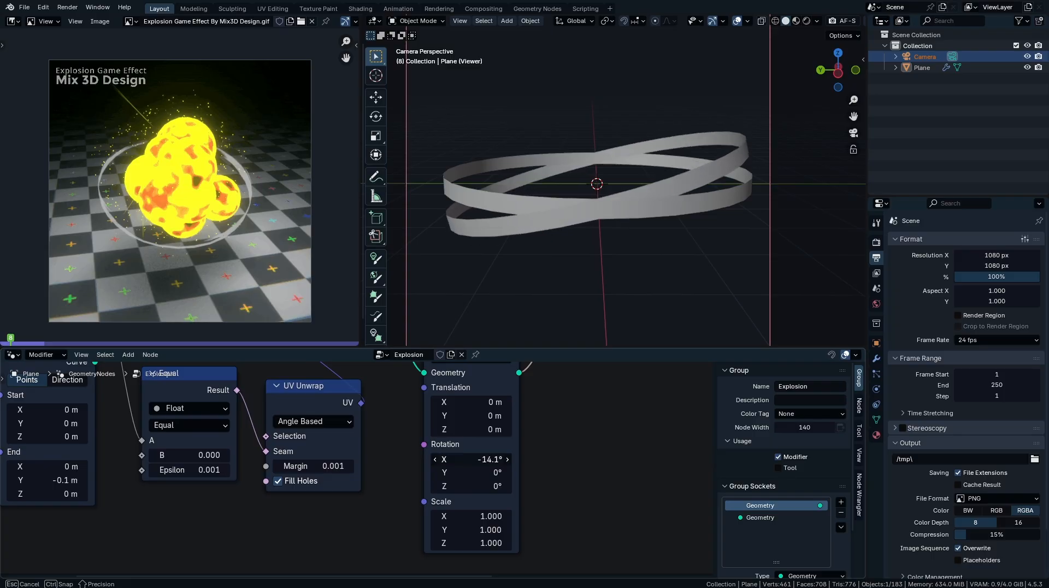
drag(475, 491, 383, 492)
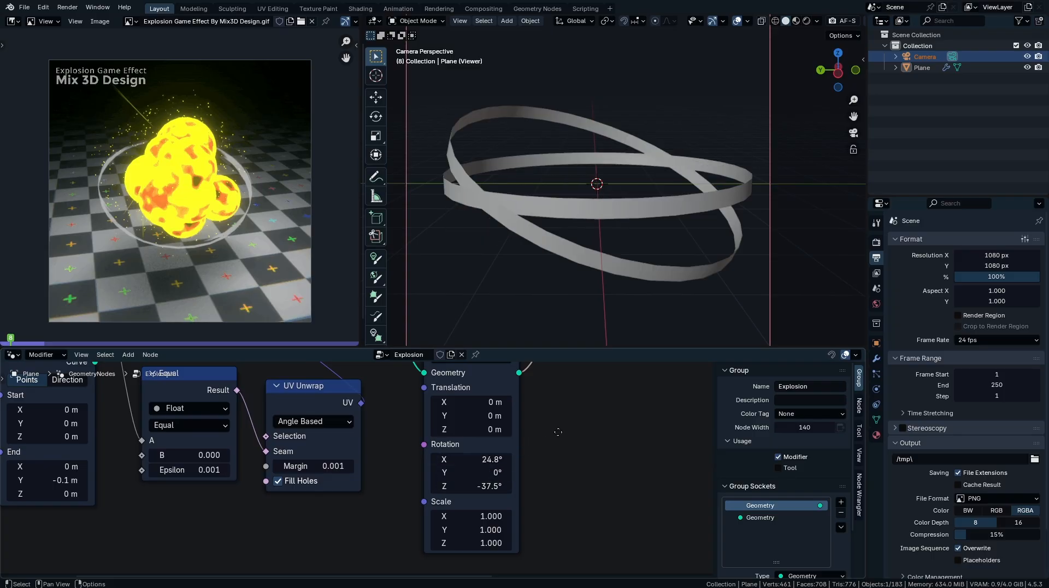
- Duplicate the Transform Geometry node, reset its values to default and insert it between Store Named Attribute and Join Geometry
middle_drag(558, 432, 355, 432)
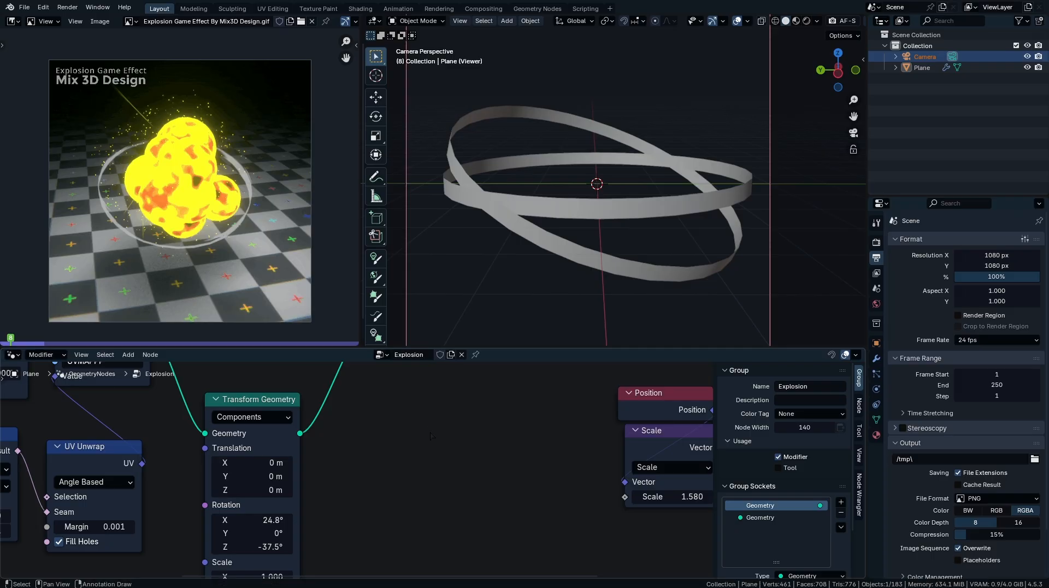
key(ctrl+c)
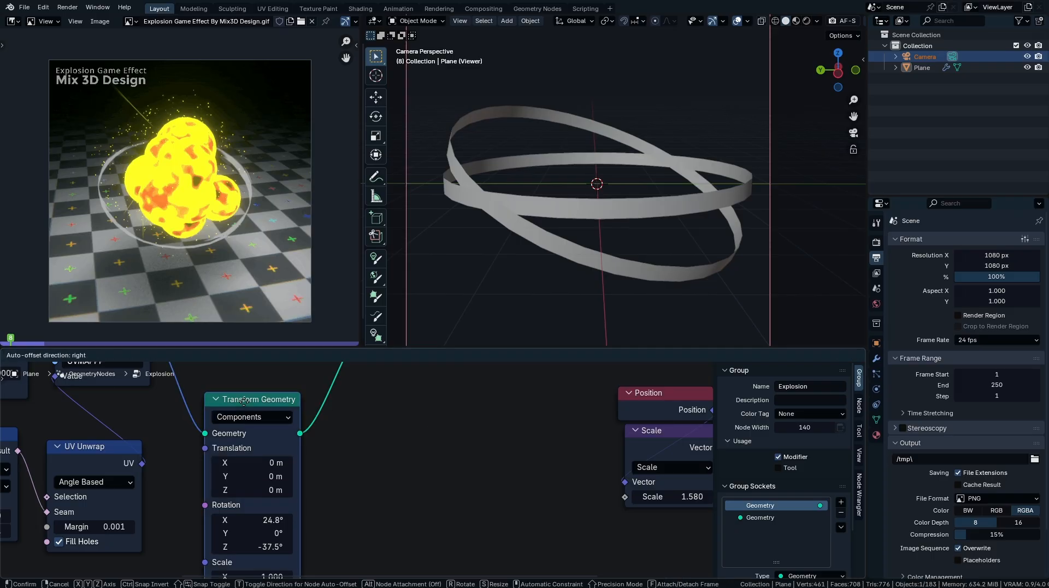
key(ctrl+v)
key(BackSpace)
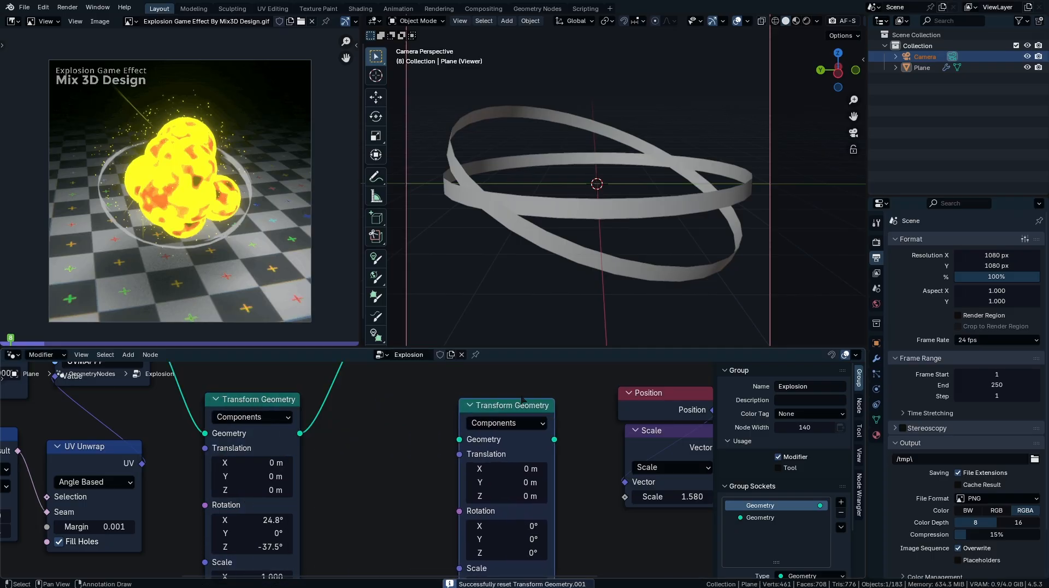
scroll(522, 400, down, 4)
drag(525, 467, 385, 416)
middle_drag(384, 568, 411, 465)
drag(411, 455, 407, 462)
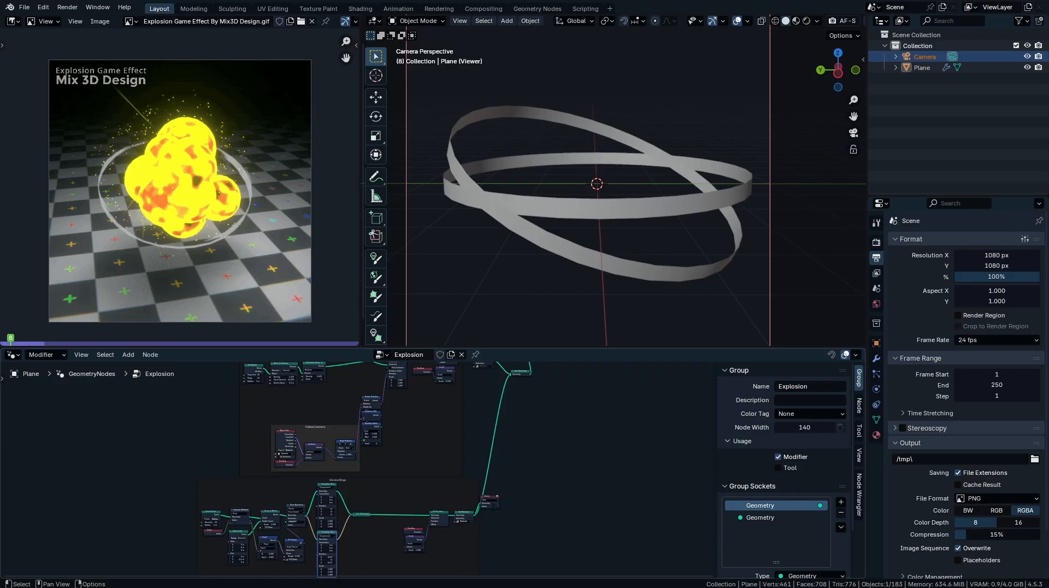
- Delete the Viewer node beside the Smoke Rings frame
click(493, 504)
key(x)
scroll(554, 424, up, 1)
middle_drag(555, 423, 559, 488)
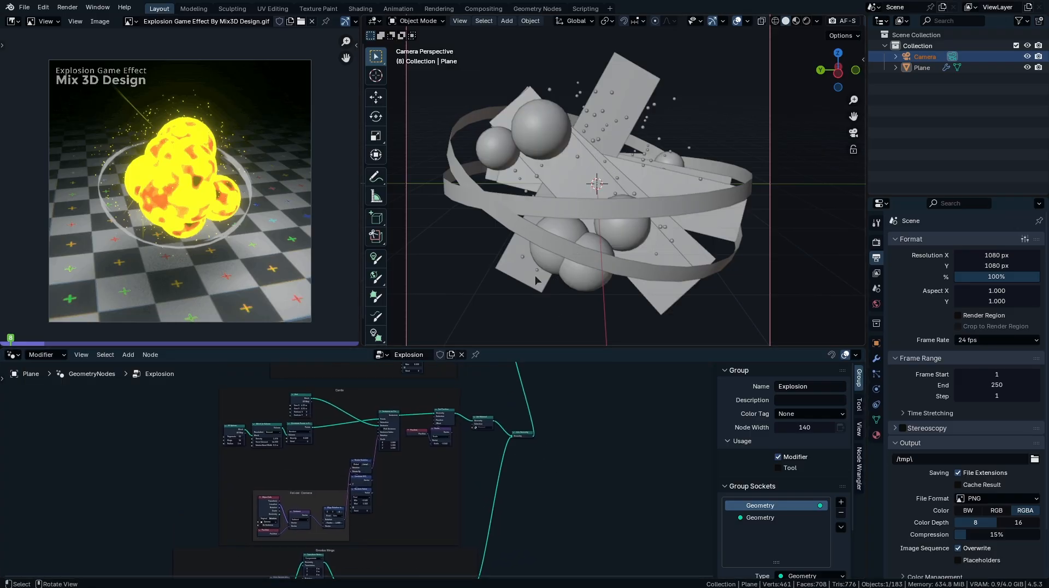
- Resize the grid in the Cards frame to Size X 5.22 m and Size Y 0.54 m
scroll(235, 432, up, 5)
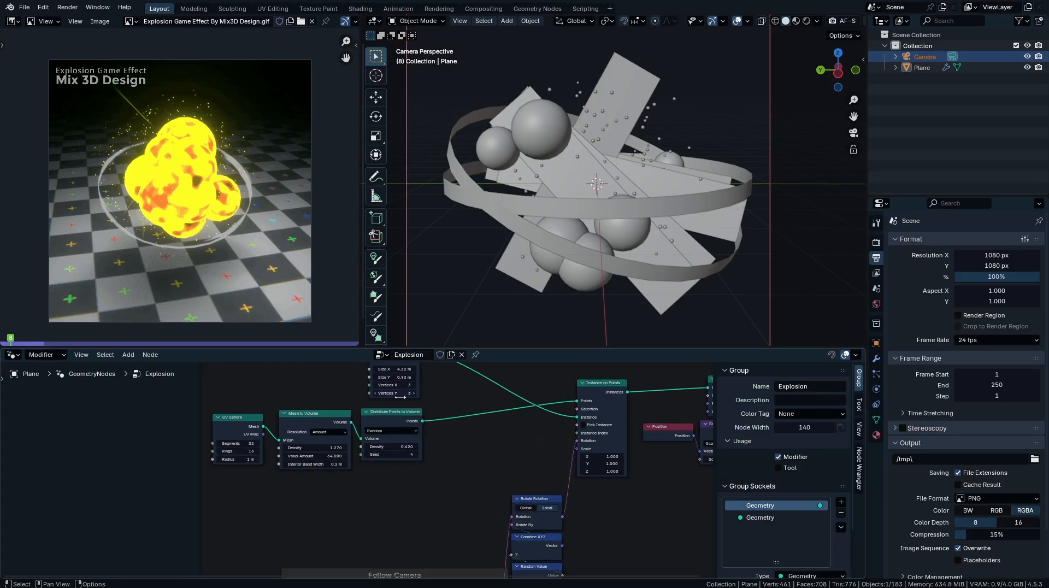
scroll(401, 397, up, 5)
drag(395, 377, 393, 377)
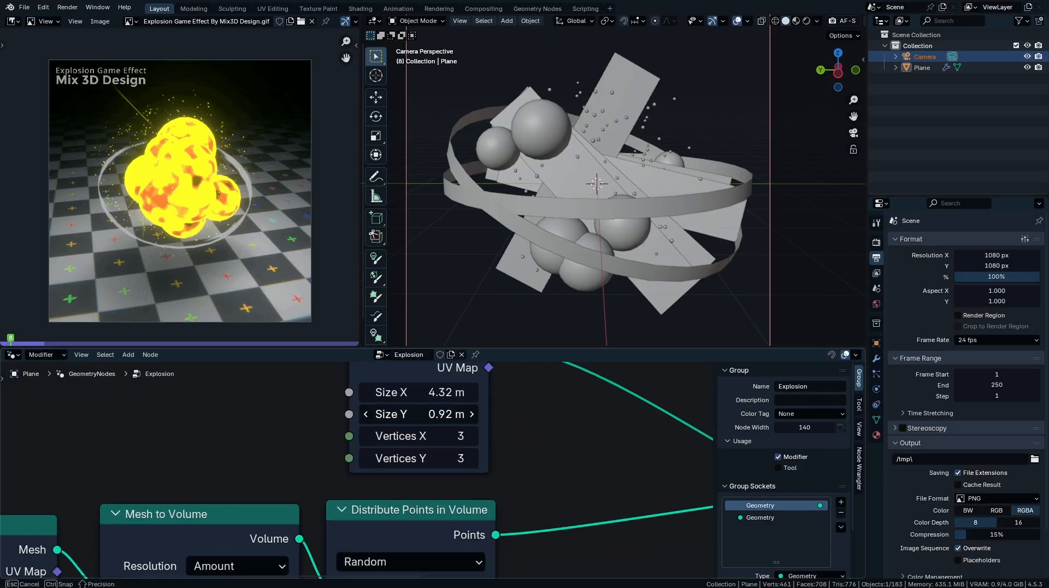
drag(419, 414, 491, 392)
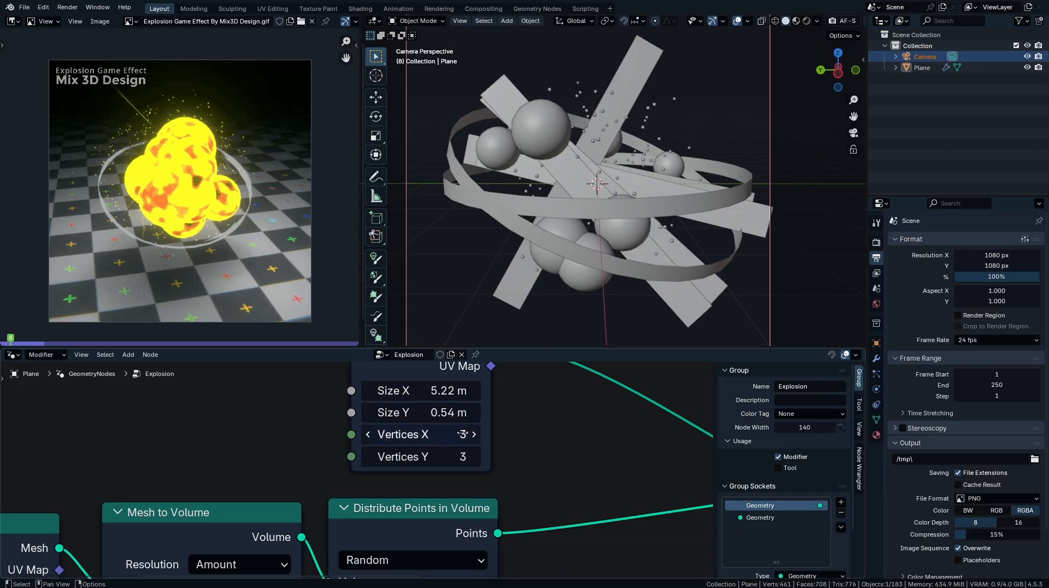
scroll(389, 486, down, 8)
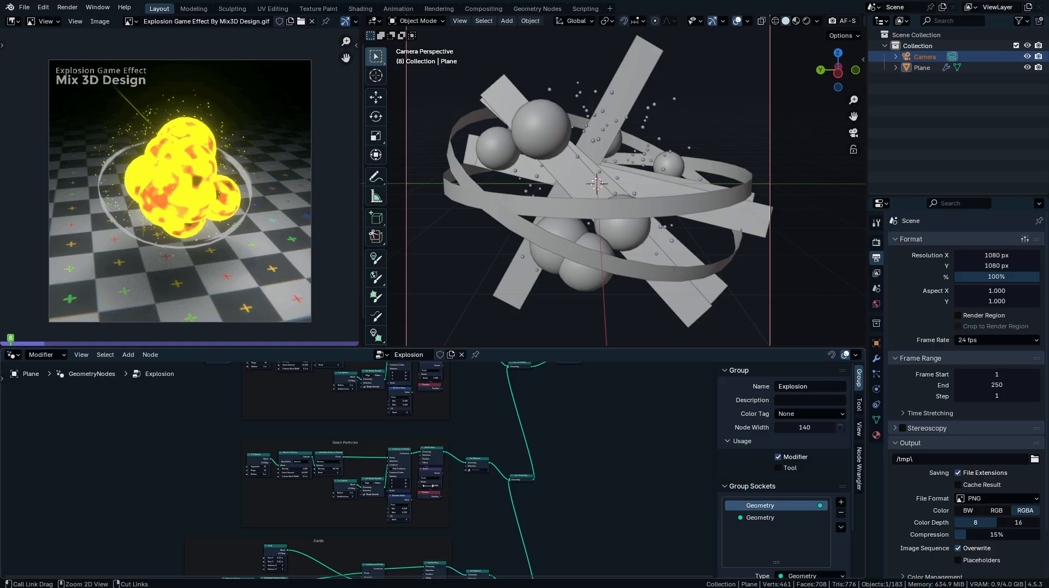
- Raise the Max of the Random Value node that scales the big spheres to 0.650
scroll(487, 394, up, 5)
scroll(410, 454, up, 3)
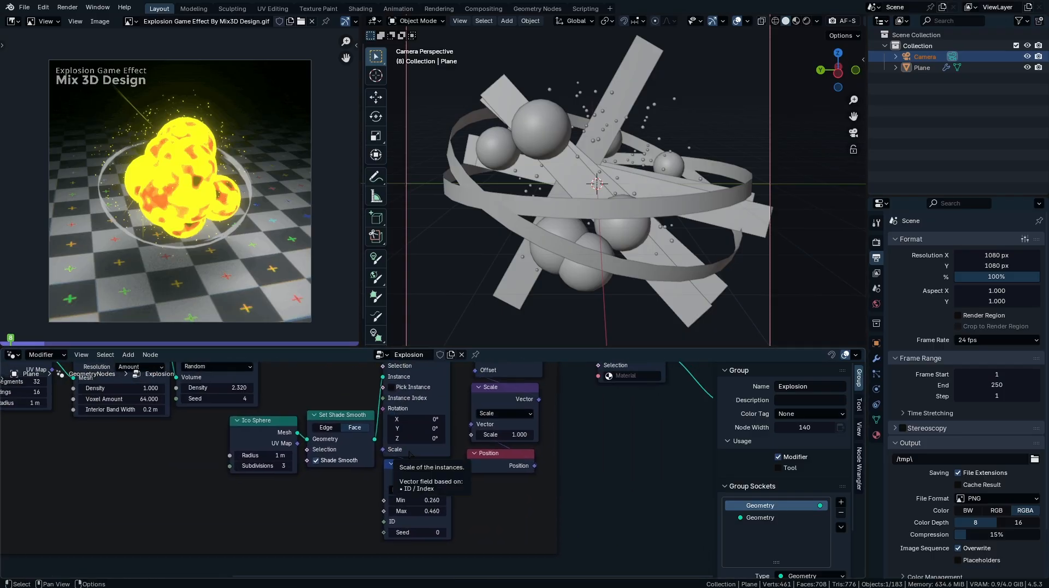
scroll(410, 454, up, 4)
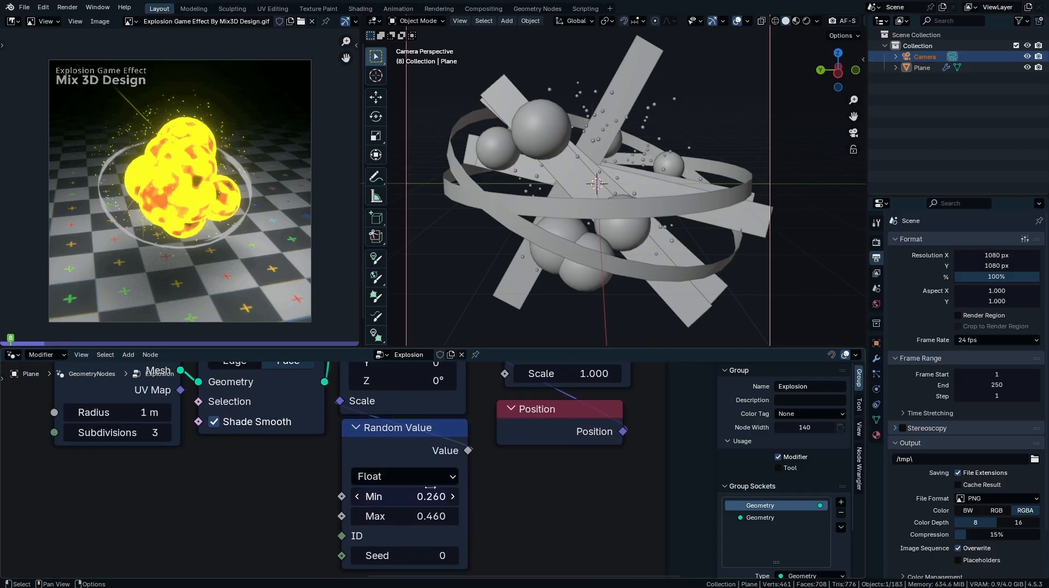
mouse_move(427, 501)
mouse_down()
mouse_move(485, 500)
mouse_move(428, 481)
mouse_move(456, 481)
mouse_move(416, 501)
mouse_up()
middle_drag(492, 399, 459, 537)
drag(541, 497, 528, 497)
key(Escape)
middle_drag(514, 492, 553, 367)
drag(429, 495, 414, 494)
middle_drag(416, 495, 389, 562)
drag(563, 438, 474, 438)
key(Escape)
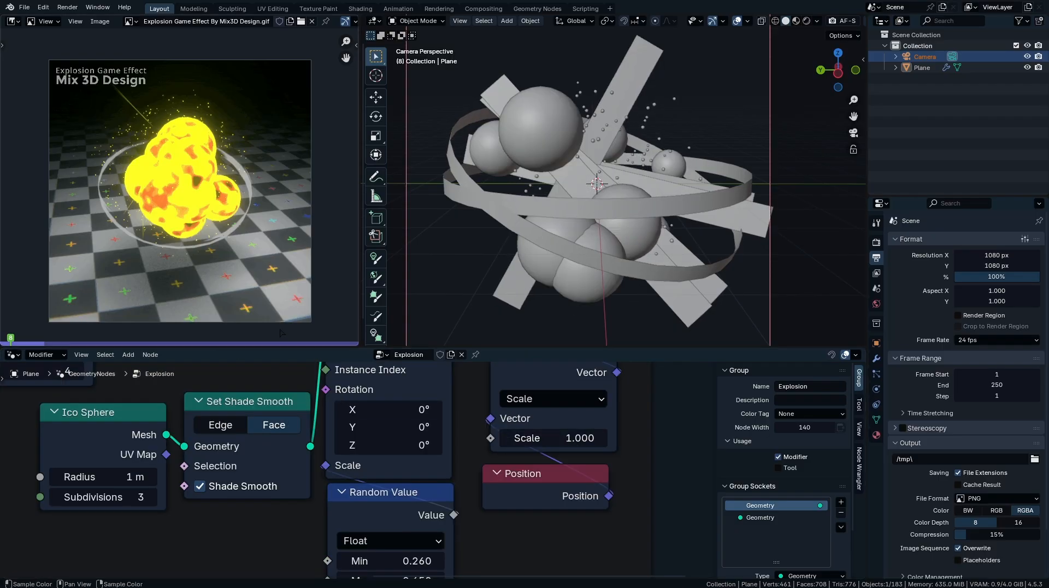
- Split off a Timeline editor below the 3D viewport, enlarge it and go to frame 0
drag(362, 344, 361, 312)
click(374, 319)
click(538, 359)
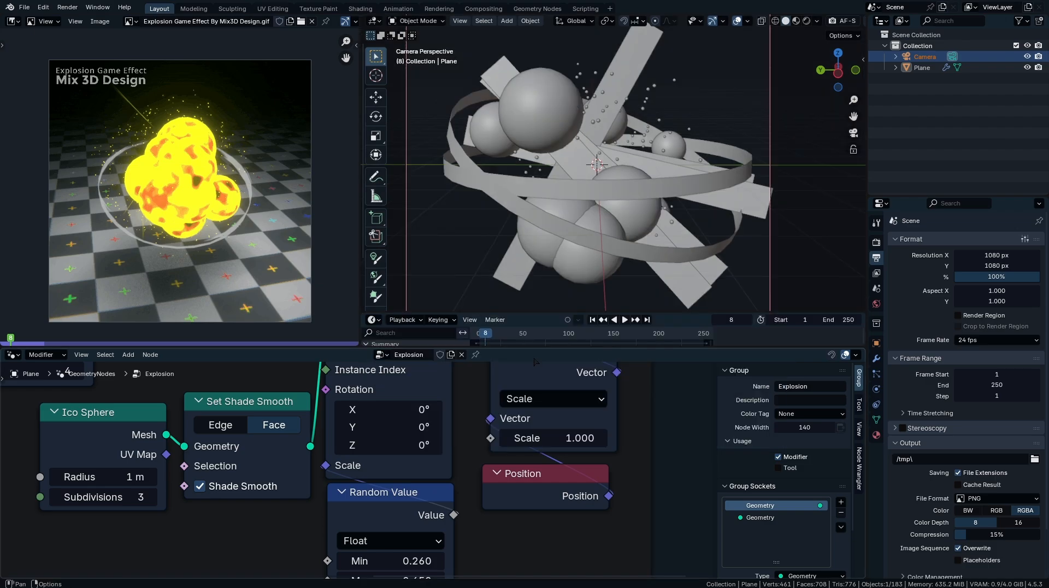
drag(520, 314, 477, 304)
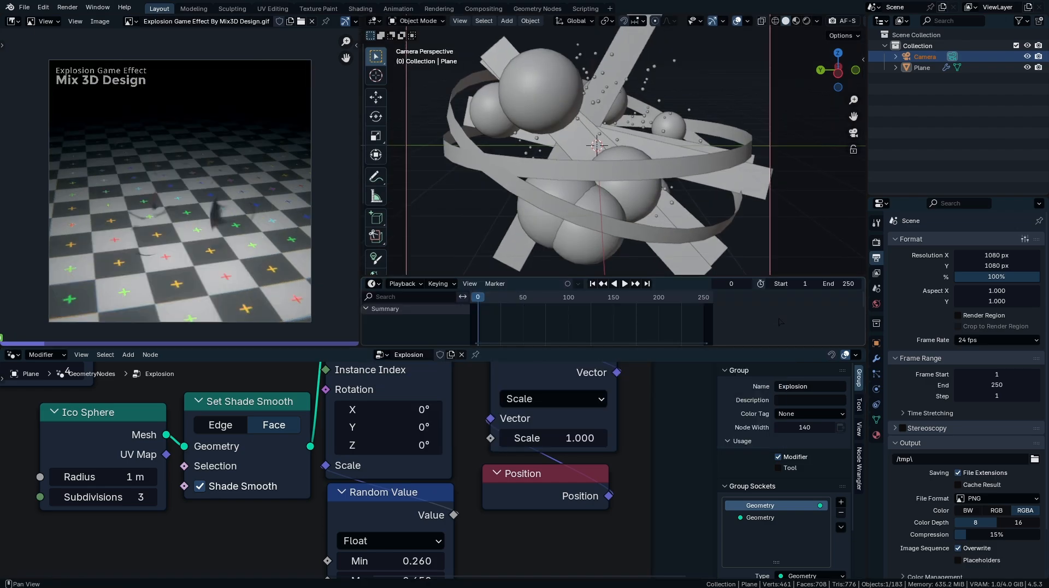
- Set the scene's end frame to 30 and play the animation alongside the reference
click(877, 272)
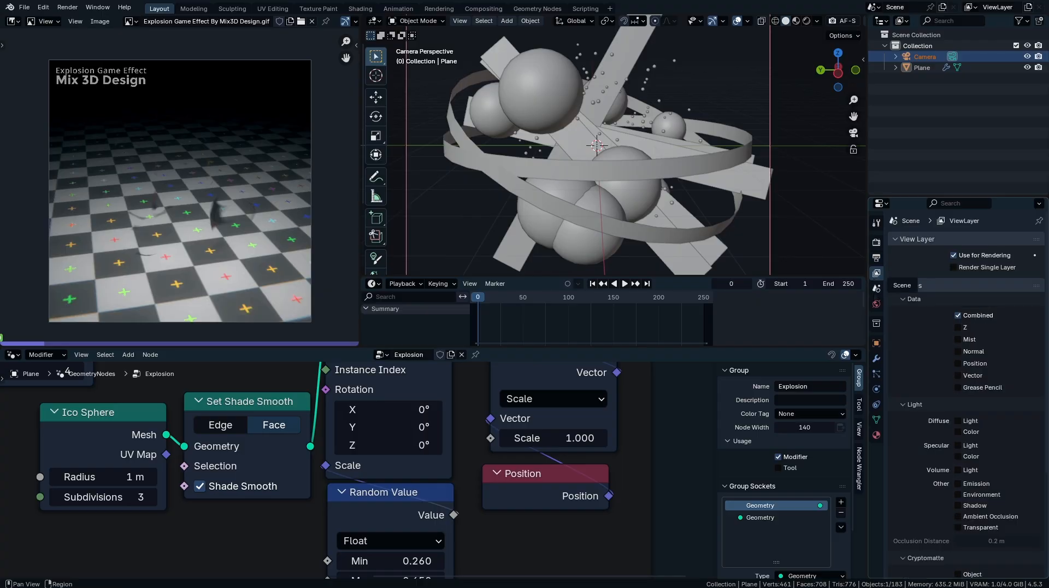
click(876, 258)
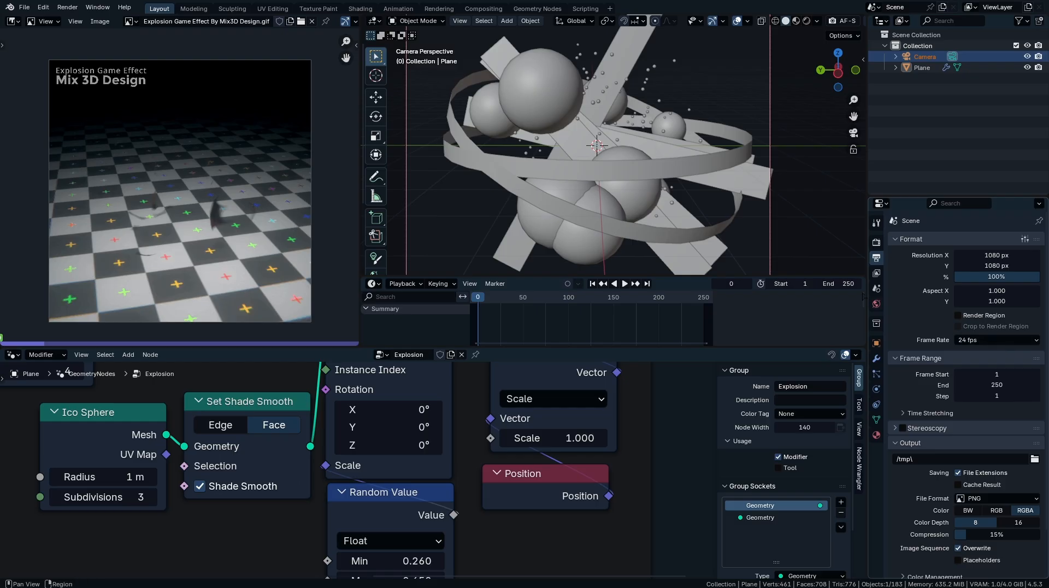
key(Home)
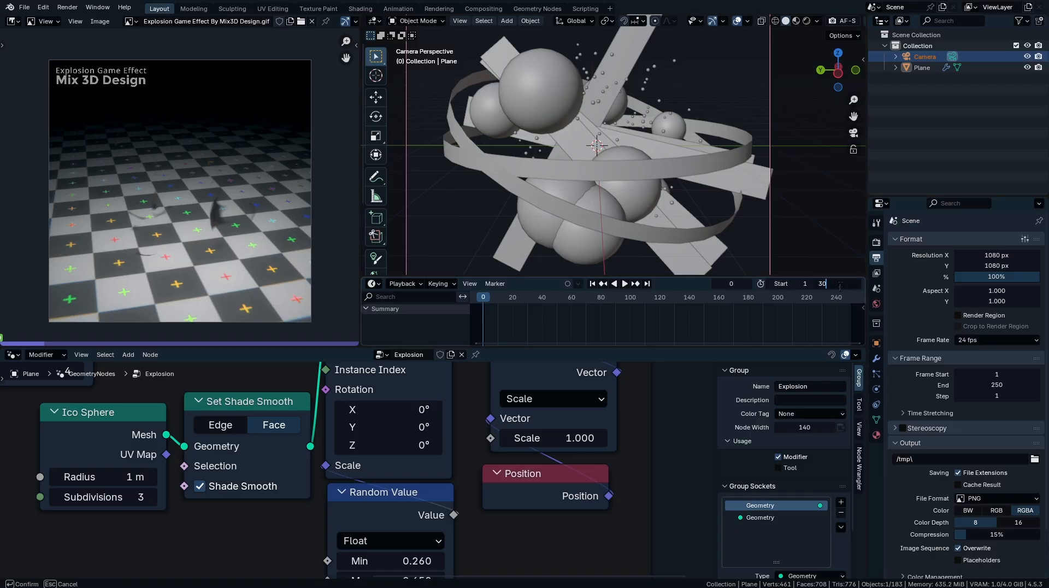
key(Return)
key(space)
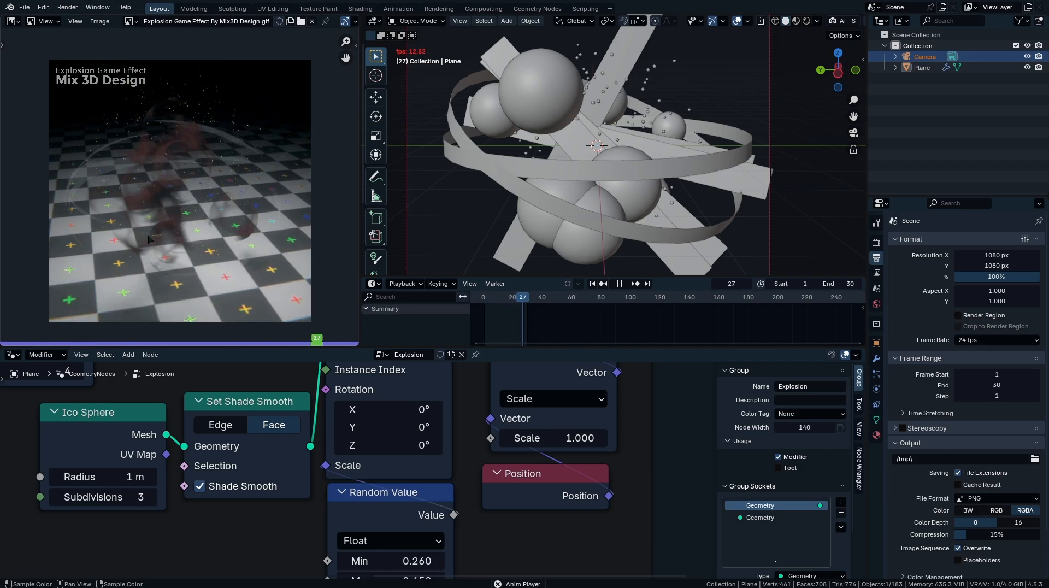
key(space)
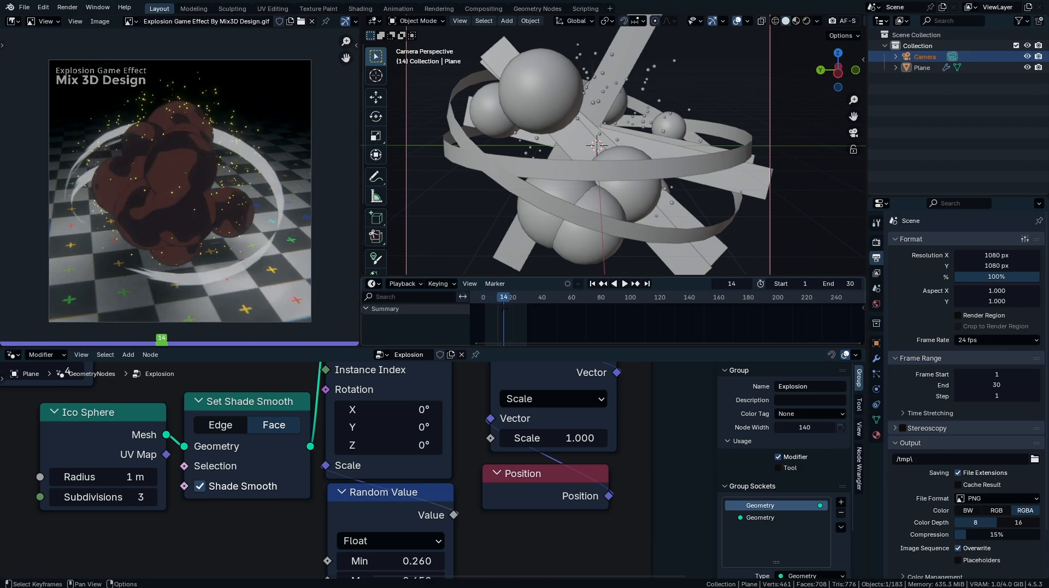
- Set the factor of the big spheres' vector Scale node to -0.880 and keyframe it at frame 1
drag(504, 303, 487, 318)
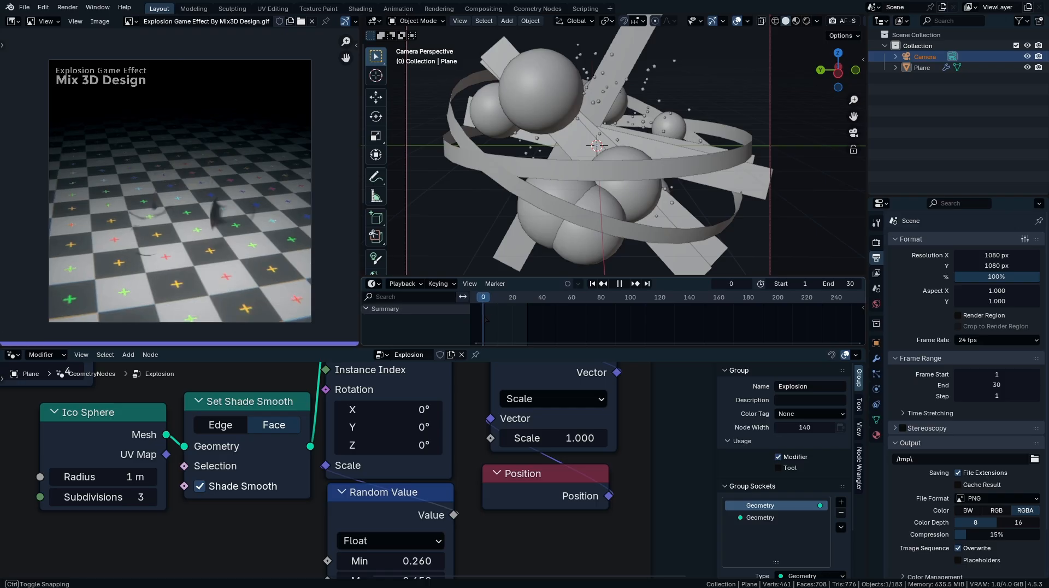
middle_drag(547, 432, 557, 396)
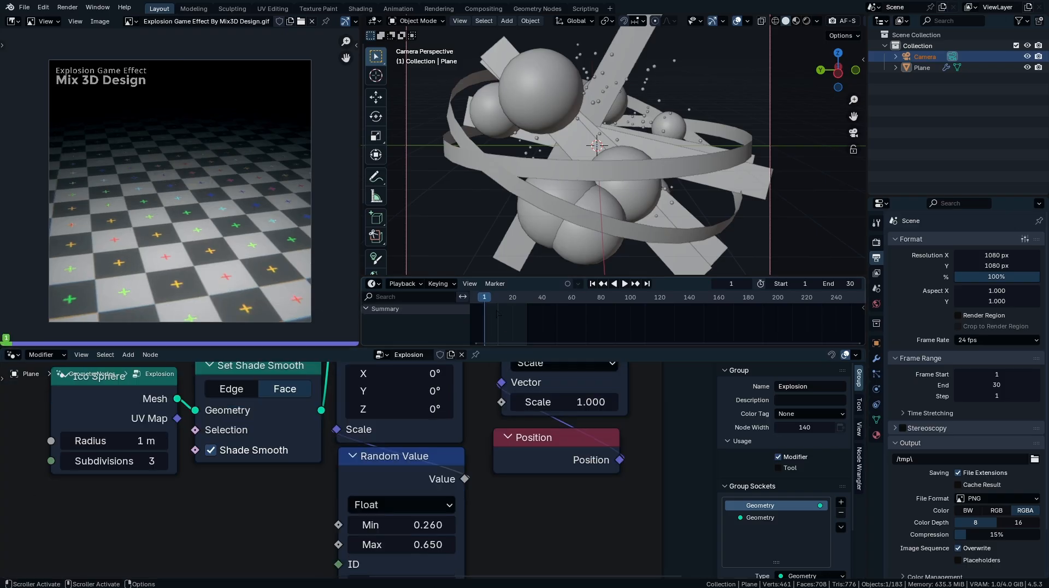
drag(492, 304, 484, 304)
middle_drag(573, 446, 522, 509)
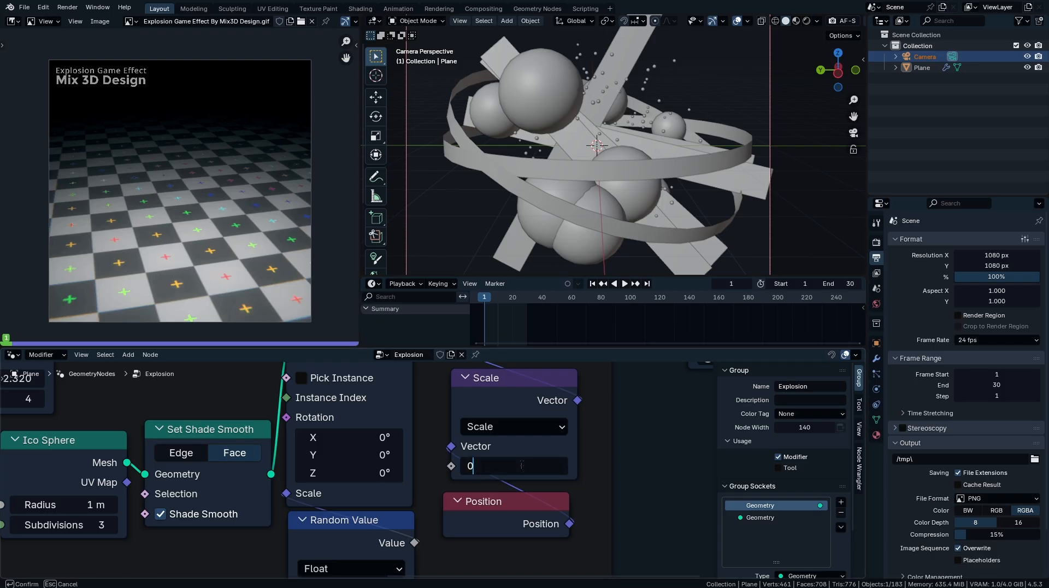
key(Return)
mouse_move(522, 465)
mouse_down()
mouse_move(485, 466)
mouse_move(538, 460)
mouse_up()
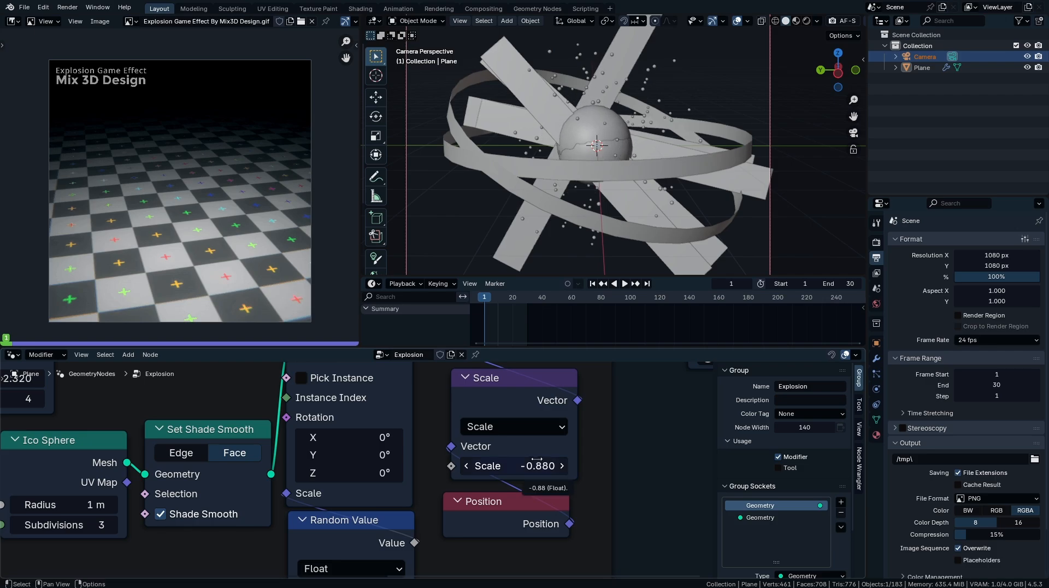
key(i)
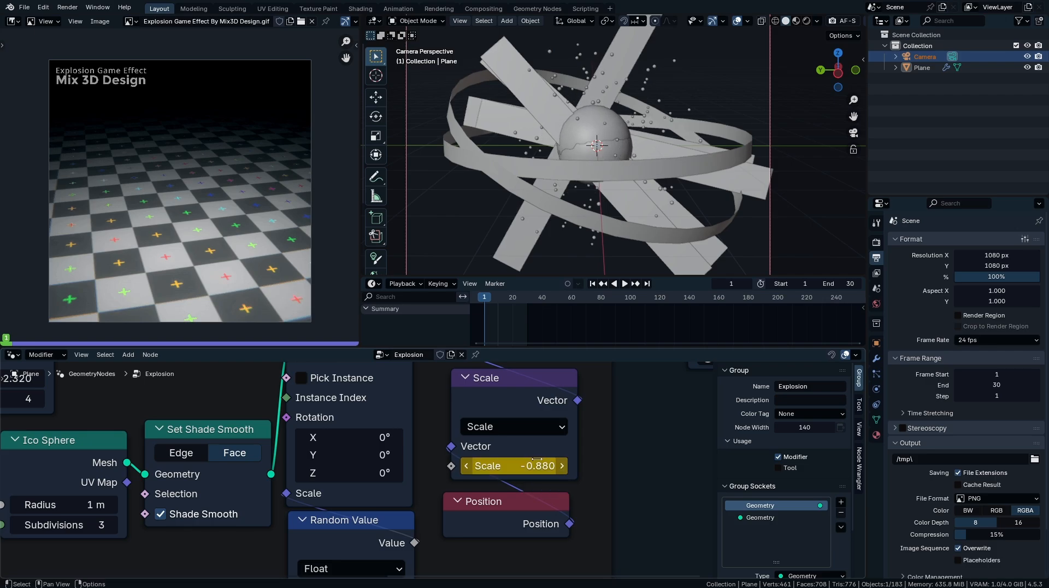
click(541, 399)
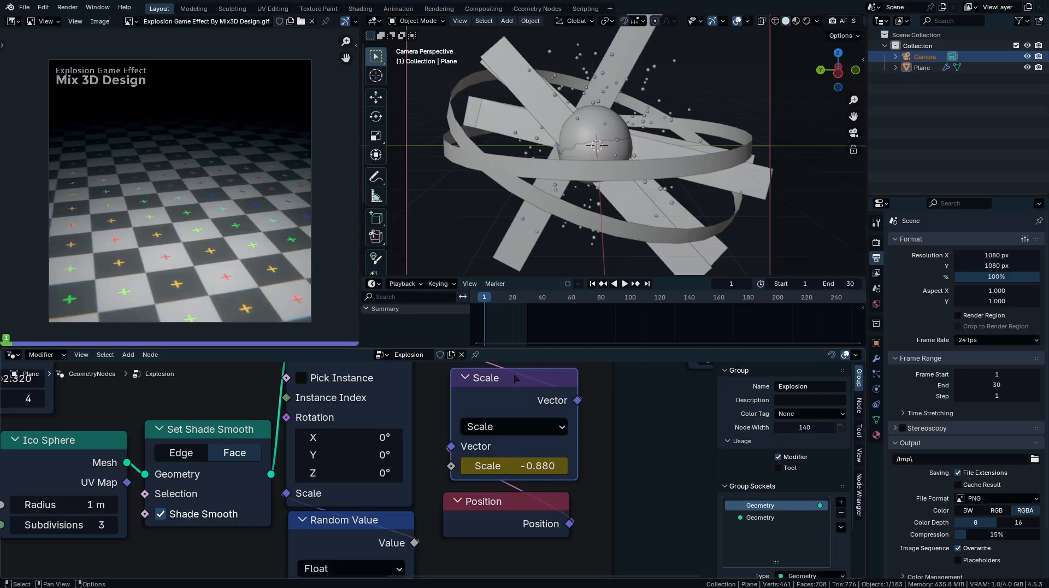
- Select the Plane object to list its keyframes in the timeline and preview the first frames
click(938, 69)
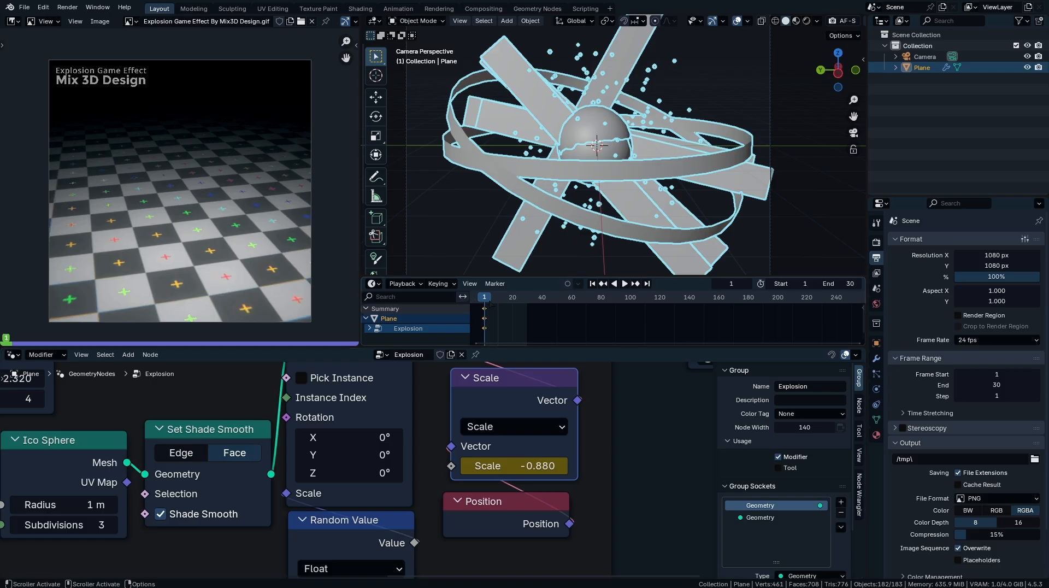
key(space)
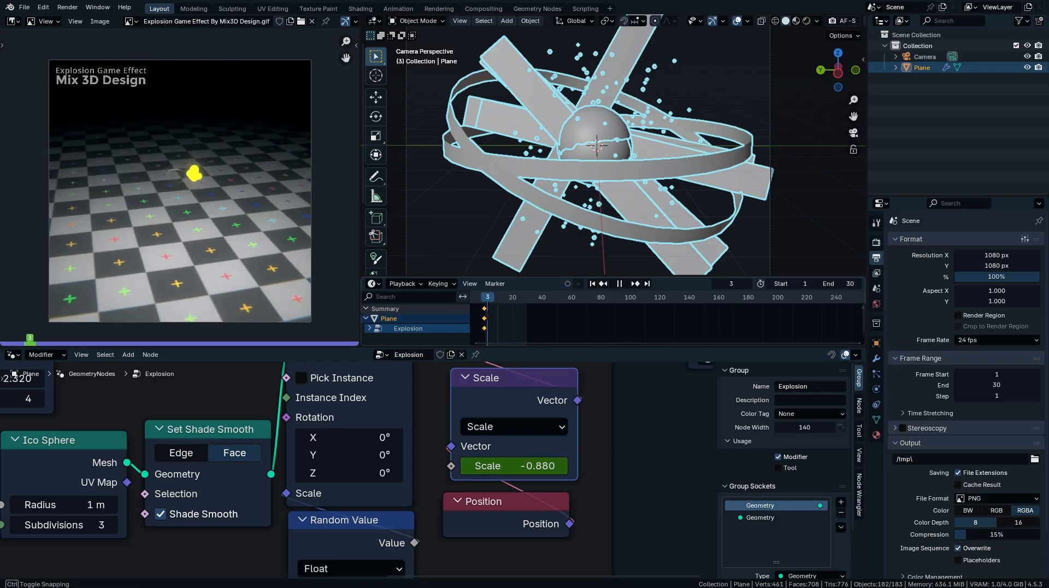
key(space)
- Keyframe the big spheres' Random Value Min 0.260 and Max 0.650 at frame 23
middle_drag(417, 462, 549, 377)
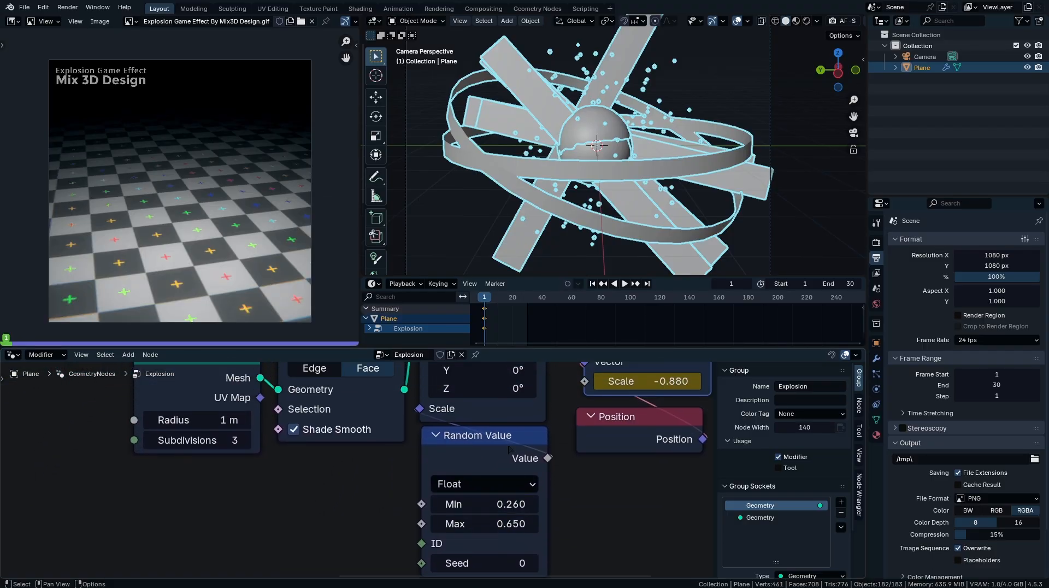
key(space)
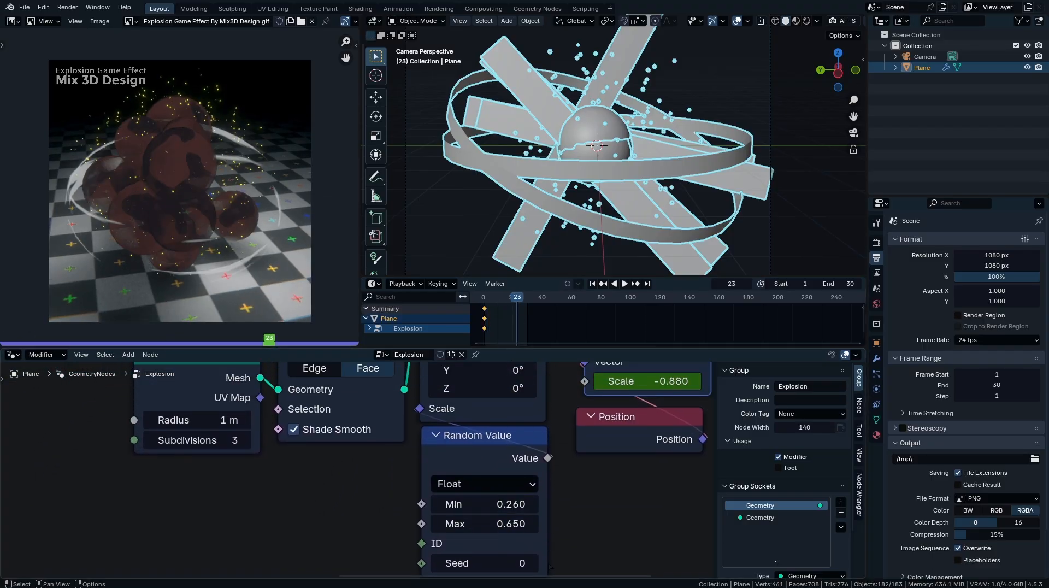
key(i)
key(i)
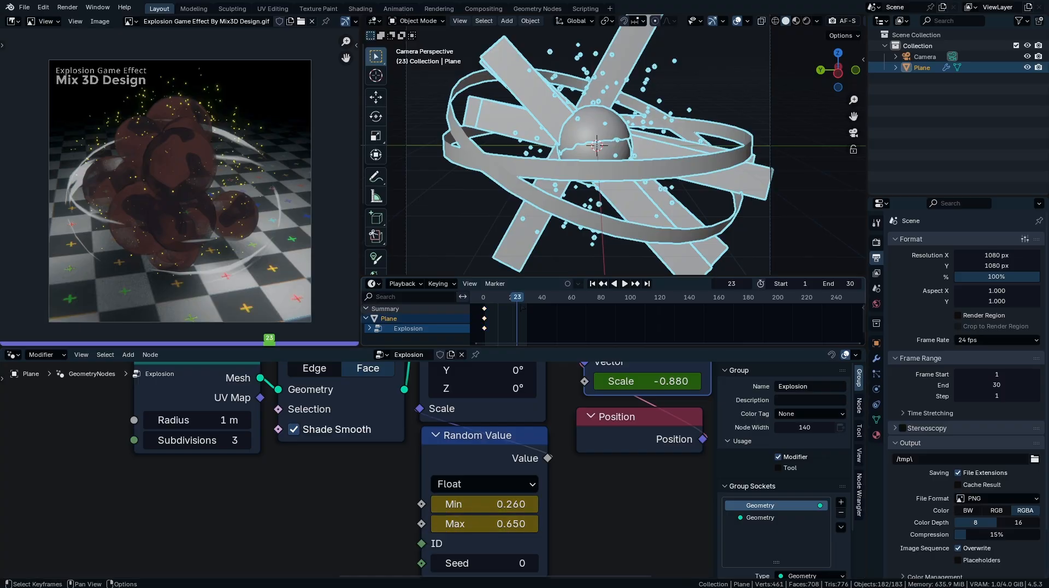
- At frame 1, set the big spheres' Random Value Min and Max to 0 and keyframe both
drag(522, 298, 486, 318)
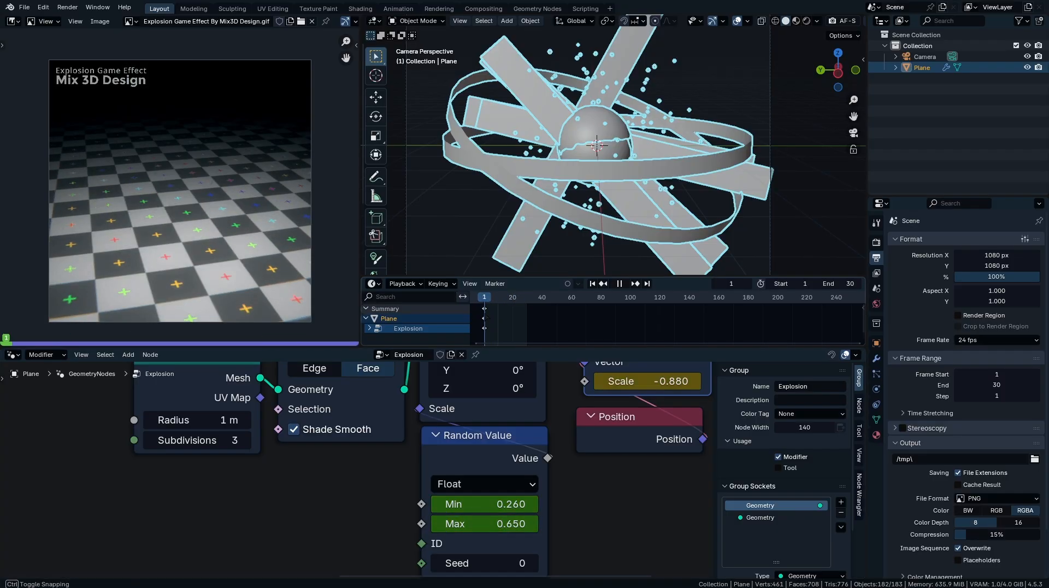
double_click(496, 504)
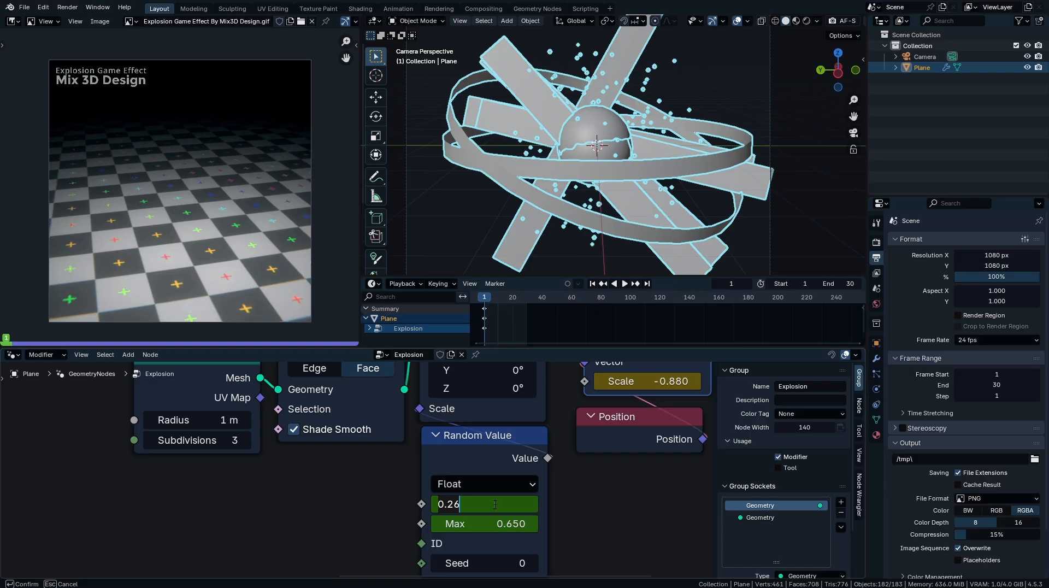
text(0)
key(Return)
double_click(489, 523)
text(0)
key(Return)
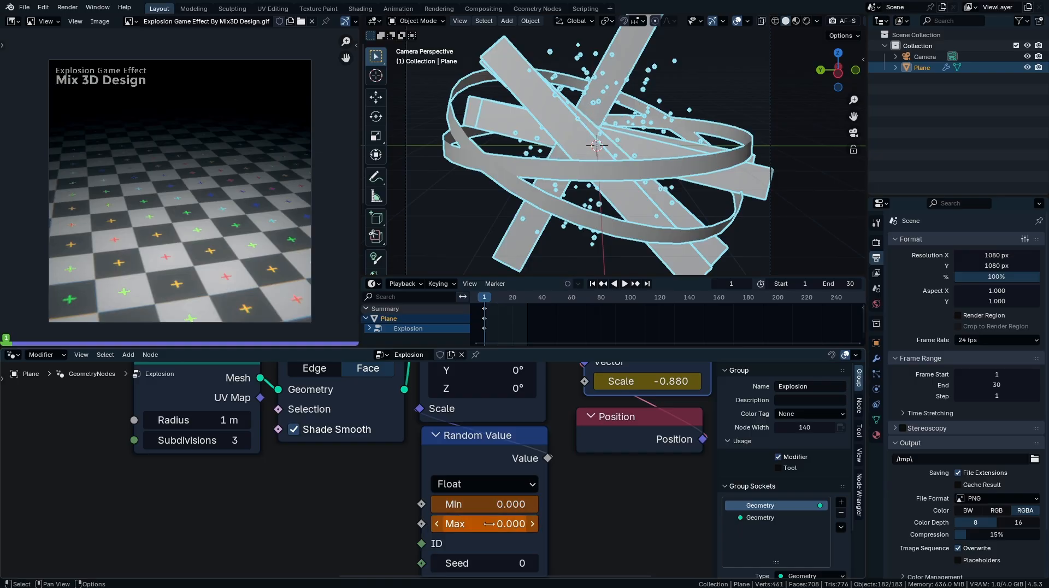
key(i)
key(i)
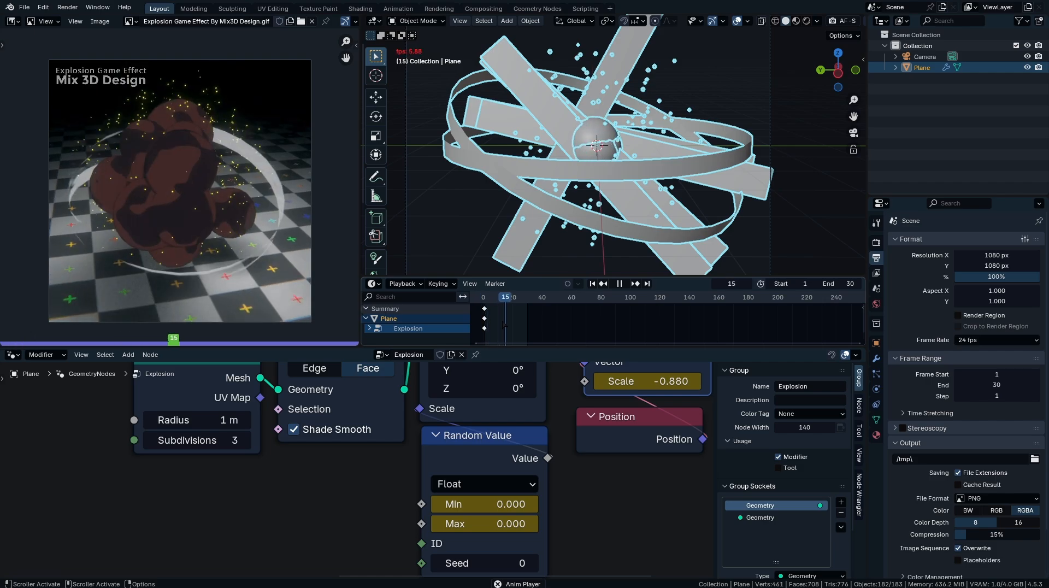
- Preview the spheres' growth against the reference and try a different vector Scale factor at frame 12
key(space)
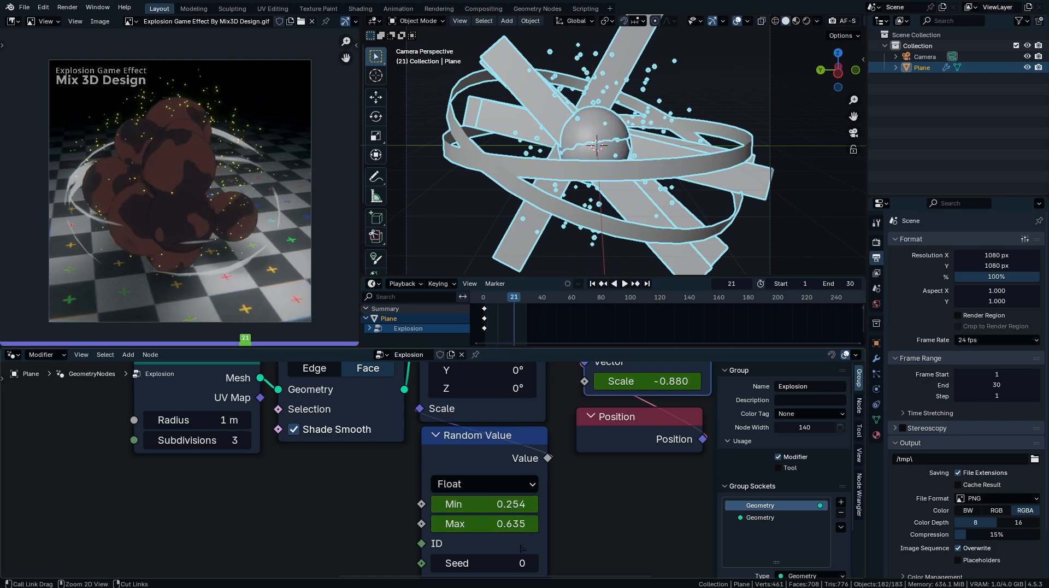
key(space)
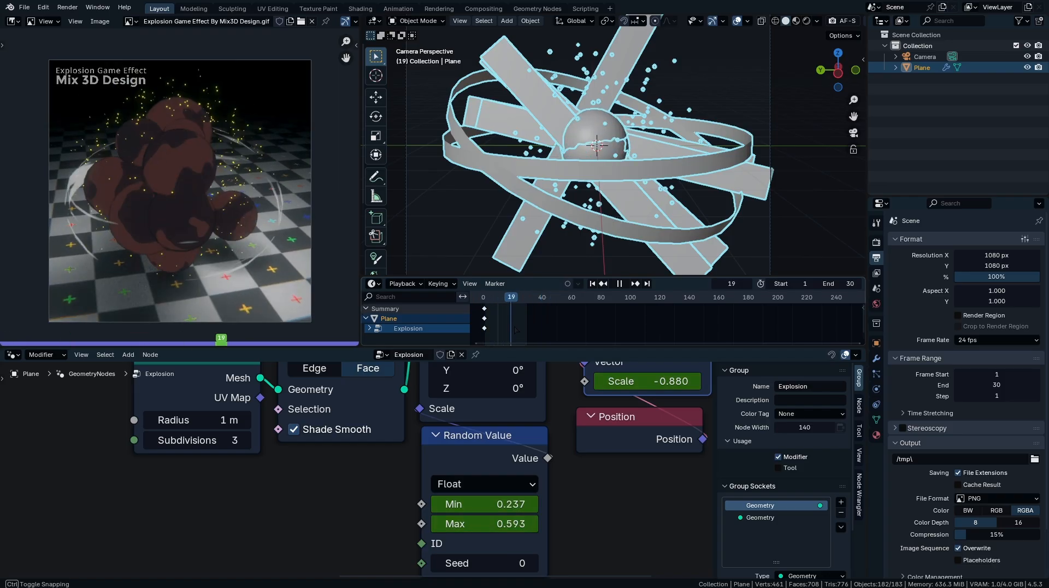
shift+right_drag(479, 333, 479, 334)
middle_drag(627, 402, 529, 442)
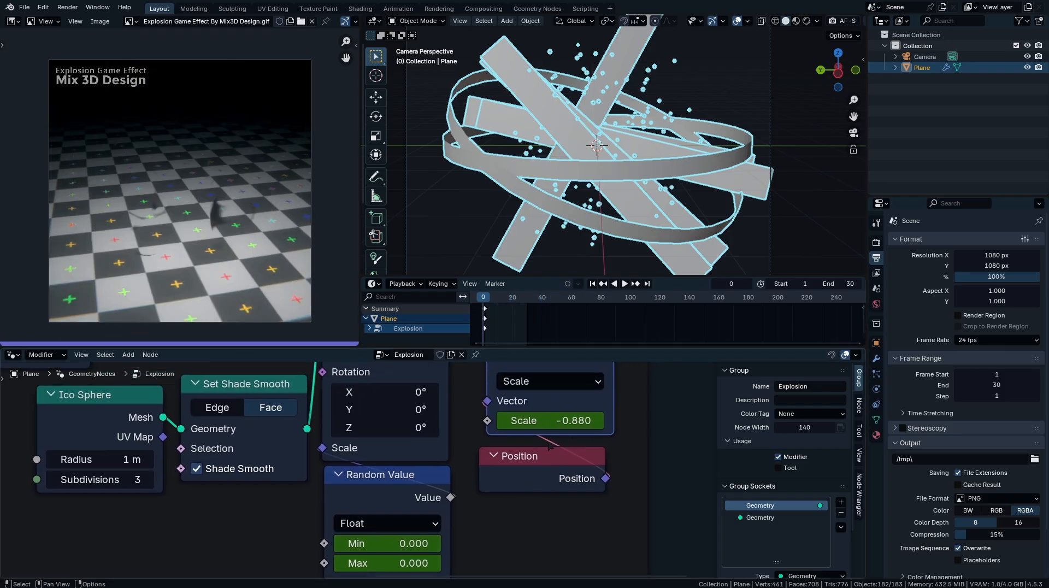
key(space)
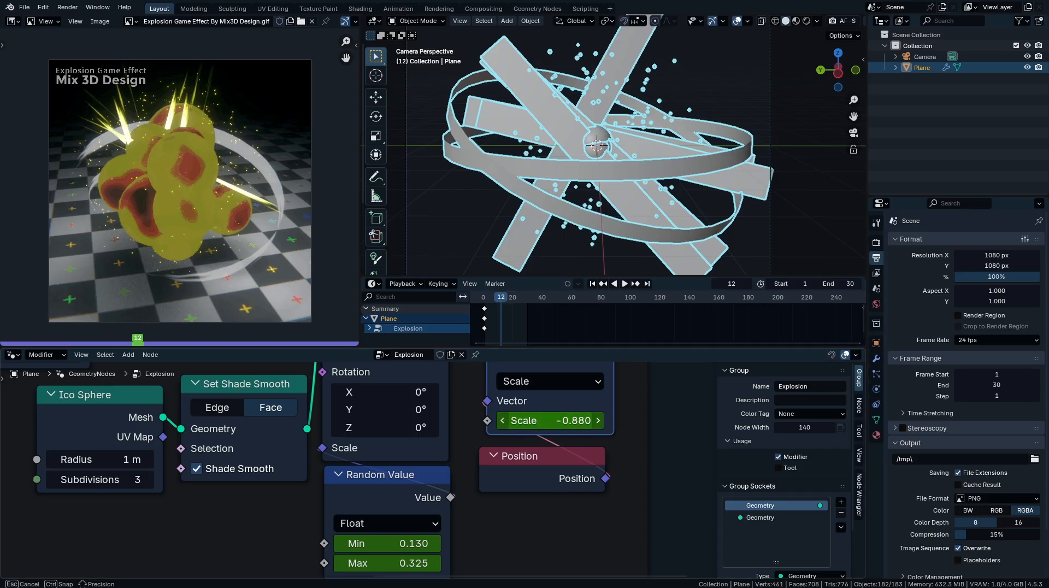
drag(550, 420, 636, 420)
key(space)
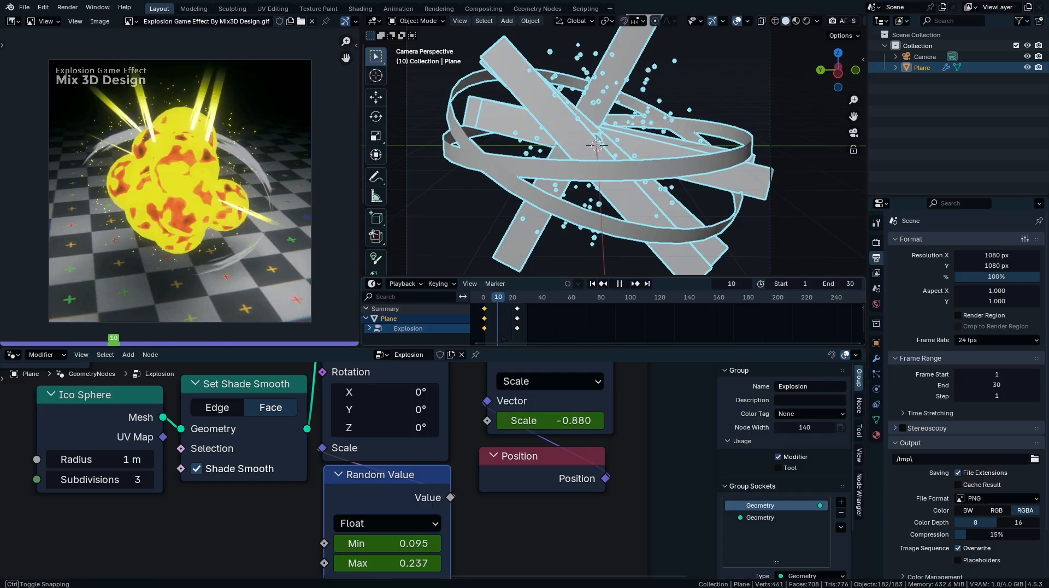
- Move the big spheres' Random Value keyframes at frame 23 to frame 12
drag(504, 334, 502, 334)
drag(529, 333, 509, 304)
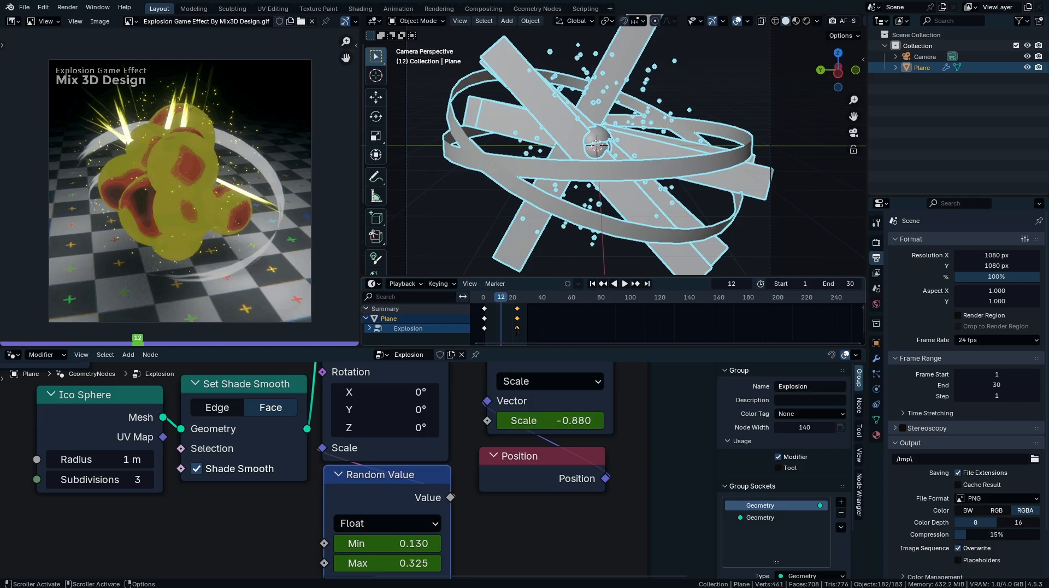
key(g)
click(503, 330)
- Set the big spheres' vector Scale factor to 0.500 and keyframe it at frame 12
middle_drag(600, 410, 546, 417)
click(559, 433)
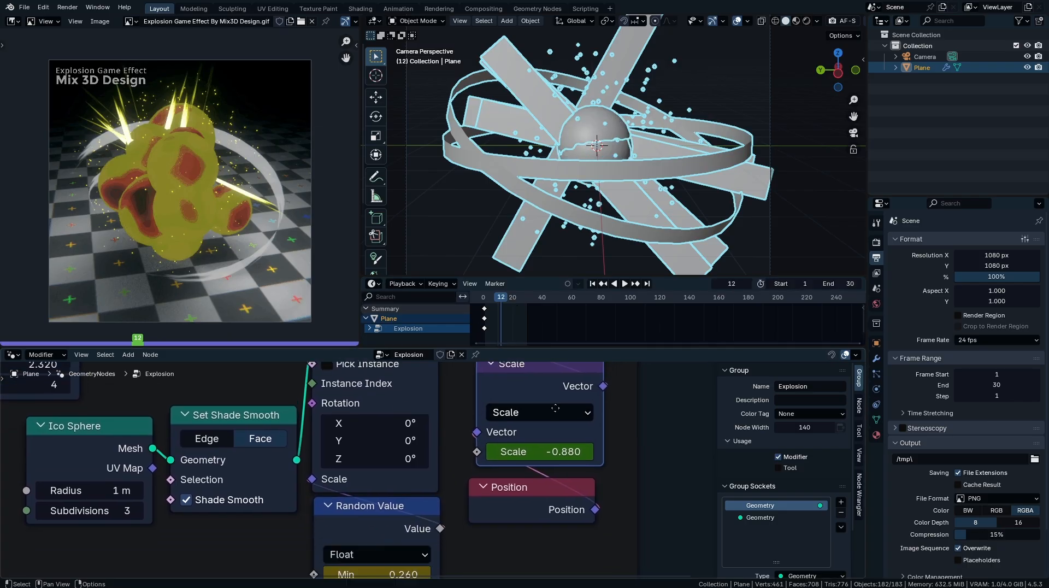
drag(543, 445, 596, 446)
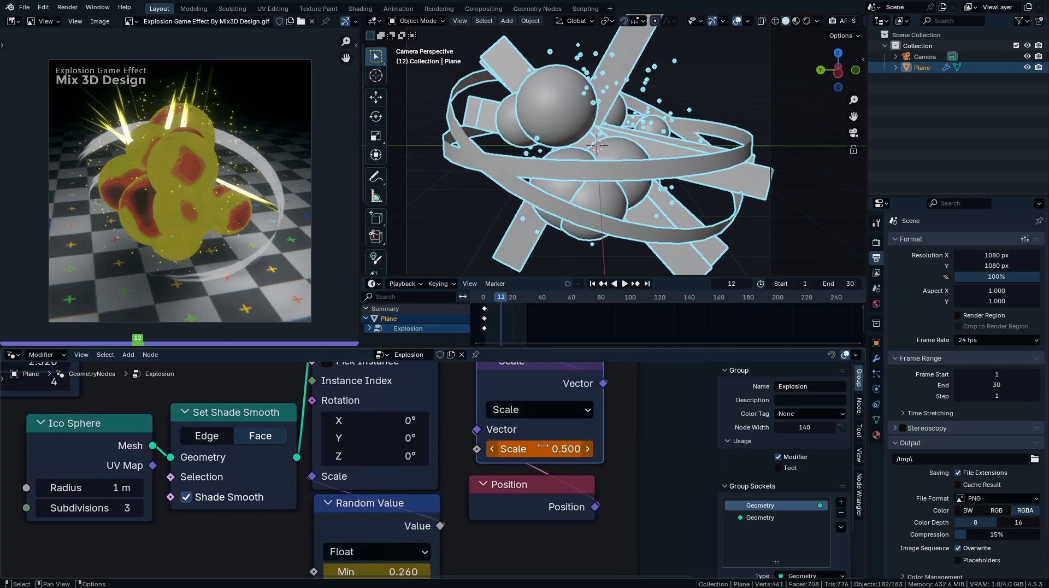
key(i)
- Keyframe the big spheres' vector Scale factor at 0.760 on frame 22 and scrub through the motion
drag(502, 301, 516, 304)
drag(540, 448, 551, 449)
key(i)
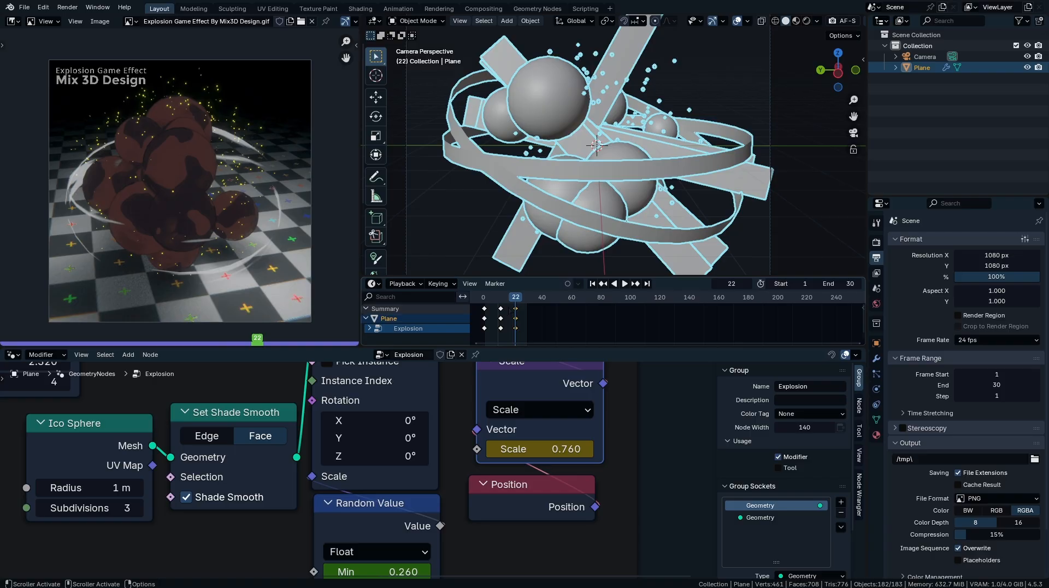
key(space)
drag(503, 310, 501, 310)
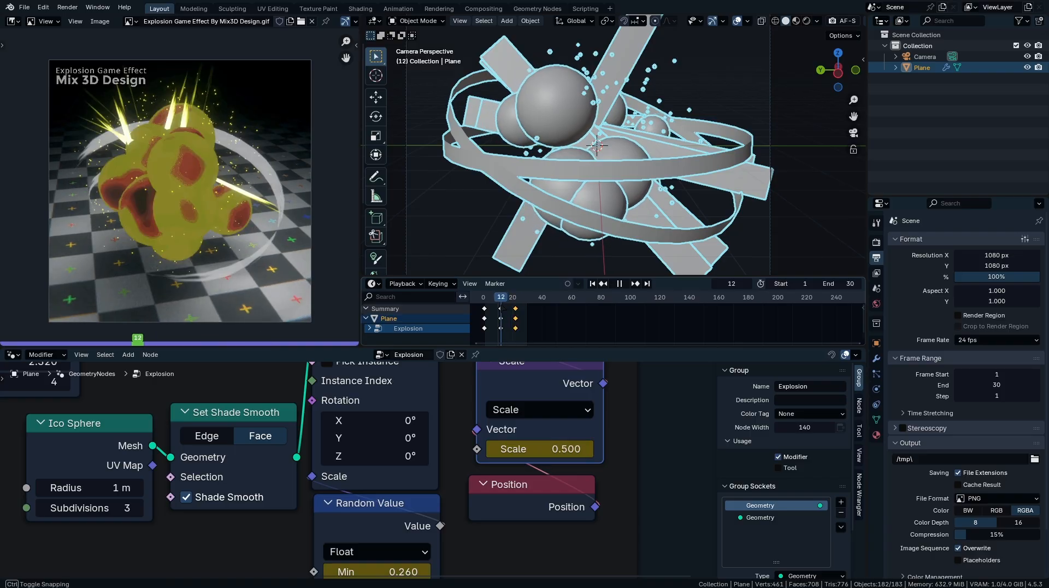
- Set the big spheres' Random Value Min to 0.270, keyframe Min and Max at frame 12, and play the result back
middle_drag(404, 571, 463, 511)
drag(462, 511, 462, 513)
key(i)
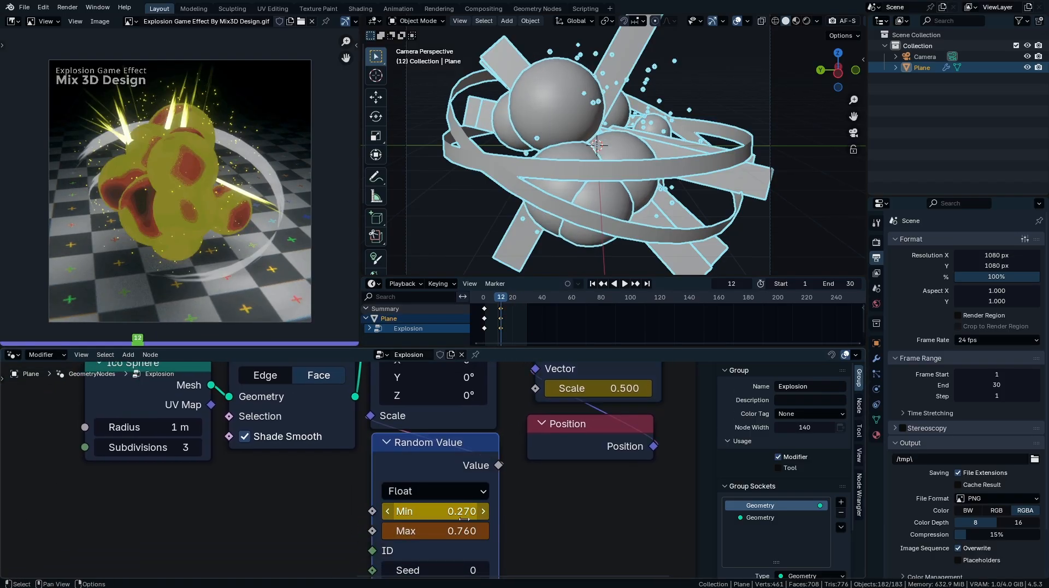
key(i)
key(space)
key(space)
mouse_move(504, 301)
mouse_down()
mouse_move(485, 301)
mouse_move(507, 302)
mouse_up()
key(space)
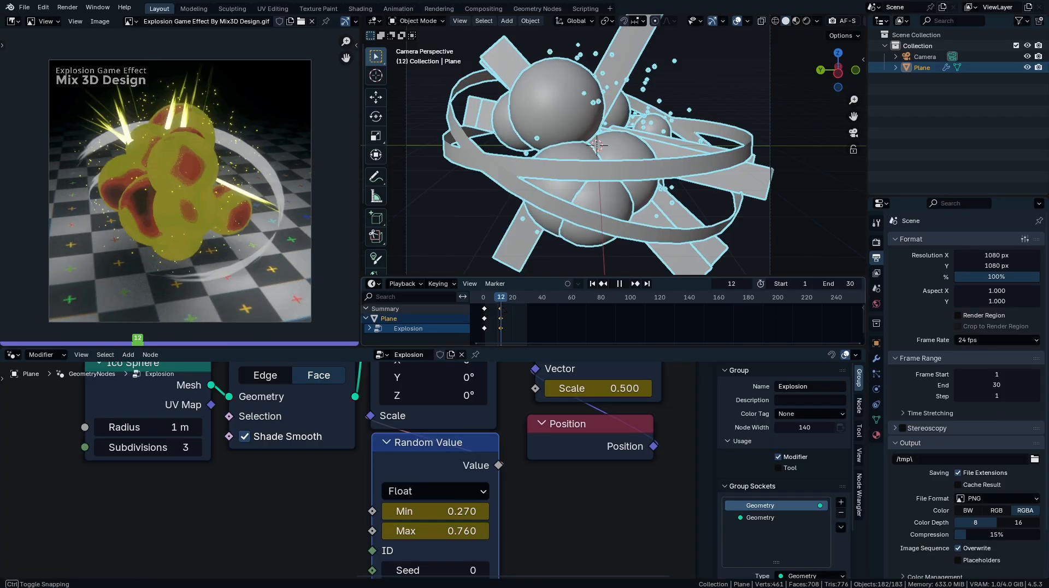
- Connect a Viewer to the Set Material node of the Small Particles frame to preview only those particles
ctrl+middle_drag(656, 436, 654, 449)
middle_drag(571, 548, 550, 441)
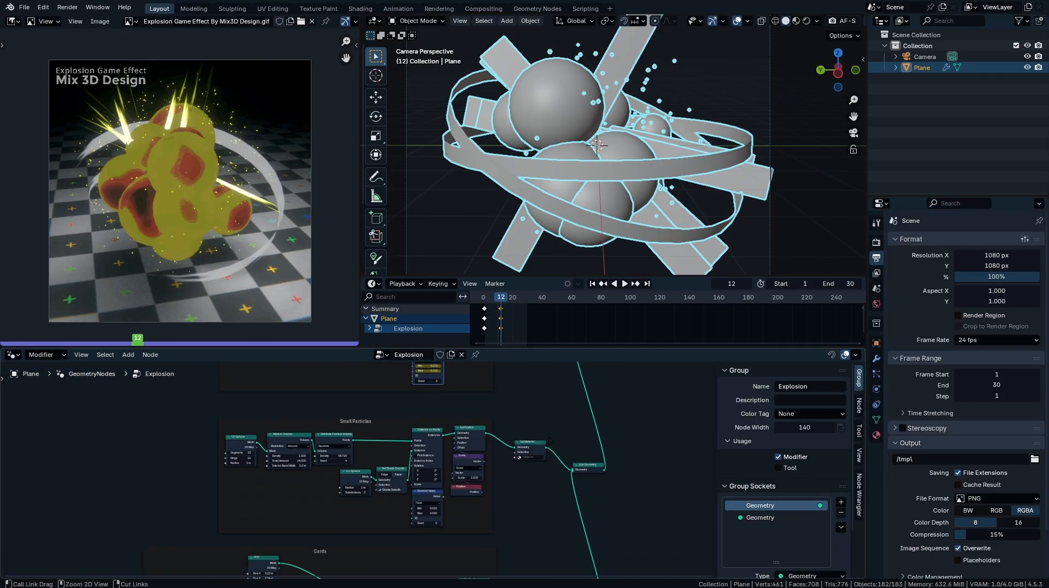
ctrl+shift+click(535, 449)
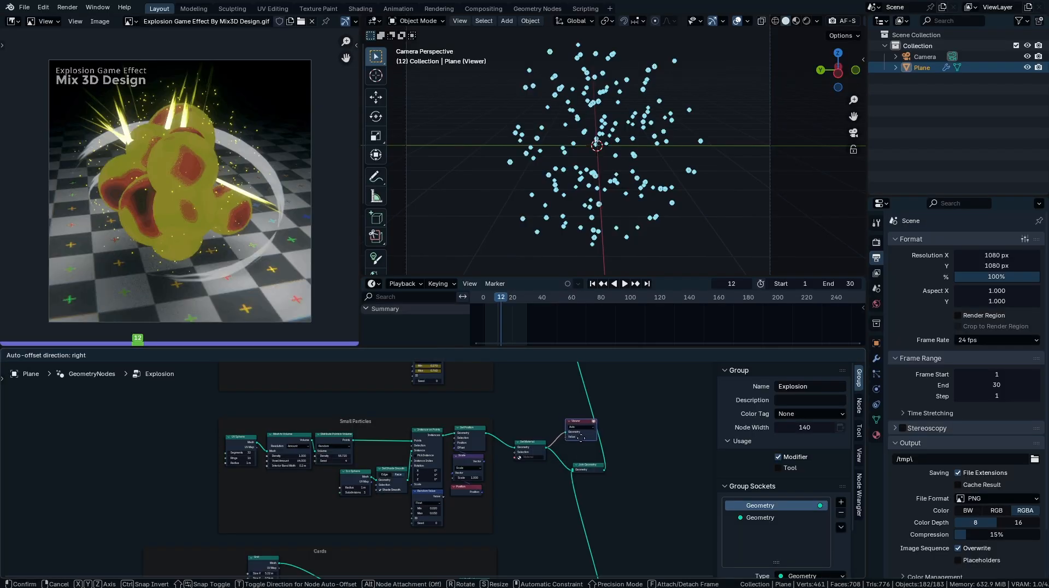
- Set the small particles' vector Scale factor to 1.560 and keyframe it at frame 12
scroll(509, 485, up, 2)
scroll(509, 485, up, 3)
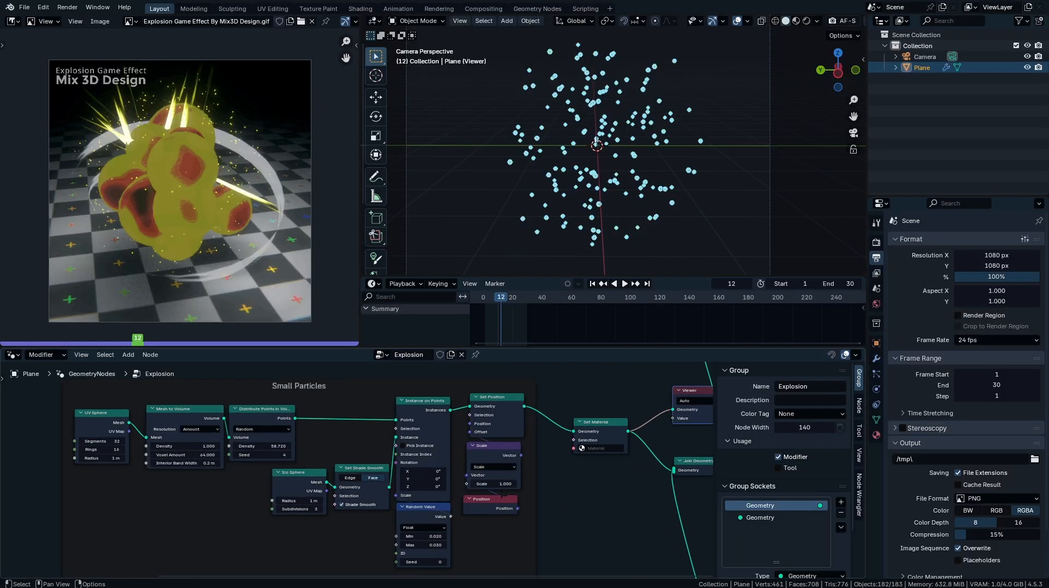
scroll(518, 493, up, 2)
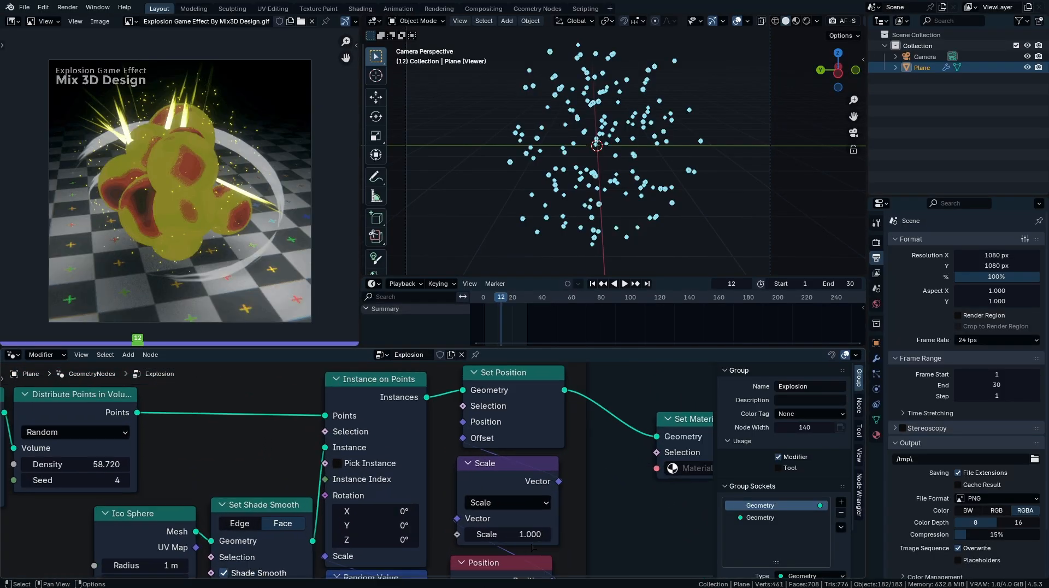
drag(499, 479, 517, 478)
key(i)
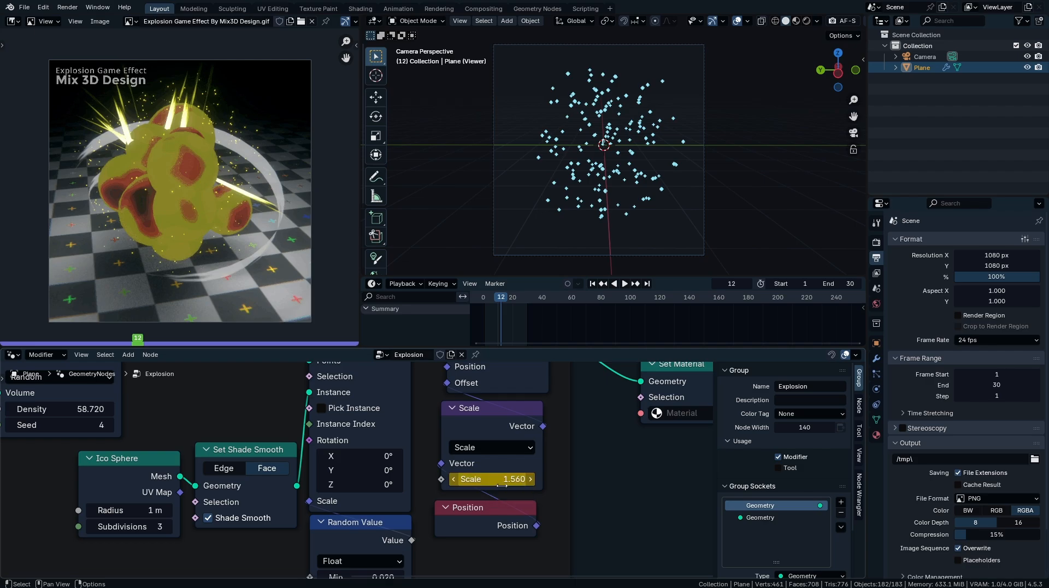
- Set the small particles' vector Scale factor to -1 and keyframe it at frame 1
key(space)
drag(490, 308, 484, 313)
drag(509, 477, 376, 478)
click(517, 479)
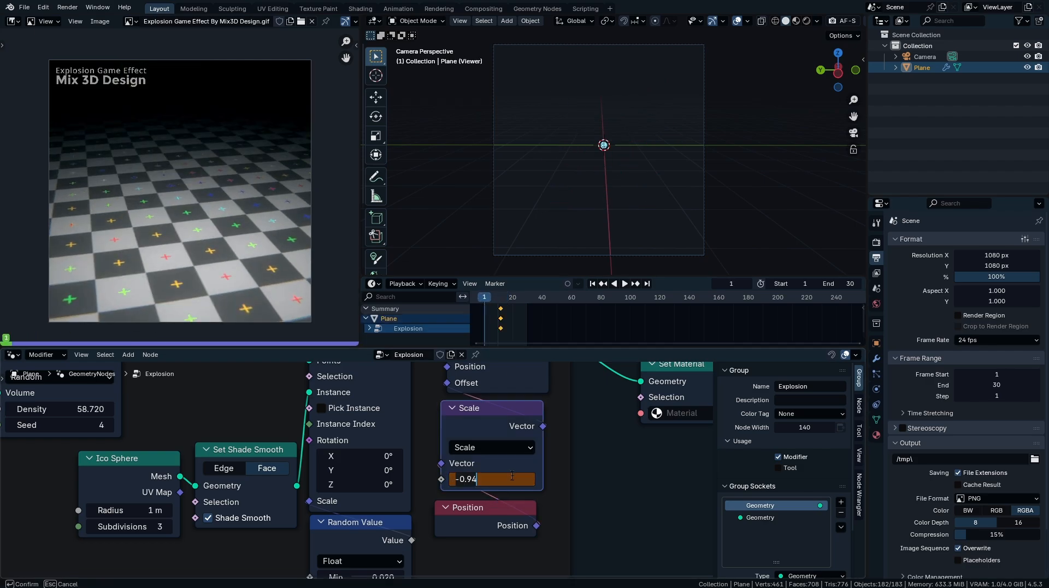
text(-1)
key(Return)
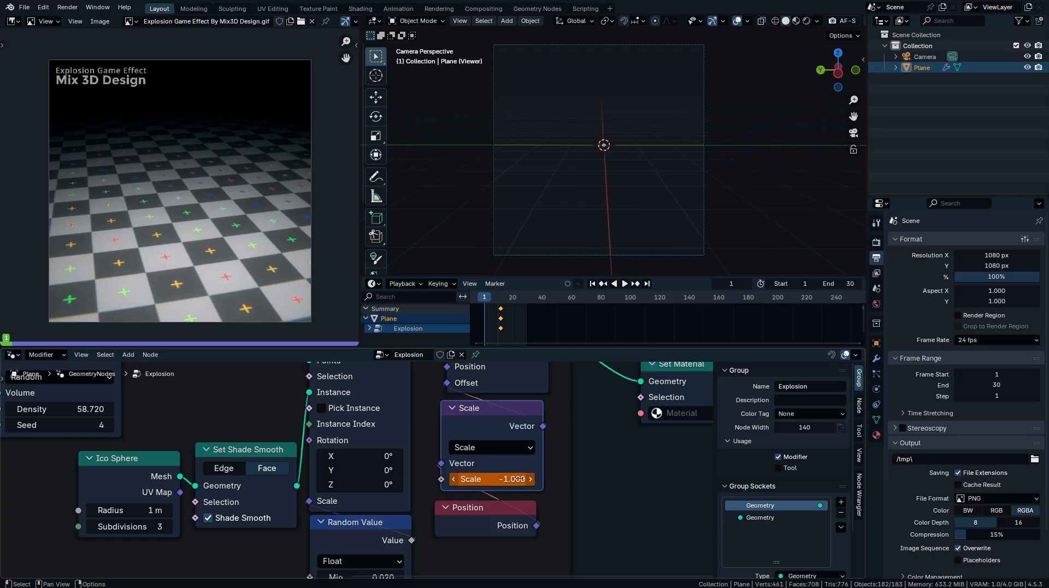
key(i)
- Keyframe the small particles' Random Value Min at 0.020 and Max at 0.030 on frame 12
middle_drag(464, 528, 520, 417)
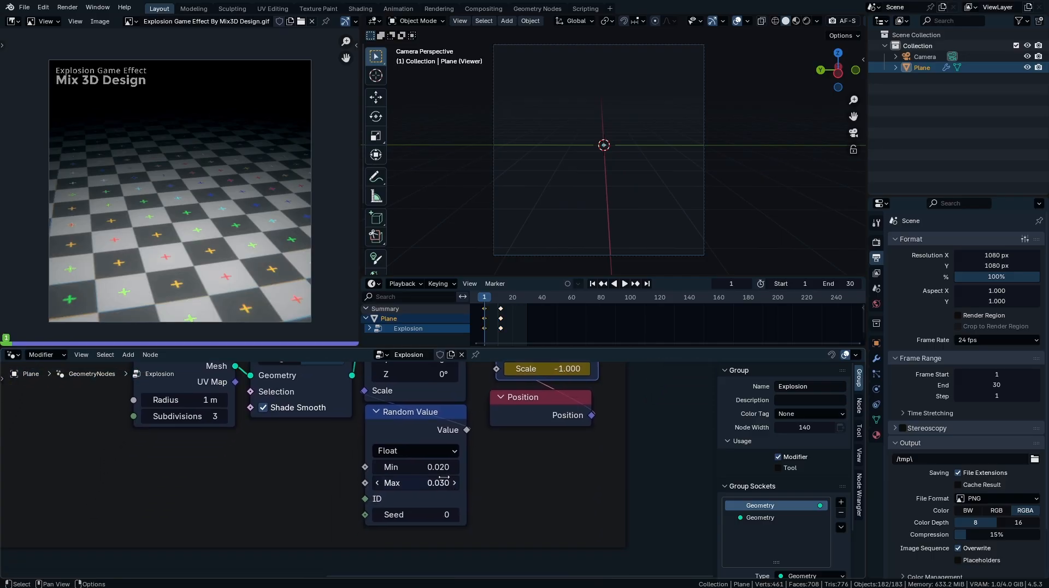
key(space)
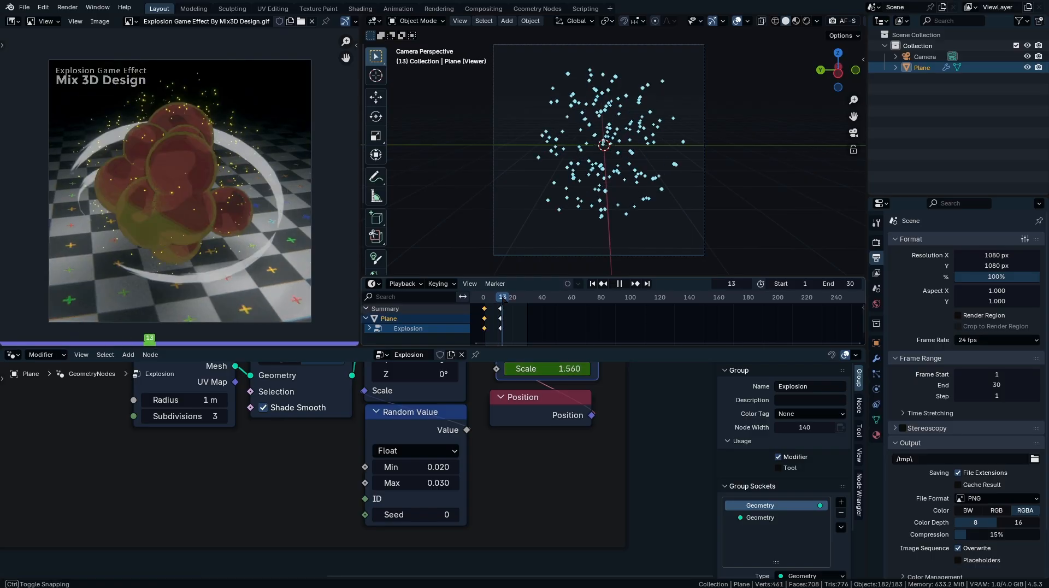
key(space)
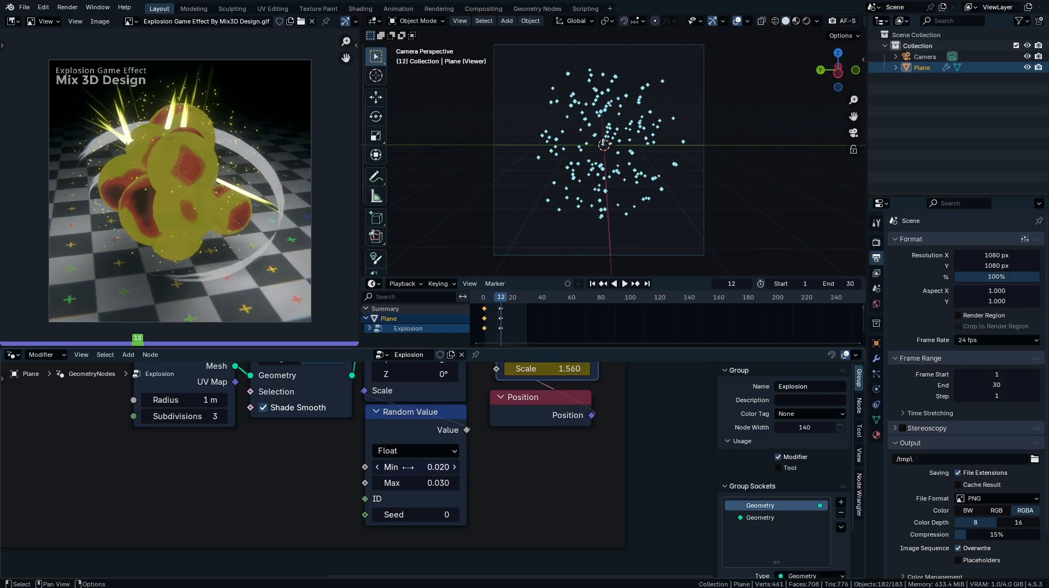
key(i)
key(i)
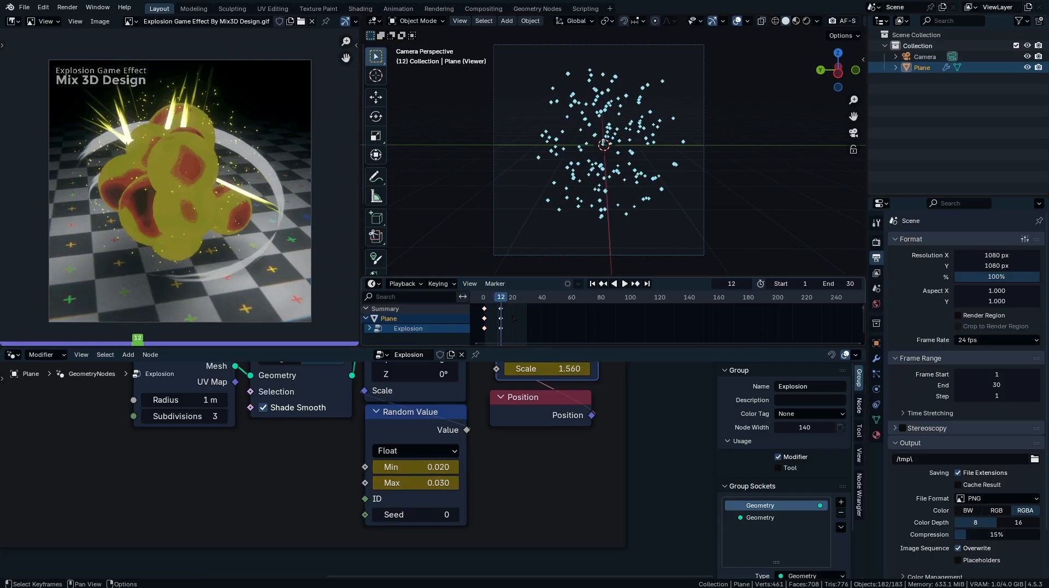
- Set the small particles' Random Value Min to 0 at frame 1 and keyframe Min and Max there
drag(503, 299, 485, 300)
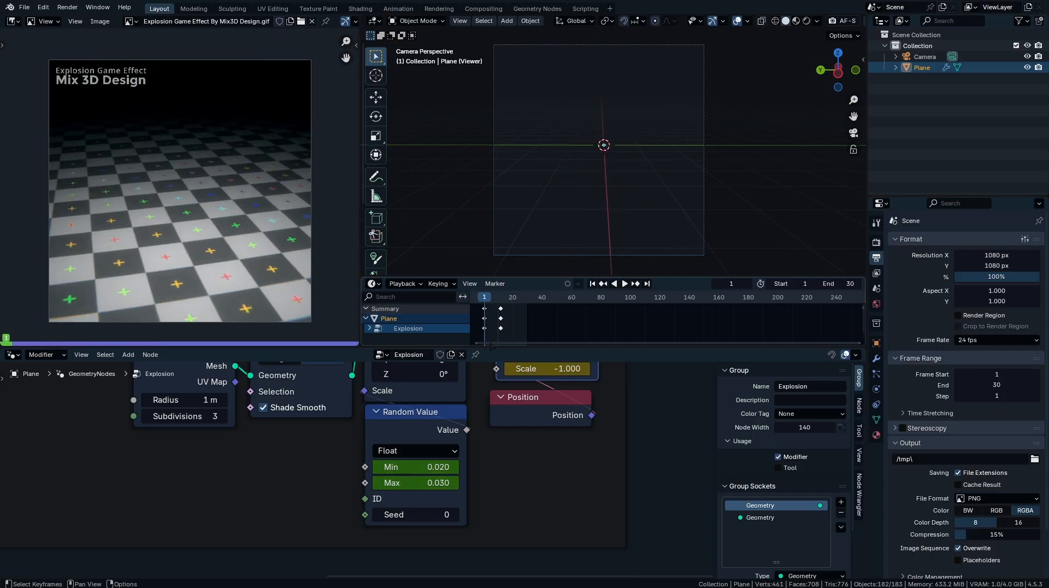
click(413, 472)
key(Return)
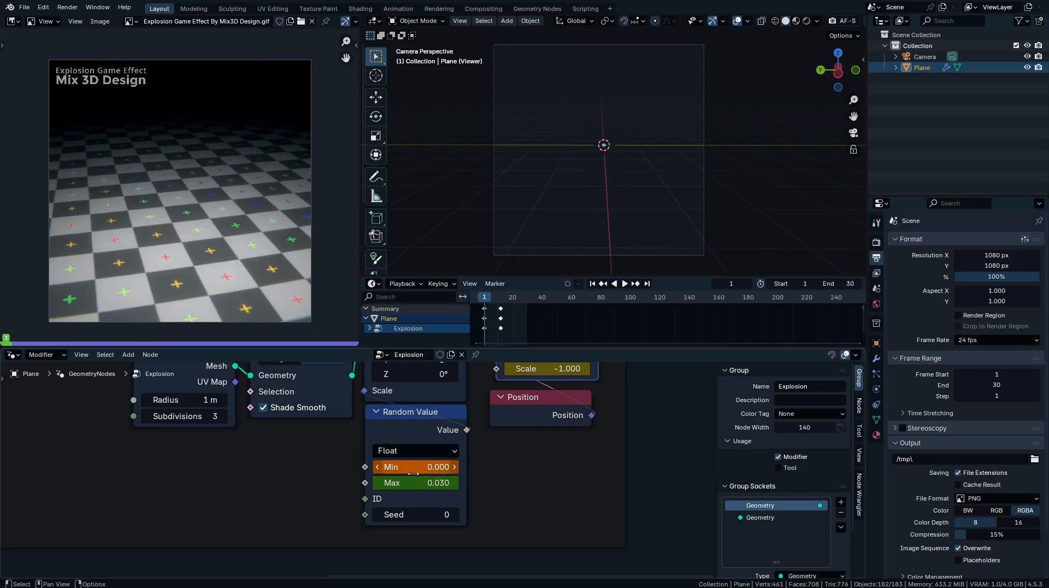
key(i)
- Keyframe the small particles' vector Scale factor at 1.740 on frame 22 and play the animation against the reference
key(space)
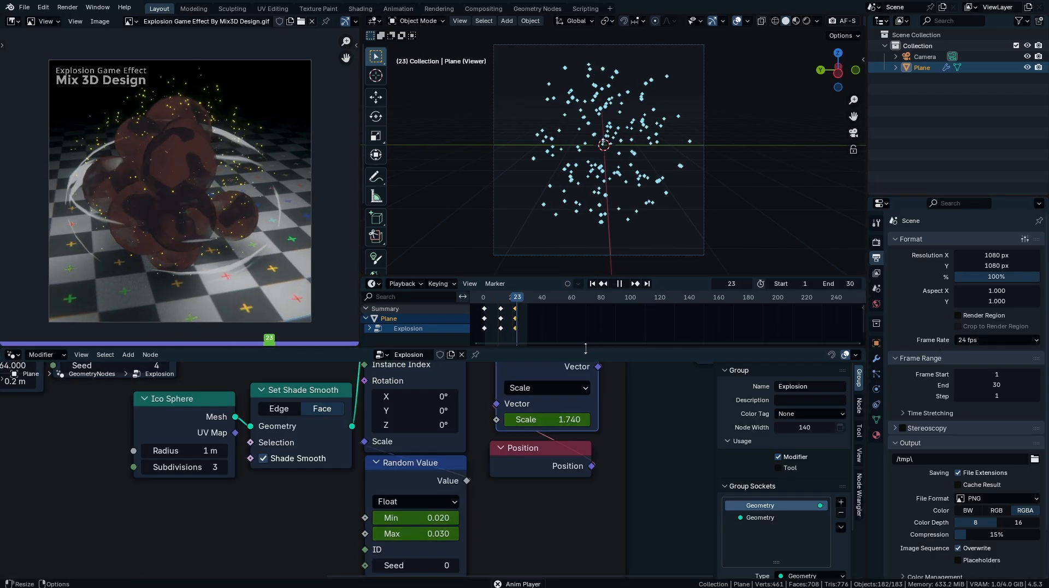
key(space)
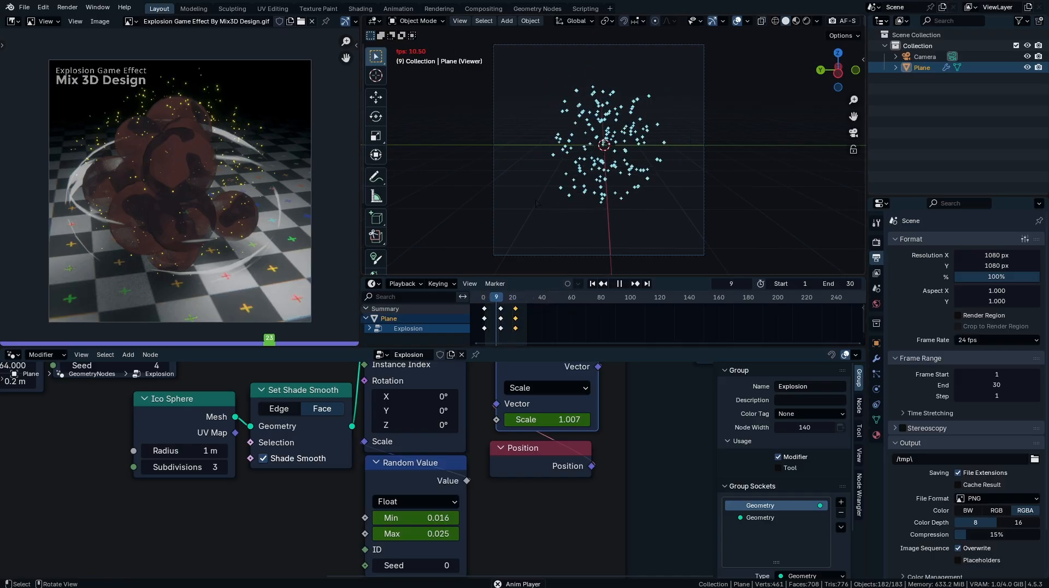
key(space)
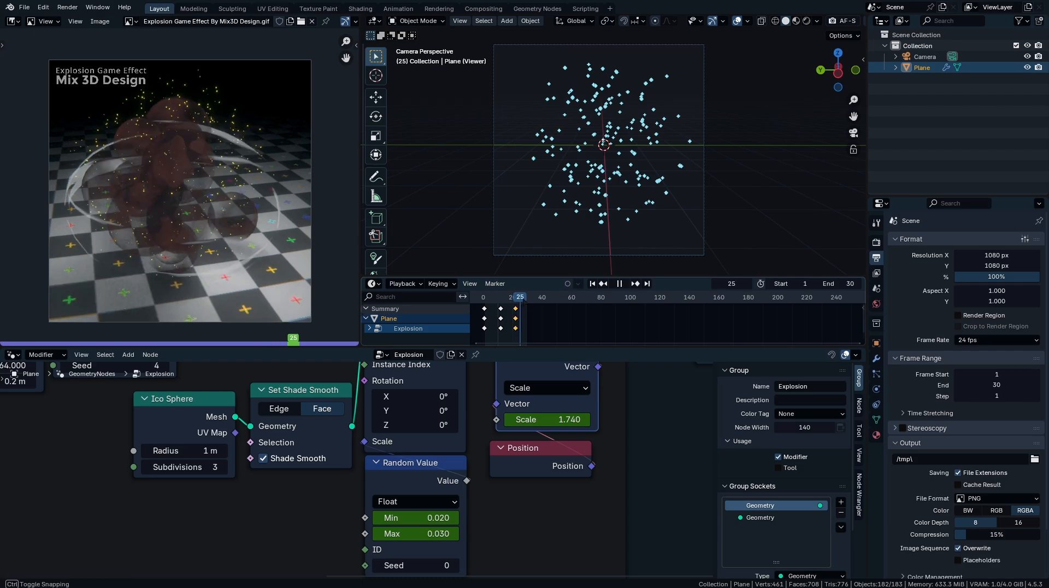
- Set the sparks' Random Value Min and Max to 0 on frame 29 and keyframe them
mouse_move(509, 302)
mouse_down()
mouse_move(523, 301)
mouse_move(511, 301)
mouse_up()
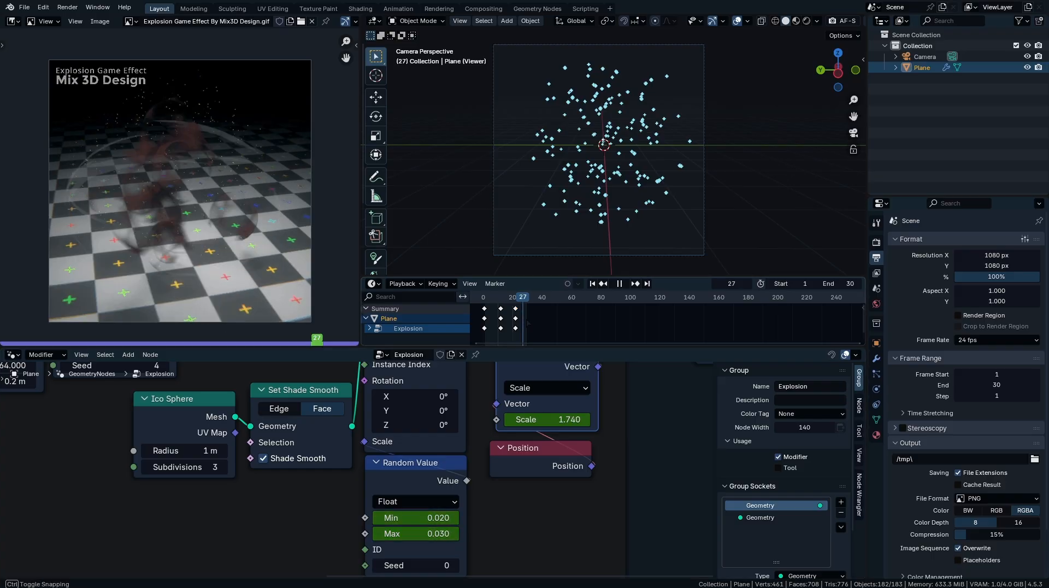
click(416, 518)
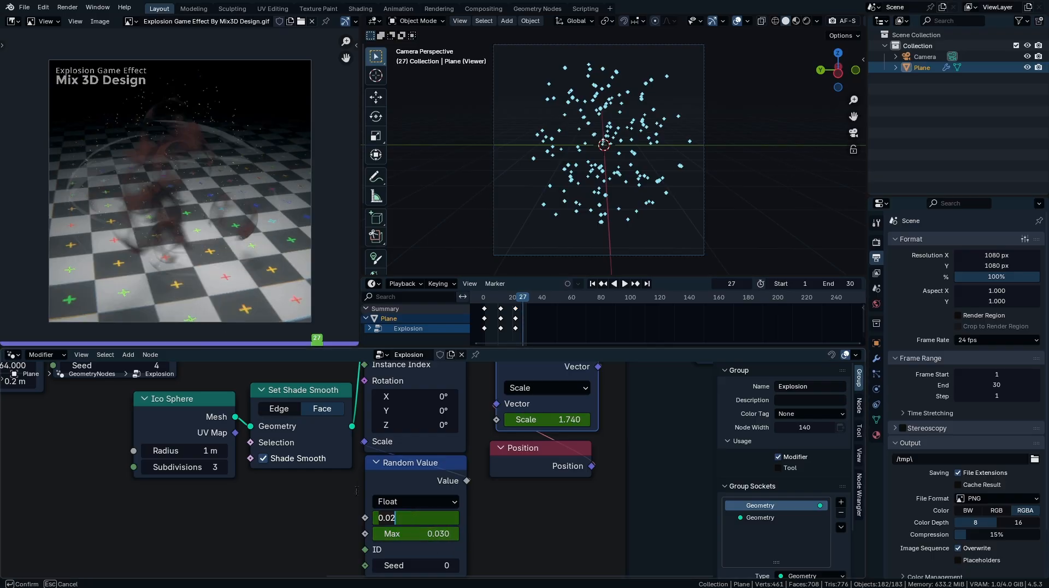
key(Return)
key(space)
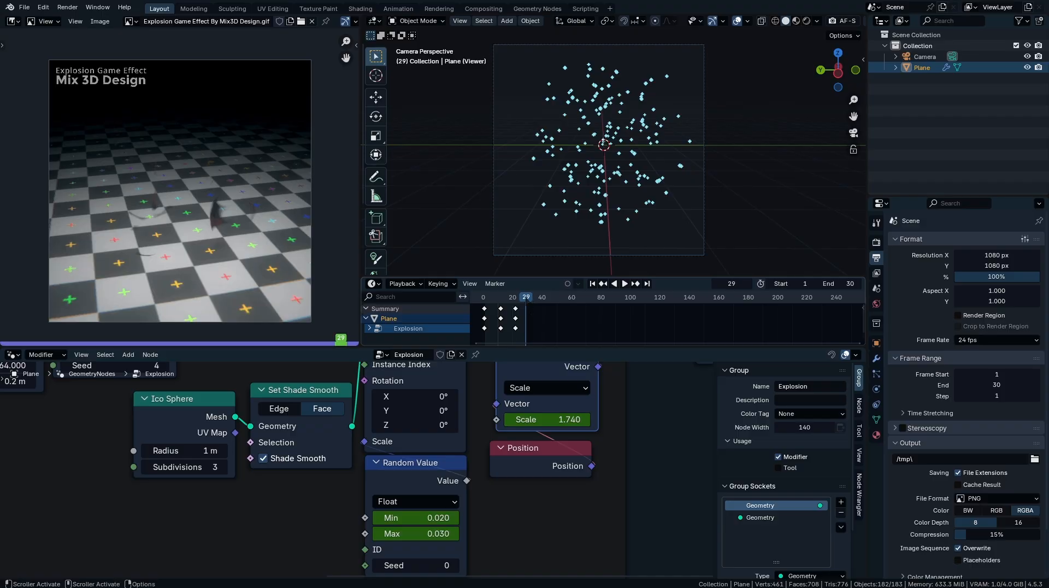
key(space)
click(430, 518)
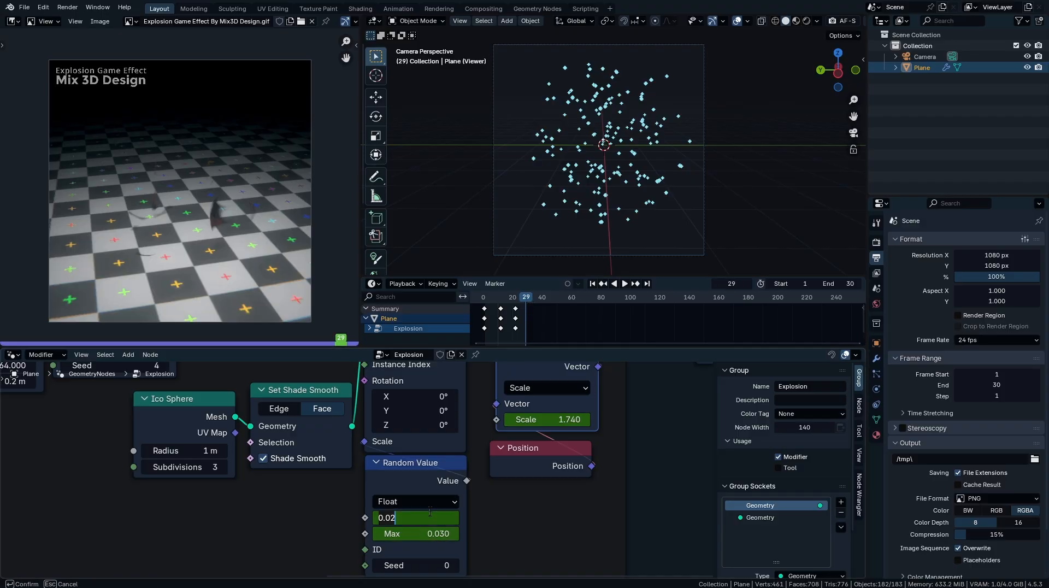
text(0)
key(Return)
click(430, 534)
text(0)
key(Return)
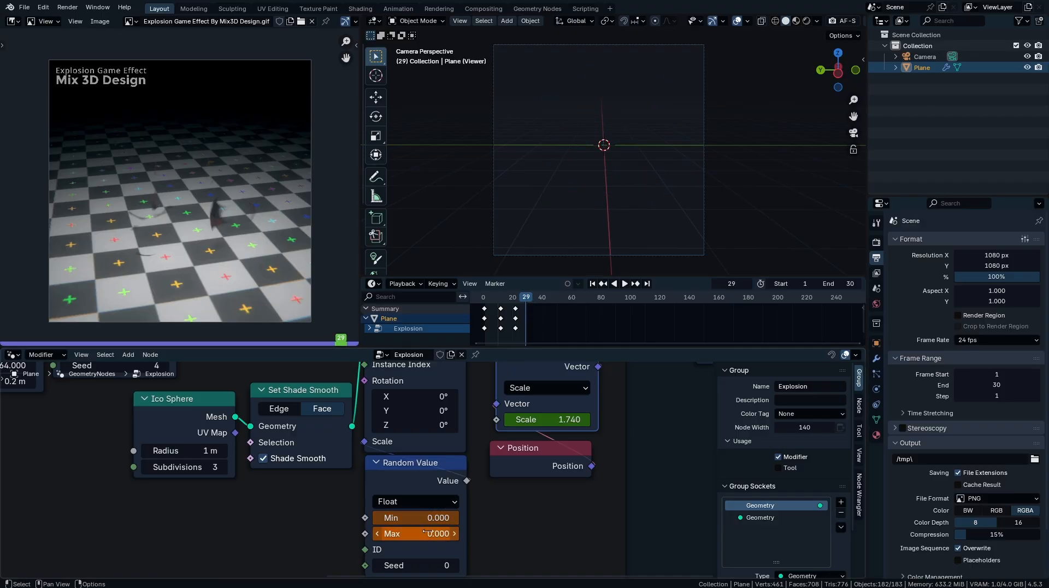
- Play the sparks animation from the first frame to check how the particles grow and shrink
drag(492, 298, 483, 297)
key(space)
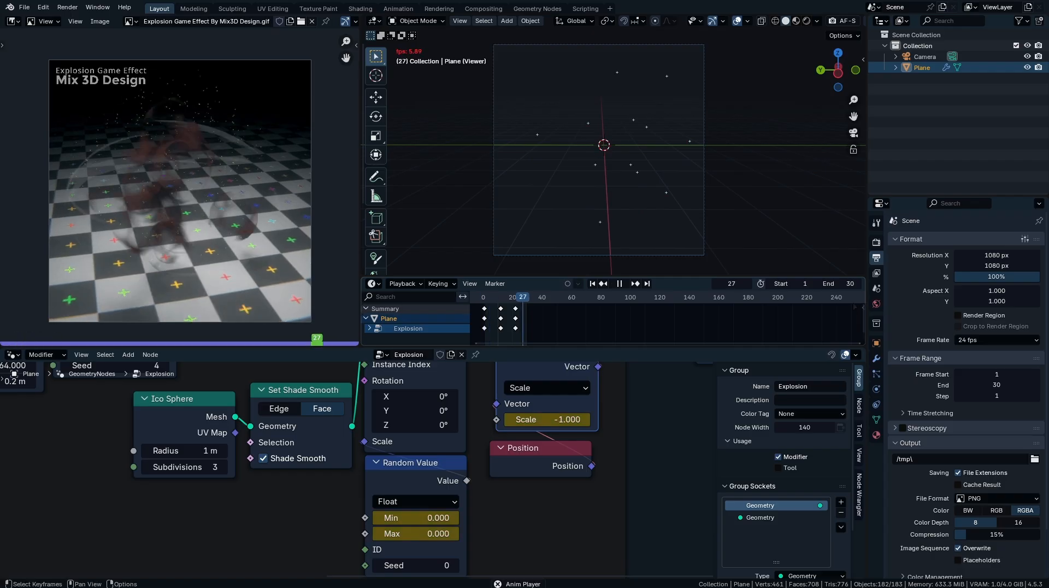
key(space)
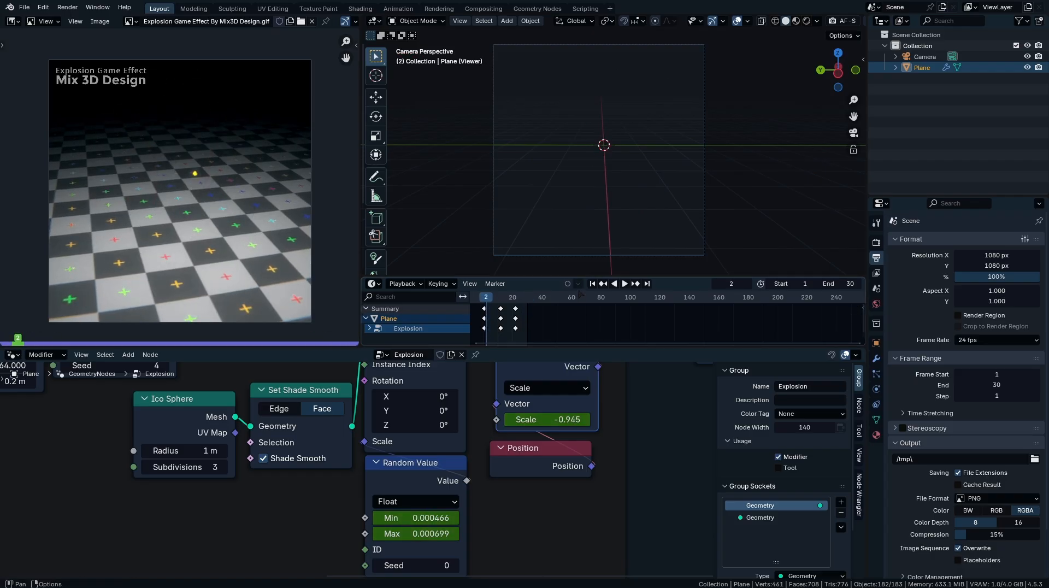
key(space)
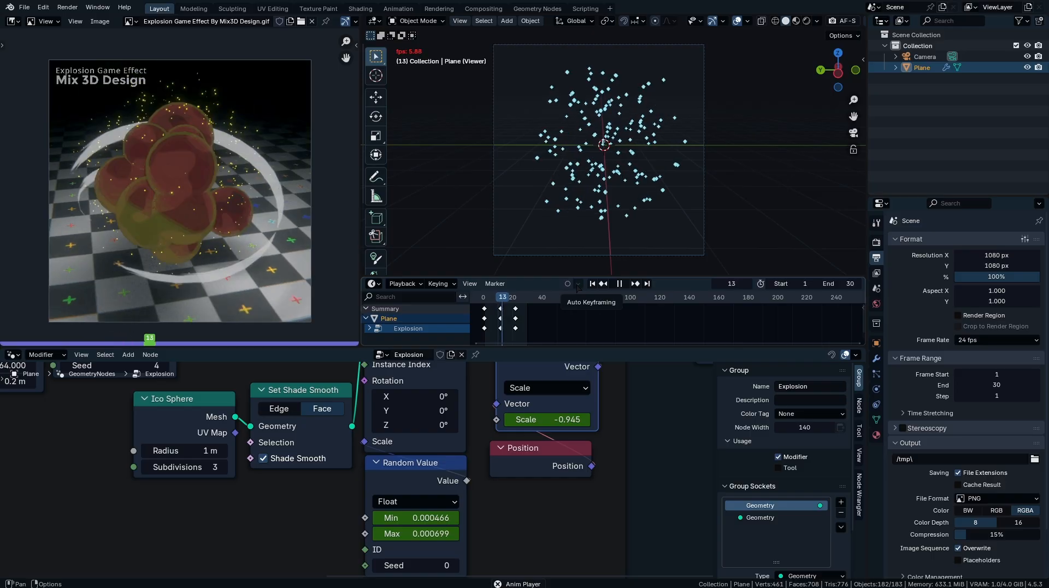
key(space)
- Preview the Cards branch on its own, then delete the Viewer node to review the full explosion
key(Home)
ctrl+shift+click(524, 409)
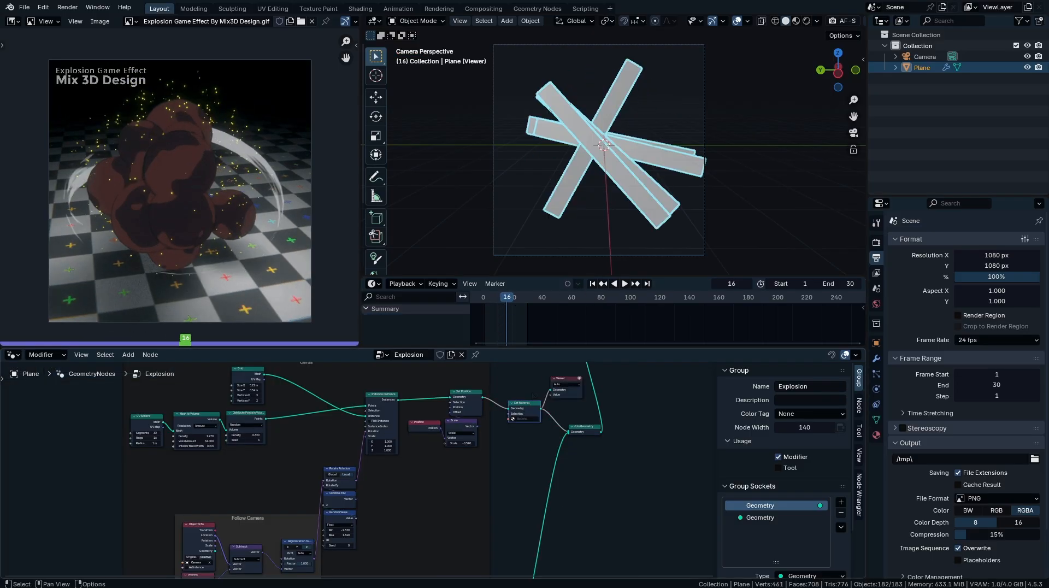
middle_drag(514, 376, 534, 478)
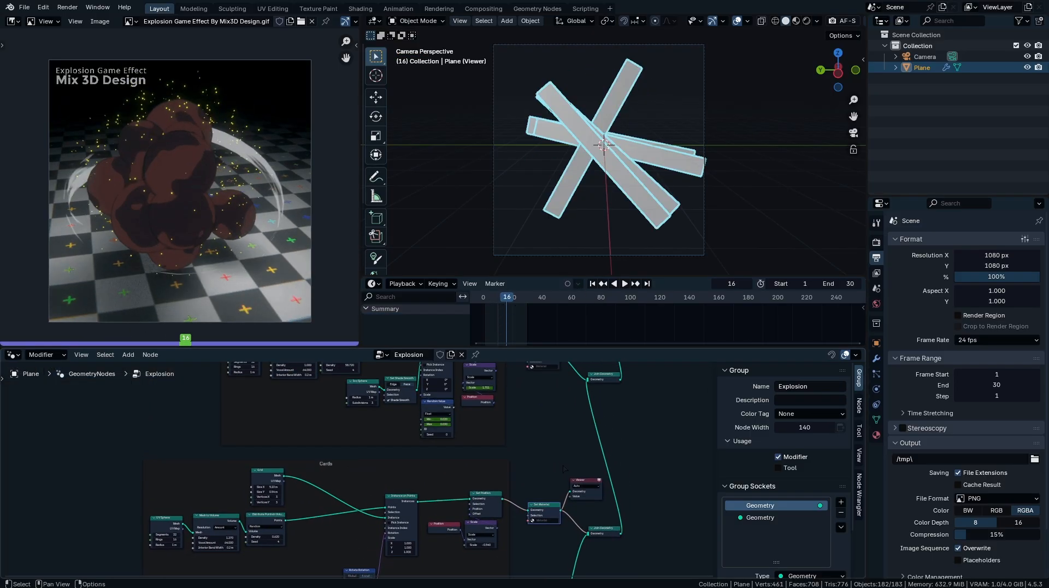
click(579, 481)
key(x)
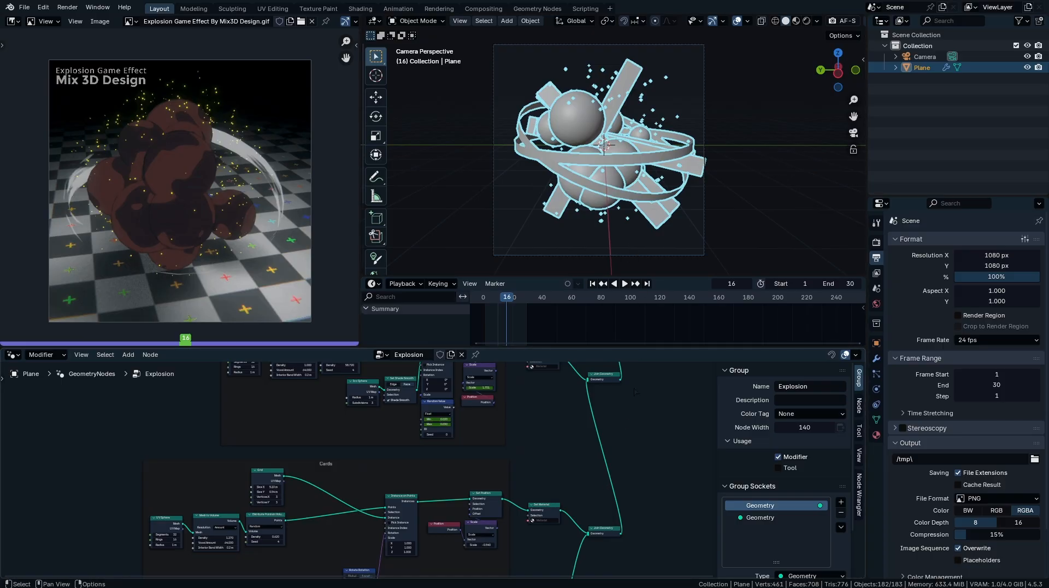
mouse_move(507, 298)
mouse_down()
mouse_move(530, 306)
mouse_move(514, 308)
mouse_up()
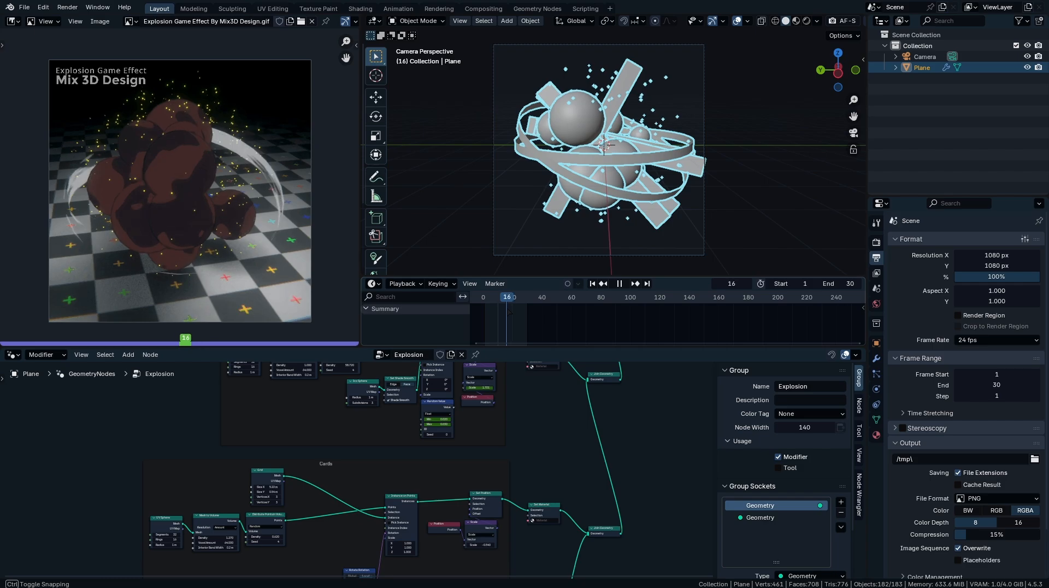
key(space)
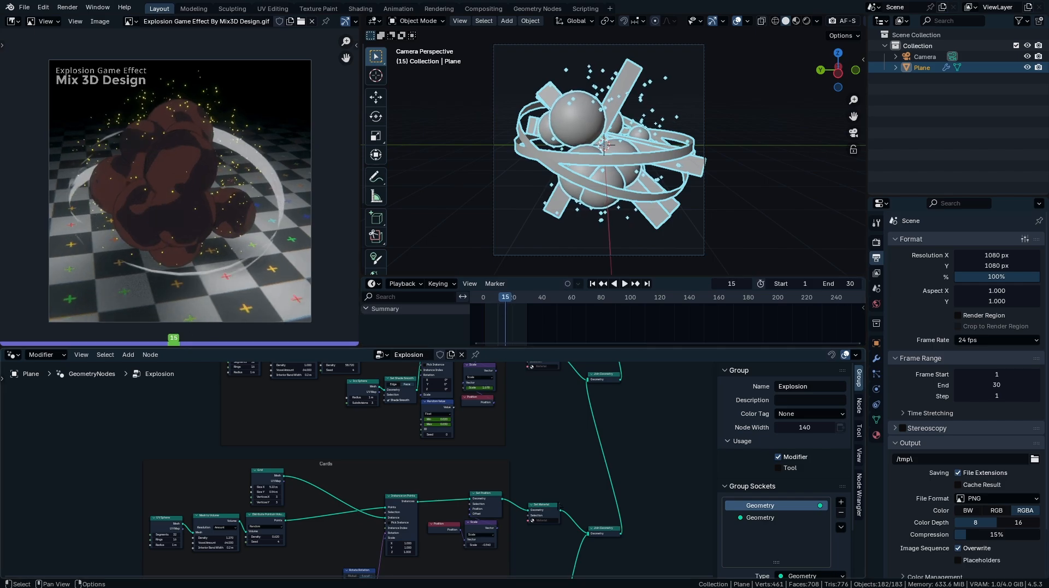
- Preview the Cards branch at frame 15 and keyframe its vector Scale value at -0.540 there
ctrl+shift+click(548, 515)
scroll(486, 569, up, 6)
middle_drag(487, 568, 523, 492)
middle_drag(547, 370, 526, 474)
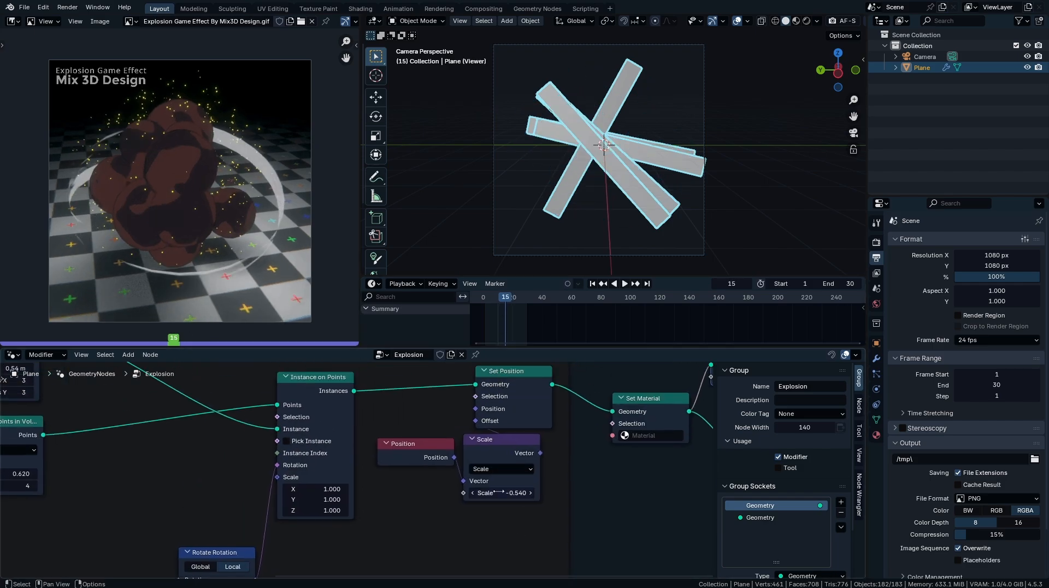
key(i)
- Set the Cards' vector Scale value to 0.060 on frame 0 and keyframe it
key(space)
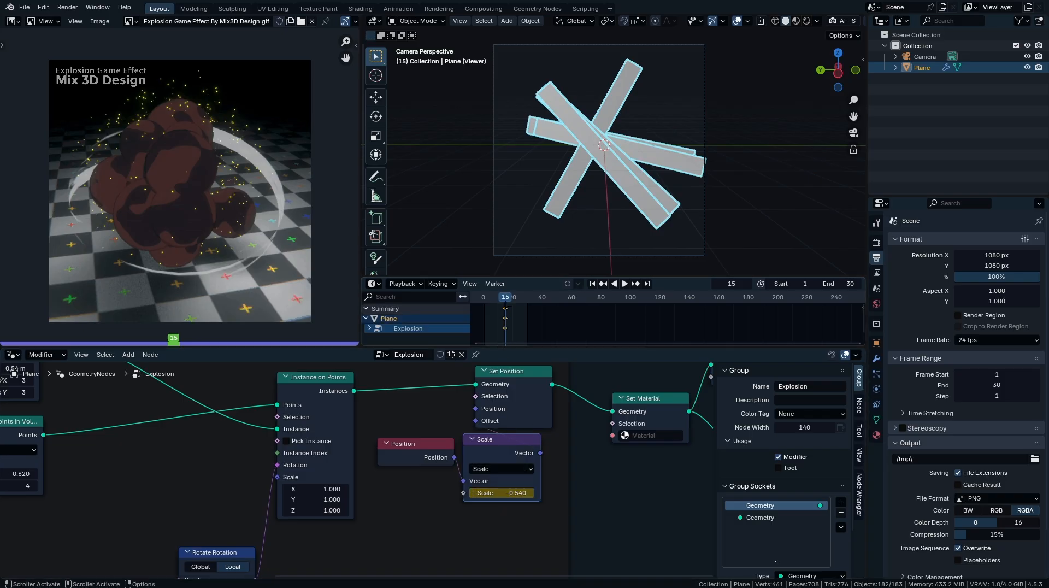
key(space)
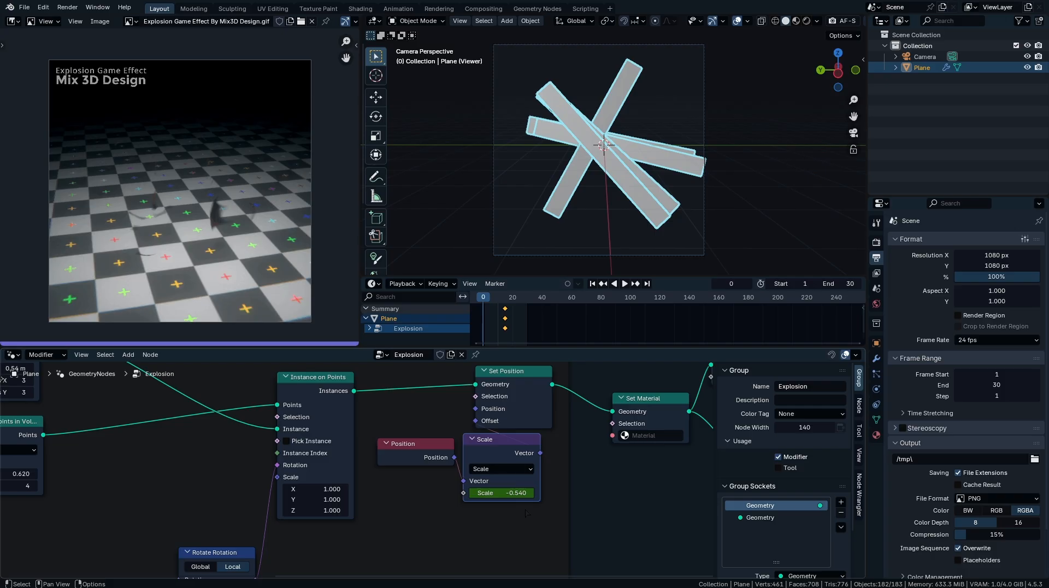
drag(506, 493, 505, 490)
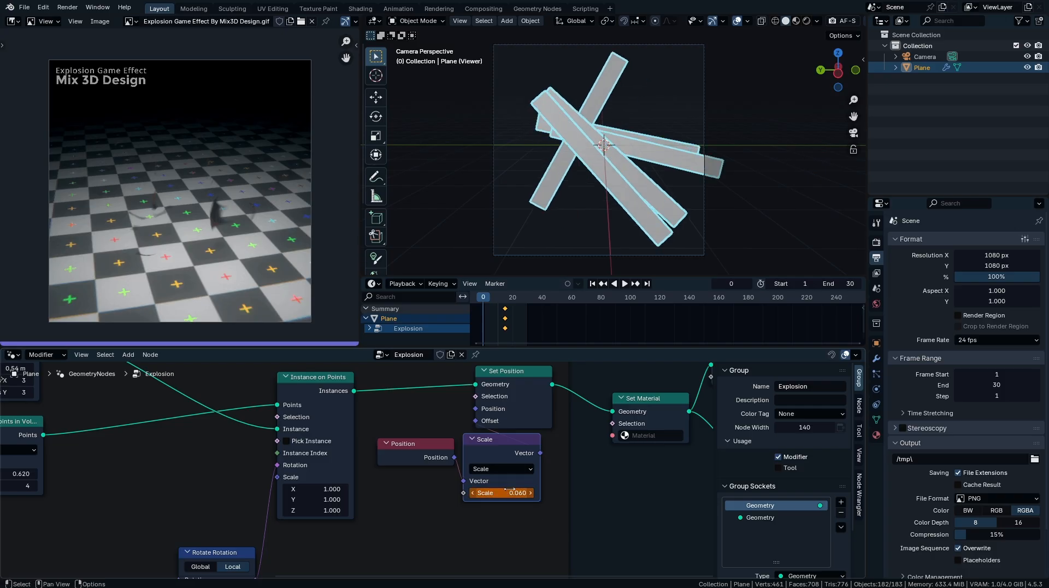
key(i)
key(space)
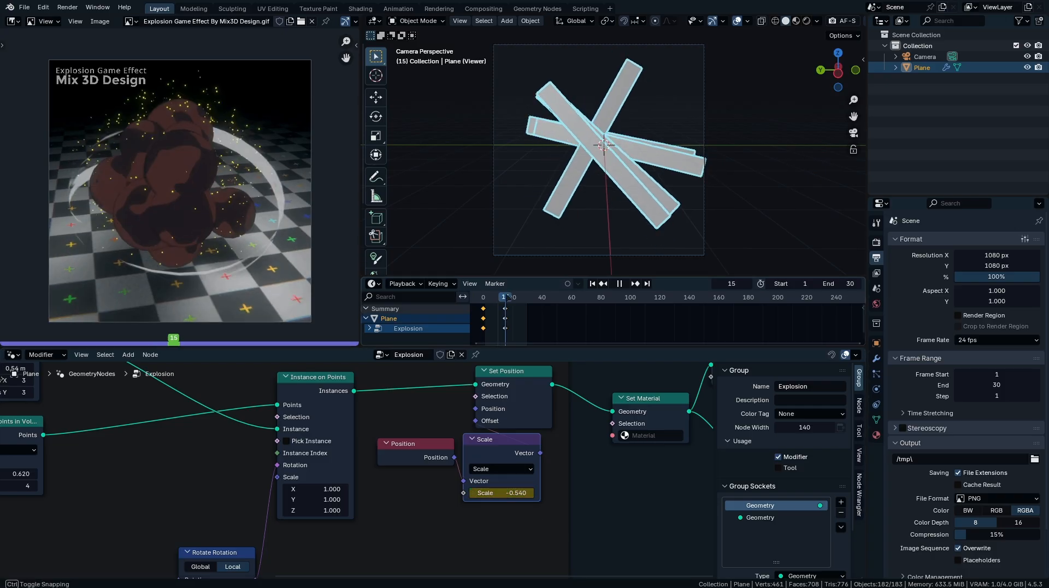
- Keyframe the Cards' Instance on Points scale at 1.000 on frame 15 and 0.080 on frame 0 for all axes, and play it back
middle_drag(309, 485, 457, 450)
scroll(456, 449, up, 1)
drag(475, 453, 475, 476)
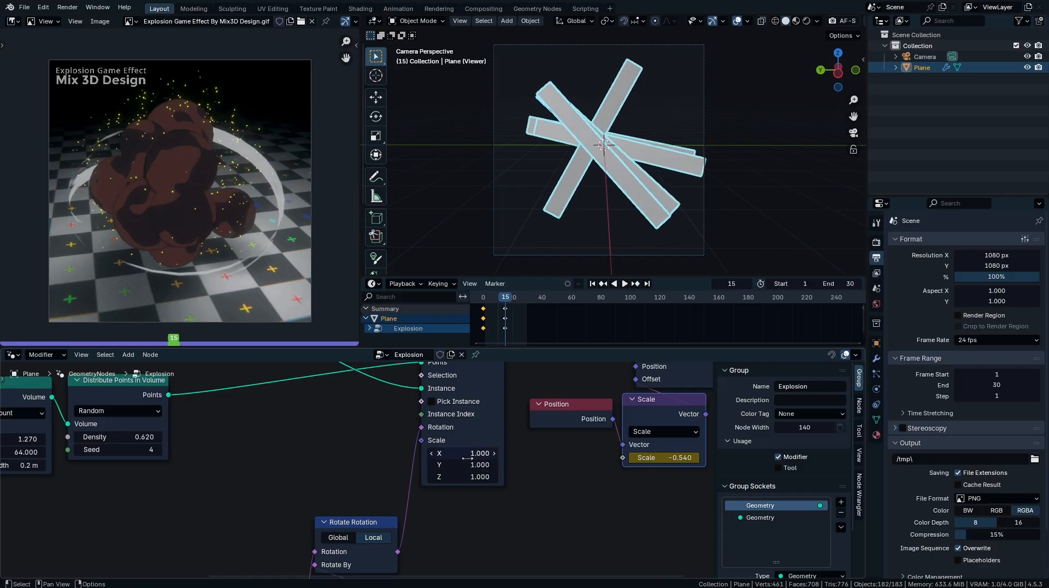
key(i)
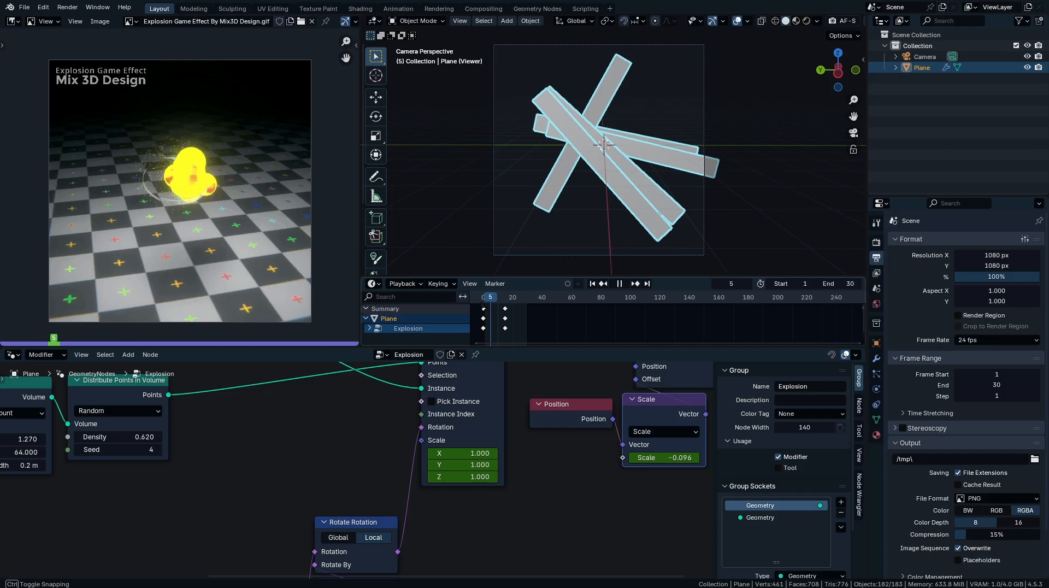
key(Escape)
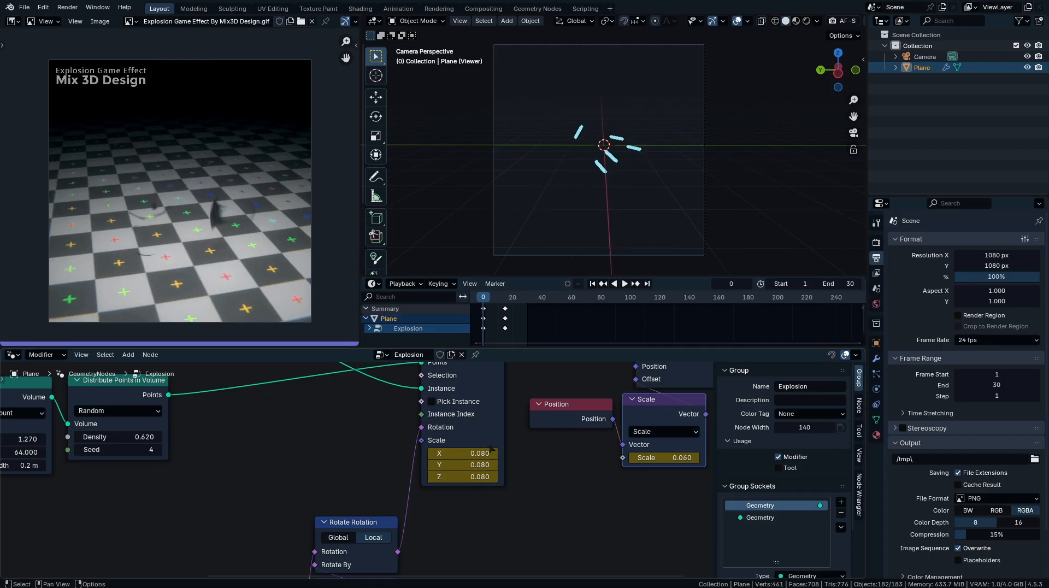
key(space)
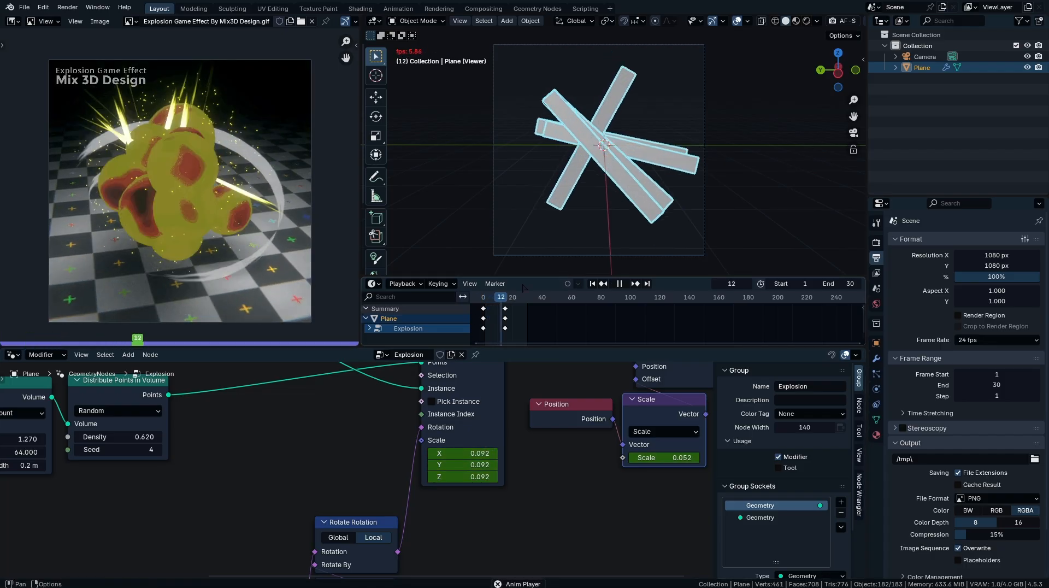
key(space)
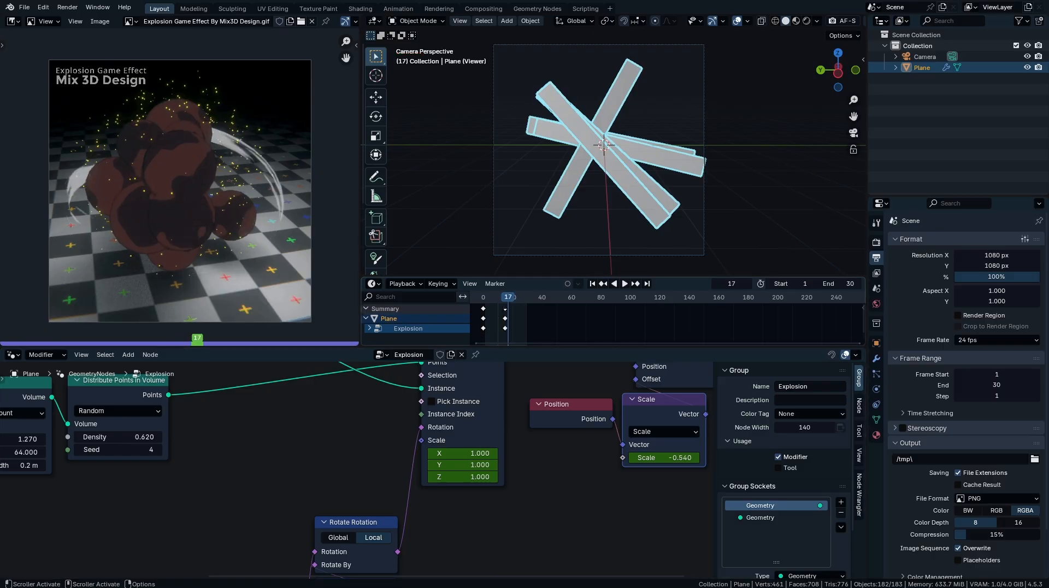
- Animate the Min and Max of the Cards' rotation Random Value between frame 0 and frame 15, and play the spin back
drag(502, 297, 506, 297)
middle_drag(420, 520, 508, 341)
middle_drag(508, 341, 519, 298)
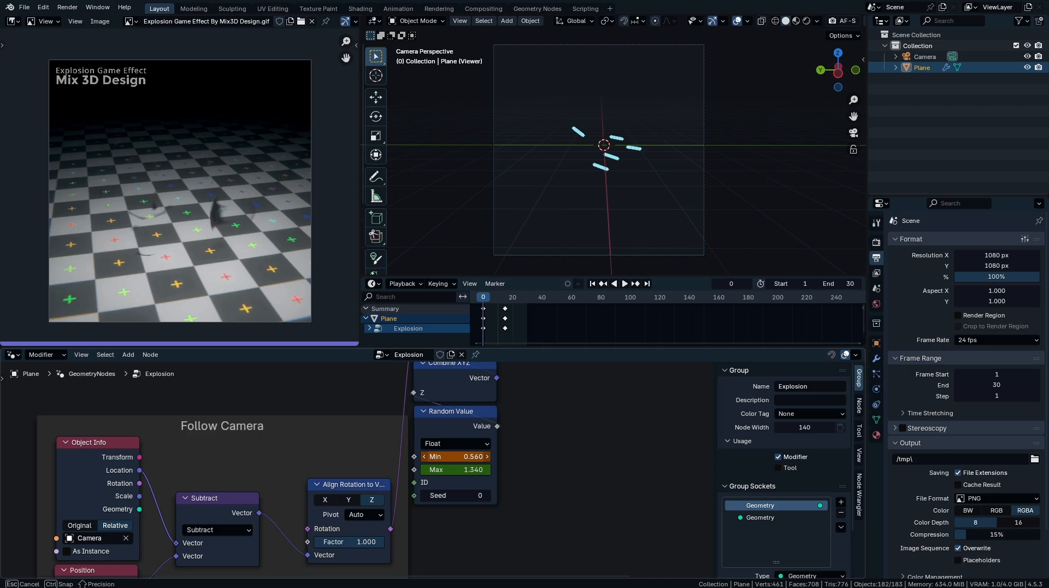
drag(457, 456, 432, 456)
click(511, 298)
drag(511, 298, 517, 298)
key(space)
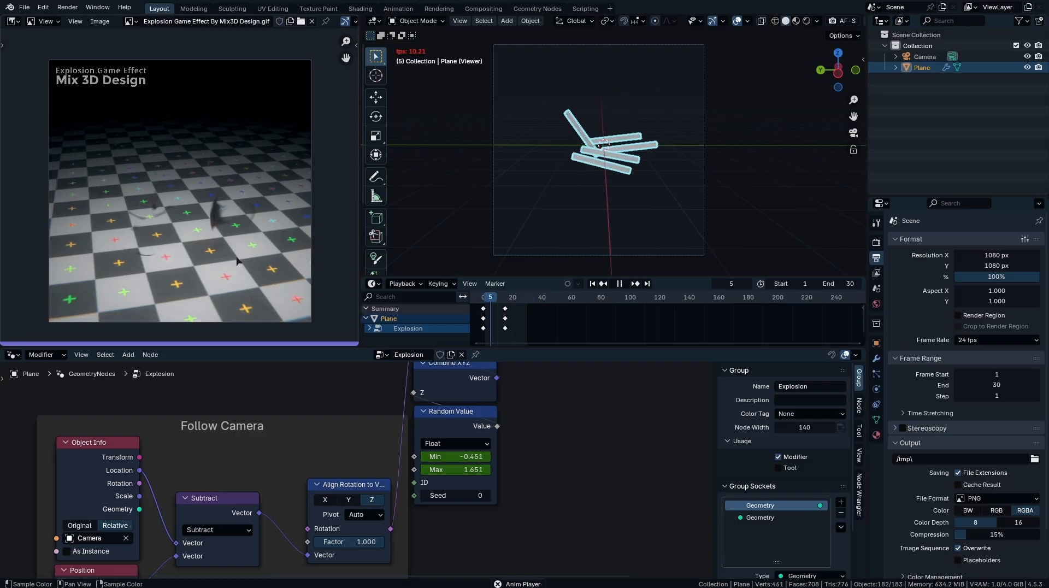
key(space)
- Preview the Smoke Rings branch and keyframe its vector Scale value at 1.580 on frame 12
scroll(546, 437, down, 18)
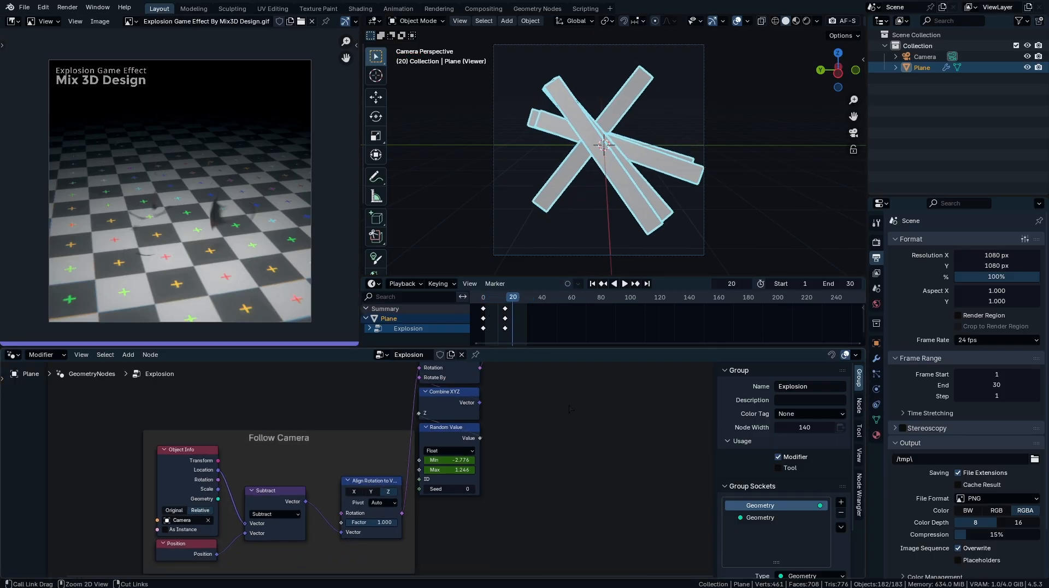
middle_drag(546, 468, 469, 514)
scroll(546, 373, up, 9)
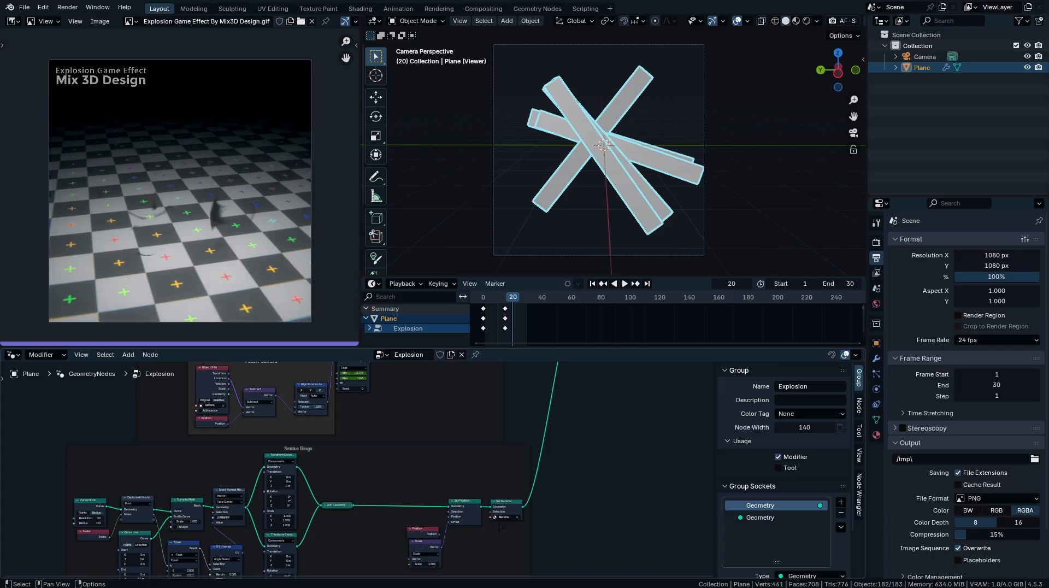
scroll(460, 492, up, 7)
ctrl+shift+click(561, 527)
middle_drag(555, 454, 654, 321)
drag(512, 298, 501, 314)
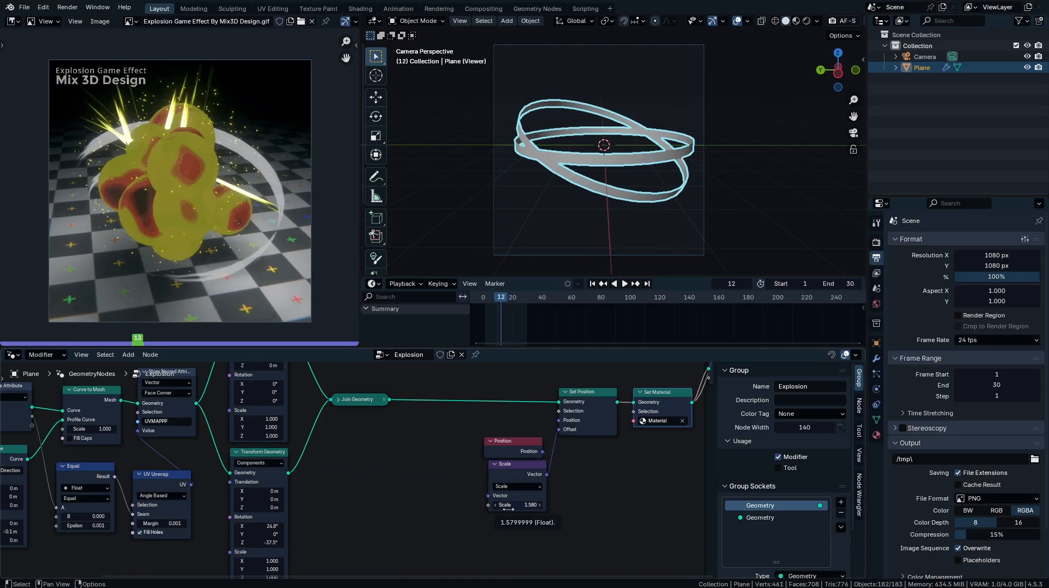
- Lower the Smoke Rings' vector Scale on frame 0 until the rings collapse to the centre, keyframe it and play the growth back
drag(495, 298, 482, 302)
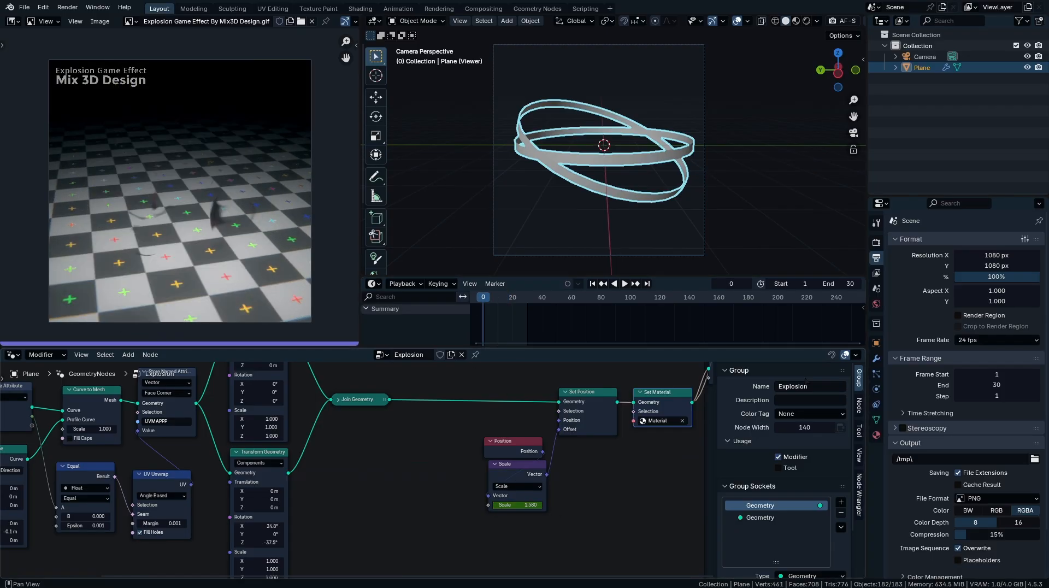
drag(533, 505, 404, 505)
double_click(532, 505)
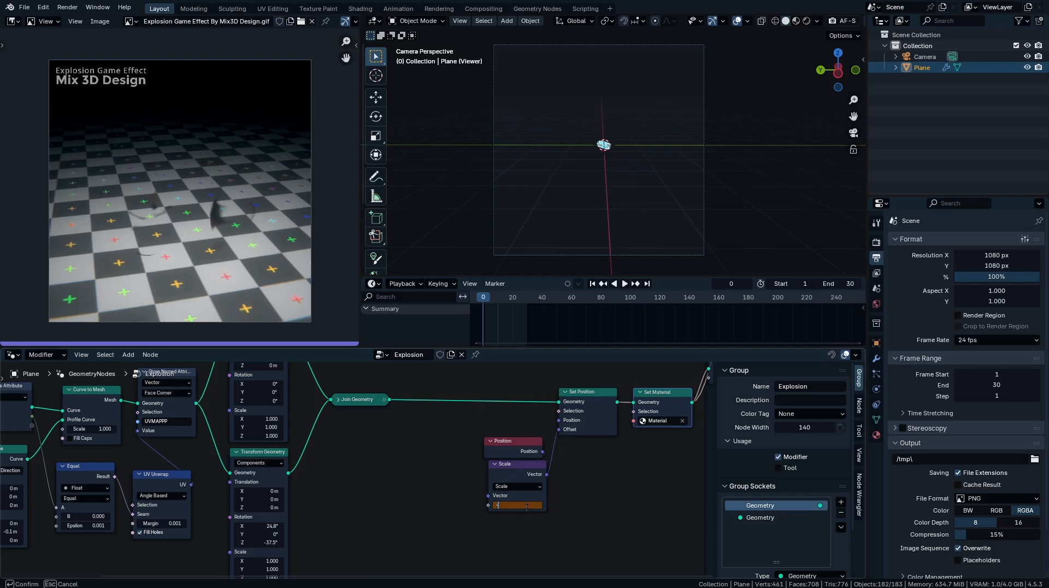
drag(483, 298, 507, 297)
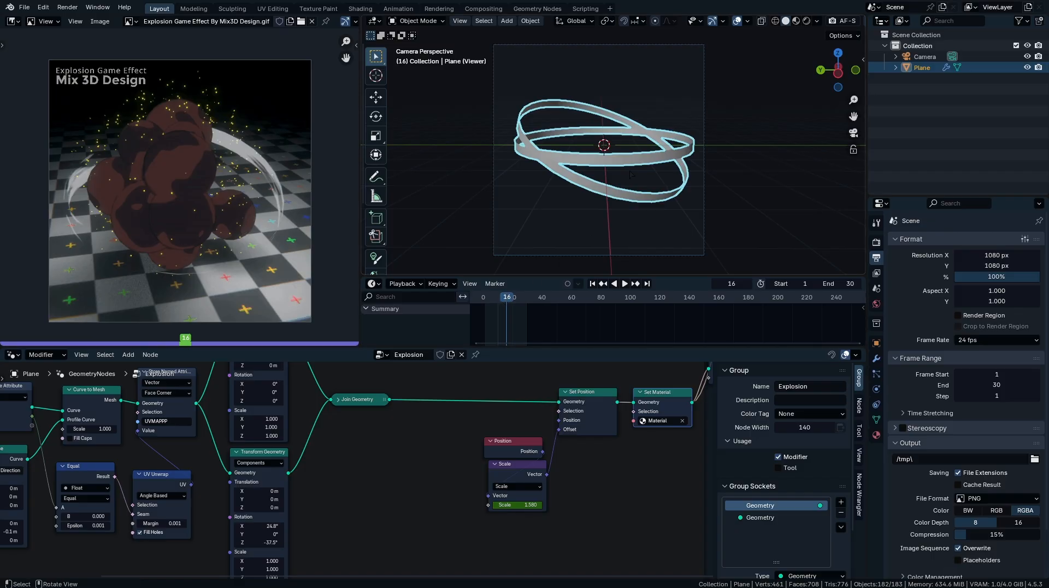
key(space)
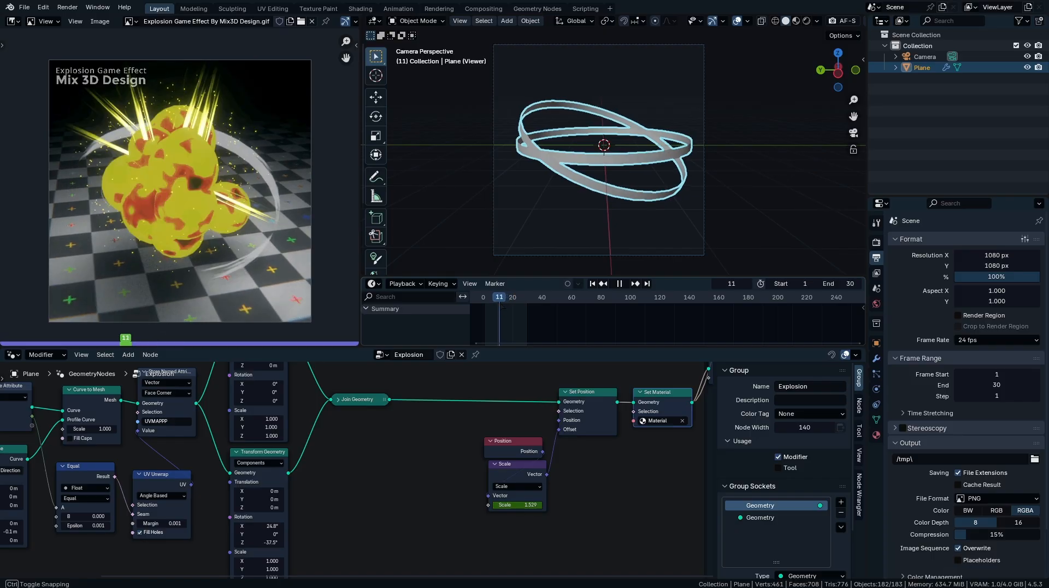
- Keyframe the rotation of both Smoke Rings Transform Geometry nodes on frame 12
drag(503, 306, 501, 307)
middle_drag(260, 544, 378, 461)
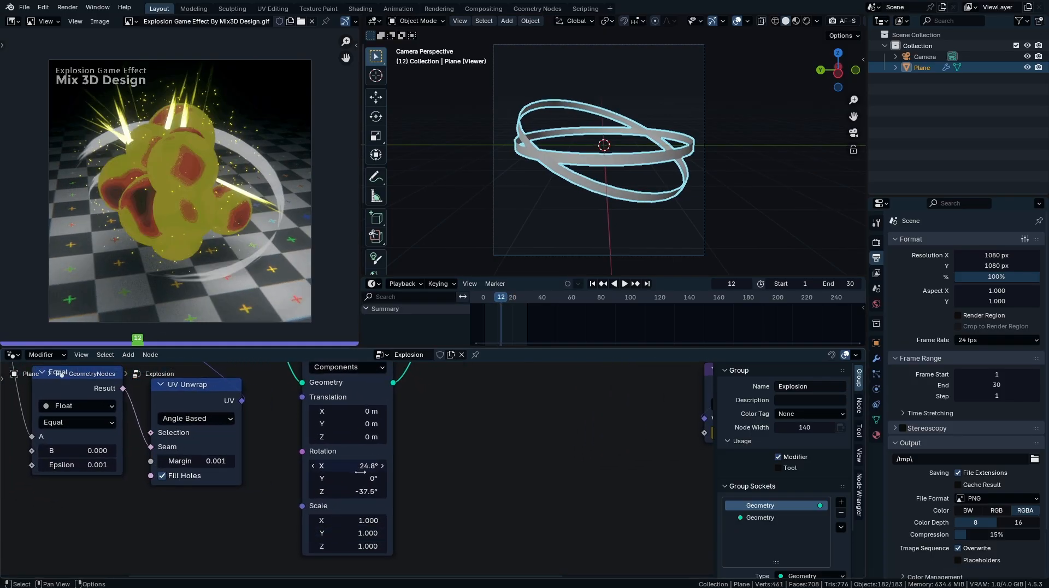
mouse_move(360, 472)
key(i)
middle_drag(461, 400, 548, 388)
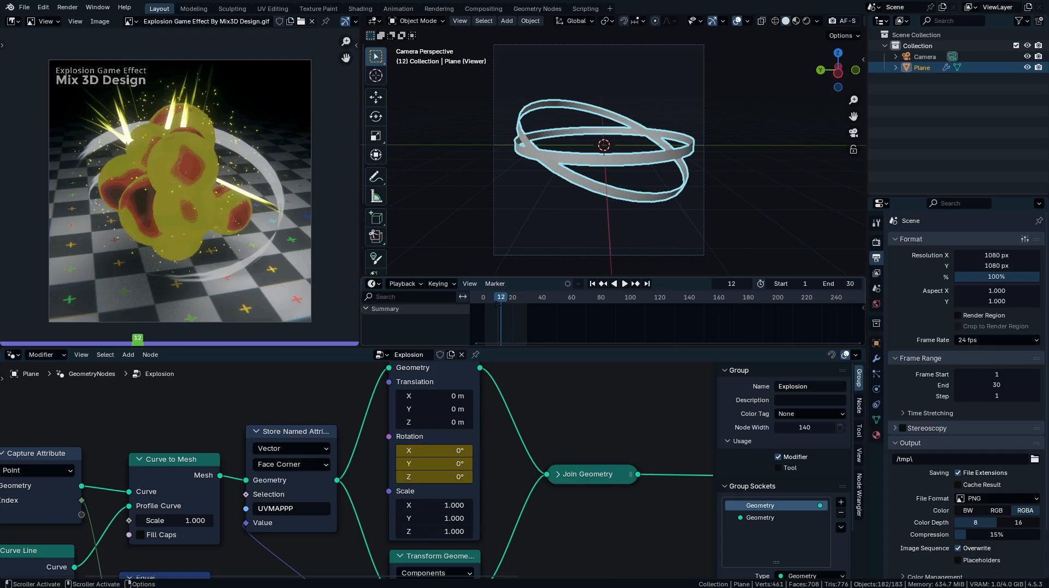
- Keyframe the rotation of both Smoke Rings Transform Geometry nodes on frame 0 and check the playback up to frame 12
drag(497, 301, 483, 301)
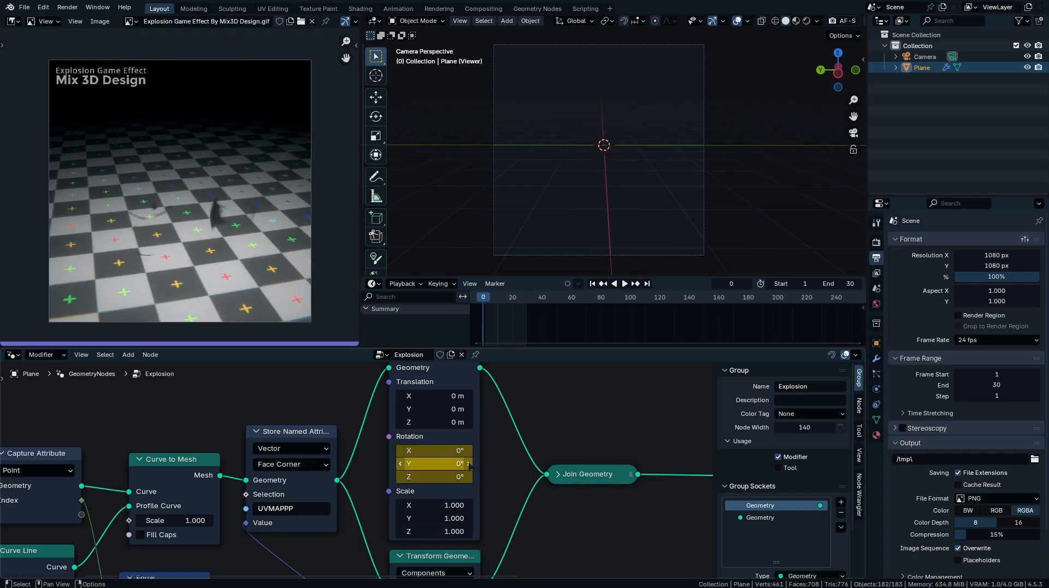
middle_drag(470, 466, 505, 346)
middle_drag(482, 554, 489, 471)
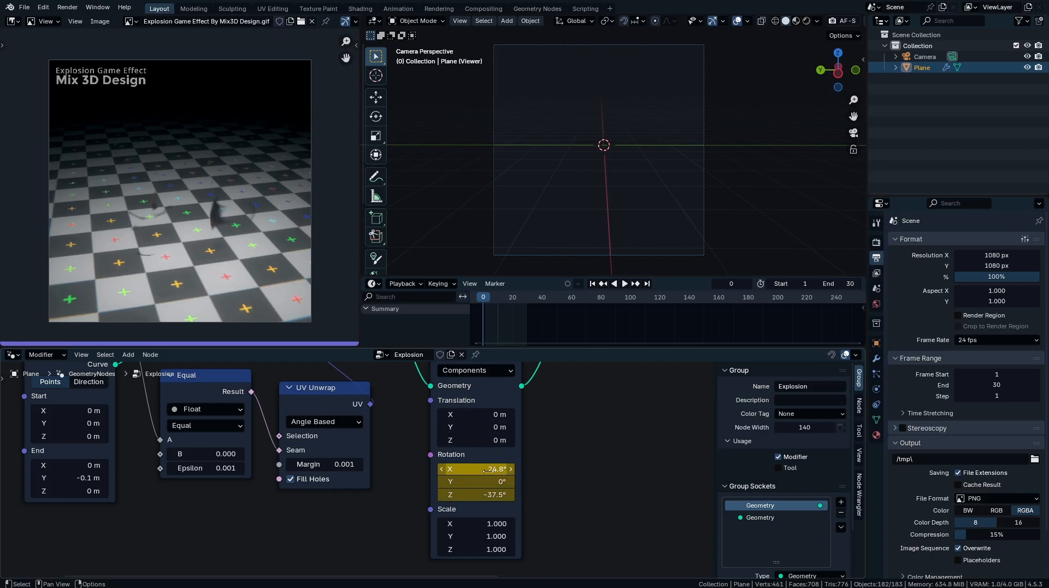
key(space)
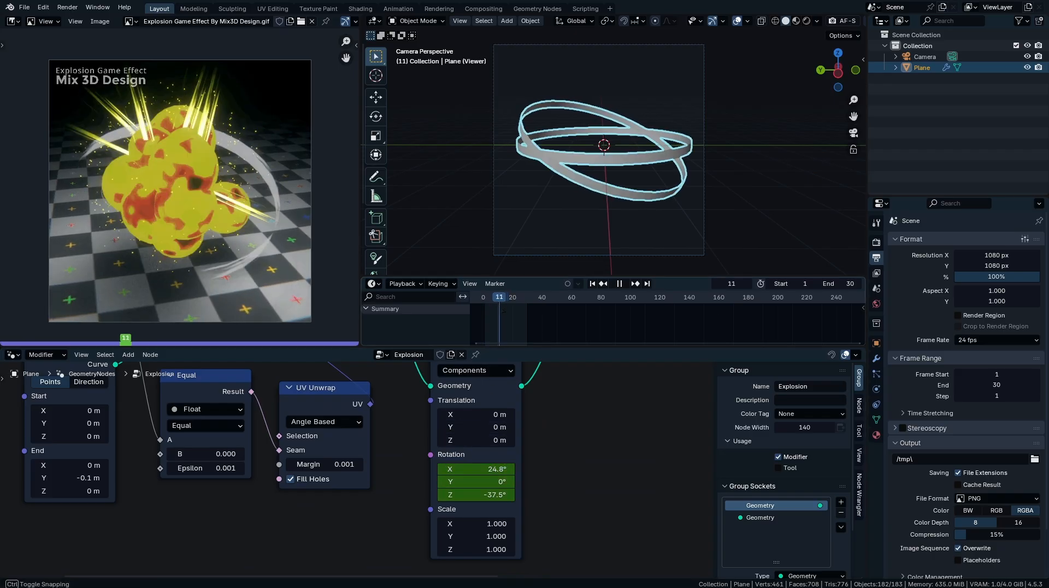
drag(502, 306, 500, 307)
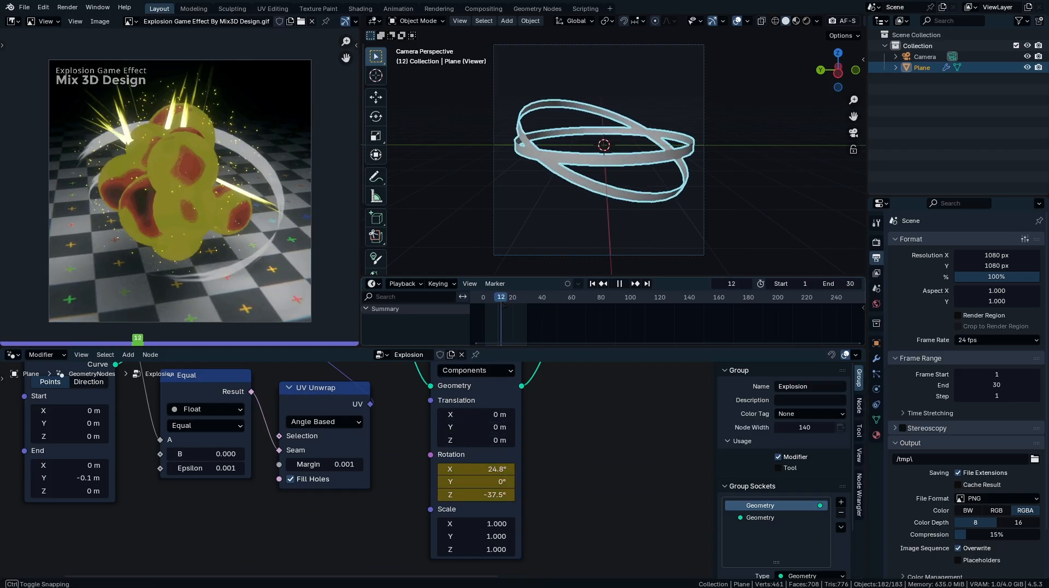
middle_drag(525, 428, 541, 555)
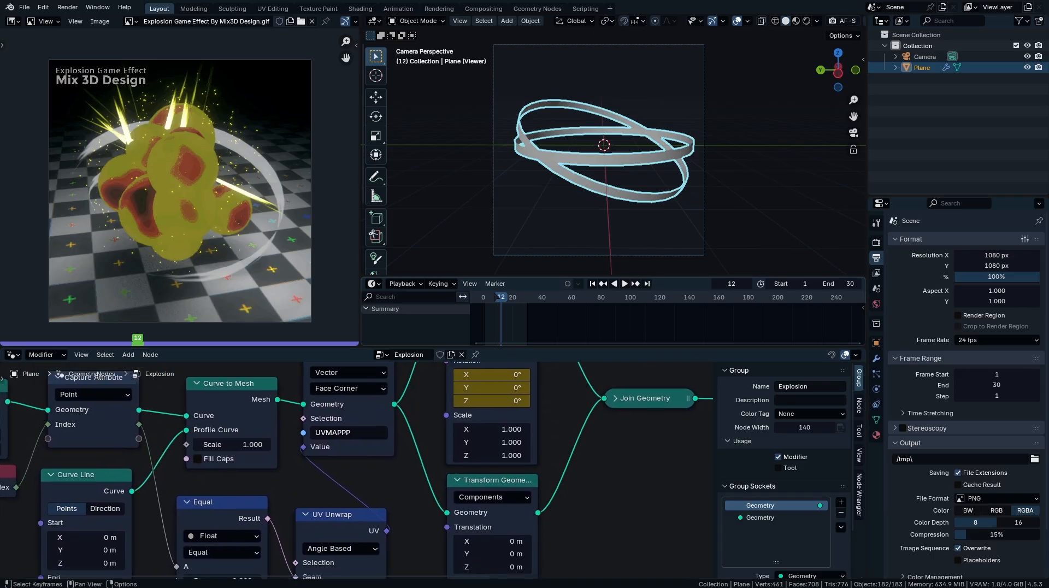
- Try different rotation values for the two smoke rings on frame 5 and undo them
drag(480, 305, 491, 305)
middle_drag(465, 535, 506, 383)
scroll(509, 468, up, 2)
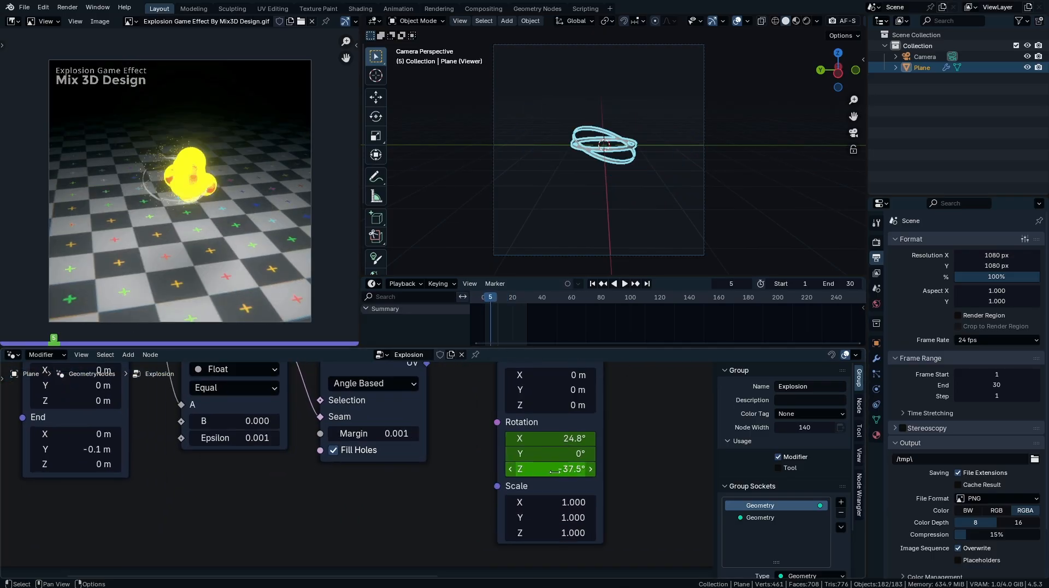
drag(549, 469, 529, 470)
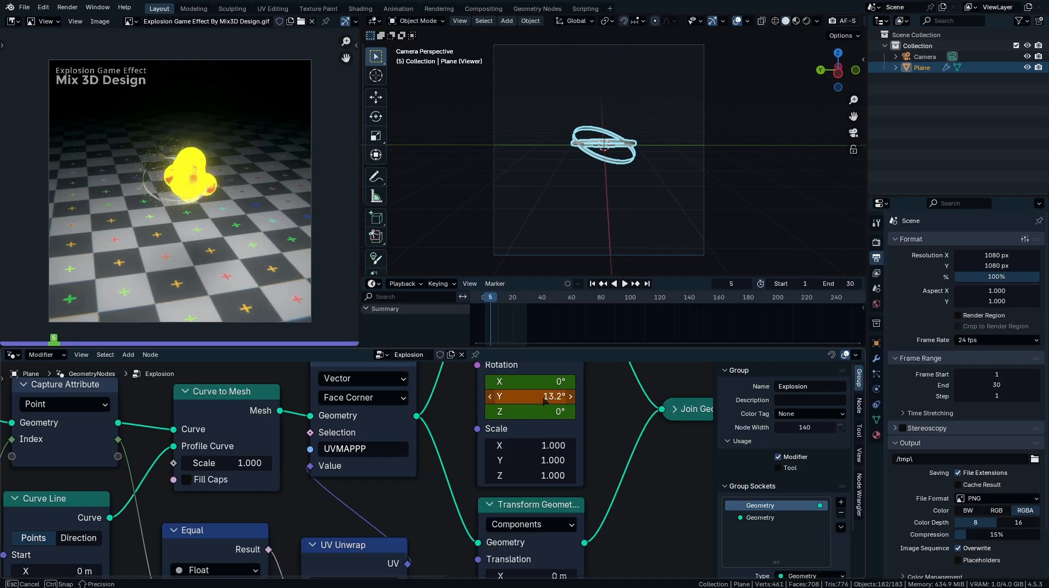
key(ctrl+z)
scroll(490, 420, down, 3)
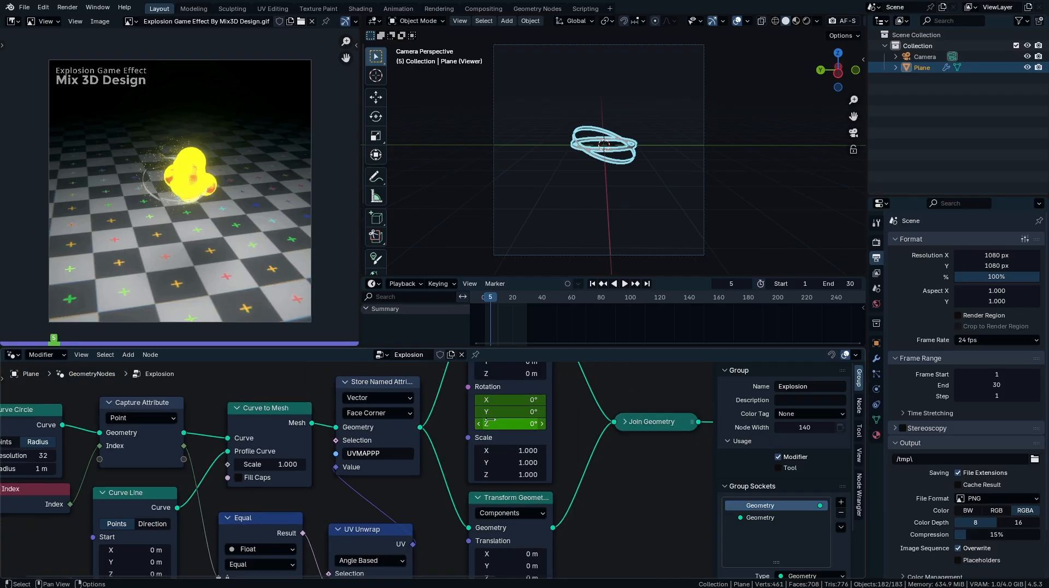
- On frame 0, increase the Y rotation of the upper Smoke Rings Transform Geometry node and keyframe it
middle_drag(521, 475, 529, 511)
scroll(529, 511, up, 1)
drag(489, 301, 483, 301)
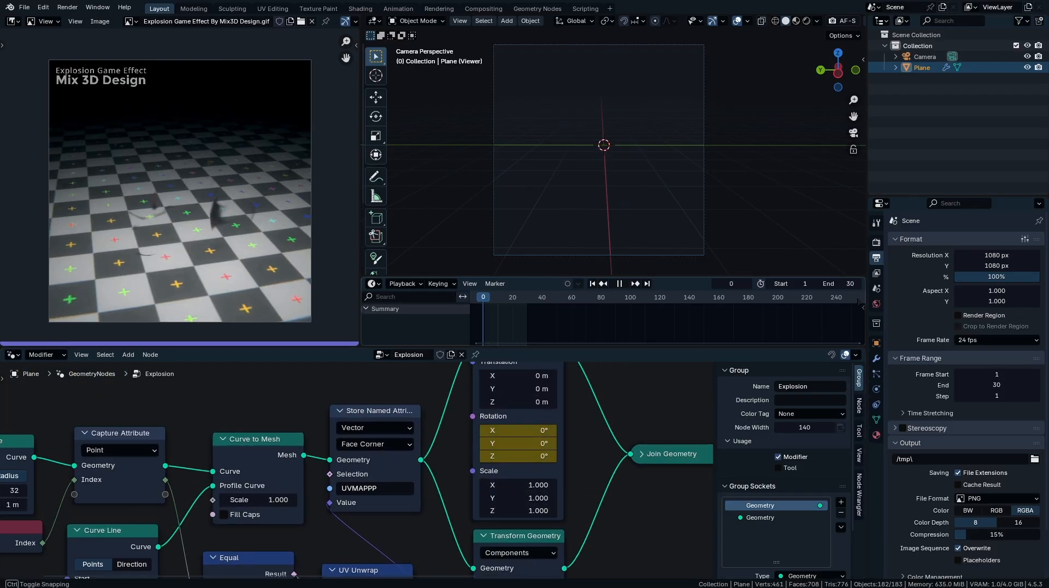
drag(522, 444, 528, 443)
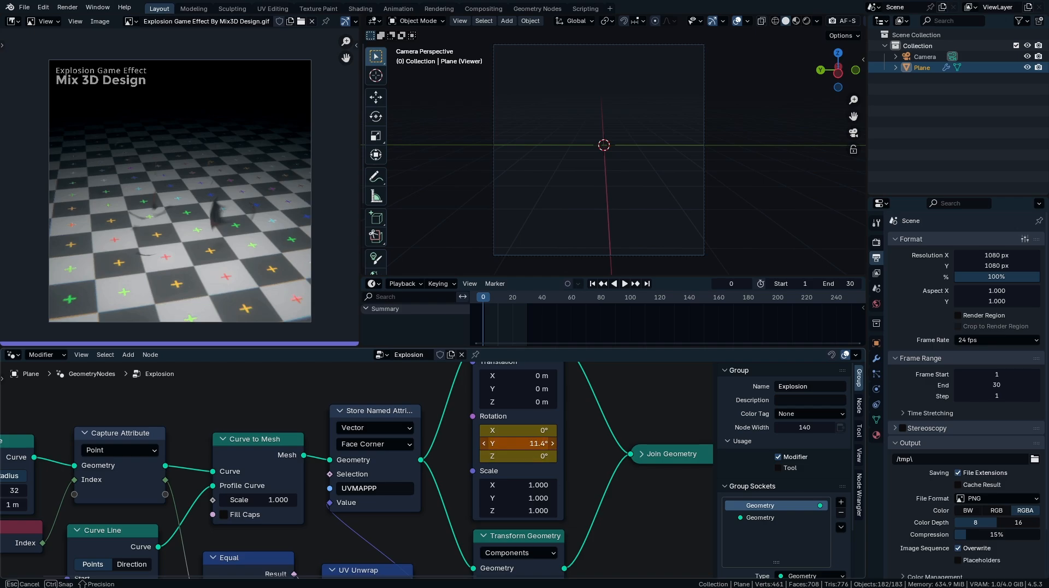
drag(528, 444, 530, 443)
key(i)
- Set the lower Smoke Rings Transform Geometry's Z rotation to -84.9° on frame 0, keyframe it and play the spin back
middle_drag(569, 495, 573, 546)
drag(524, 497, 526, 497)
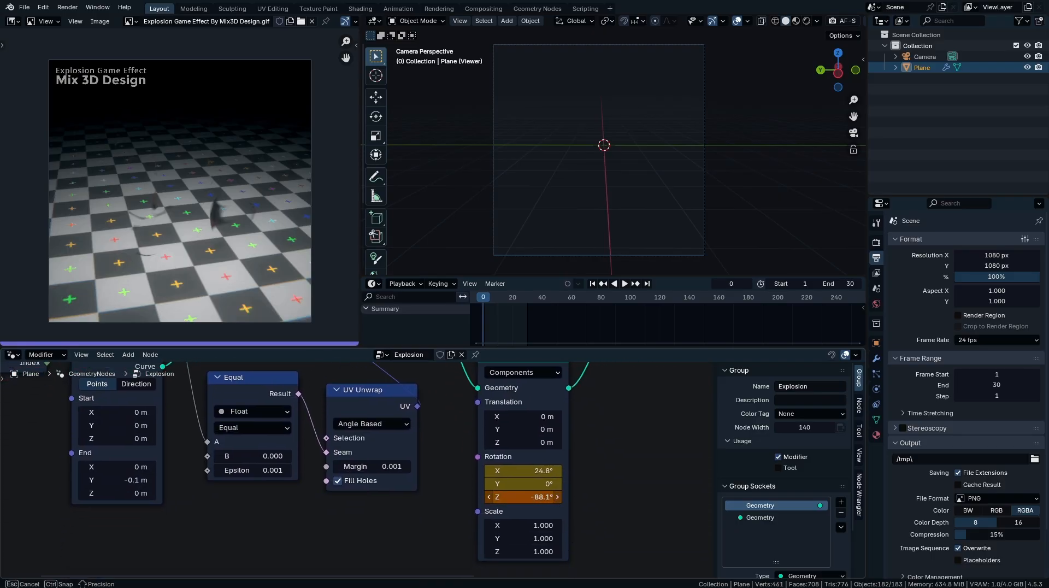
drag(526, 497, 529, 497)
key(i)
middle_drag(577, 434, 583, 459)
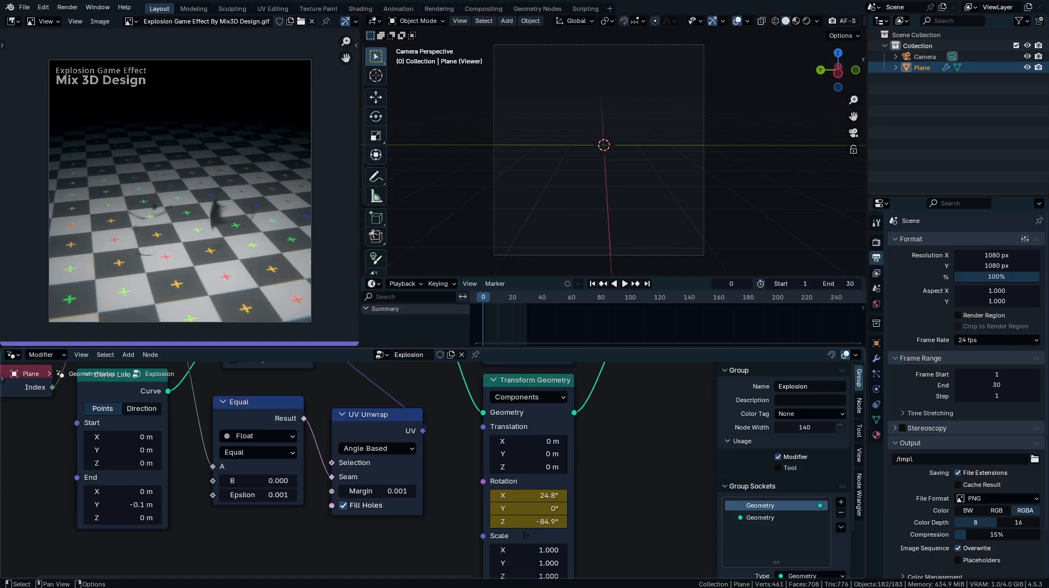
key(space)
middle_drag(525, 533, 548, 459)
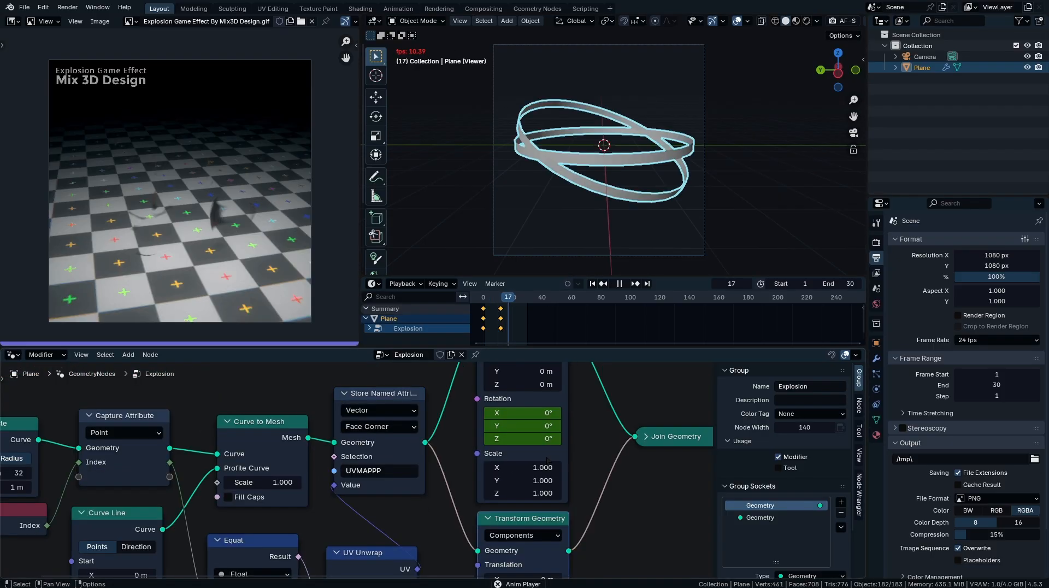
key(space)
- On frame 23, keyframe the lower Smoke Rings Transform Geometry's rotation with X at 13.2° and Y at 14.5°, and play it back
key(Right)
key(Right)
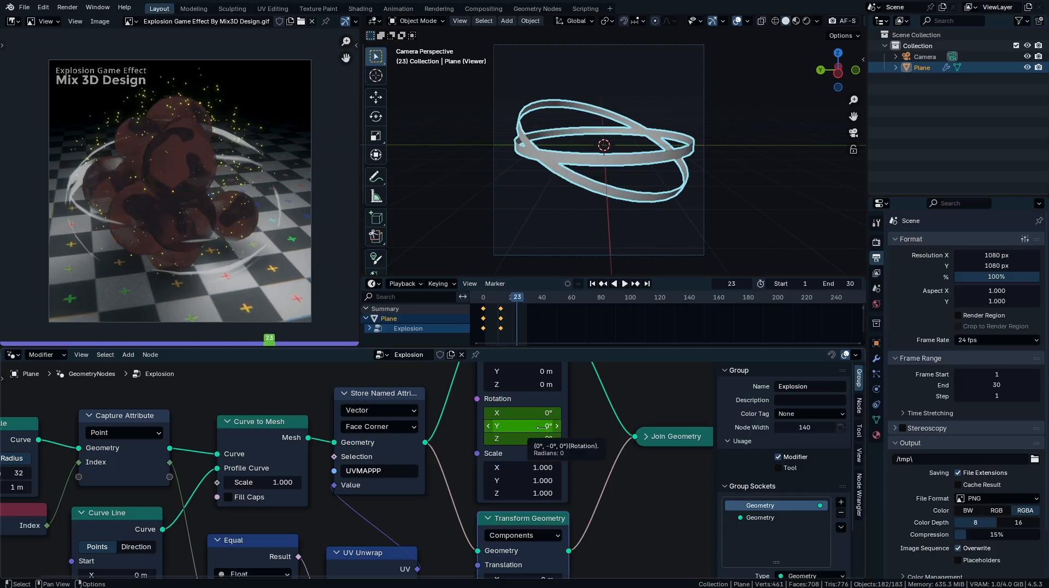
mouse_move(541, 426)
mouse_down()
mouse_move(558, 426)
mouse_move(549, 413)
mouse_up()
middle_drag(548, 546, 535, 375)
drag(534, 476, 517, 458)
key(i)
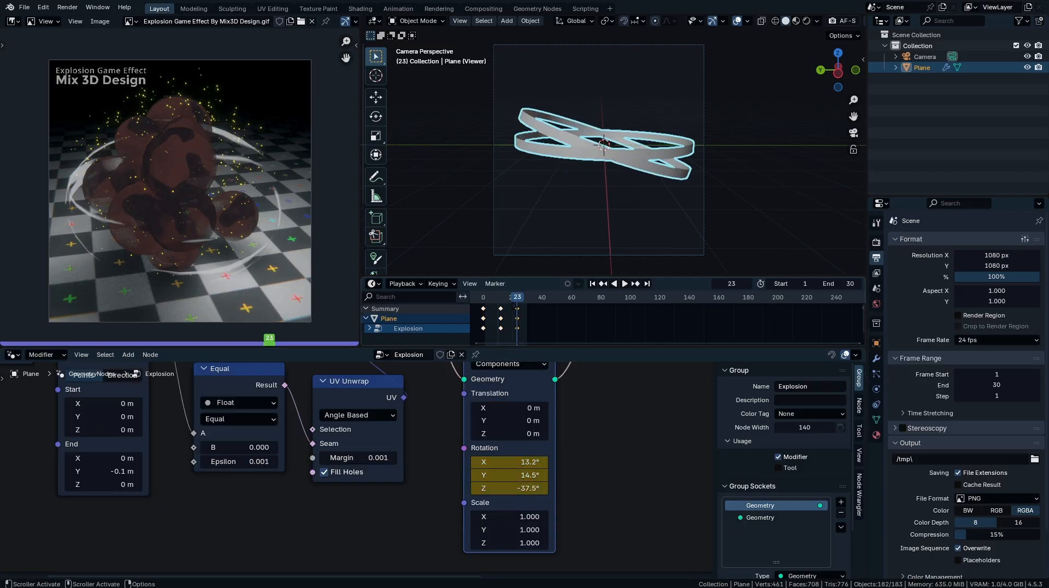
key(Down)
key(Down)
key(space)
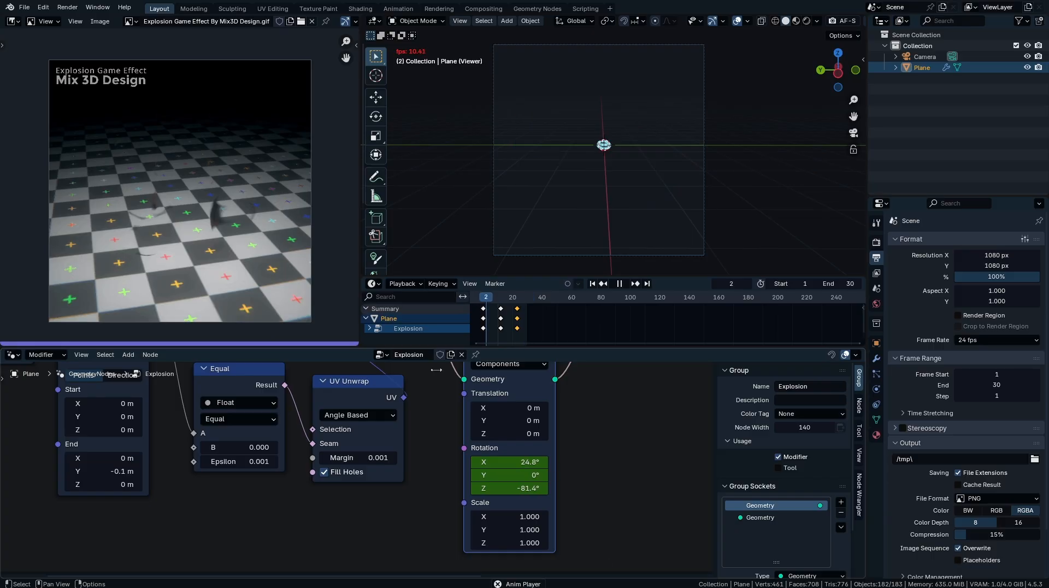
key(space)
- Delete the Viewer node attached to the Smoke Rings branch and play back the complete explosion
scroll(436, 552, down, 8)
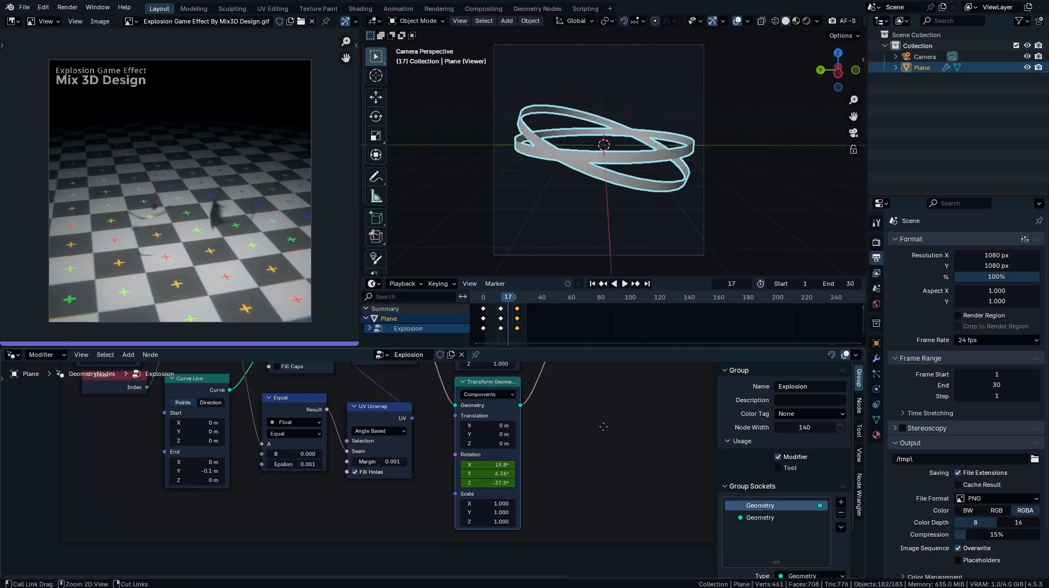
drag(458, 519, 532, 499)
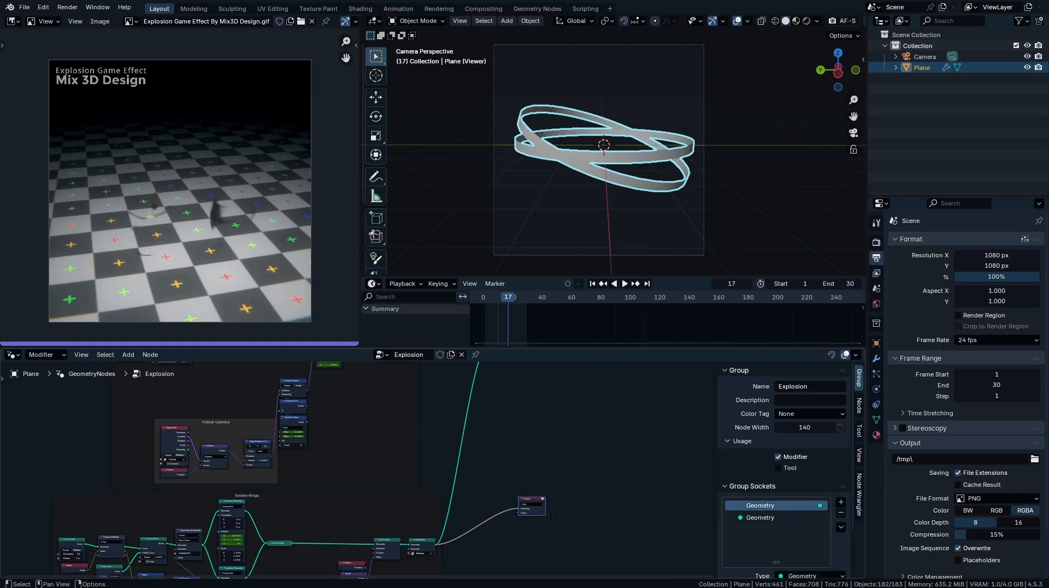
key(Delete)
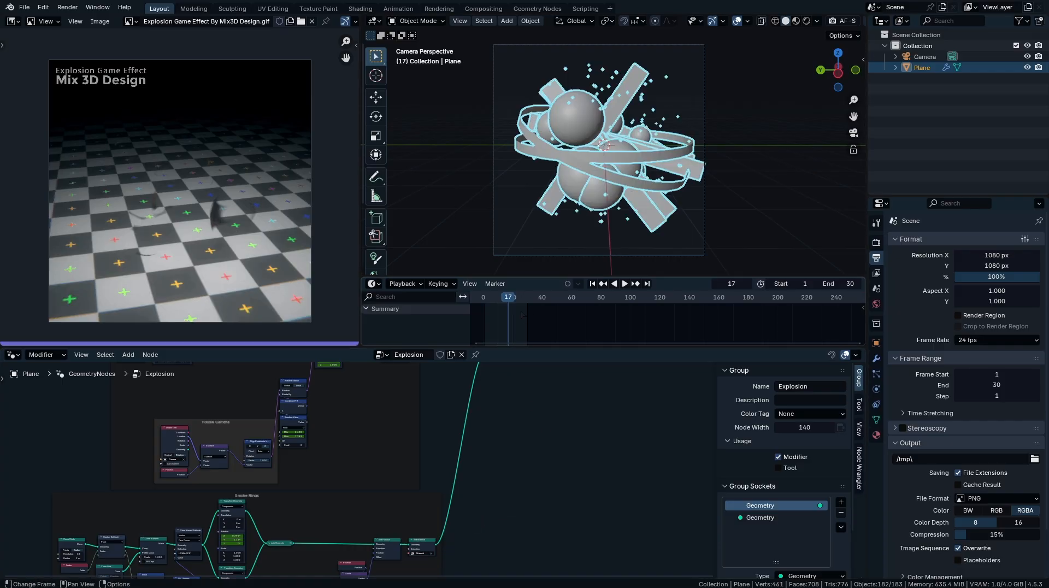
key(space)
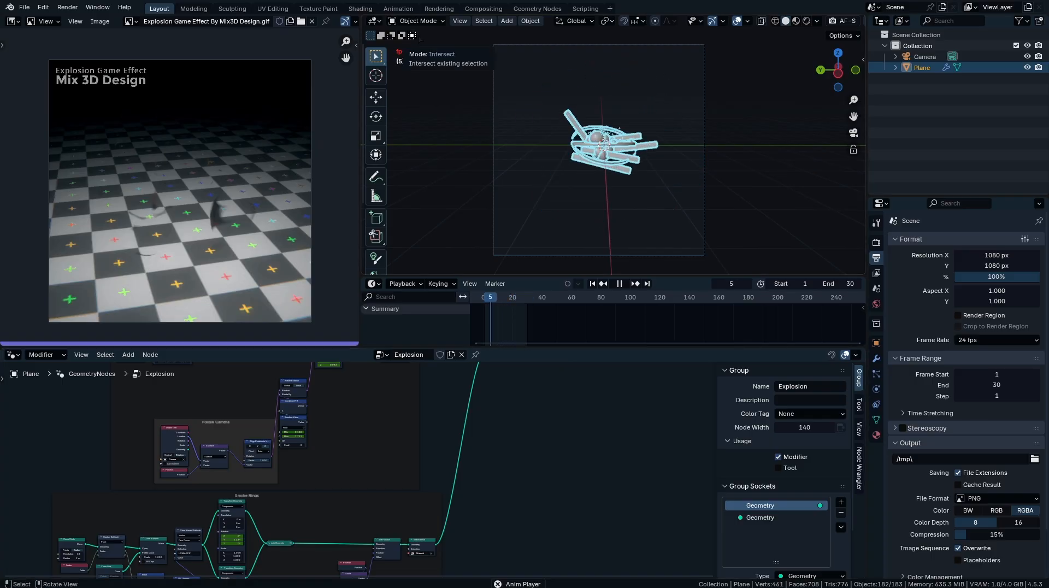
key(space)
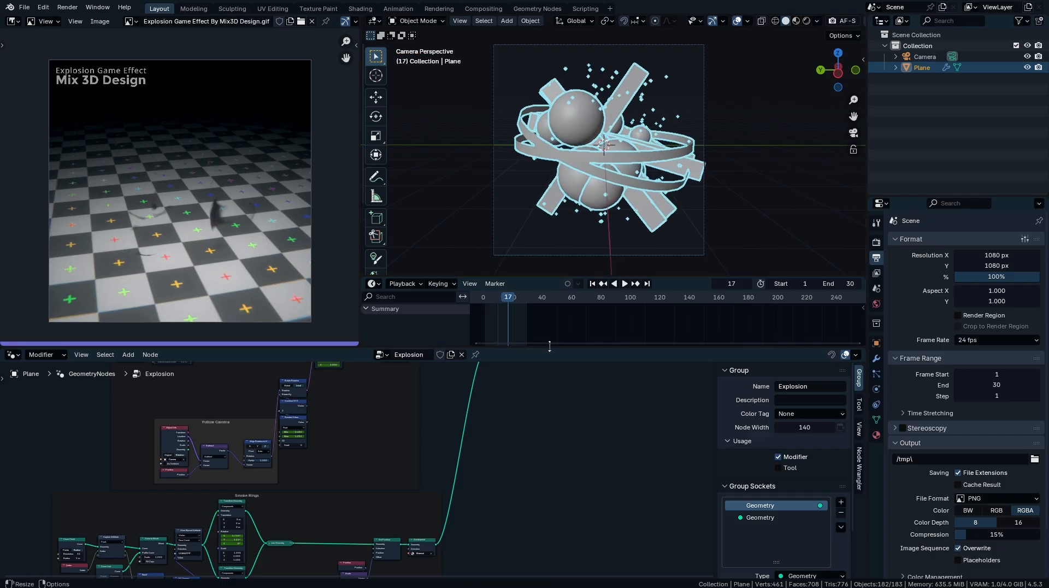
- Enlarge the timeline, widen the viewport over the reference image, and fit the camera frame in the view
drag(550, 346, 568, 366)
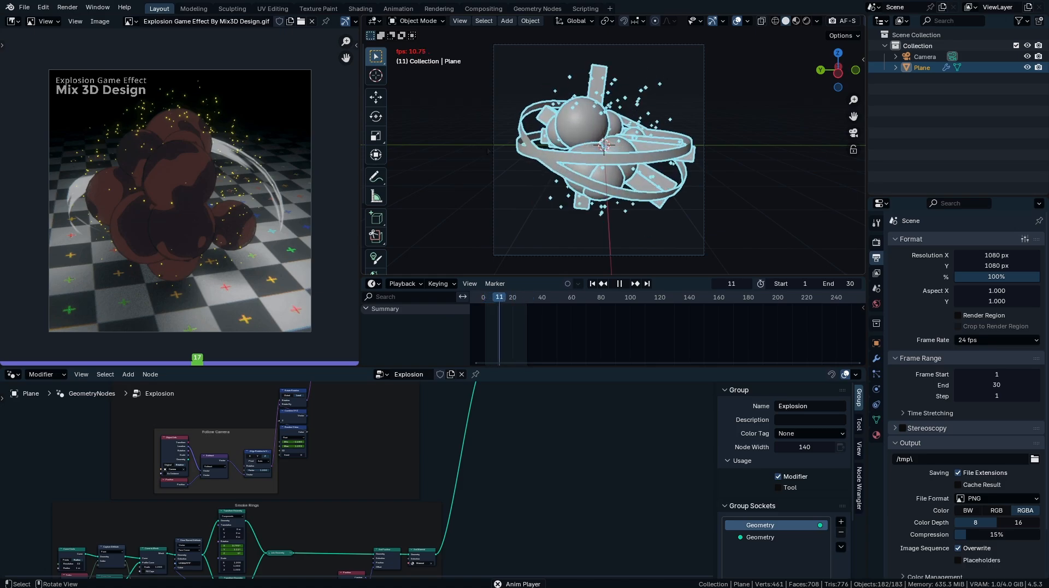
key(space)
drag(547, 367, 547, 334)
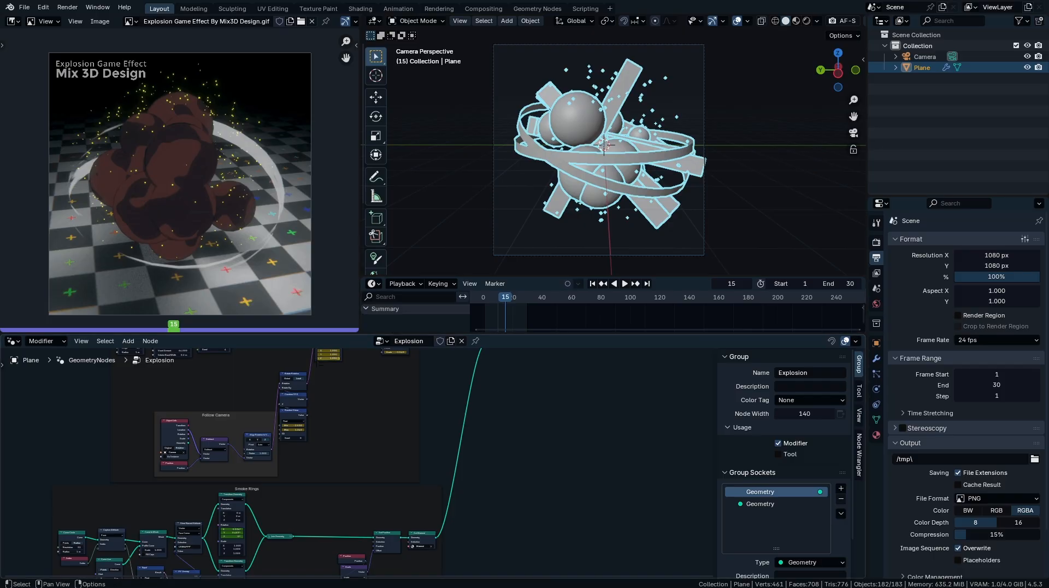
click(13, 341)
drag(366, 334, 366, 401)
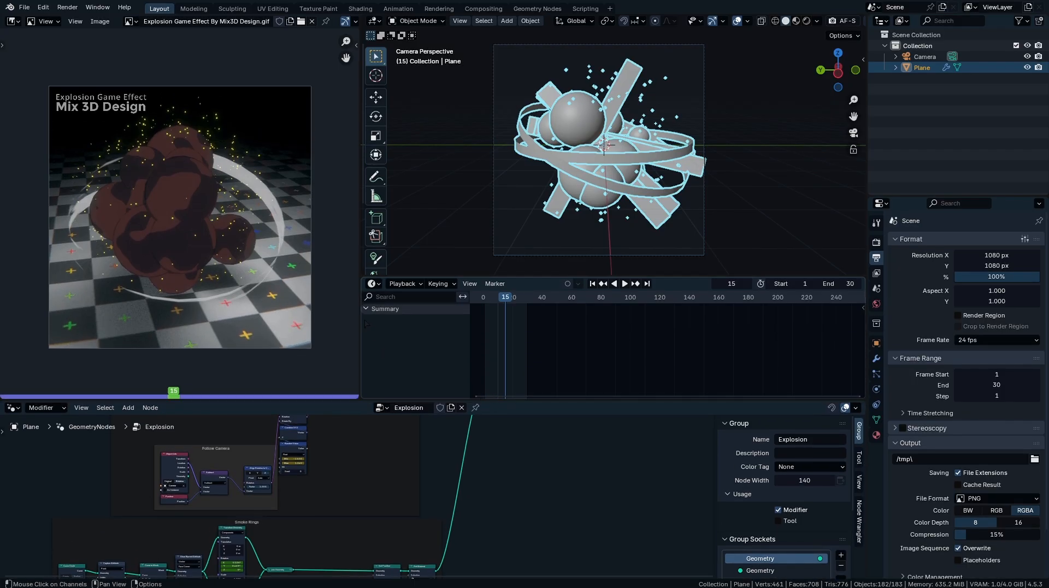
drag(361, 322, 16, 323)
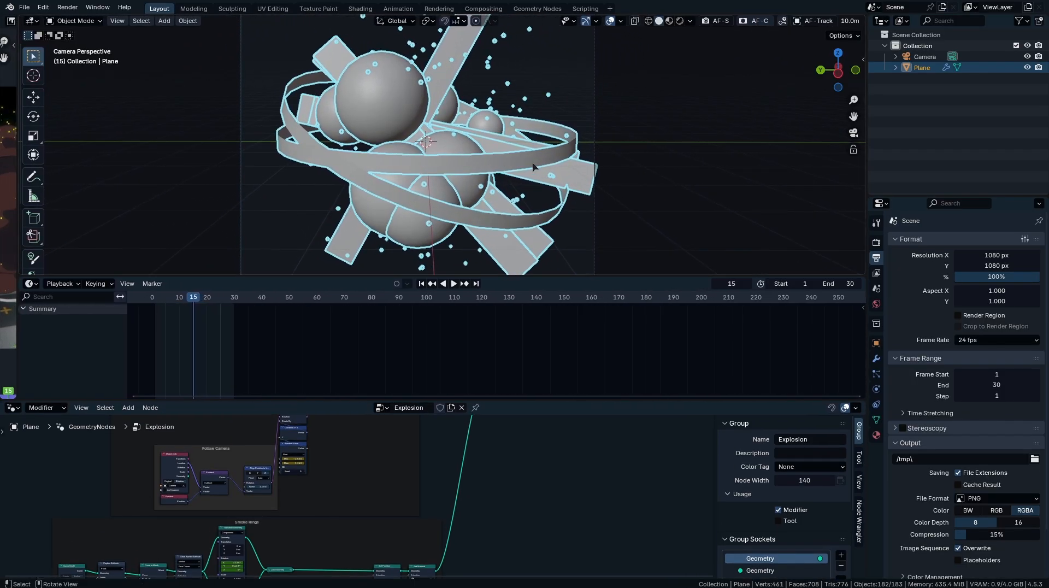
key(Home)
- Switch the timeline area to the Graph Editor, enlarge it, and hide the node editor's sidebar
click(29, 284)
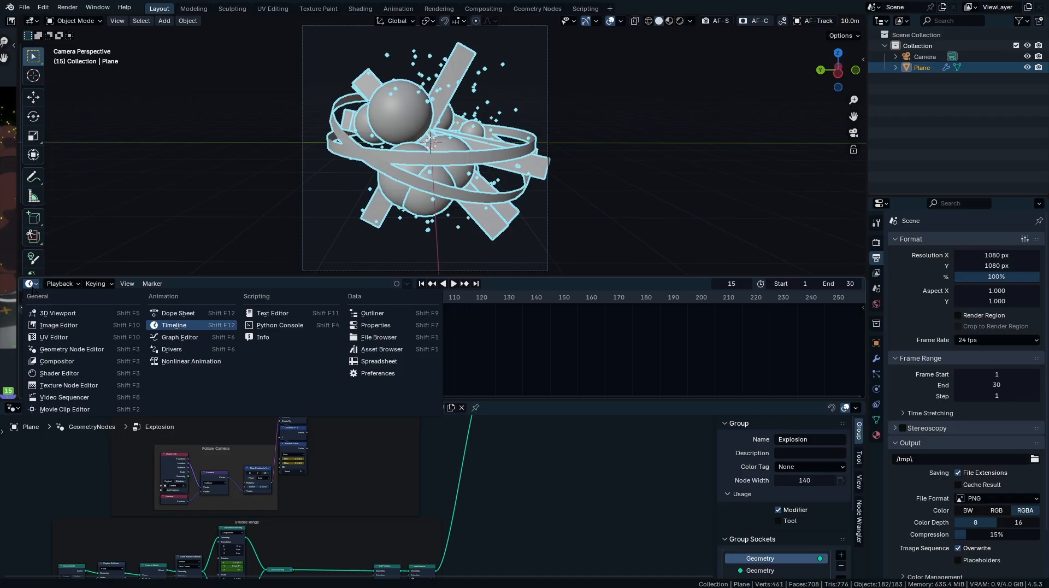
click(180, 337)
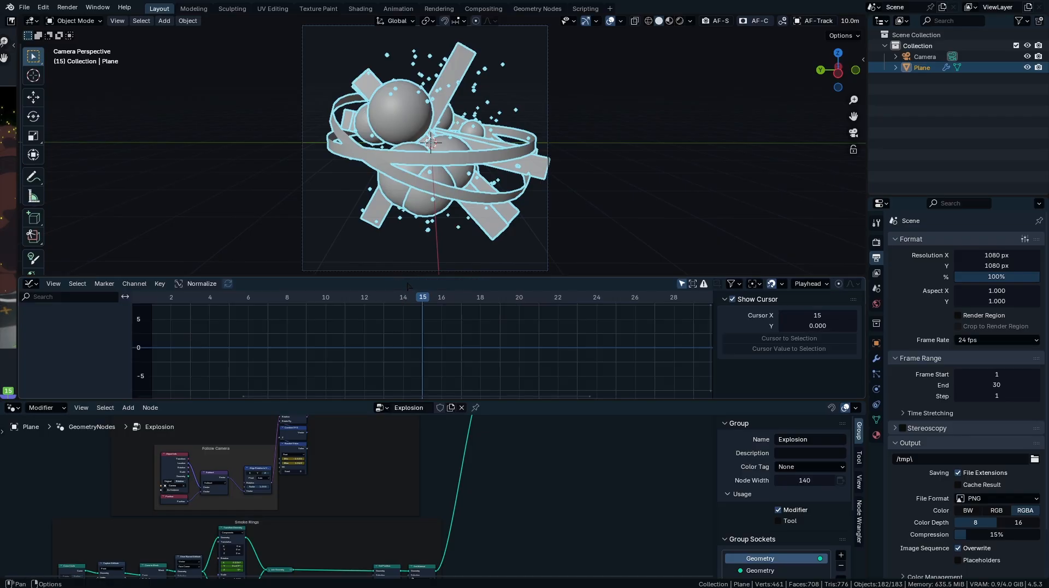
drag(407, 278, 408, 209)
drag(514, 401, 508, 363)
key(n)
- Show the Big Spheres' vector Scale animation curve in the Graph Editor with Normalize enabled, and play the animation
middle_drag(413, 388, 499, 563)
scroll(495, 509, up, 7)
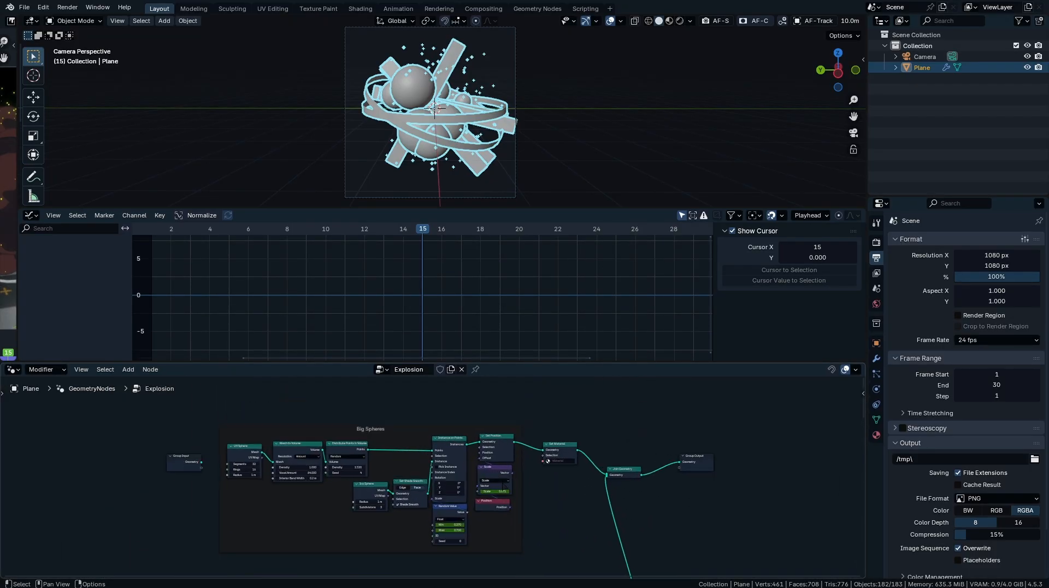
click(513, 464)
middle_drag(430, 315, 572, 326)
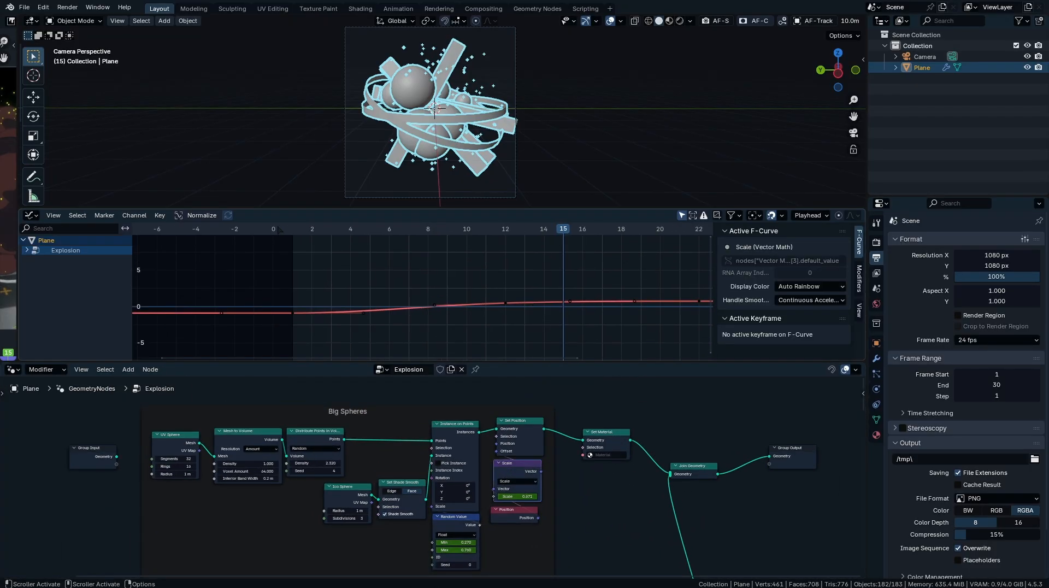
click(207, 217)
scroll(505, 310, down, 3)
drag(527, 293, 292, 250)
key(space)
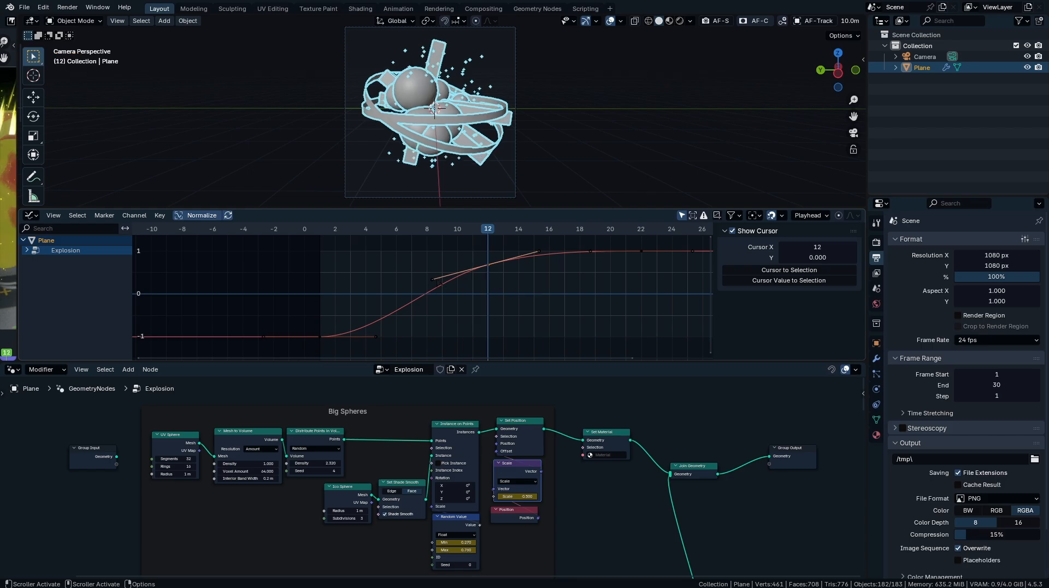
- Pull the incoming handles of the Big Spheres' Scale keyframes on frames 12 and 22 back to about frames 1 and 16, and play back
drag(432, 279, 392, 263)
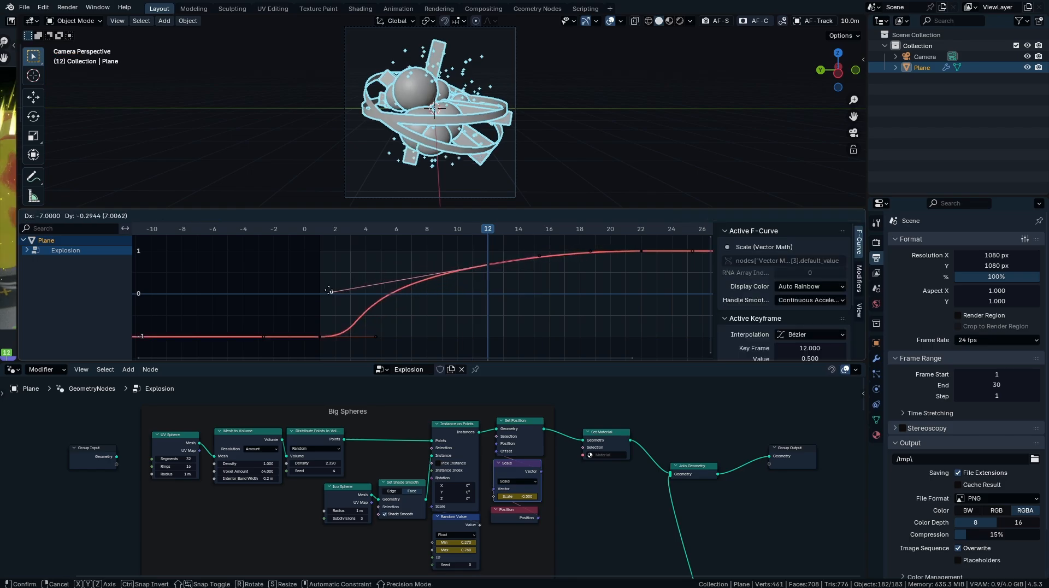
drag(316, 293, 315, 294)
key(space)
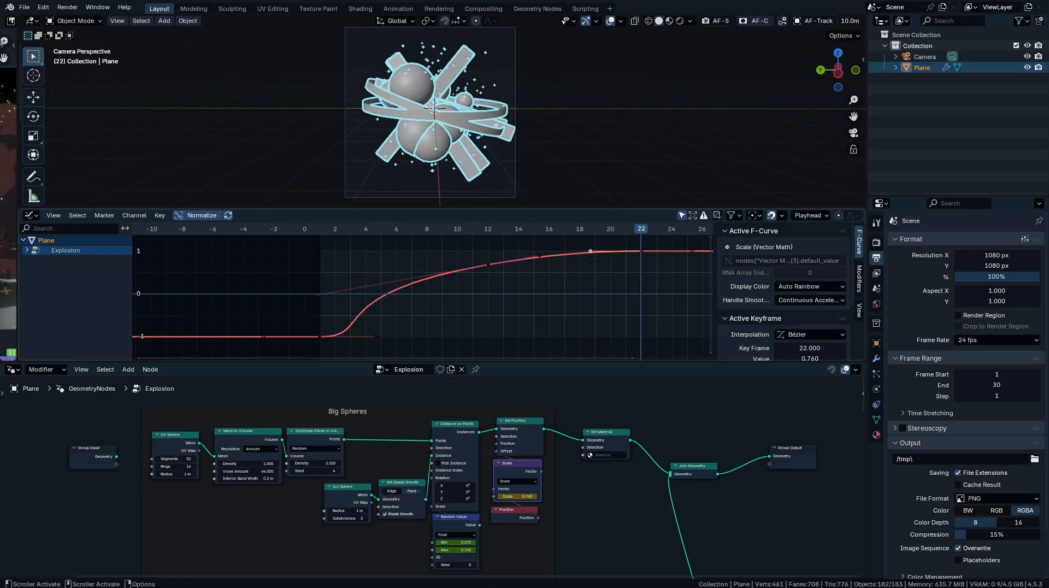
drag(591, 252, 552, 249)
key(space)
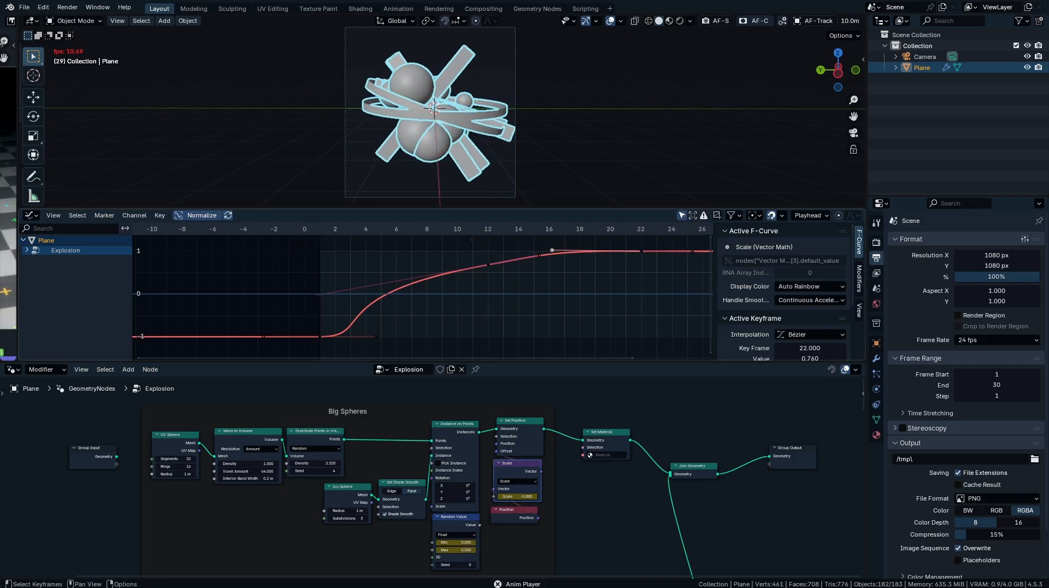
- Move Group Output away from Join Geometry and insert a Bake node on the link between them
key(space)
key(space)
key(space)
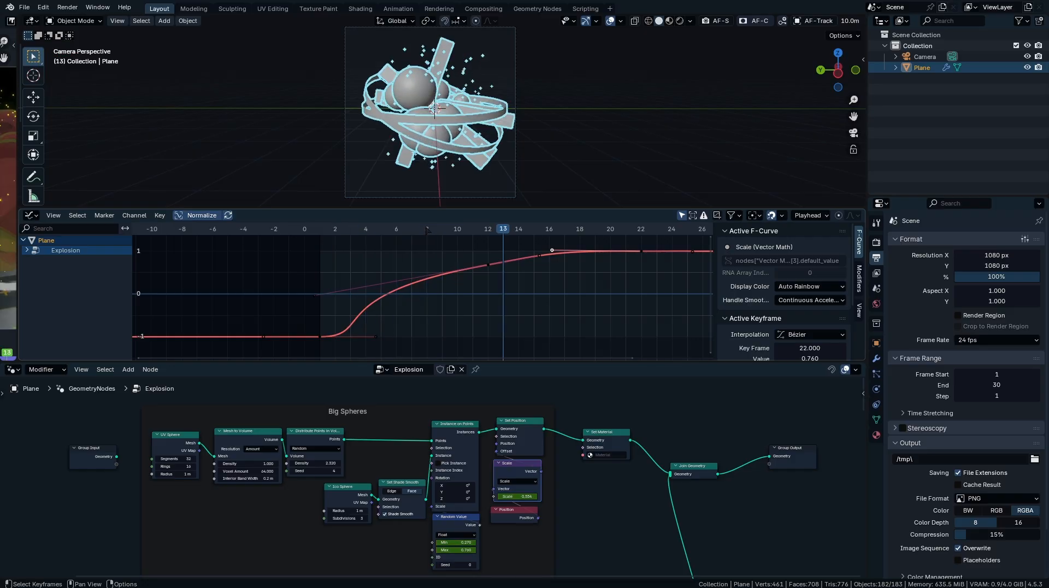
ctrl+middle_drag(685, 448, 512, 472)
drag(522, 441, 670, 454)
ctrl+middle_drag(571, 480, 579, 458)
key(shift+a)
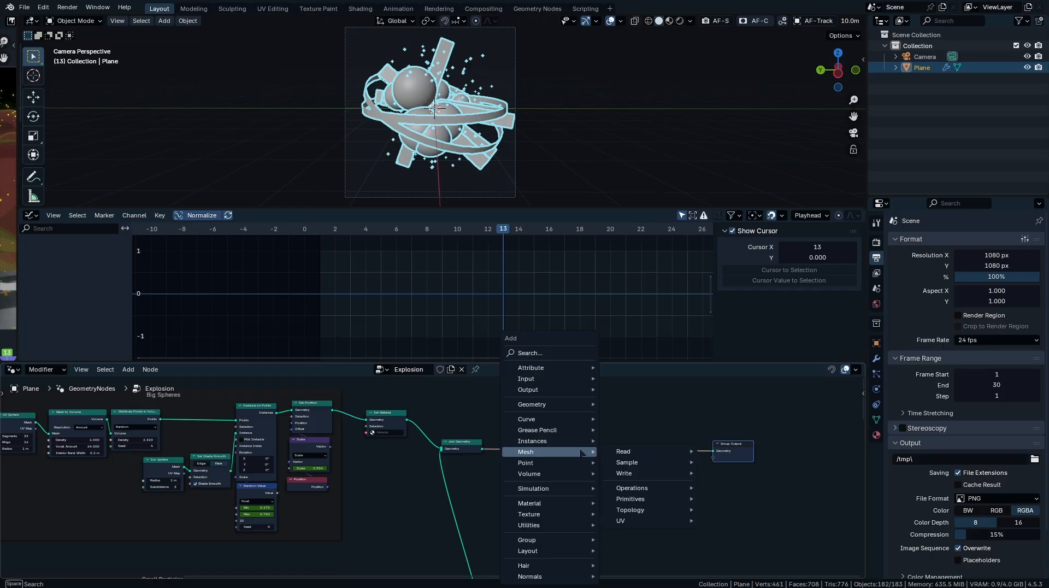
text(ba)
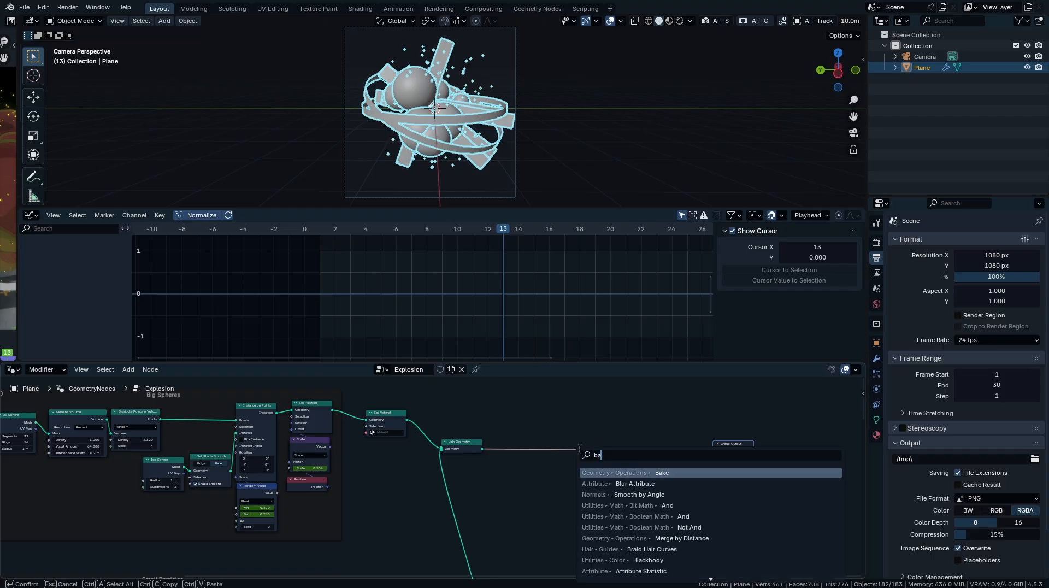
text(k)
key(Return)
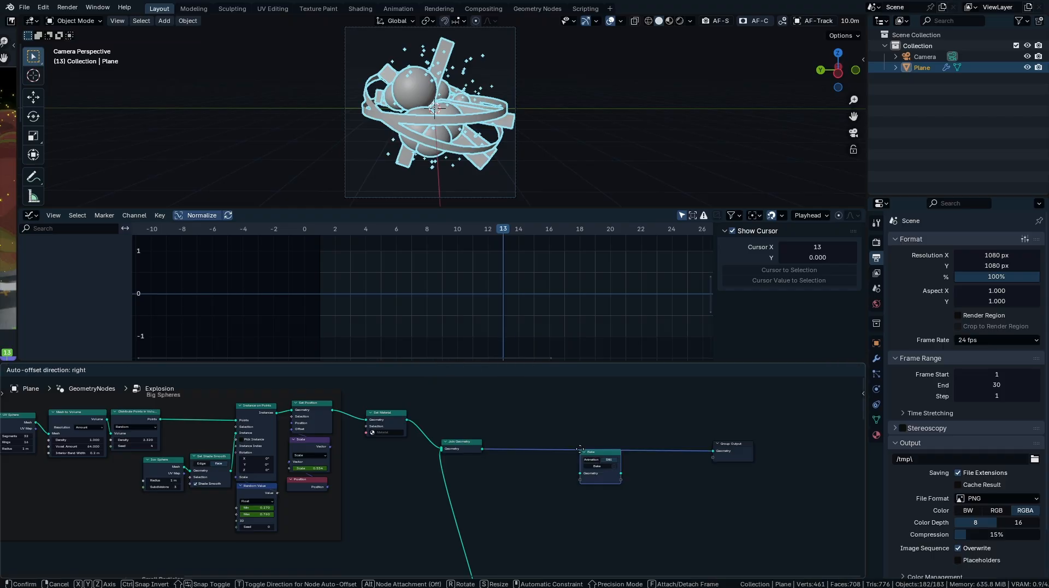
click(591, 452)
scroll(591, 452, up, 1)
scroll(592, 451, up, 2)
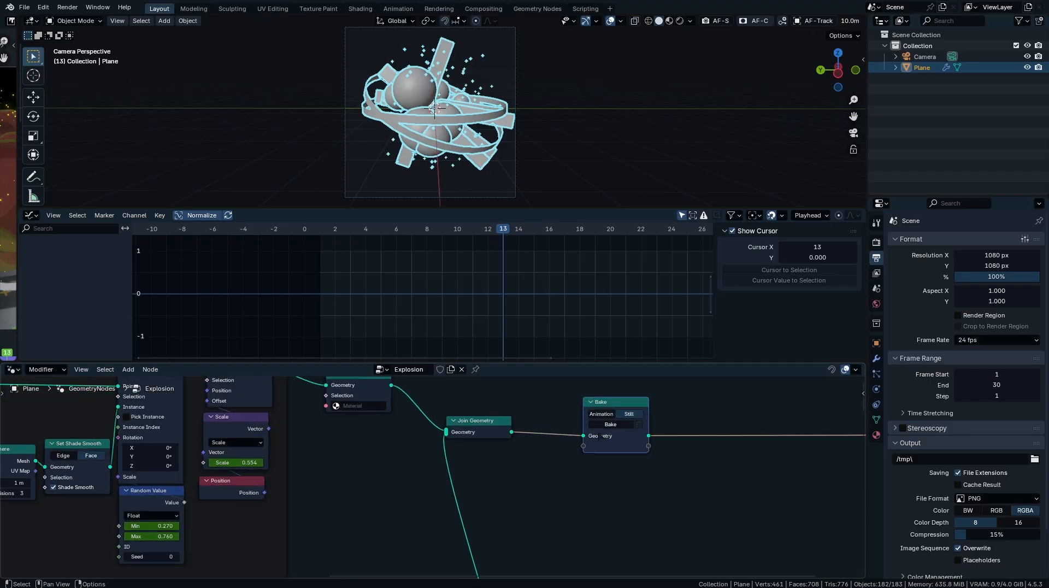
- Bake the animation with the Bake node, place the node nearer to Join Geometry, and play the animation
click(624, 420)
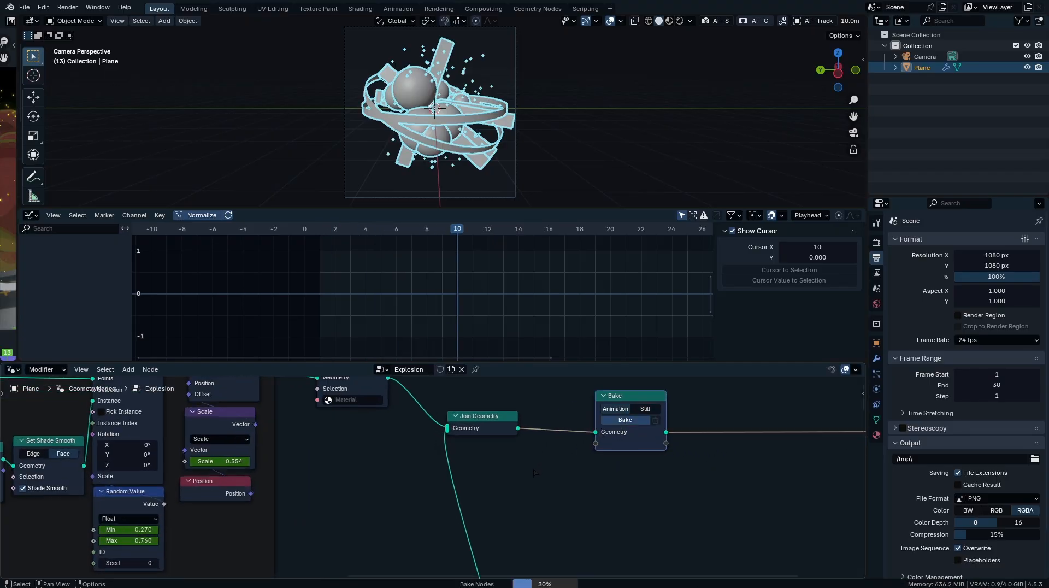
drag(619, 446, 561, 452)
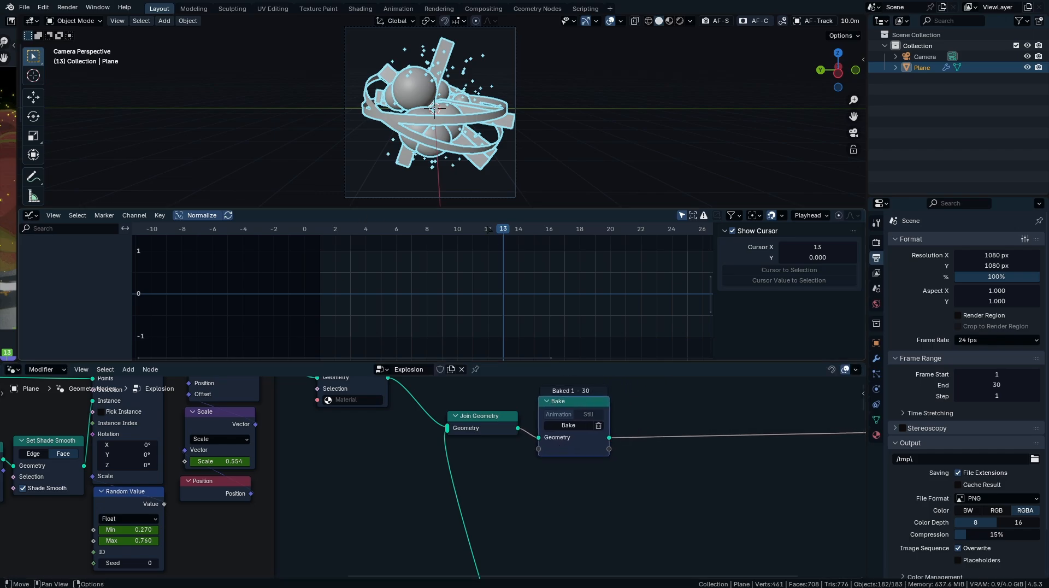
drag(488, 227, 228, 223)
key(space)
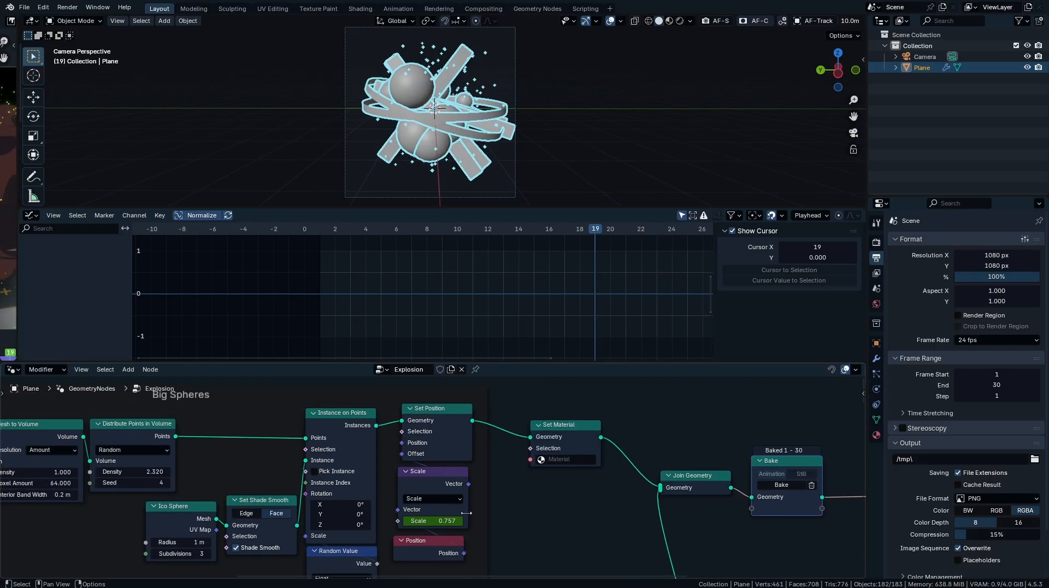
- Try a steeper Big Spheres Scale curve at frame 12 by moving the keyframe's incoming handle, play it back, and undo the change
click(426, 471)
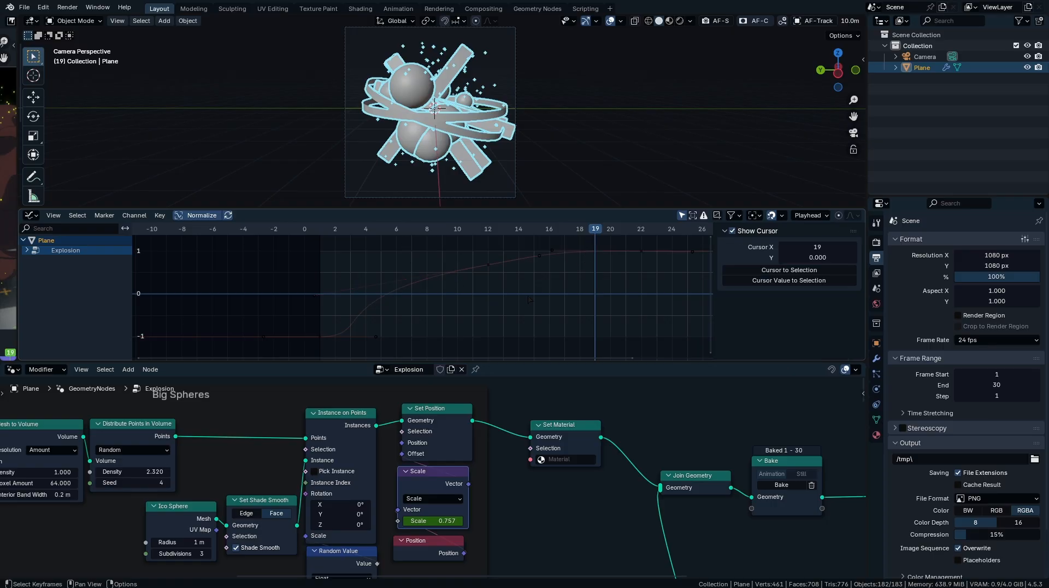
click(488, 264)
drag(316, 296, 305, 198)
key(shift+Left)
key(space)
key(ctrl+z)
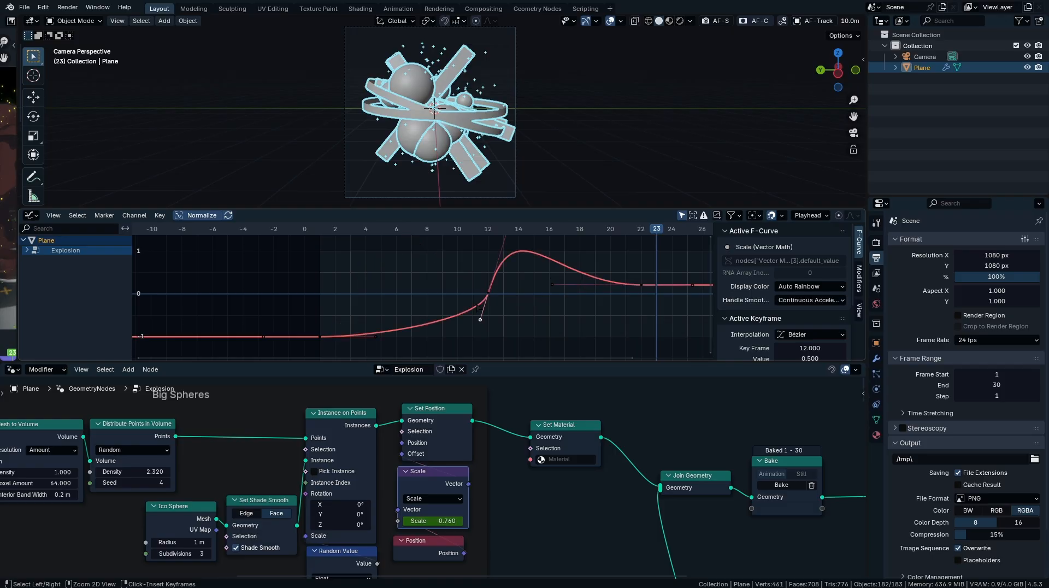
- Delete the Bake node while keeping the link, move Group Output back beside Join Geometry, and play the animation
middle_drag(783, 508, 478, 495)
click(712, 494)
key(ctrl+x)
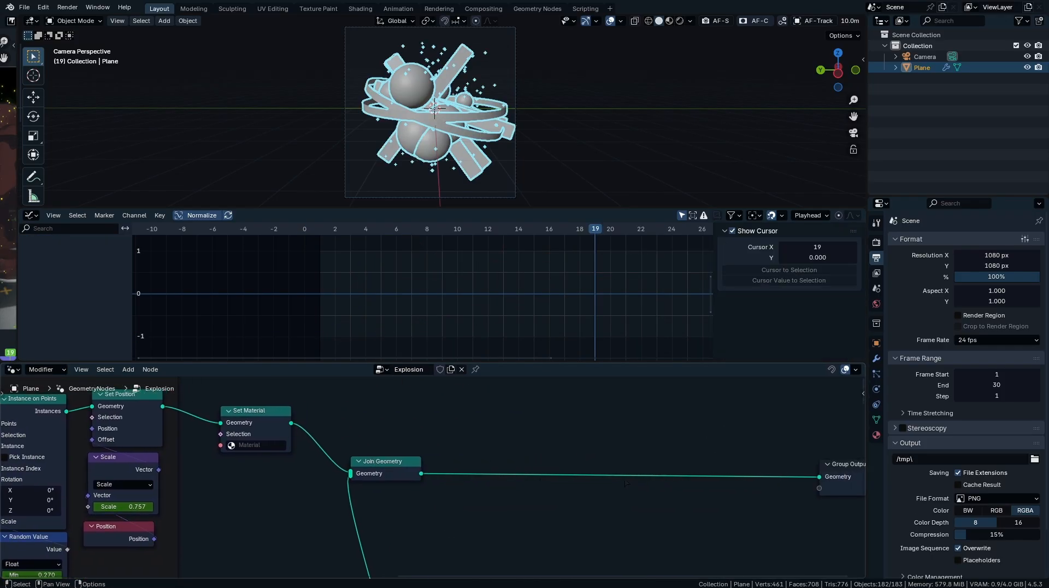
drag(845, 479, 496, 464)
middle_drag(496, 464, 589, 488)
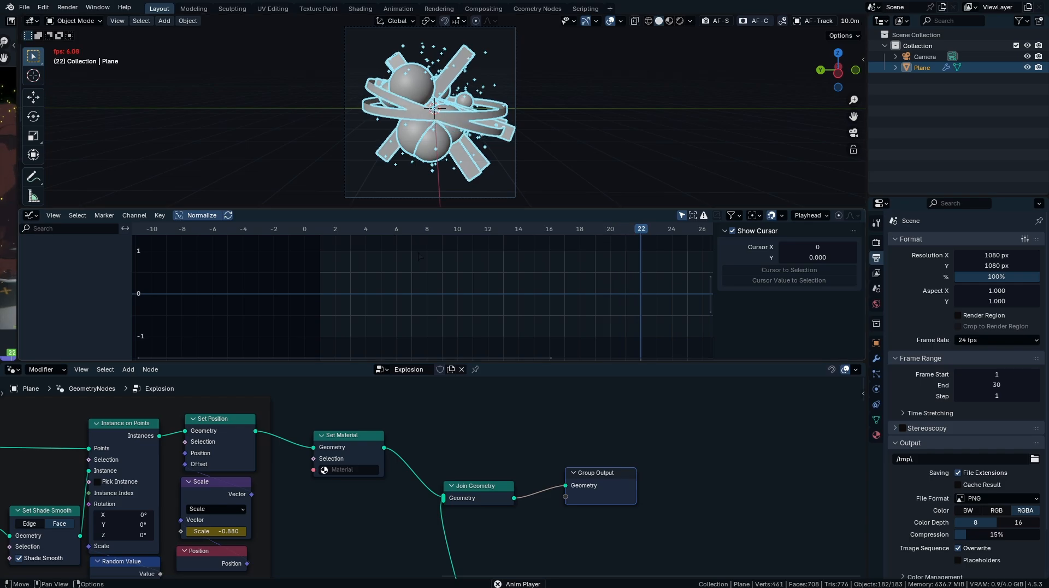
scroll(434, 327, down, 4)
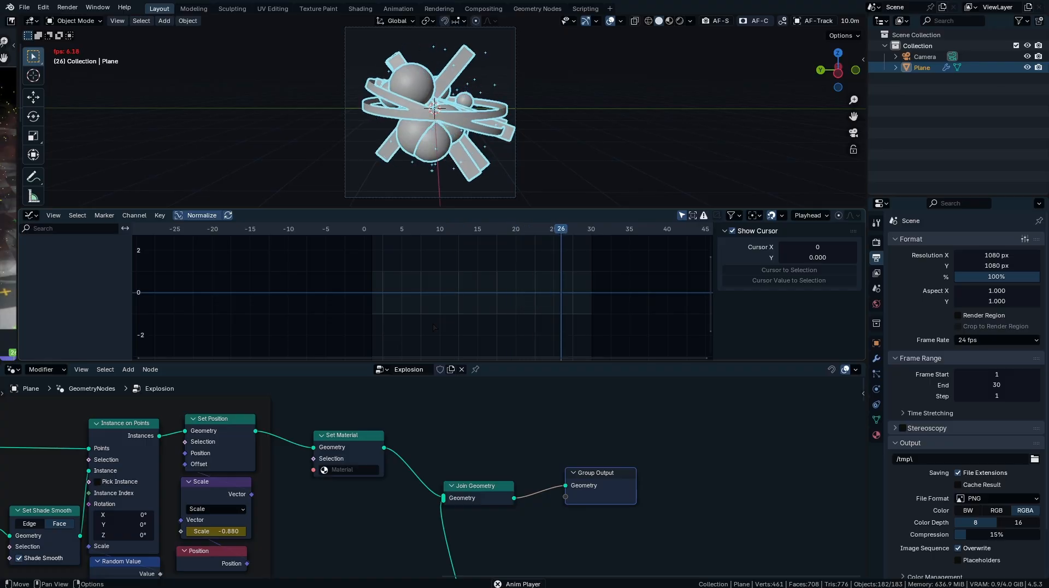
- Turn on the Timings overlay in the node editor and show the editor's sidebar
click(856, 369)
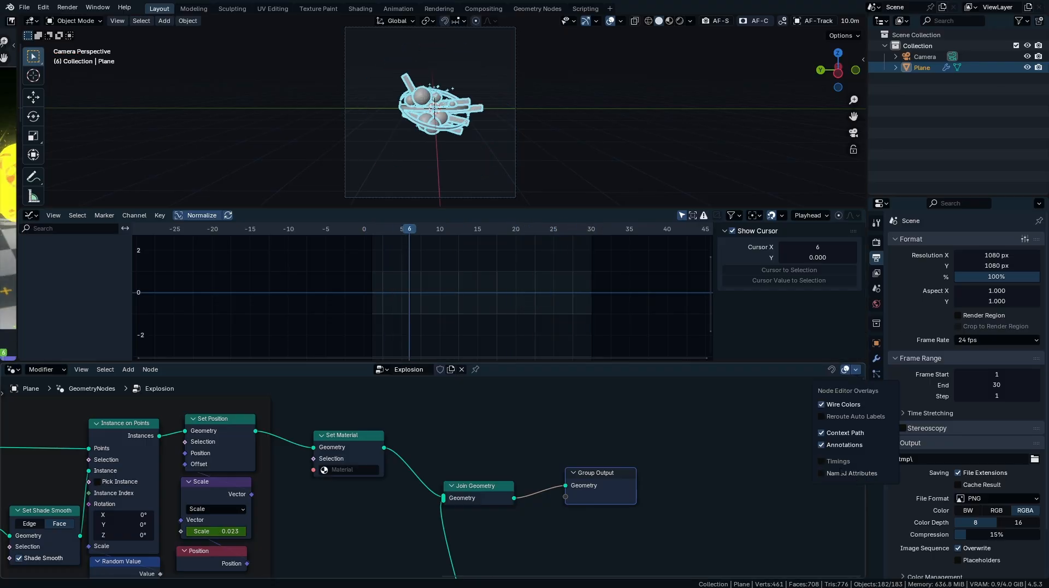
click(823, 462)
scroll(617, 511, up, 1)
drag(642, 491, 641, 483)
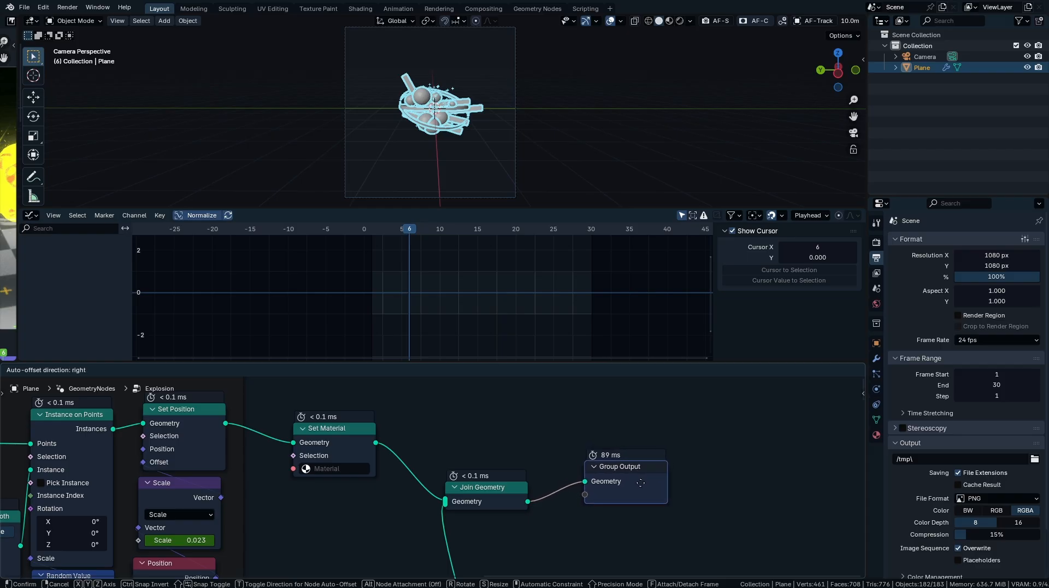
key(n)
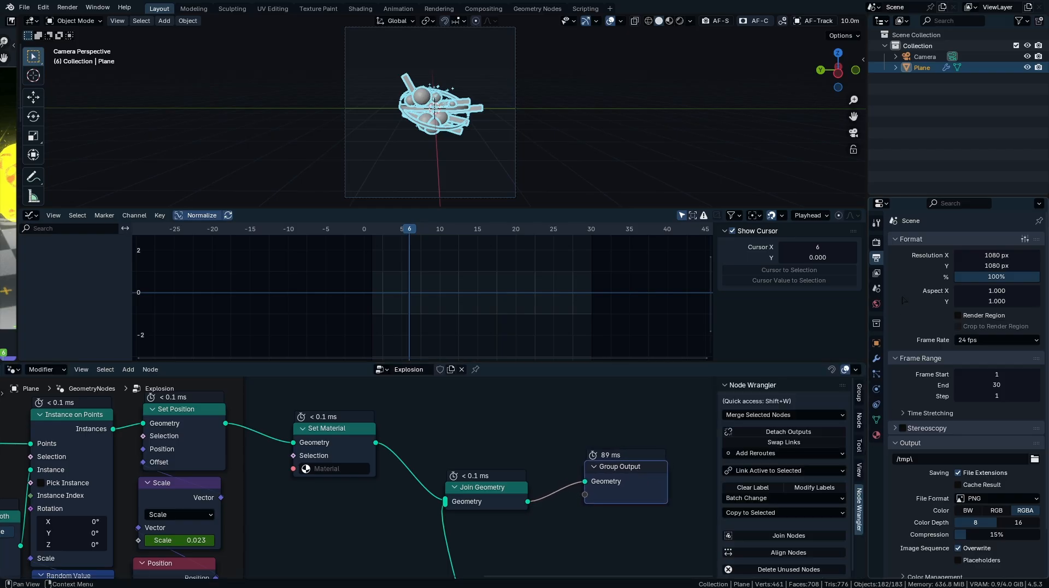
- Examine the render Performance settings and the Bake and Named Attributes settings of the Plane's geometry nodes modifier
click(877, 243)
scroll(934, 429, down, 3)
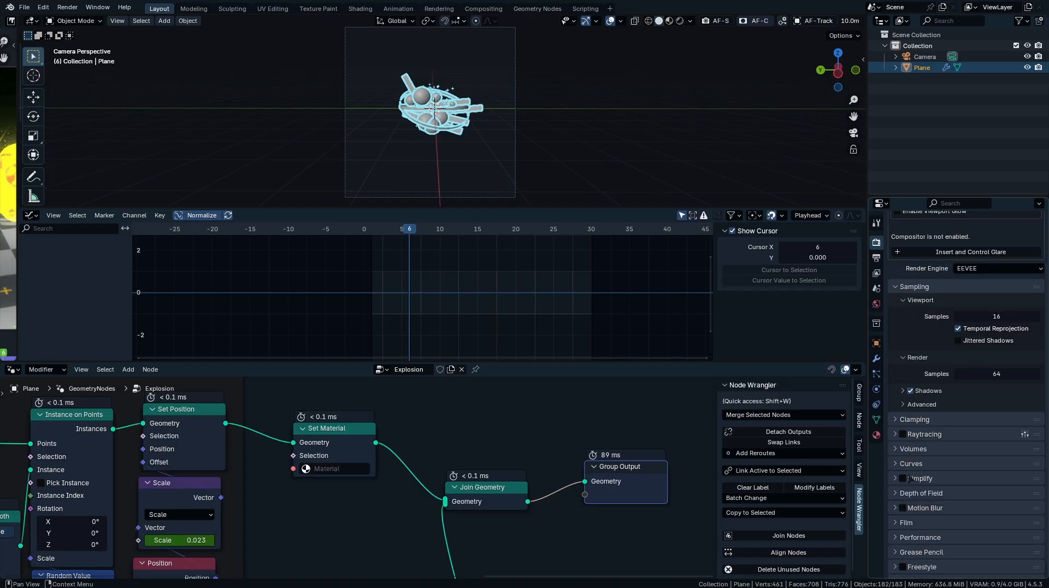
click(920, 526)
scroll(940, 541, down, 4)
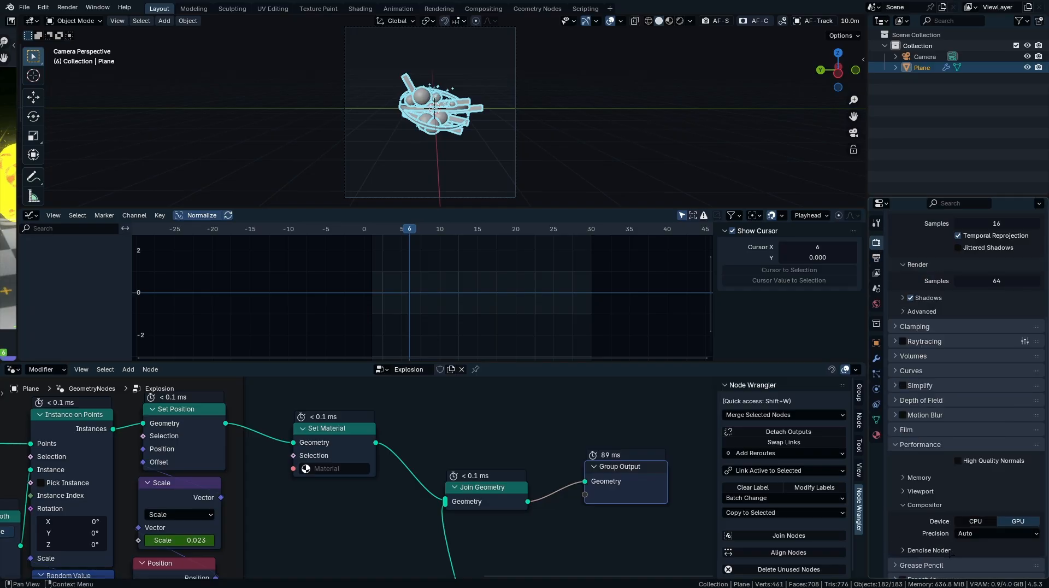
click(925, 505)
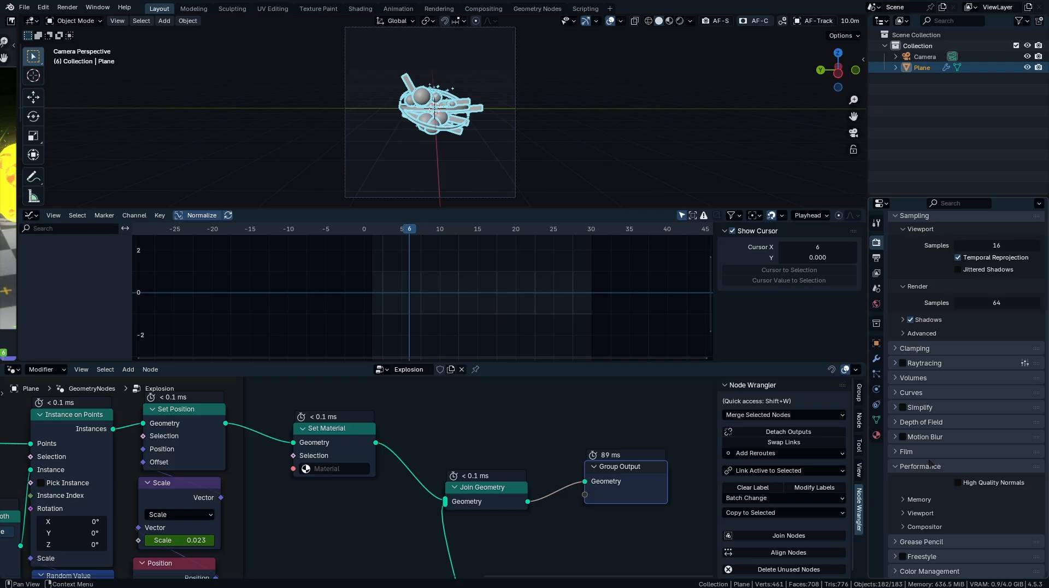
click(877, 359)
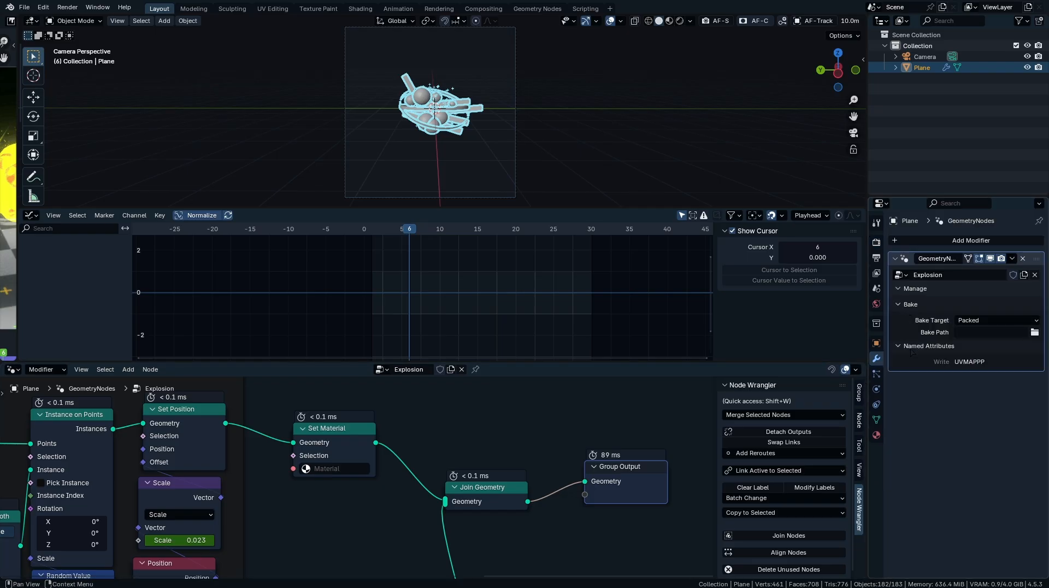
drag(913, 350, 913, 304)
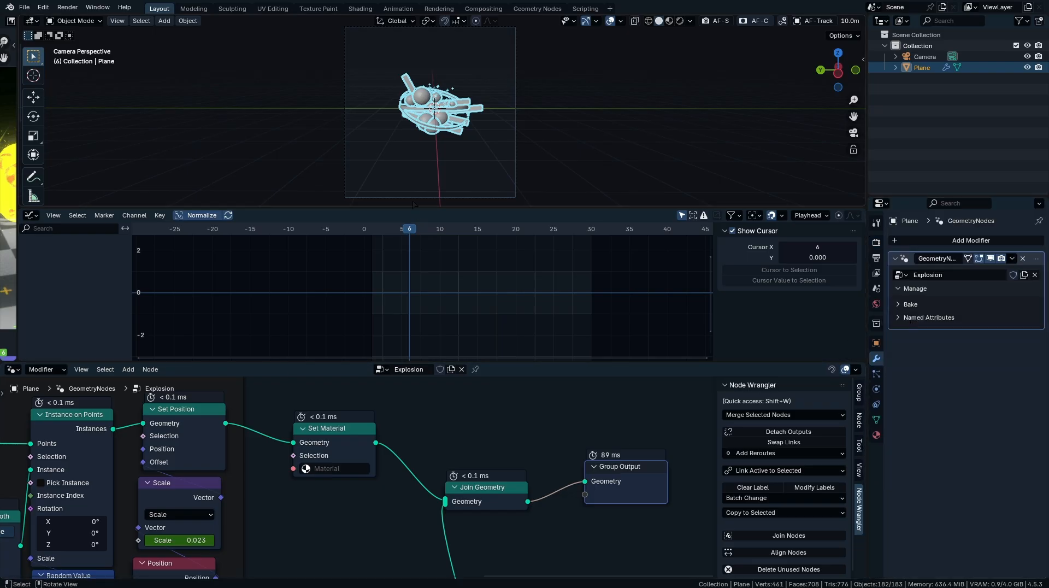
- Move the incoming handles of the Big Spheres' Scale keyframes on frames 12 and 22 to about frames -6 and 20
middle_drag(288, 494, 593, 430)
click(487, 422)
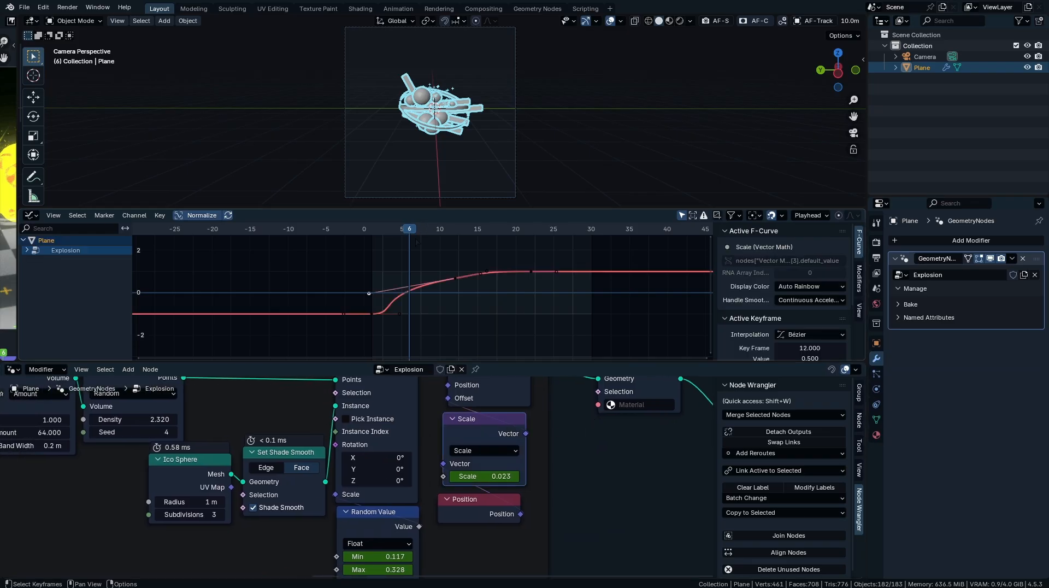
key(g)
click(321, 301)
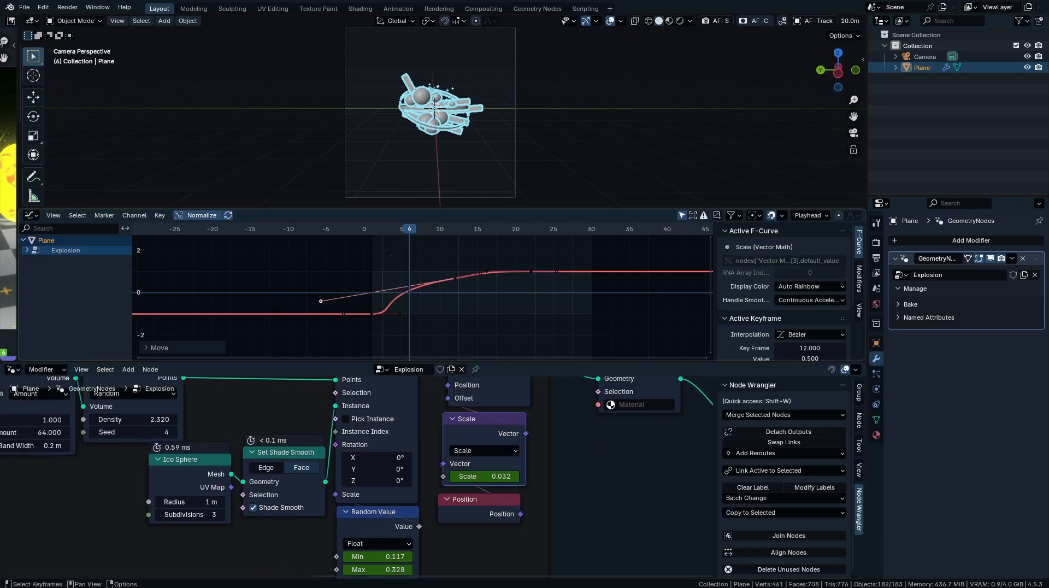
click(481, 272)
key(g)
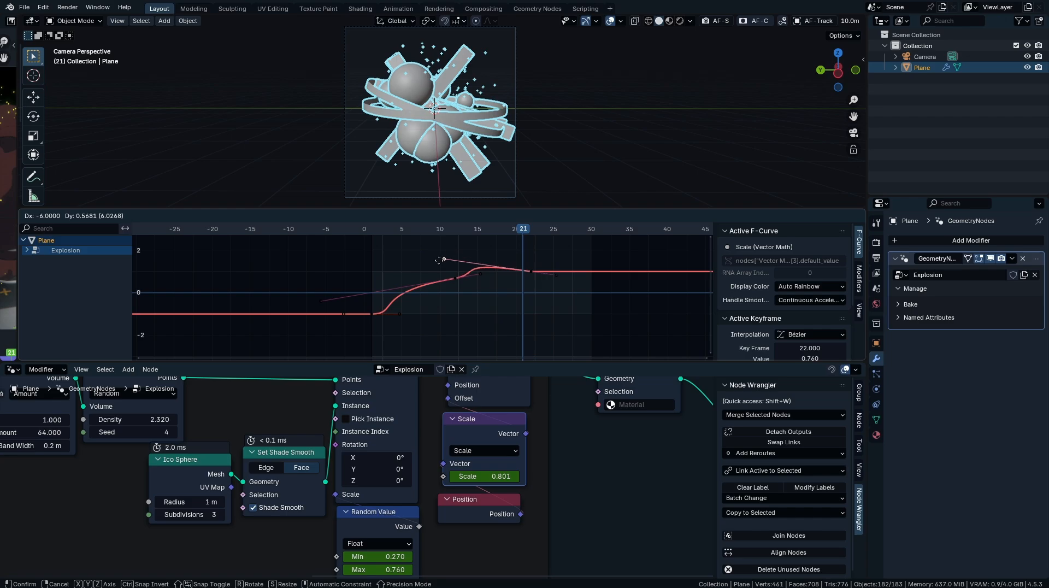
click(515, 270)
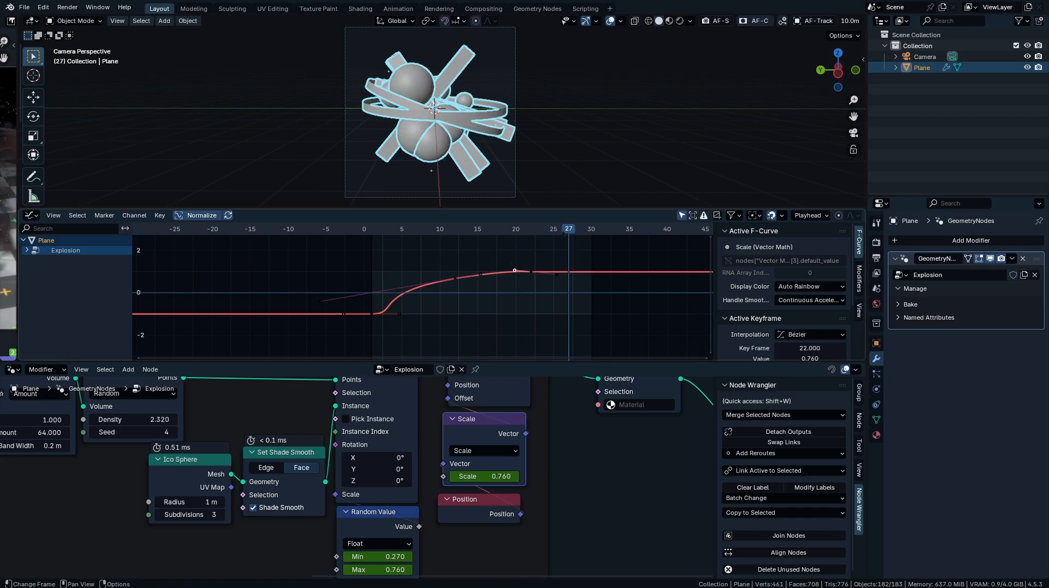
- Pull the incoming handle of the Smoke Rings' Scale keyframe on frame 12 back horizontally to about frame -3, and play the animation
scroll(512, 393, down, 6)
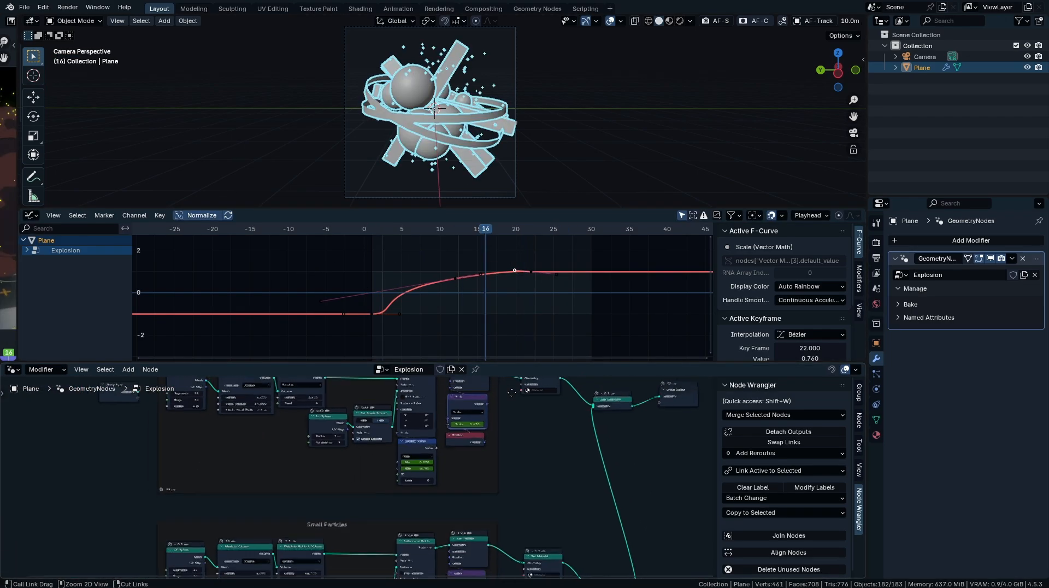
scroll(511, 393, down, 5)
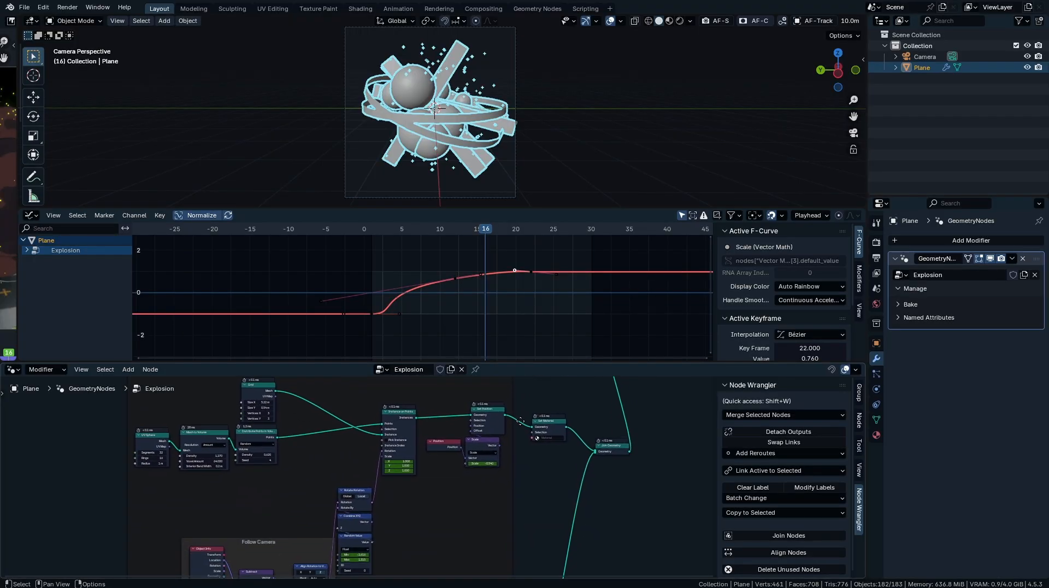
middle_drag(520, 421, 522, 419)
middle_drag(444, 569, 545, 525)
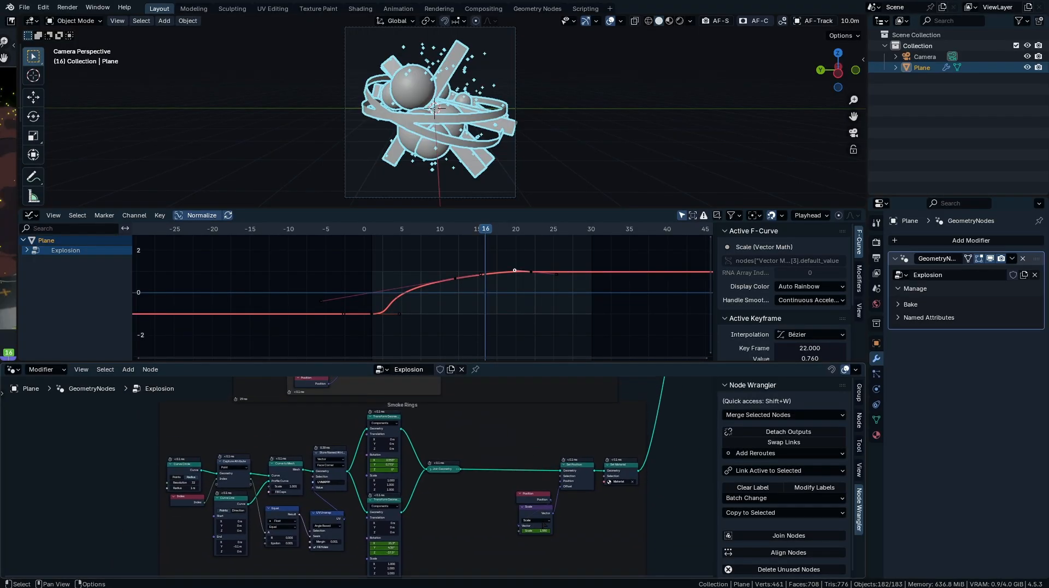
scroll(607, 541, up, 4)
middle_drag(672, 538, 611, 498)
click(604, 502)
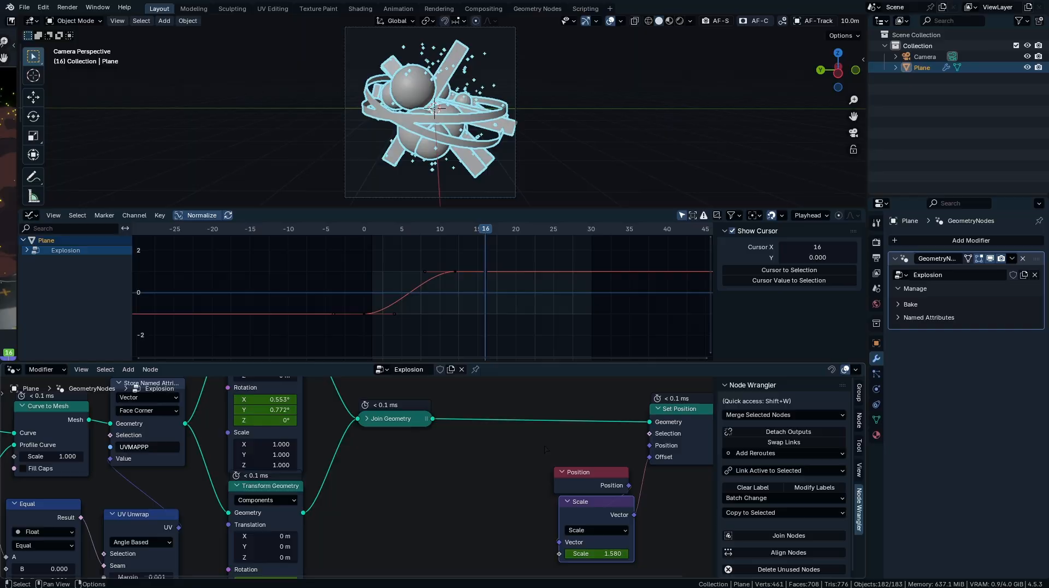
drag(426, 272, 402, 272)
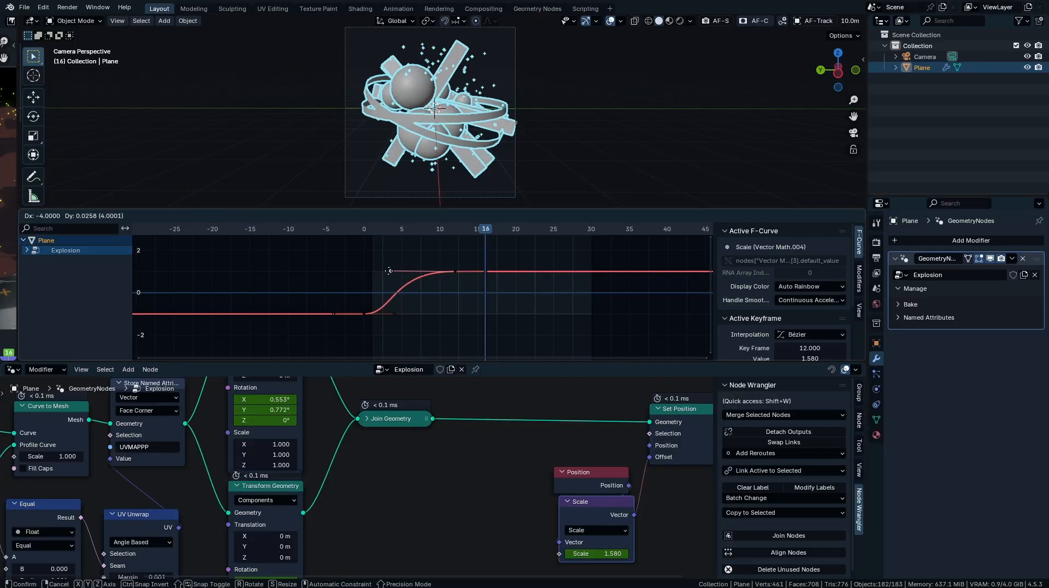
key(x)
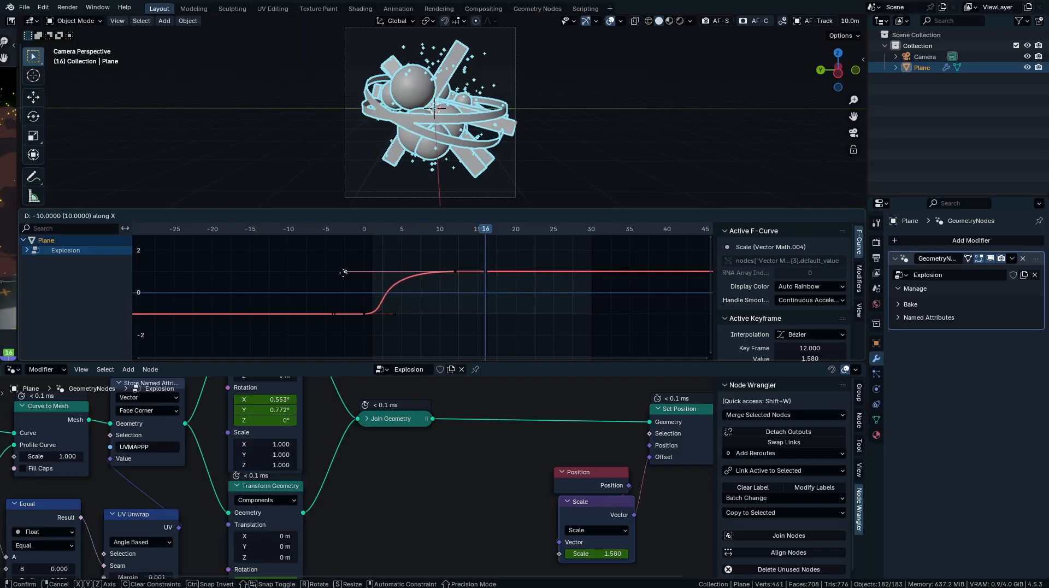
click(340, 274)
key(shift+Left)
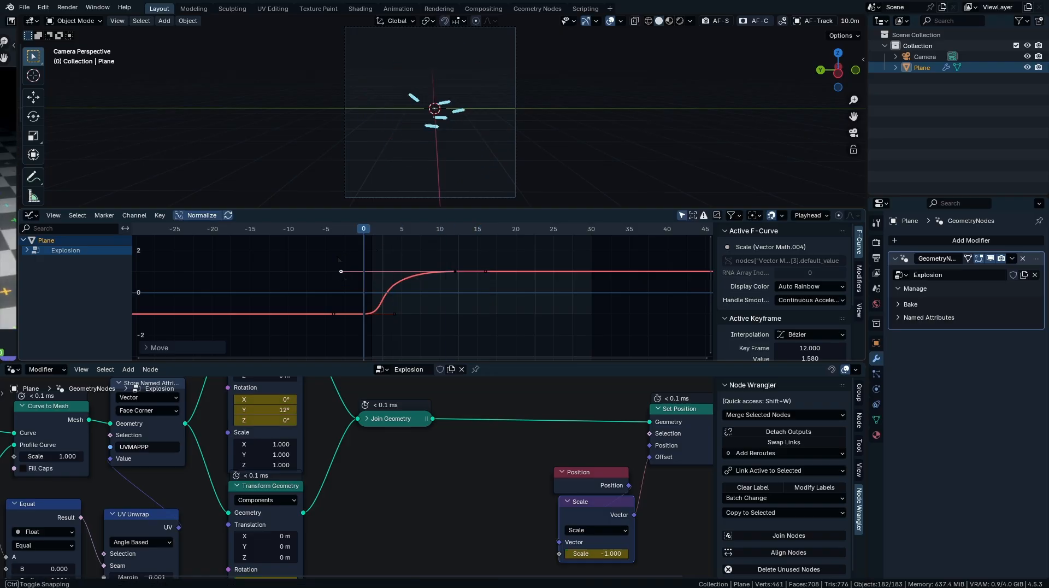
key(space)
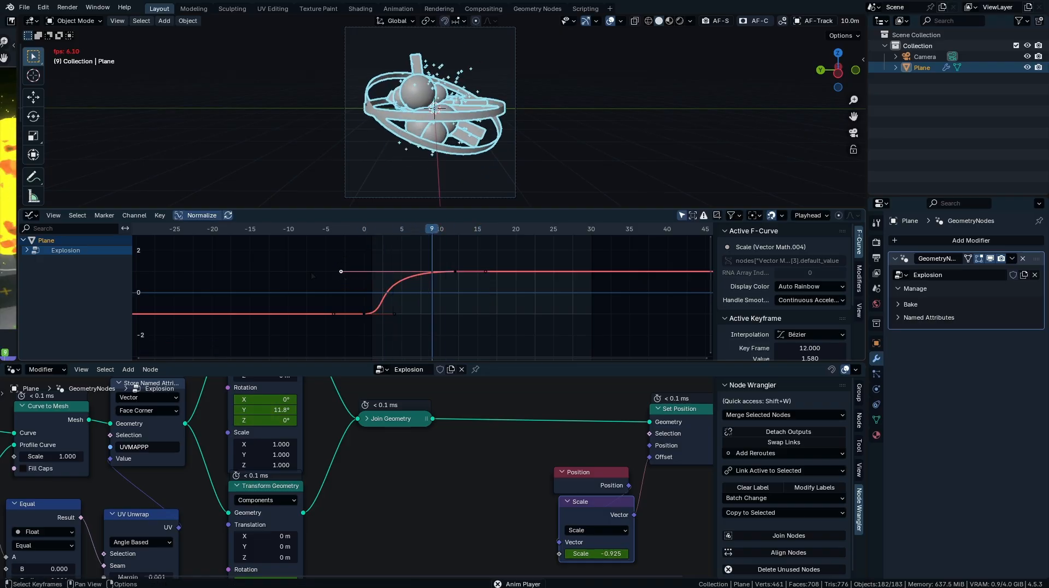
- Raise the incoming handle of the Big Spheres' Scale keyframe on frame 12 nearly level with the keyframe, and play the animation
scroll(457, 388, down, 10)
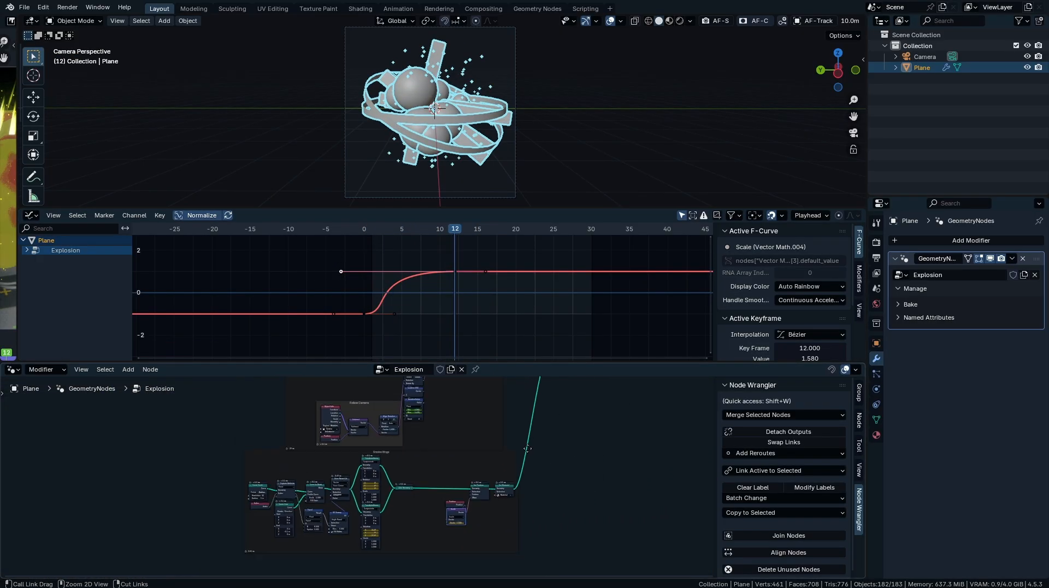
scroll(541, 403, up, 5)
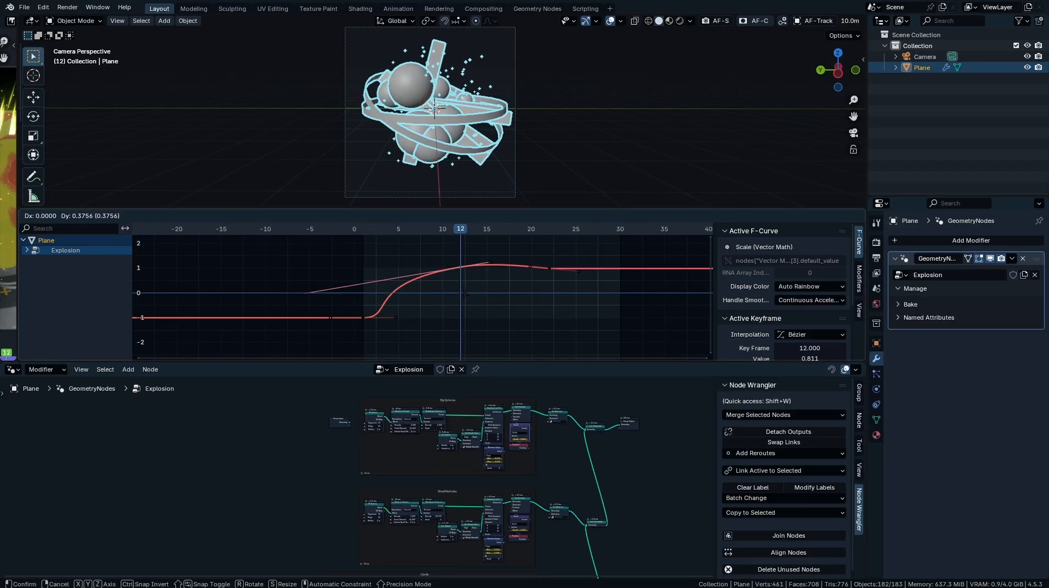
click(464, 294)
key(g)
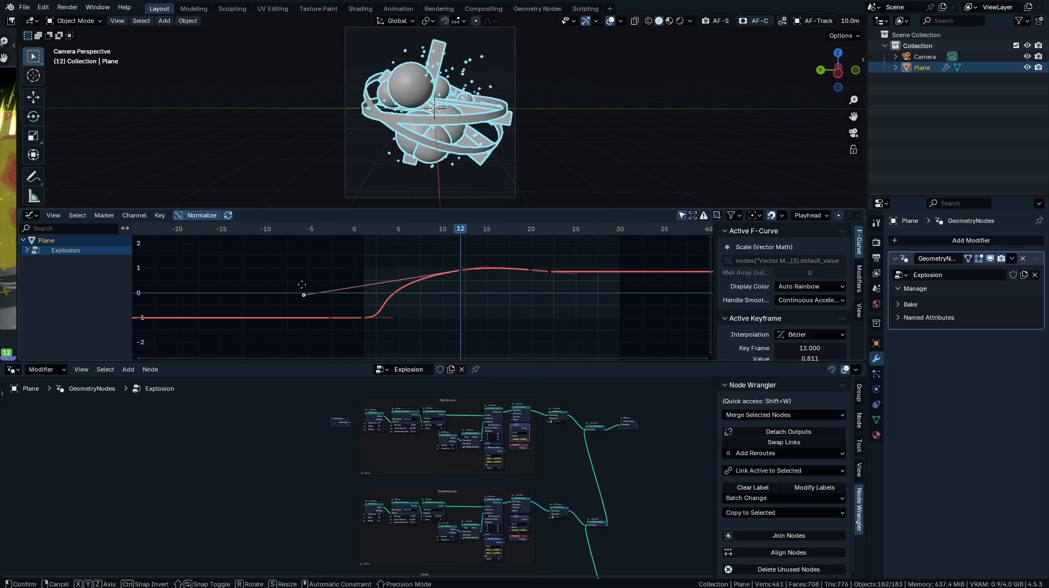
click(299, 270)
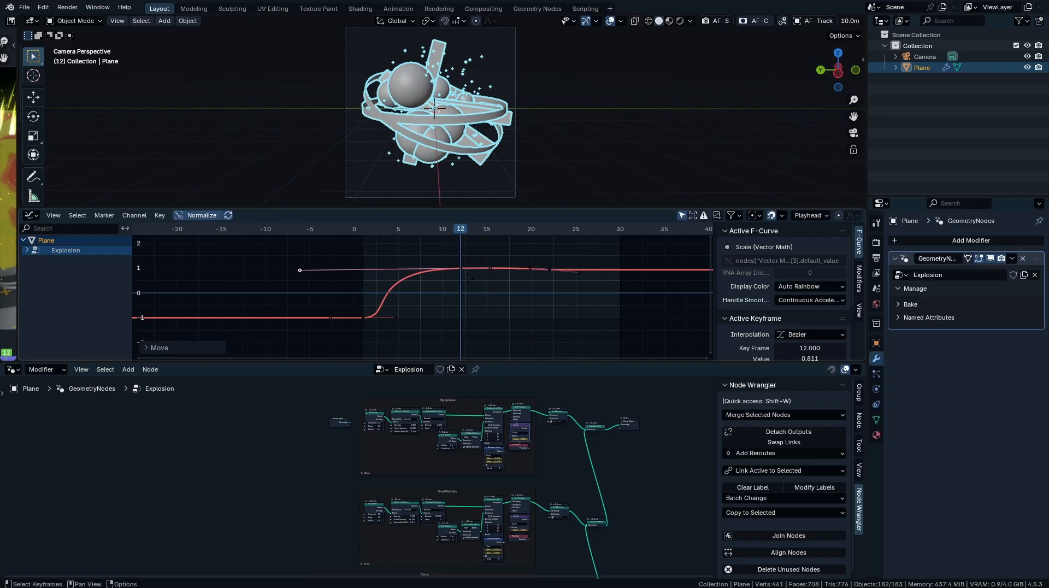
key(space)
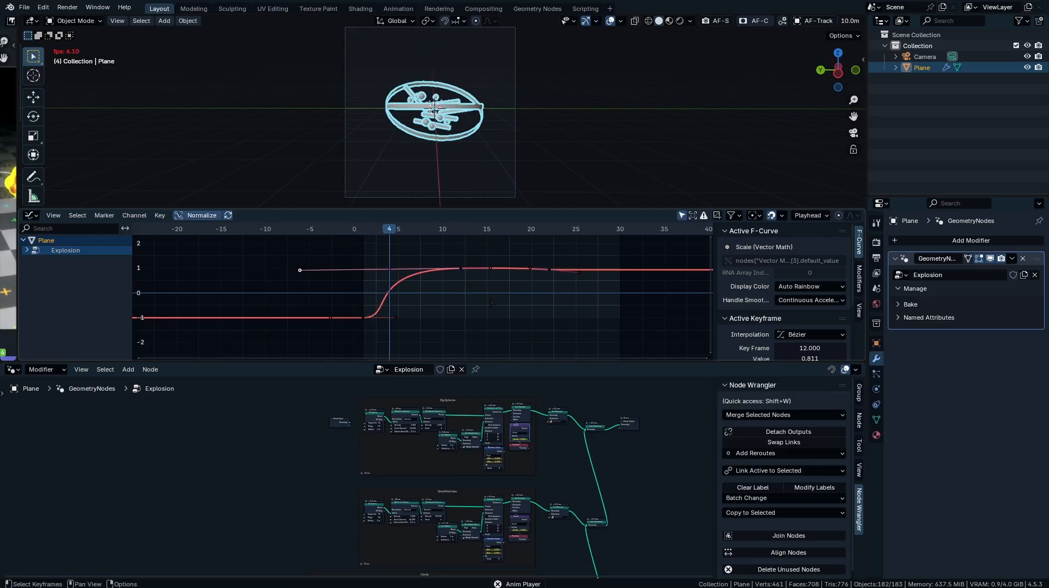
key(Escape)
- Pull the incoming handle of the Big Spheres' Scale keyframe on frame 12 back 15 frames horizontally, to about frame -21
key(g)
key(x)
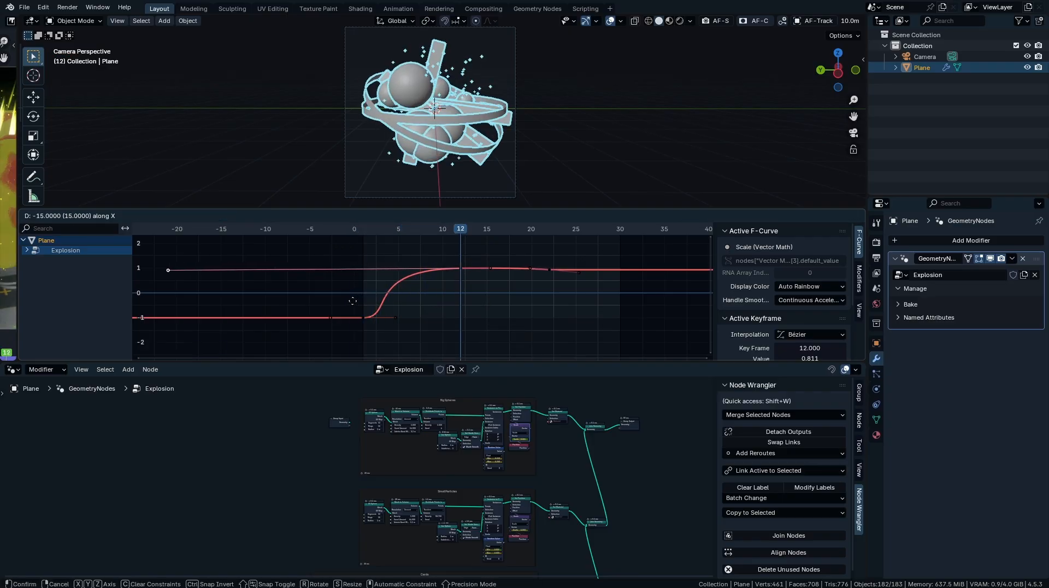
click(352, 302)
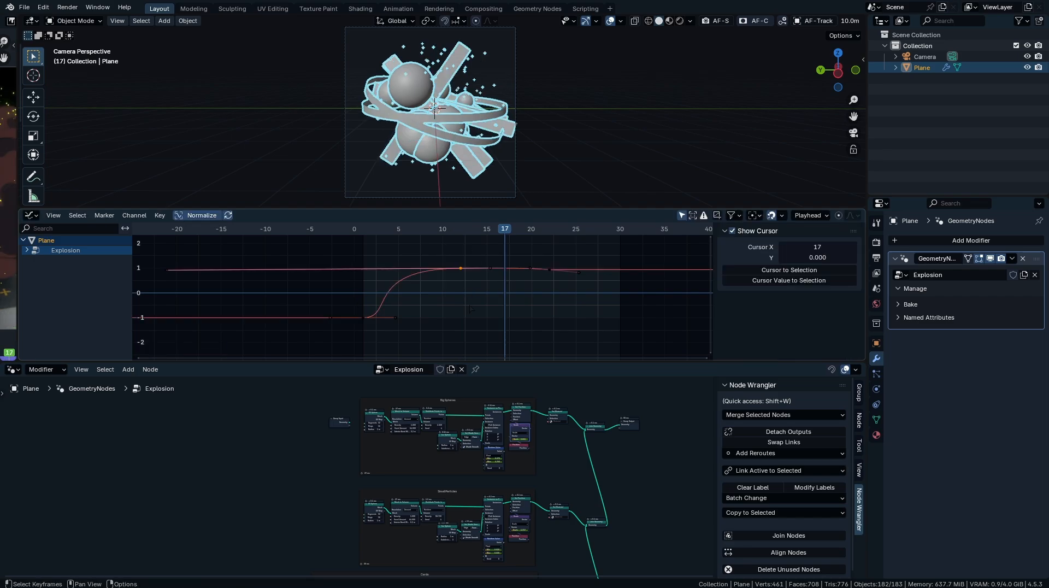
- Try moving the Big Spheres' Scale keyframe on frame 12 horizontally to frame 10, and play the animation
key(g)
key(x)
click(449, 304)
key(space)
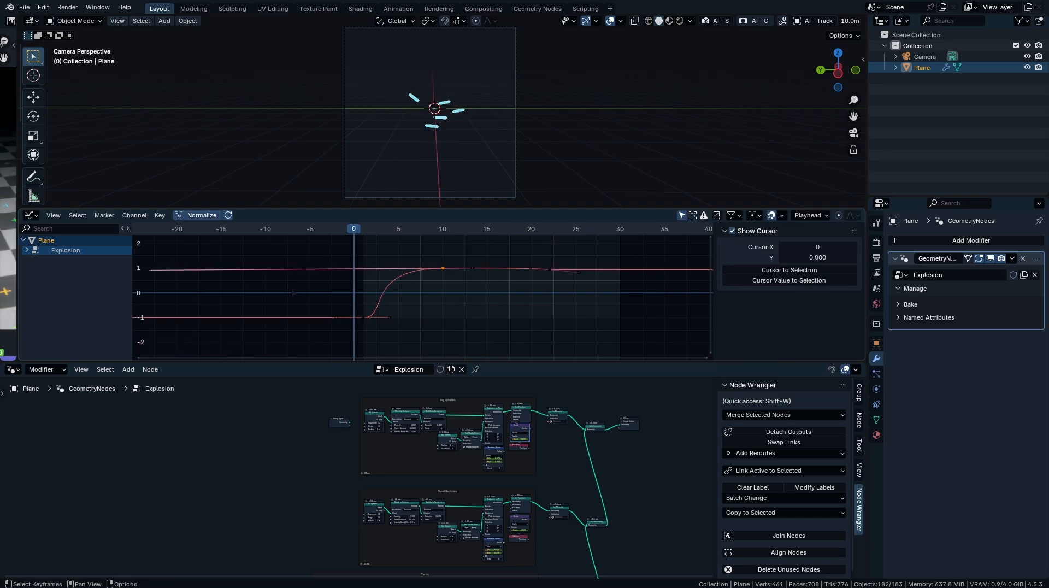
key(space)
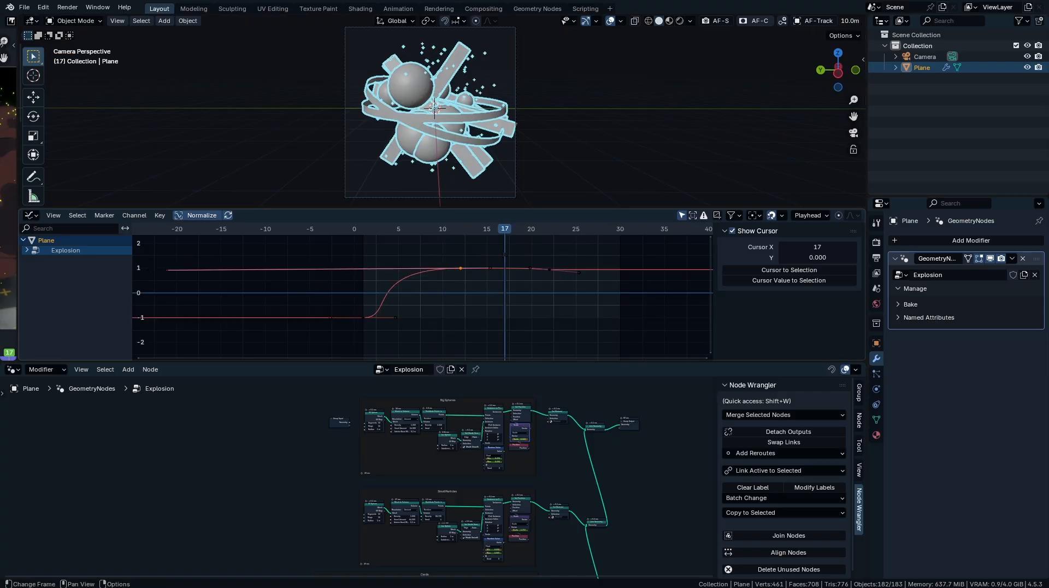
- Extend the outgoing handle of the Big Spheres' Scale keyframe on frame 22 by 1 frame, and play the animation
drag(509, 300, 576, 263)
key(g)
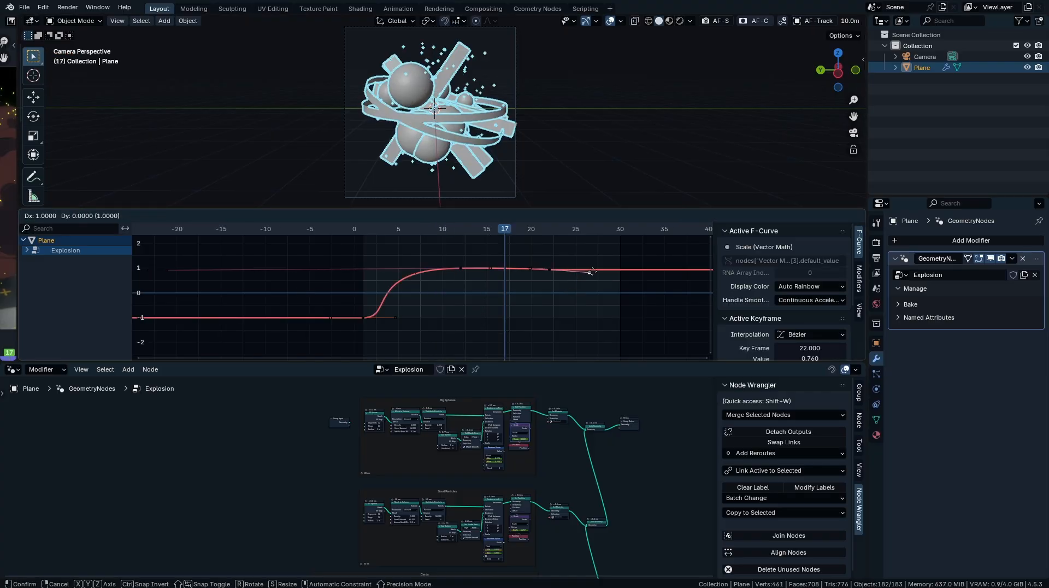
click(595, 276)
key(space)
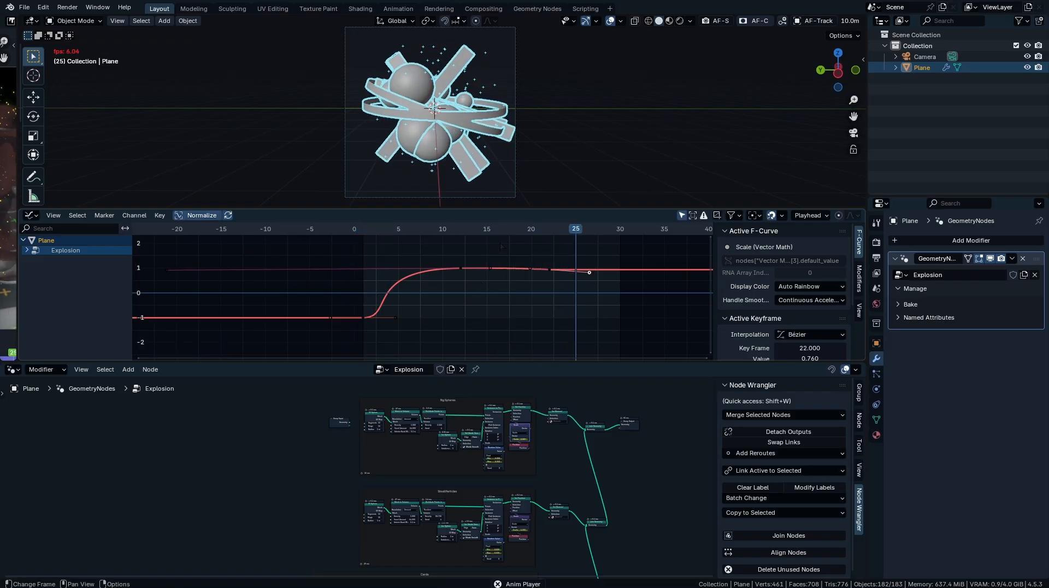
key(space)
- Pull the incoming handle of the Cards' Scale vector math keyframe on frame 15 back horizontally to about frame -11
middle_drag(526, 513, 494, 349)
scroll(431, 472, up, 10)
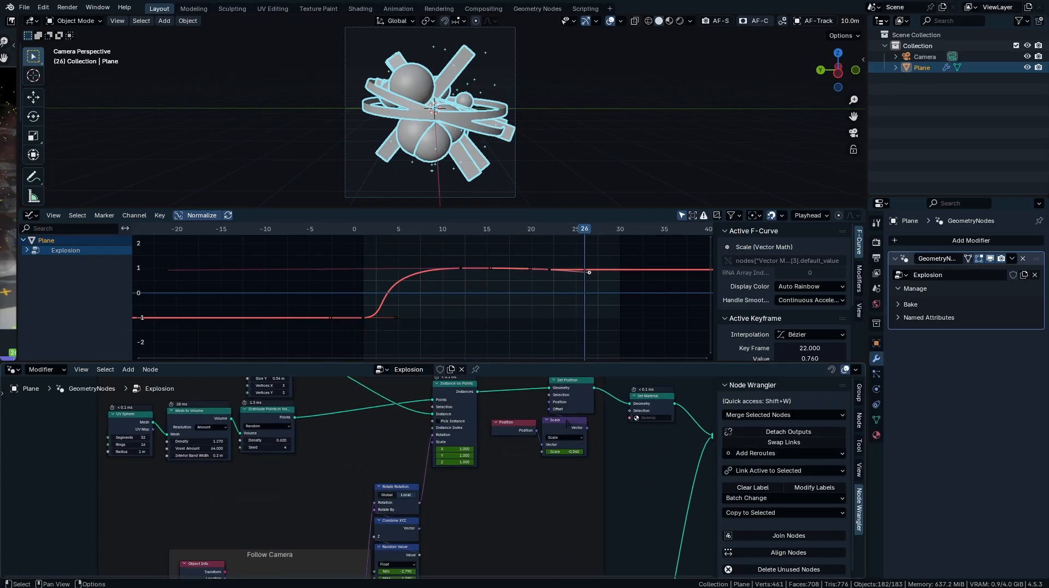
click(583, 424)
click(443, 318)
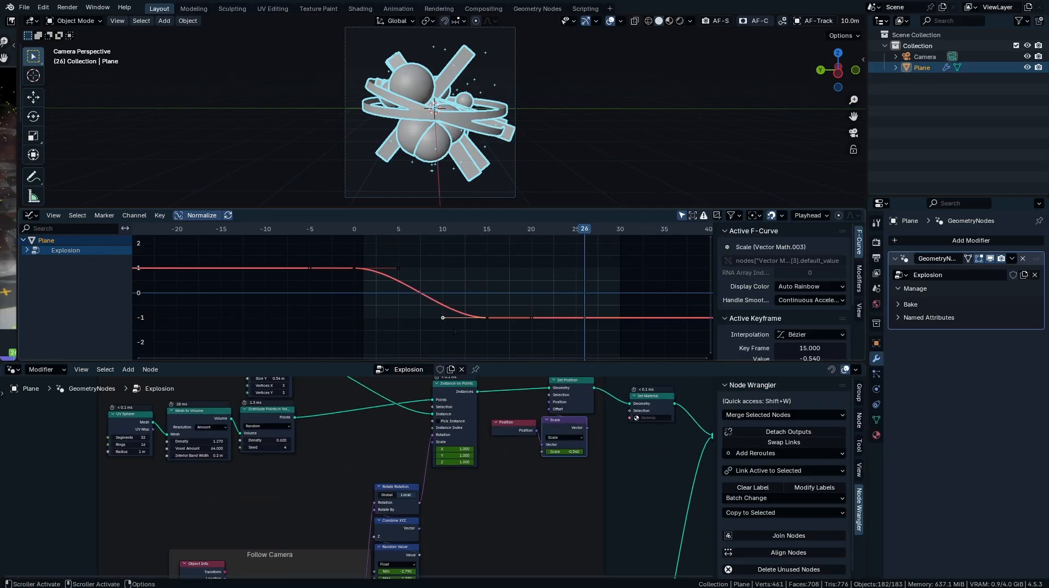
click(268, 326)
key(shift+Left)
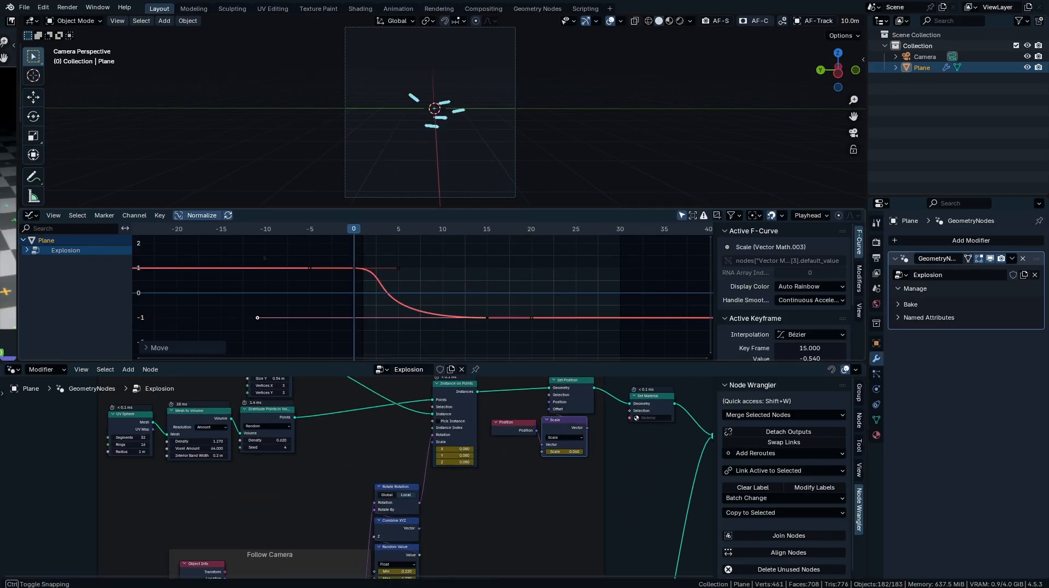
key(space)
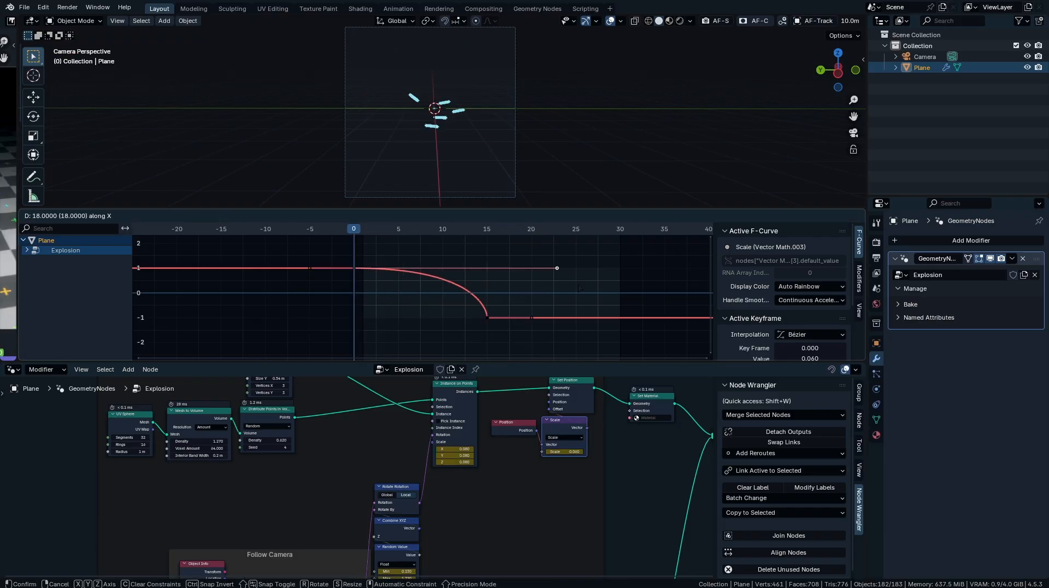
- Extend the outgoing handle of the Cards' Scale vector math keyframe on frame 0 horizontally to about frame 25, and play the animation
click(581, 288)
key(space)
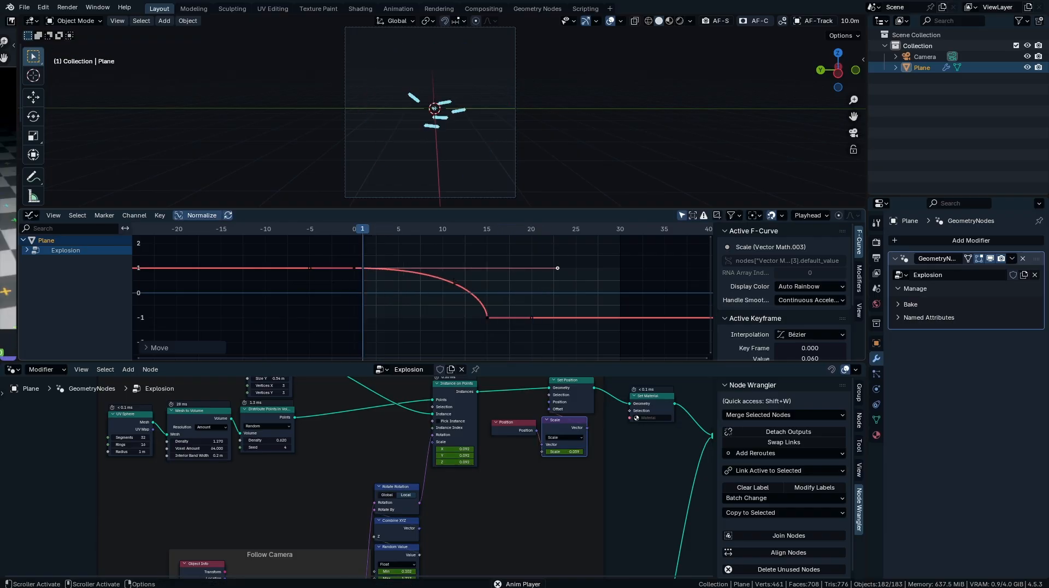
key(x)
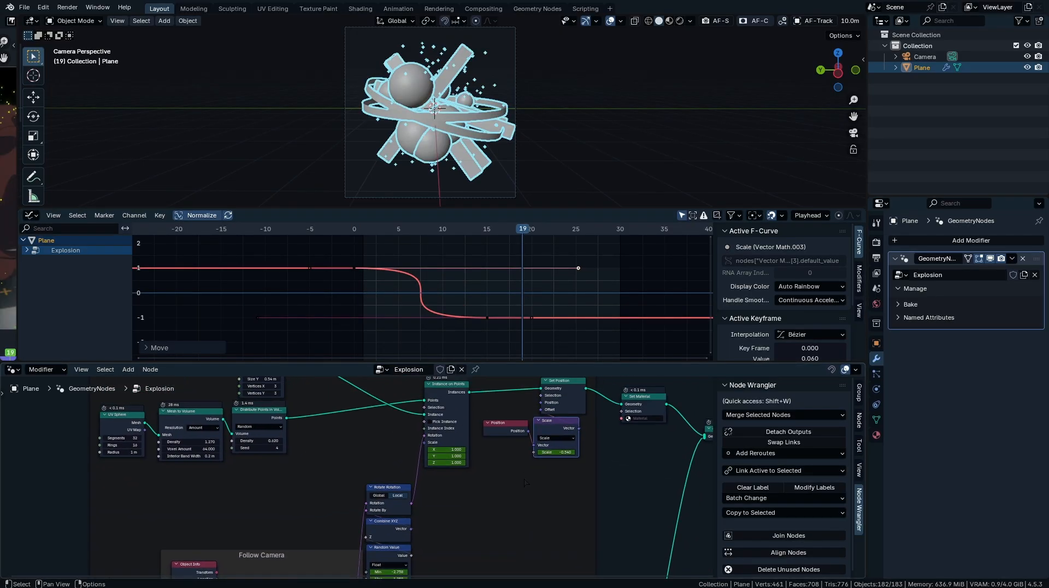
- Pull the incoming handle of the Cards' Instance on Points X Scale keyframe on frame 15 back horizontally to about frame -4
click(447, 391)
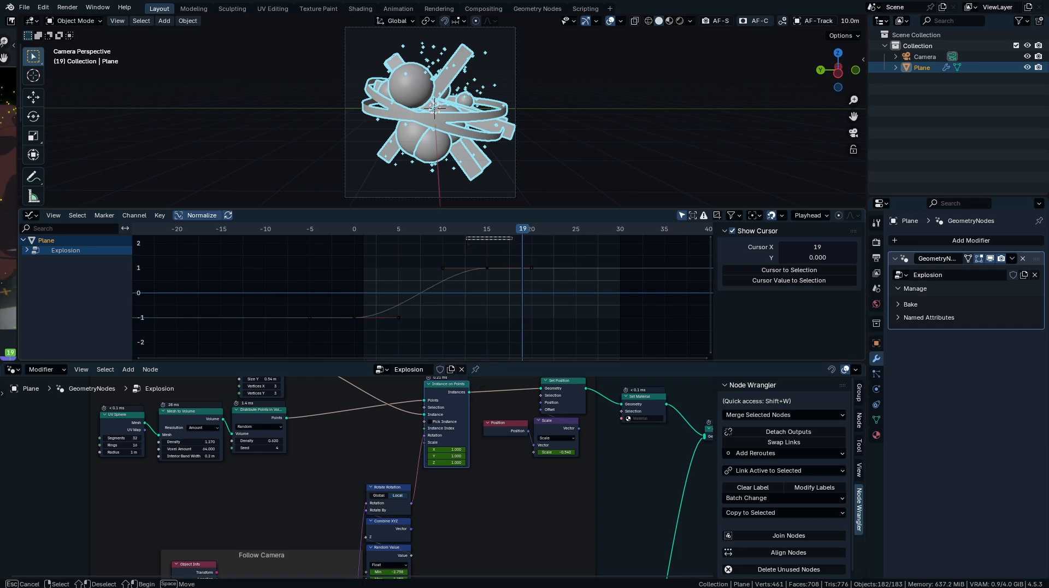
drag(495, 241, 487, 245)
click(443, 269)
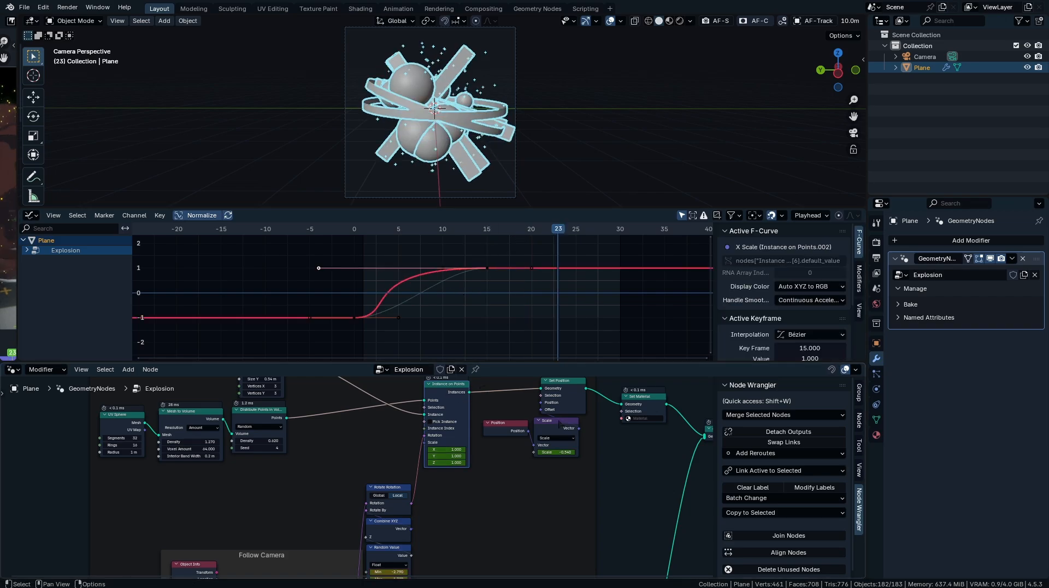
- Move the Cards' Scale vector math keyframe on frame 15 to frame 8, and play the animation from frame 0
click(554, 421)
drag(516, 293, 486, 326)
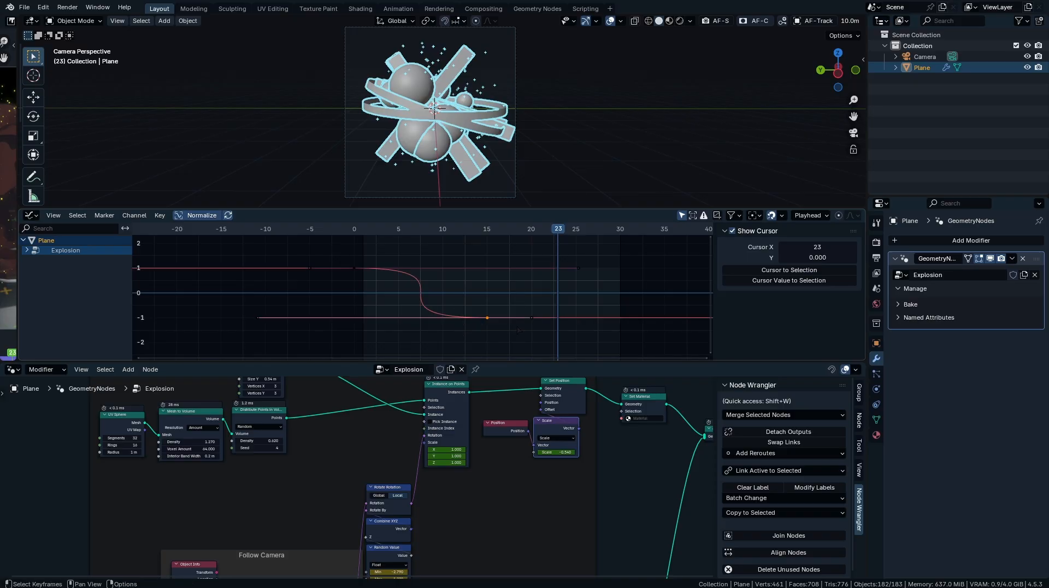
key(g)
key(x)
click(456, 329)
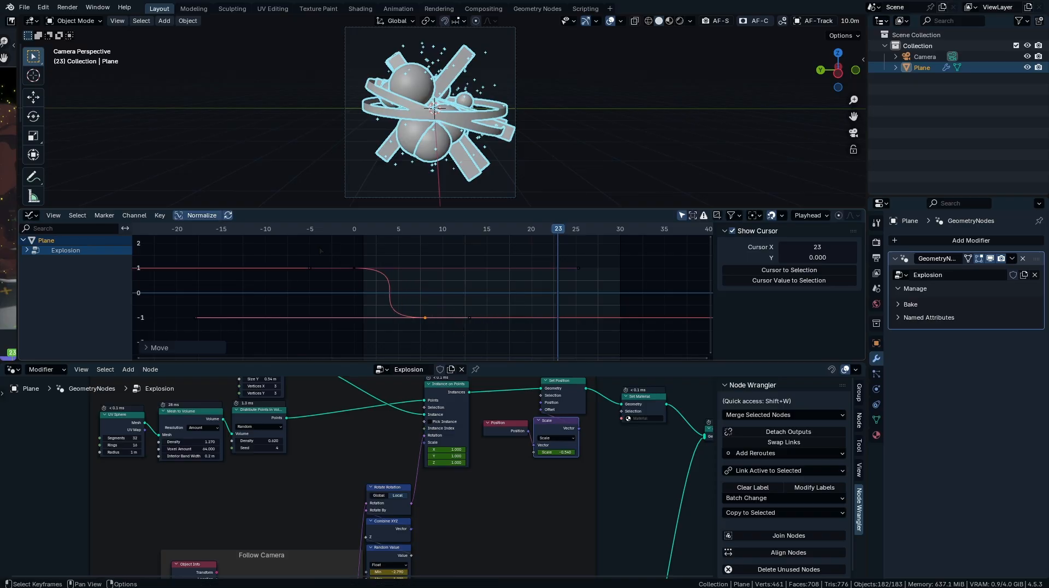
drag(430, 229, 323, 247)
key(space)
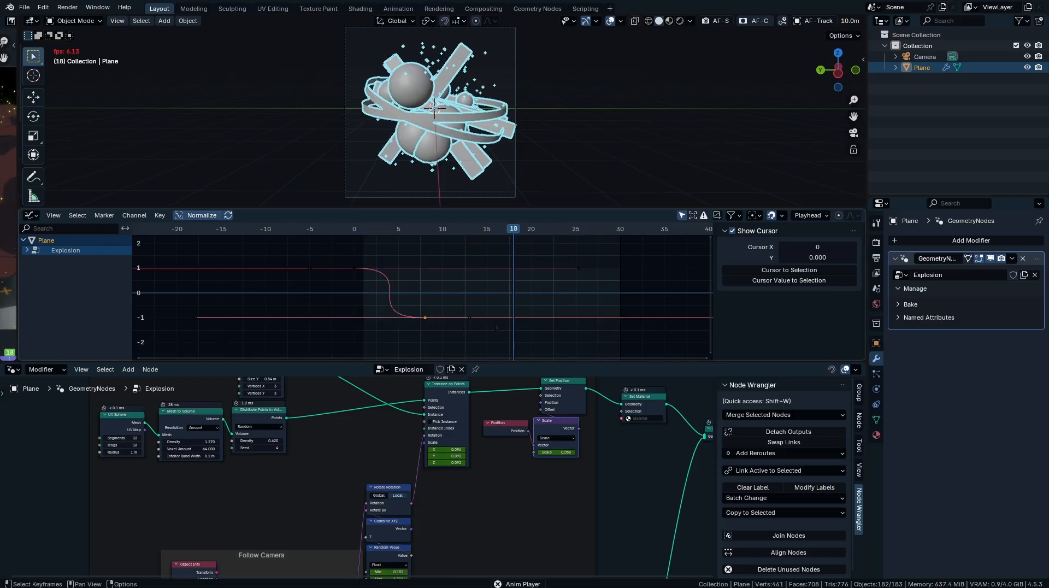
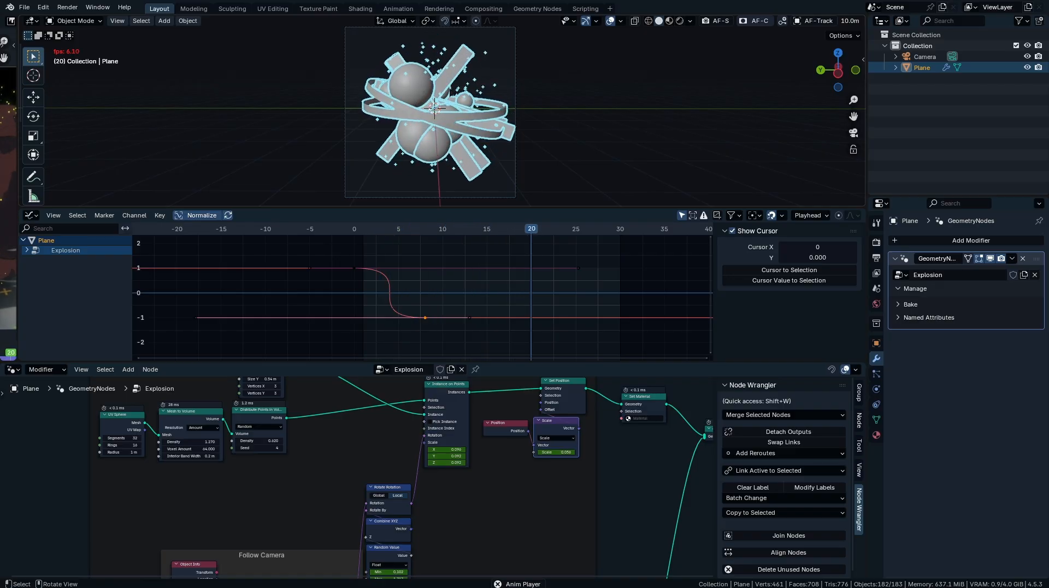
key(space)
- Move the Small Particles' Scale vector math keyframe on frame 12 horizontally to frame 9
scroll(500, 443, down, 6)
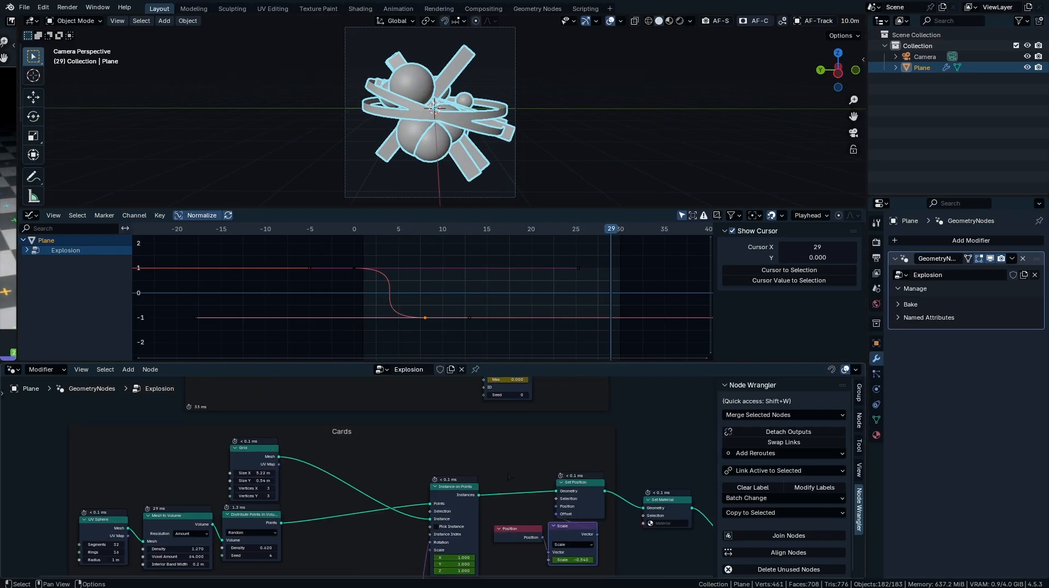
scroll(506, 428, up, 8)
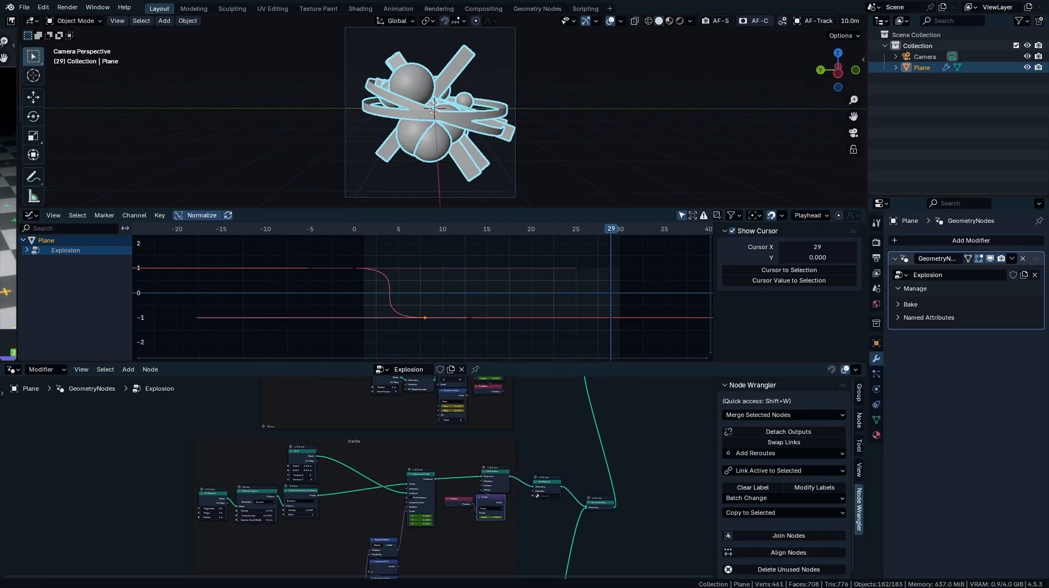
ctrl+middle_drag(469, 396, 478, 396)
middle_drag(574, 477, 502, 411)
click(512, 412)
click(464, 273)
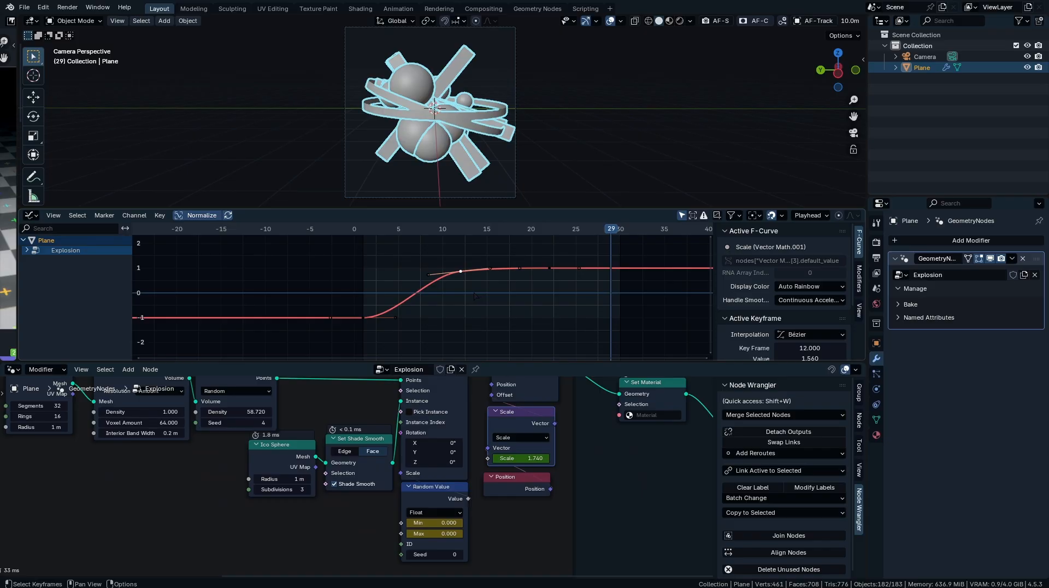
key(g)
click(461, 254)
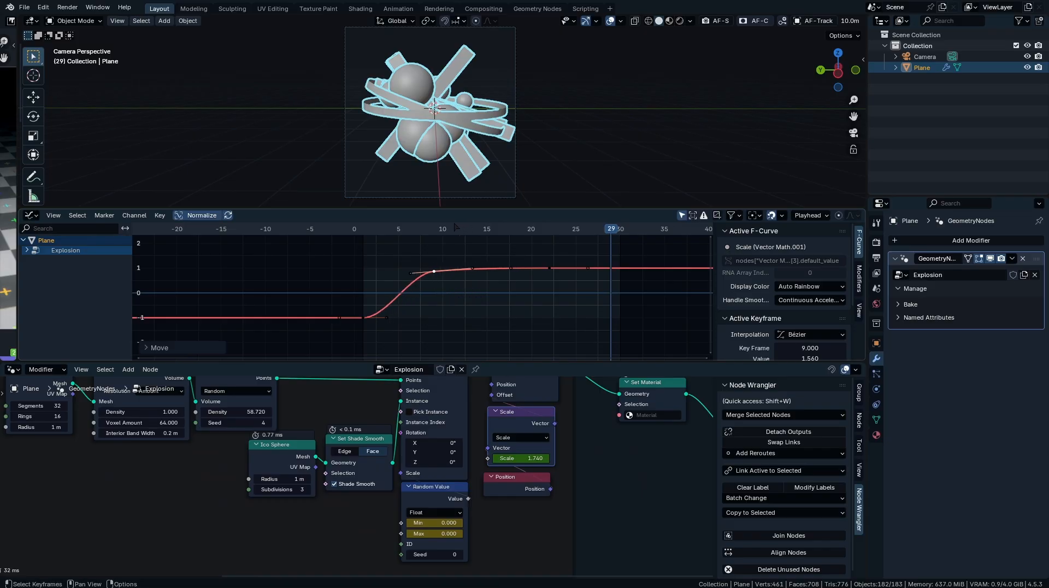
- Pull the incoming handle of the Small Particles' Scale keyframe on frame 9 back to about frame 0, and play the animation
drag(455, 226, 425, 228)
click(417, 274)
click(410, 274)
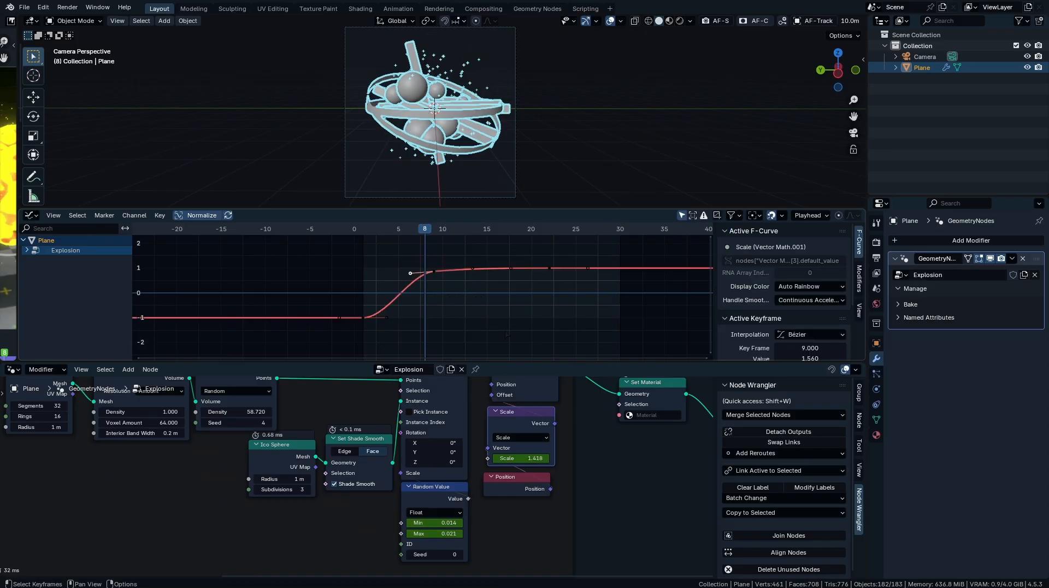
key(space)
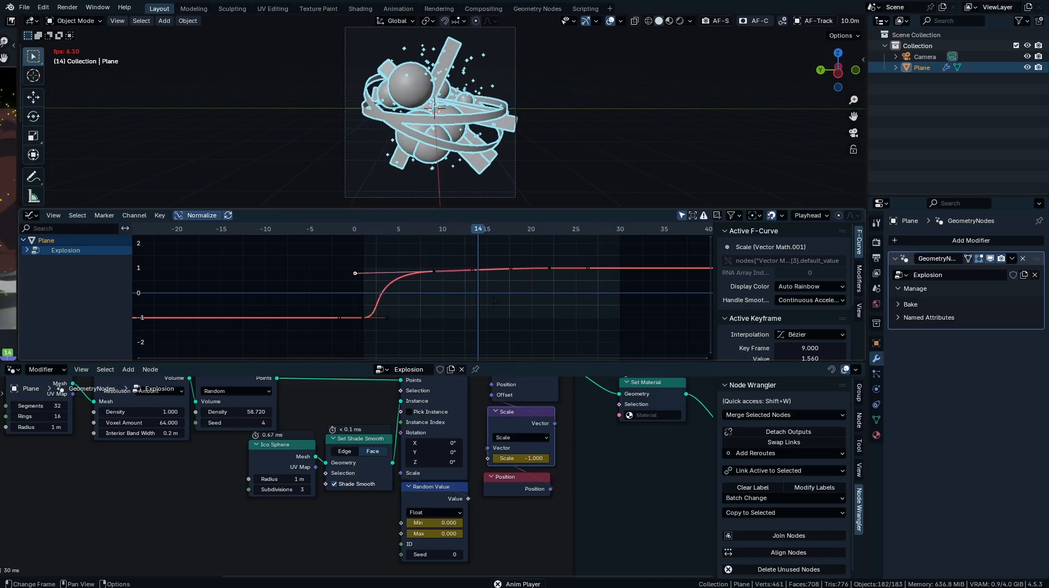
key(space)
- Move the Group Output node closer to the Join Geometry node and save the file
scroll(561, 454, down, 5)
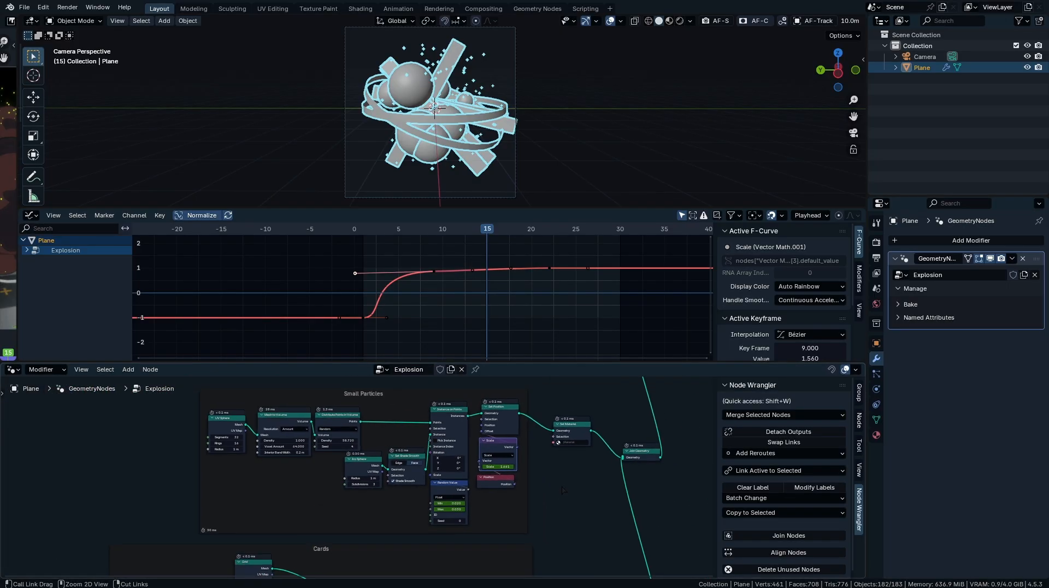
scroll(545, 487, up, 1)
middle_drag(543, 492, 411, 483)
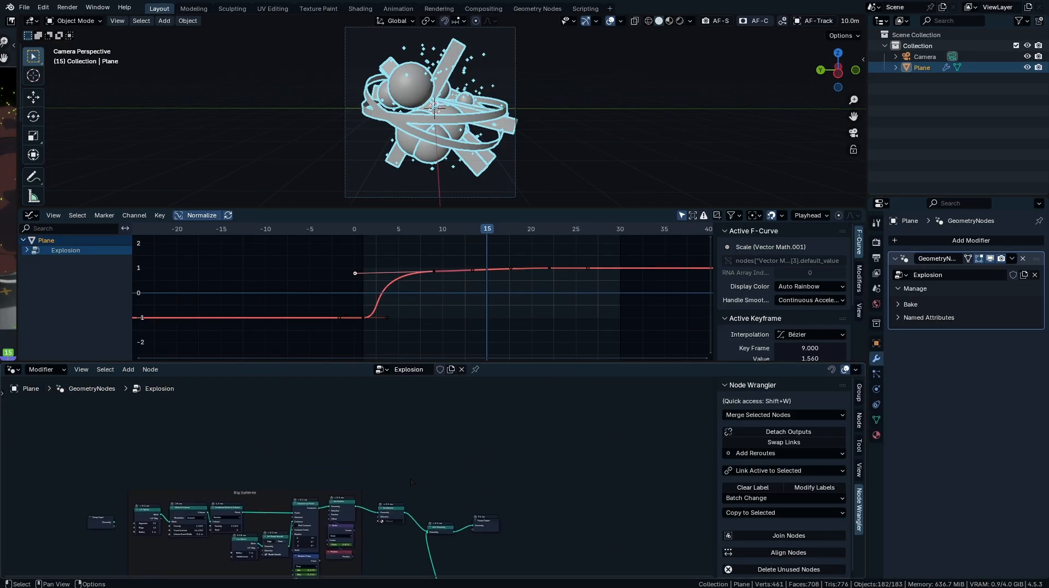
ctrl+middle_drag(528, 497, 557, 428)
drag(552, 460, 518, 470)
ctrl+middle_drag(517, 470, 513, 459)
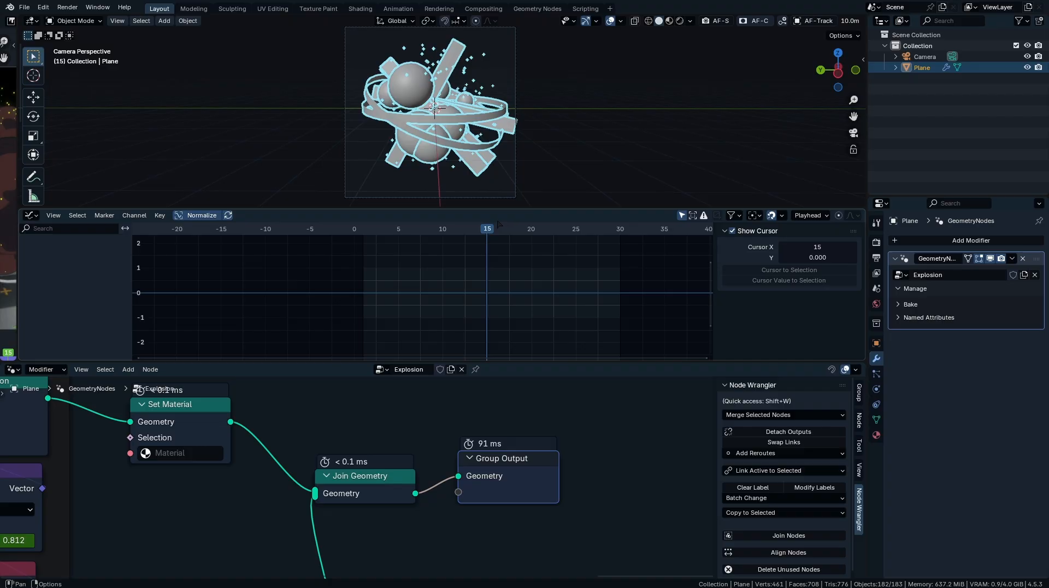
key(ctrl+s)
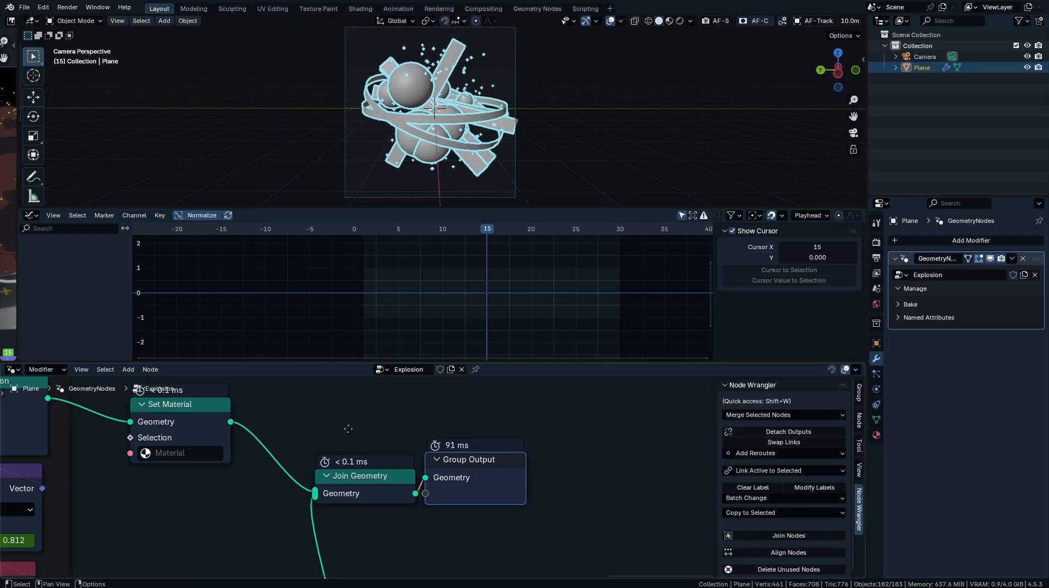
middle_drag(310, 474, 436, 485)
scroll(437, 486, down, 8)
middle_drag(460, 557, 474, 446)
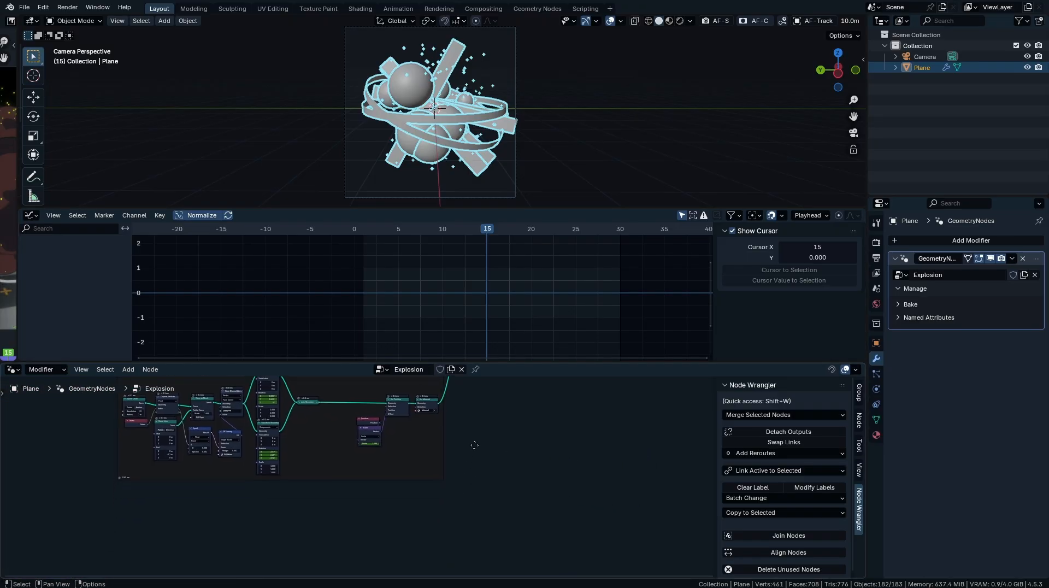
scroll(474, 446, up, 6)
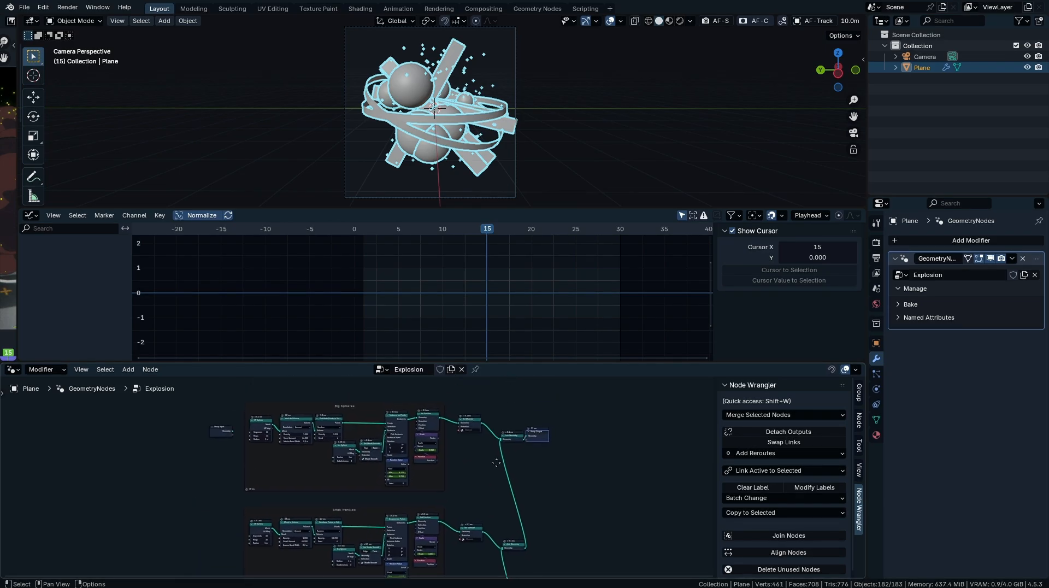
- Remove the plane's existing material slot and create a new material named Big Spheres
click(877, 435)
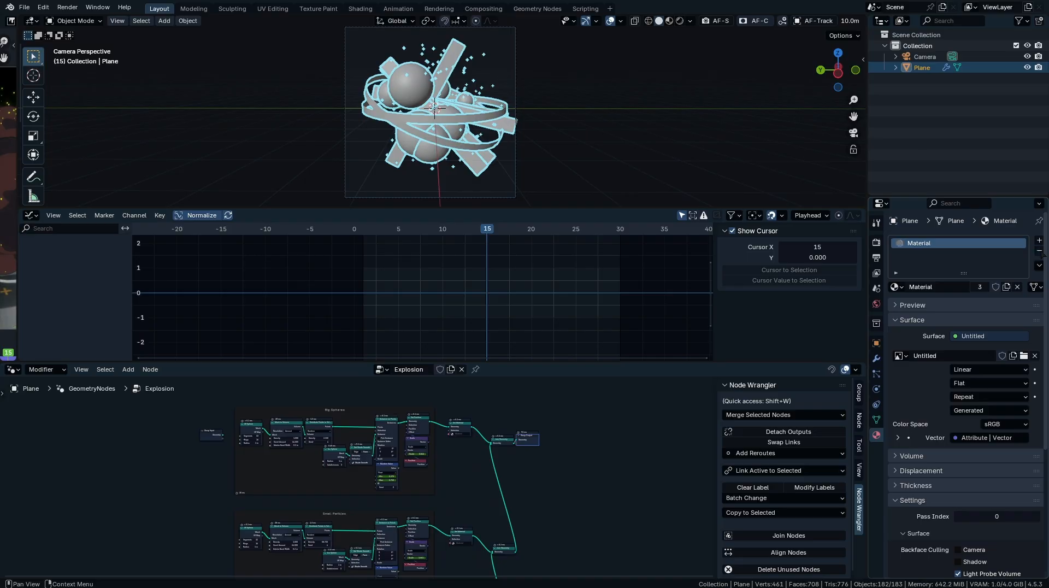
scroll(260, 459, up, 5)
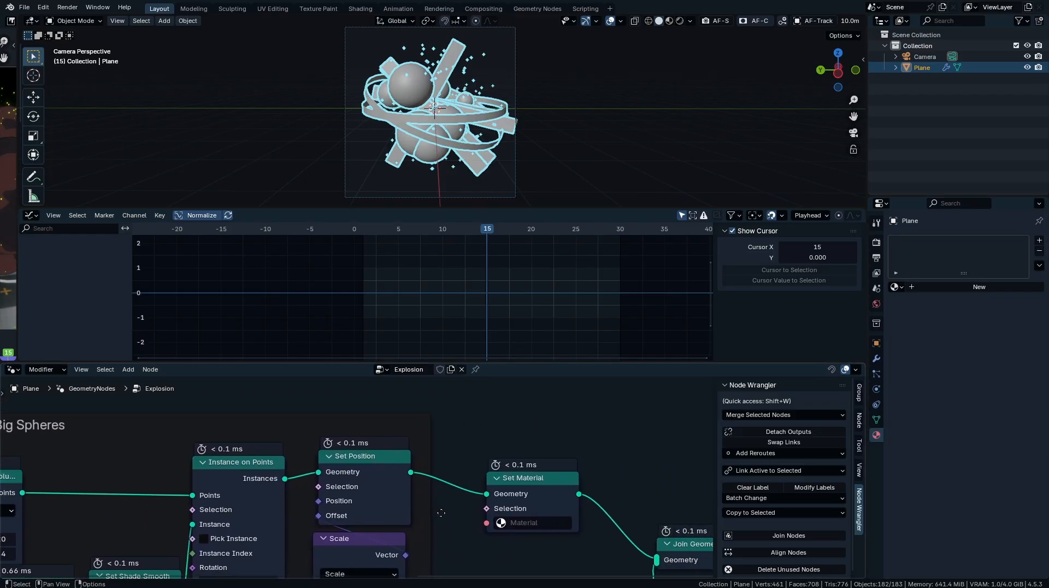
click(955, 288)
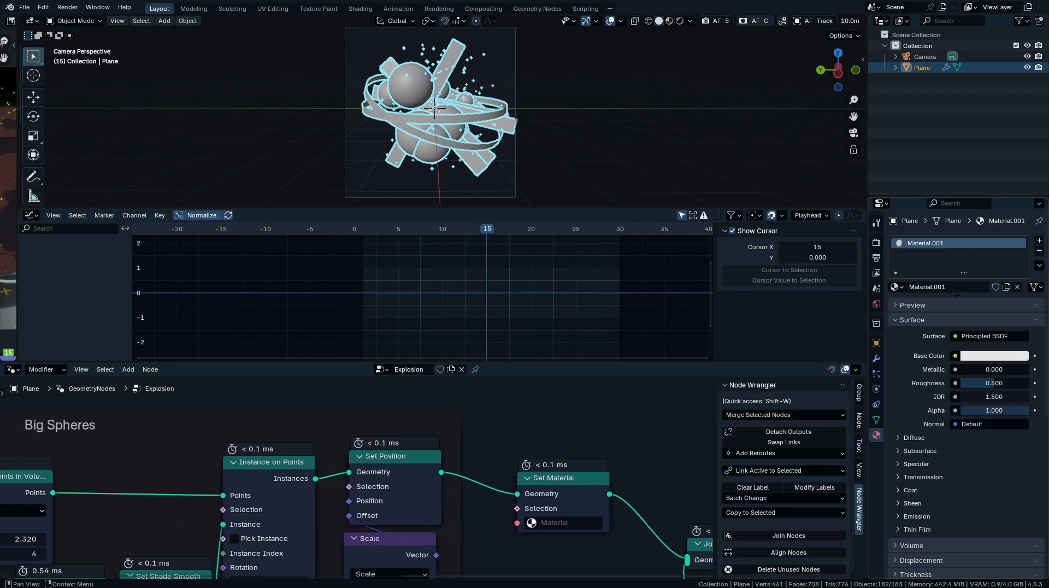
click(954, 288)
text(Bi)
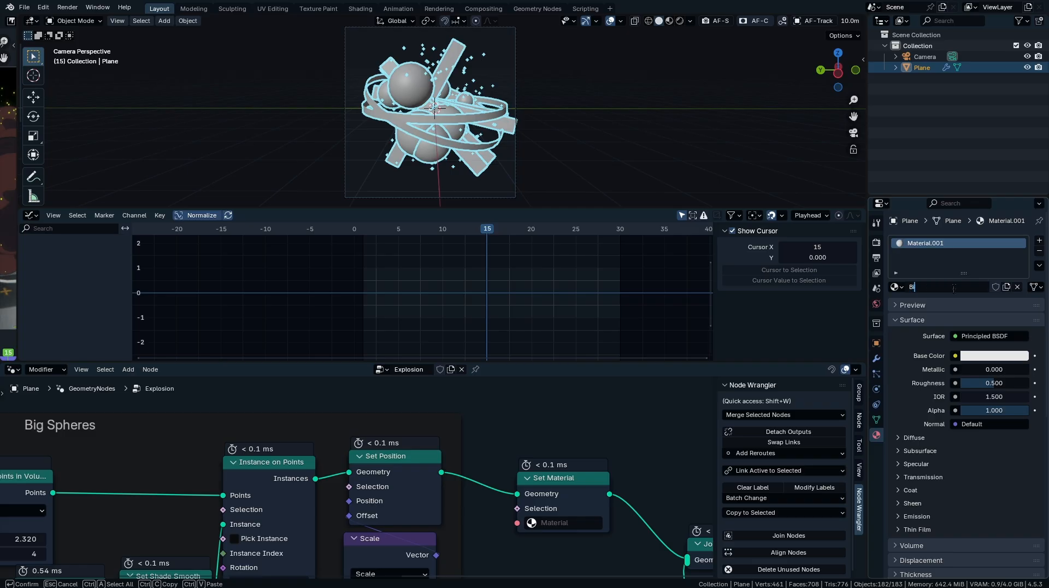
text(g Spheres)
key(Return)
- Add three more material slots with new materials named Small Particles, Cards and Smoke Rings
scroll(389, 468, down, 6)
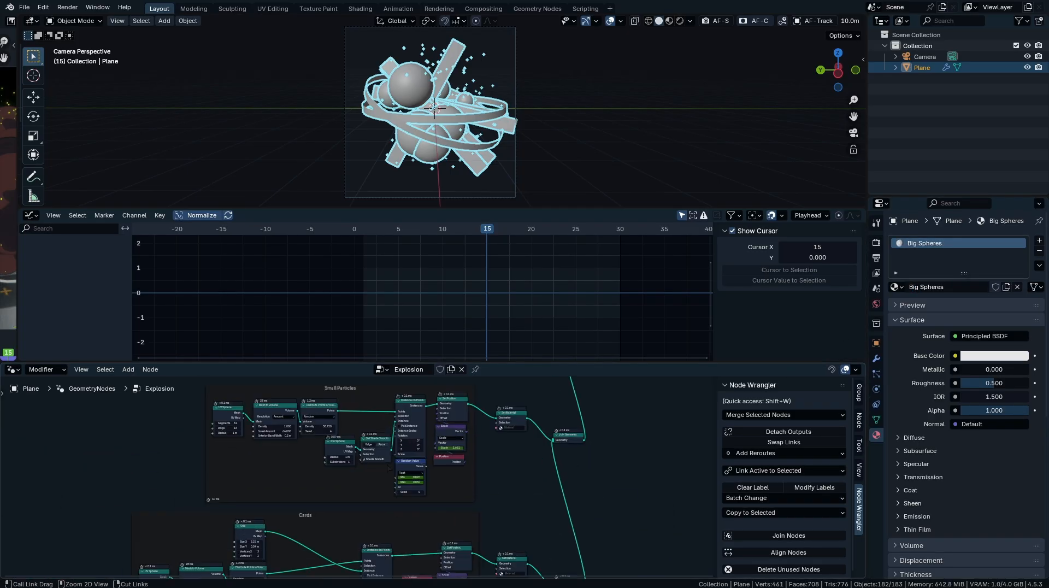
text(mall Part)
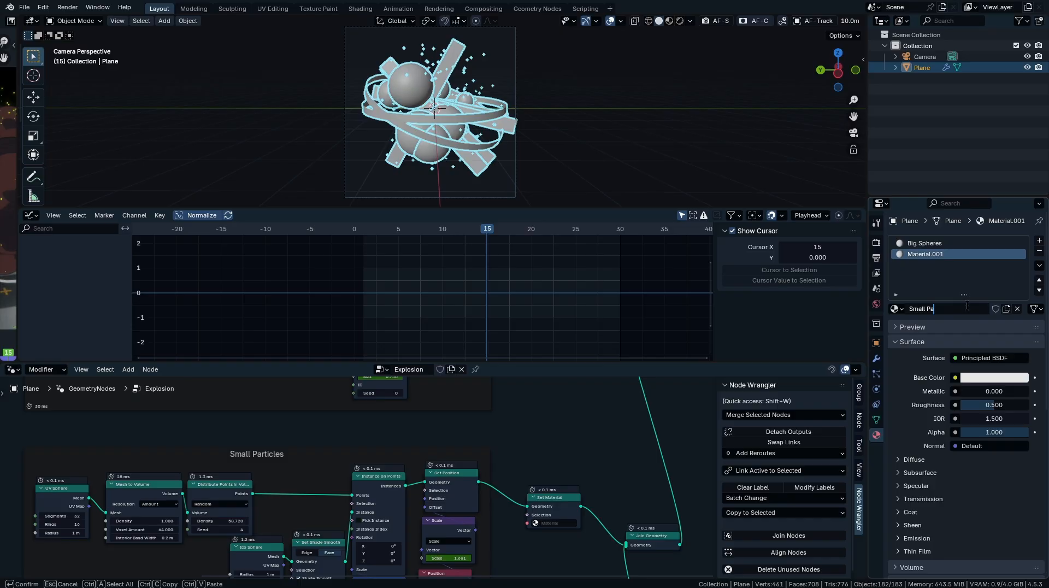
text(icles)
key(Return)
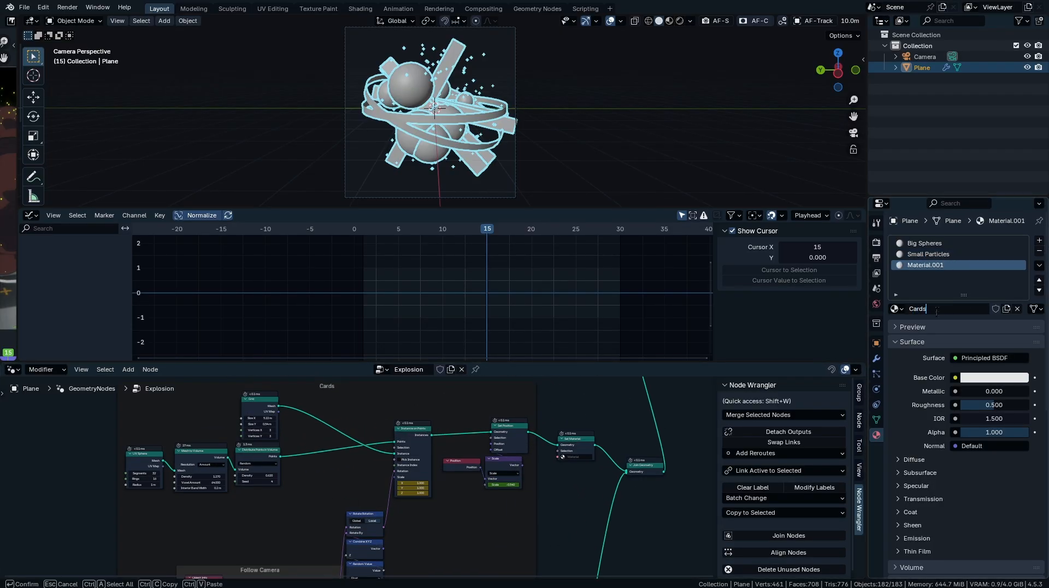
key(Return)
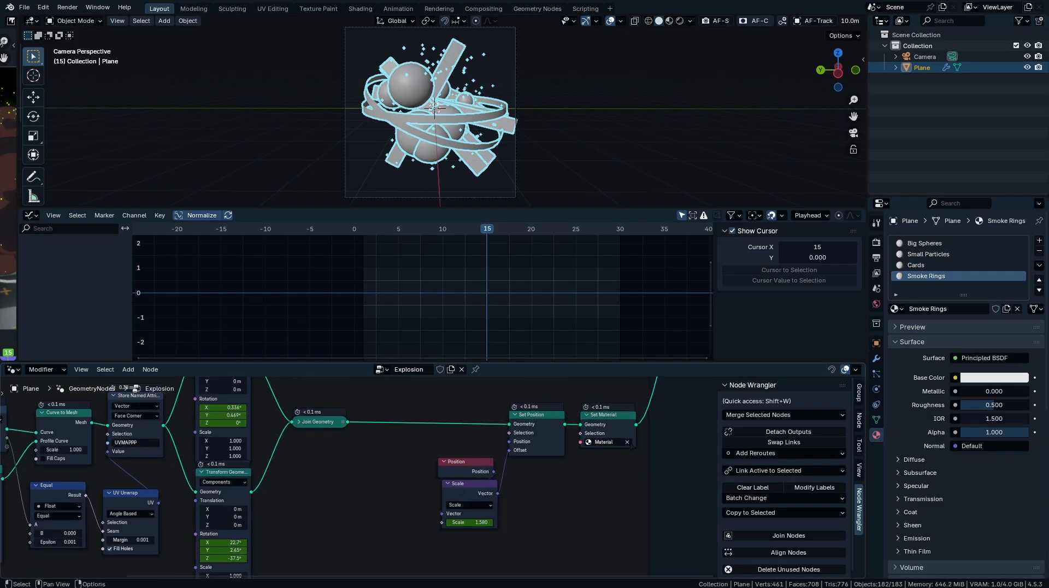
- Assign the Smoke Rings, Cards, Small Particles and Big Spheres materials in the Set Material nodes of their matching branches
click(448, 463)
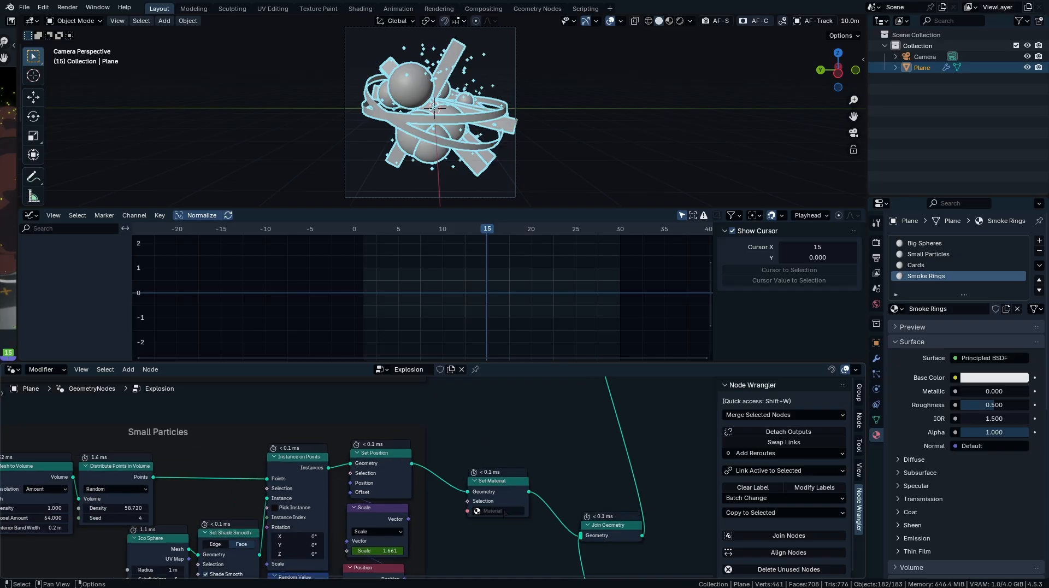
click(503, 511)
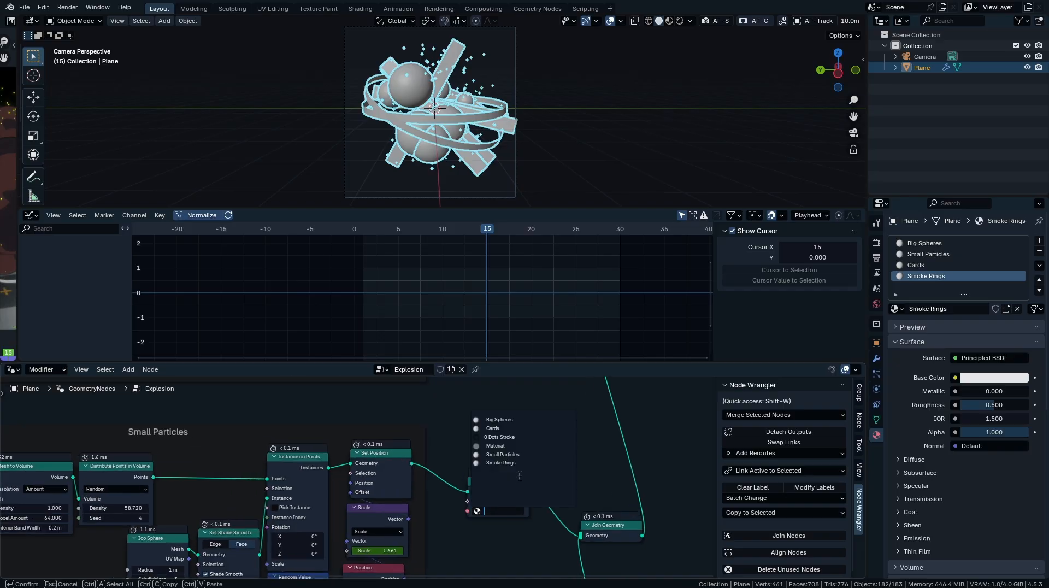
click(503, 455)
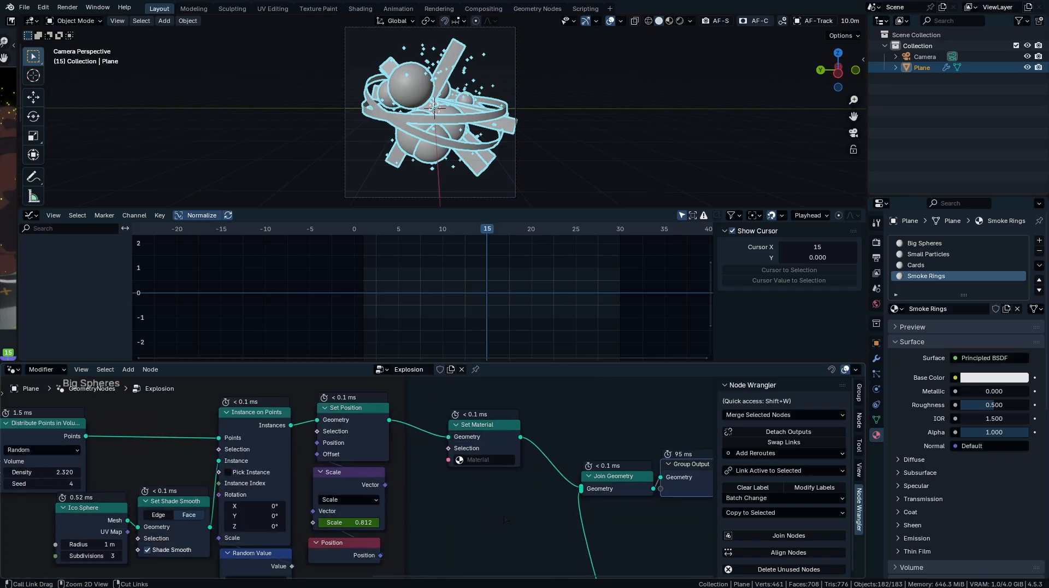
scroll(431, 475, up, 3)
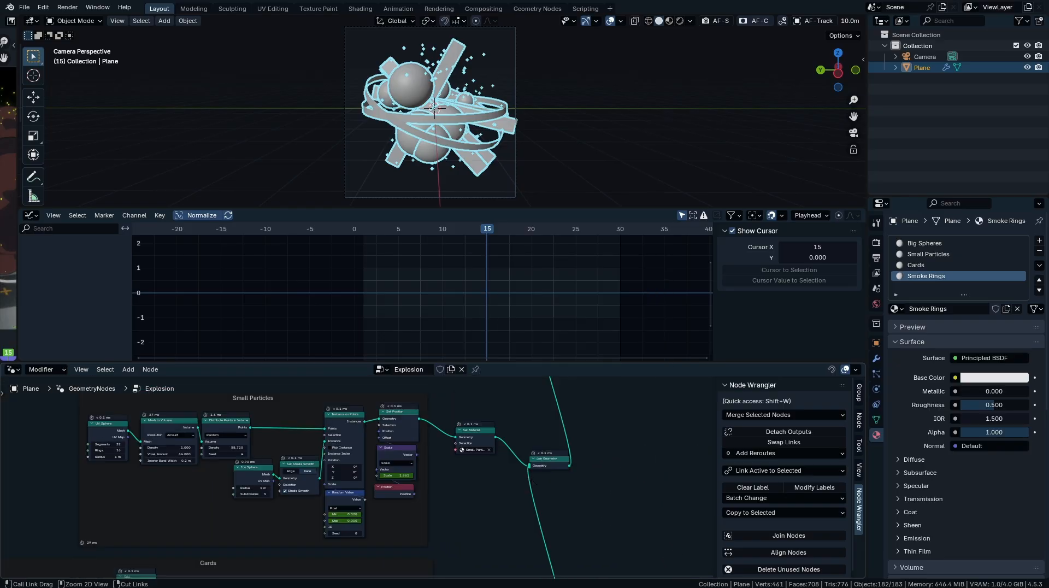
- Enlarge the 3D viewport over the graph editor and display the explosion in Material Preview shading
drag(464, 208, 464, 346)
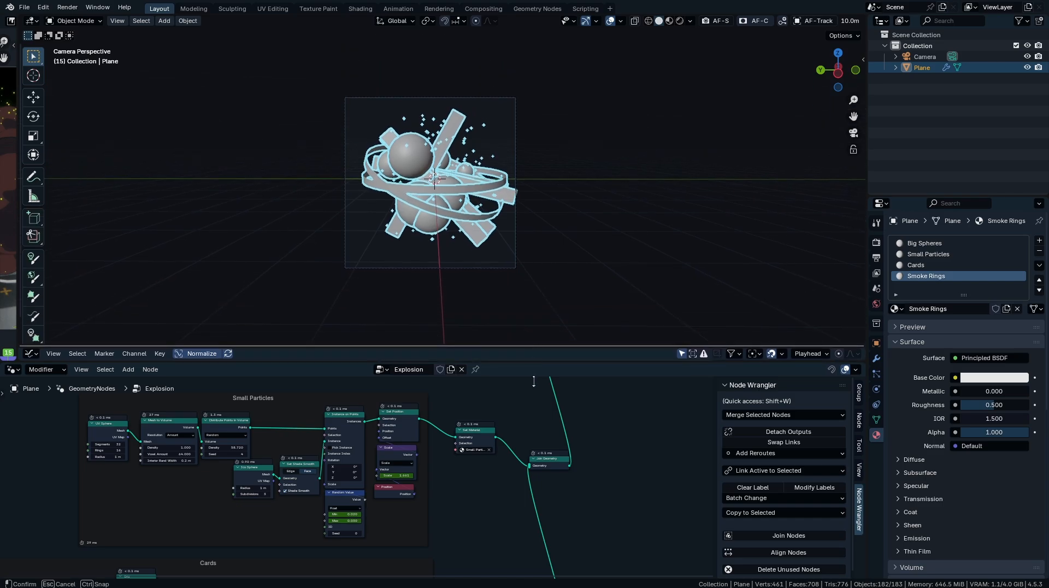
scroll(465, 205, up, 2)
key(z)
click(461, 218)
ctrl+drag(853, 107, 249, 263)
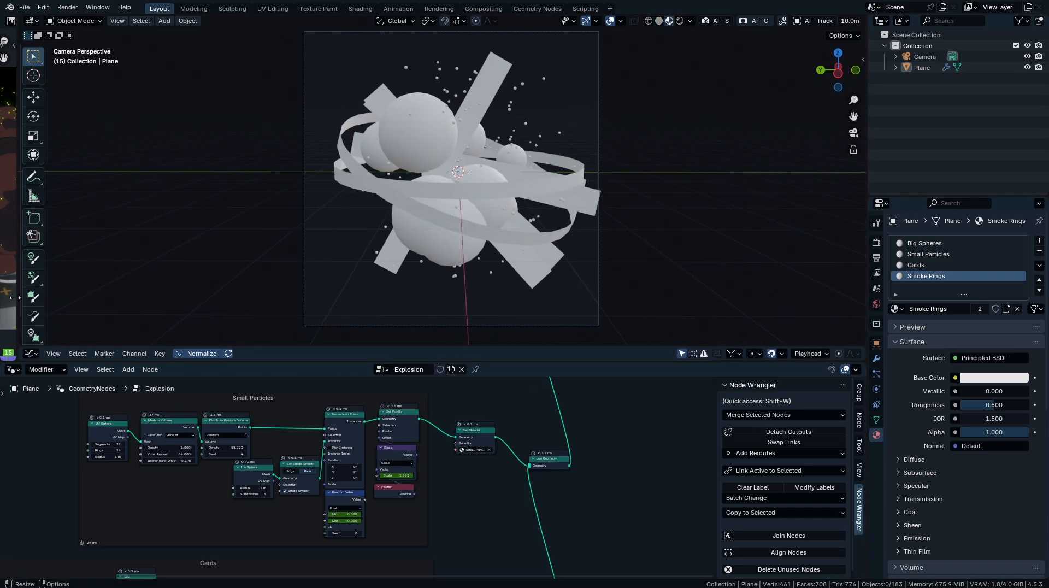
- Widen the reference image area and change the geometry node editor to the Shader Editor
drag(20, 218, 282, 219)
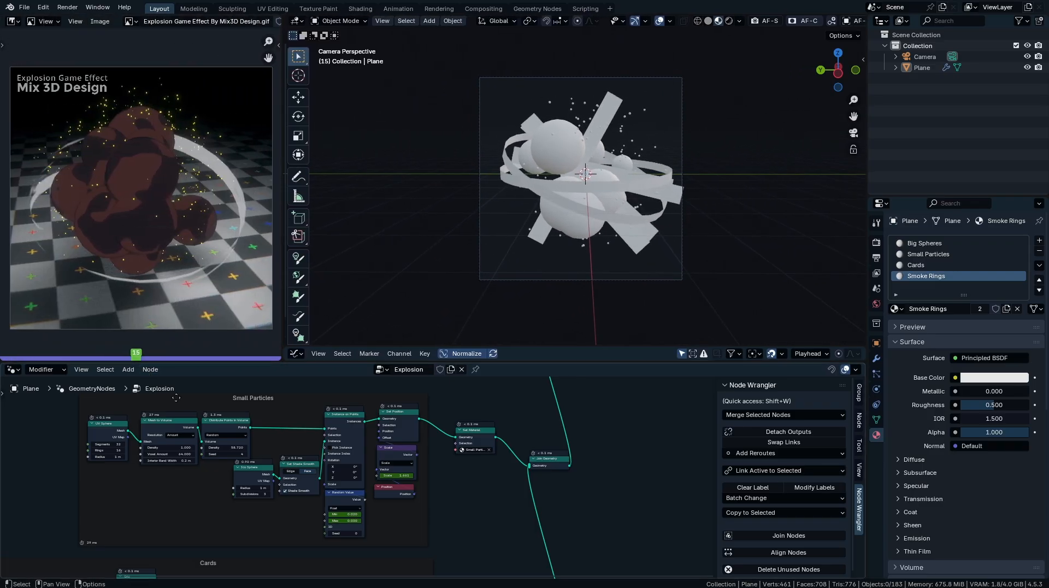
click(13, 370)
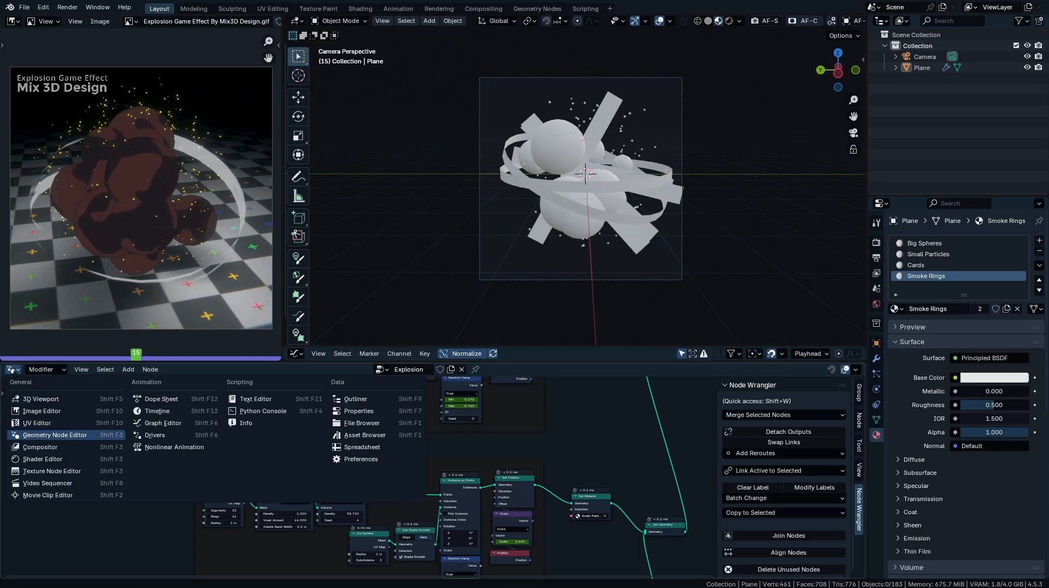
click(43, 459)
- Try replacing the Smoke Rings material's Principled BSDF with Emission and Transparent BSDF nodes
ctrl+right_drag(498, 391, 503, 499)
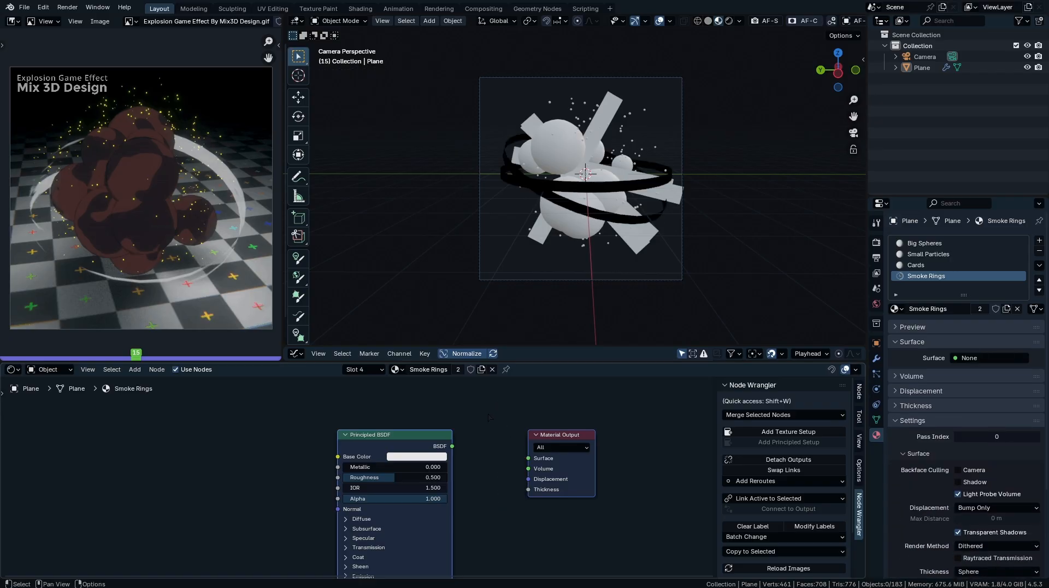
key(x)
scroll(346, 498, up, 1)
key(q)
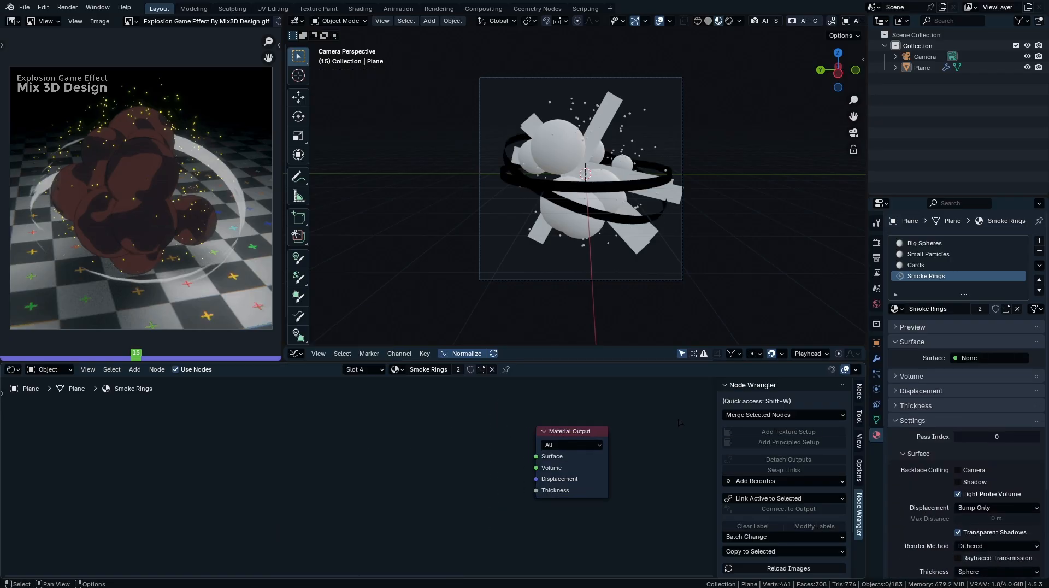
key(q)
click(316, 513)
click(385, 461)
key(q)
click(368, 438)
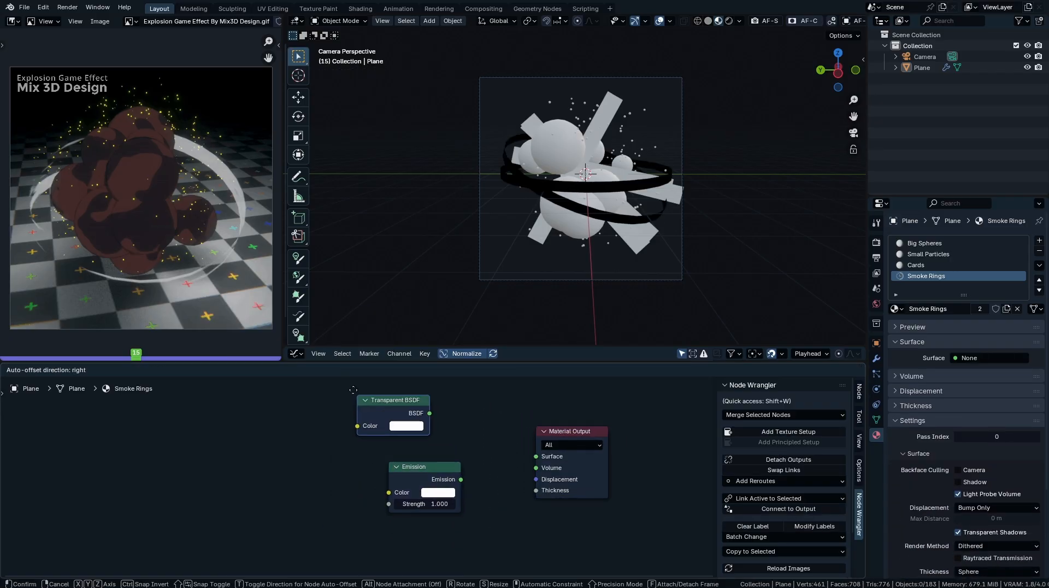
click(380, 452)
middle_drag(509, 470, 358, 414)
drag(421, 425, 481, 425)
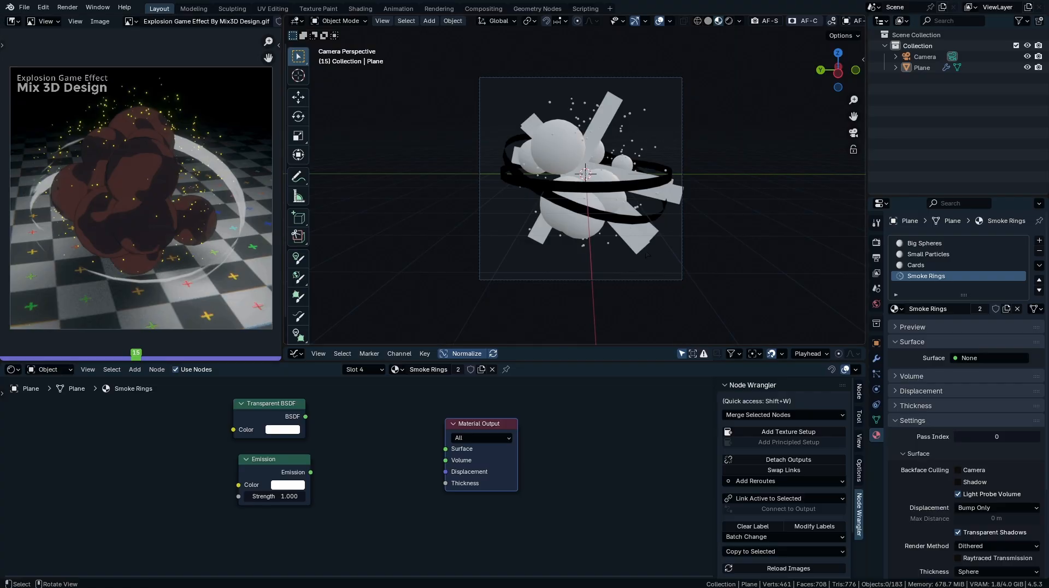
- Undo the node changes made in the Smoke Rings material
key(ctrl+z)
key(ctrl+z)
key(ctrl+z)
key(ctrl+z)
key(ctrl+z)
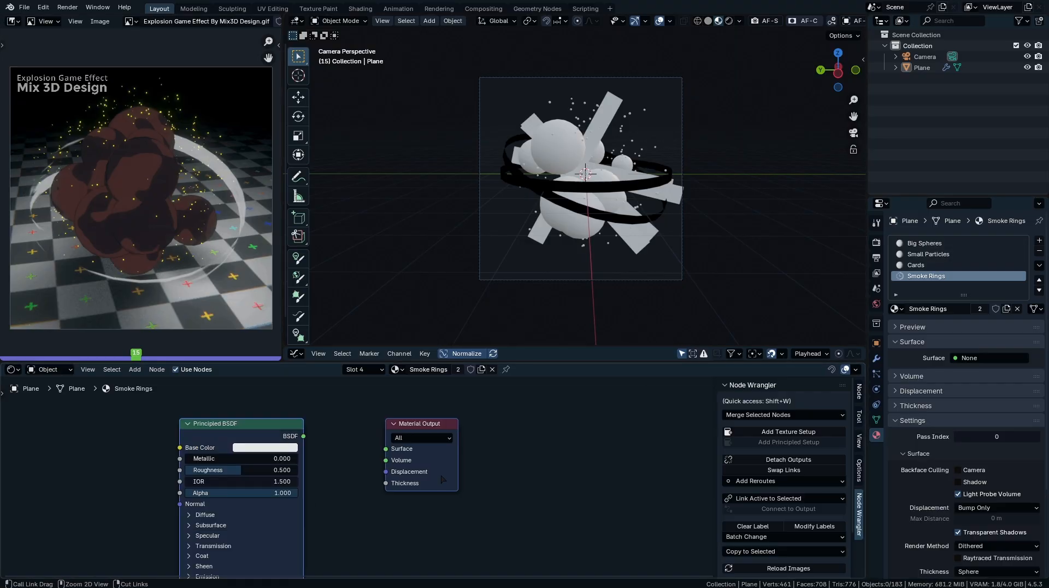
- Set the Big Spheres material's render method to Blended
click(925, 243)
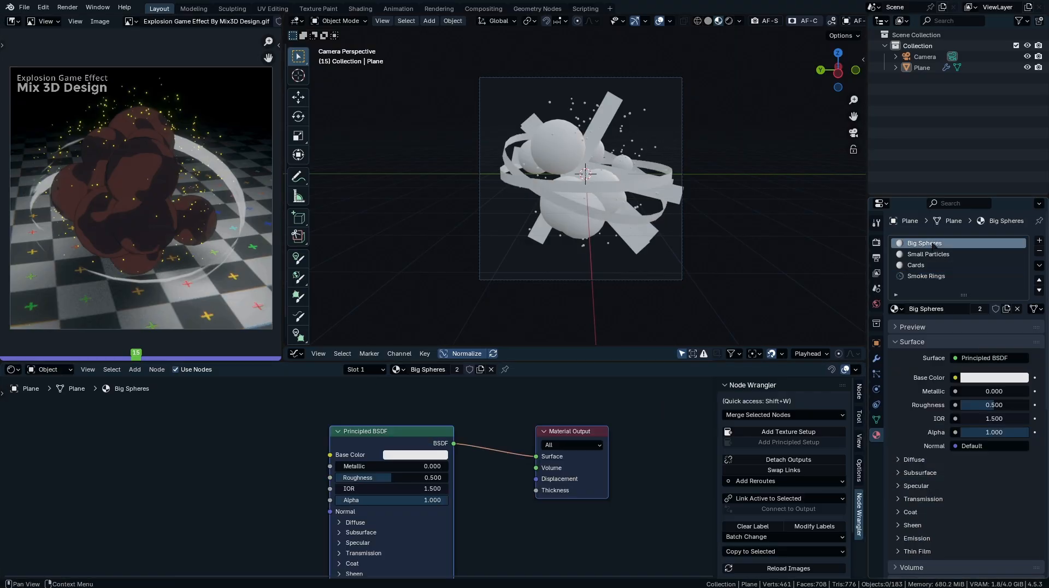
scroll(938, 483, down, 10)
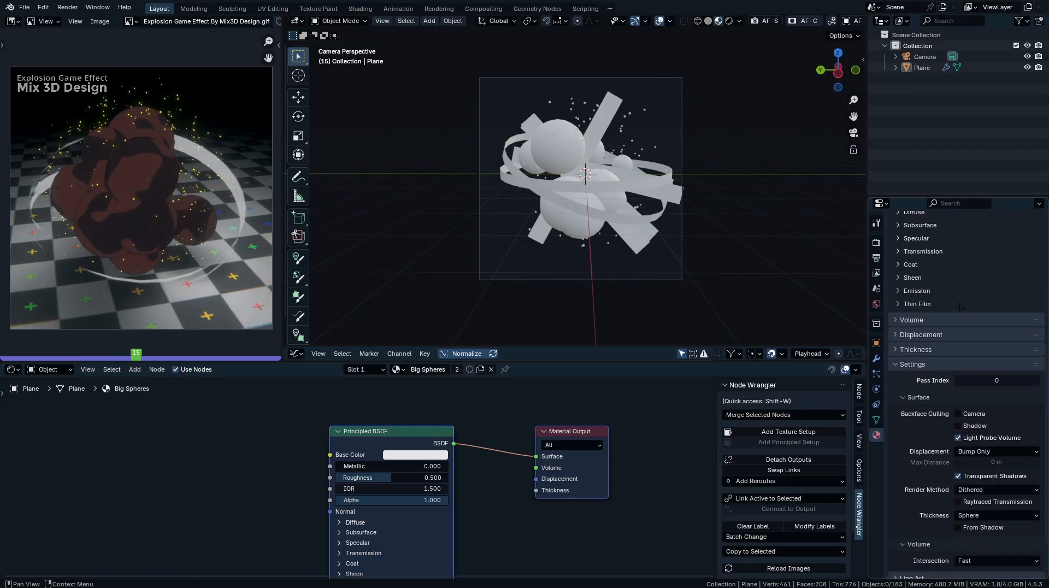
click(984, 489)
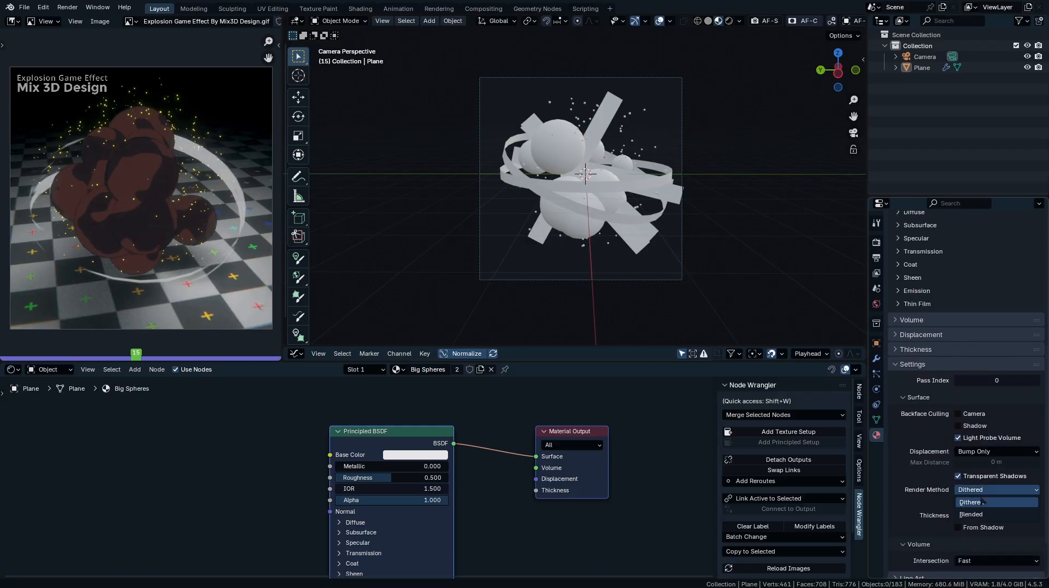
click(978, 515)
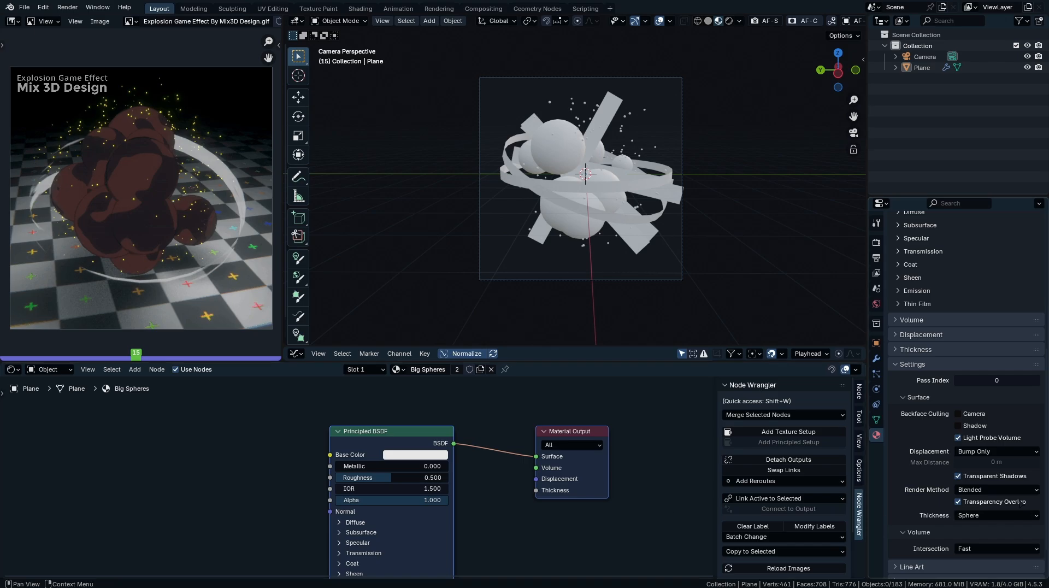
- Replace the Big Spheres material's Principled BSDF with an Emission node and a Transparent BSDF node above it
middle_drag(484, 467, 486, 476)
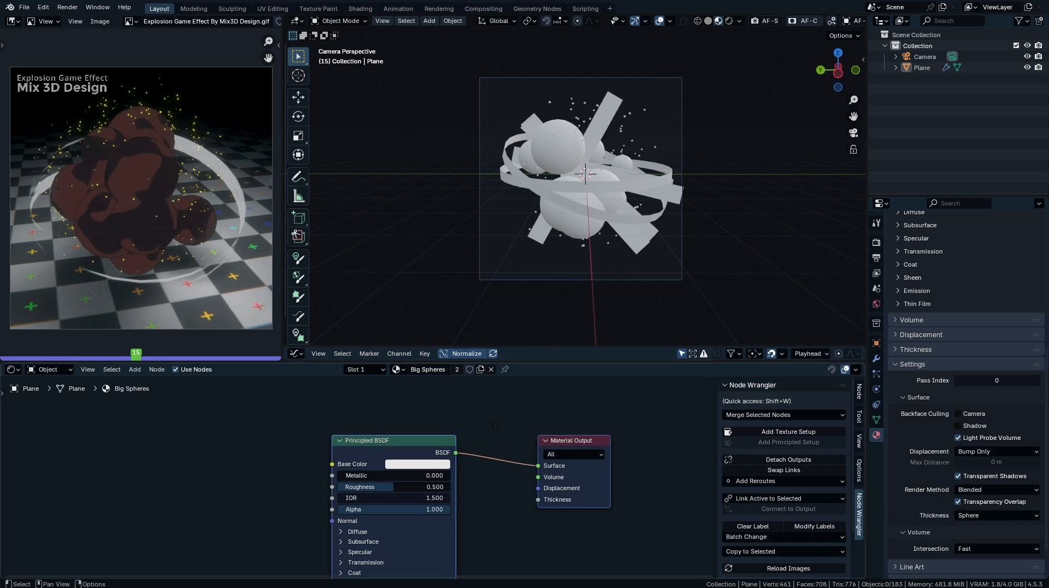
click(444, 442)
key(x)
key(q)
click(463, 434)
click(372, 494)
key(q)
click(372, 542)
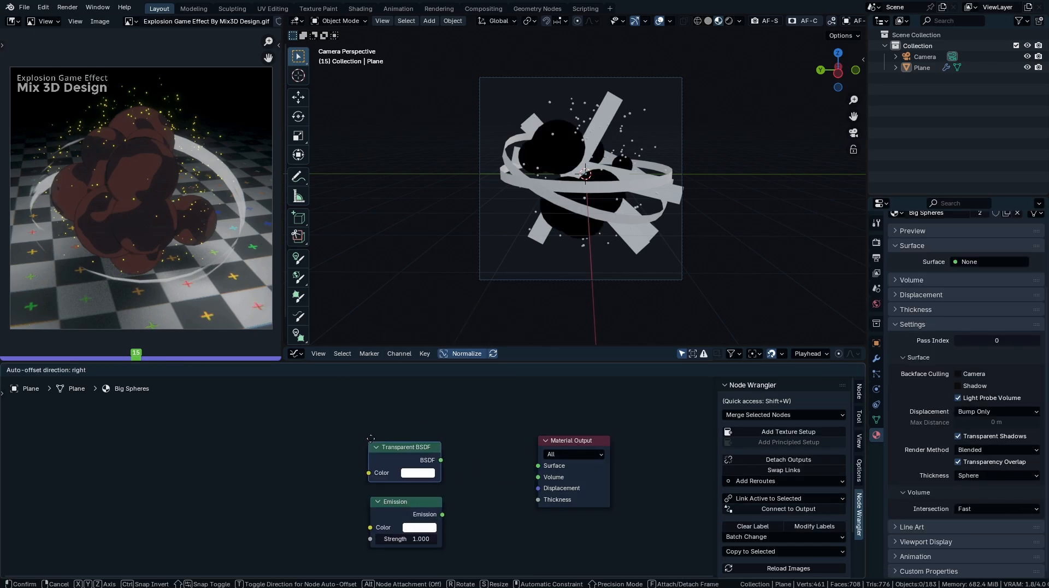
click(371, 438)
- Combine the Transparent BSDF and Emission with a Mix Shader and connect it to the Material Output's Surface
ctrl+shift+right_drag(404, 463, 421, 541)
drag(530, 529, 506, 517)
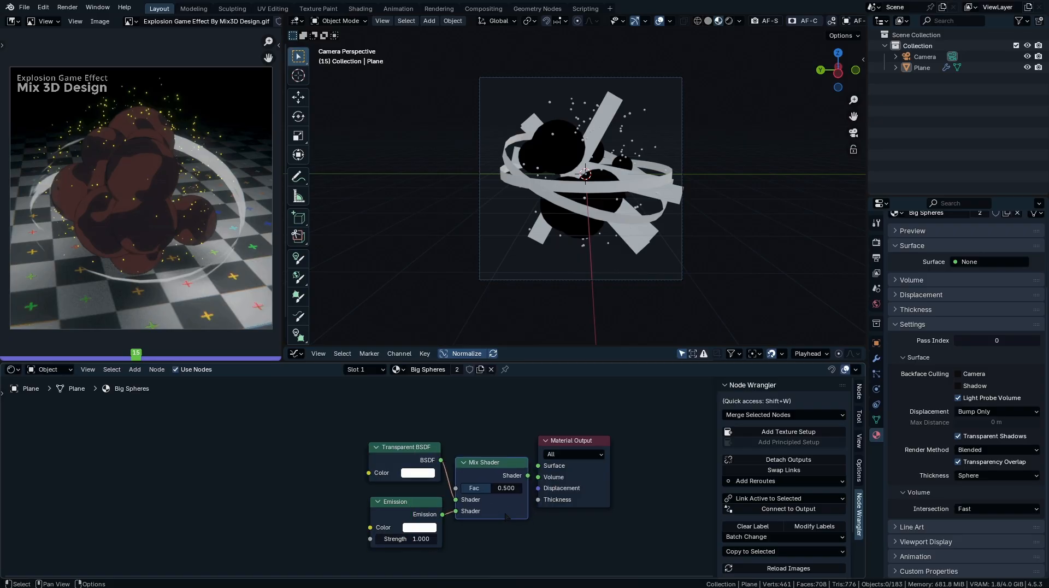
drag(528, 476, 620, 439)
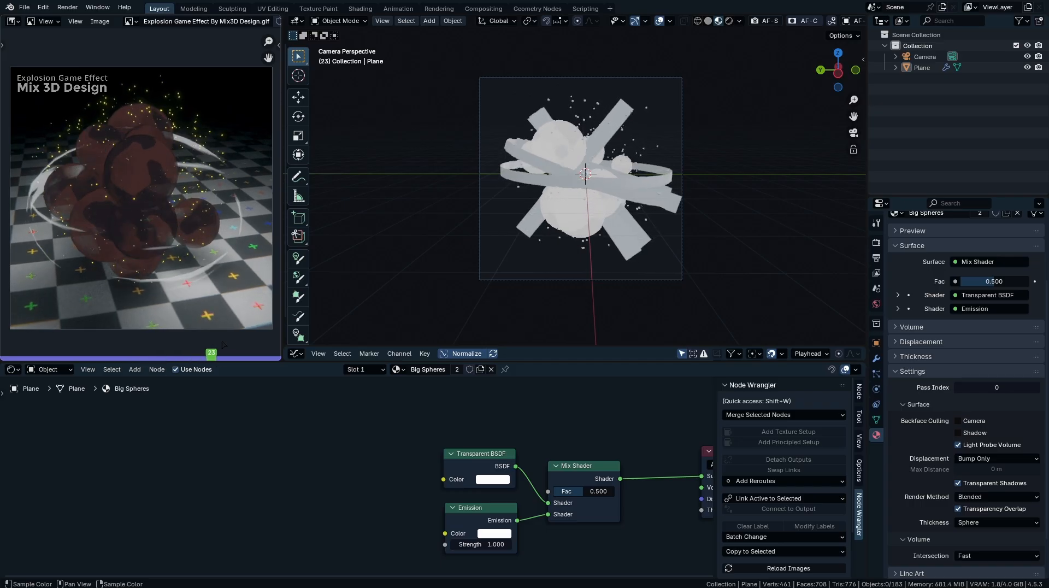
- Scrub the animation between frames 7 and 23 to examine the reference fireball's colours and fading, stopping at frame 8
mouse_move(222, 345)
mouse_down()
mouse_move(238, 347)
mouse_move(61, 355)
mouse_up()
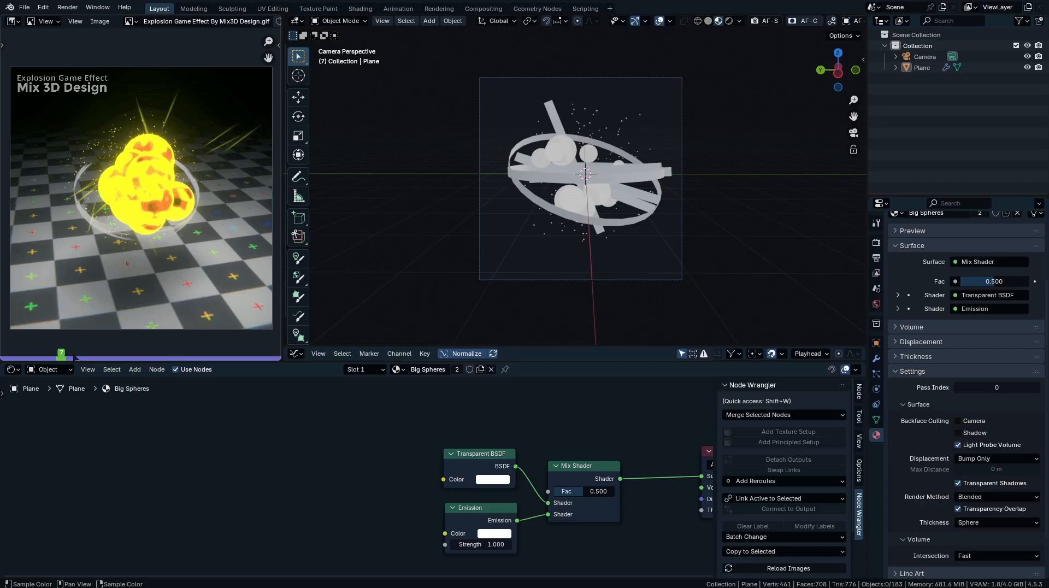
mouse_move(74, 357)
mouse_down()
mouse_move(127, 354)
mouse_move(115, 358)
mouse_up()
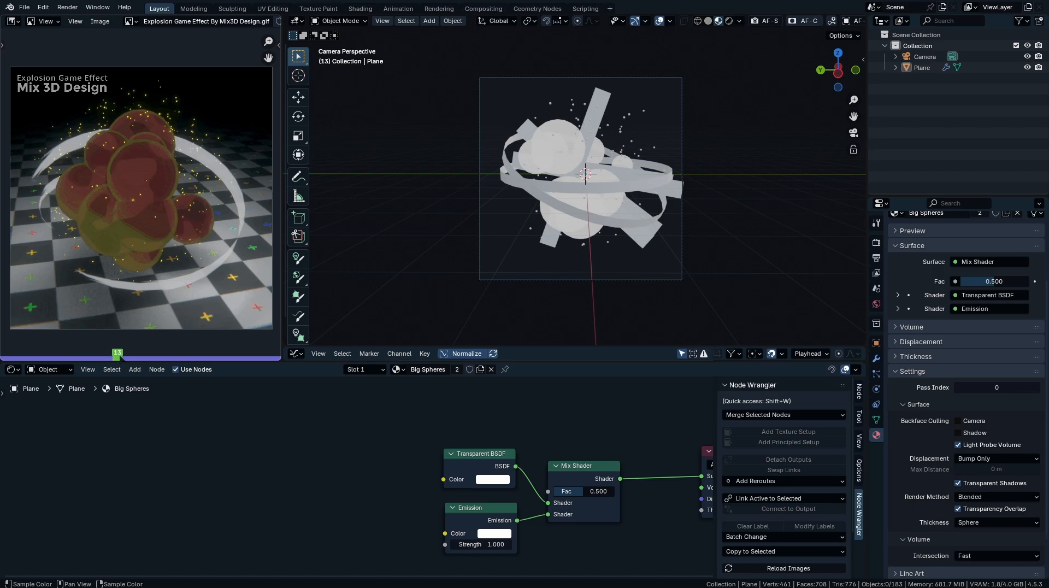
mouse_move(117, 358)
mouse_down()
mouse_move(111, 370)
mouse_move(138, 357)
mouse_move(252, 355)
mouse_move(70, 357)
mouse_up()
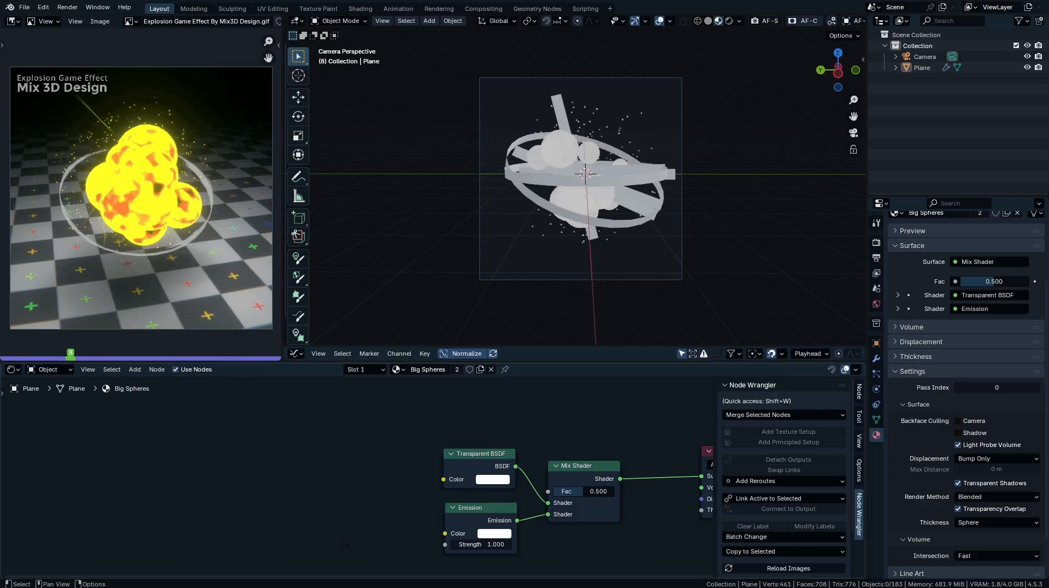
- Add a Noise Texture well before the Big Spheres material's shaders and preview its Fac output on the spheres
mouse_move(349, 540)
middle_down()
mouse_move(529, 496)
mouse_move(358, 525)
mouse_move(415, 522)
middle_up()
key(shift+a)
mouse_move(398, 484)
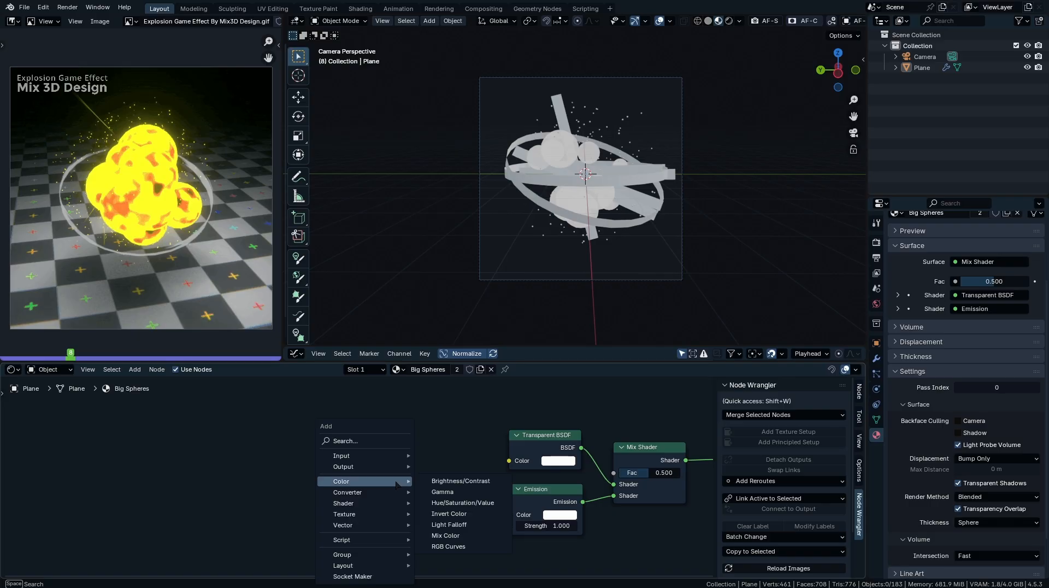
text(noise)
key(Return)
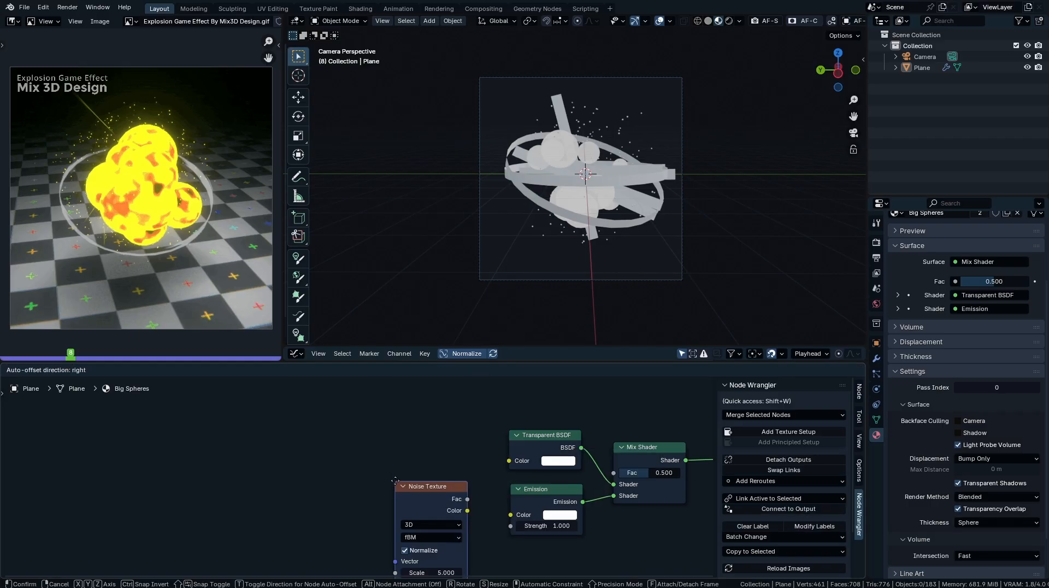
click(237, 442)
ctrl+shift+click(278, 452)
scroll(437, 274, up, 4)
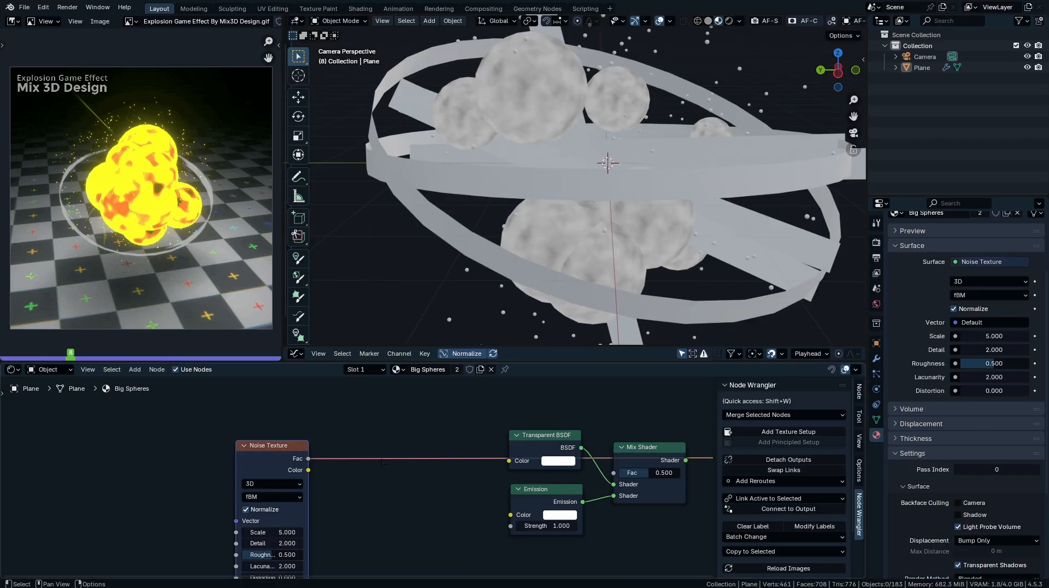
- Add Texture Coordinate and Mapping nodes to the Noise Texture, use Object coordinates, and set the noise scale to 1.03
key(ctrl+t)
middle_drag(217, 482, 262, 451)
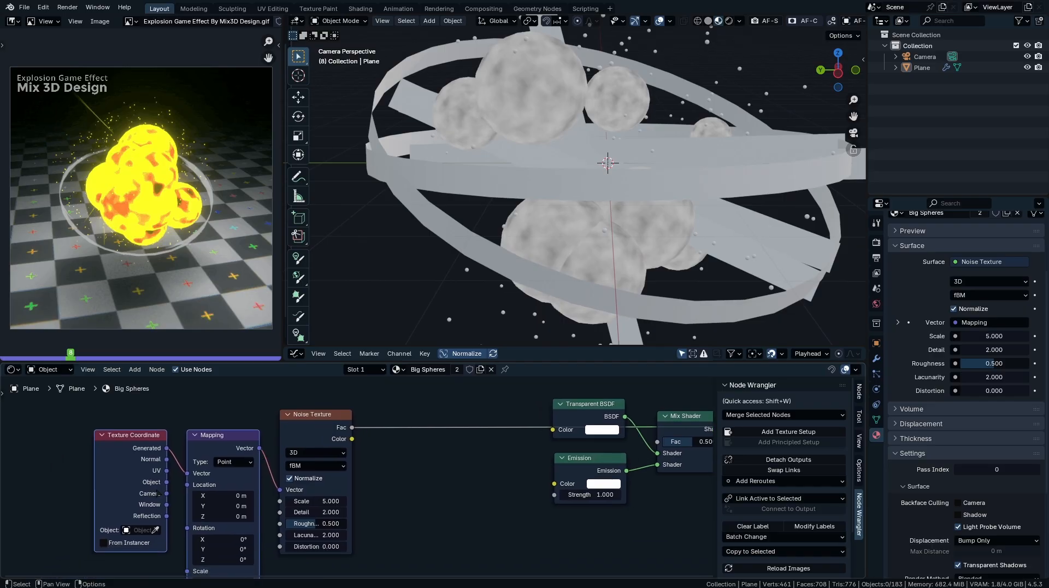
drag(191, 477, 188, 474)
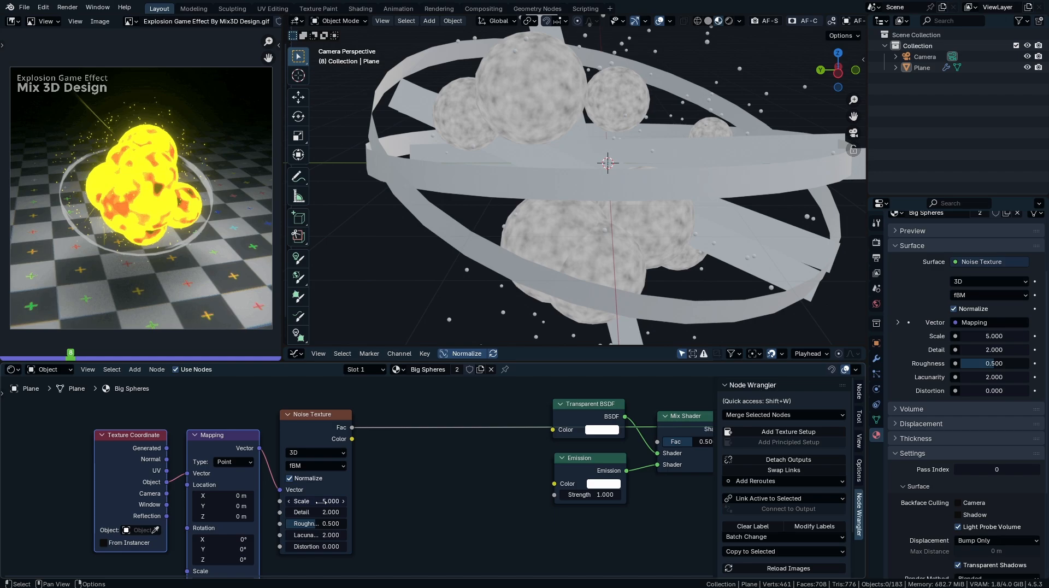
drag(320, 501, 252, 501)
- Insert a Color Ramp after the Noise Texture and move its black stop to 0.468 and white stop to 0.559
key(q)
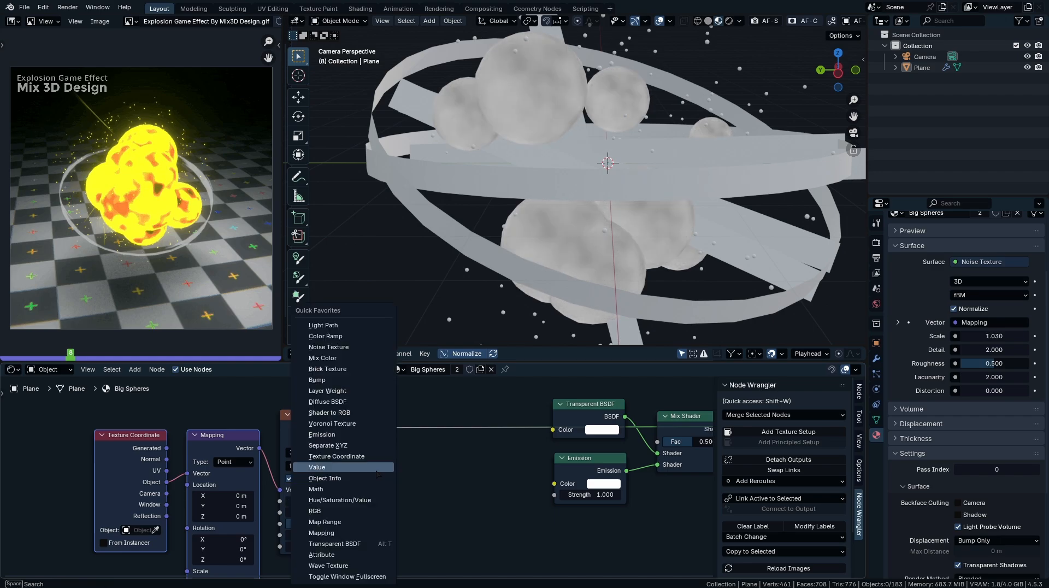
key(c)
key(Escape)
key(q)
click(418, 498)
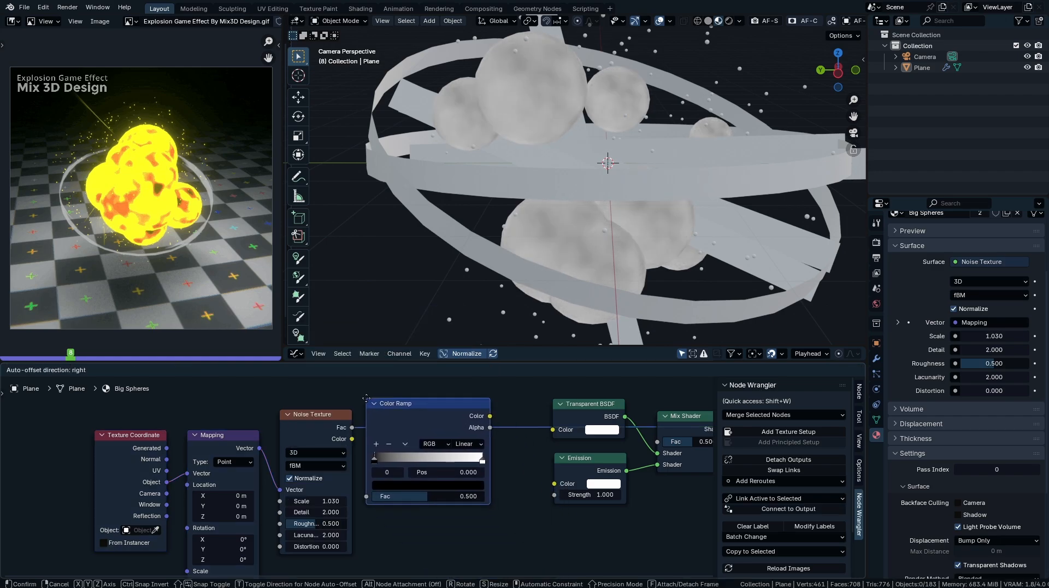
click(368, 404)
drag(488, 463, 440, 474)
mouse_move(365, 473)
mouse_down()
mouse_move(432, 471)
mouse_move(377, 459)
mouse_up()
scroll(399, 461, up, 3)
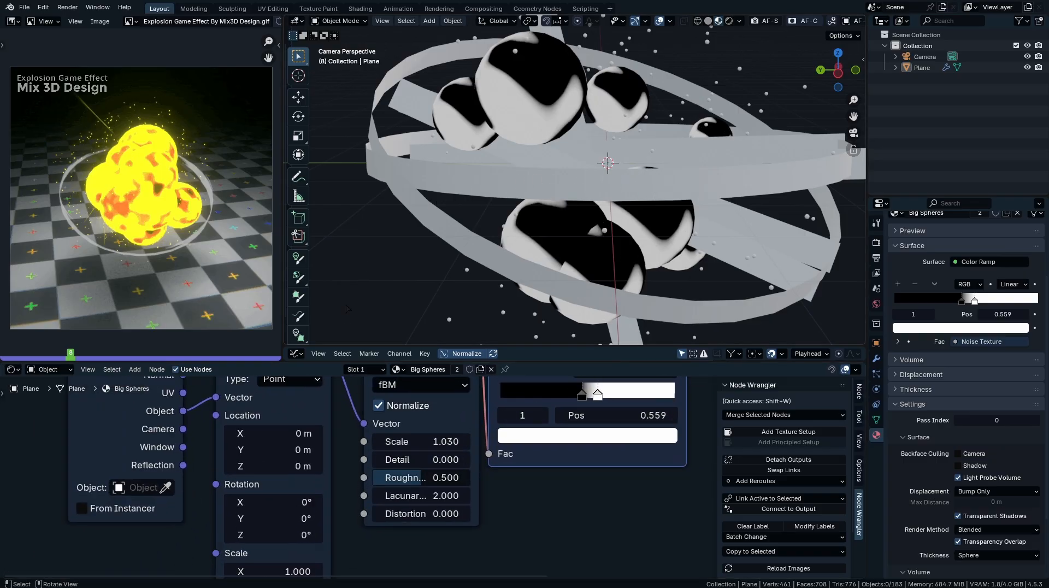
- Bring up the plane's Explosion geometry node tree and move Group Output away from Join Geometry to make room
middle_drag(574, 226, 616, 221)
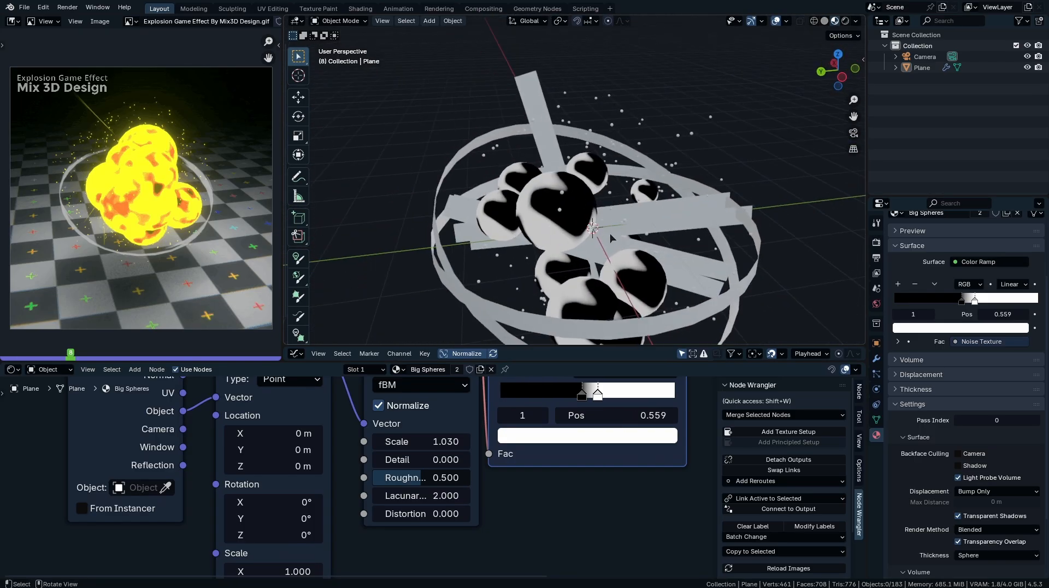
key(KP_1)
key(KP_3)
key(KP_0)
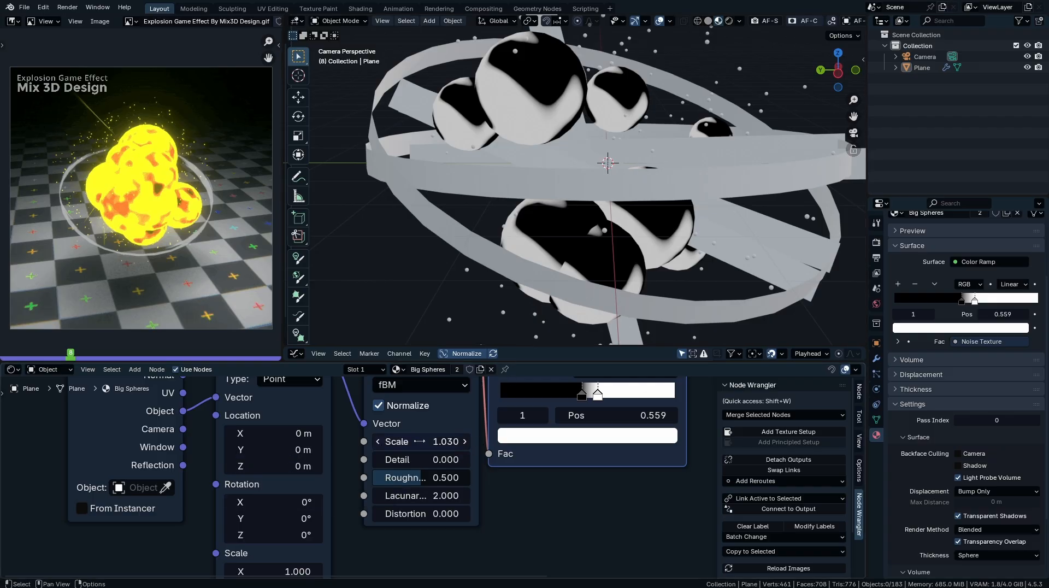
click(540, 119)
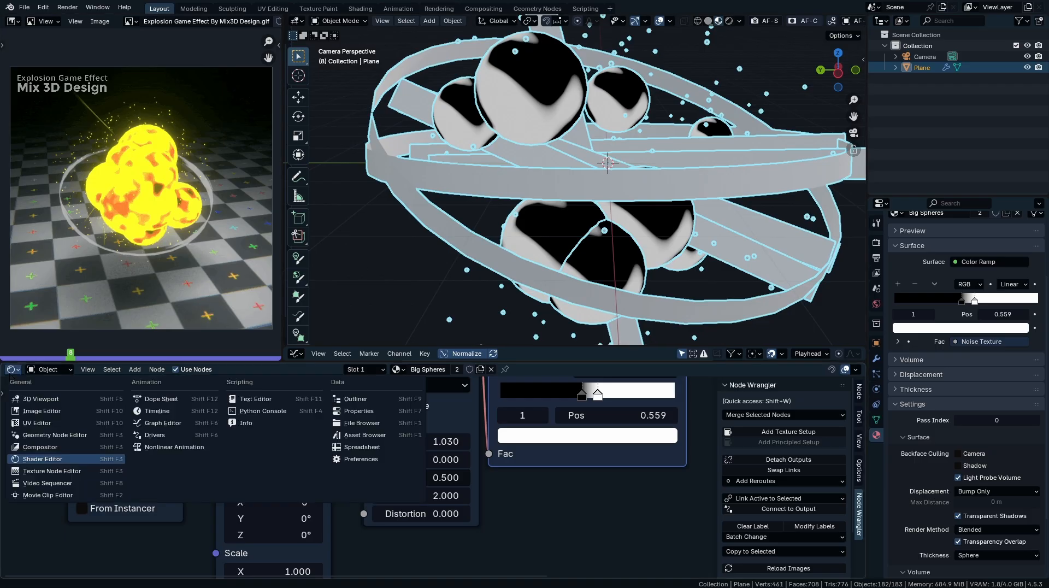
click(12, 370)
click(44, 436)
scroll(453, 473, down, 15)
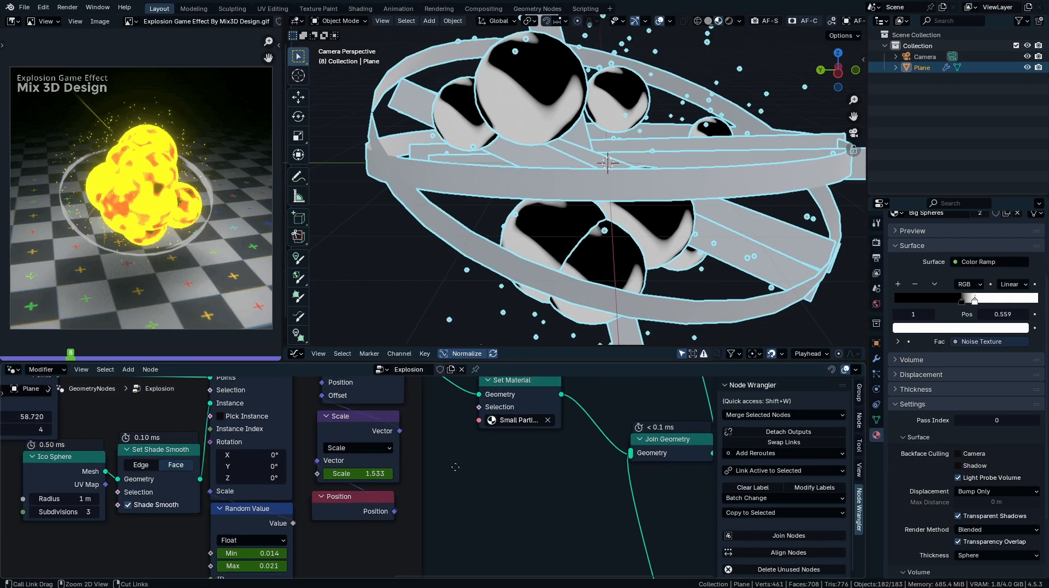
middle_drag(453, 477, 356, 429)
scroll(355, 430, up, 3)
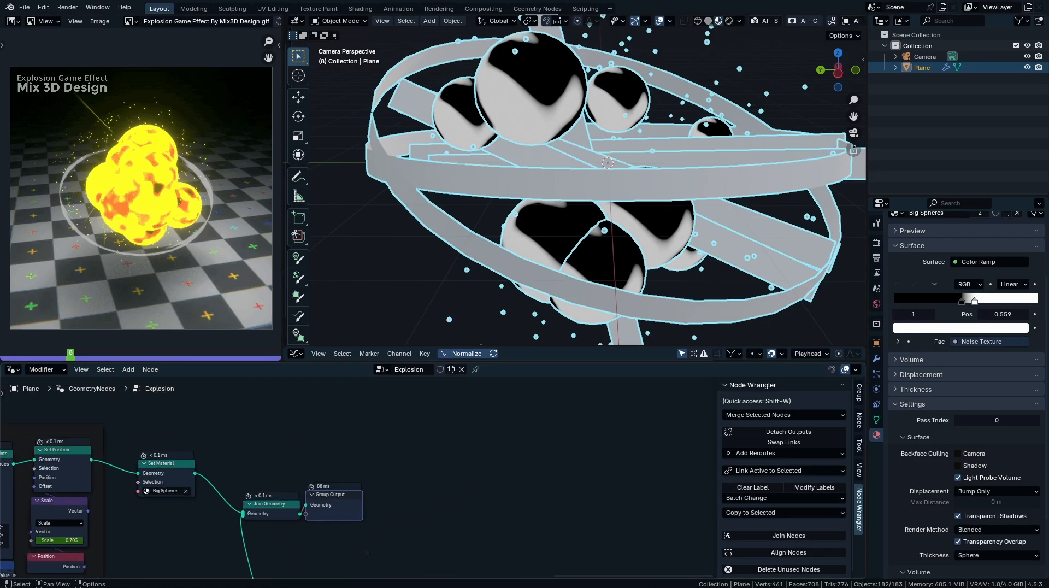
drag(334, 517, 507, 521)
- Insert a Realize Instances node between Join Geometry and Group Output, and tighten the spacing of the nodes
scroll(421, 484, up, 2)
key(shift+a)
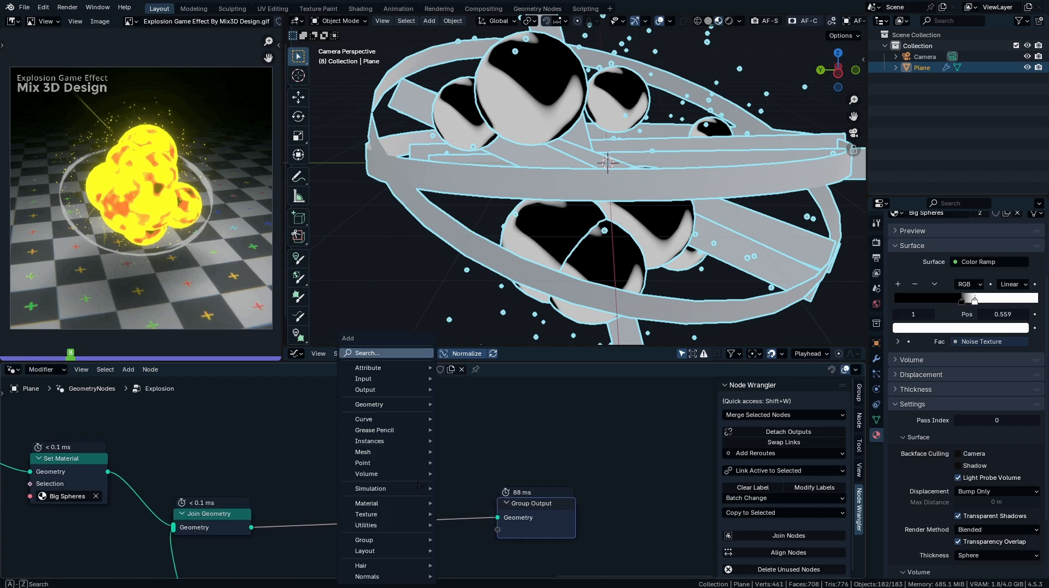
text(realize)
key(Return)
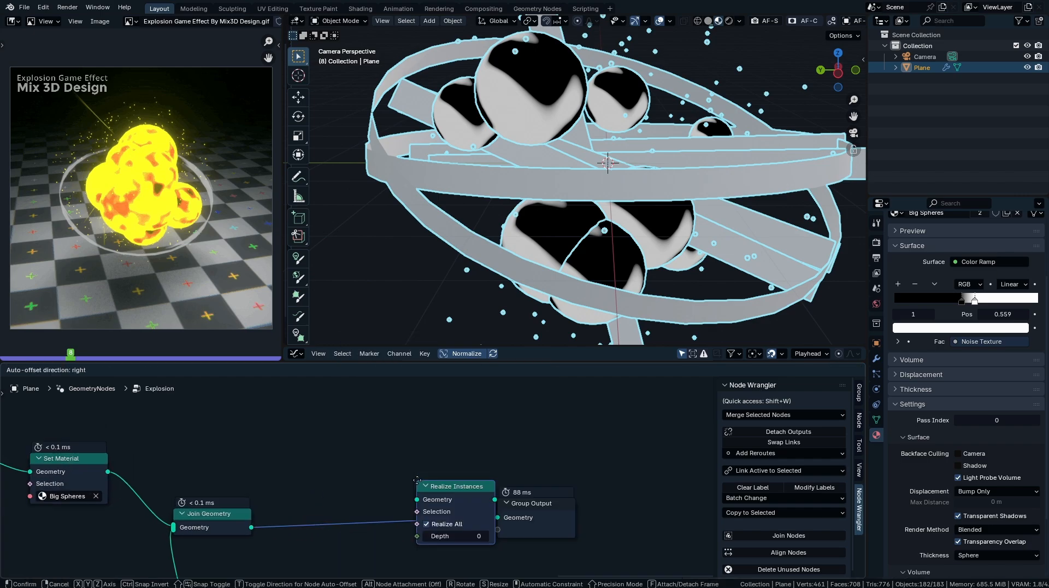
click(299, 489)
drag(349, 502, 370, 511)
drag(535, 520, 496, 519)
- Return to the Big Spheres shader nodes and set the Noise Texture's scale to 1.72
click(12, 370)
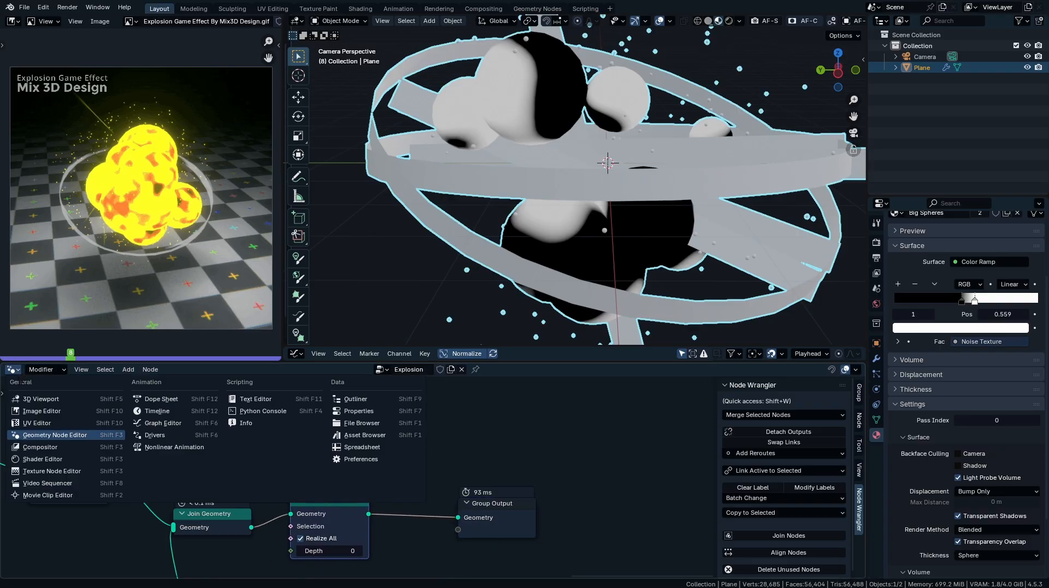
click(54, 448)
middle_drag(607, 175, 622, 204)
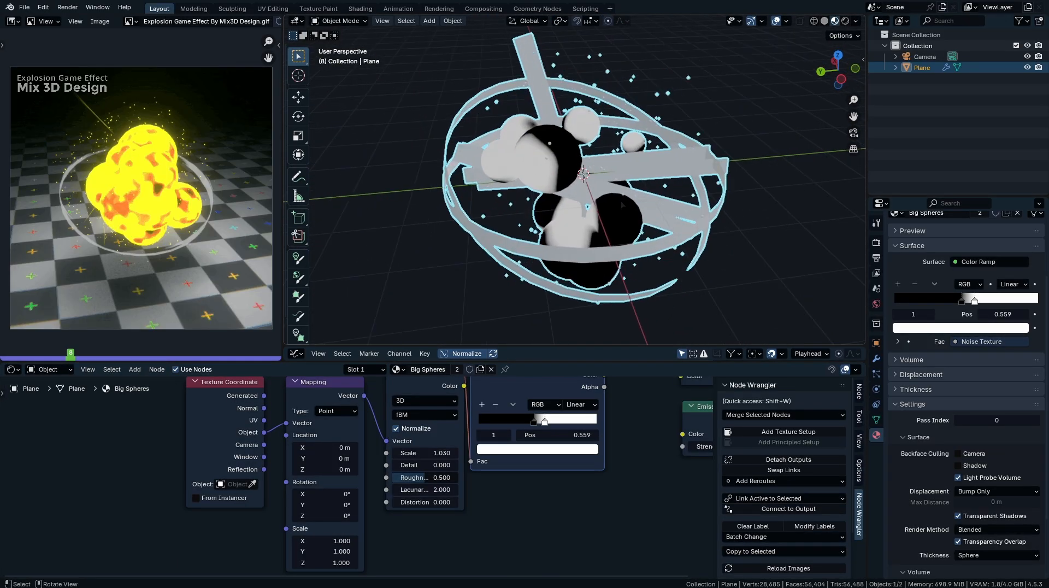
drag(421, 447, 461, 447)
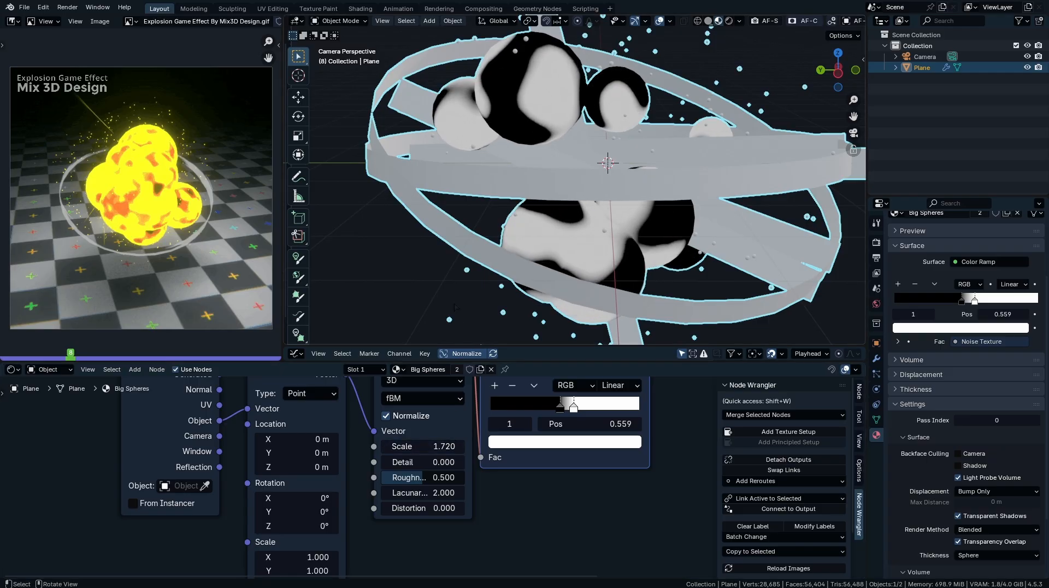
- Duplicate the Noise Texture node and place the copy below the original node row
scroll(516, 463, down, 3)
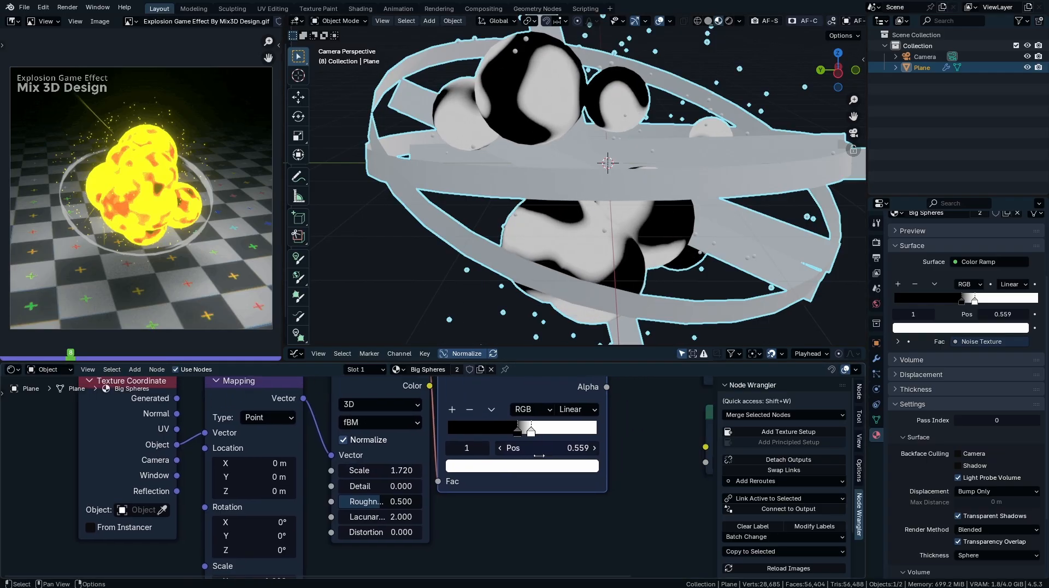
middle_drag(266, 470, 361, 424)
click(361, 423)
key(shift+d)
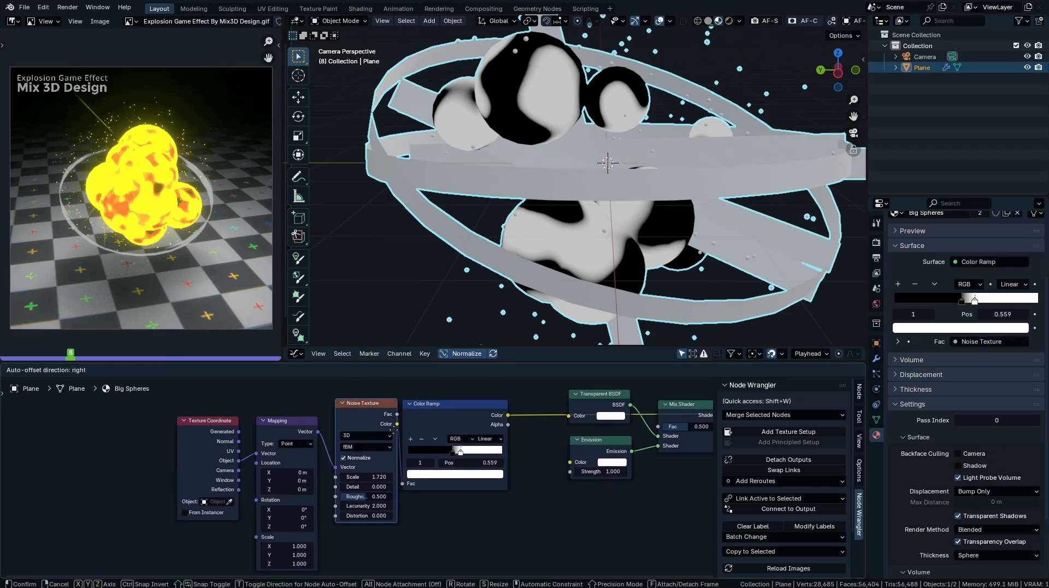
click(406, 529)
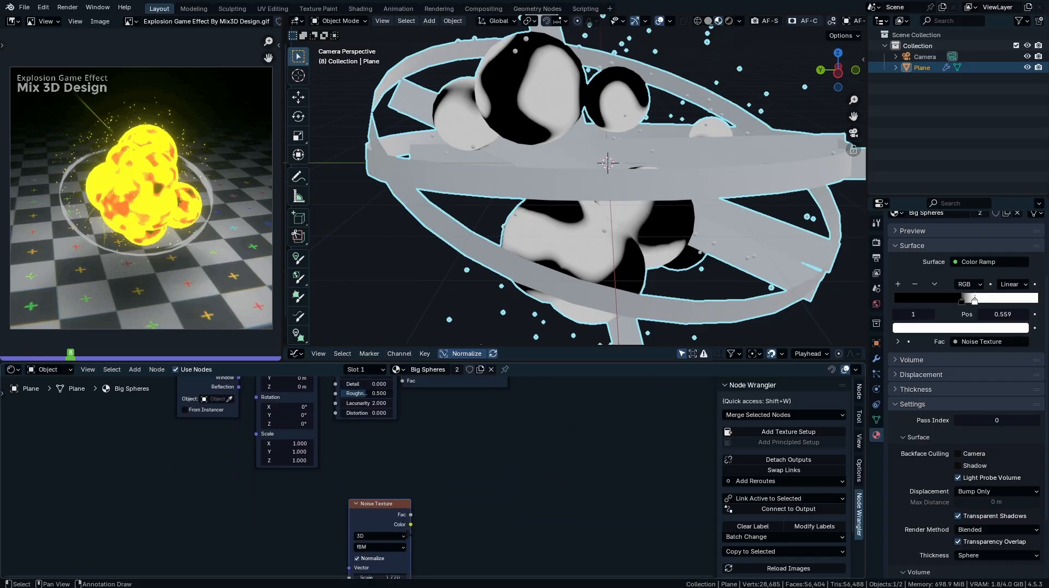
- Set the original Noise Texture's scale to 4.42 and its detail to 0.41
middle_drag(404, 383, 436, 472)
scroll(433, 472, up, 10)
drag(356, 472, 503, 472)
middle_drag(356, 501, 369, 467)
drag(369, 468, 392, 468)
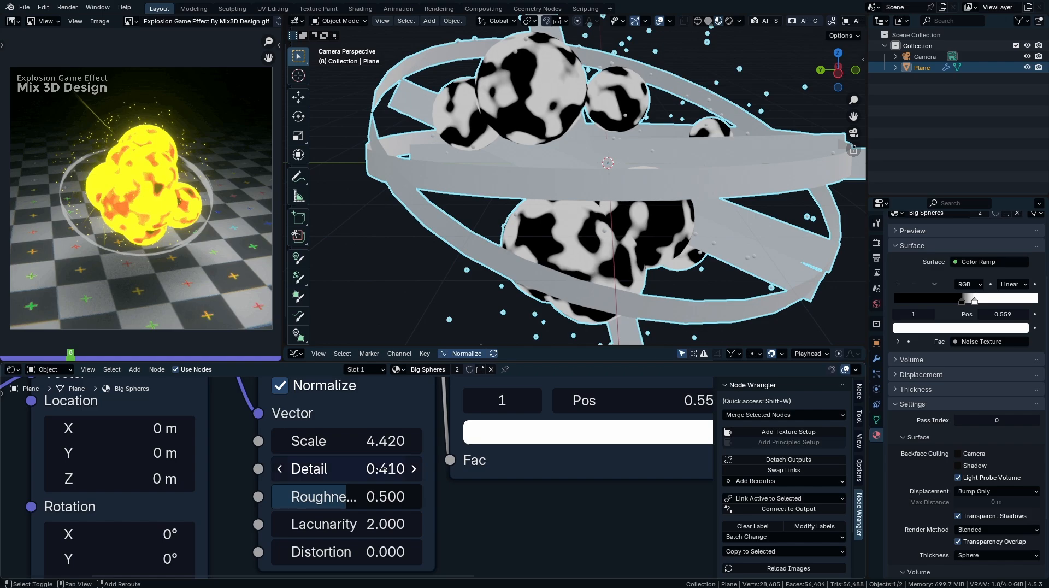
- Recolour the Color Ramp's black stop with the bright yellow sampled from the reference fireball
middle_drag(370, 468, 151, 516)
scroll(120, 202, up, 4)
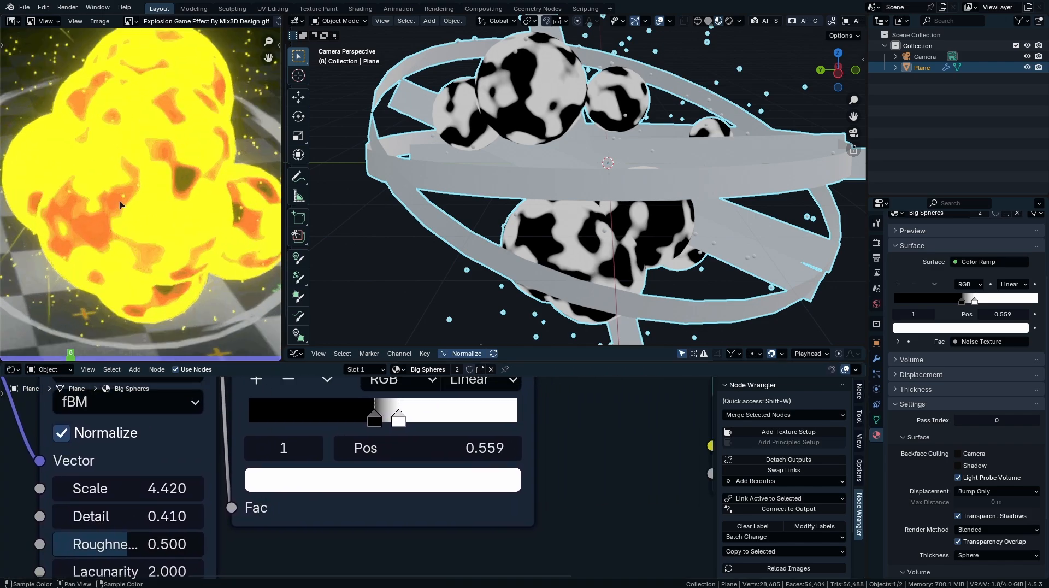
scroll(103, 258, up, 3)
middle_drag(103, 258, 209, 208)
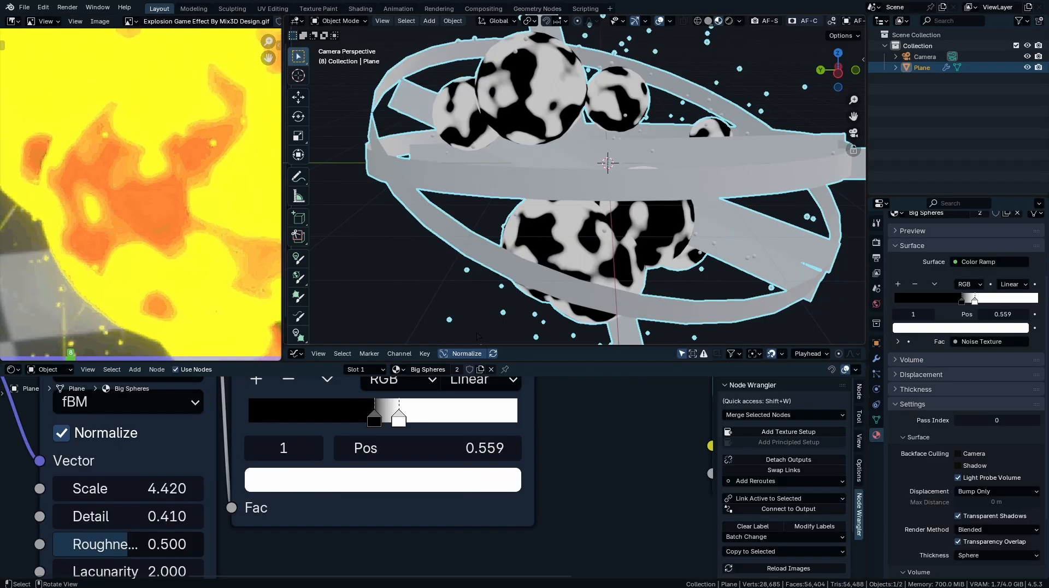
click(374, 419)
click(383, 480)
click(473, 439)
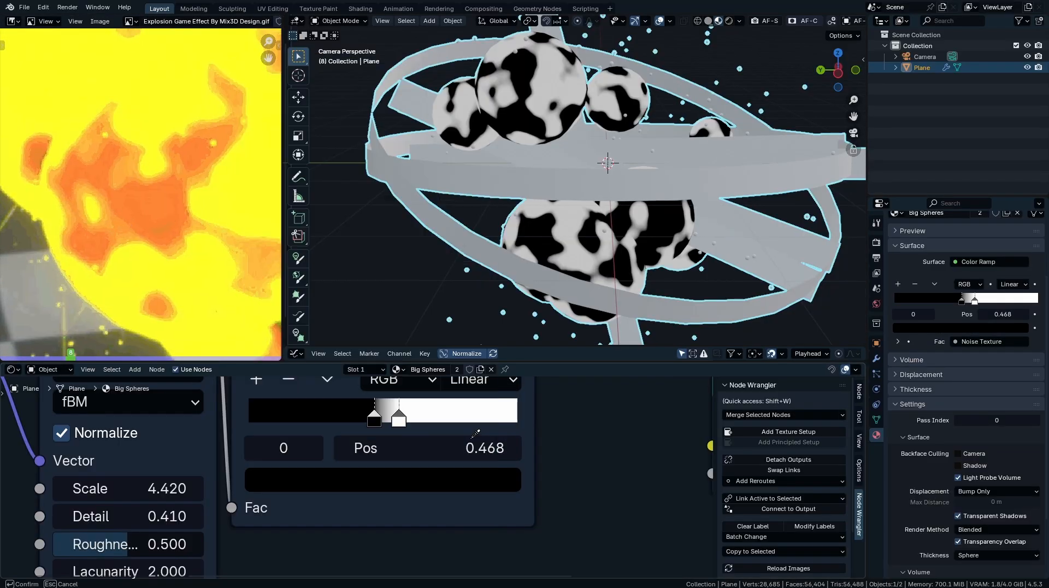
click(209, 295)
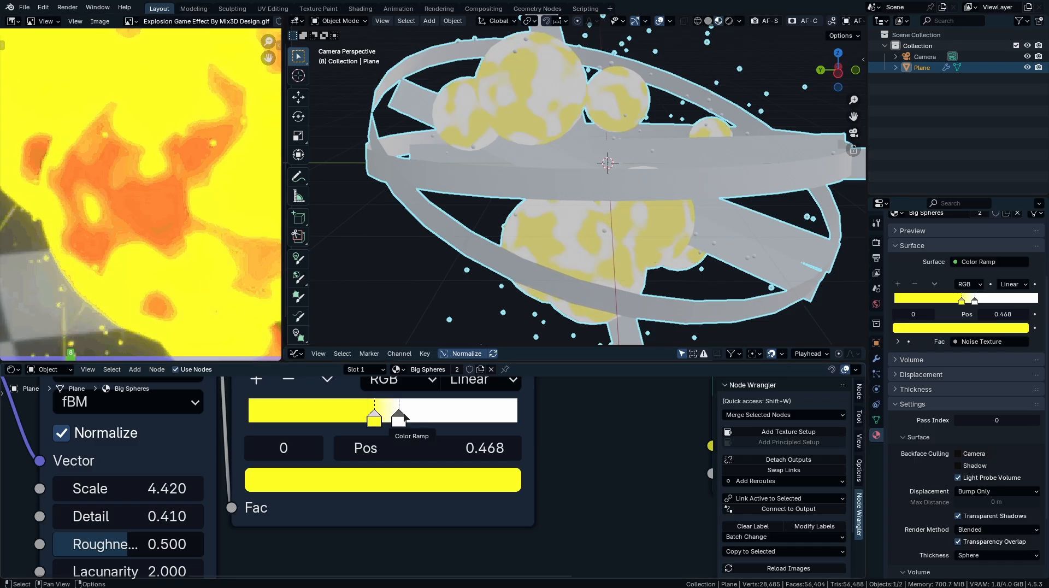
- Move the Color Ramp's white stop to 0.668 and recolour it with the dark orange sampled from the reference
drag(405, 417, 431, 415)
click(440, 481)
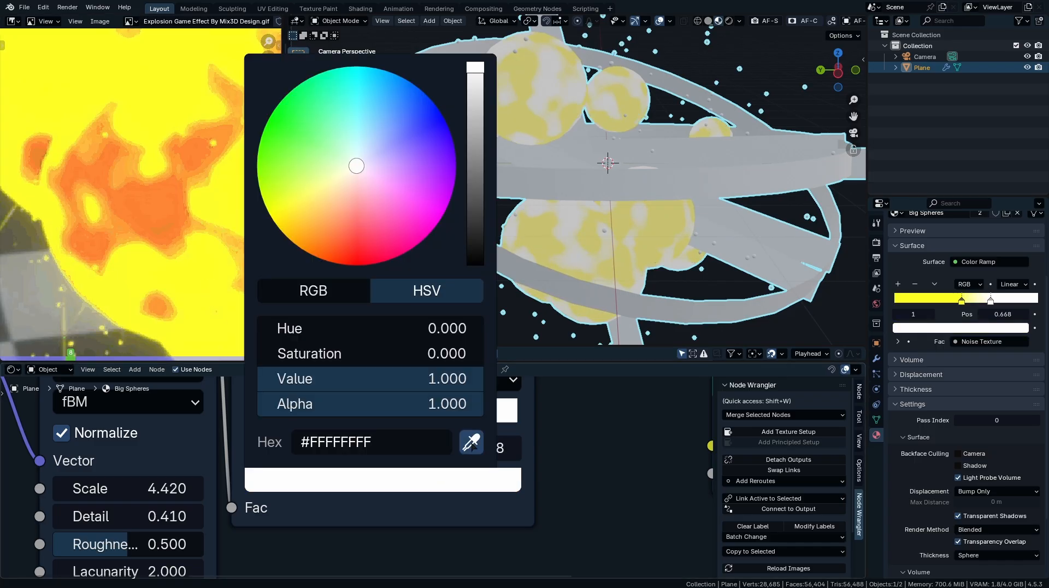
click(473, 441)
click(153, 210)
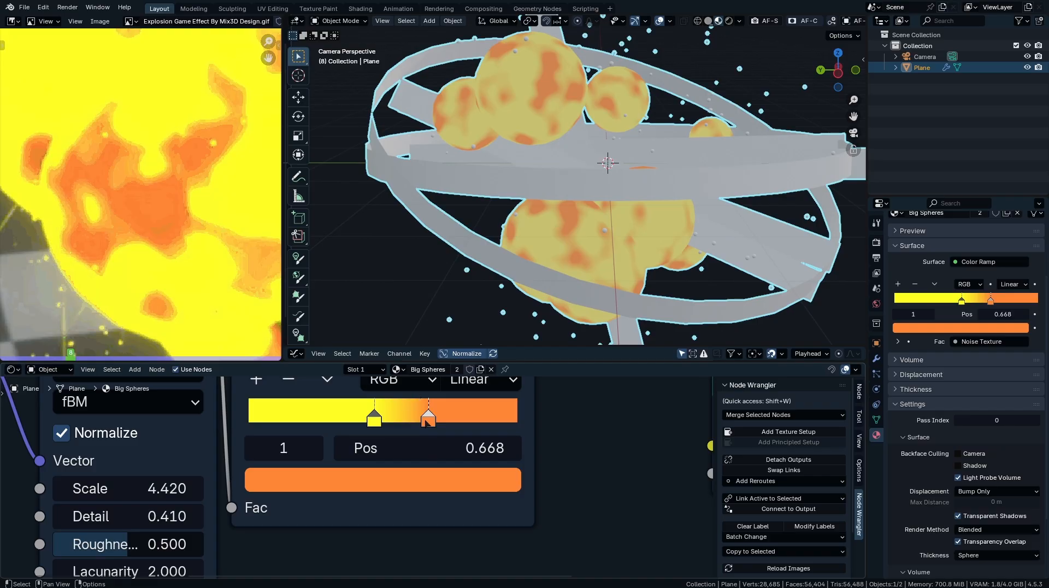
- Add a middle Color Ramp stop, colour it with the lighter orange sampled from the reference, and move it to 0.511
click(254, 379)
click(429, 485)
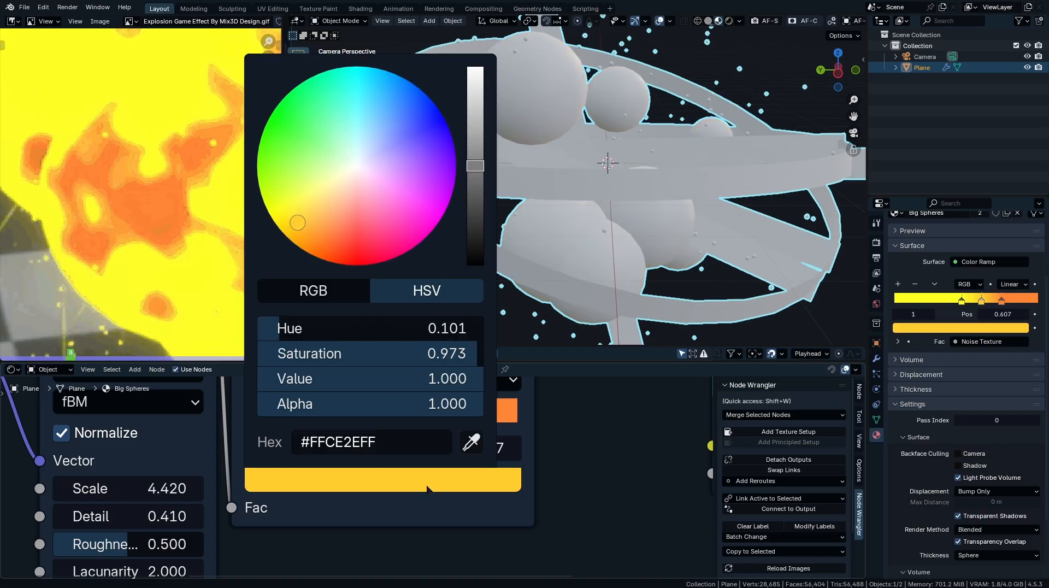
click(471, 441)
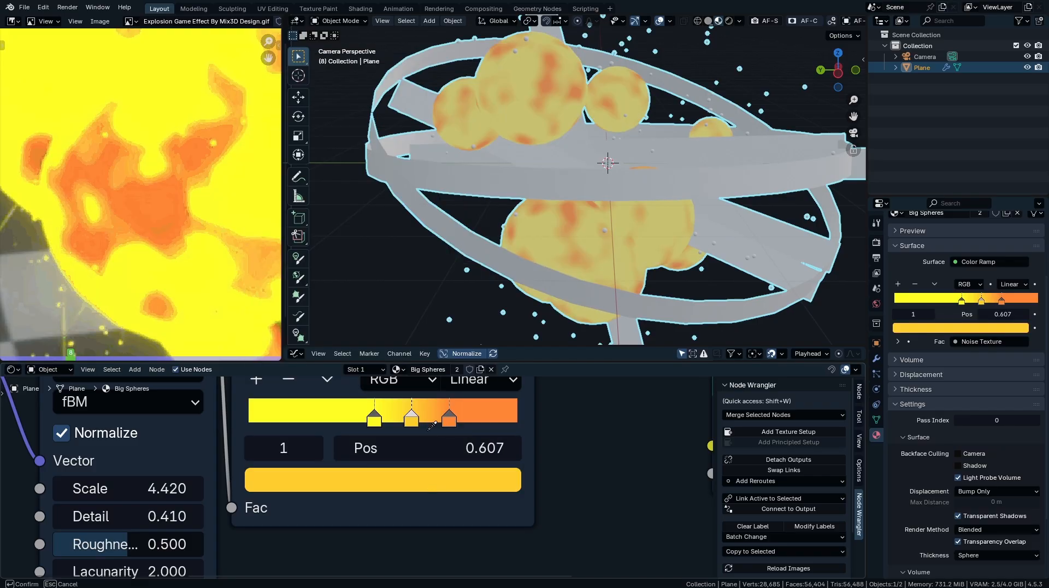
click(136, 237)
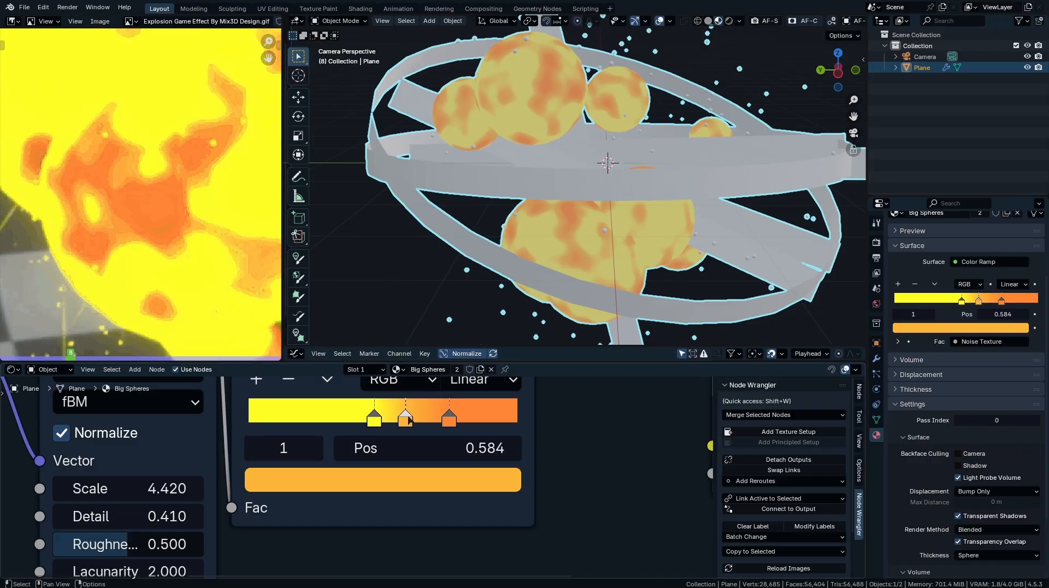
drag(408, 422, 389, 414)
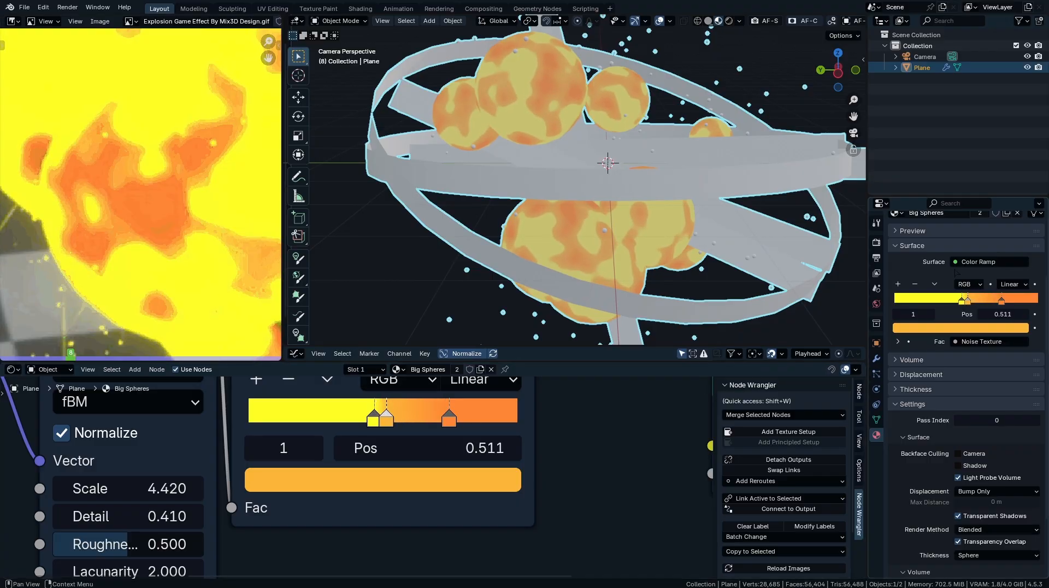
- Set the scene's color management View Transform to Standard
click(877, 242)
scroll(927, 430, down, 2)
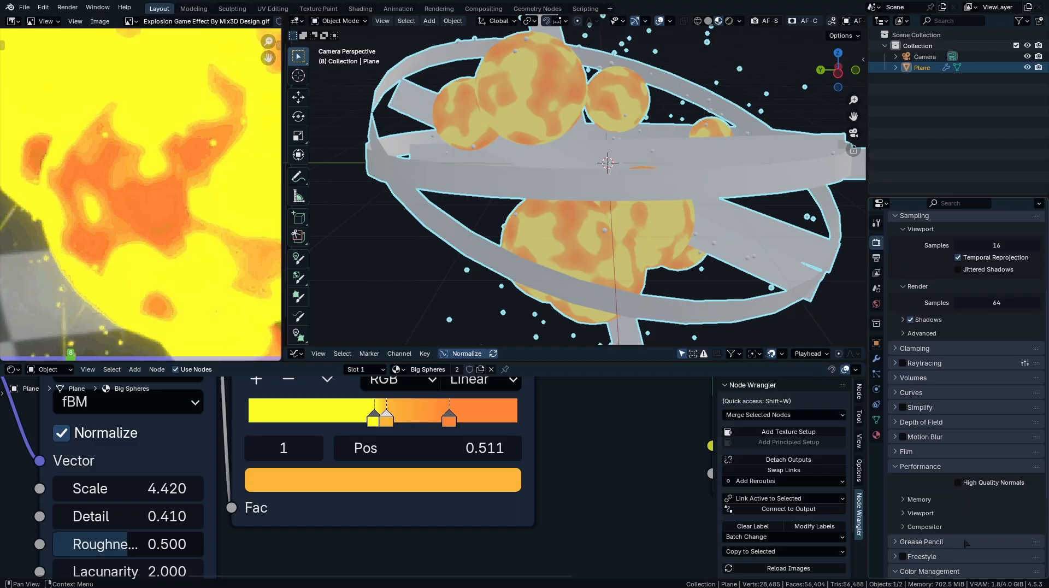
middle_drag(966, 544, 966, 375)
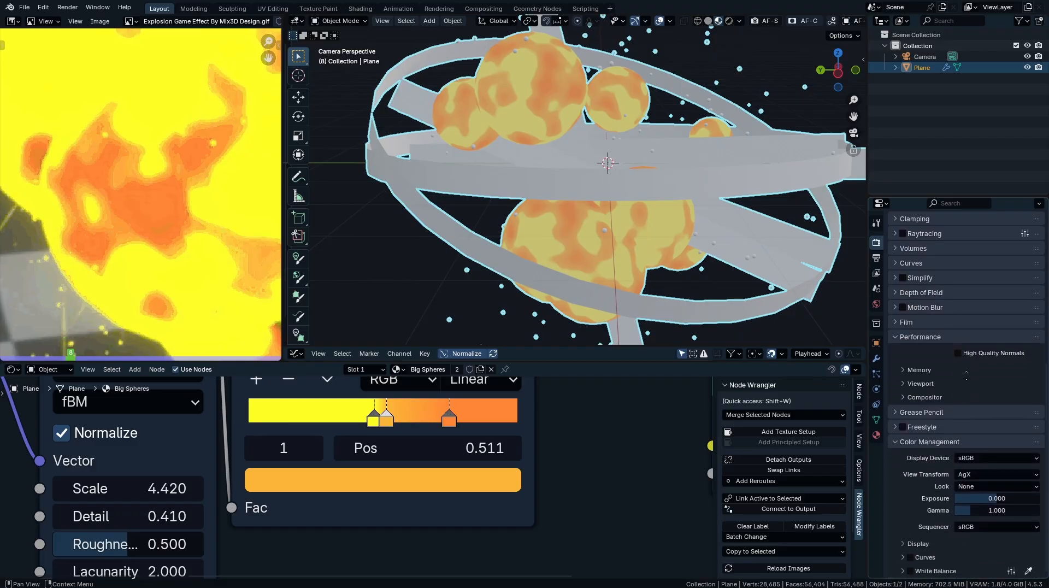
click(1008, 474)
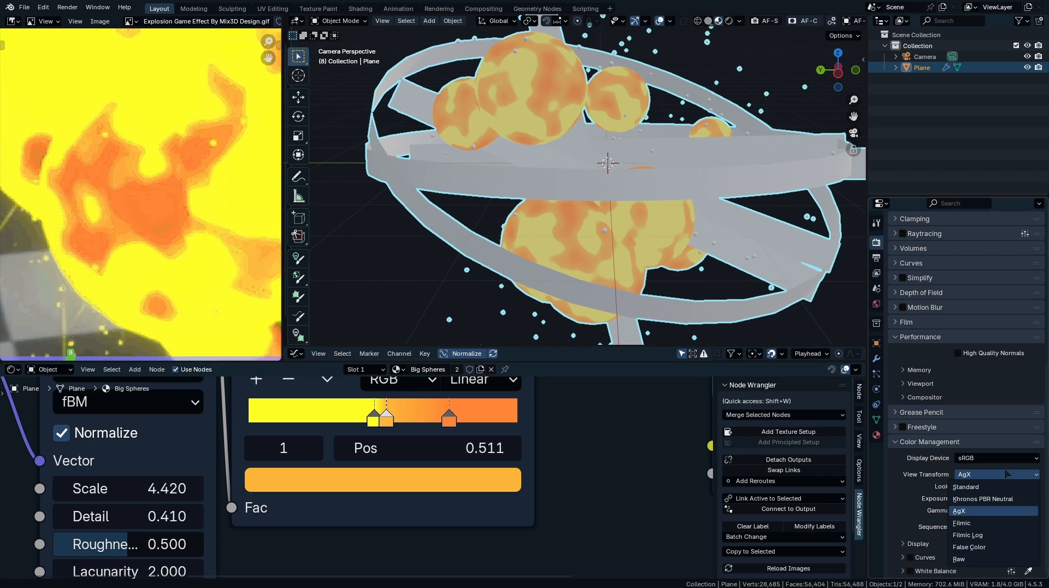
click(982, 487)
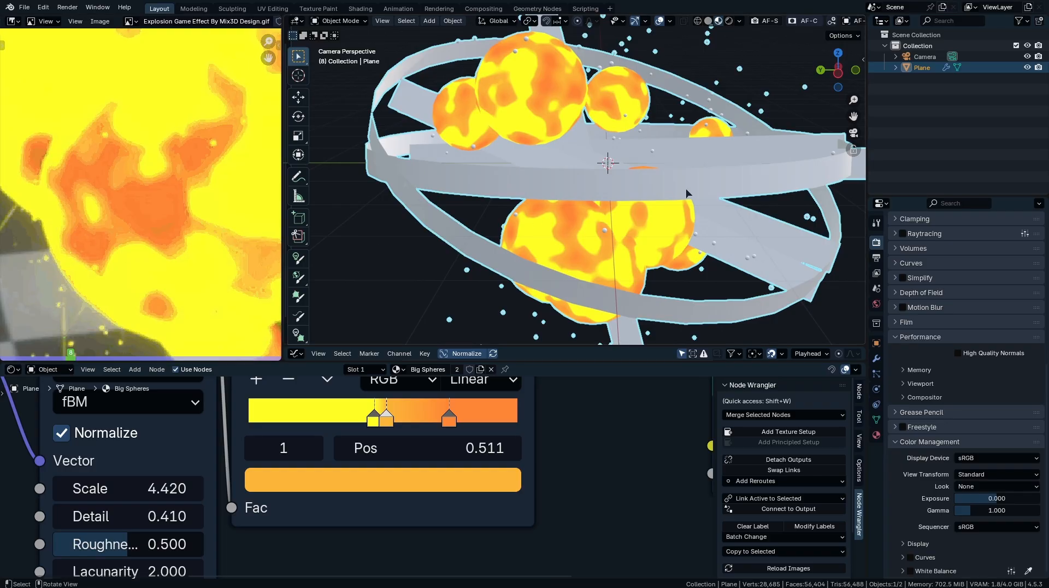
- Change the Color Ramp's interpolation to Constant for hard-edged colour bands on the spheres
scroll(623, 189, up, 6)
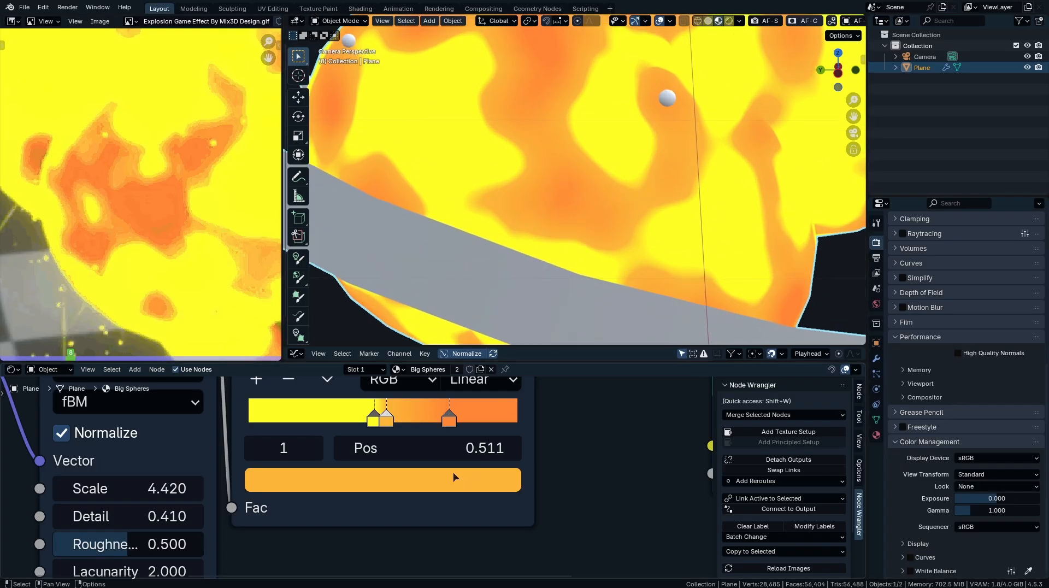
middle_drag(457, 475, 488, 543)
click(513, 446)
click(556, 416)
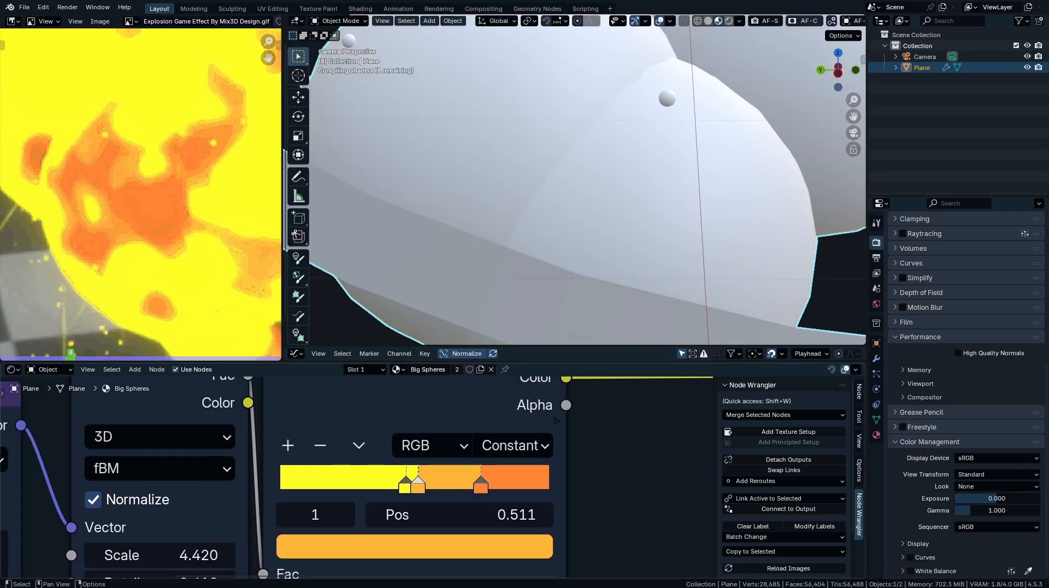
- Move the fire Color Ramp's dark orange stop to 0.559
click(481, 484)
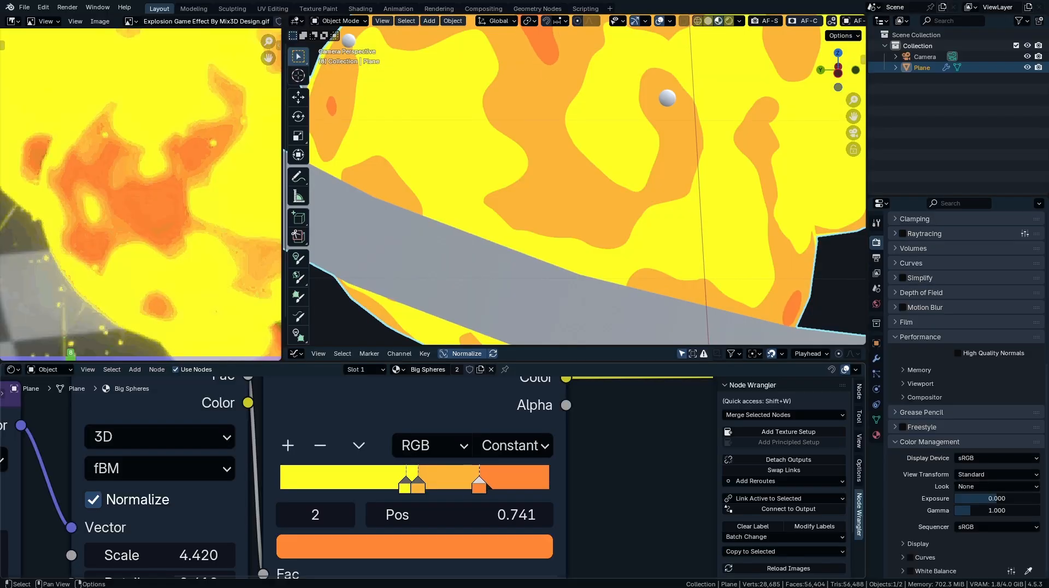
drag(442, 487, 431, 486)
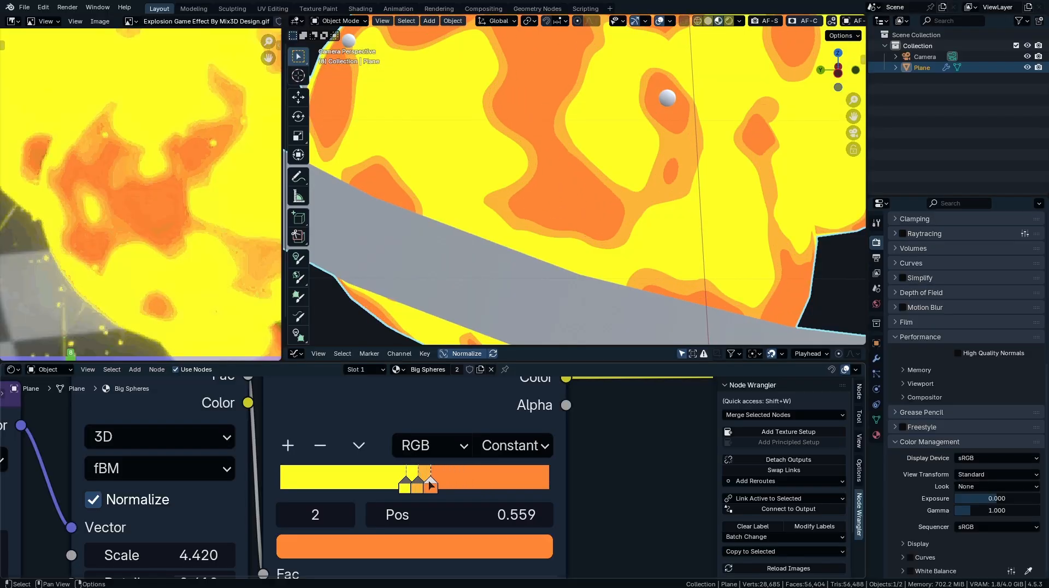
scroll(590, 155, down, 2)
scroll(589, 156, down, 3)
- Change the fire Color Ramp's interpolation to Linear and move its dark orange stop to 0.591
click(519, 446)
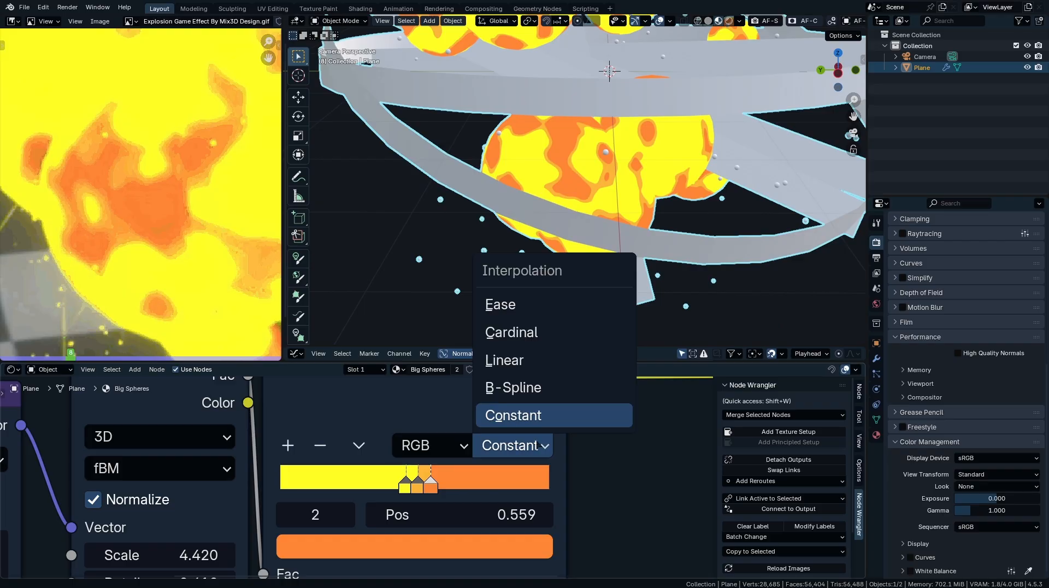
click(525, 362)
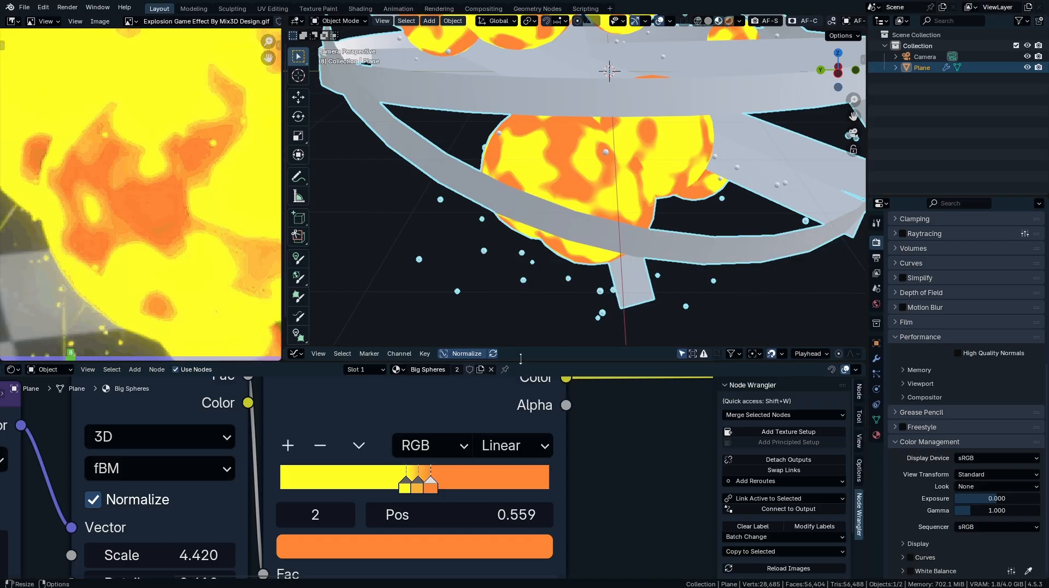
scroll(580, 210, up, 3)
scroll(581, 211, up, 3)
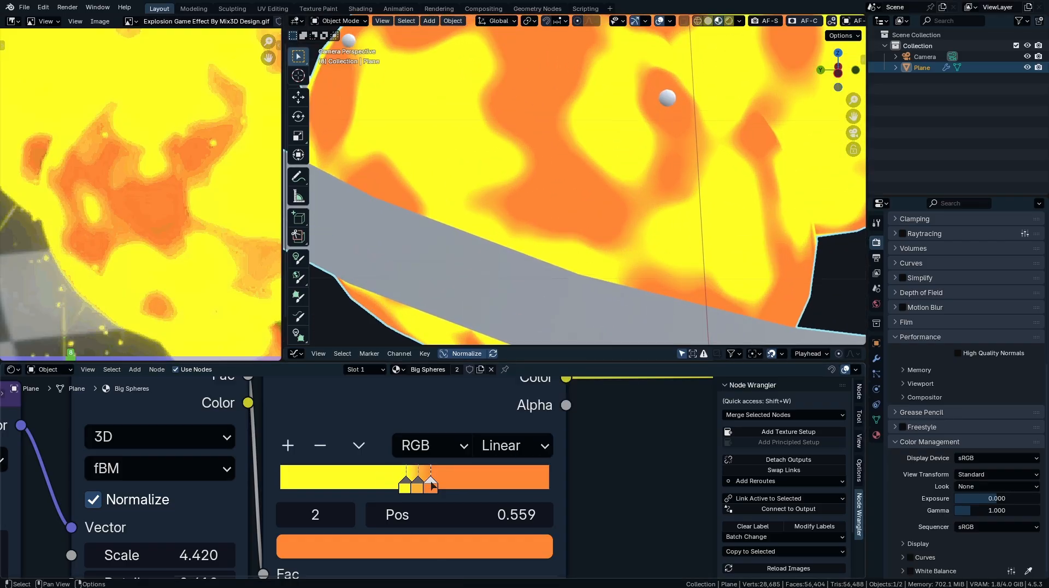
drag(432, 486, 442, 487)
scroll(656, 183, down, 10)
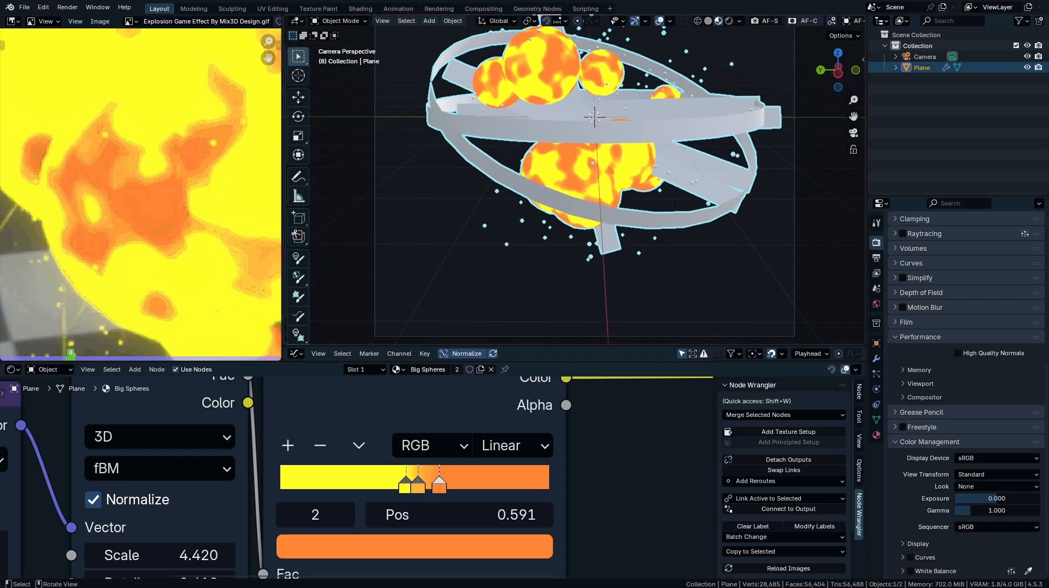
- Add a Fresnel node above the noise setup in the Big Spheres material and preview its output on the spheres
scroll(542, 465, down, 8)
middle_drag(542, 464, 551, 496)
scroll(550, 496, up, 1)
key(shift+a)
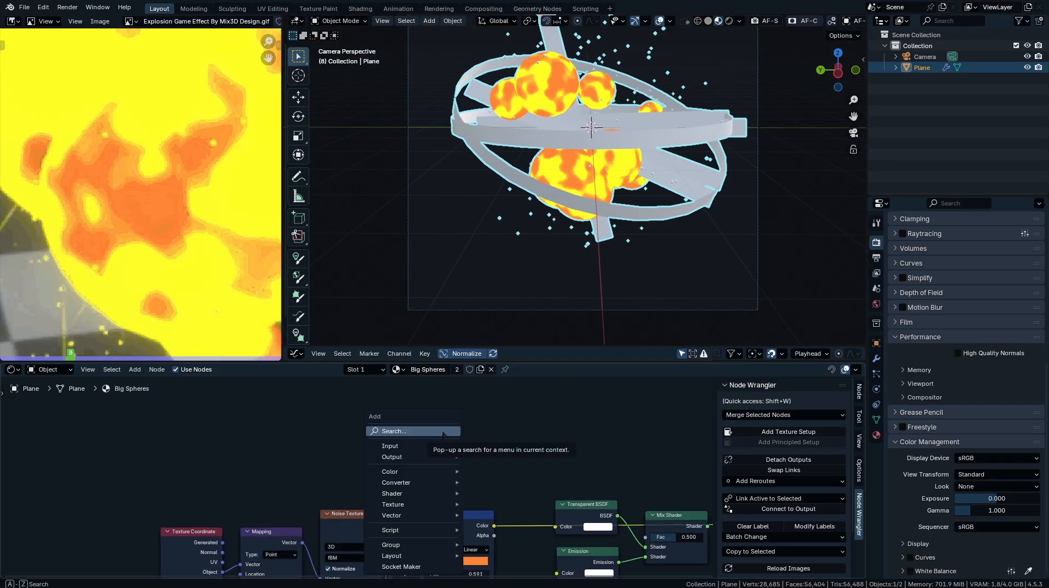
text(fres)
key(Return)
click(431, 414)
ctrl+shift+click(432, 414)
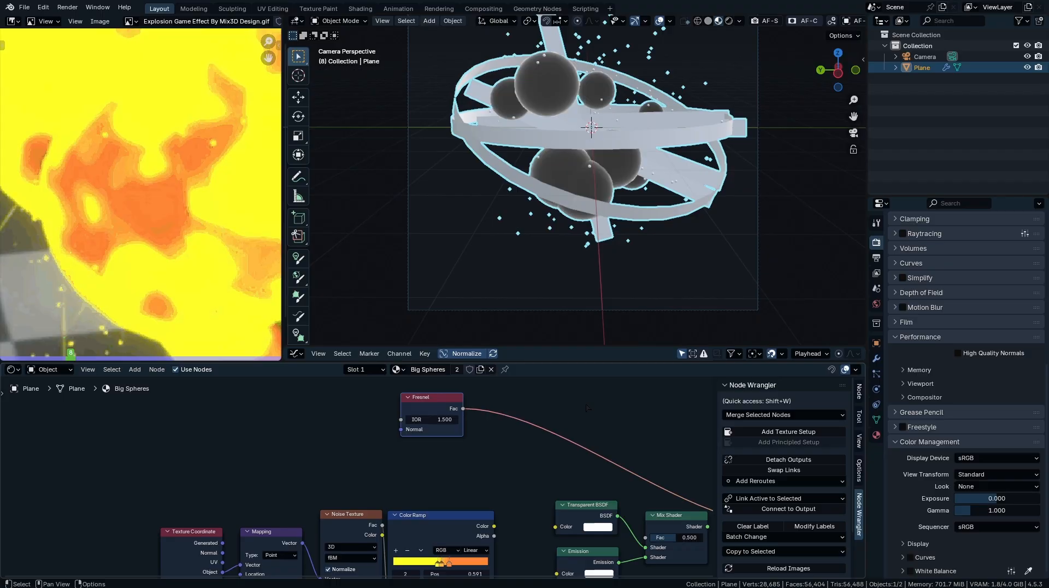
- Add a Color Ramp after the Fresnel node, fed by its Fac output
scroll(586, 405, up, 5)
key(q)
click(530, 336)
click(578, 453)
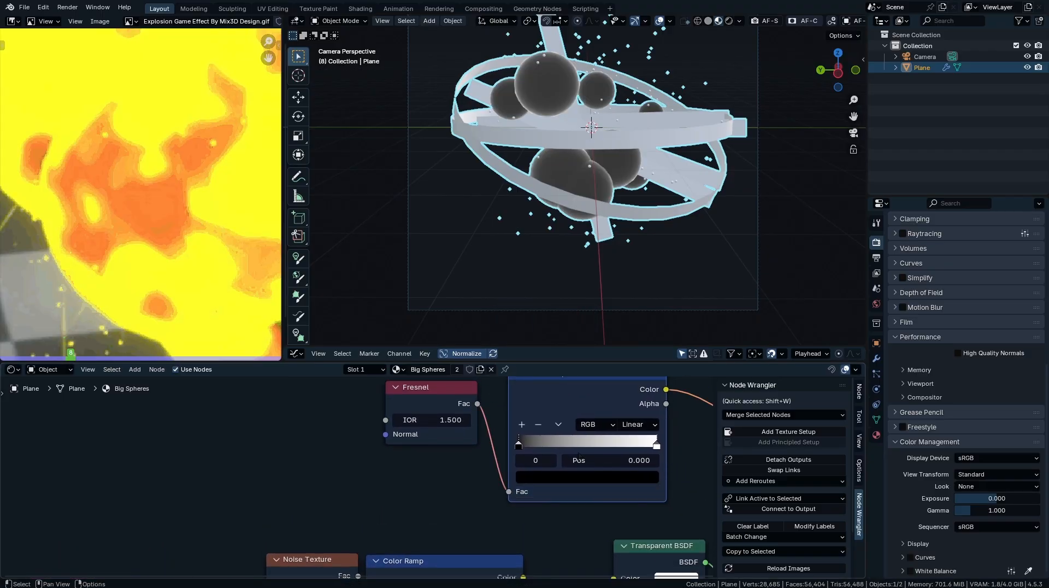
- Recolour the Fresnel Color Ramp's white stop with the yellow sampled from the reference and move it to 0.600
scroll(579, 456, up, 2)
click(597, 432)
click(573, 473)
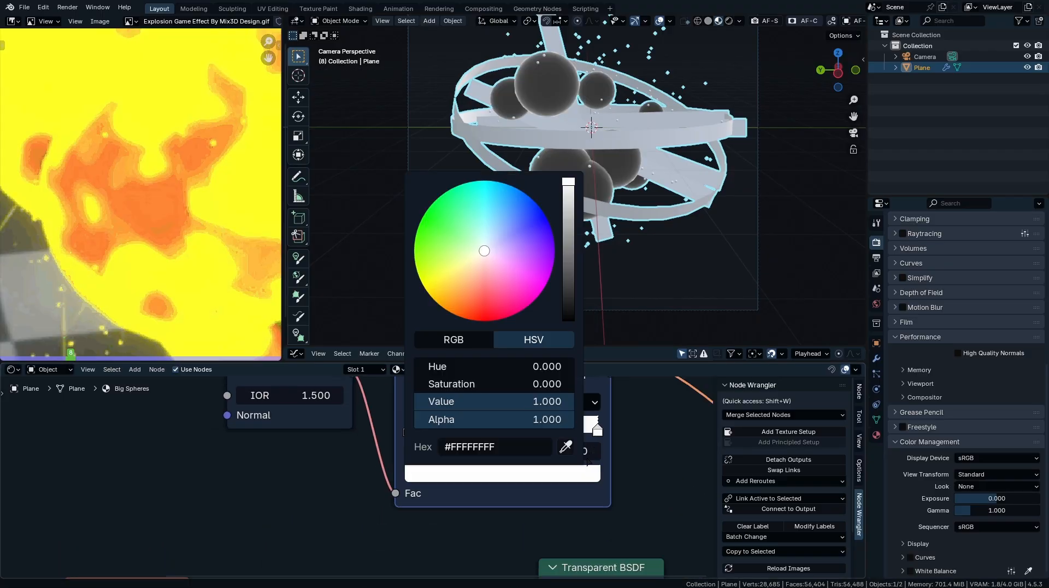
click(565, 446)
click(205, 264)
scroll(637, 127, up, 2)
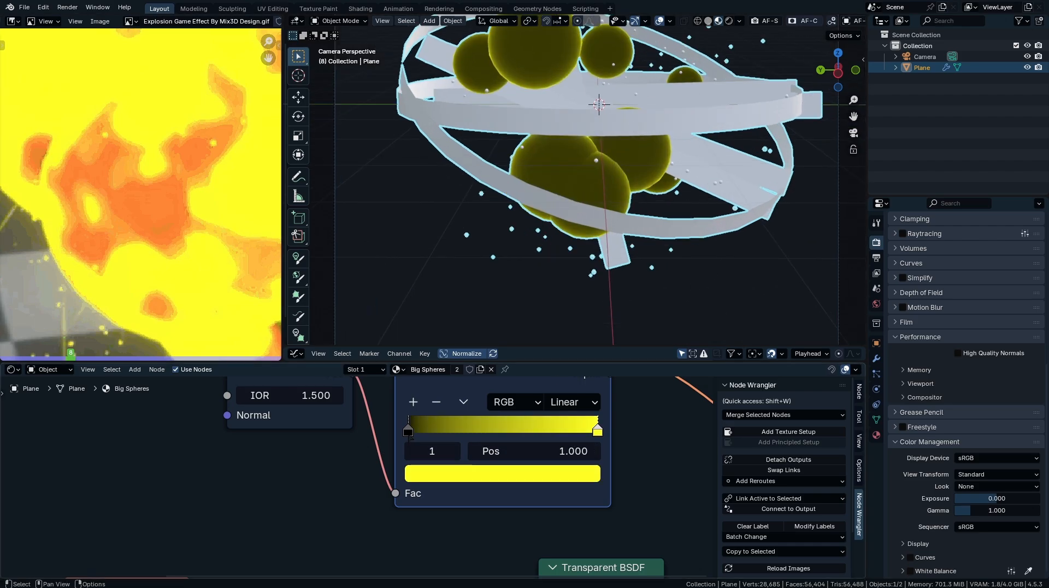
click(408, 432)
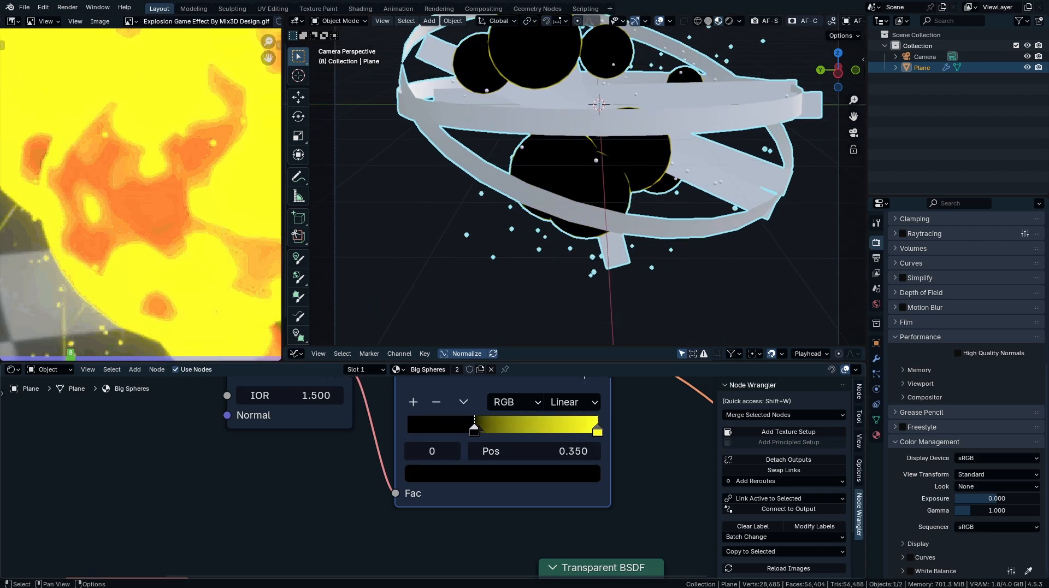
mouse_move(588, 429)
mouse_down()
mouse_move(471, 432)
mouse_move(516, 438)
mouse_up()
- Move the Transparent BSDF, Emission and Mix Shader nodes to a free spot near the Material Output
scroll(514, 438, down, 5)
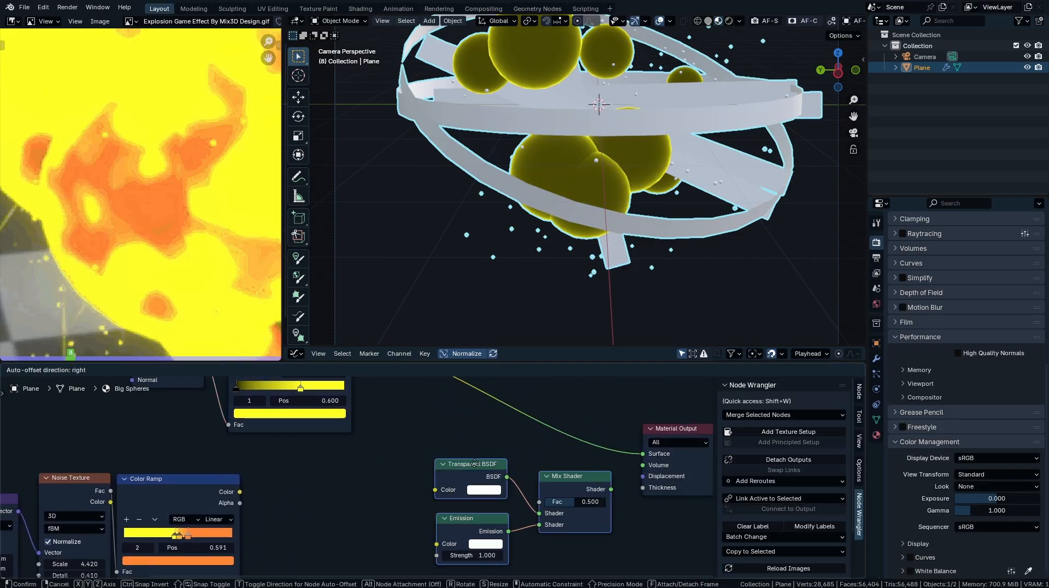
click(484, 464)
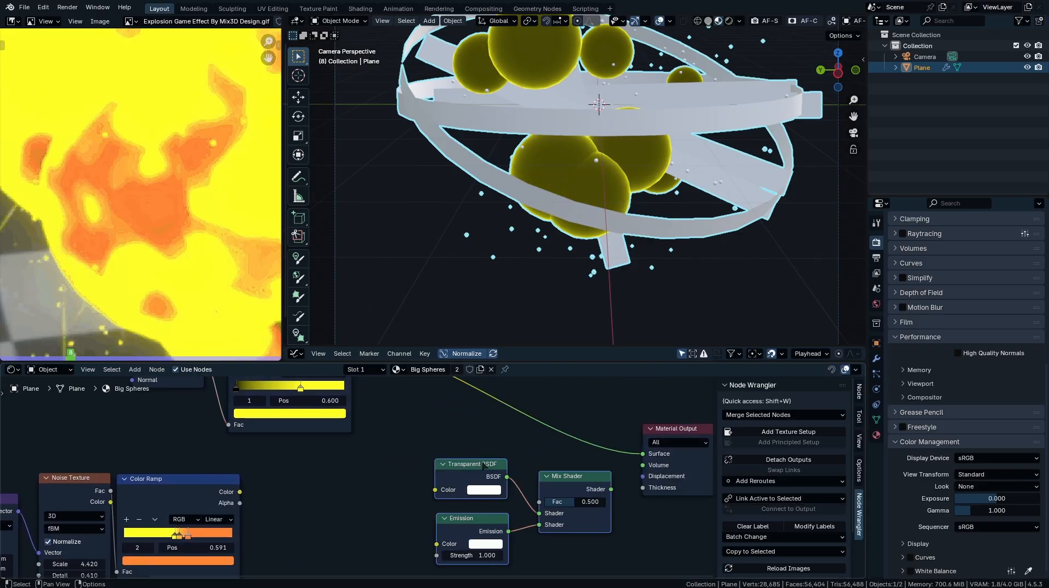
middle_drag(469, 536, 580, 418)
middle_drag(393, 438, 431, 403)
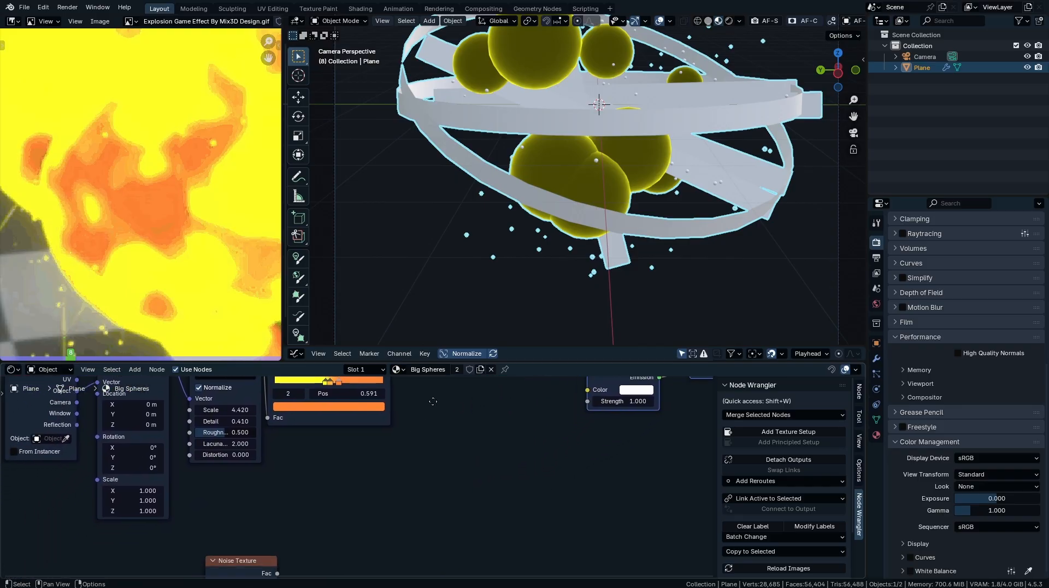
- Duplicate the yellow-orange Color Ramp and place the copy beside the second, unconnected Noise Texture
scroll(441, 464, down, 7)
click(332, 528)
drag(331, 526, 344, 520)
click(382, 393)
key(shift+d)
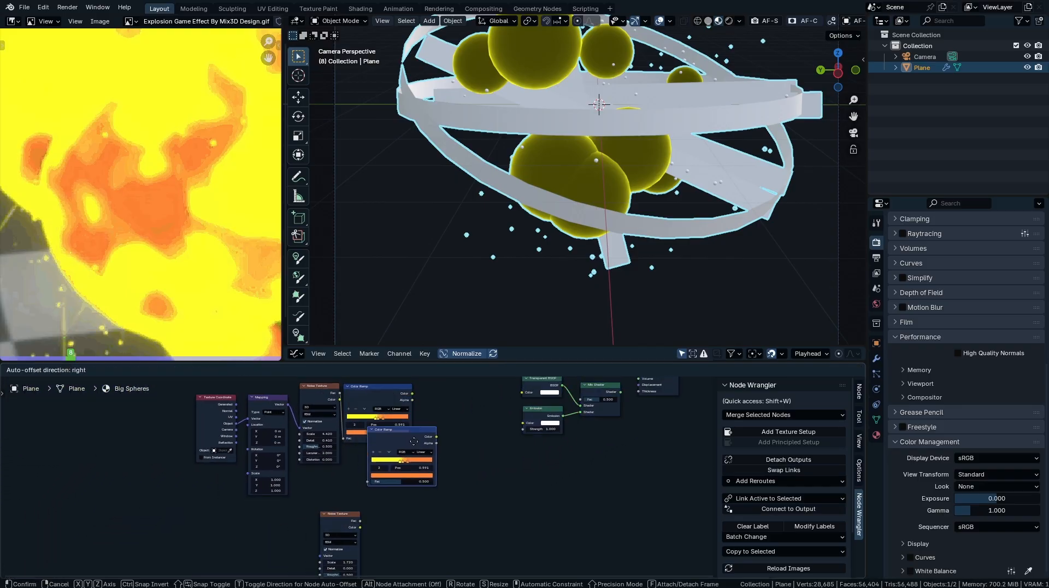
click(430, 523)
- Advance the animation to frame 16, where the reference explosion turns to dark smoke
drag(94, 358, 144, 357)
scroll(155, 229, down, 7)
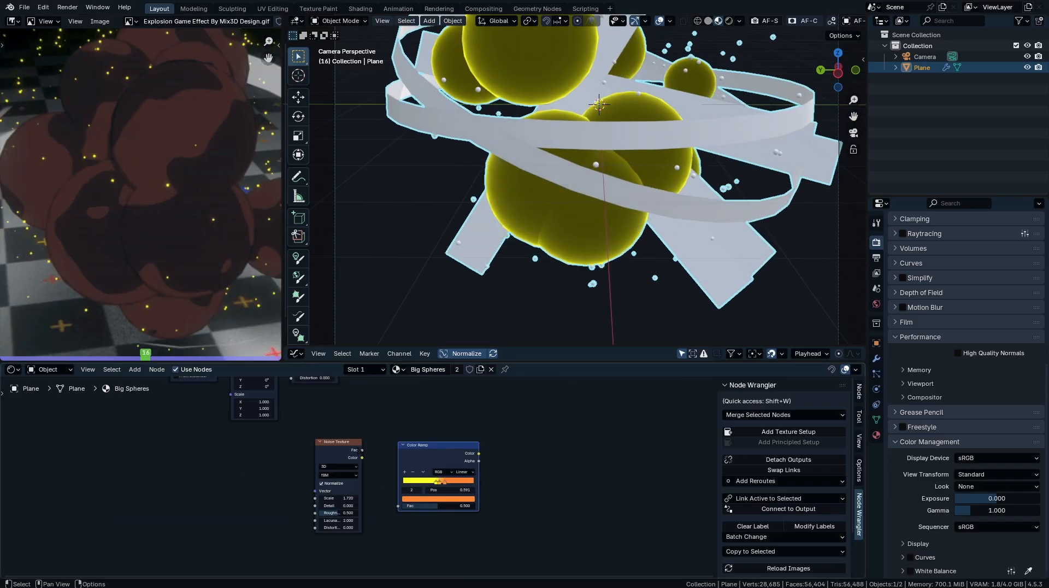
- Connect the second Noise Texture's Fac to the duplicated Color Ramp and add Texture Coordinate and Mapping nodes using Object coordinates
drag(362, 450, 399, 506)
key(ctrl+t)
scroll(238, 483, up, 2)
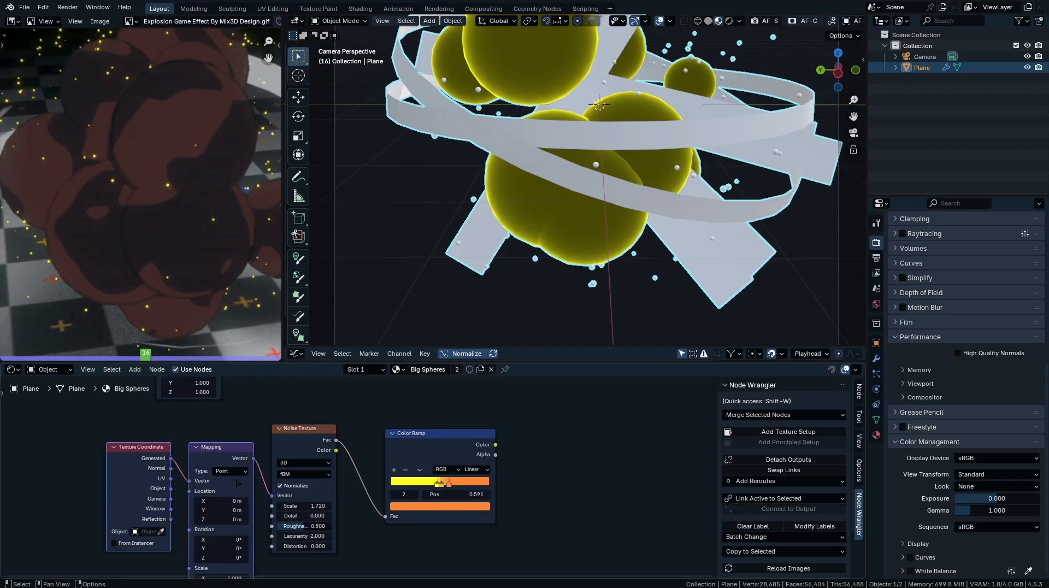
scroll(446, 503, up, 4)
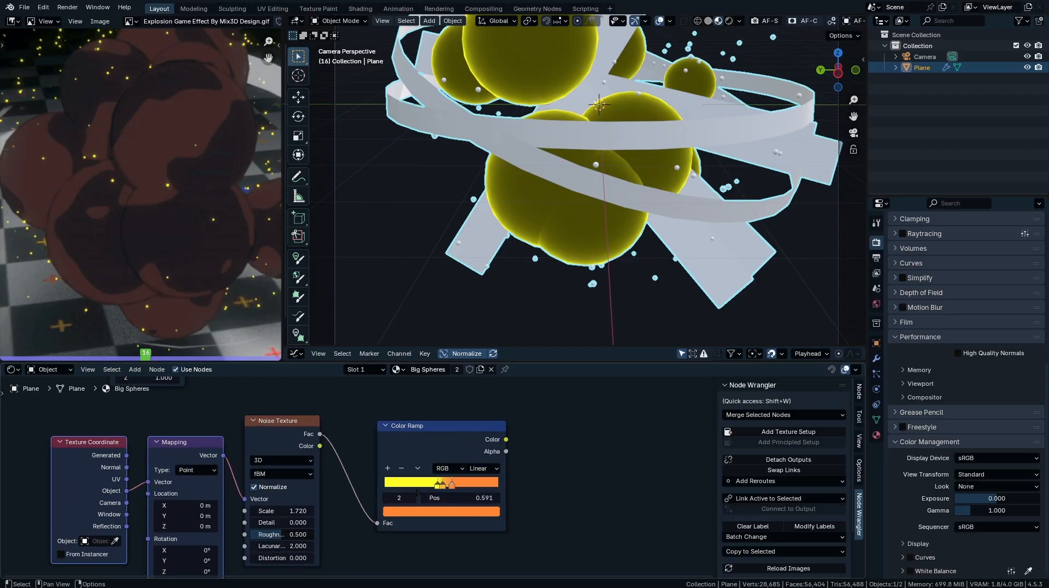
- Recolour the duplicated Color Ramp's yellow stop with the reddish brown sampled from the reference smoke
click(450, 506)
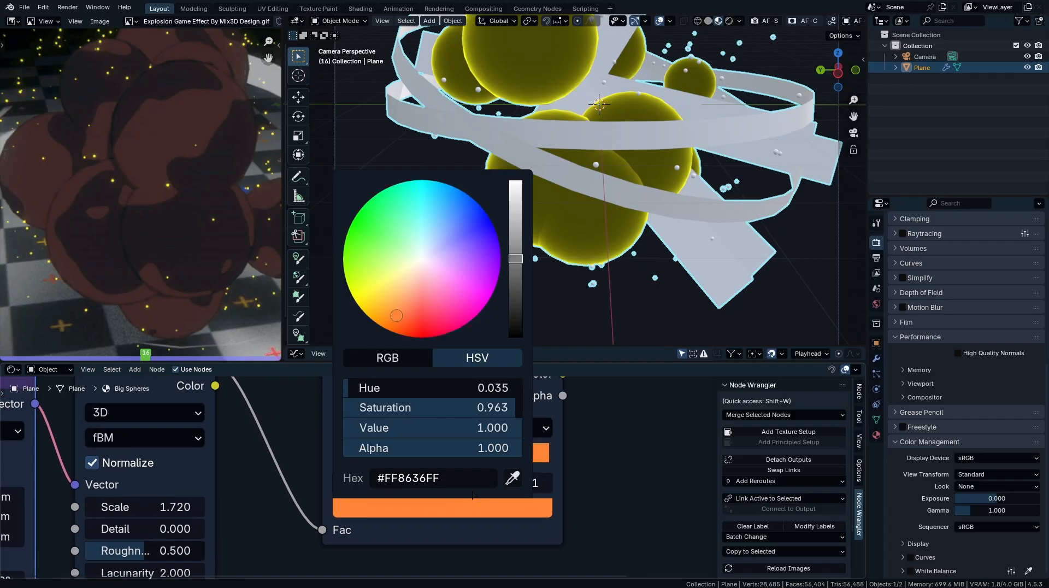
click(436, 458)
click(443, 508)
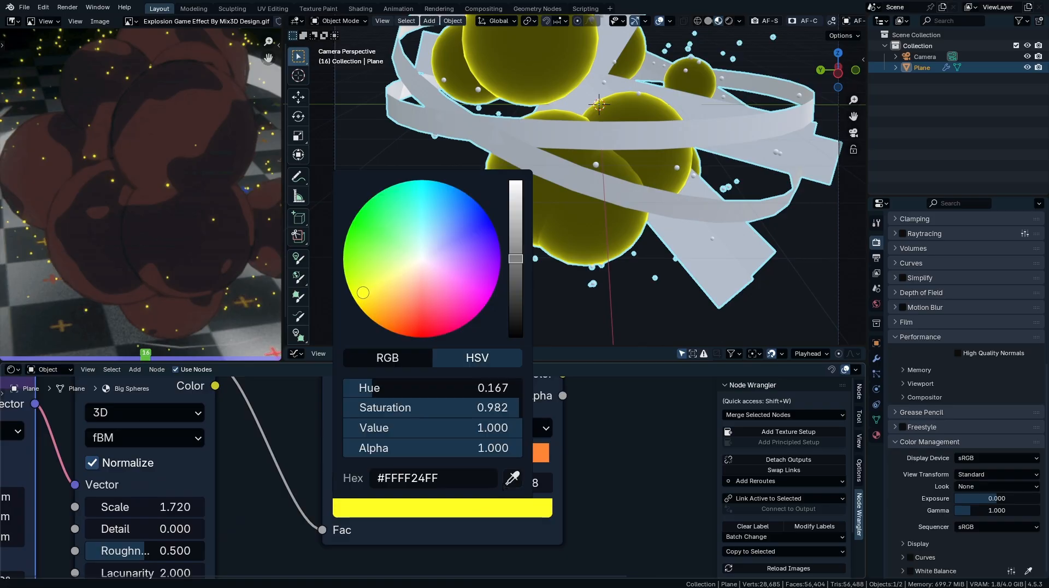
click(511, 476)
click(158, 271)
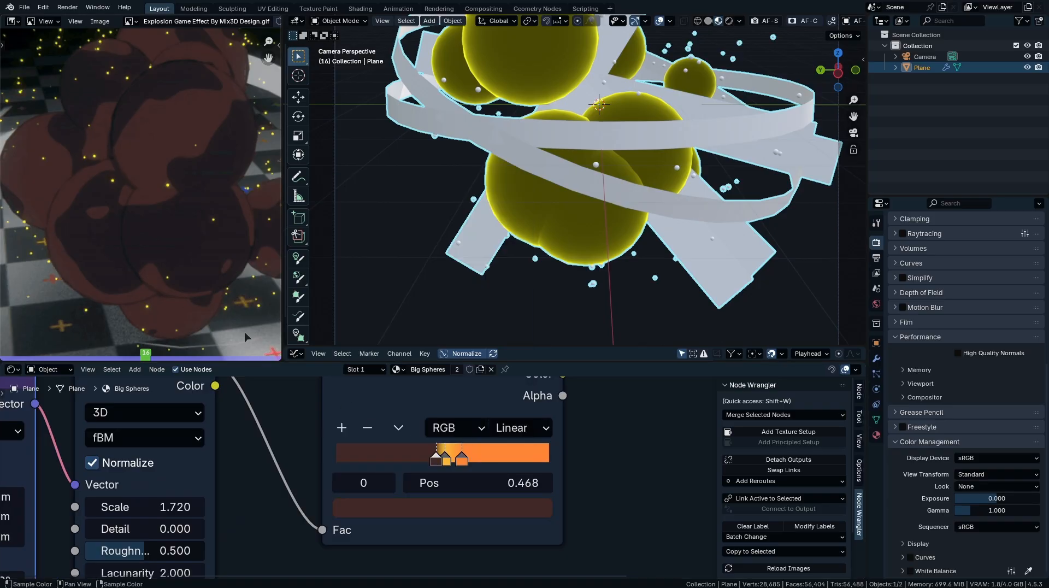
- Recolour the duplicated Color Ramp's dark orange stop with the near-black brown sampled from the reference smoke
click(462, 459)
click(480, 508)
click(512, 477)
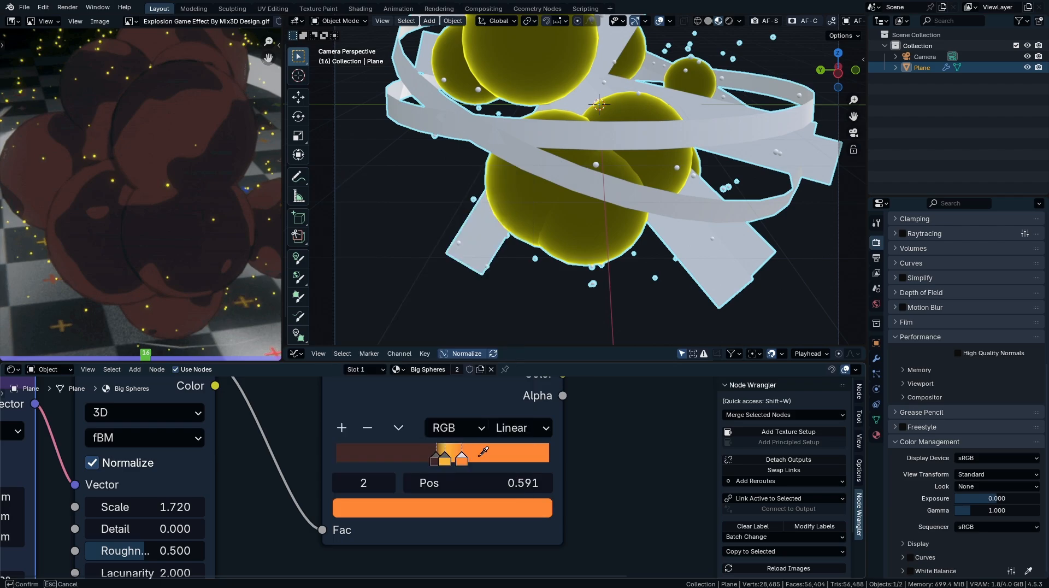
click(184, 229)
- Remove the duplicated Color Ramp's middle light orange stop and restore the second Noise Texture's Object-coordinate Mapping setup
click(445, 458)
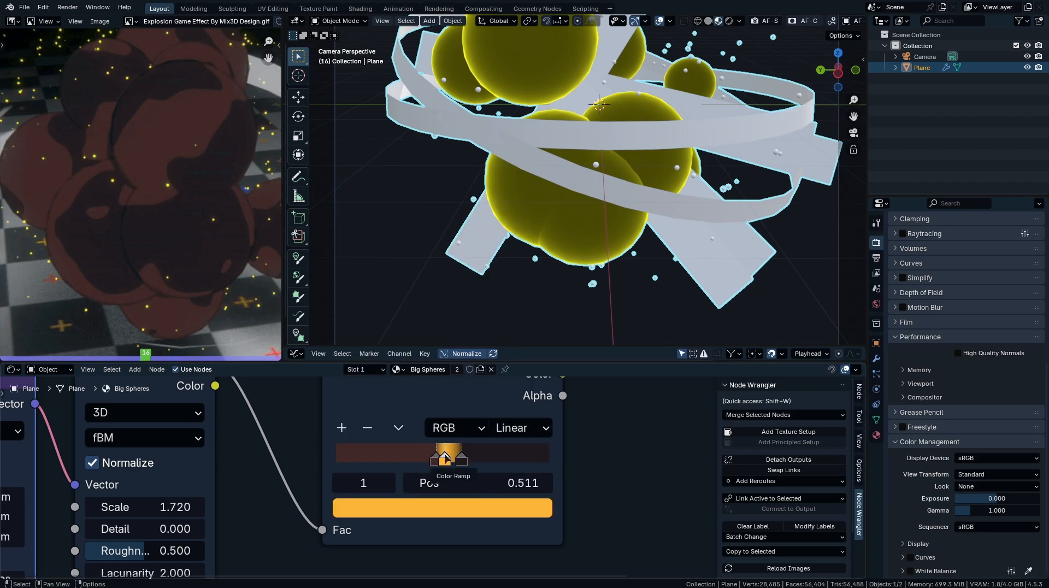
key(x)
scroll(447, 456, down, 5)
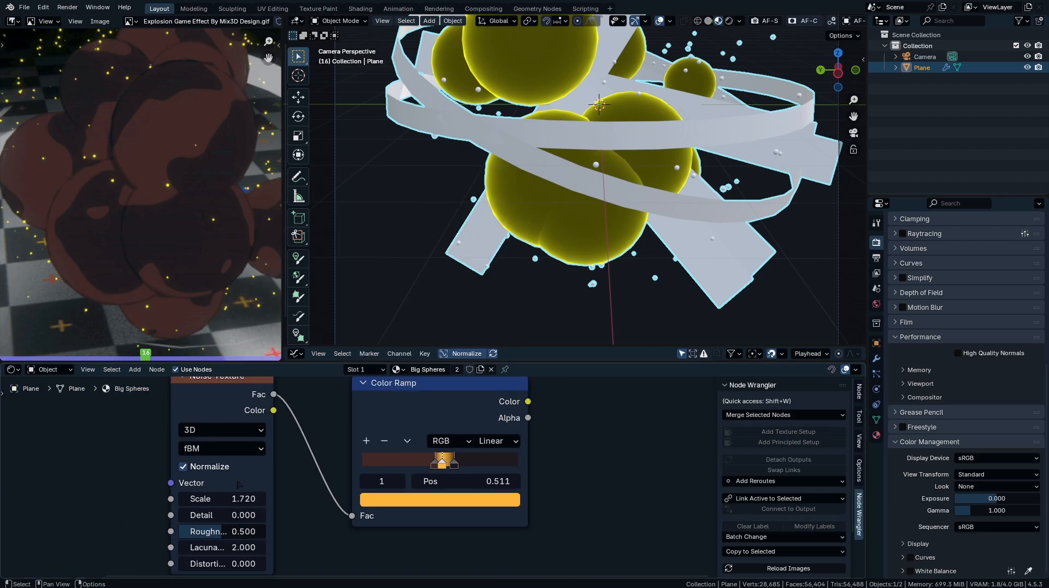
click(282, 484)
key(ctrl+t)
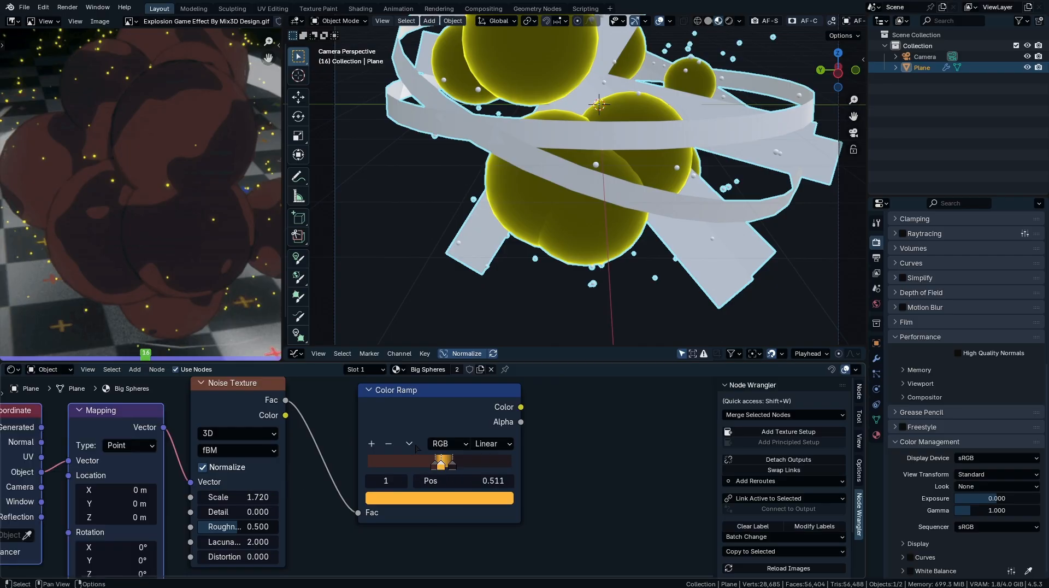
click(436, 464)
scroll(432, 473, up, 3)
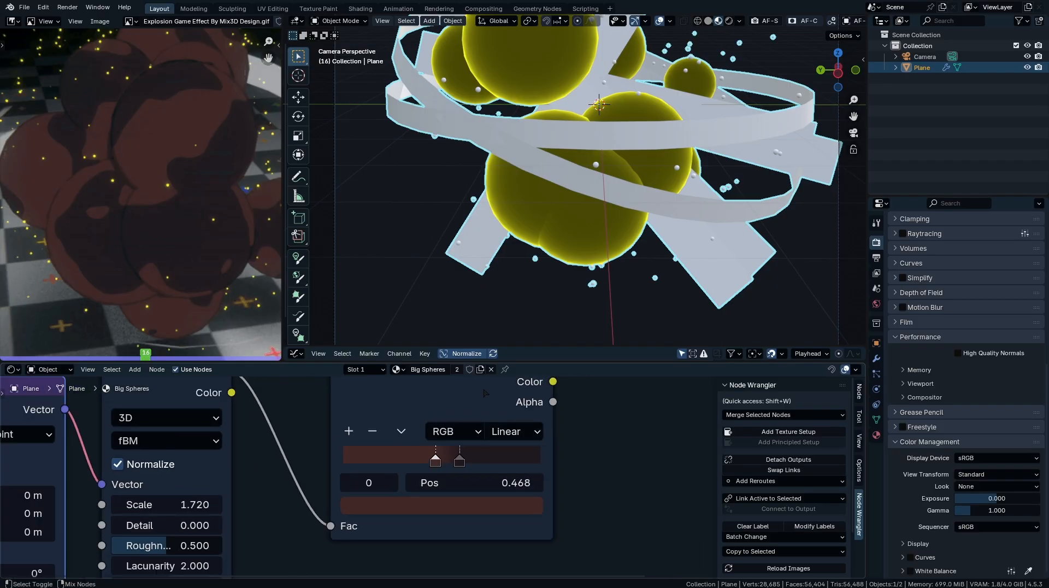
- Preview the brown smoke Color Ramp on the spheres and move its near-black stop to 0.455
ctrl+shift+click(485, 393)
middle_drag(507, 435, 509, 486)
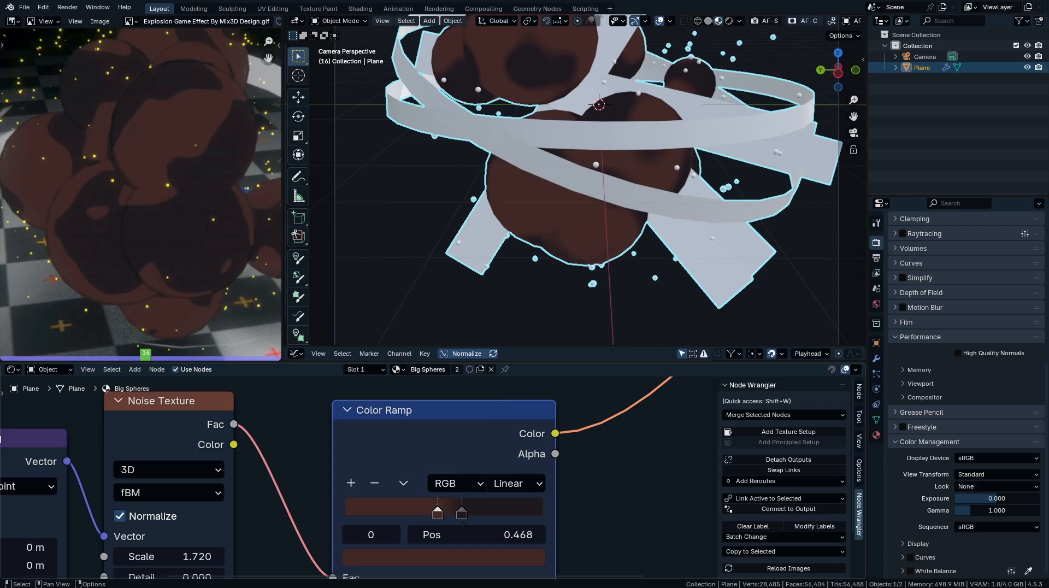
drag(462, 523, 424, 520)
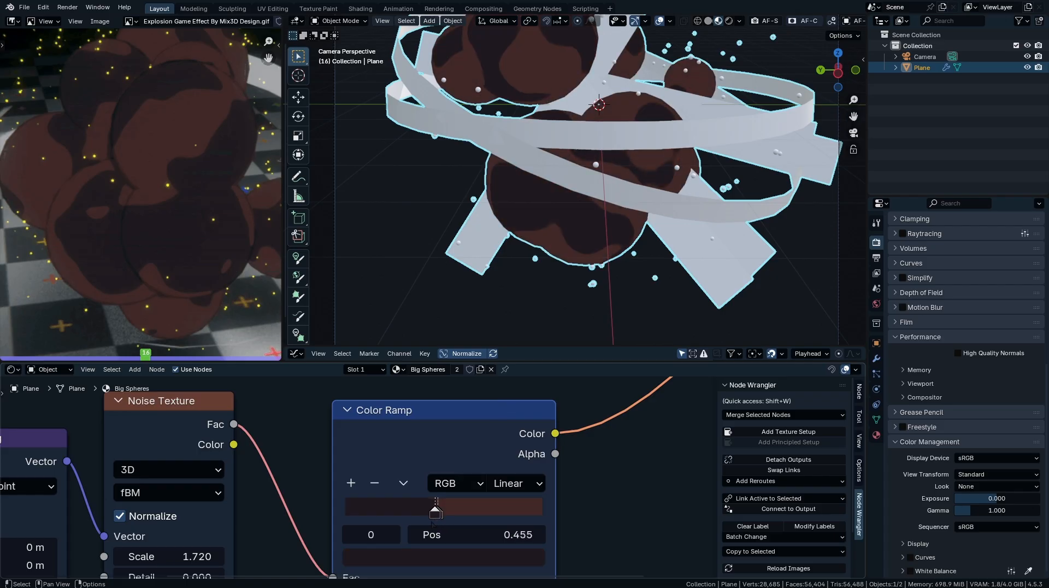
scroll(588, 250, down, 6)
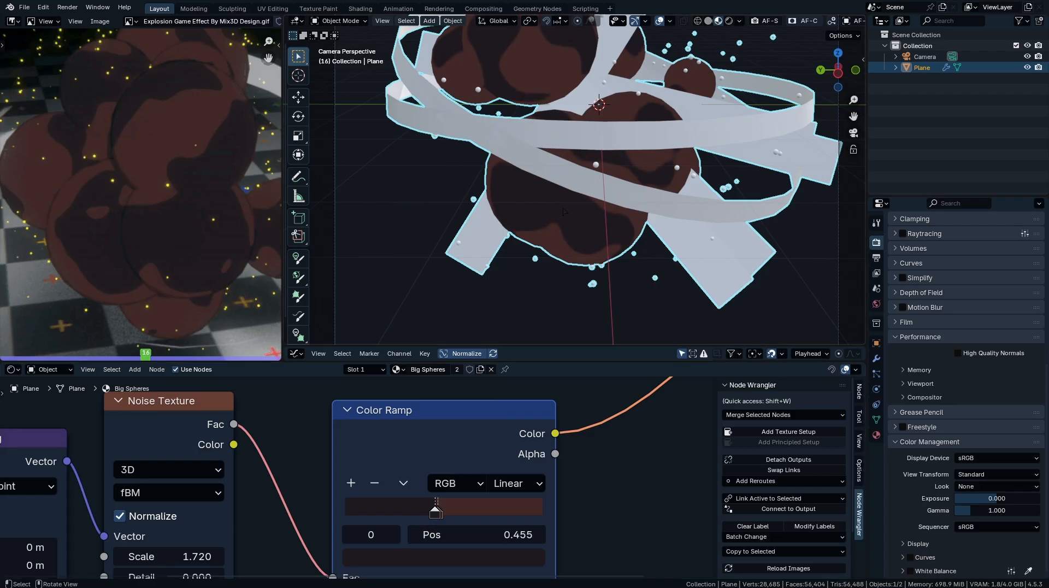
scroll(588, 251, up, 1)
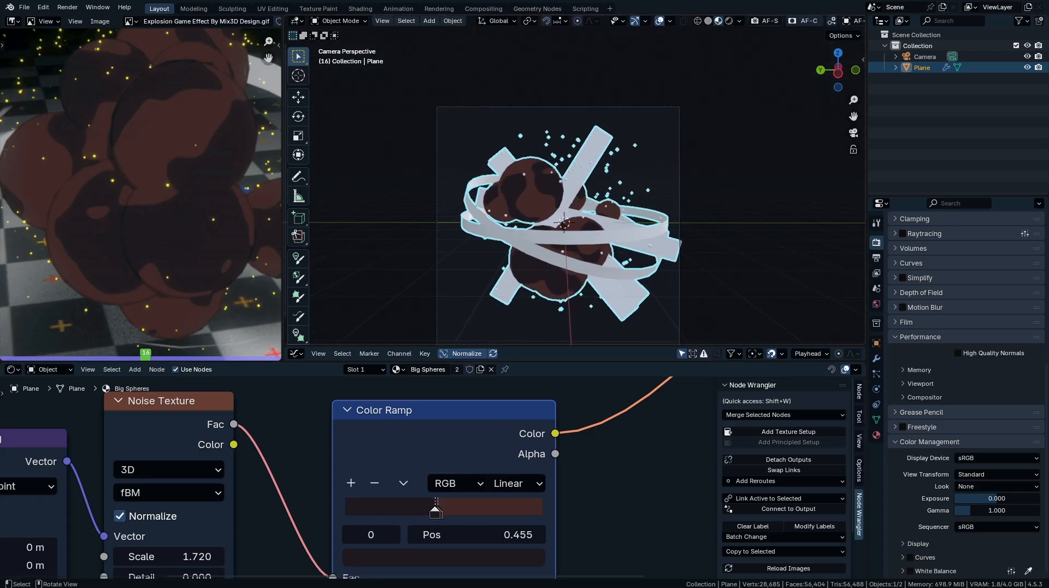
- Reposition the Transparent BSDF, Emission and Mix Shader nodes between the color ramps and the Material Output
middle_drag(181, 578, 224, 534)
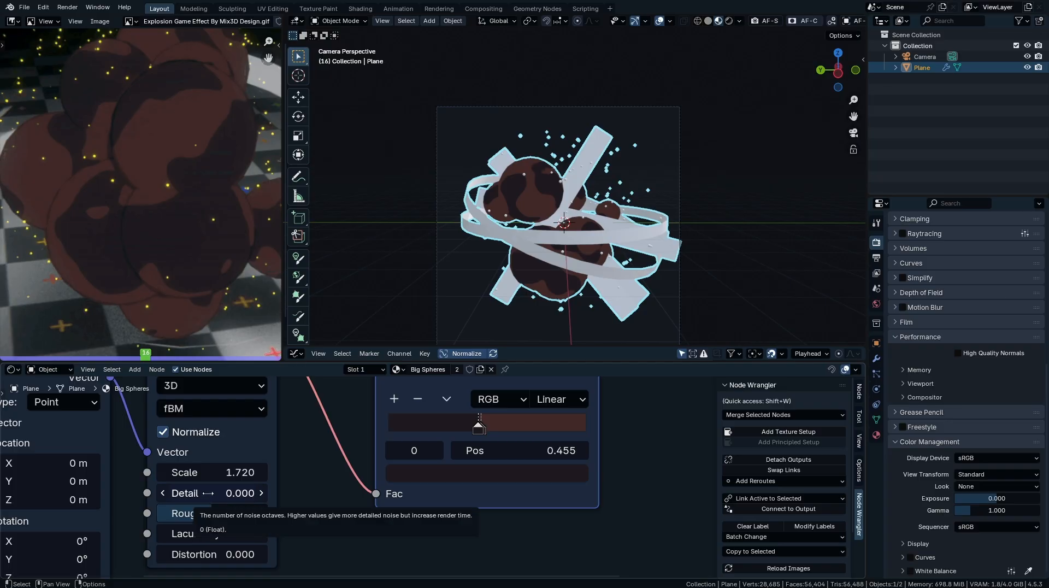
scroll(455, 480, down, 3)
middle_drag(515, 447, 308, 506)
scroll(435, 473, down, 4)
drag(437, 481, 553, 418)
key(g)
click(472, 395)
key(g)
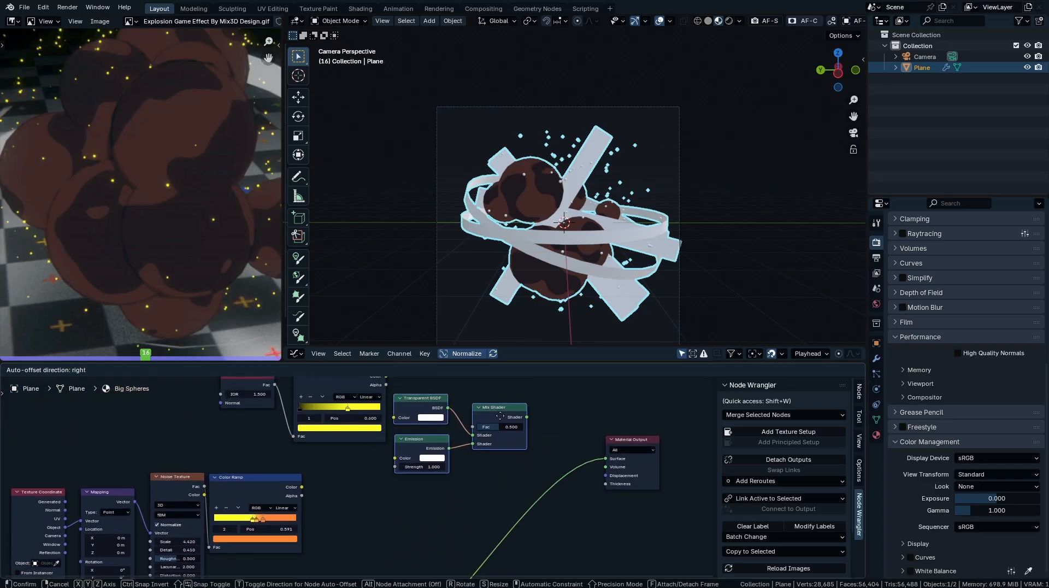
click(503, 447)
middle_drag(414, 396, 395, 379)
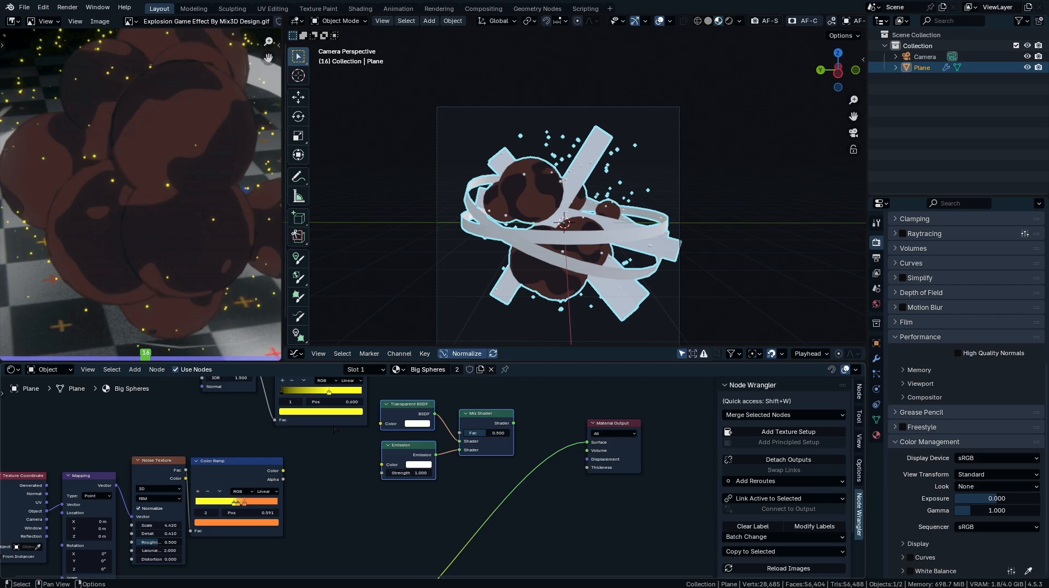
- Move the brown smoke Texture Coordinate, Mapping, Noise Texture and Color Ramp nodes below the shader nodes, clear of the orange fire branch
middle_drag(334, 427, 548, 378)
drag(527, 417, 247, 541)
middle_drag(468, 409, 303, 557)
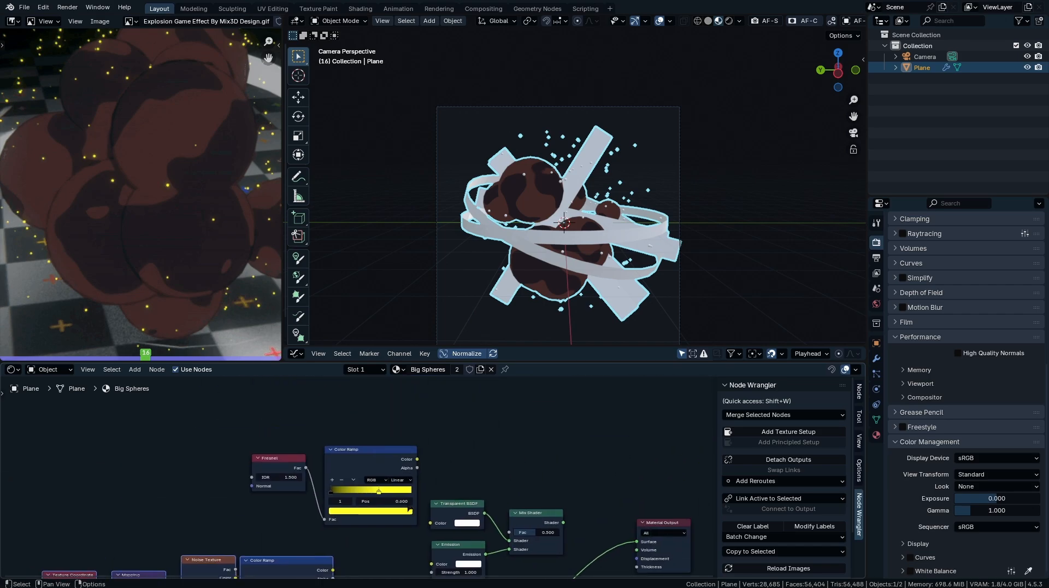
click(391, 465)
middle_drag(524, 486, 596, 454)
drag(579, 483, 128, 585)
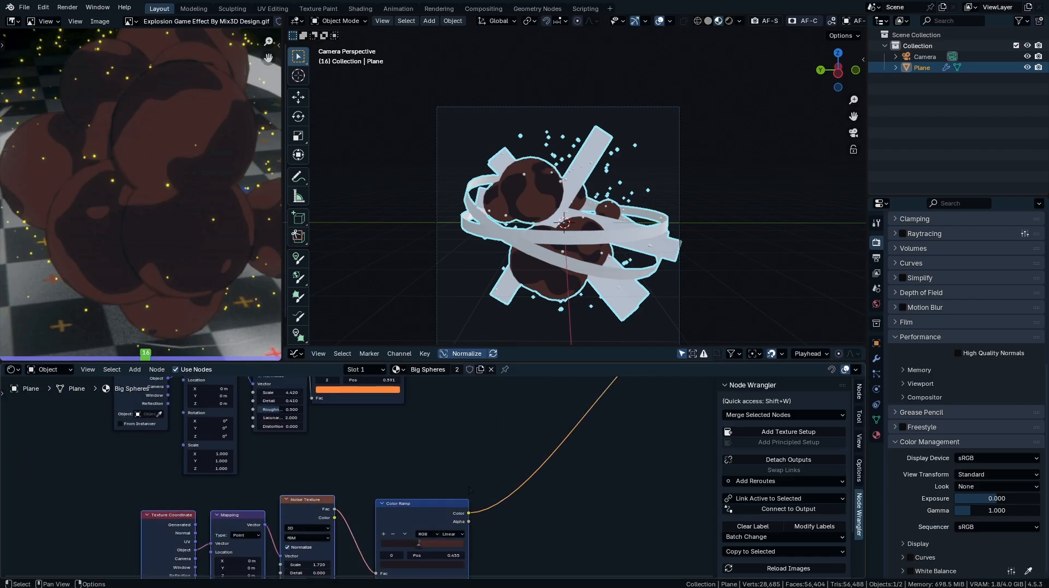
middle_drag(489, 476, 433, 477)
key(g)
click(577, 444)
middle_drag(577, 443, 518, 487)
click(526, 492)
drag(525, 487, 542, 508)
key(g)
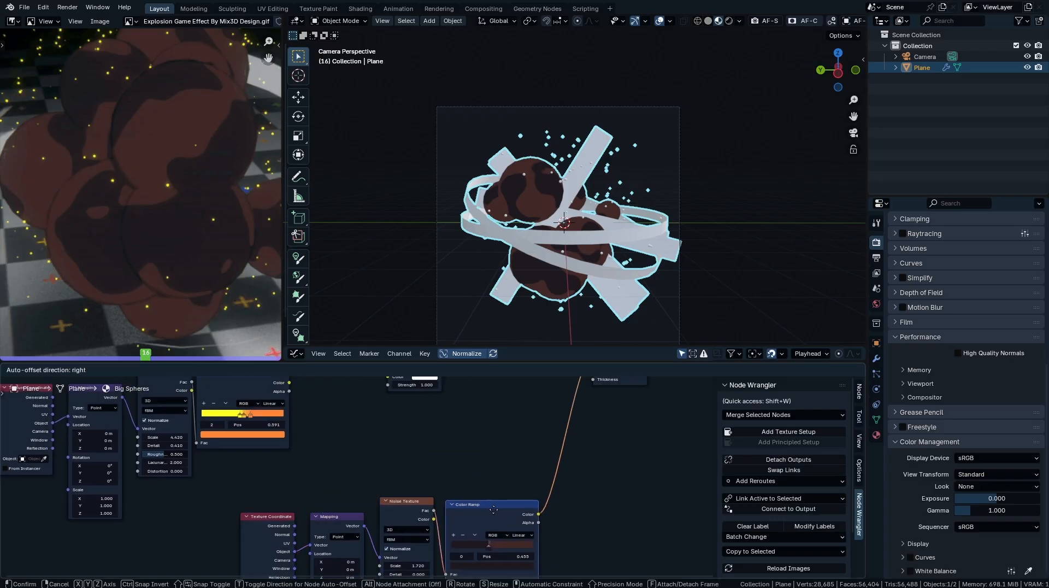
click(519, 460)
middle_drag(520, 461, 466, 511)
middle_drag(493, 422, 478, 465)
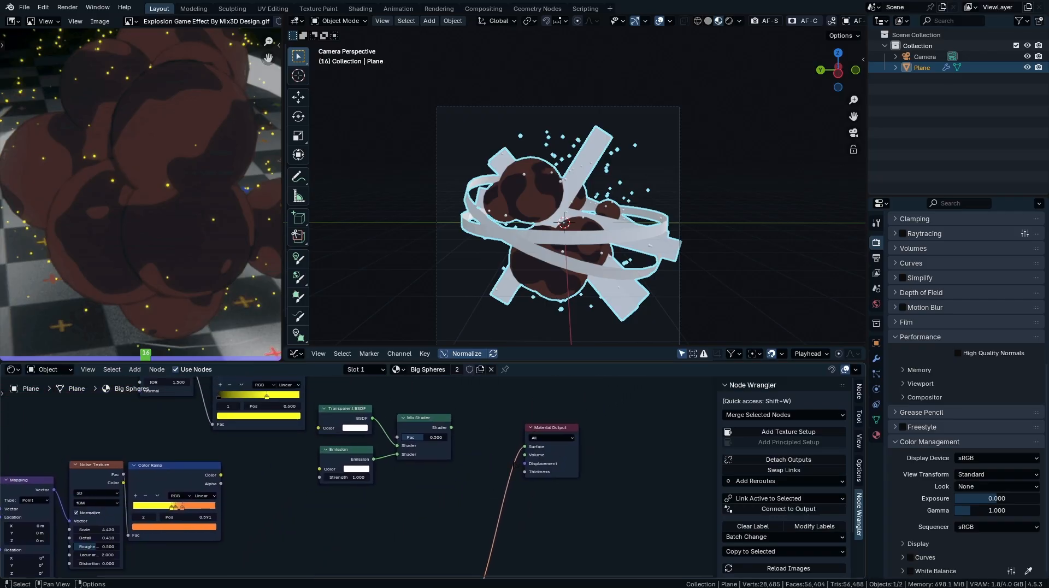
- Link the Fresnel Color Ramp to the Mix Shader's factor and connect the Mix Shader to the Material Output's surface
scroll(353, 404, up, 4)
middle_drag(353, 404, 388, 483)
drag(324, 431, 502, 515)
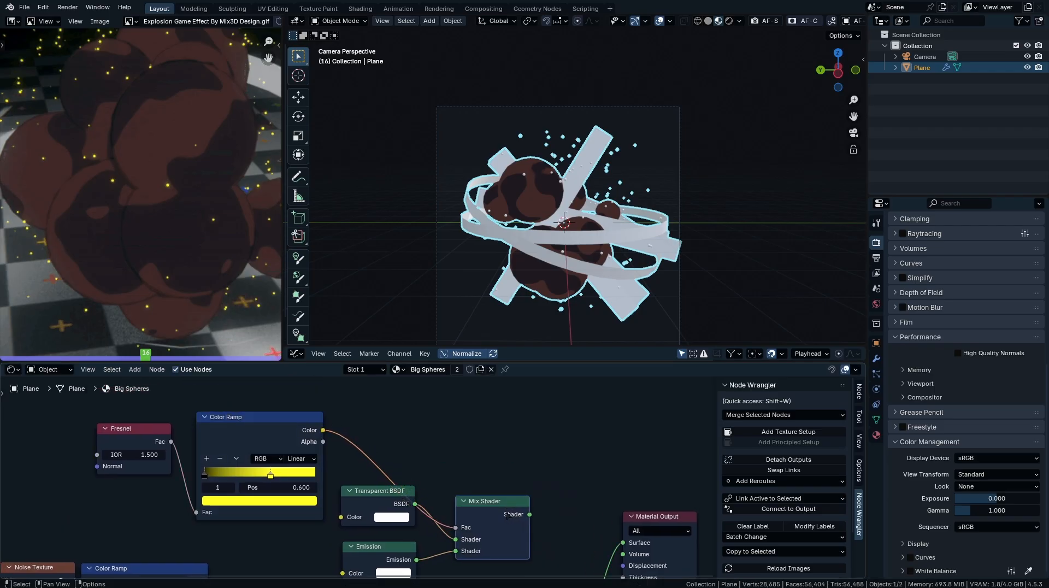
scroll(596, 206, up, 5)
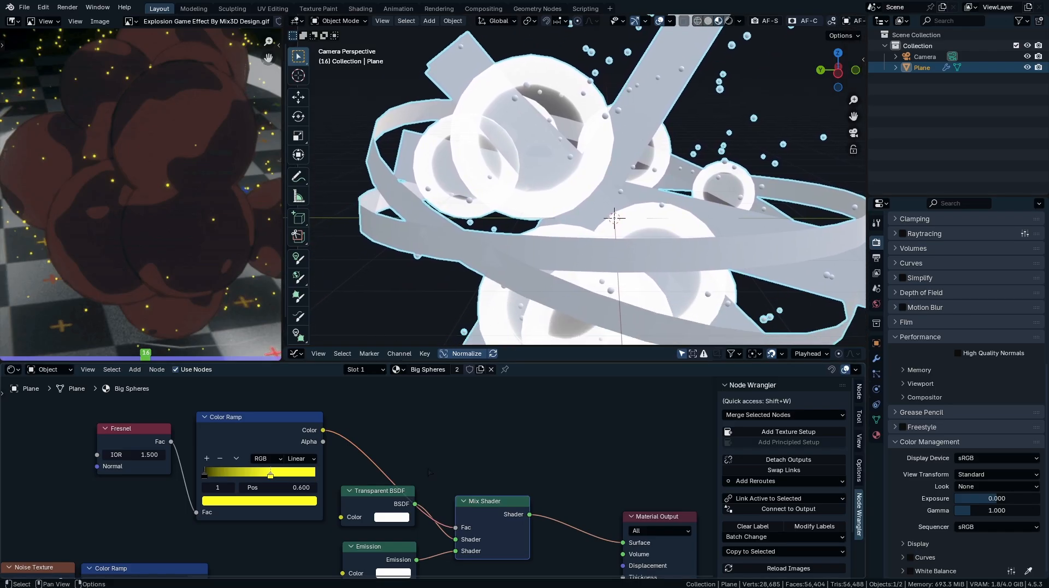
middle_drag(398, 438, 475, 446)
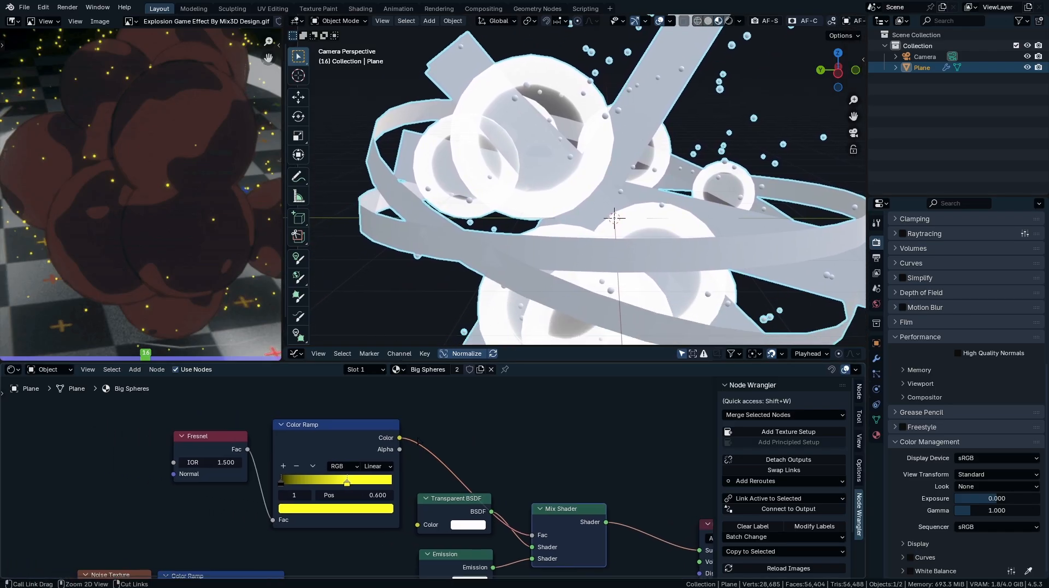
middle_drag(492, 486, 350, 446)
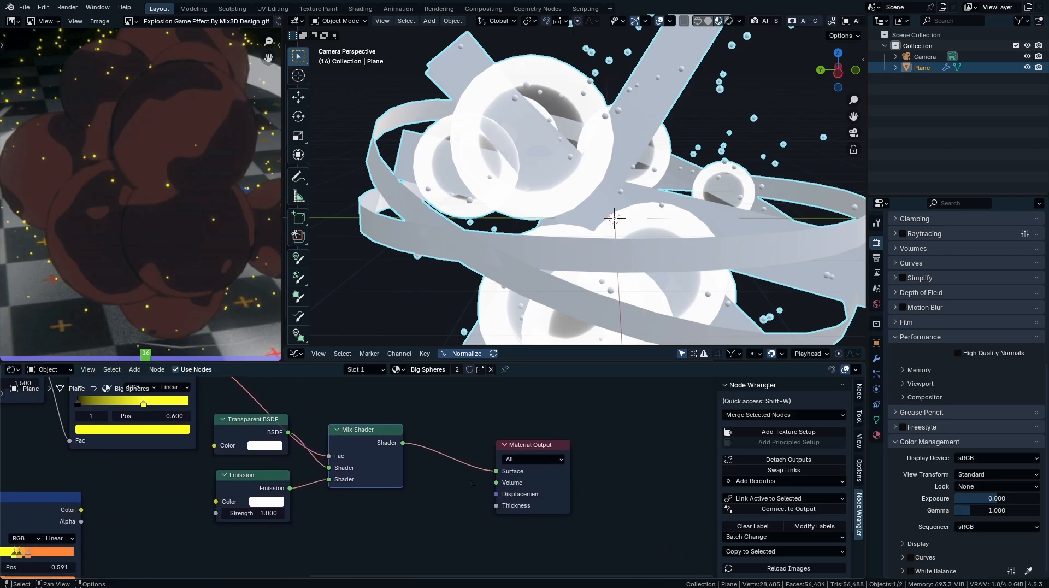
drag(524, 502, 609, 507)
scroll(433, 477, down, 5)
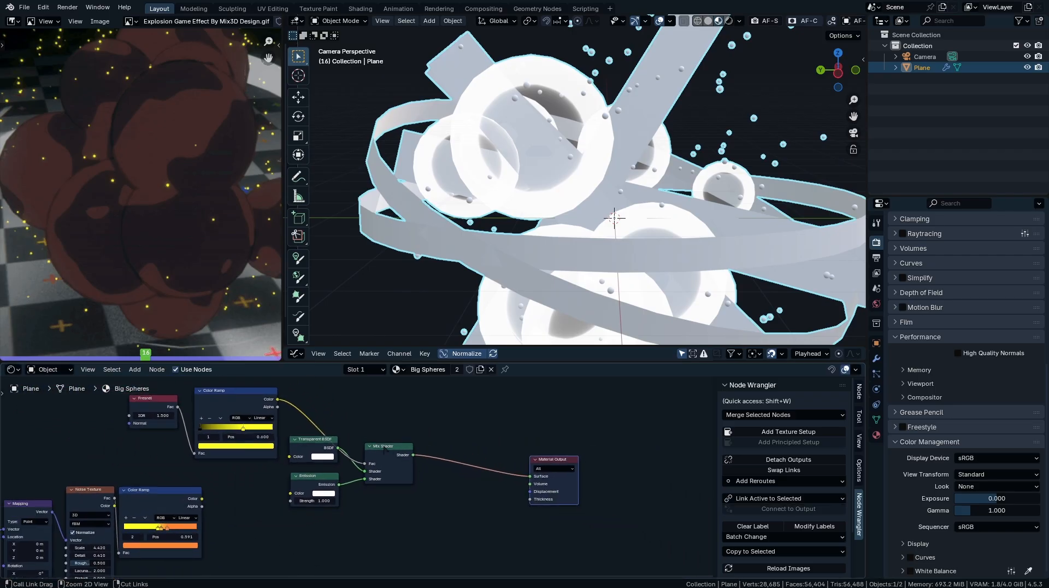
- Cut the Fresnel Color Ramp's link to the Mix Shader and feed the brown Color Ramp into the Emission color
ctrl+right_drag(289, 429, 287, 431)
mouse_move(436, 575)
middle_down()
mouse_move(473, 460)
mouse_move(481, 545)
mouse_move(488, 539)
middle_up()
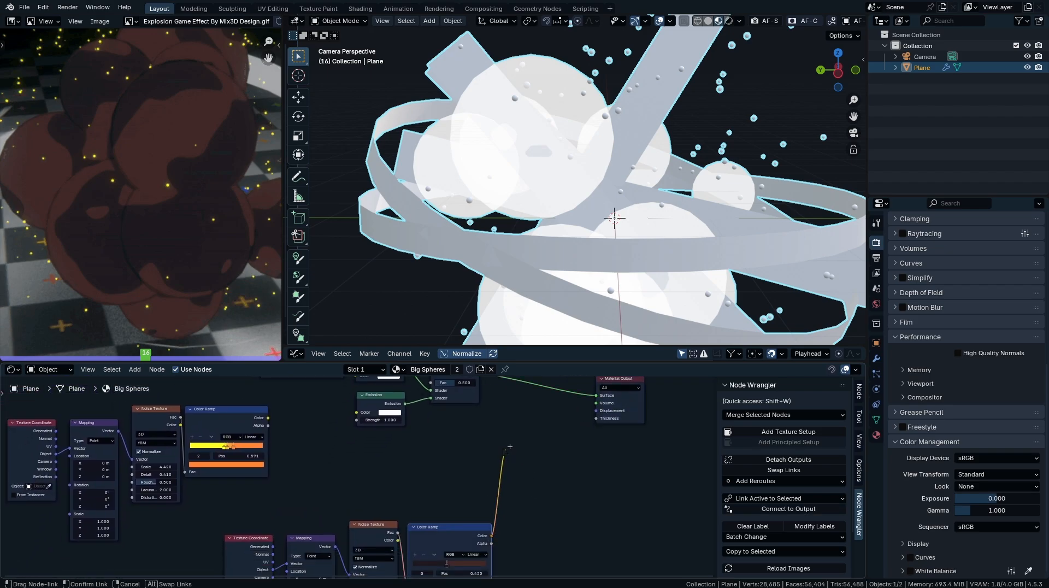
drag(377, 405, 361, 412)
middle_drag(361, 412, 376, 487)
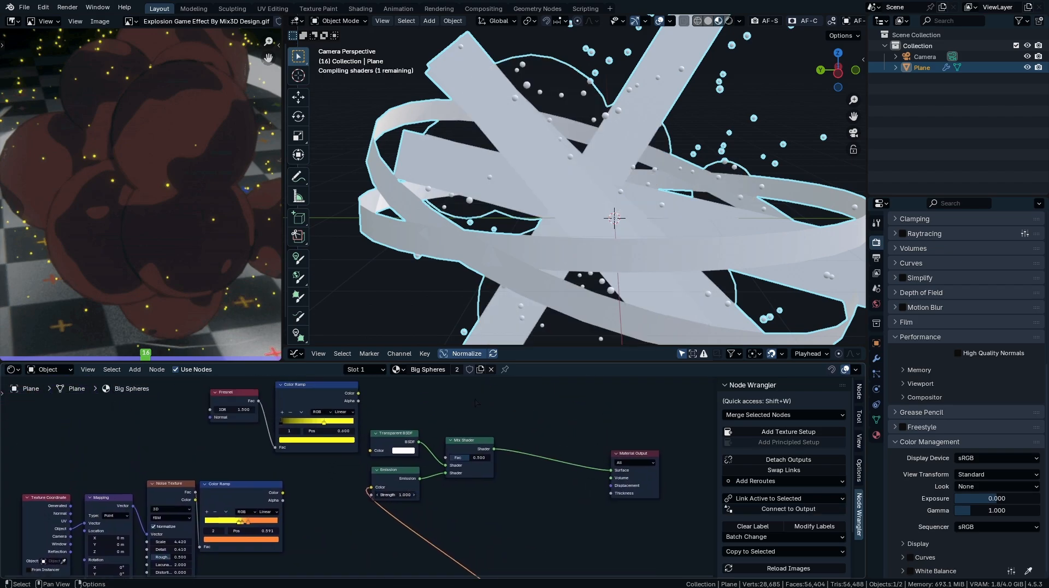
- Set the Mix Shader's factor to 1.000 and move the Material Output farther away from it
scroll(382, 405, up, 3)
drag(497, 476, 501, 471)
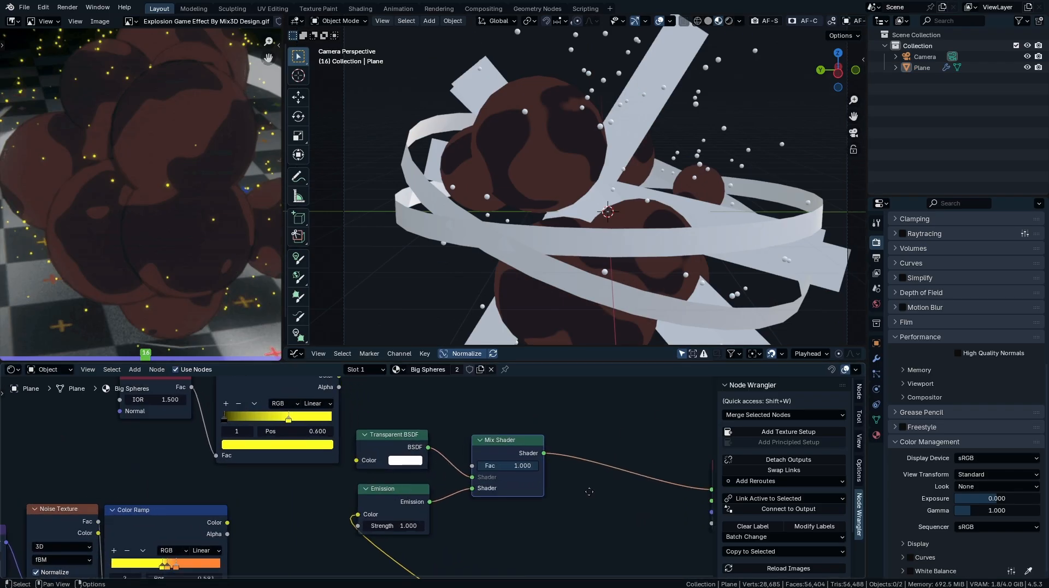
drag(521, 488, 576, 476)
- Duplicate the orange fire Texture Coordinate, Mapping, Noise Texture and Color Ramp nodes and place the copies beside the brown smoke branch
scroll(451, 452, down, 6)
middle_drag(451, 452, 618, 438)
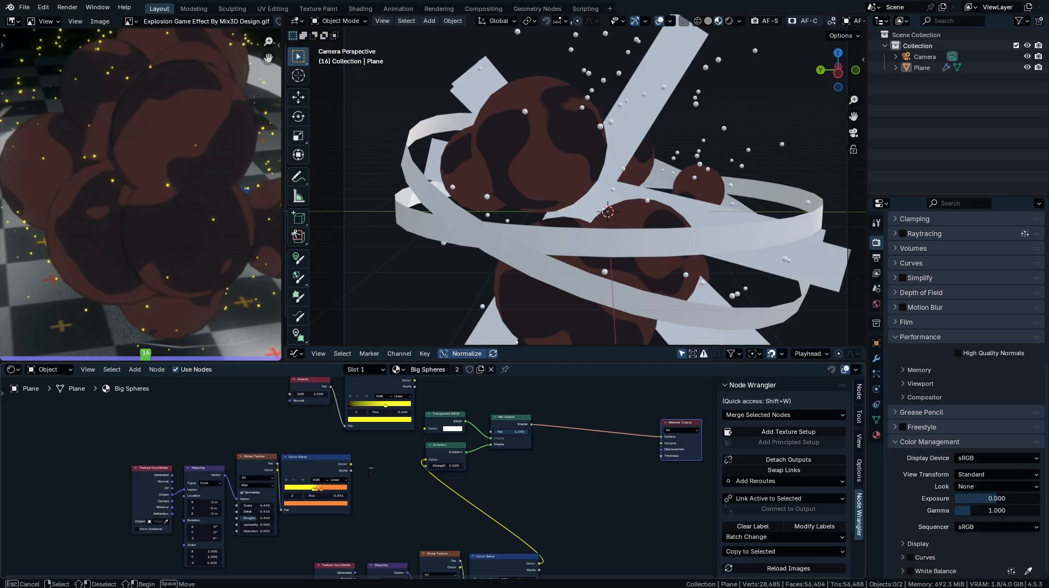
drag(376, 469, 119, 509)
middle_drag(356, 491, 201, 477)
scroll(202, 477, up, 1)
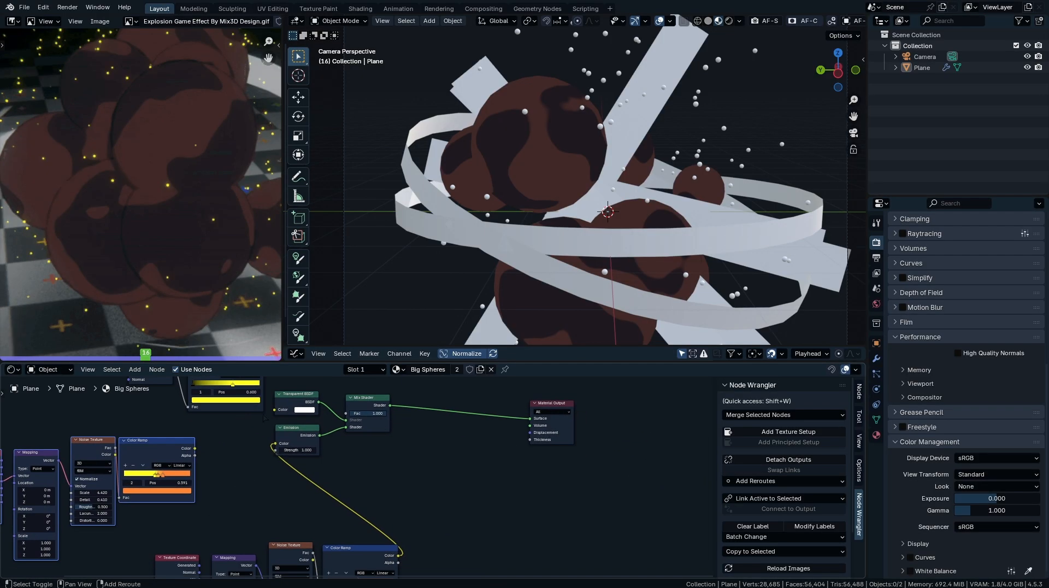
key(shift+d)
click(658, 523)
- Insert a duplicate Mix Shader before the Material Output and link the duplicated fire Color Ramp to its second shader input
middle_drag(350, 411, 316, 449)
click(335, 442)
key(shift+d)
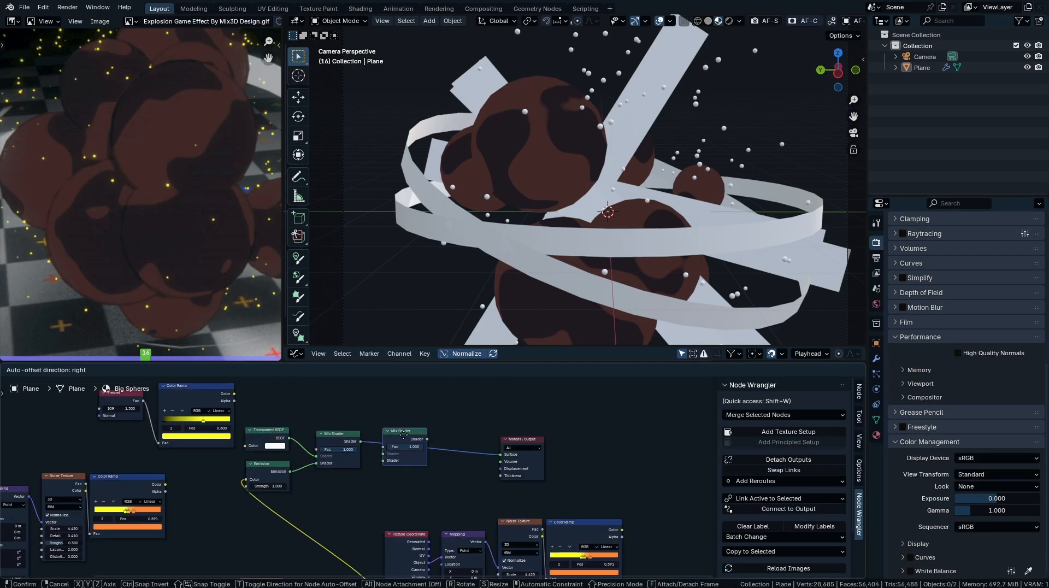
click(421, 439)
drag(622, 529, 432, 449)
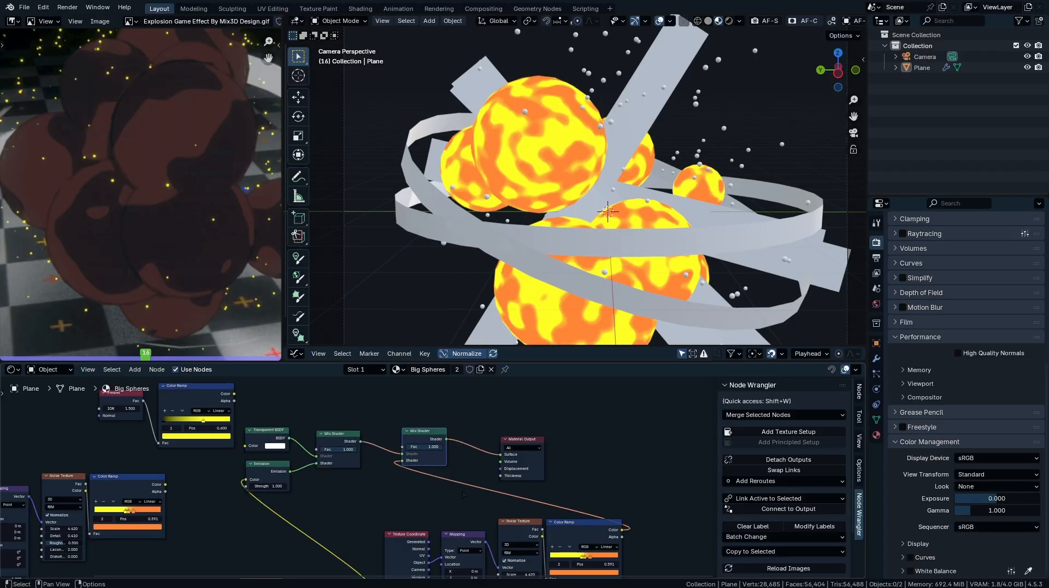
- Switch the duplicated fire Noise Texture to 4D and test its W value
middle_drag(463, 495, 464, 388)
scroll(524, 467, up, 3)
click(535, 413)
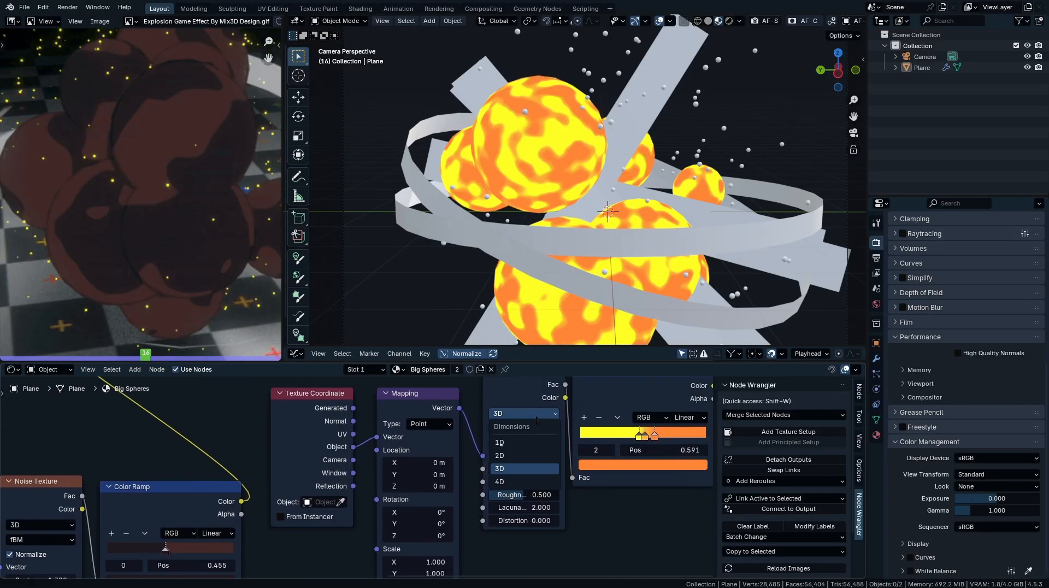
click(526, 482)
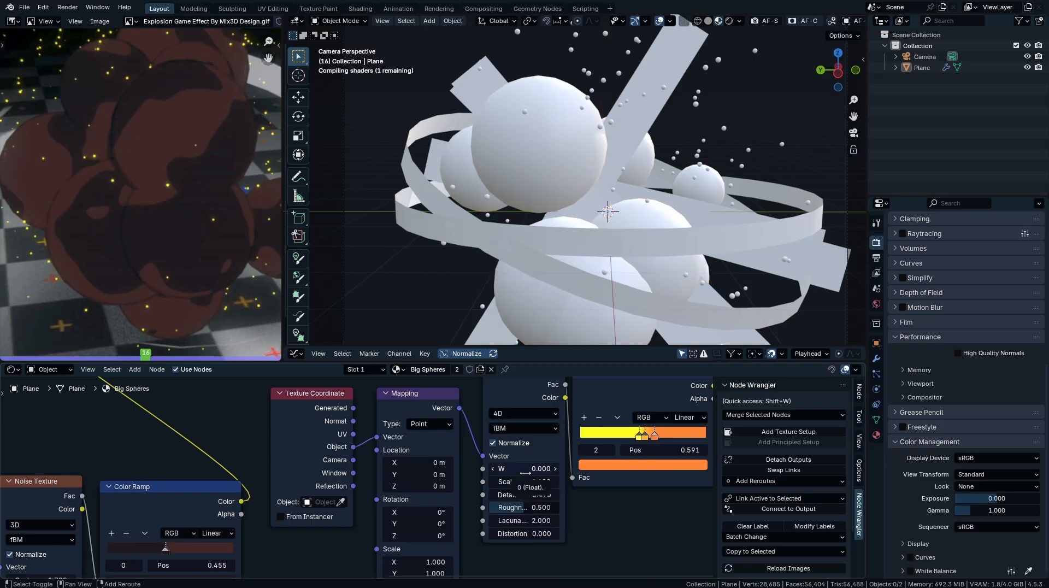
drag(536, 469, 523, 473)
- Move the Material Output farther from the second Mix Shader to make room for more nodes
middle_drag(525, 472, 535, 522)
scroll(464, 484, down, 10)
middle_drag(448, 474, 424, 547)
drag(423, 490, 625, 472)
middle_drag(568, 498, 570, 468)
drag(563, 467, 381, 524)
scroll(431, 475, up, 7)
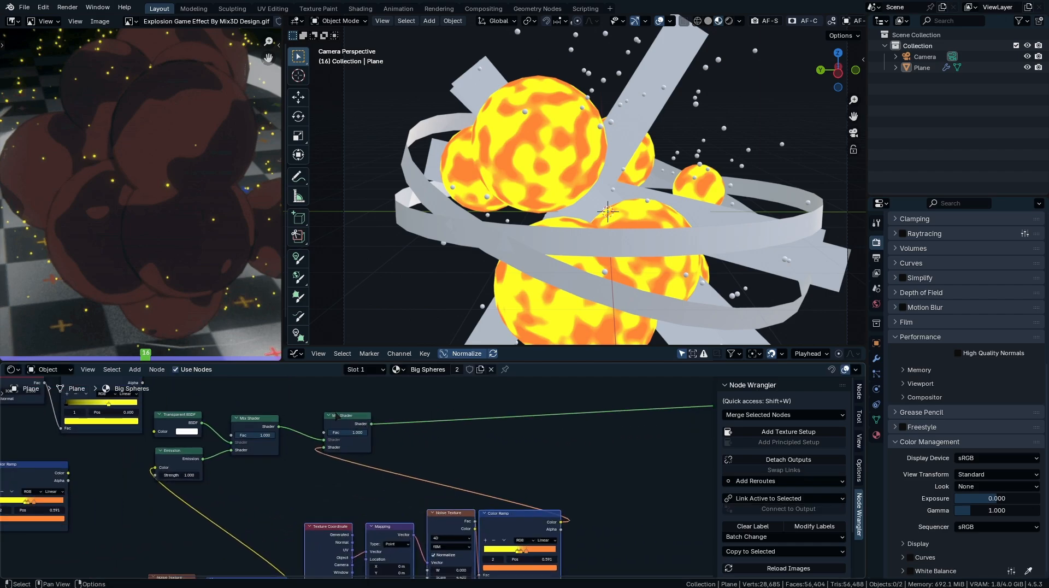
- Insert a third Mix Shader before the Material Output and link the Fresnel Color Ramp to its second shader input
click(424, 464)
shift+click(349, 421)
key(shift+d)
click(434, 412)
middle_drag(178, 392, 305, 460)
scroll(305, 460, down, 3)
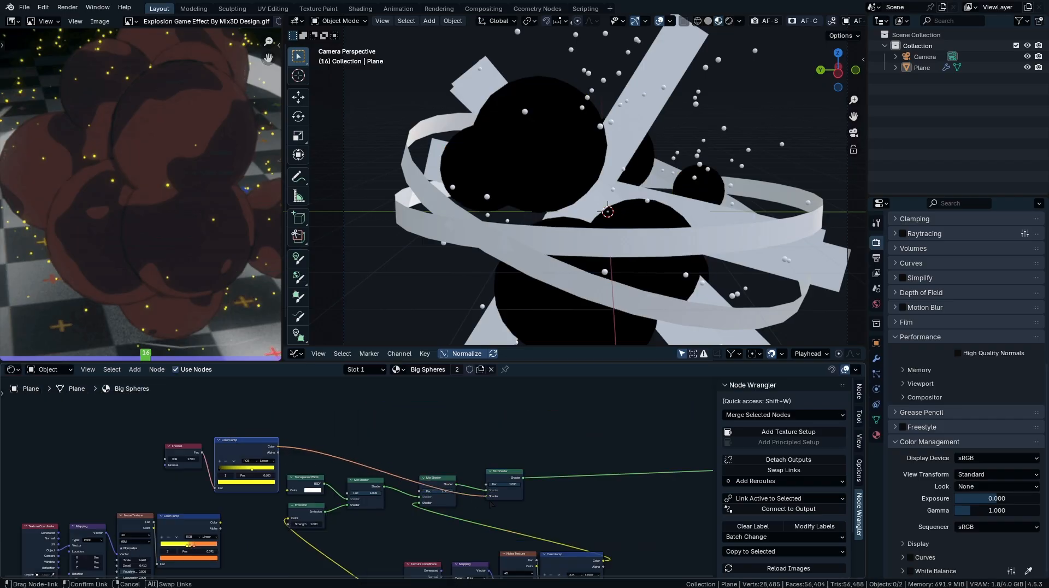
drag(490, 502, 491, 502)
scroll(539, 506, up, 3)
middle_drag(572, 506, 444, 462)
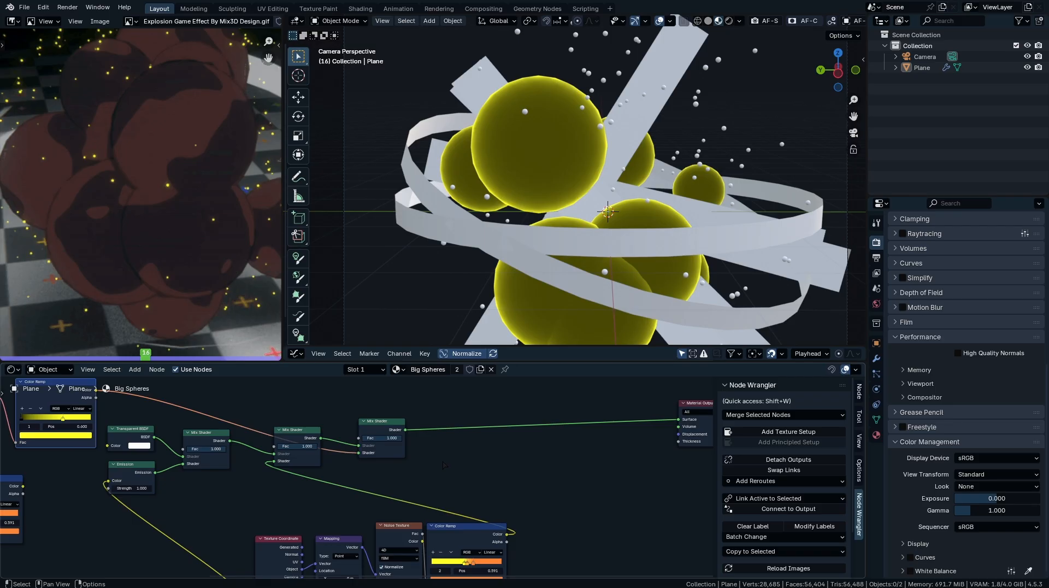
- Test the blends by setting the second Mix Shader's factor to 0.000 and the third's to 0.358
scroll(443, 465, up, 1)
drag(432, 458, 421, 458)
middle_drag(438, 454, 474, 402)
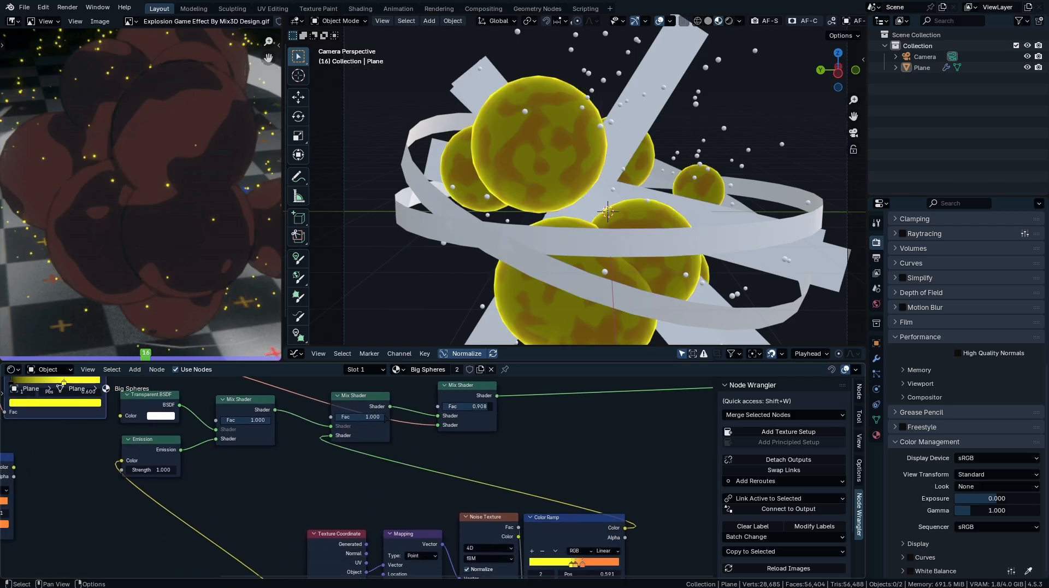
drag(381, 418, 331, 418)
drag(481, 406, 461, 415)
key(Escape)
scroll(479, 421, down, 1)
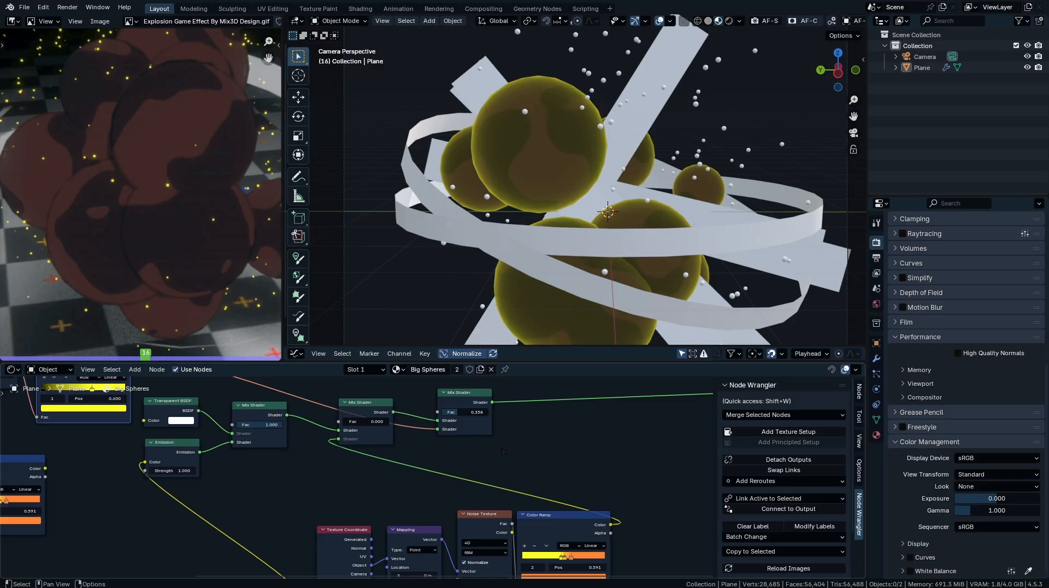
- Maximize the node editor and duplicate the Transparent BSDF, Emission and first Mix Shader into free space above the network
ctrl+middle_drag(503, 451, 522, 479)
key(ctrl+space)
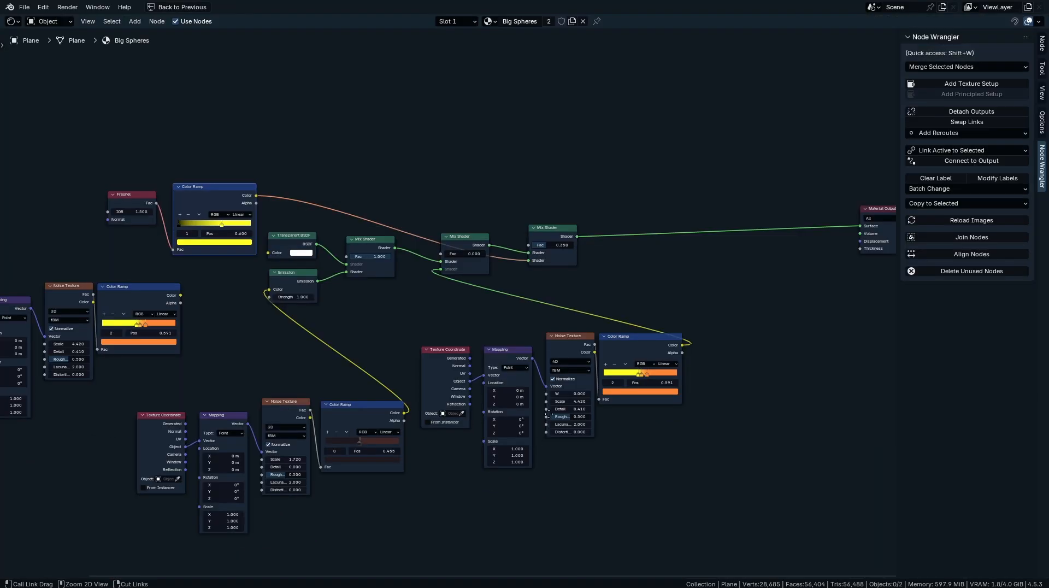
ctrl+middle_drag(549, 415, 552, 449)
drag(650, 188, 466, 458)
middle_drag(488, 318, 523, 365)
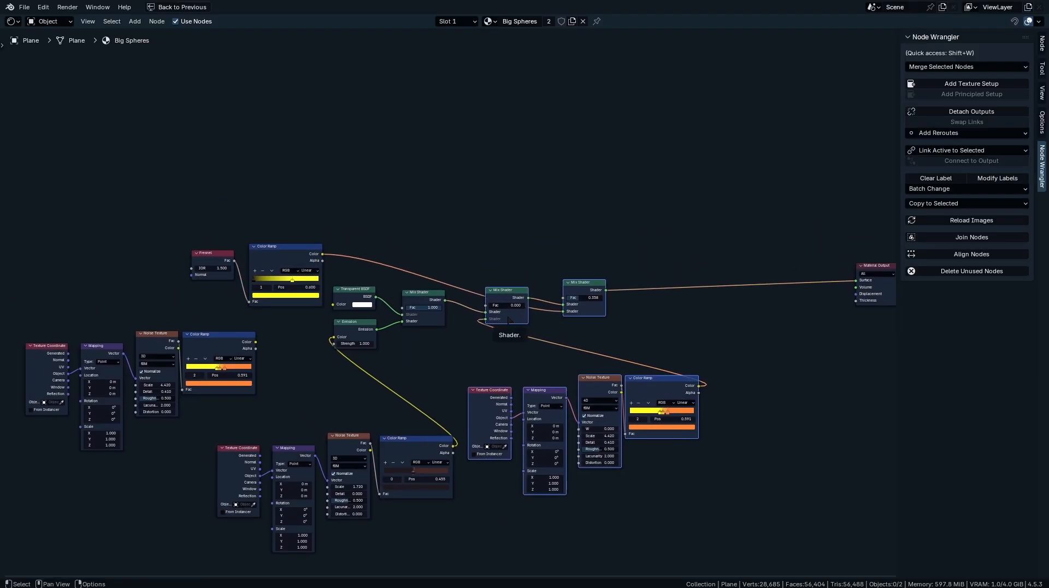
middle_drag(528, 302, 565, 361)
drag(472, 414, 373, 354)
middle_drag(413, 345, 392, 392)
- Set the duplicated Mix Shader's factor to 0.5 and connect it to the Material Output's surface
key(KP_Decimal)
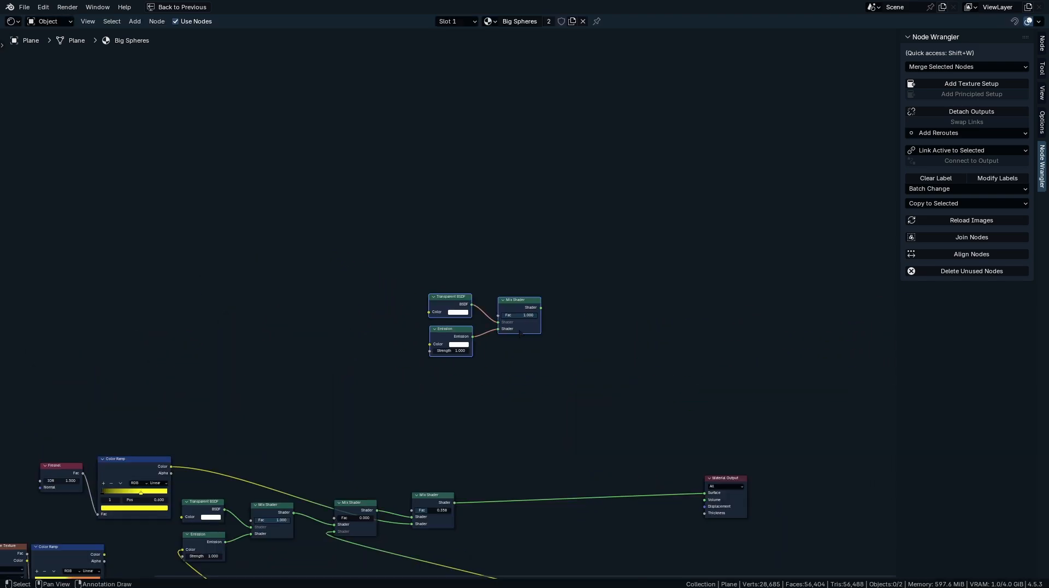
text(.5)
key(Return)
middle_drag(512, 322, 461, 246)
key(g)
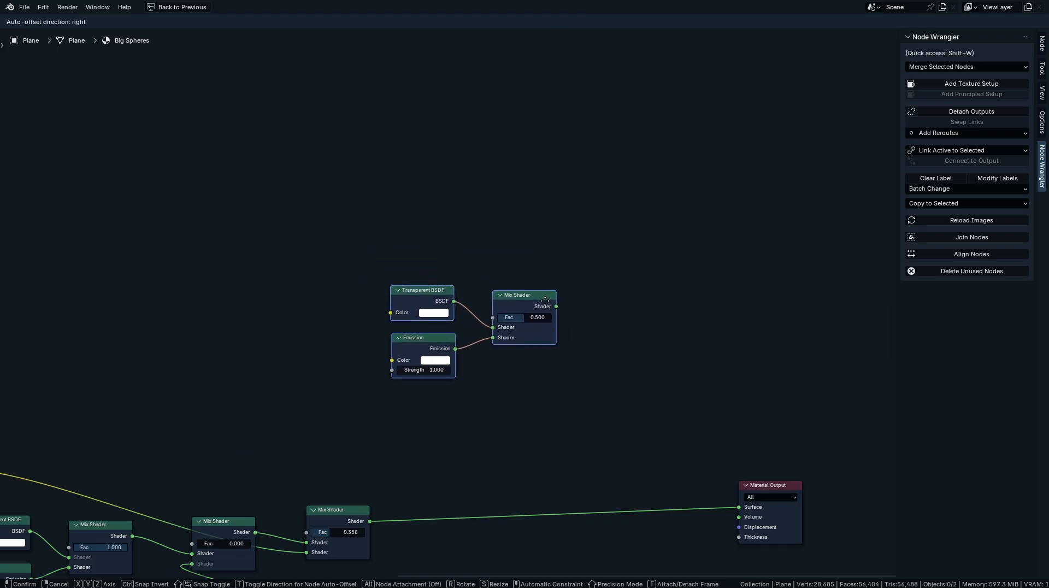
click(513, 298)
drag(550, 285, 740, 507)
- Duplicate the brown smoke Texture Coordinate, Mapping, Noise Texture and Color Ramp nodes and place them before the new shader nodes
scroll(492, 427, down, 7)
middle_drag(247, 432, 501, 332)
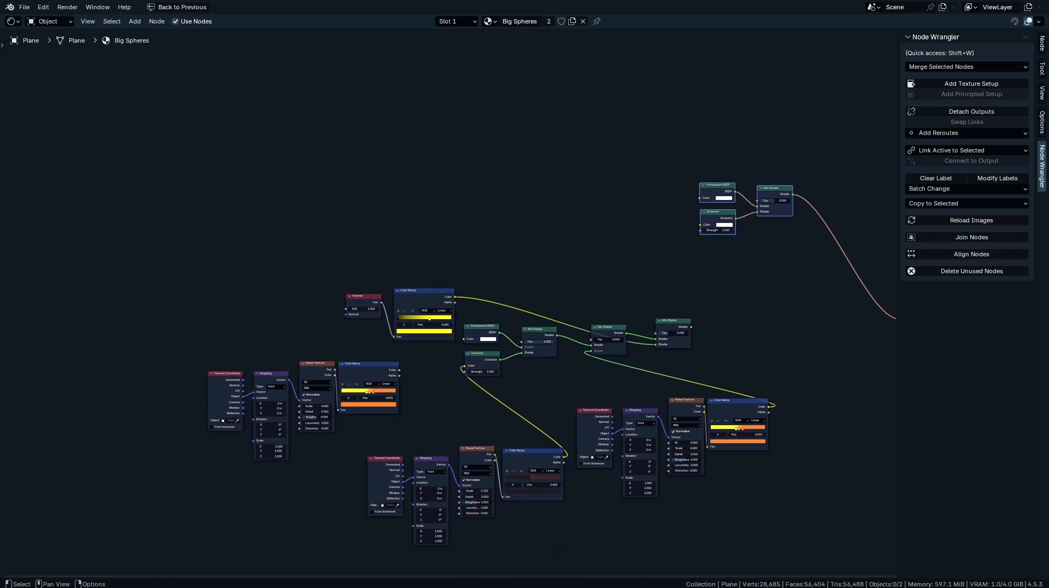
drag(559, 546, 388, 465)
middle_drag(399, 416, 382, 556)
key(shift+d)
click(422, 237)
middle_drag(423, 236, 385, 61)
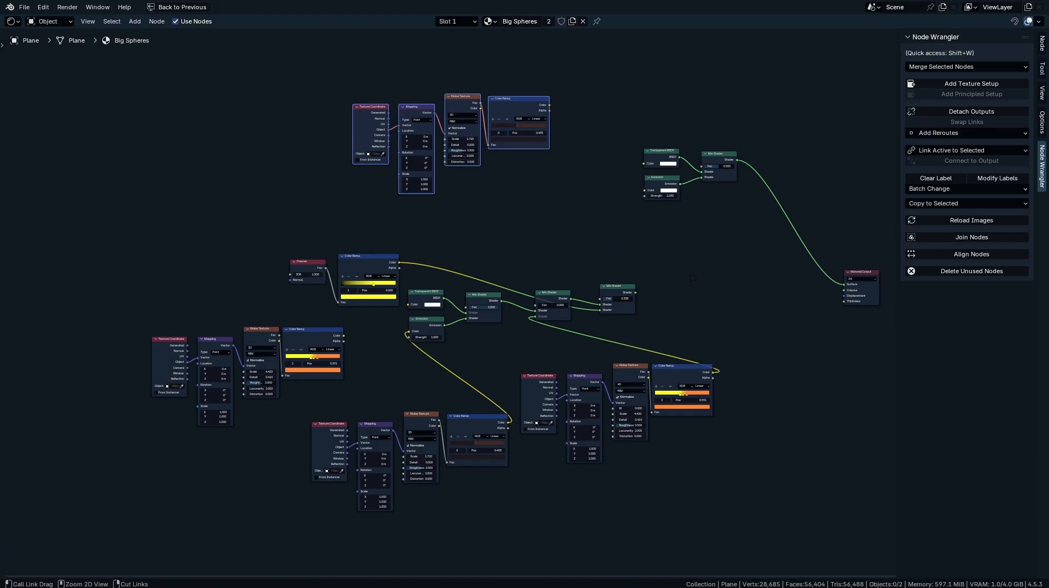
- Try to join the old node network in a frame and move it below the new nodes
scroll(692, 279, down, 2)
drag(674, 284, 292, 440)
key(ctrl+j)
key(F2)
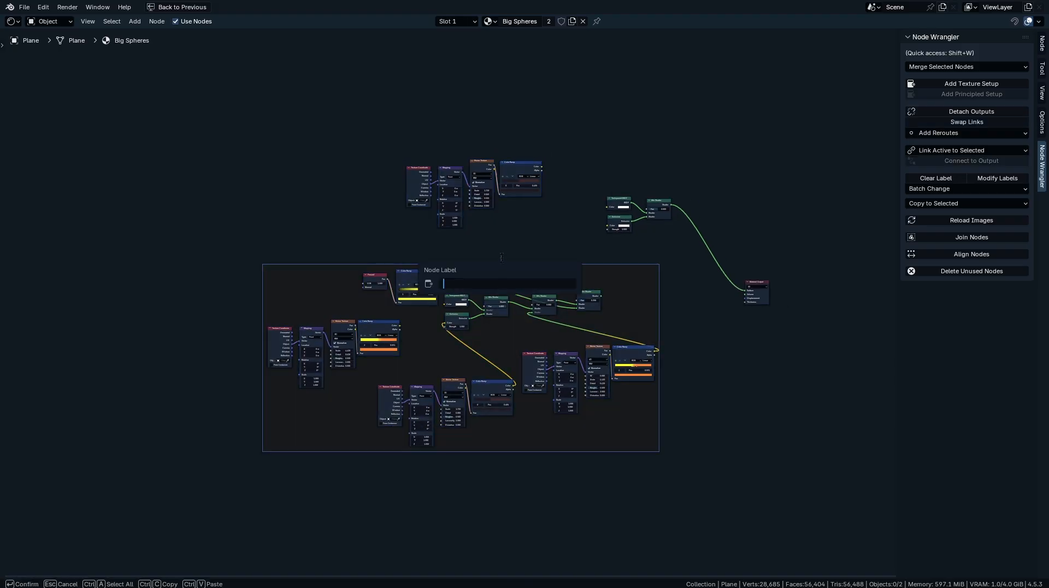
key(Escape)
key(g)
click(576, 442)
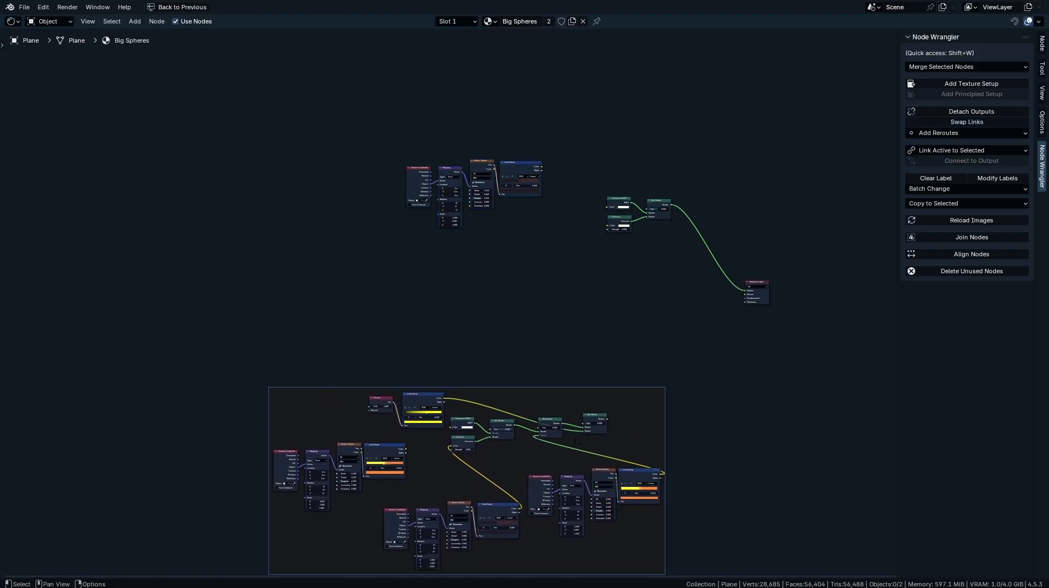
- Undo the framing of the old node network and delete its nodes, keeping only the new smoke and shader nodes
key(ctrl+z)
key(ctrl+z)
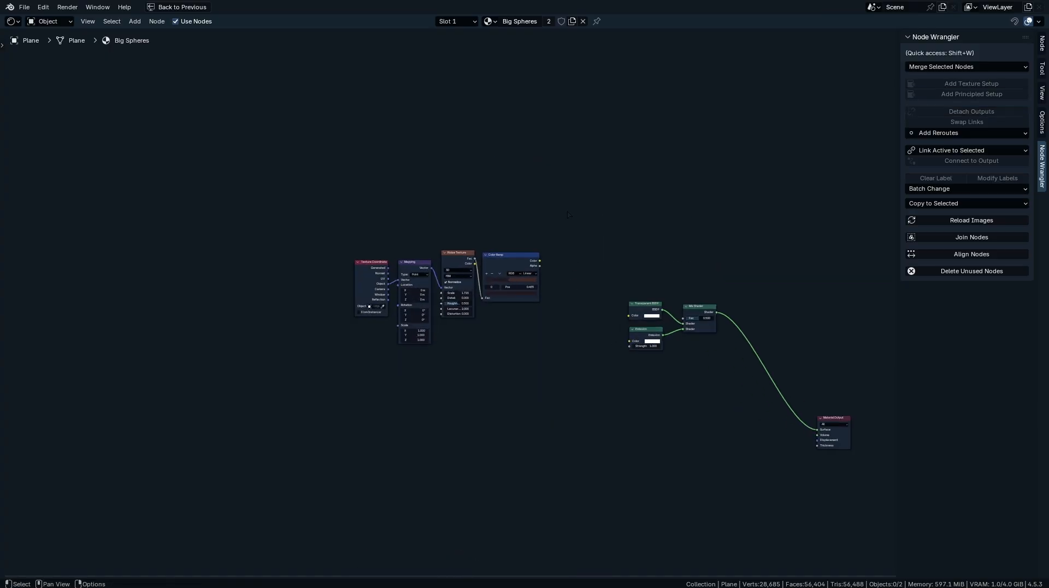
scroll(533, 302, up, 4)
middle_drag(553, 393, 566, 346)
- Return to the full workspace layout and examine the dark smoke spheres in the reference clip
key(ctrl+space)
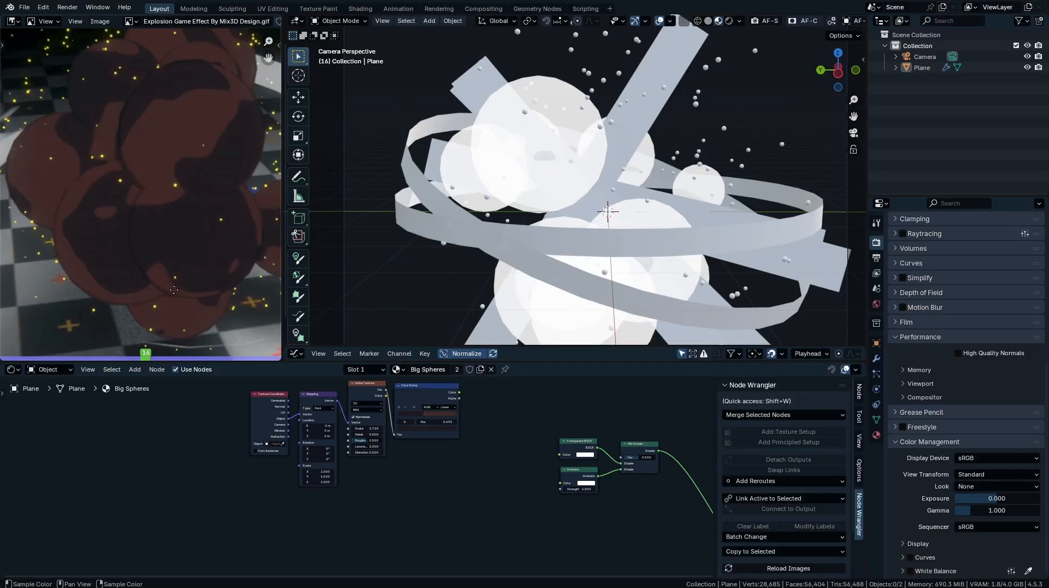
middle_drag(170, 219, 197, 227)
scroll(205, 192, down, 4)
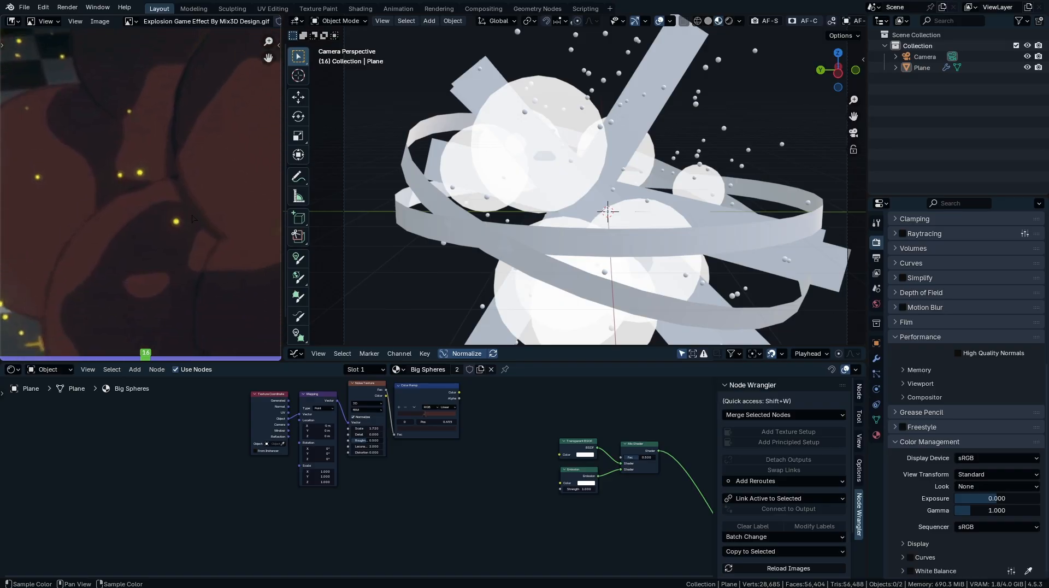
scroll(509, 465, up, 2)
scroll(509, 465, up, 2)
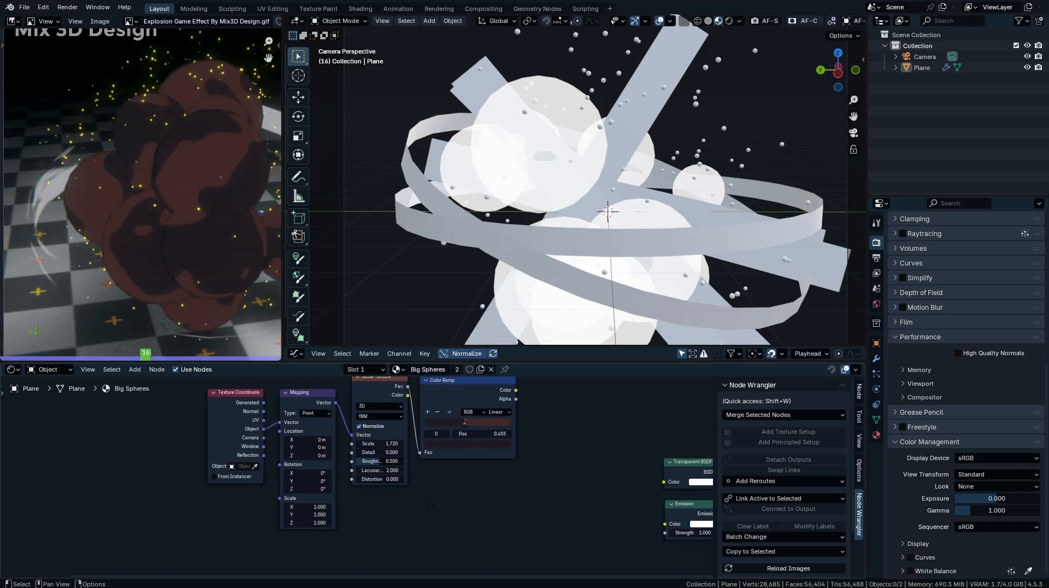
- Add a Fresnel node and a Color Ramp node beneath the smoke texture nodes in the Big Spheres material
key(shift+a)
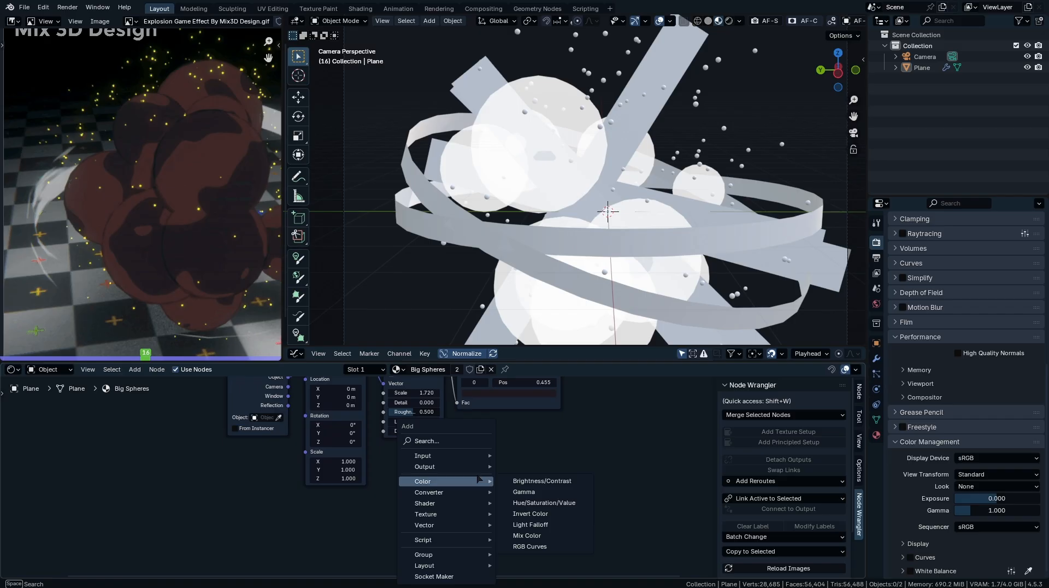
text(fresnel)
key(Return)
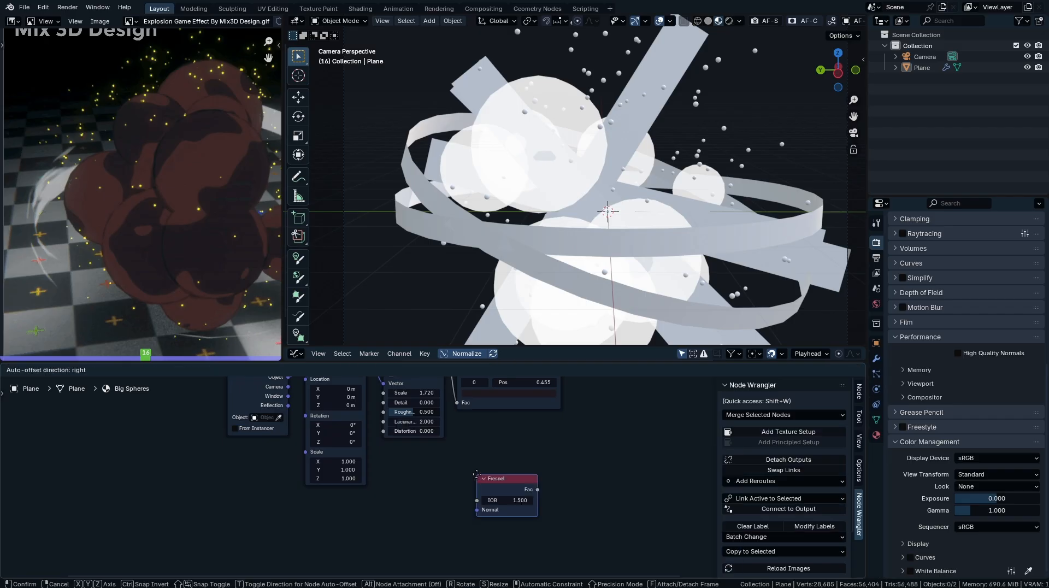
click(339, 536)
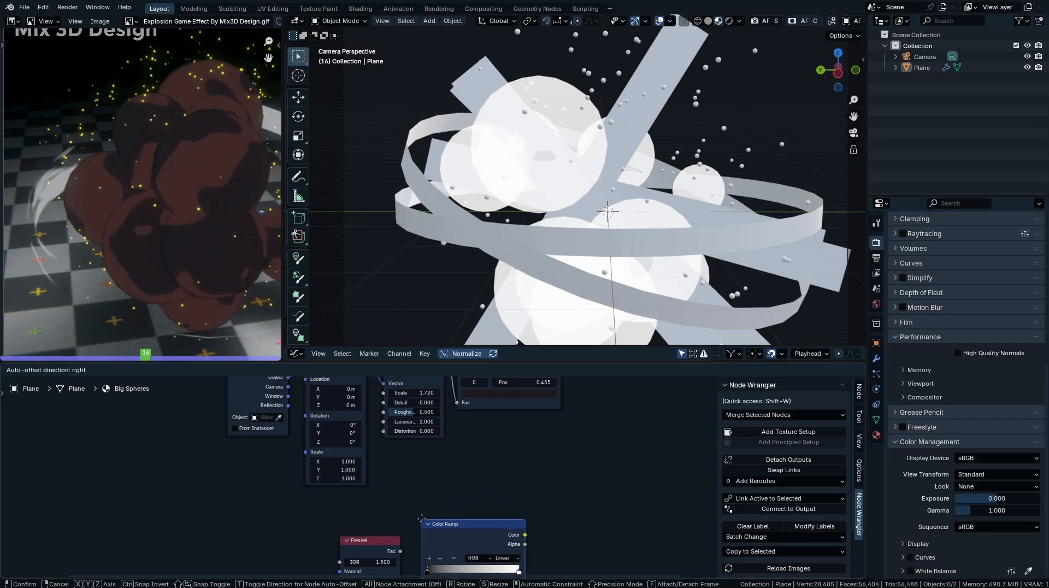
click(423, 506)
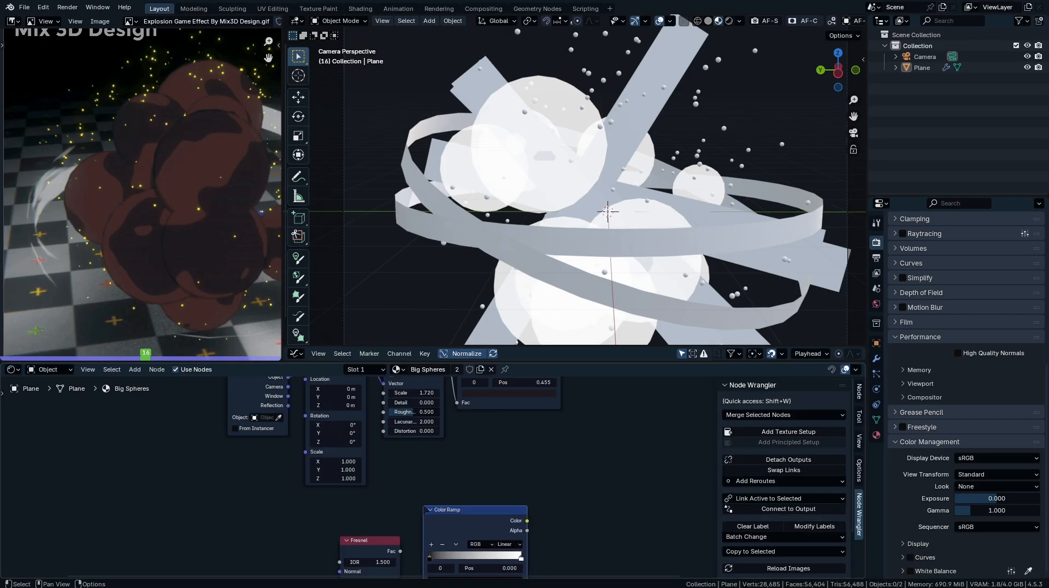
- Set the new Color Ramp to Constant interpolation, feed it from the Fresnel factor, and preview it on the spheres
middle_drag(414, 538, 434, 441)
scroll(434, 441, up, 1)
click(544, 443)
click(560, 514)
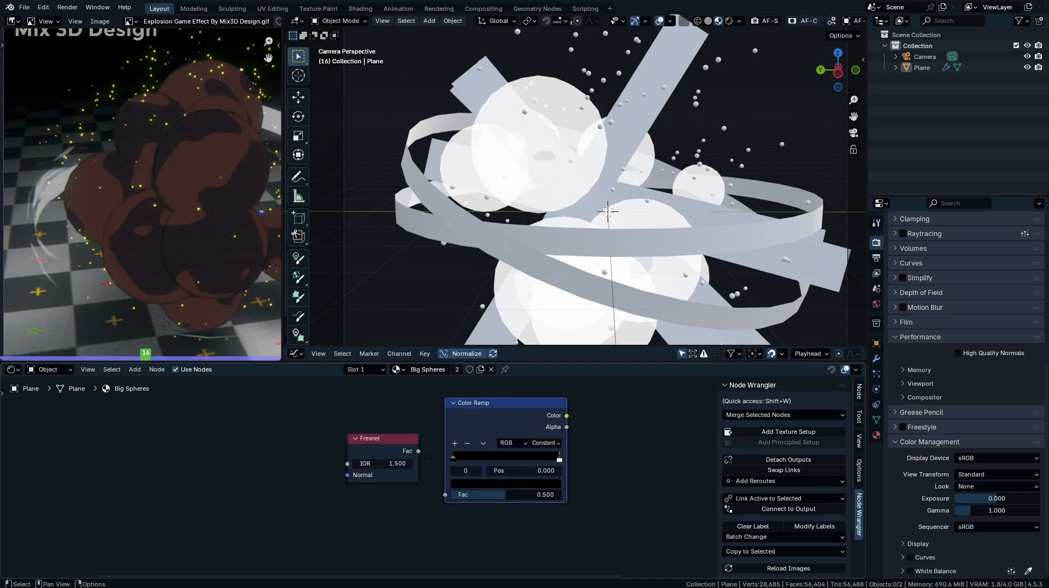
ctrl+shift+click(535, 423)
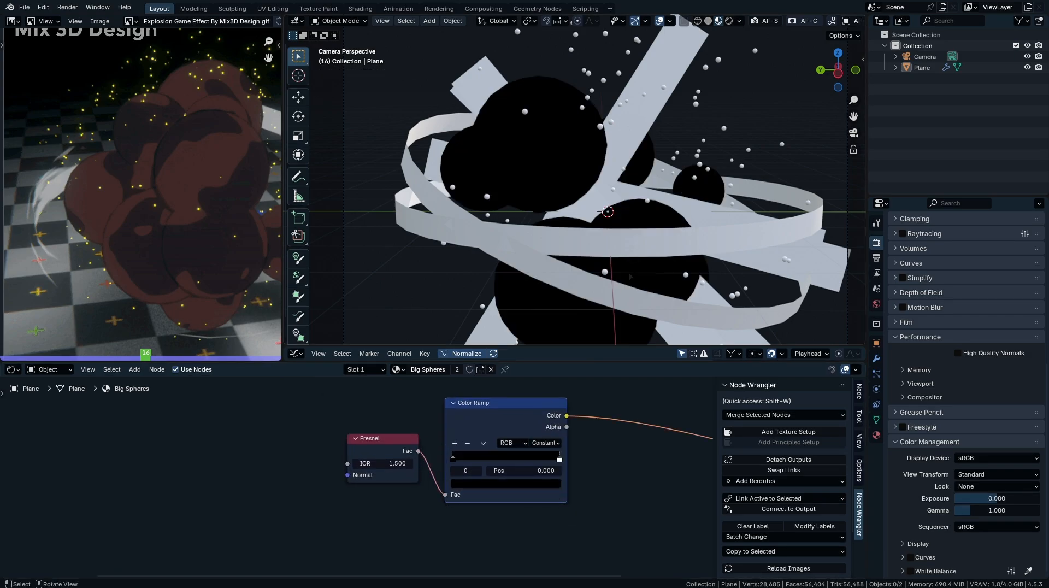
- Reverse the Fresnel ramp so white comes first, with the black stop at position 0.295
scroll(433, 477, up, 3)
drag(590, 457, 497, 454)
scroll(205, 309, up, 6)
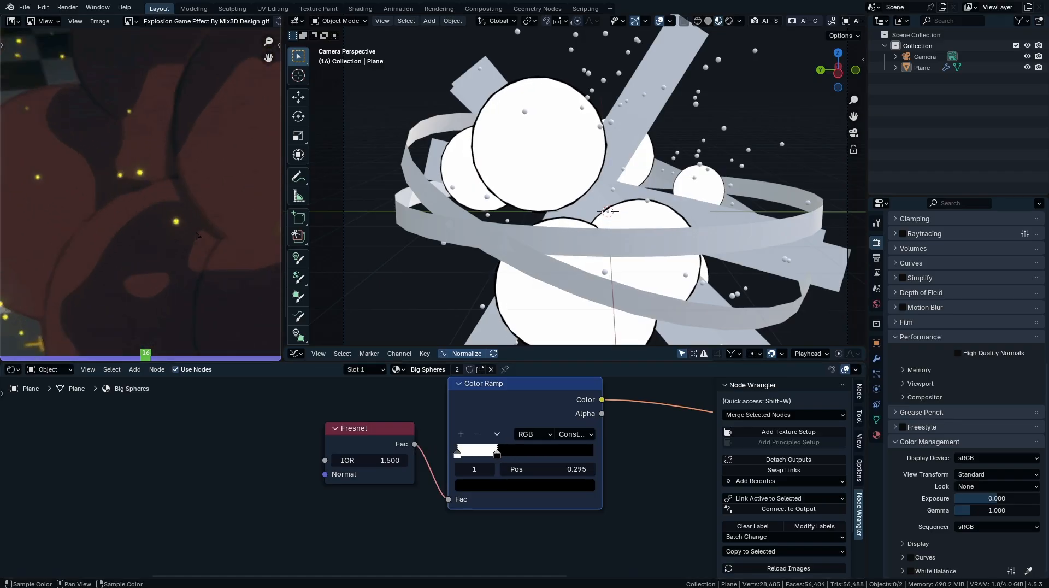
- Color the Fresnel ramp's black stop a very dark brown, about #120500, after the thin outline in the reference clip
scroll(205, 308, up, 3)
middle_drag(205, 309, 86, 119)
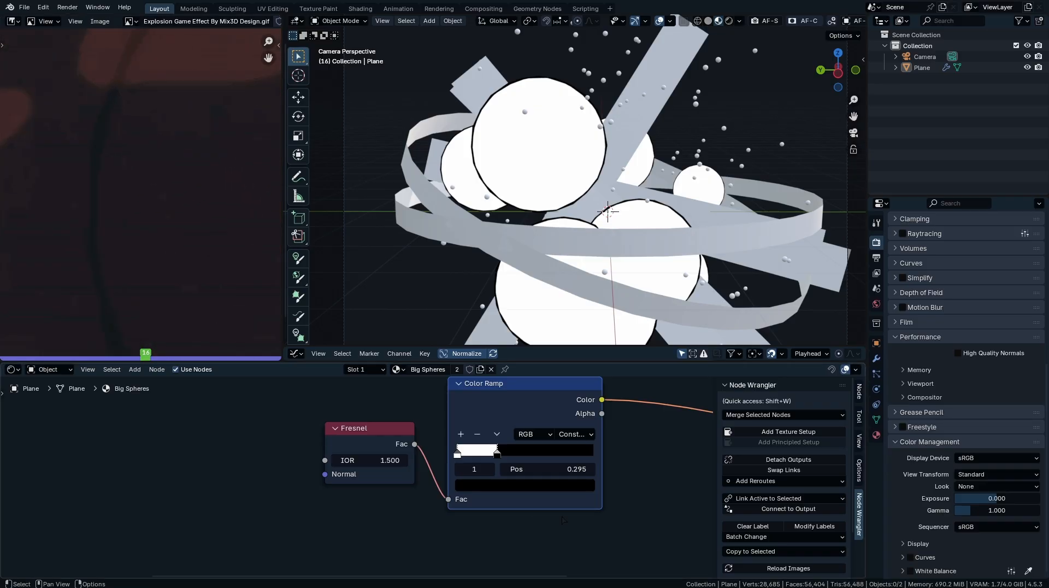
click(533, 485)
drag(508, 368, 498, 375)
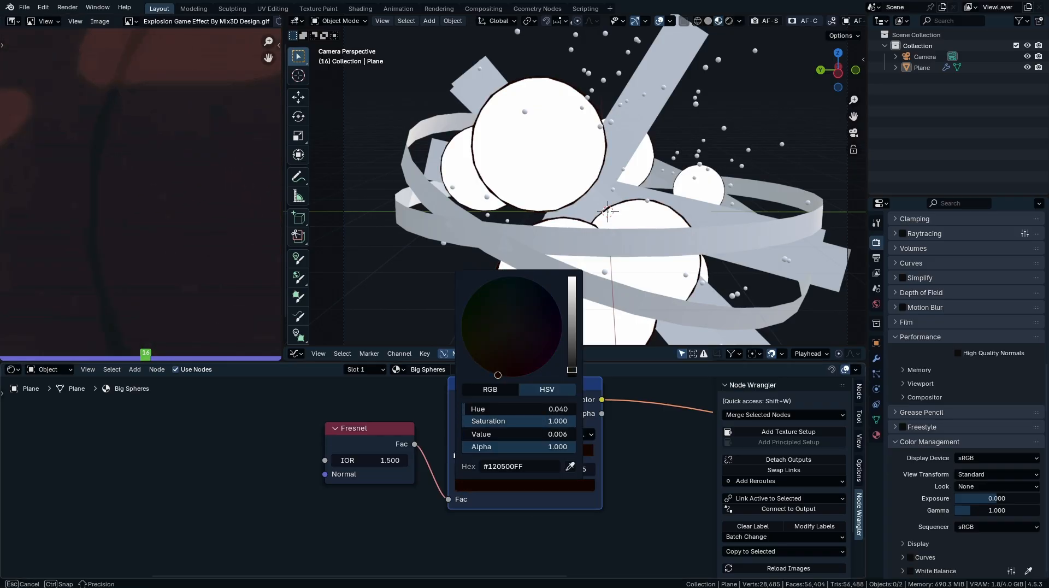
- Combine the smoke Color Ramp and the Fresnel Color Ramp in a Mix node with the Multiply blend mode
scroll(602, 442, down, 12)
middle_drag(618, 432, 508, 508)
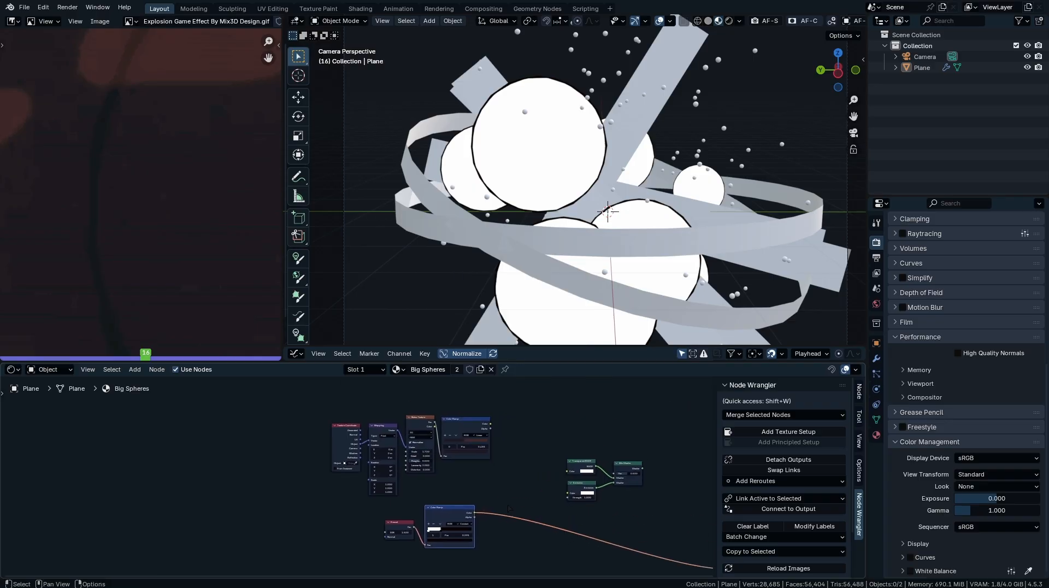
ctrl+shift+right_drag(477, 444, 449, 525)
scroll(483, 459, up, 4)
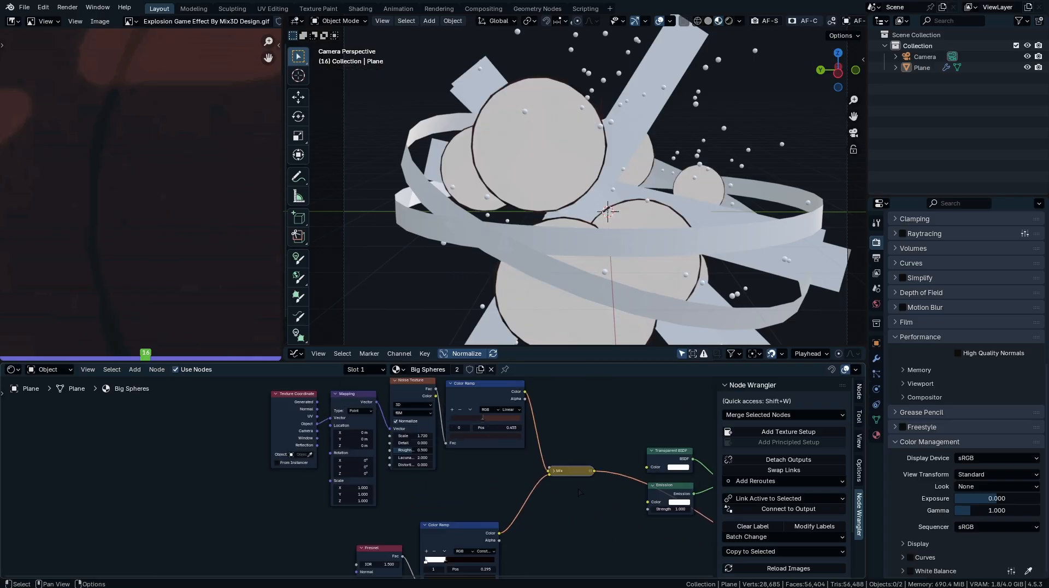
scroll(483, 459, up, 4)
click(471, 398)
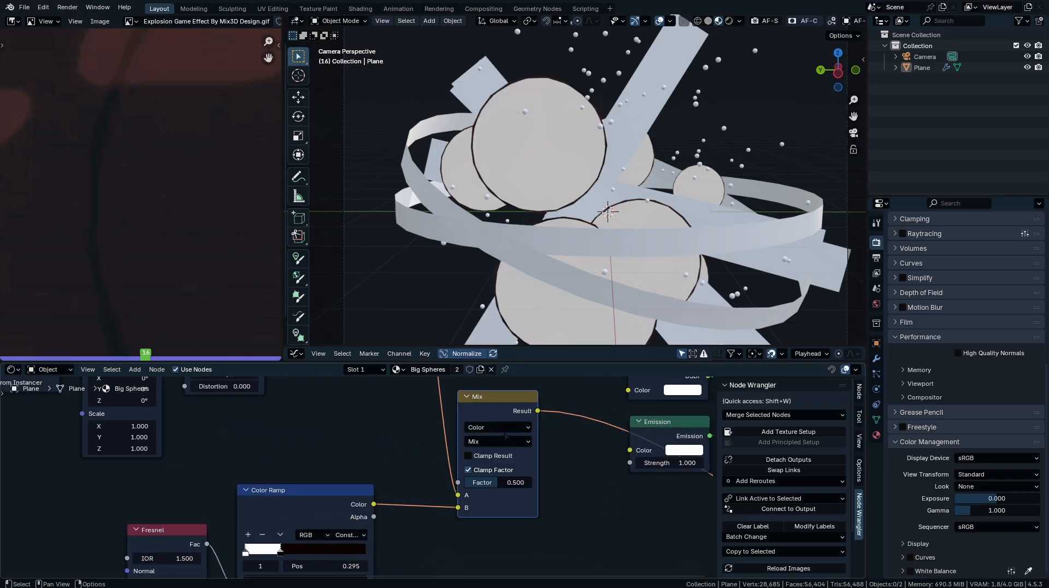
click(505, 442)
click(481, 335)
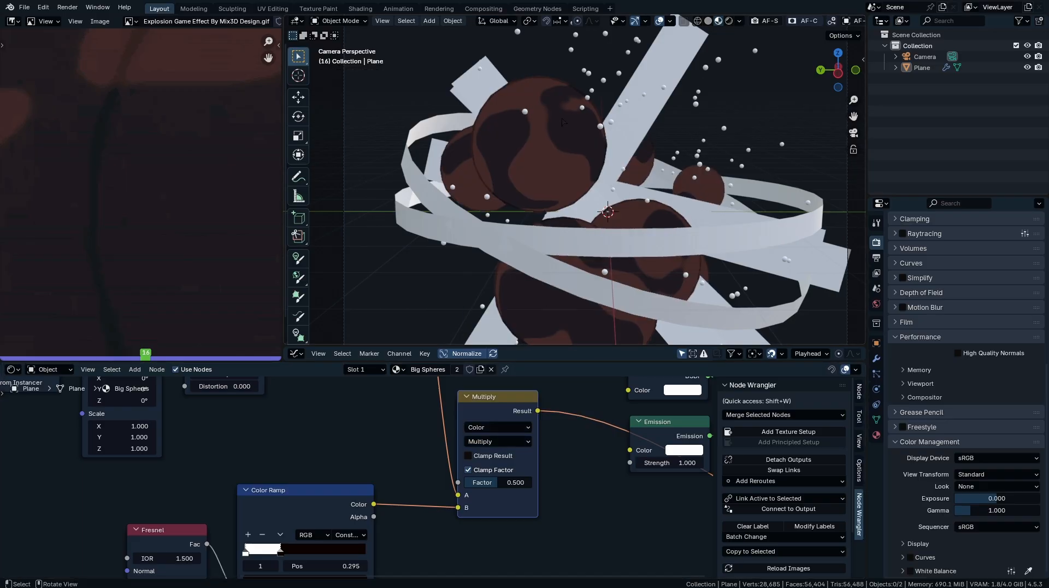
- Move the combined smoke color nodes away from the Transparent and Emission shaders to free up space
scroll(551, 411, down, 5)
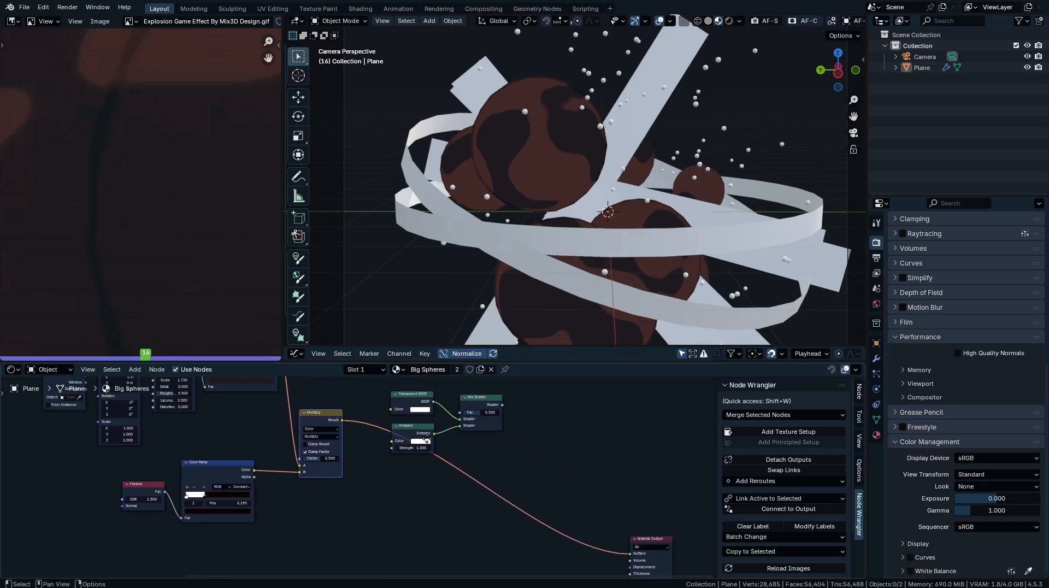
drag(474, 494, 307, 495)
ctrl+middle_drag(307, 495, 307, 544)
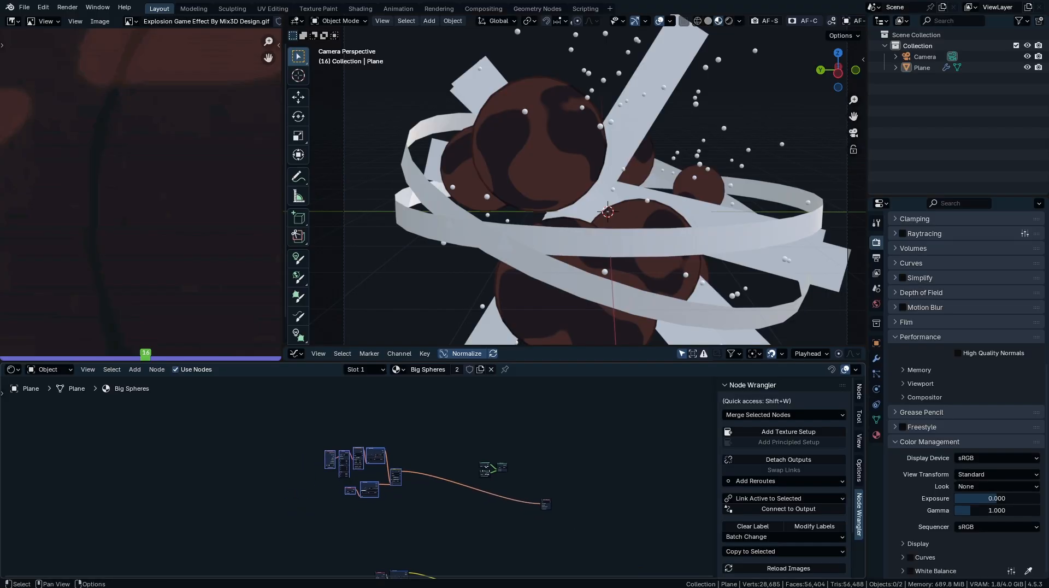
- Duplicate the yellow Fresnel and Color Ramp pair from the fire network and place the copy in empty space
middle_drag(464, 538, 499, 412)
ctrl+middle_drag(514, 500, 578, 524)
drag(436, 465, 505, 498)
key(shift+d)
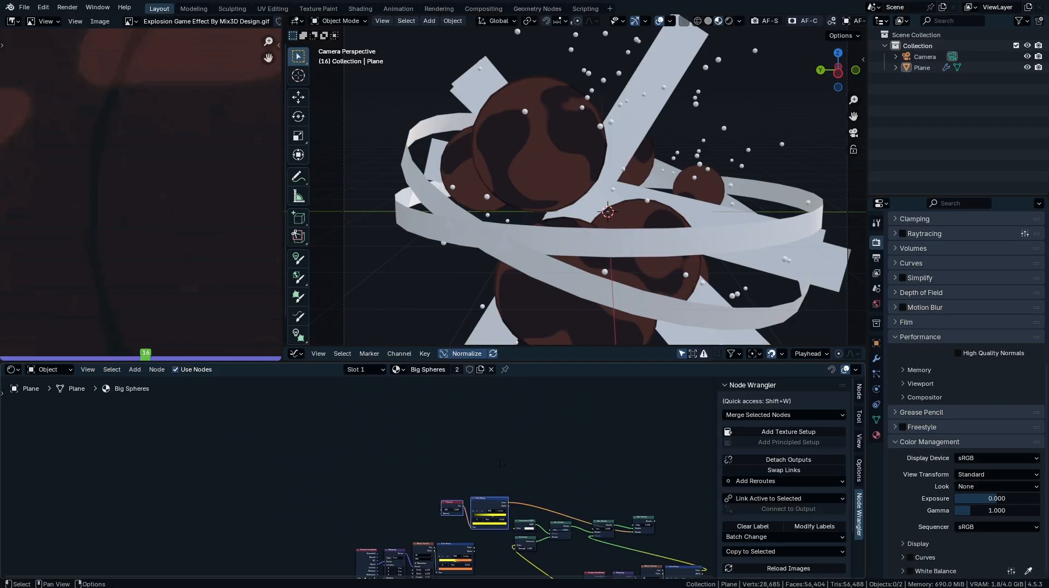
click(516, 524)
- Add a Noise Texture with its own Texture Coordinate and Mapping nodes near the copied yellow Fresnel setup
middle_drag(517, 524, 538, 470)
ctrl+middle_drag(538, 470, 539, 449)
key(shift+a)
text(noise)
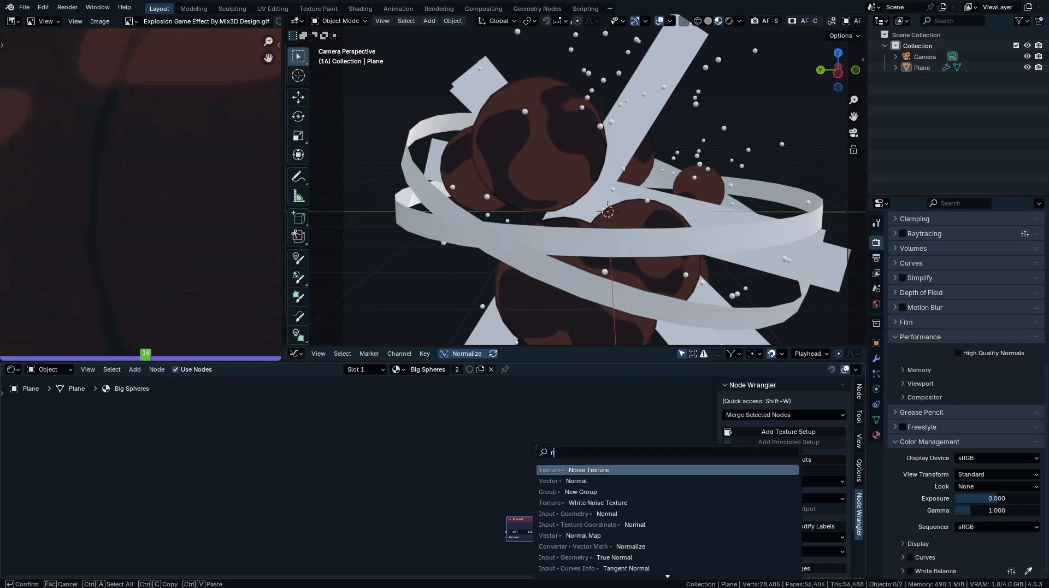
key(Return)
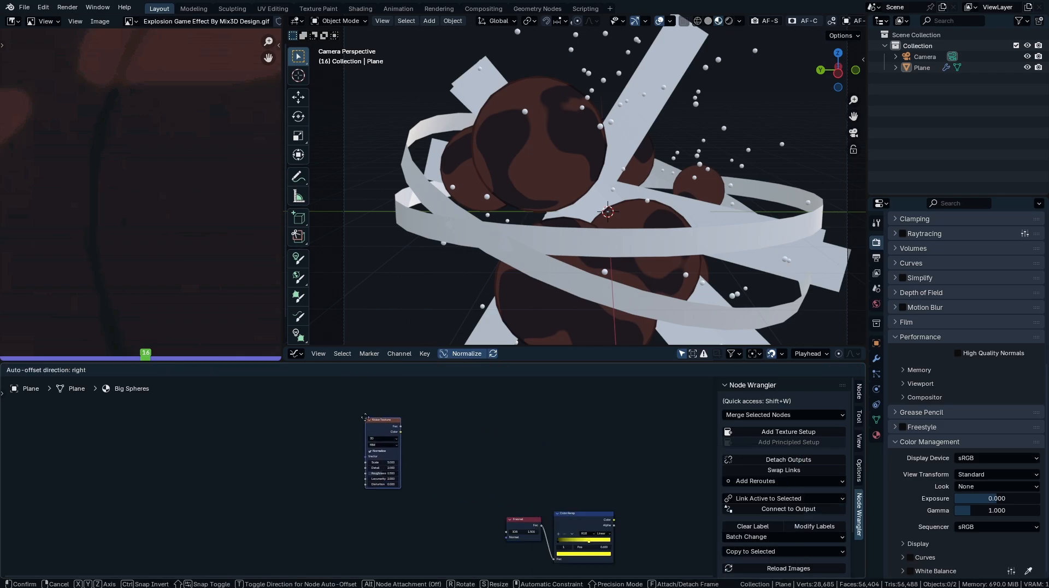
click(384, 414)
key(ctrl+t)
drag(384, 414, 447, 419)
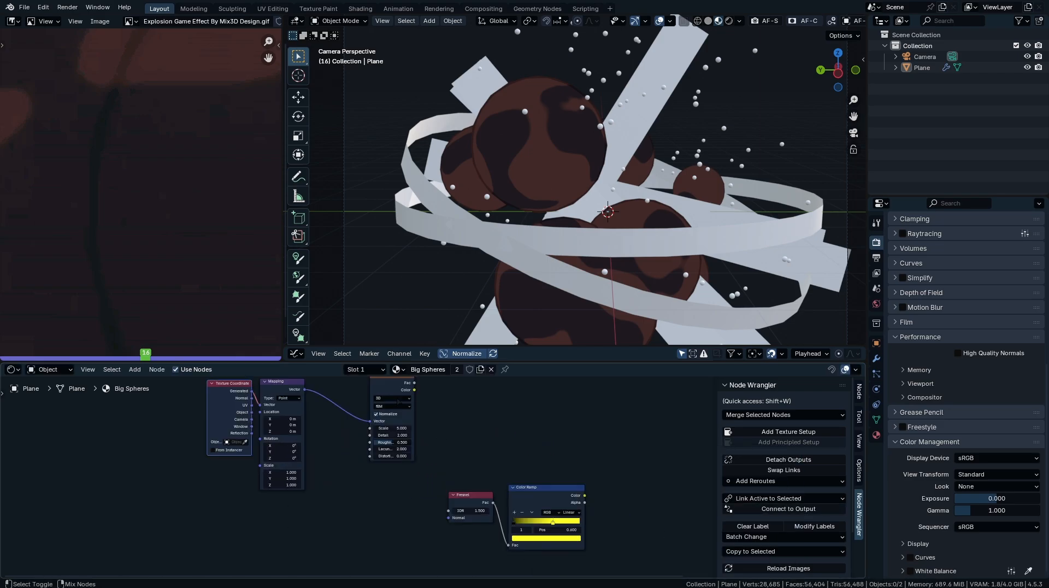
- Mix the new Noise Texture with the copied yellow Color Ramp in a new Mix node
ctrl+shift+right_drag(404, 400, 559, 487)
drag(658, 558, 461, 497)
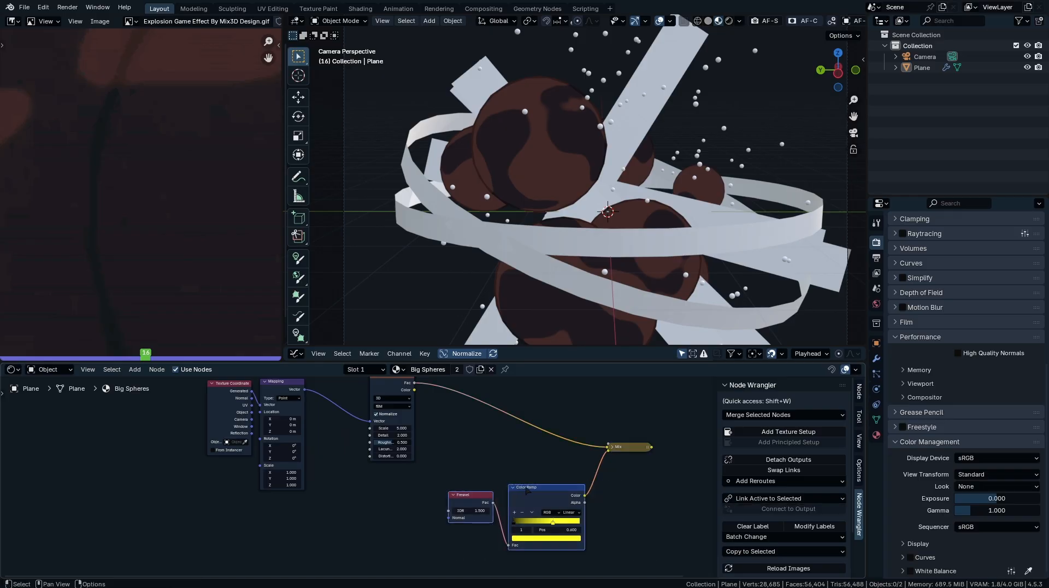
middle_drag(485, 526, 451, 482)
- Insert a black-to-white Color Ramp after the copied Fresnel and move the yellow Color Ramp behind the Mix node
key(shift+a)
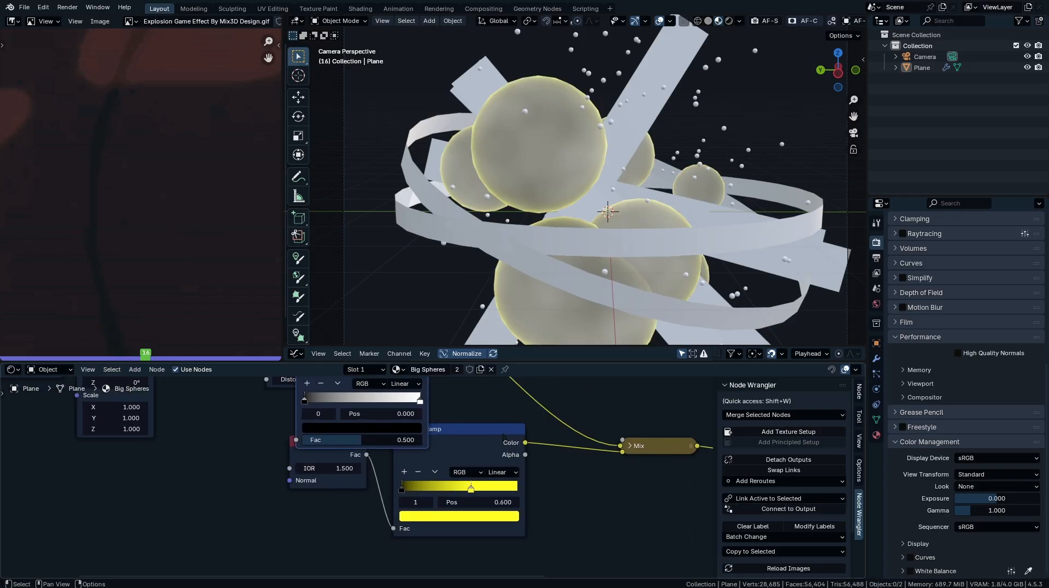
click(469, 448)
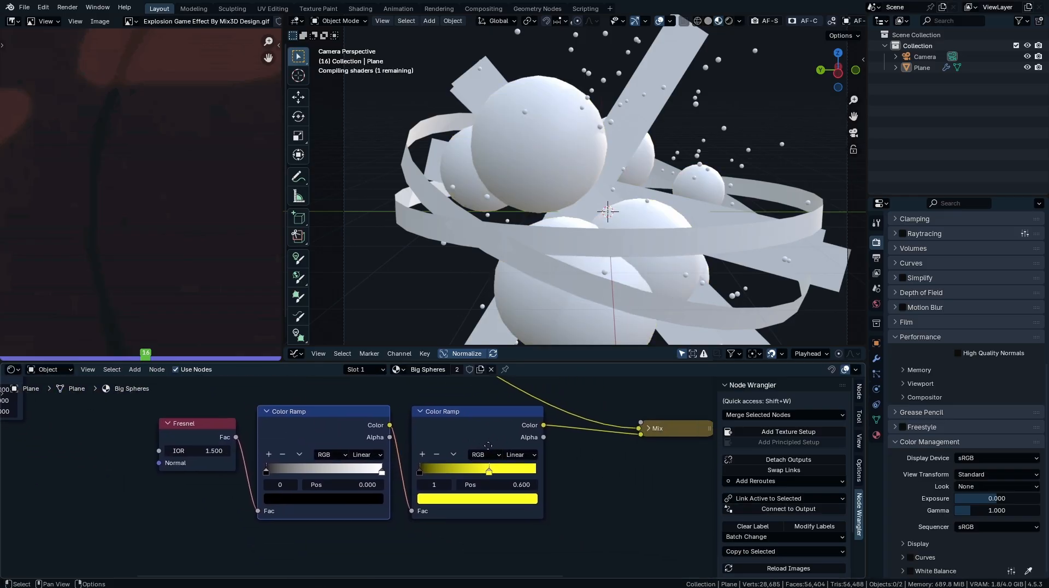
drag(465, 426, 630, 515)
middle_drag(631, 515, 373, 510)
drag(373, 512, 515, 465)
middle_drag(274, 481, 562, 542)
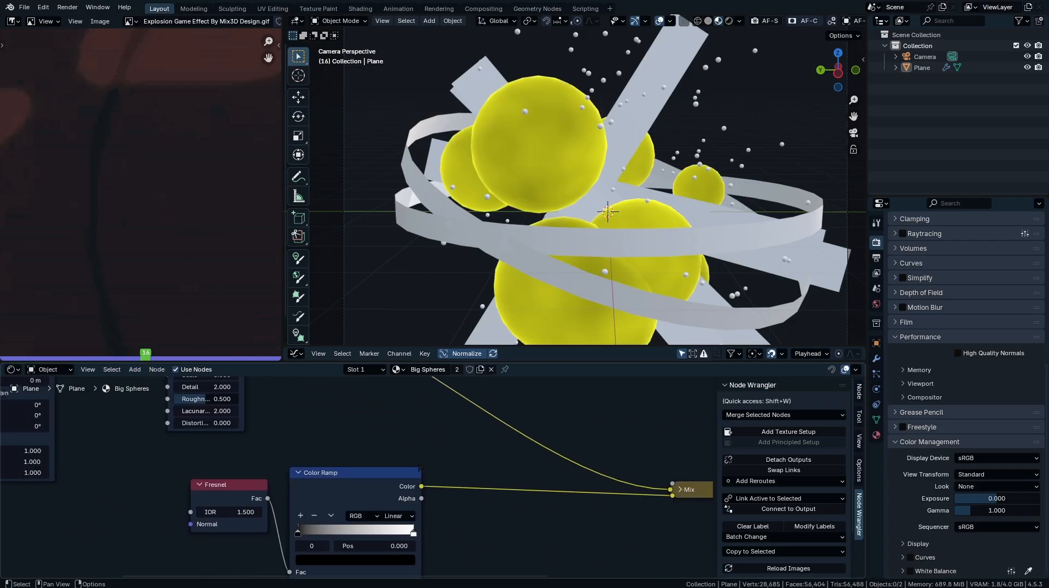
- Insert a Voronoi Texture after the Noise Texture in the copied yellow glow setup
middle_drag(246, 407, 413, 526)
scroll(410, 492, up, 3)
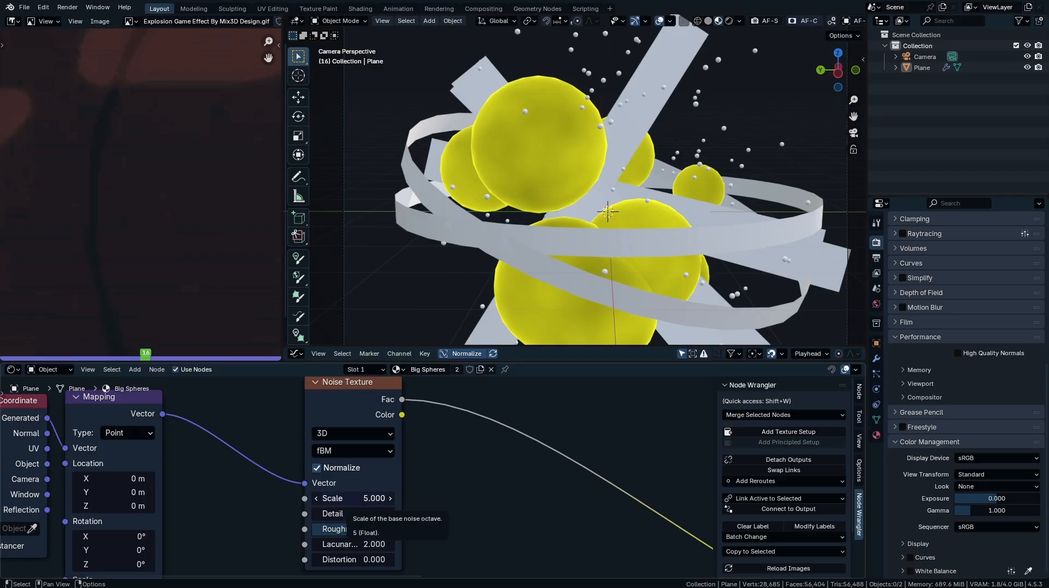
scroll(392, 422, down, 3)
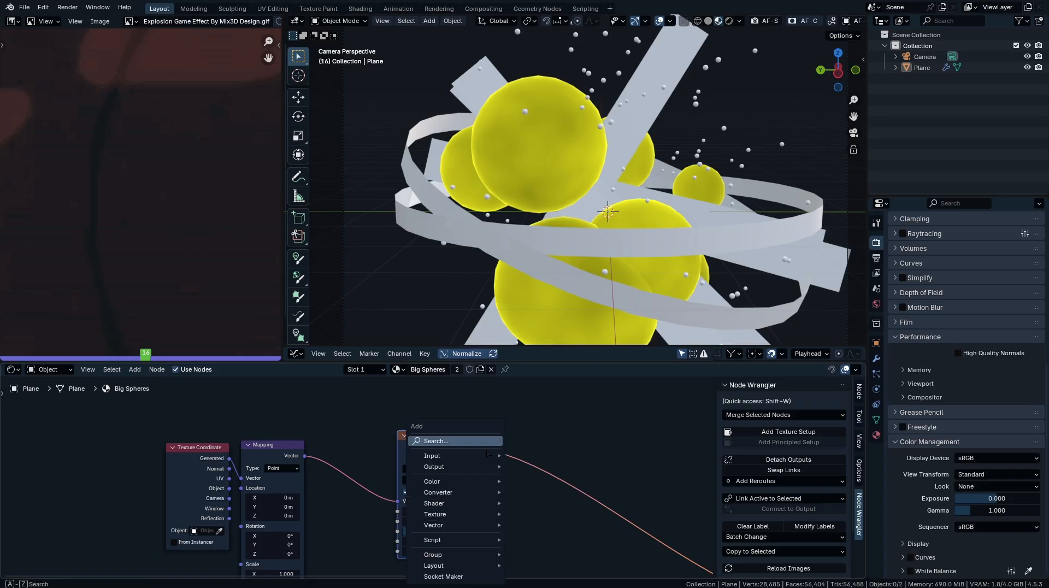
drag(460, 447, 486, 449)
text(vornoi)
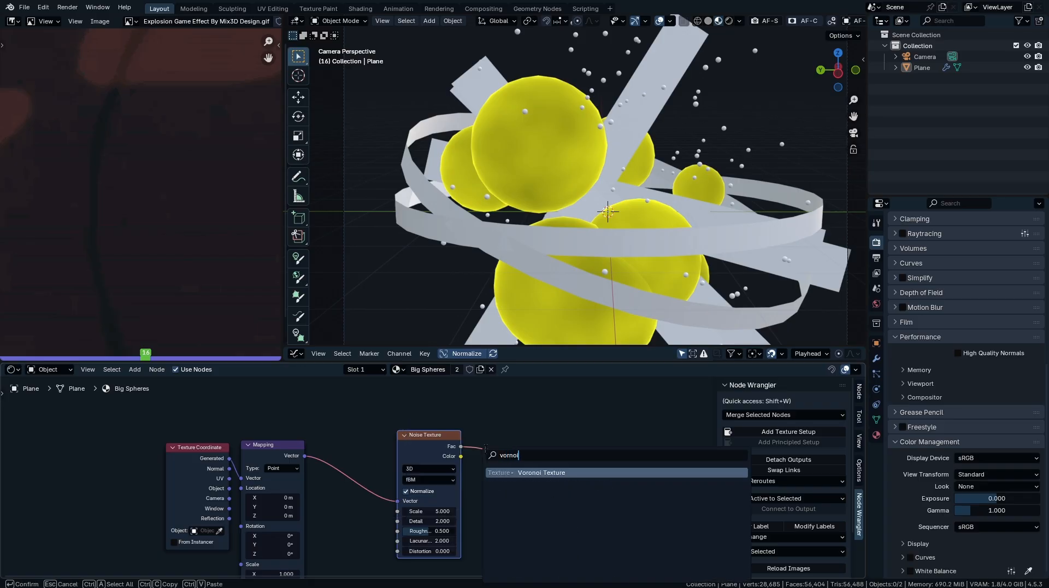
key(Return)
click(473, 411)
- Delete the Noise Texture and connect the Mapping vector straight to the Voronoi Texture
key(b)
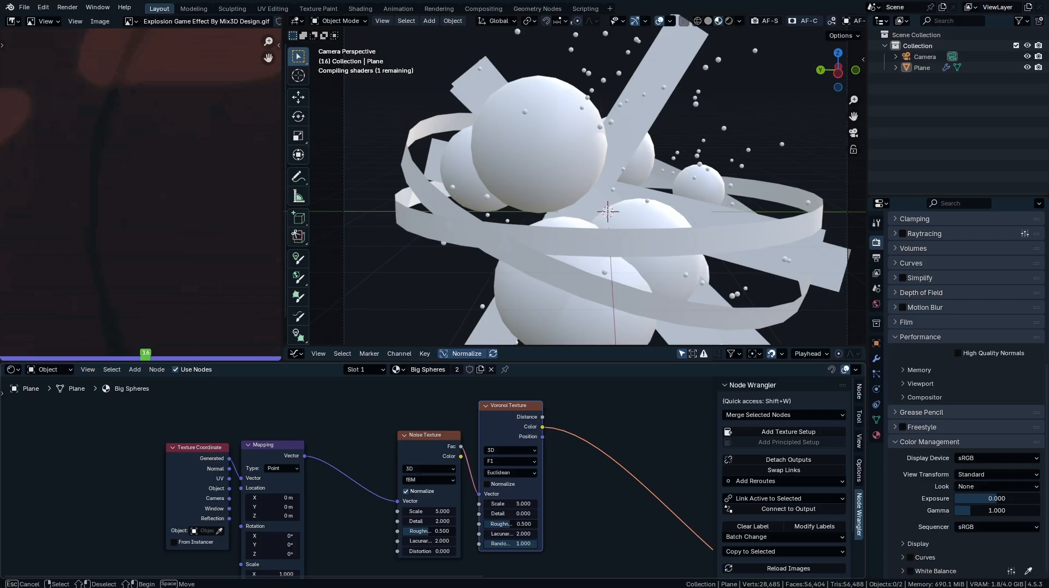
drag(408, 489, 441, 449)
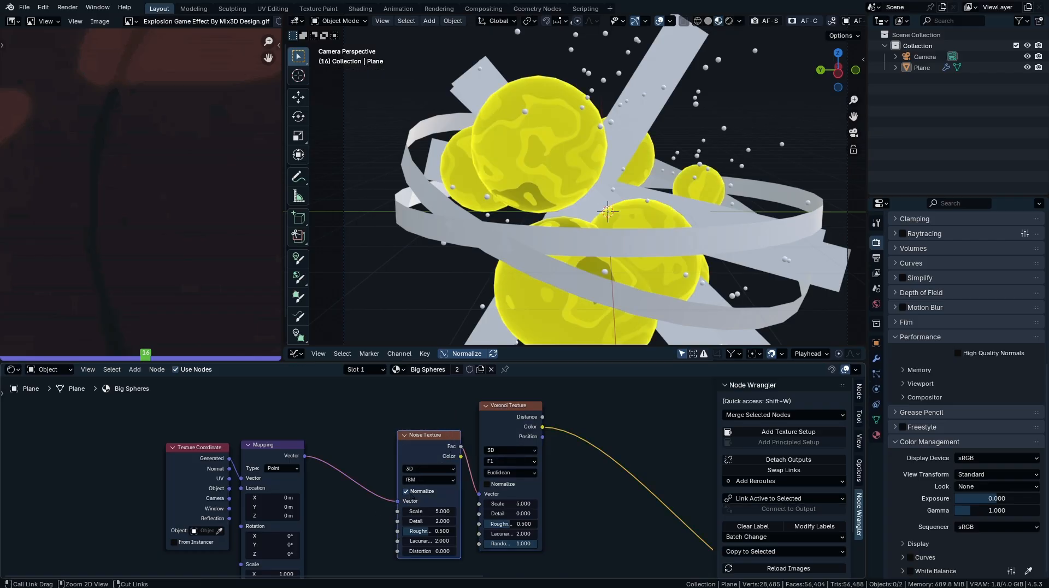
key(ctrl+x)
drag(496, 434, 384, 438)
drag(305, 456, 368, 498)
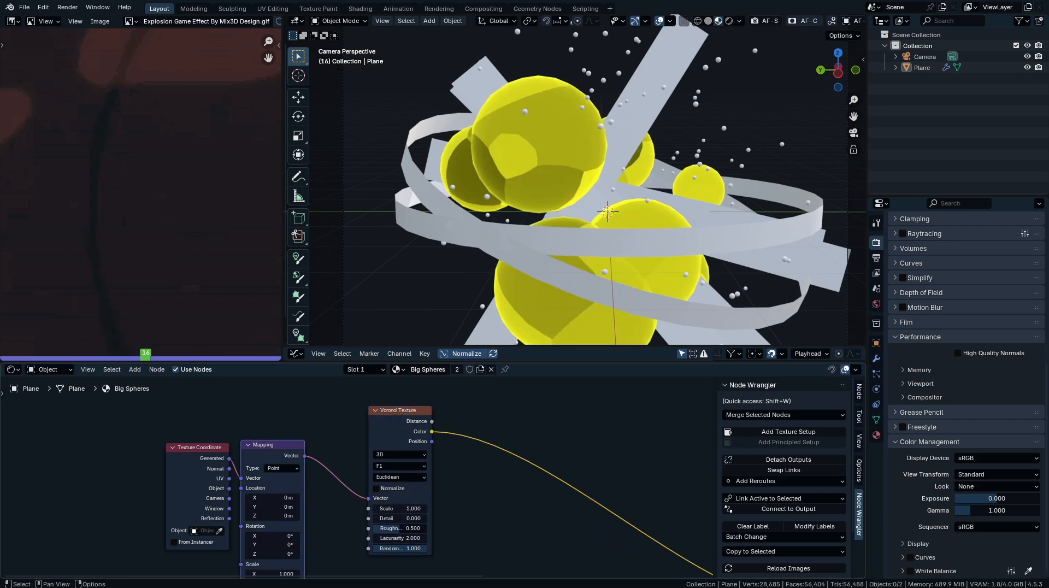
- Set the Voronoi Texture's scale to 0.820 and its feature to Smooth F1
scroll(400, 509, up, 3)
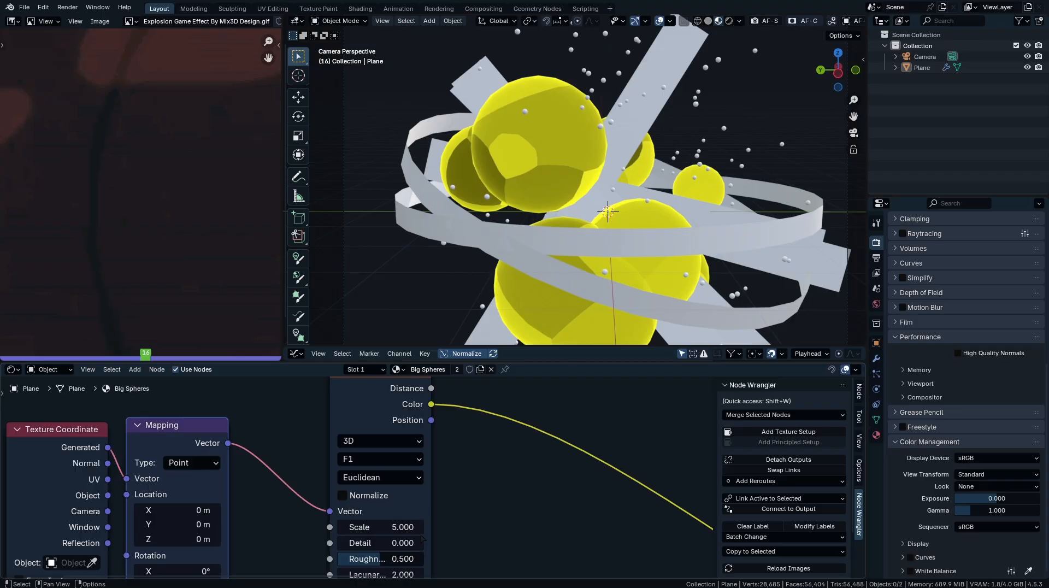
drag(410, 532, 362, 533)
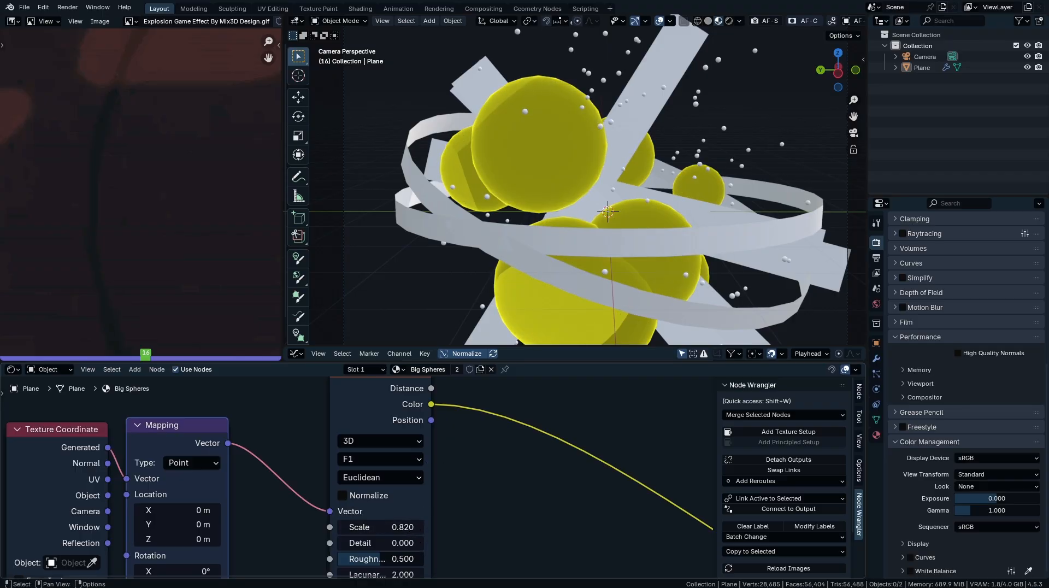
click(379, 462)
click(386, 529)
- Try out other scales for the Smooth F1 Voronoi Texture and leave it at -1.320
middle_drag(386, 529, 434, 470)
scroll(434, 470, down, 2)
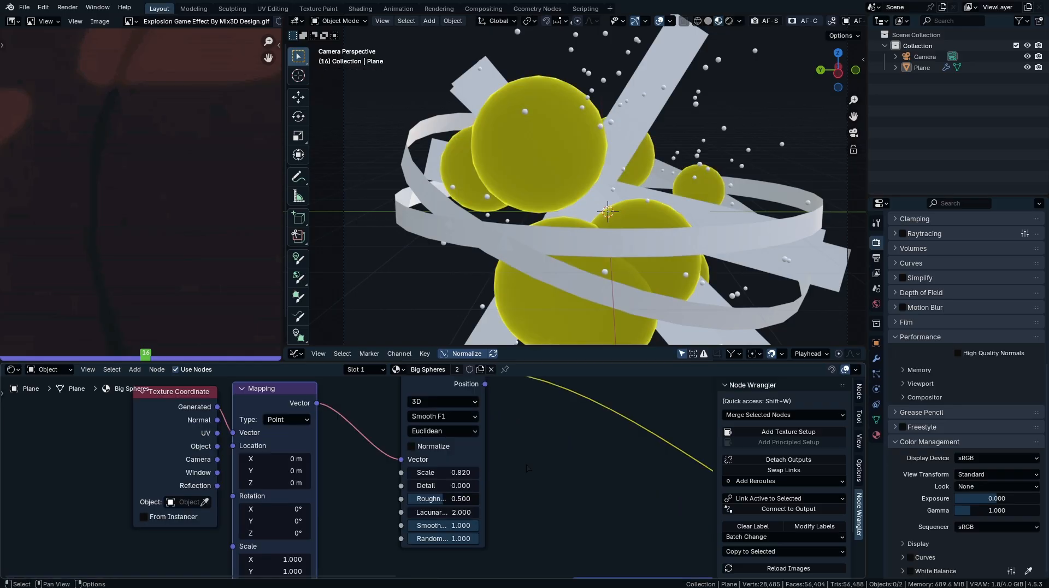
scroll(435, 472, up, 1)
drag(461, 473, 286, 472)
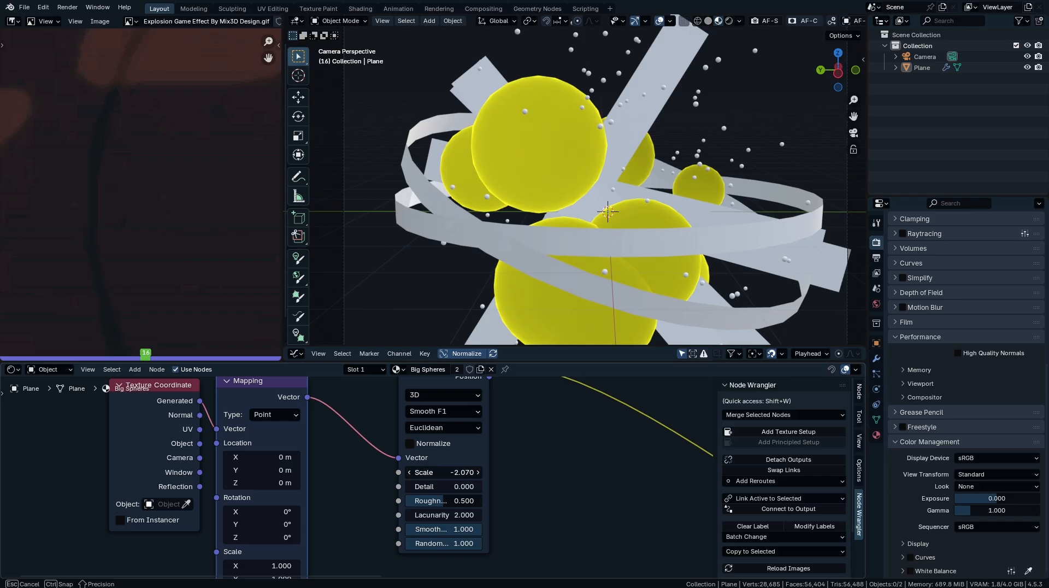
mouse_move(315, 472)
mouse_down()
mouse_move(215, 473)
mouse_move(341, 473)
mouse_up()
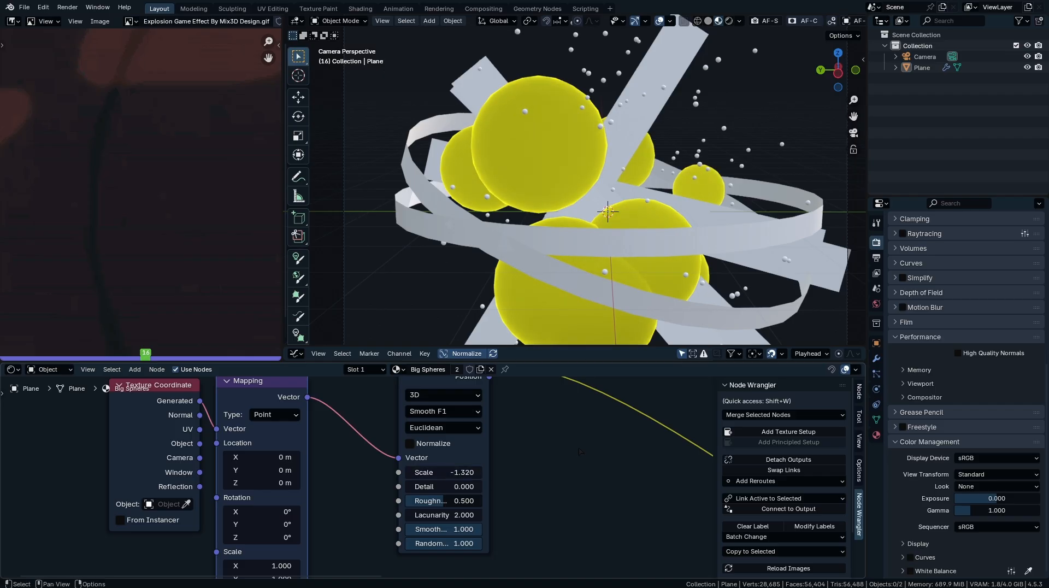
scroll(573, 458, down, 1)
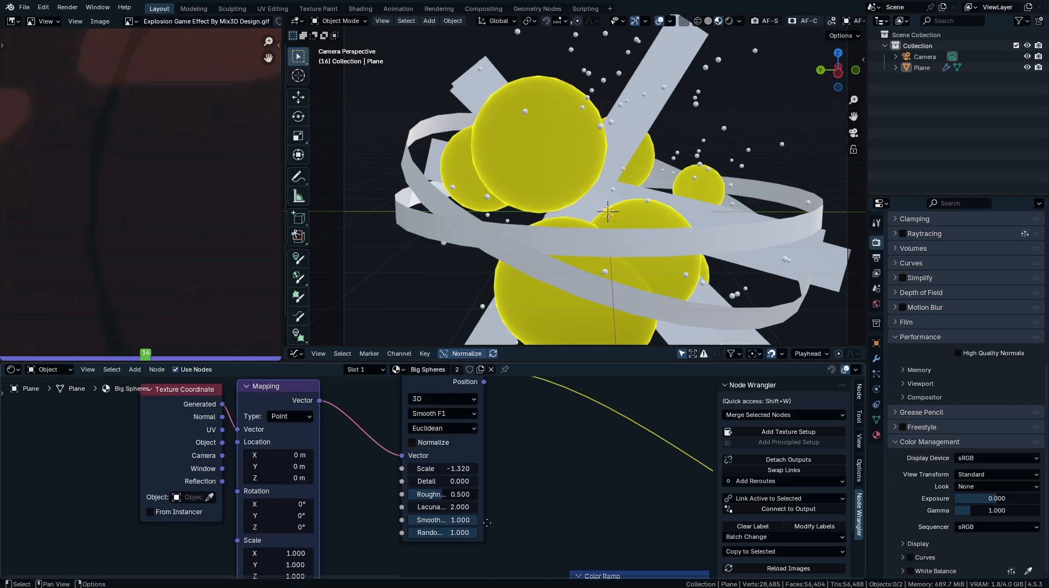
- Expand the collapsed Mix node that feeds the yellow Color Ramp to show its settings
middle_drag(431, 499, 434, 458)
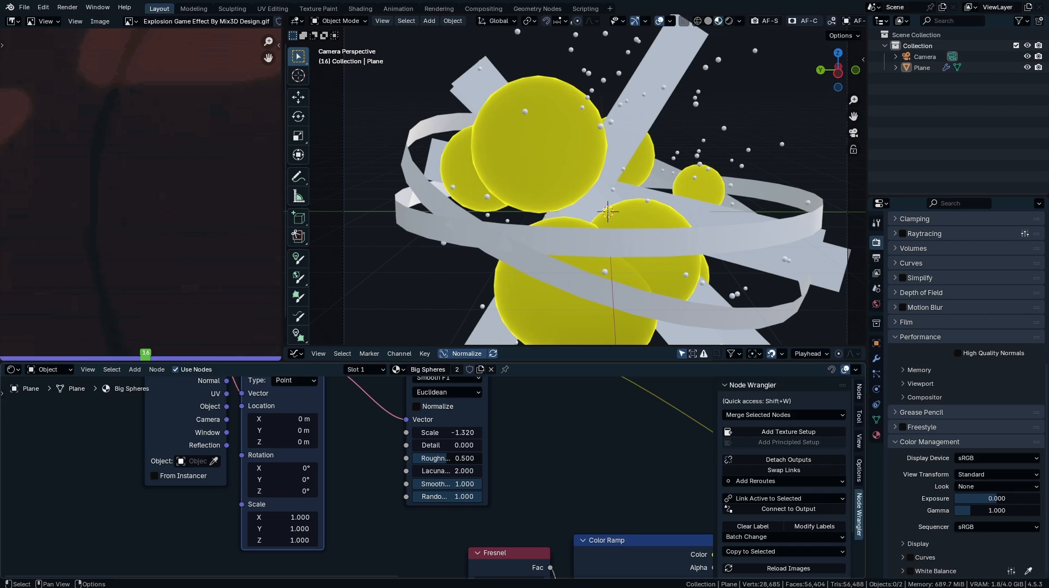
middle_drag(492, 495, 188, 387)
middle_drag(638, 448, 280, 448)
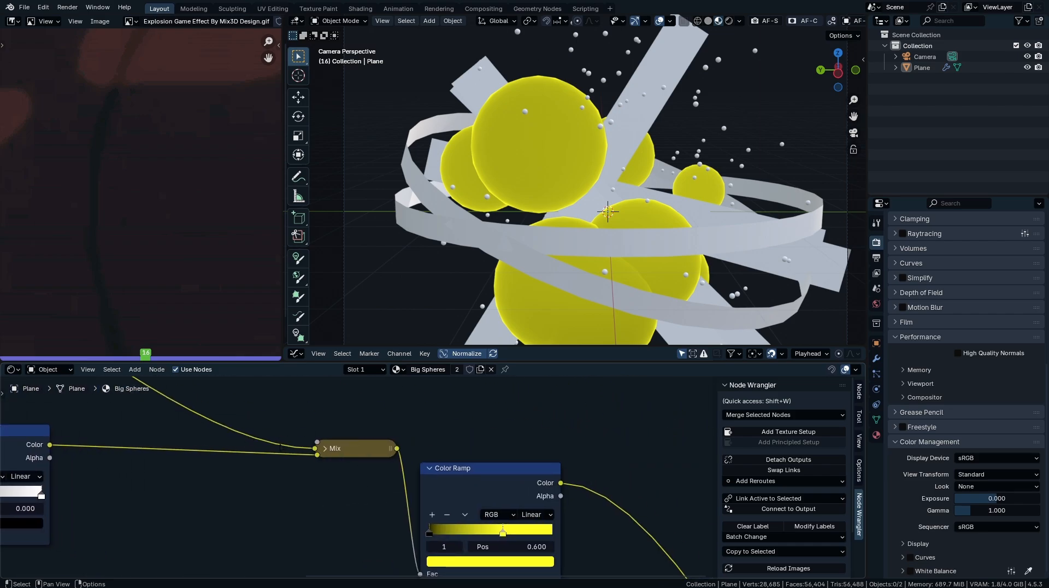
click(326, 449)
middle_drag(333, 471, 434, 404)
mouse_move(446, 469)
mouse_down()
mouse_move(483, 469)
mouse_move(429, 469)
mouse_move(483, 469)
mouse_move(457, 470)
mouse_up()
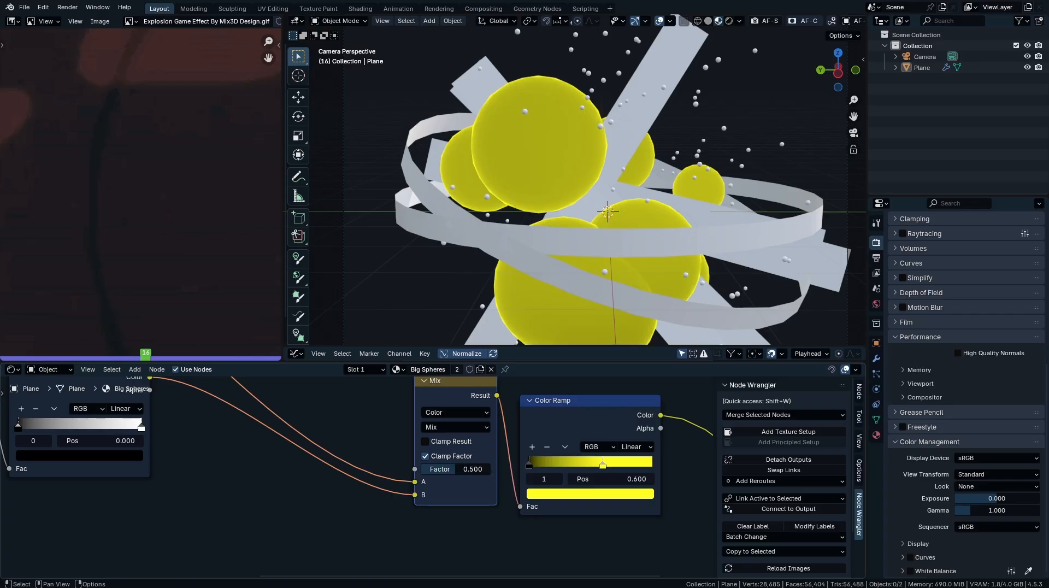
- Add an Emission shader after the yellow Color Ramp, fed by the ramp's colour
scroll(546, 481, up, 3)
middle_drag(645, 488, 332, 493)
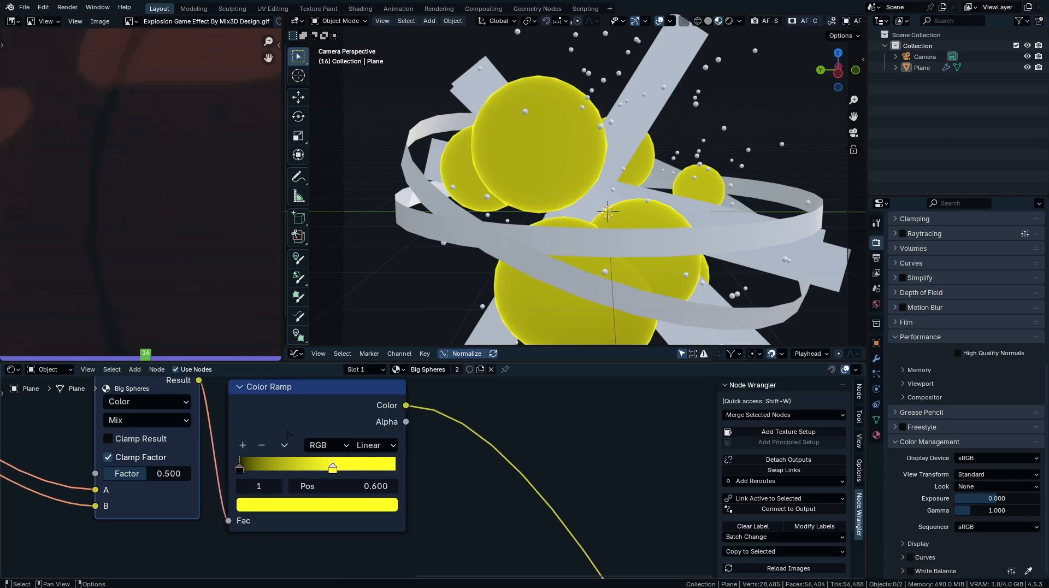
scroll(483, 495, down, 5)
key(q)
click(455, 415)
click(455, 426)
middle_drag(507, 491, 489, 441)
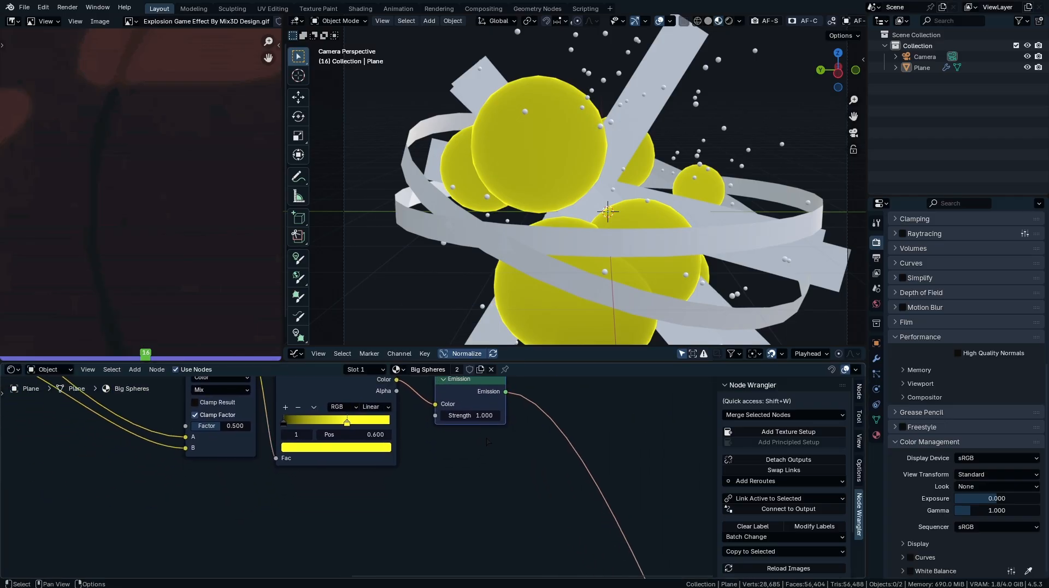
- Add a Shader to RGB node after the yellow Emission and place it close beside it
key(q)
click(486, 436)
scroll(561, 421, down, 5)
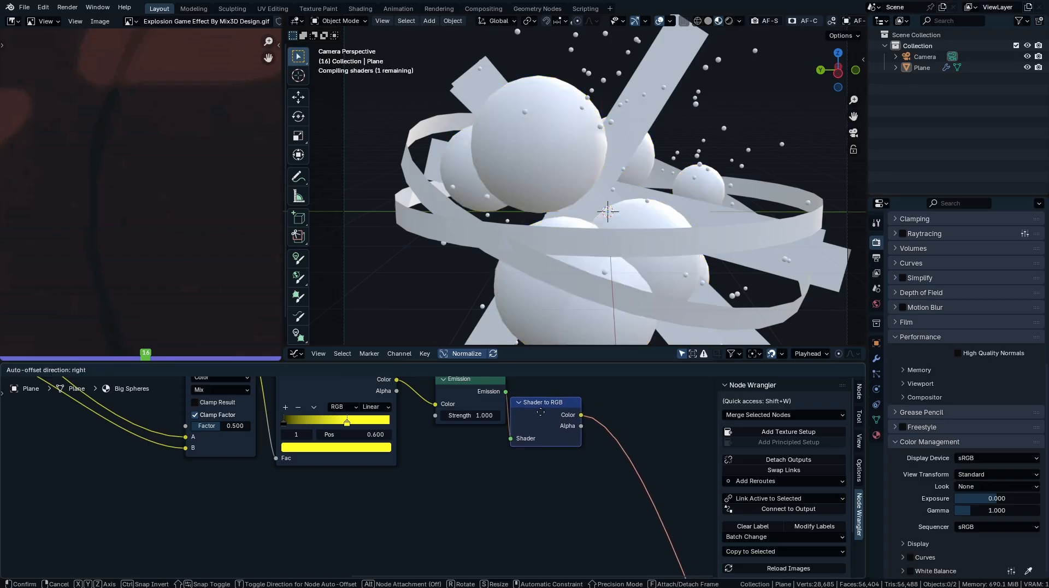
drag(459, 434, 534, 466)
key(Escape)
drag(460, 417, 445, 417)
middle_drag(547, 482, 466, 479)
click(523, 432)
scroll(437, 479, up, 3)
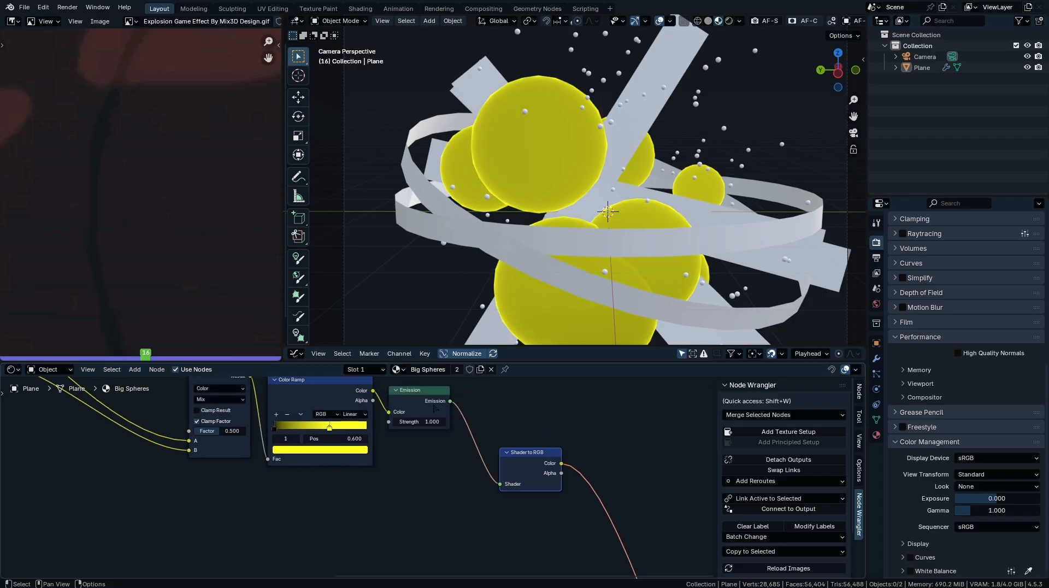
drag(519, 458, 471, 418)
middle_drag(471, 419, 417, 468)
- Try a brighter value on the Color Ramp's yellow stop and return it to 1
scroll(417, 467, up, 2)
scroll(416, 468, up, 2)
click(322, 495)
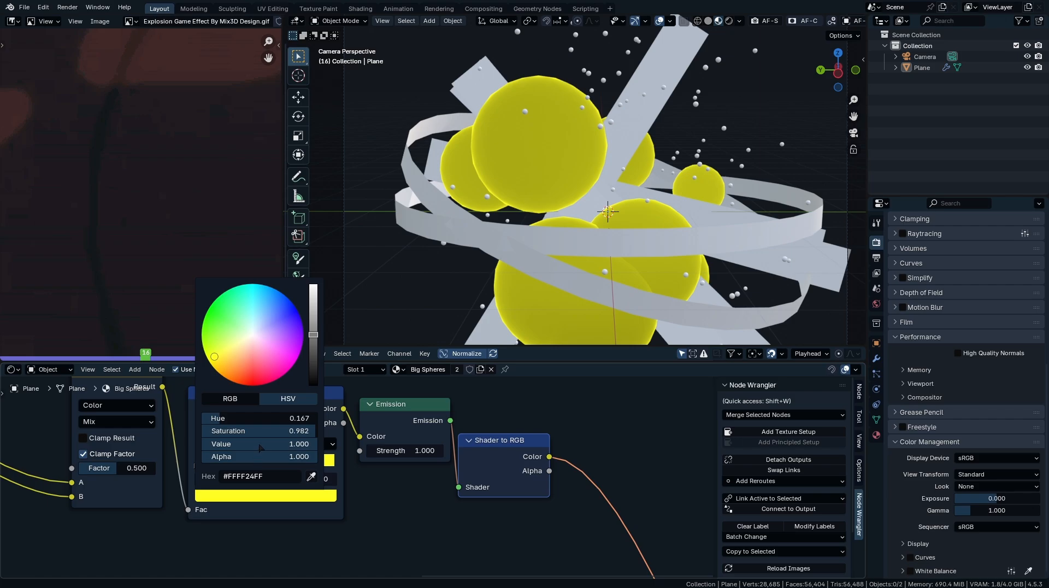
click(261, 448)
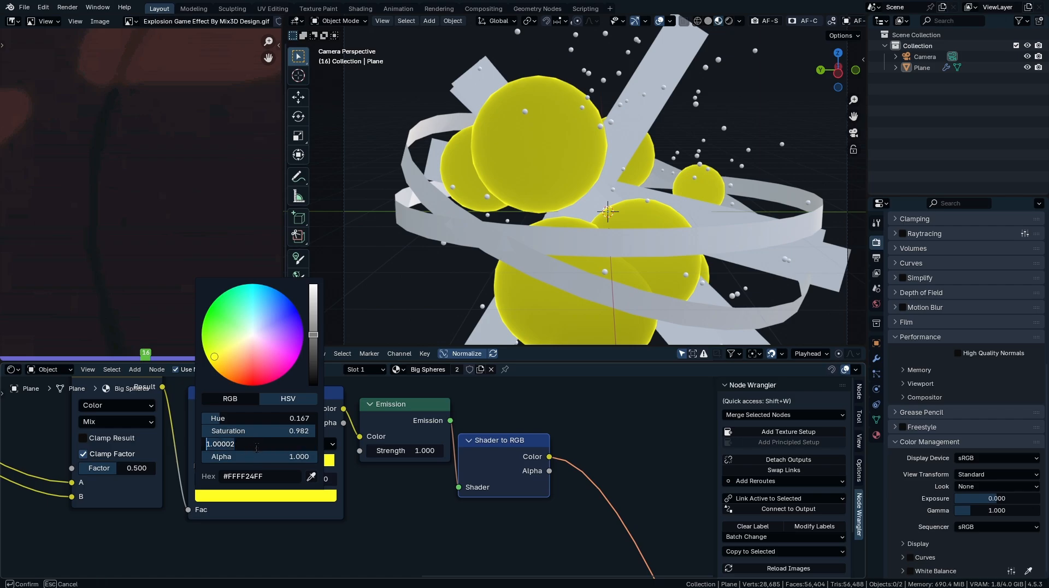
key(Return)
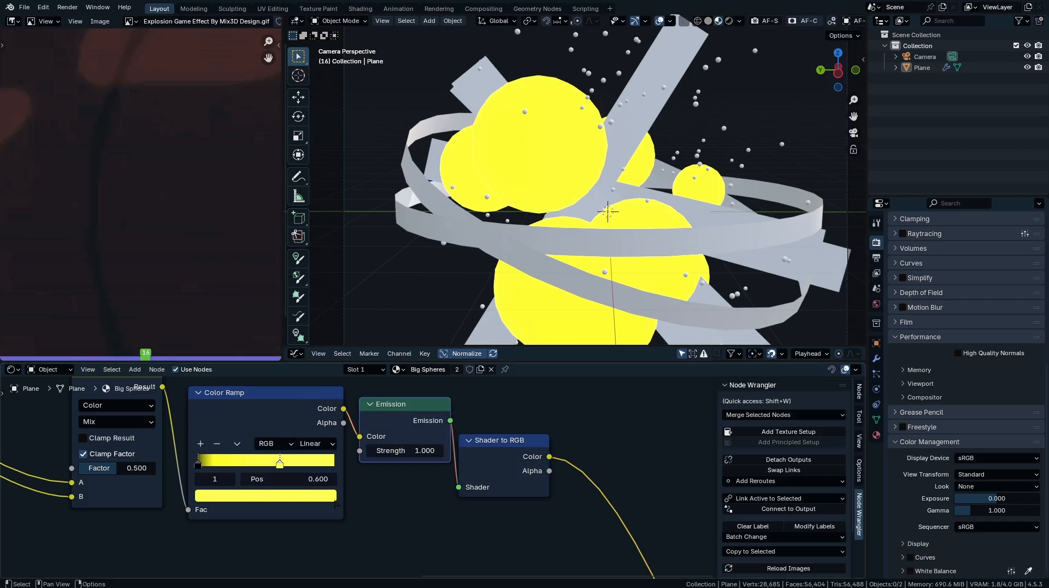
click(294, 494)
click(255, 439)
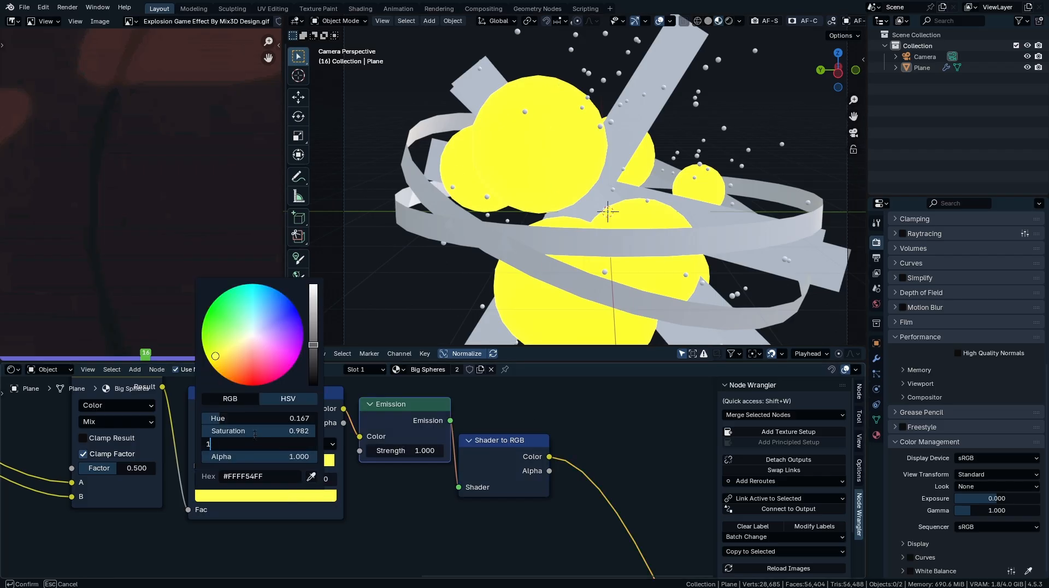
text(1)
key(Return)
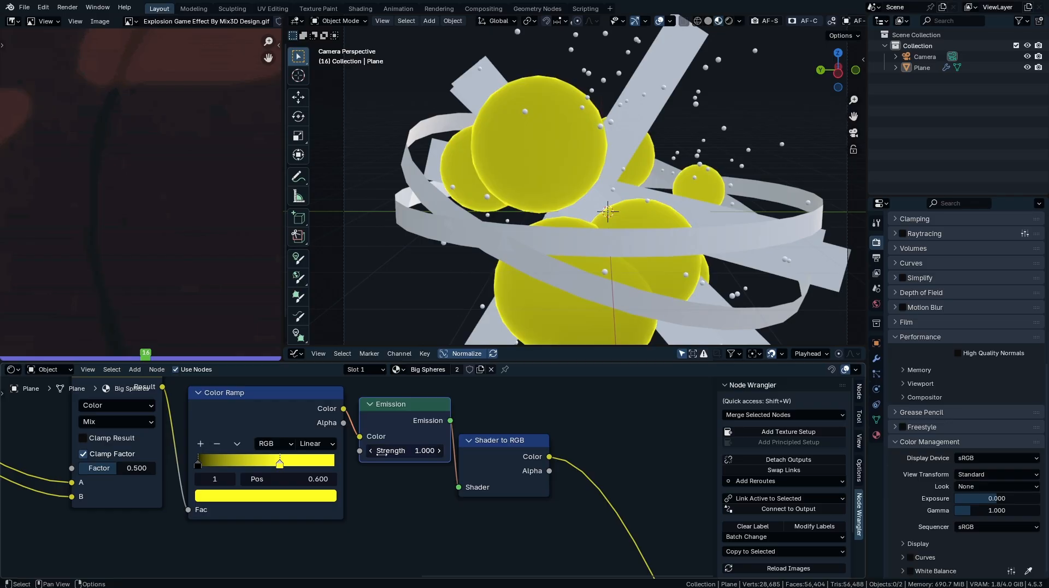
click(290, 498)
- Reset the spare Multiply node to a Color Mix and feed it the smoke's Multiply result and the yellow Shader to RGB colour
scroll(471, 385, down, 12)
middle_drag(448, 471, 531, 486)
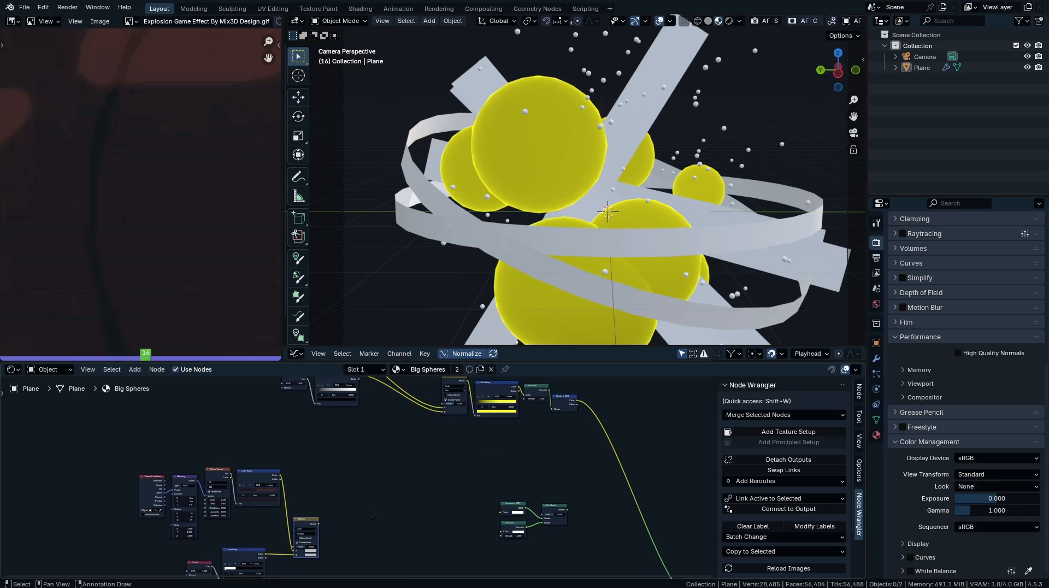
scroll(467, 481, up, 3)
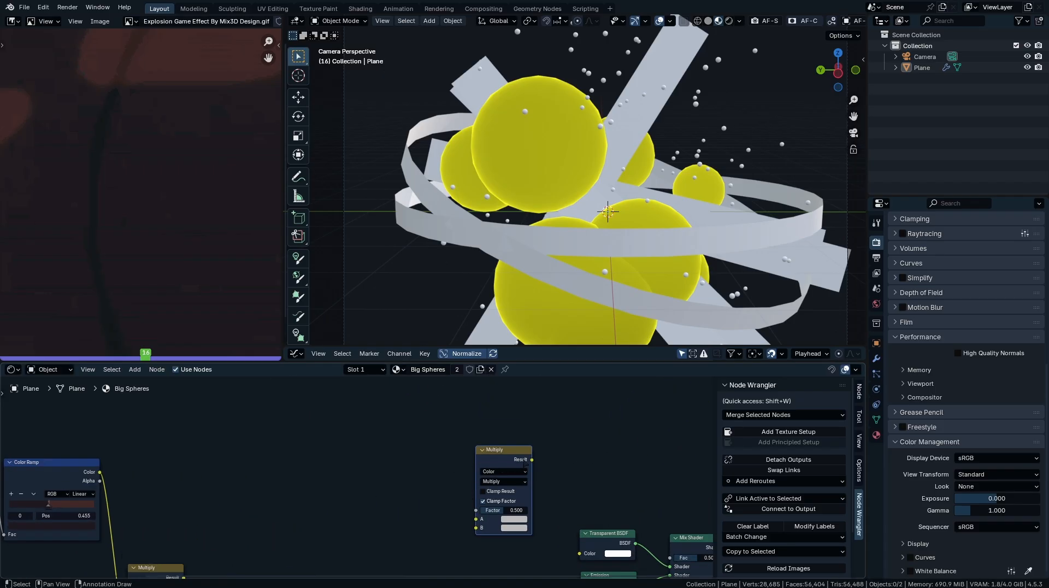
key(BackSpace)
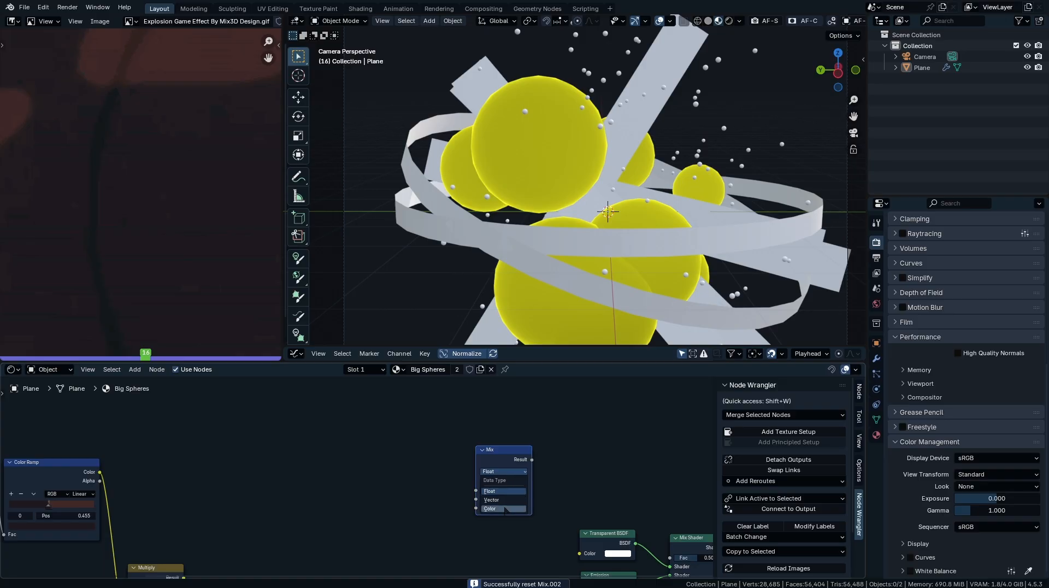
scroll(568, 486, down, 3)
drag(597, 434, 438, 559)
middle_drag(440, 557, 438, 527)
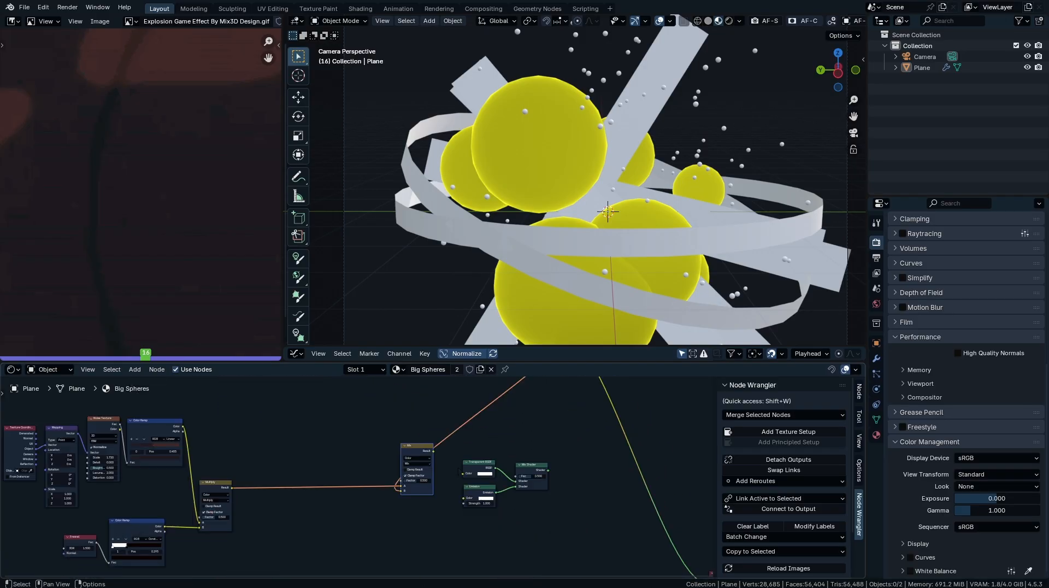
- Reposition the new Mix node and preview its result through the Material Output
key(g)
click(430, 469)
scroll(433, 477, up, 3)
drag(354, 478, 387, 532)
right_click(354, 478)
ctrl+shift+click(356, 491)
scroll(385, 543, up, 2)
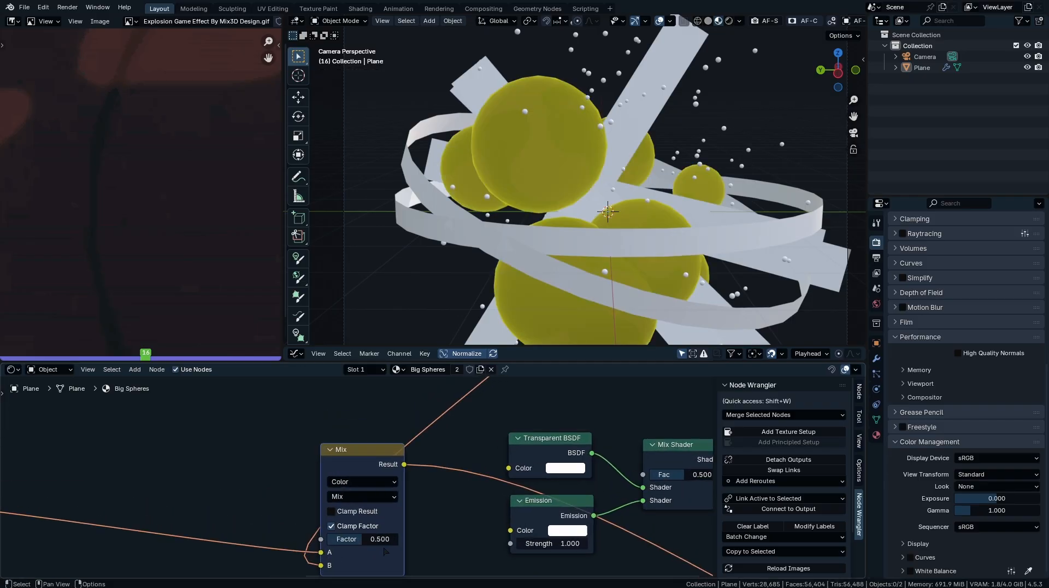
- Set the factor of the Mix node combining smoke and fire to 0.000
scroll(384, 551, up, 1)
middle_drag(384, 552, 416, 481)
drag(404, 469, 363, 469)
middle_drag(60, 517, 299, 506)
scroll(430, 477, down, 6)
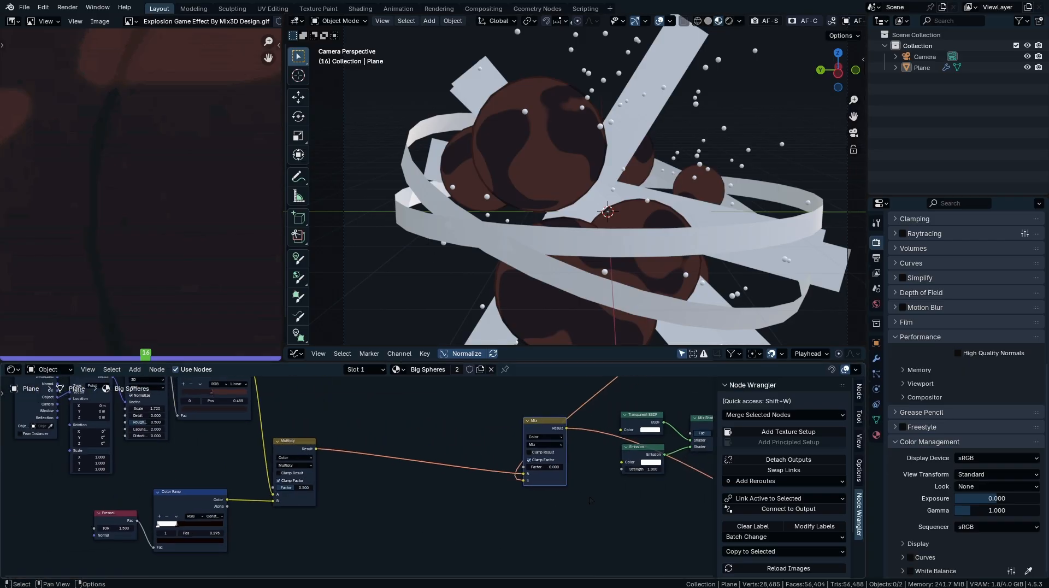
- Rearrange the Mix Shader, Transparent BSDF and Emission nodes between the Mix node and the Material Output
middle_drag(572, 487, 343, 539)
scroll(440, 476, up, 3)
middle_drag(463, 572, 436, 475)
scroll(435, 477, down, 6)
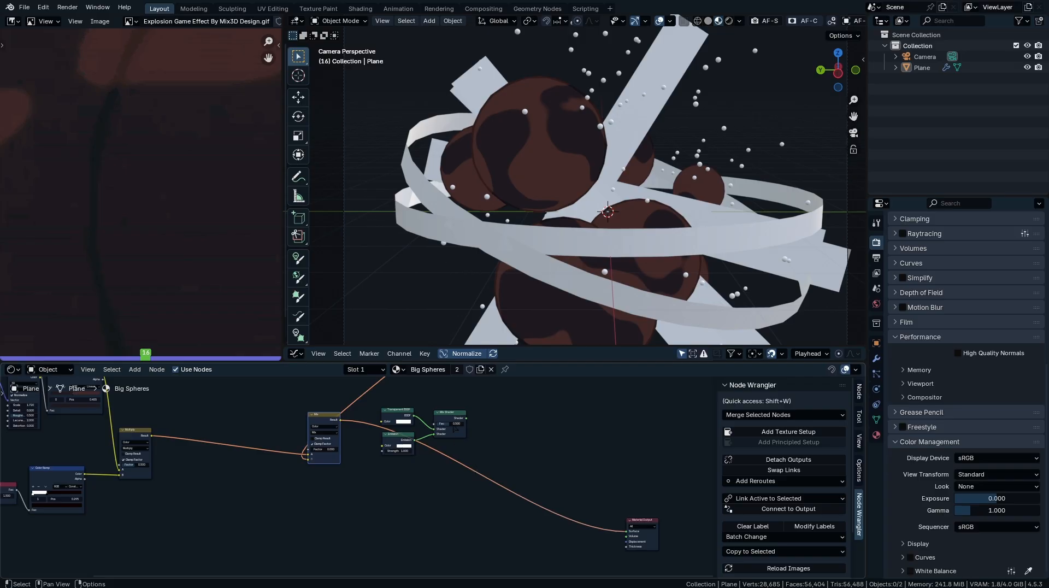
drag(454, 419, 504, 451)
drag(375, 395, 448, 479)
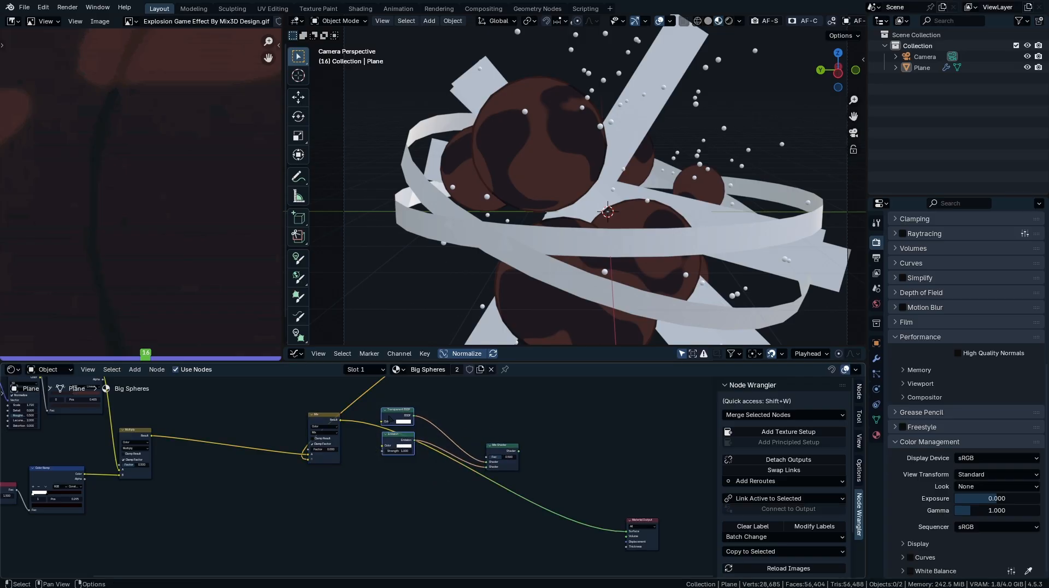
drag(399, 411, 433, 438)
- Advance the animation to frame 26 and examine how the smoke dissolves in the reference image
scroll(191, 354, down, 6)
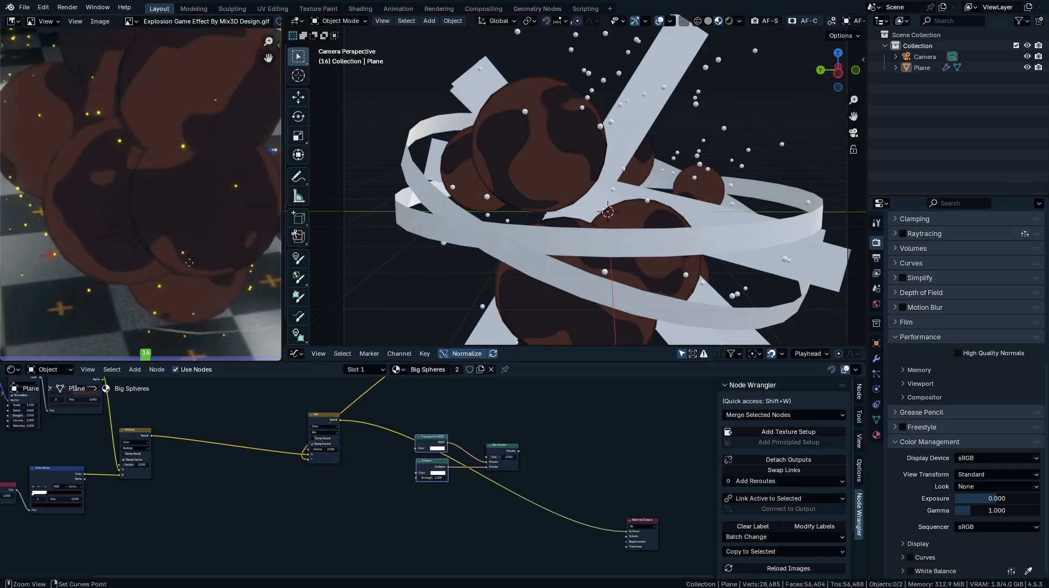
key(space)
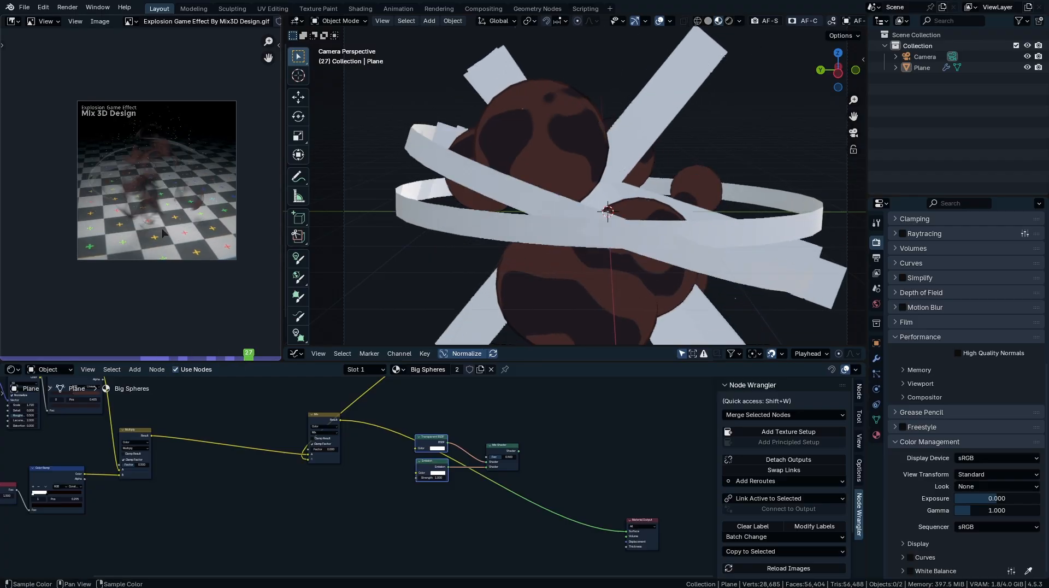
scroll(155, 218, up, 3)
scroll(328, 465, down, 3)
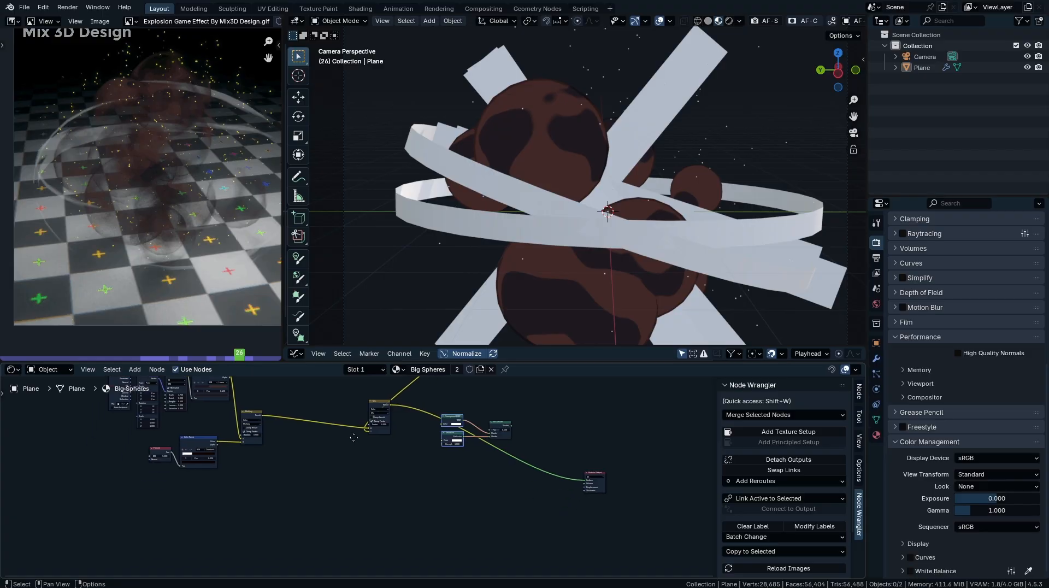
- Add a Voronoi Texture node in the free area below the smoke setup
key(shift+a)
text(vorno)
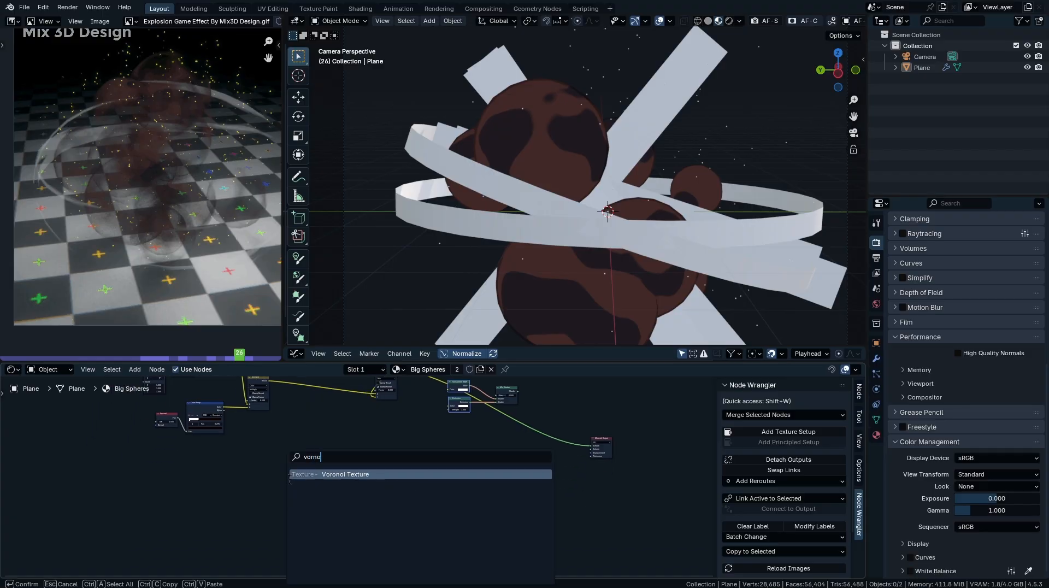
text(i)
key(Return)
click(293, 475)
scroll(295, 473, up, 3)
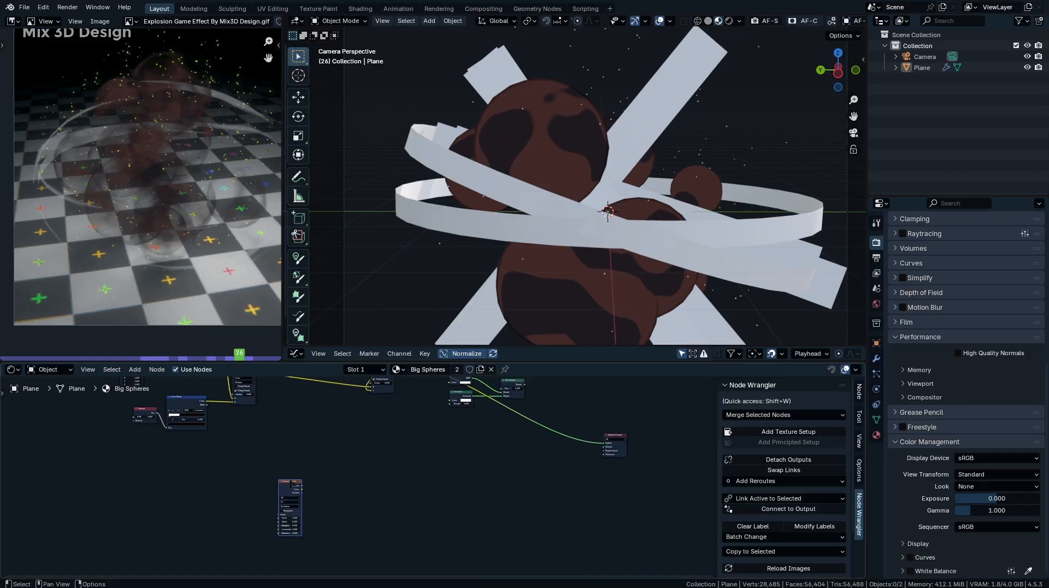
- Add a Color Ramp beside the new Voronoi Texture and connect the texture's Distance to its Fac
drag(197, 496, 251, 503)
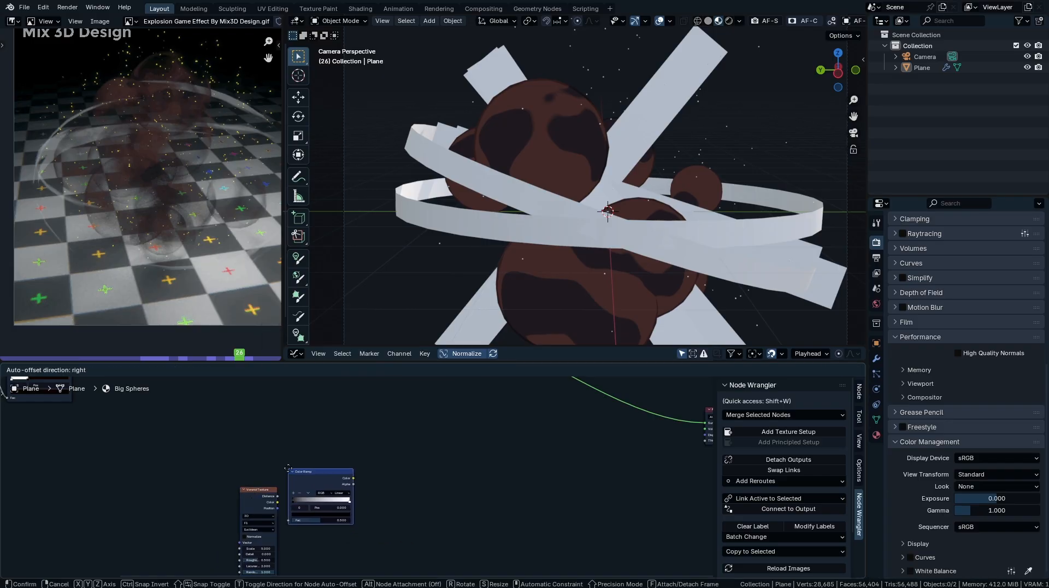
click(296, 476)
drag(278, 497, 290, 528)
- Output the Mix Shader with the new Color Ramp as its factor and the smoke-fire Mix result as the Emission colour
middle_drag(354, 477, 283, 559)
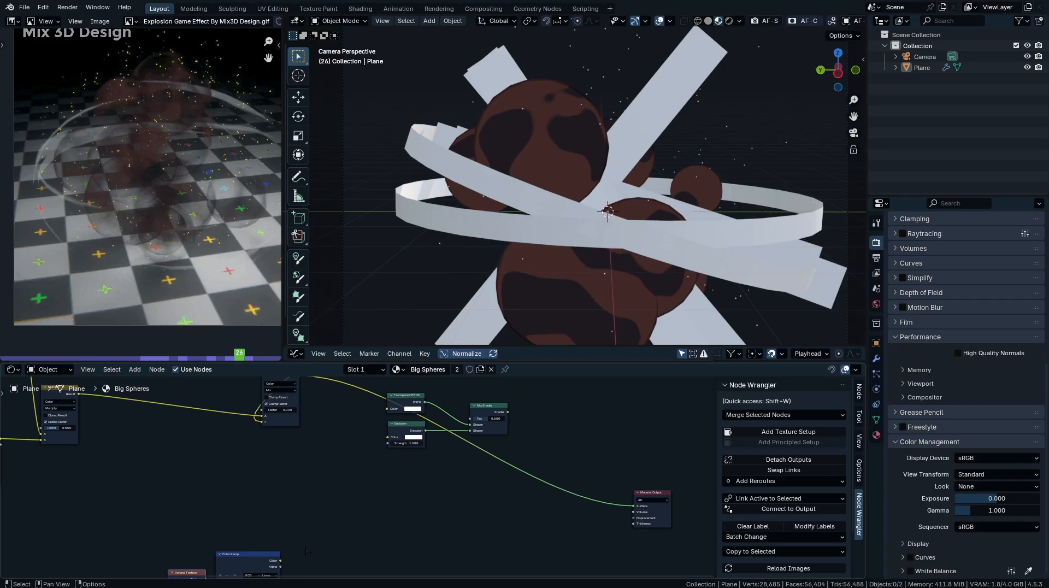
drag(281, 560, 480, 446)
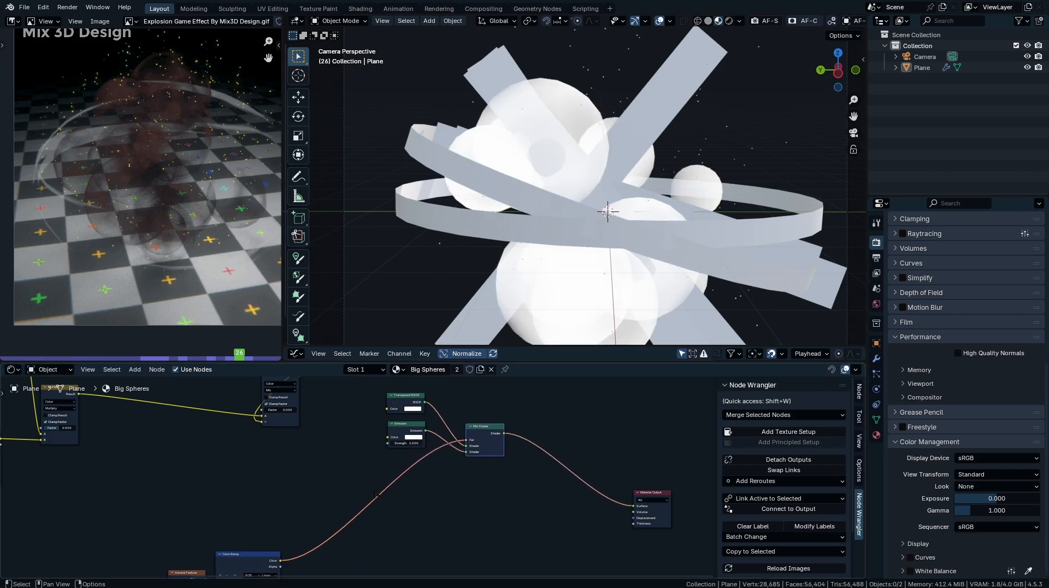
middle_drag(286, 509, 383, 587)
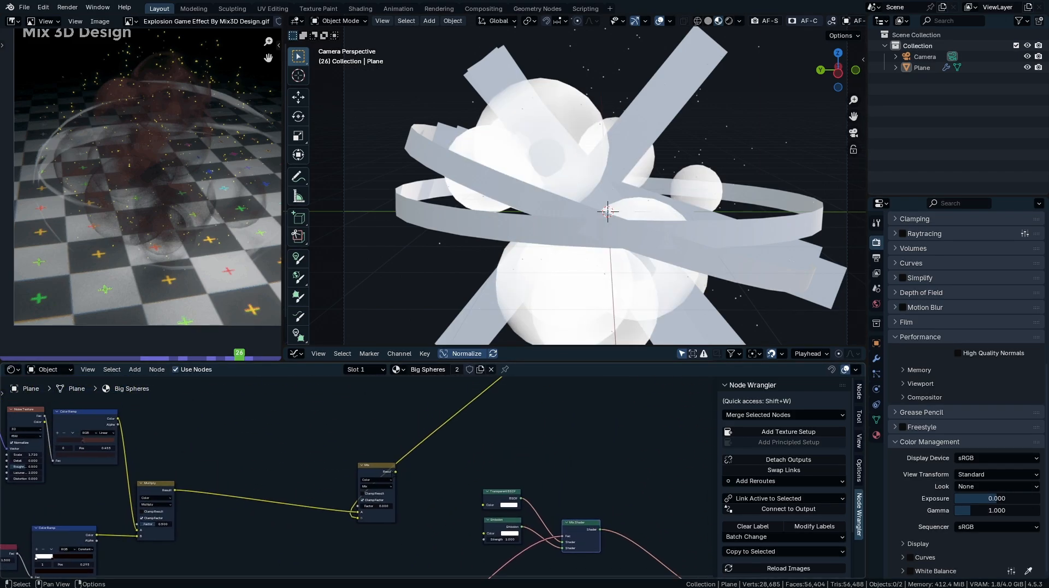
drag(395, 472, 483, 533)
- Add Texture Coordinate and Mapping nodes to the new Voronoi Texture and set its feature to Smooth F1
middle_drag(475, 568, 519, 377)
scroll(433, 476, up, 10)
middle_drag(320, 483, 584, 406)
click(451, 460)
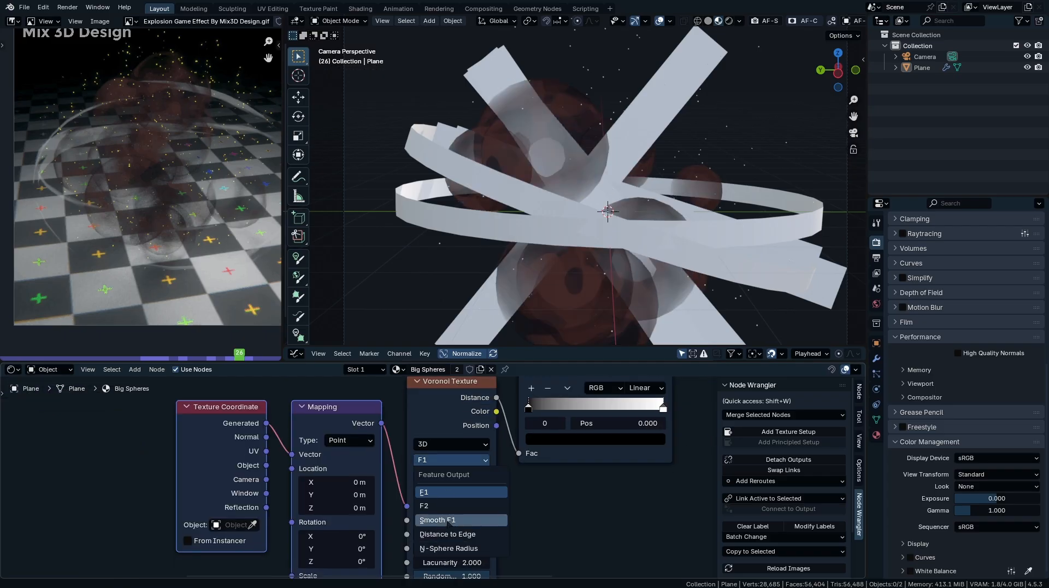
click(448, 521)
- Try out the white stop's position on the transparency Color Ramp and return it to 1.000
middle_drag(517, 399, 437, 462)
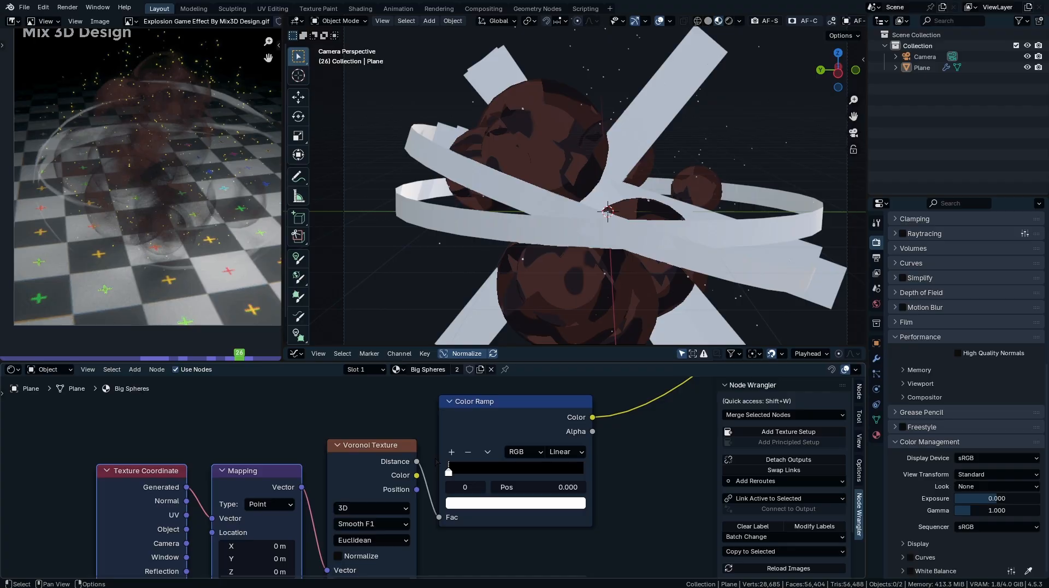
drag(449, 472, 467, 472)
middle_drag(545, 181, 560, 237)
key(KP_0)
mouse_move(467, 472)
mouse_down()
mouse_move(562, 472)
mouse_move(438, 477)
mouse_move(600, 487)
mouse_up()
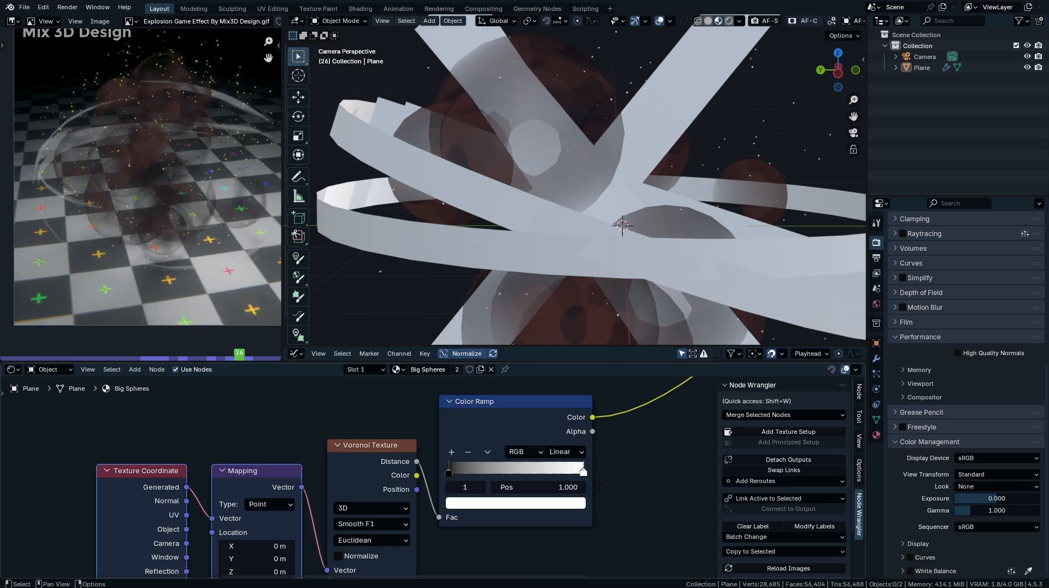
- Try black on the transparency Color Ramp, make both of its stops white, and check the spheres from another angle
click(556, 505)
click(557, 505)
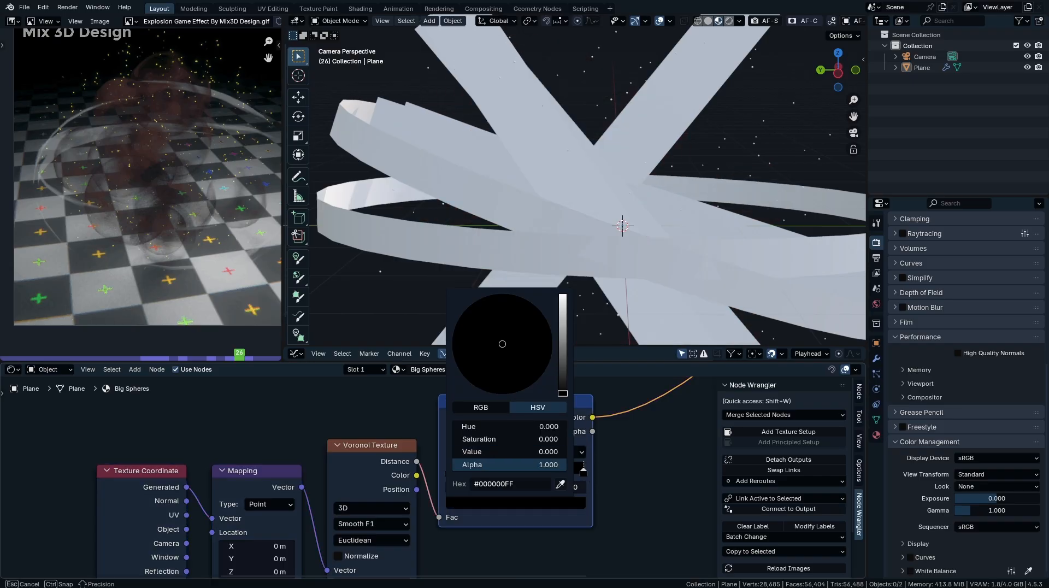
mouse_move(563, 295)
mouse_down()
mouse_move(563, 394)
mouse_move(563, 295)
mouse_up()
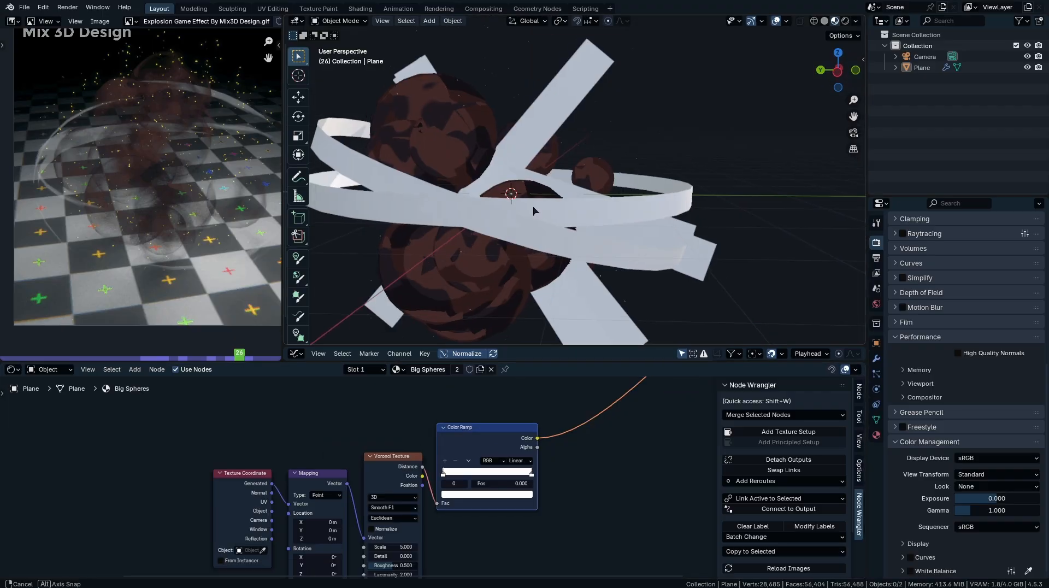
middle_drag(534, 211, 523, 167)
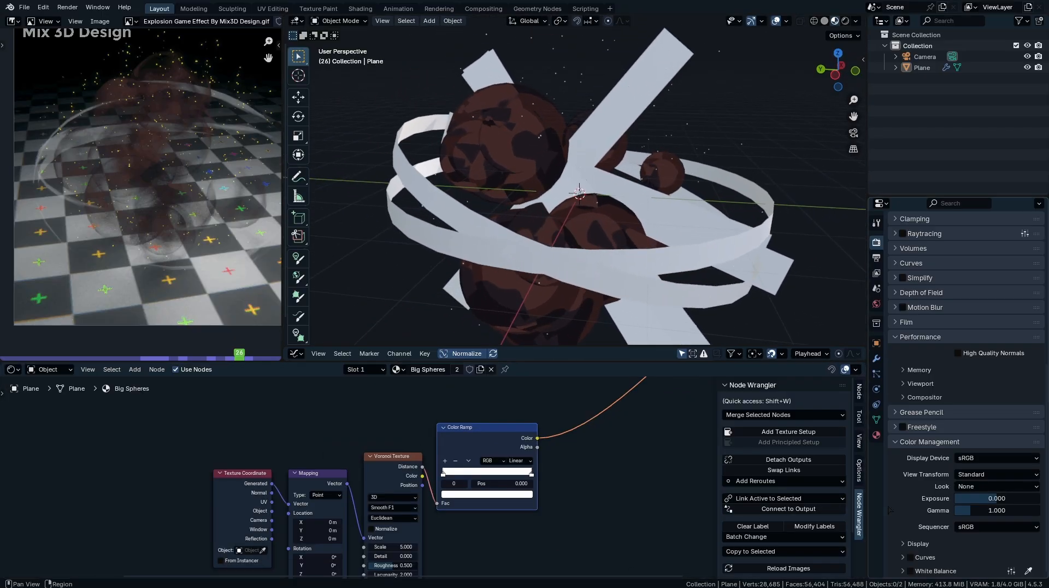
- Set the Big Spheres material's render method to Dithered
click(876, 435)
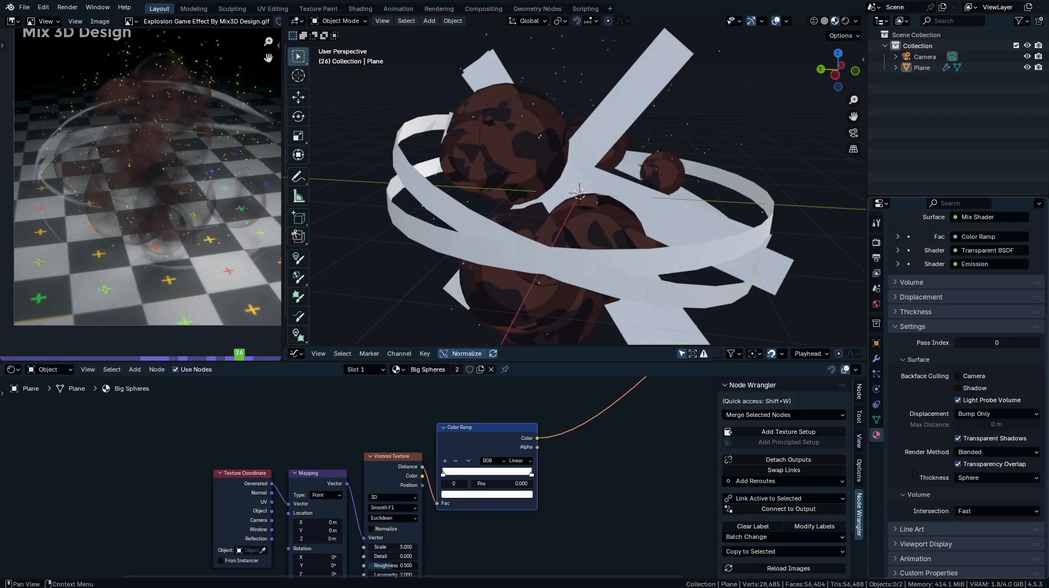
click(1009, 465)
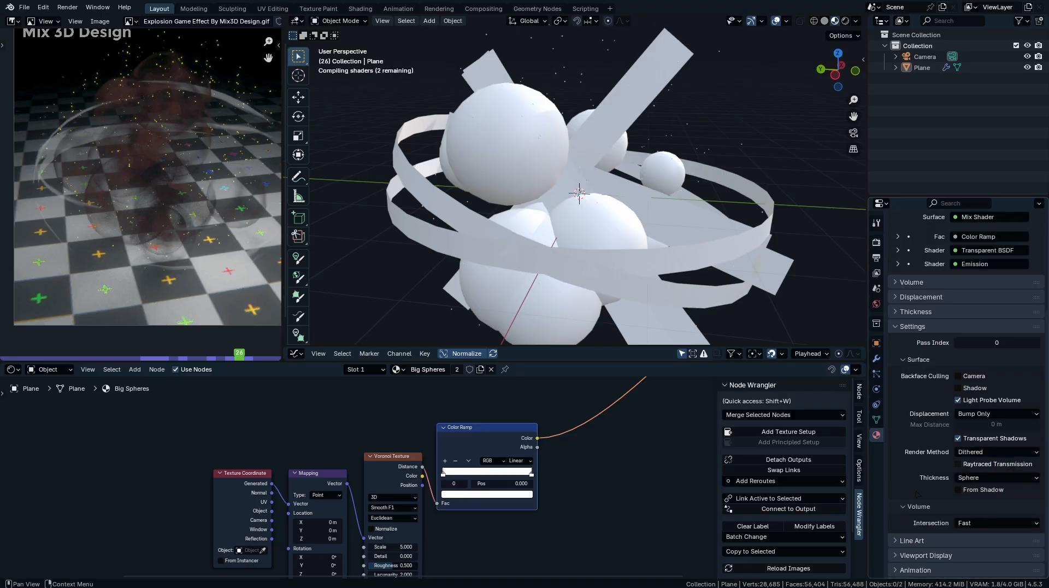
scroll(329, 406, up, 2)
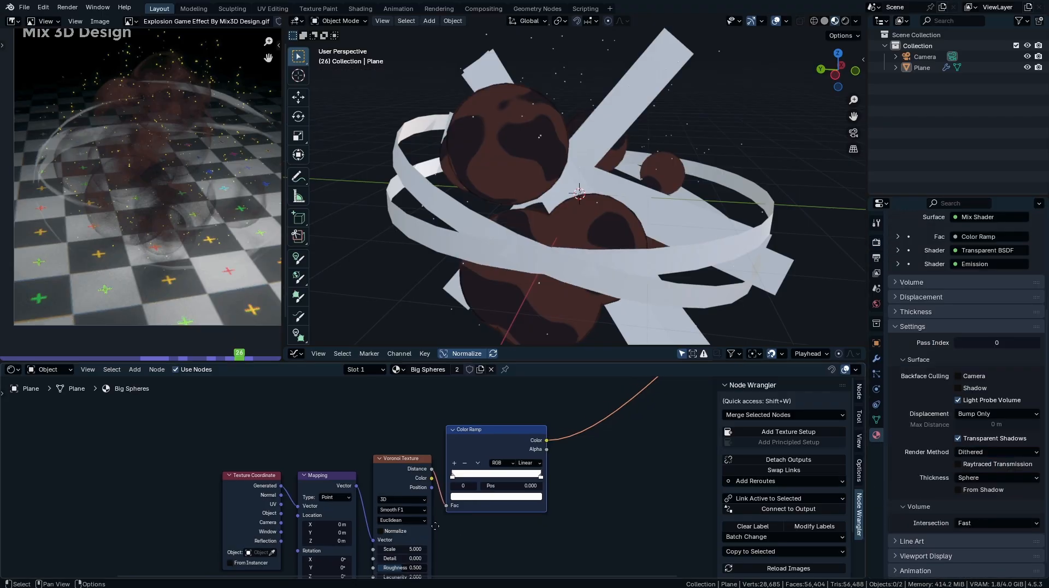
- Make the first stop of the Voronoi-fed transparency Color Ramp black
scroll(527, 526, up, 1)
mouse_move(617, 506)
mouse_down()
mouse_move(583, 508)
mouse_move(601, 507)
mouse_up()
click(498, 526)
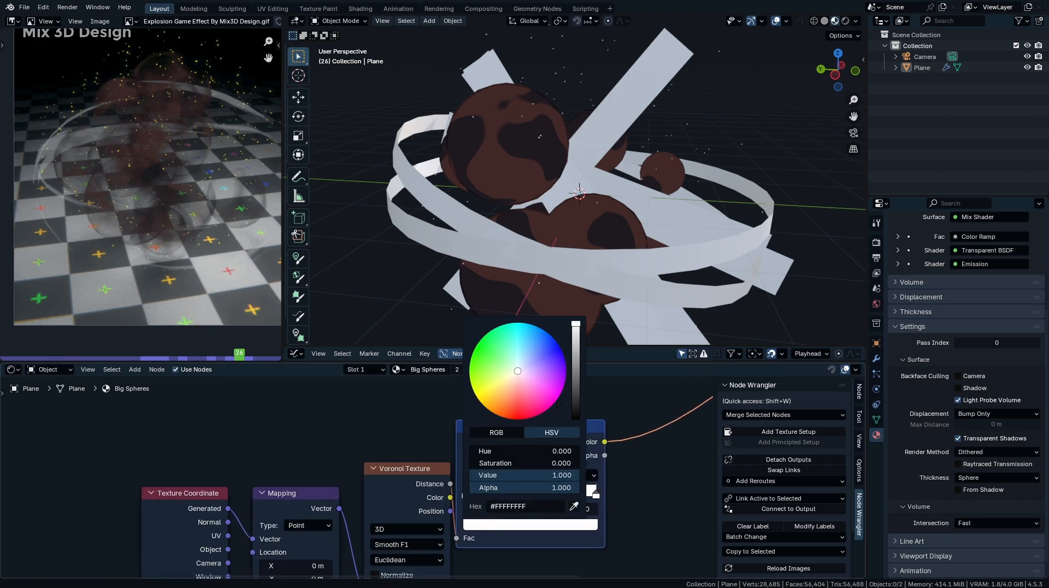
drag(576, 327, 577, 365)
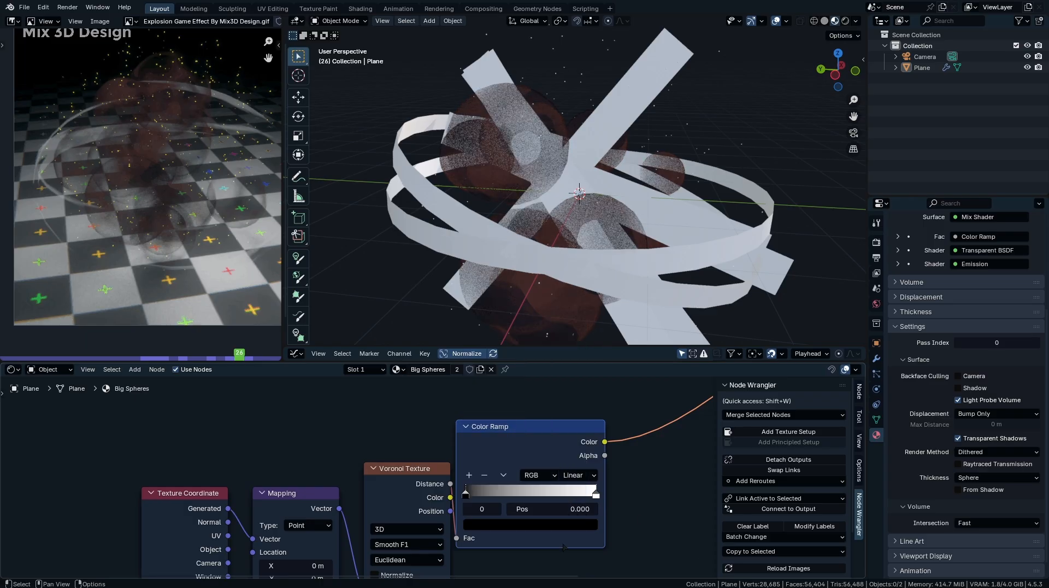
- Try several positions for the white stop on the transparency Color Ramp and leave it at about 0.077
drag(596, 494, 471, 501)
middle_drag(471, 501, 463, 479)
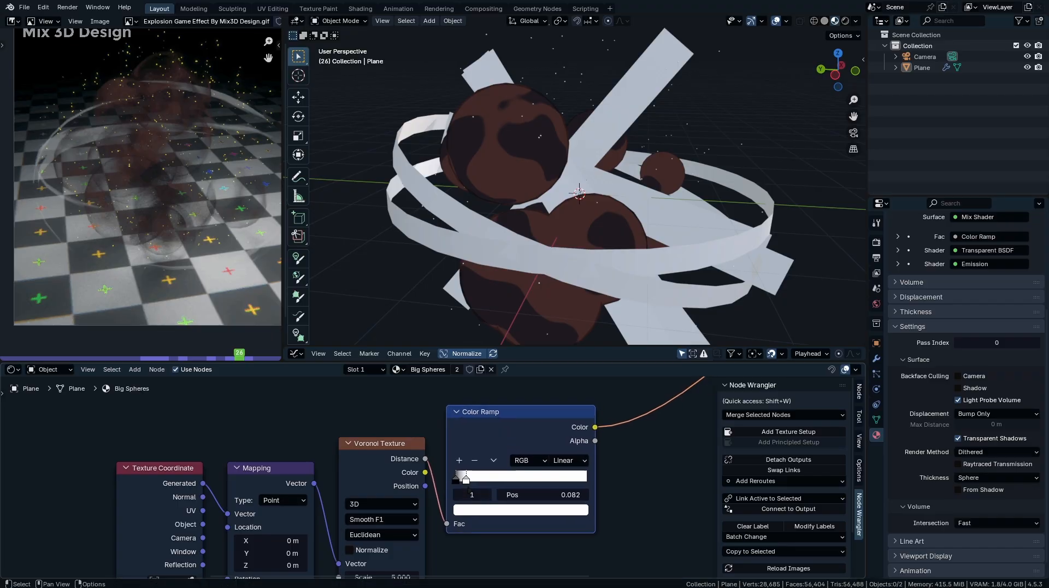
drag(485, 479, 507, 479)
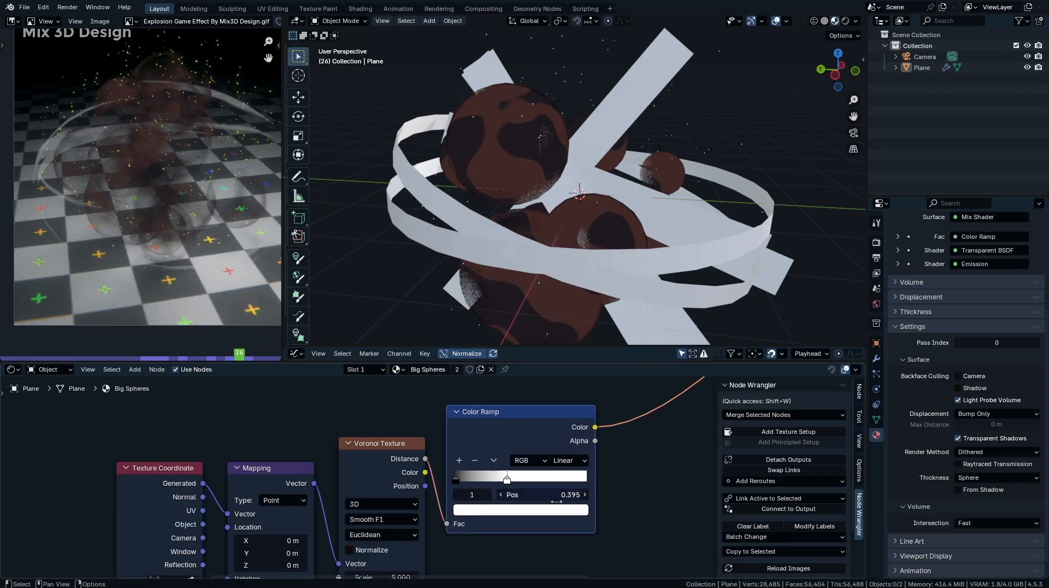
middle_drag(528, 476, 452, 435)
mouse_move(430, 439)
mouse_down()
mouse_move(379, 437)
mouse_move(396, 437)
mouse_up()
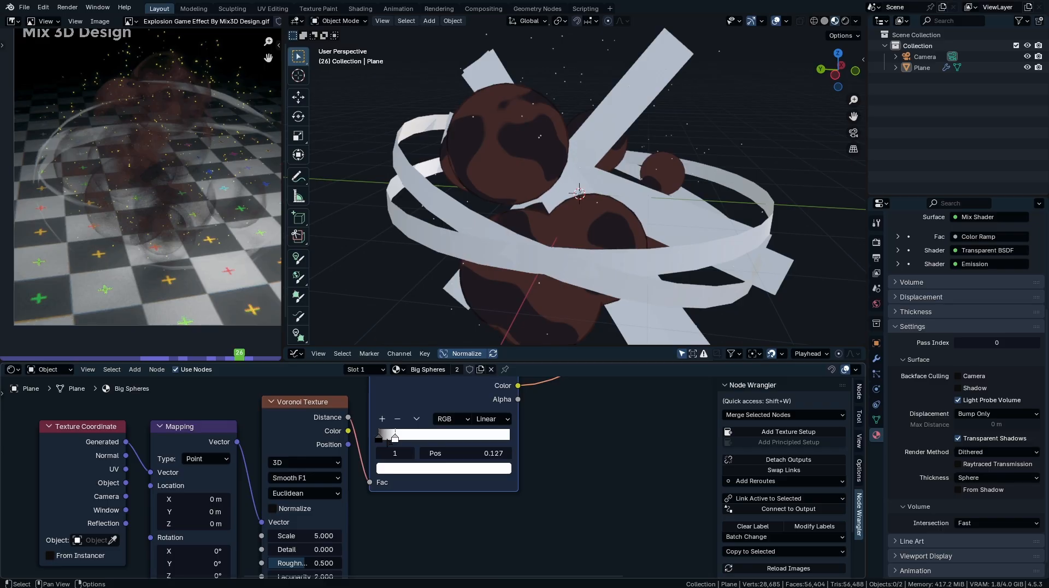
middle_drag(389, 441, 401, 423)
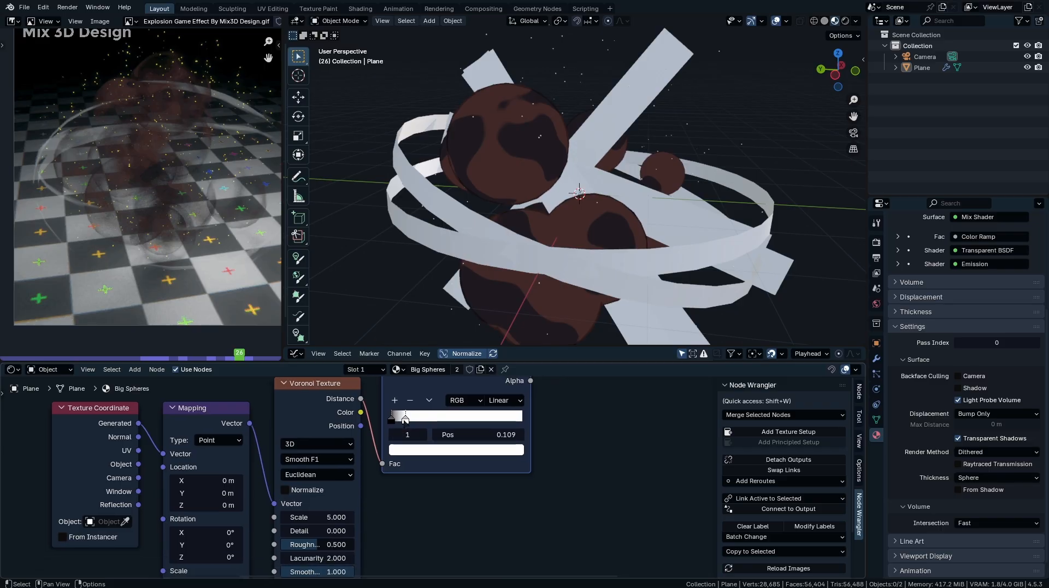
- Lower the scale of the Voronoi Texture that feeds the transparency Color Ramp to 0.000
middle_drag(397, 482, 447, 444)
drag(397, 479, 393, 479)
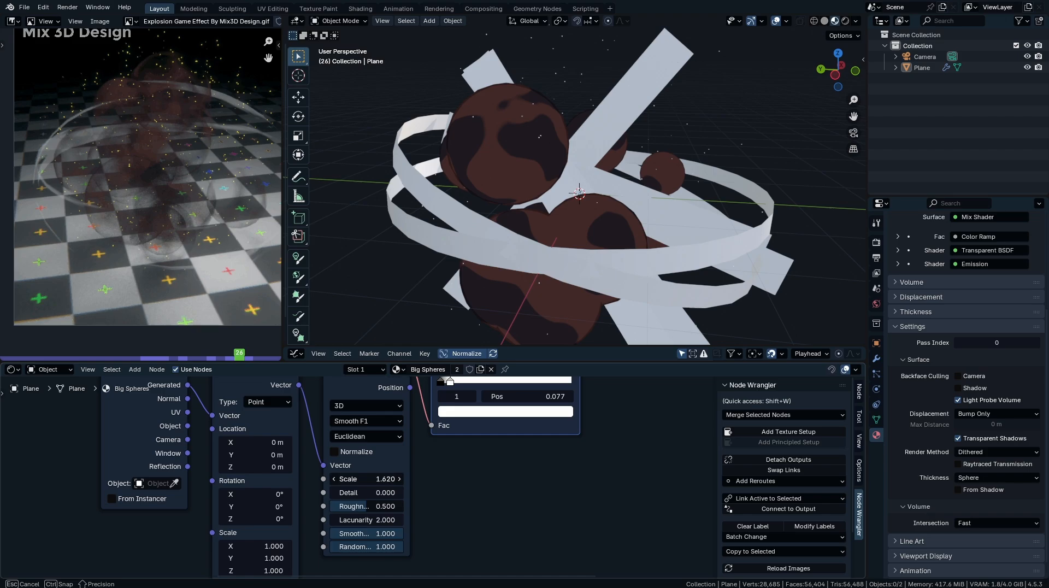
drag(385, 479, 385, 479)
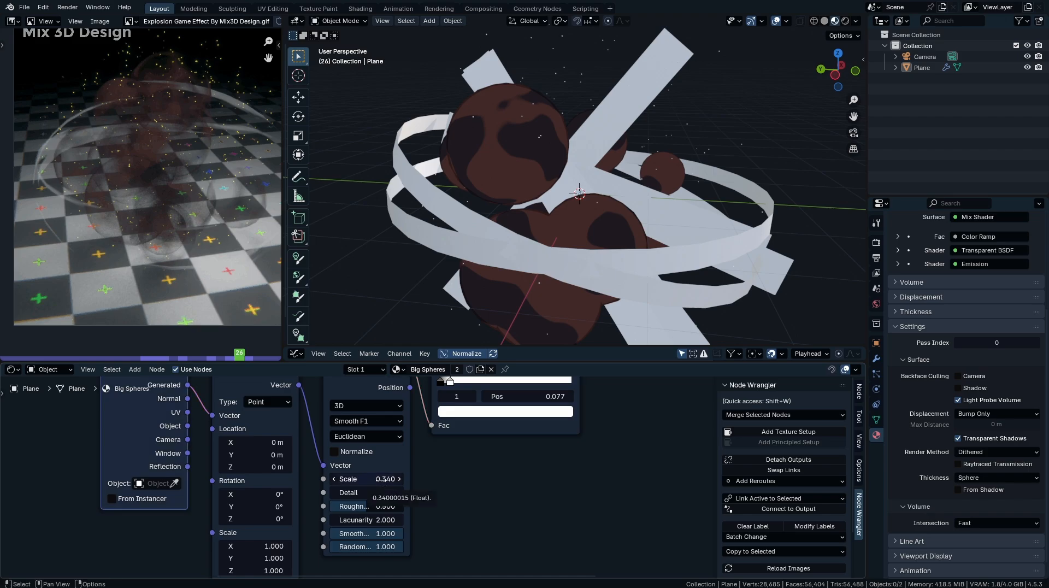
click(385, 479)
key(Return)
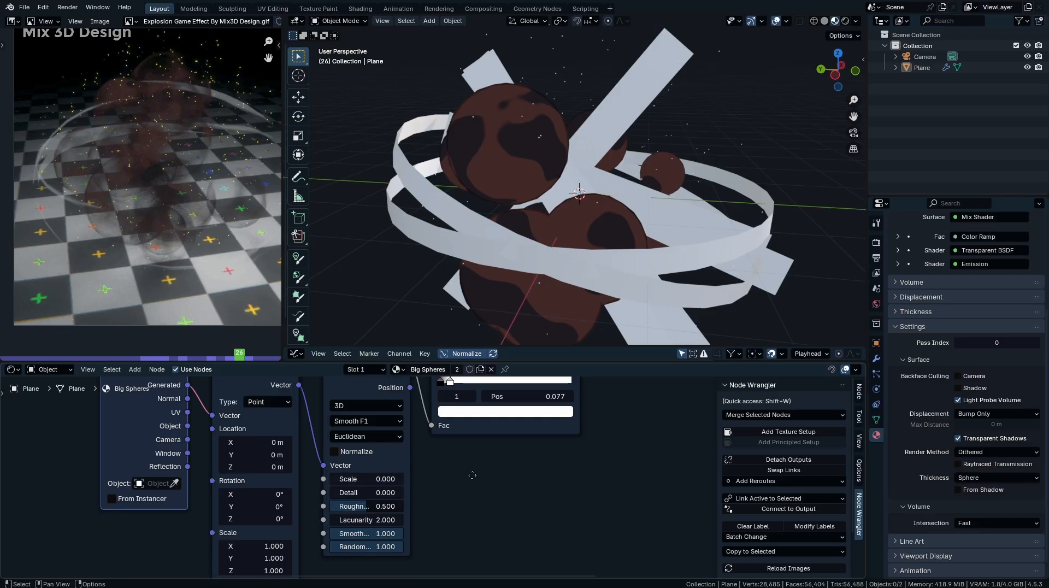
- Move the Material Output node close beside the Mix Shader
scroll(473, 475, down, 6)
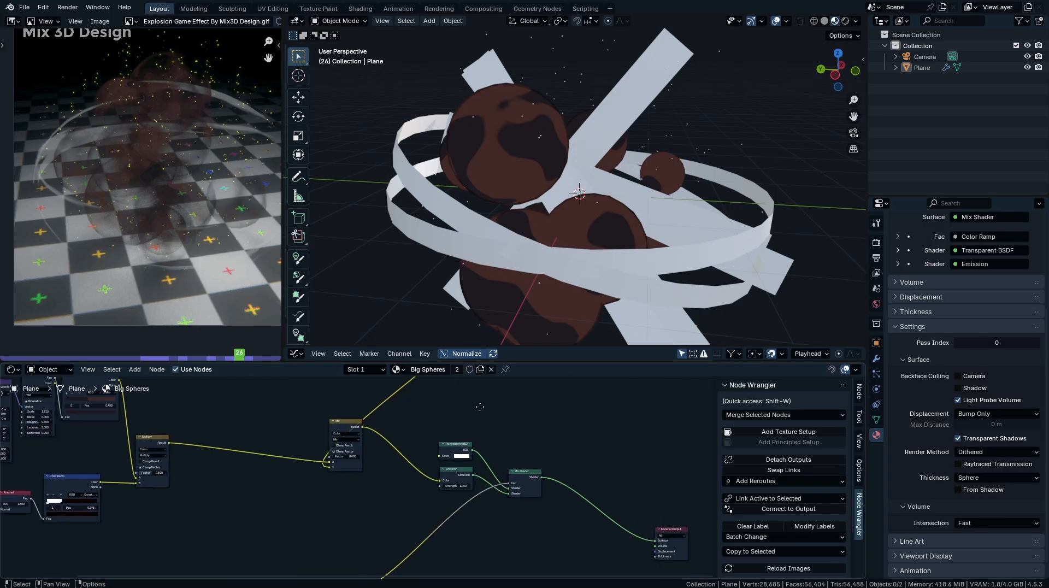
scroll(444, 445, up, 3)
middle_drag(480, 407, 320, 354)
drag(578, 538, 456, 461)
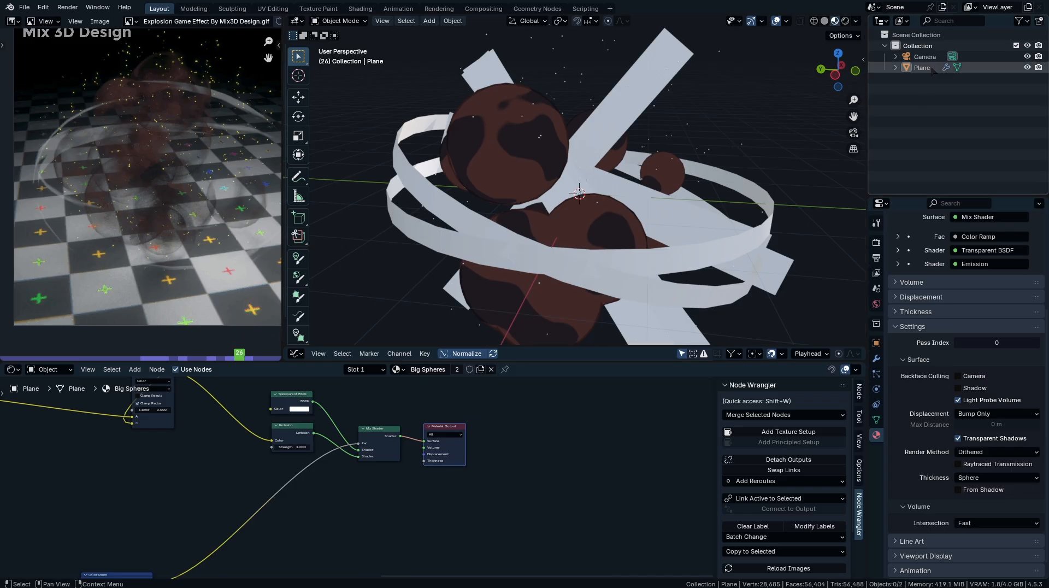
- Switch the shader editing to the Small Particles material and delete its Principled BSDF
click(371, 370)
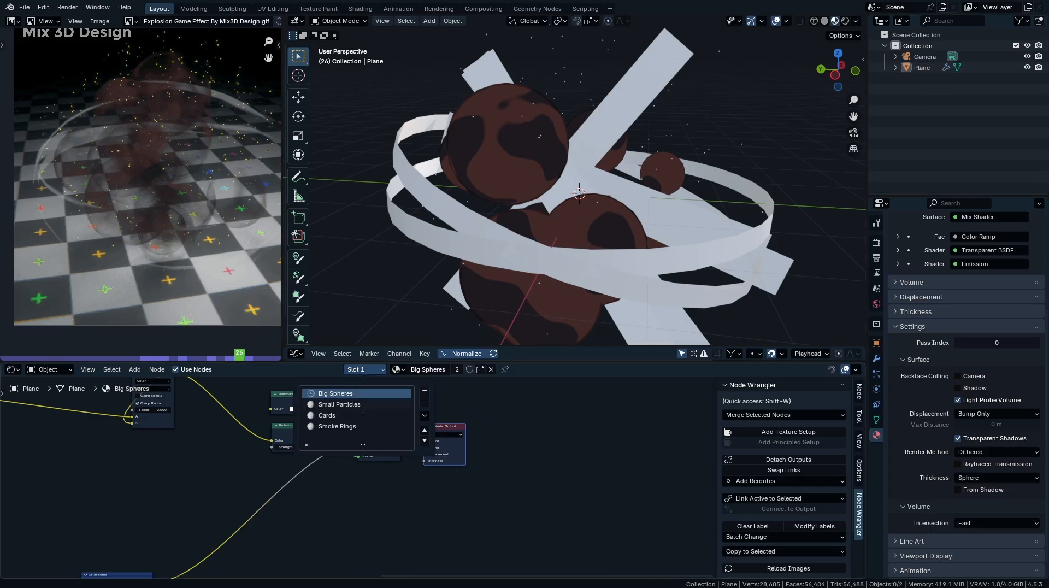
click(339, 405)
scroll(509, 491, up, 5)
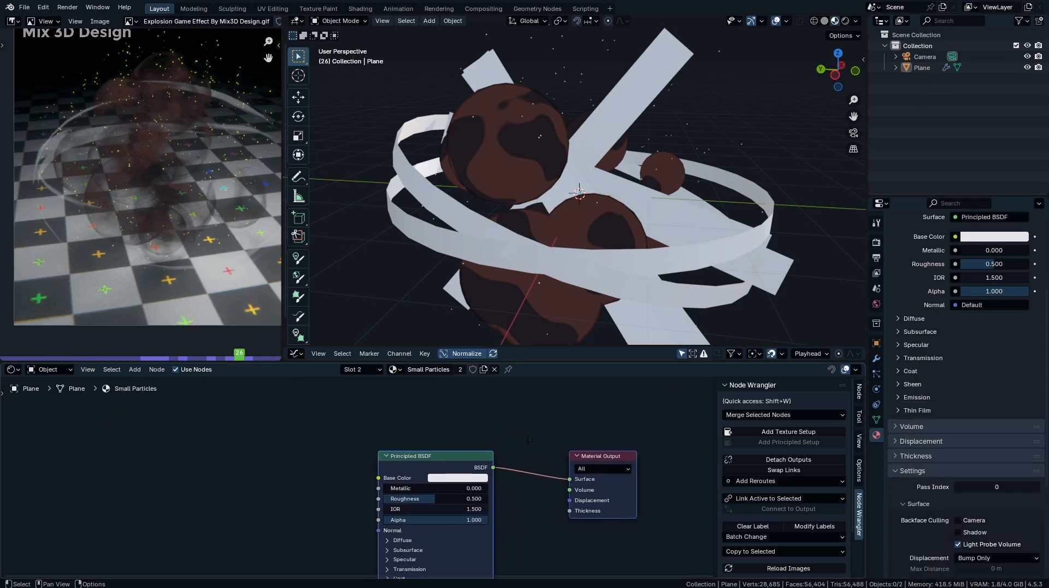
click(441, 459)
key(x)
- Add an Emission shader and connect it to the Material Output's Surface input
key(shift+a)
text(em)
key(Return)
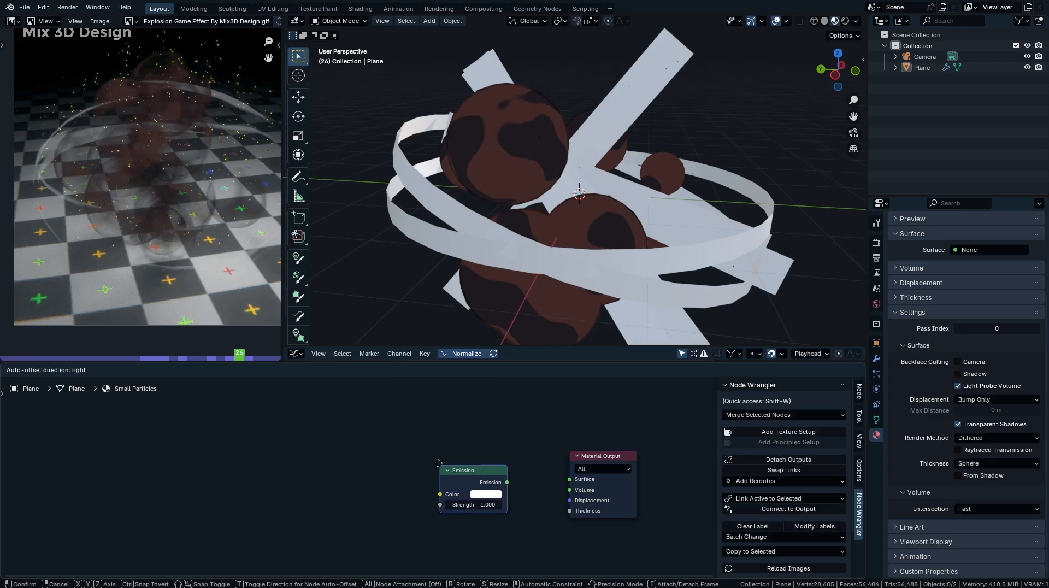
click(457, 461)
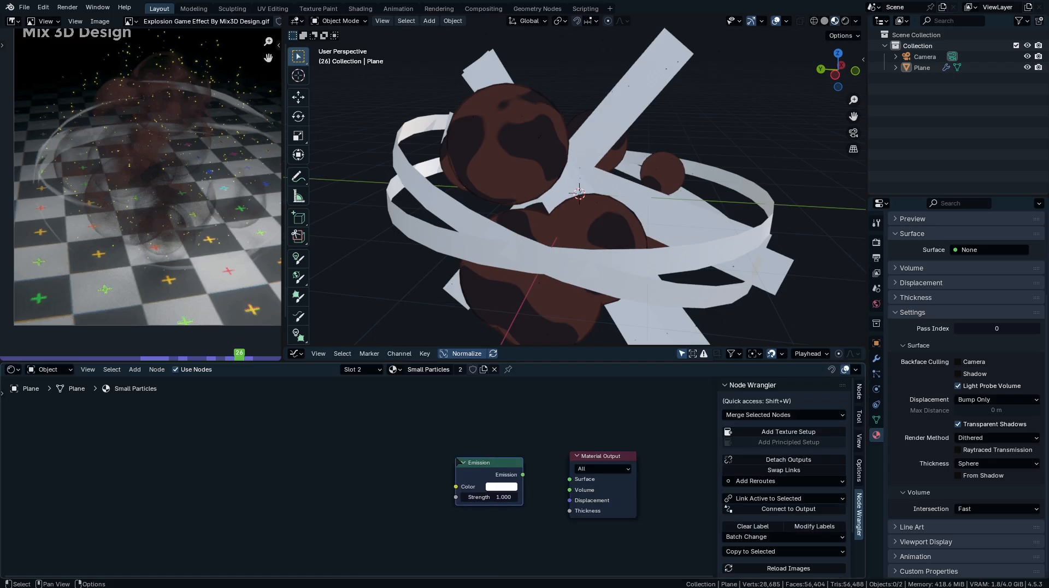
drag(523, 474, 569, 479)
- Give the Small Particles' Emission a saturated yellow-orange colour and a strength of 14.500
click(501, 486)
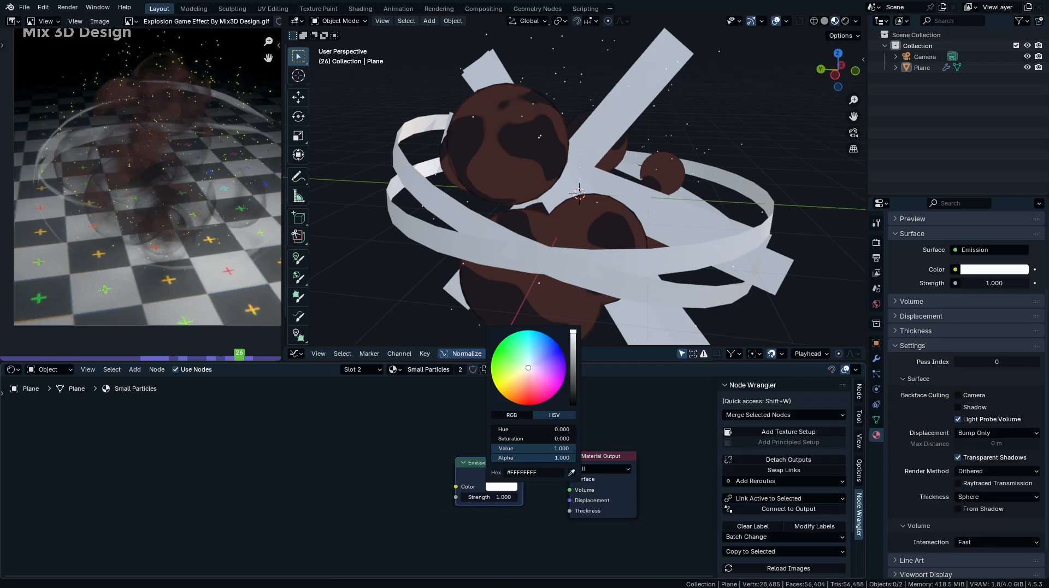
drag(528, 368, 506, 398)
drag(488, 500, 601, 500)
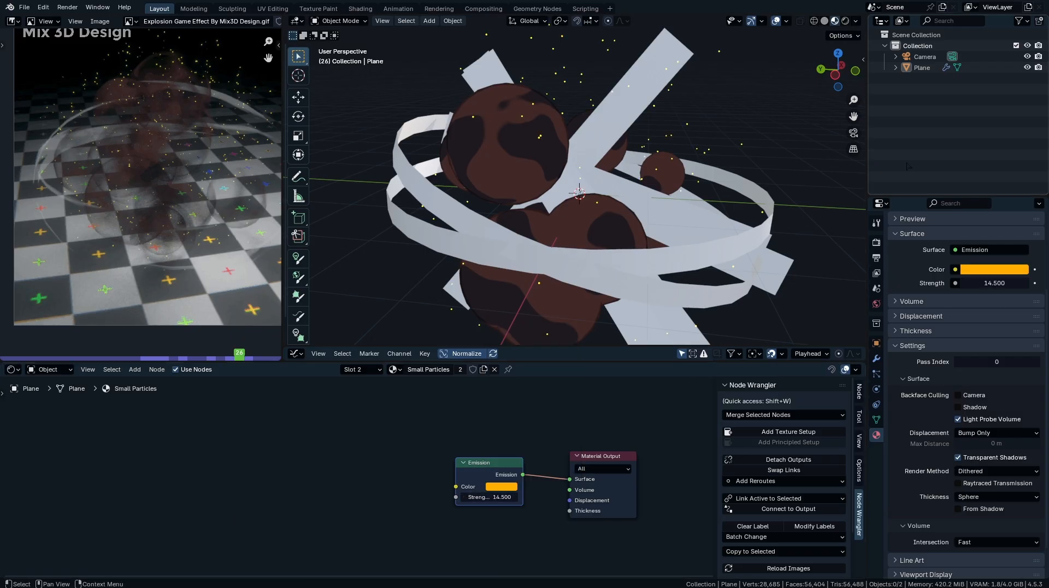
- Insert a controllable glare effect into the scene's viewport compositor from the render settings
click(876, 242)
scroll(962, 328, up, 5)
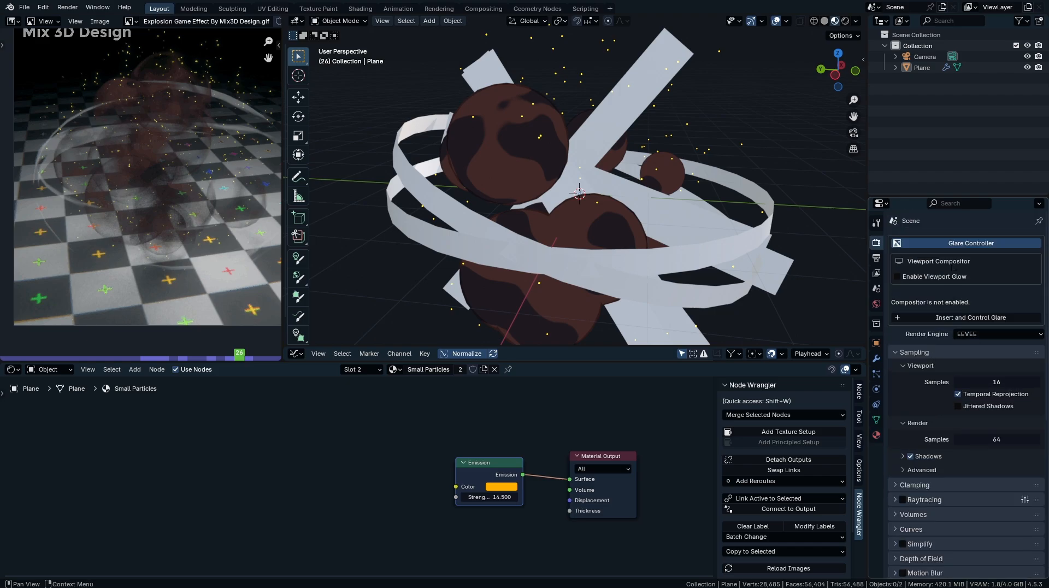
click(965, 317)
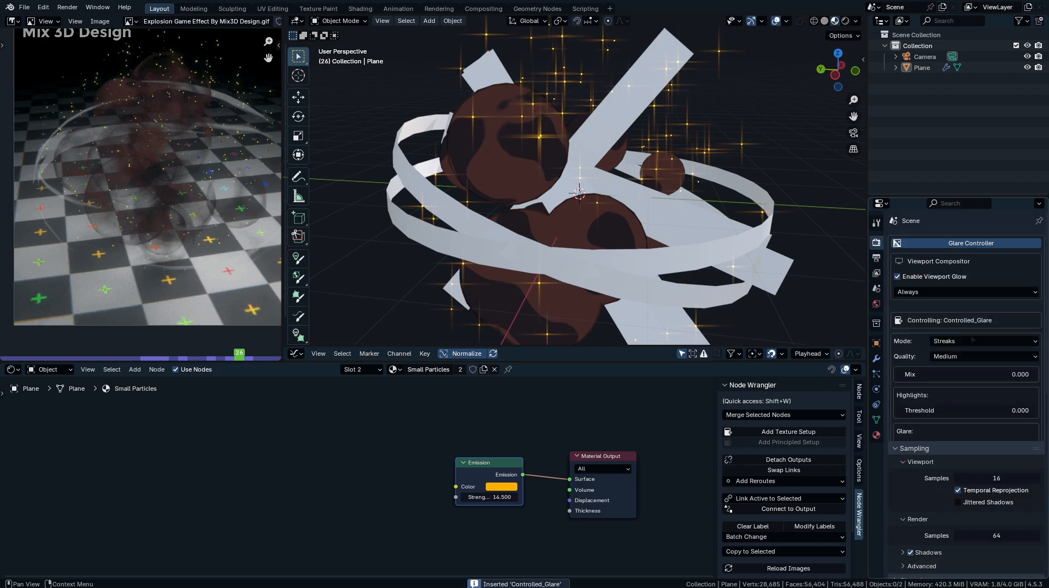
- Switch the controlled glare to Bloom mode and set its highlights threshold to 0.7
click(973, 341)
click(972, 351)
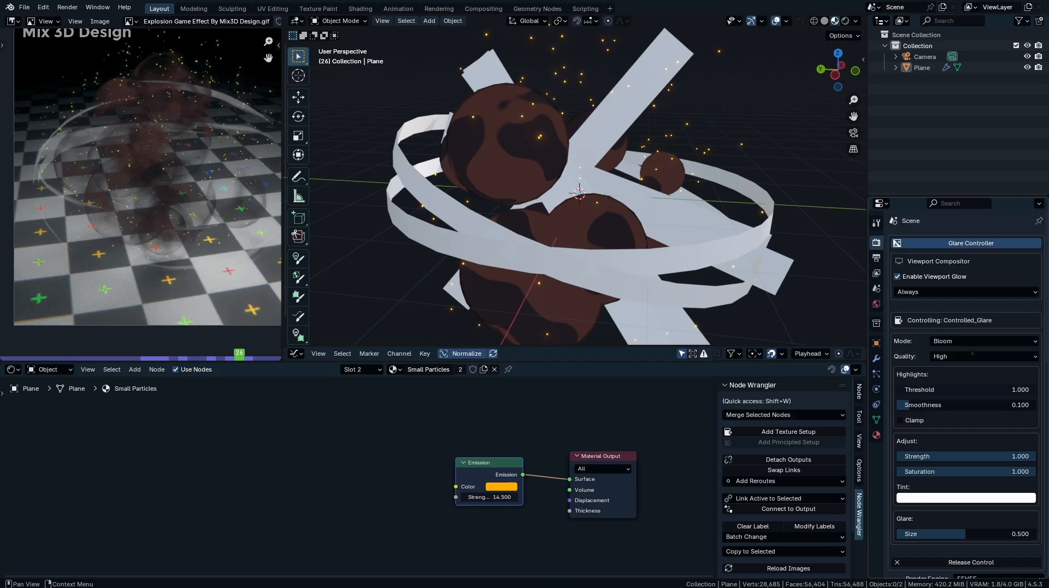
drag(975, 389, 947, 390)
scroll(548, 186, down, 3)
middle_drag(548, 186, 681, 191)
scroll(681, 191, up, 3)
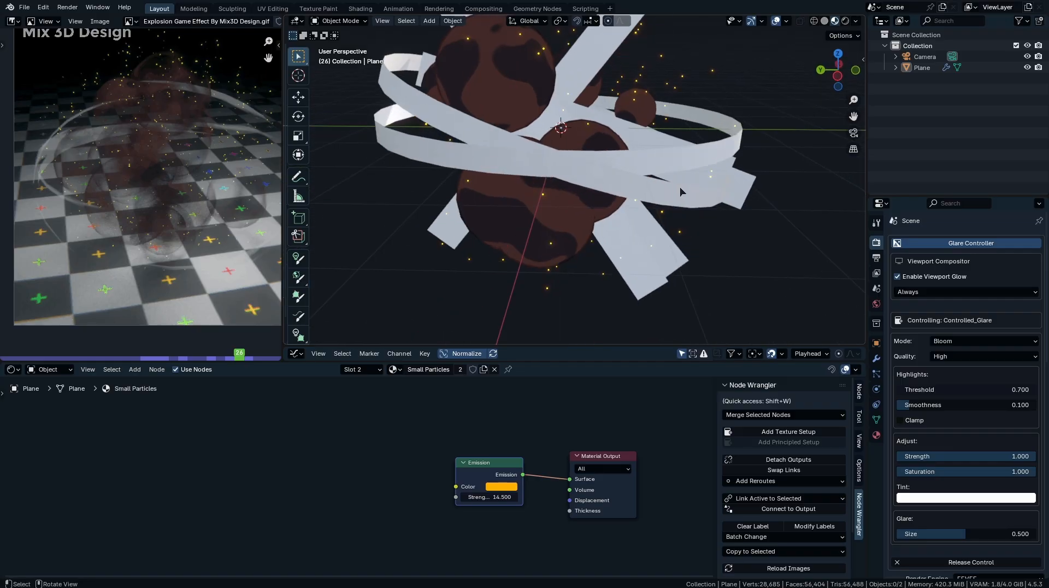
- Select the explosion plane, open its Cards material slot, and delete the shader connected to the Material Output
click(659, 281)
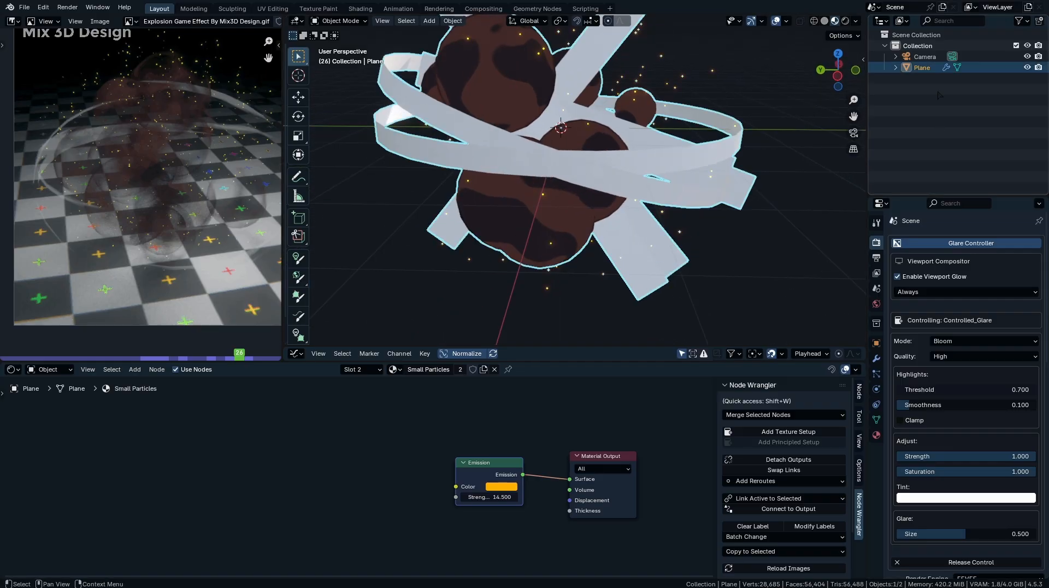
click(368, 370)
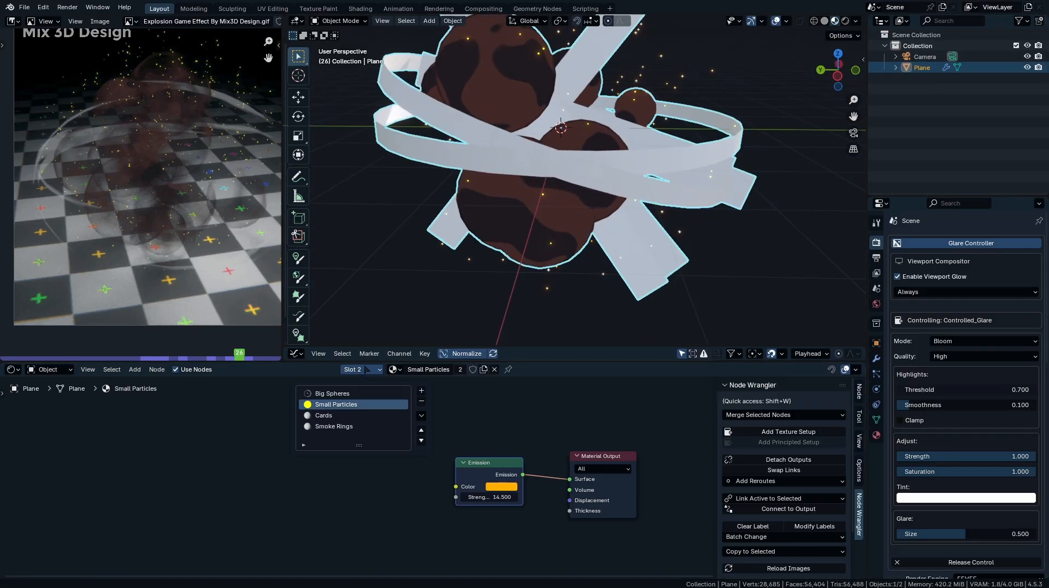
click(349, 417)
scroll(439, 476, down, 2)
ctrl+right_drag(464, 474, 463, 435)
drag(462, 434, 439, 453)
key(x)
- Add a Transparent BSDF and an Emission shader to the Cards material, with the Emission below the Transparent BSDF
key(q)
click(390, 445)
click(389, 432)
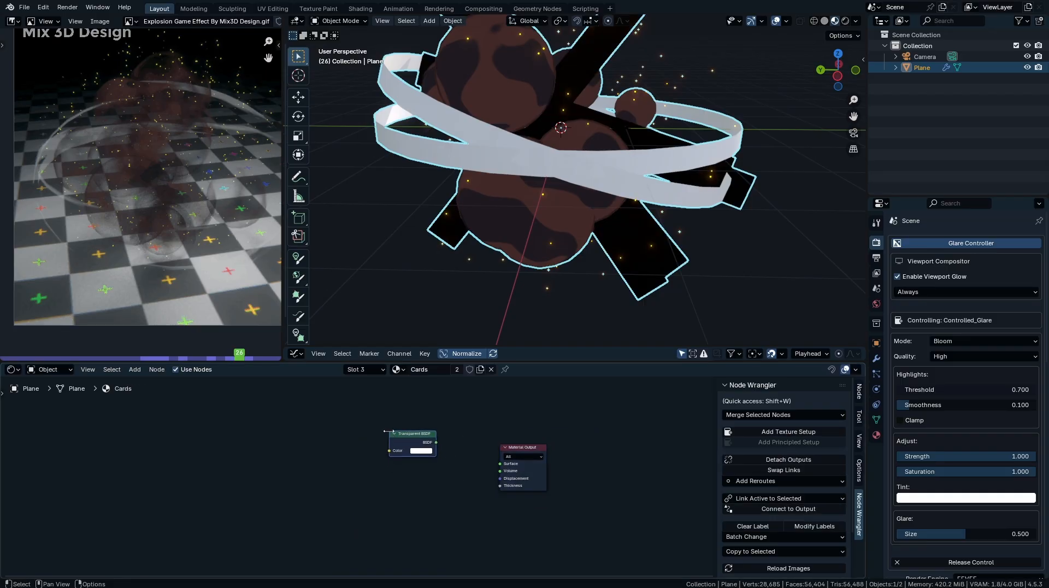
key(q)
click(388, 455)
right_click(389, 468)
key(q)
click(388, 468)
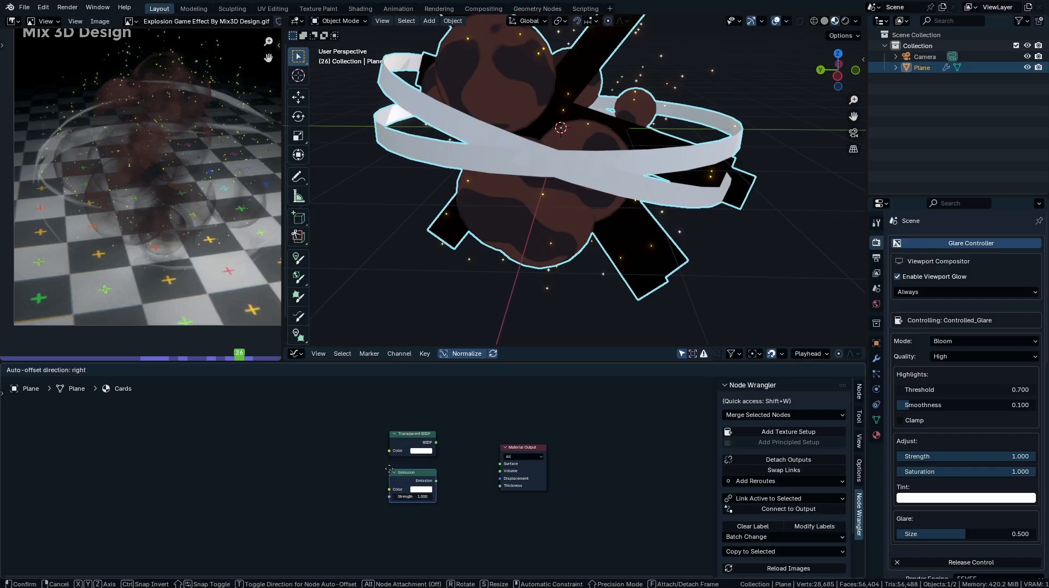
click(387, 465)
- Combine the Transparent BSDF and Emission with a Mix Shader and connect it to the Material Output's Surface
ctrl+shift+right_drag(411, 446, 410, 477)
drag(519, 487, 568, 483)
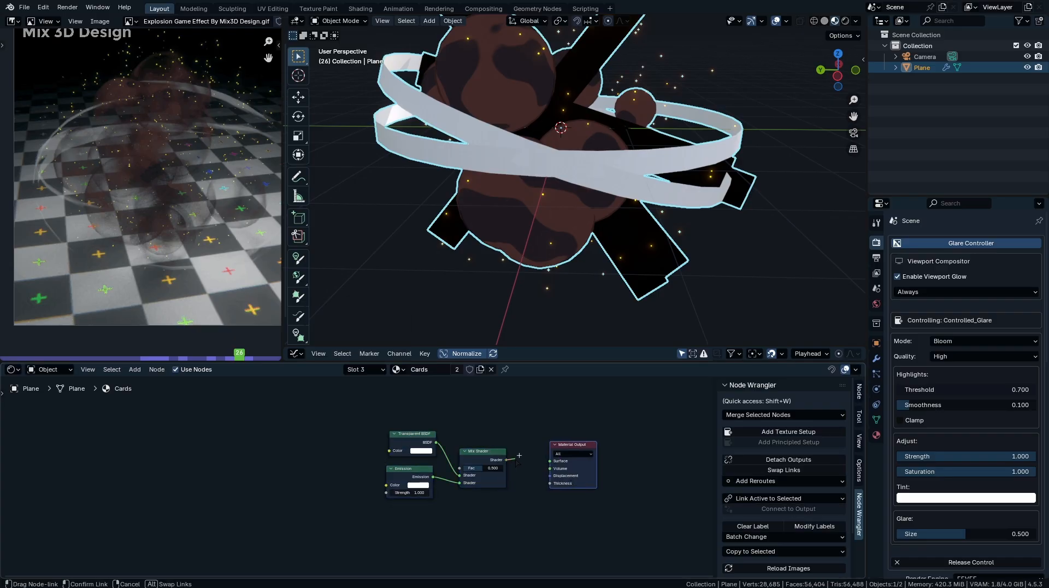
drag(506, 460, 550, 461)
scroll(432, 479, up, 2)
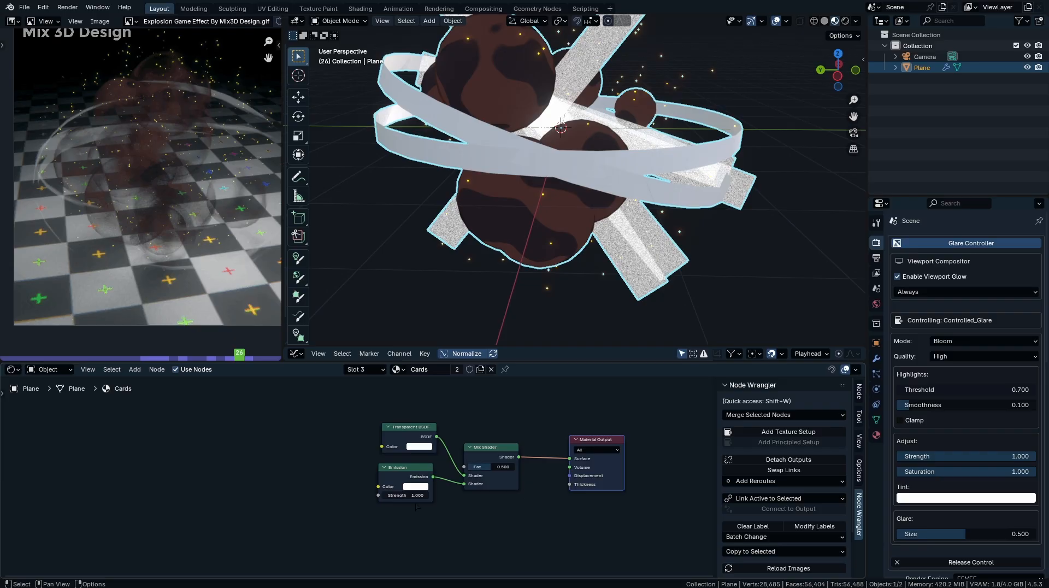
- Add a Noise Texture node with free space before the Cards material's shader nodes
middle_drag(400, 502, 536, 495)
key(shift+a)
mouse_move(403, 486)
text(noise)
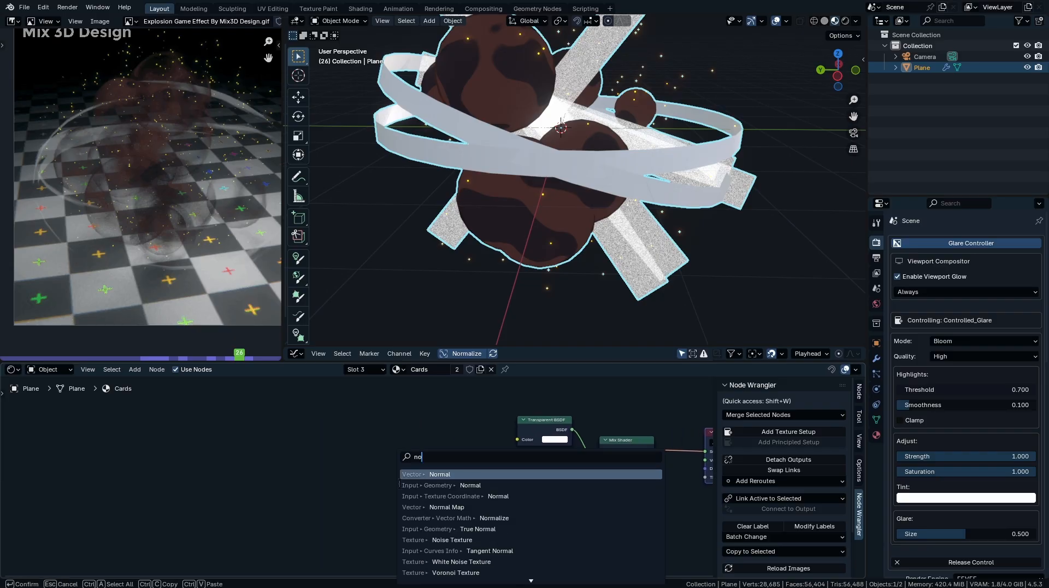
key(Return)
click(281, 440)
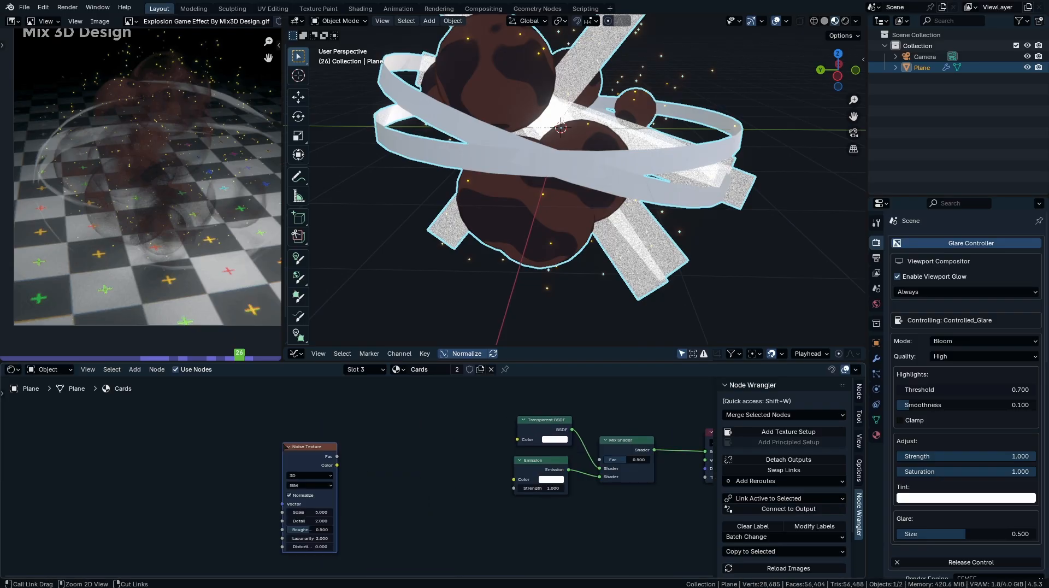
- Give the Noise Texture a Mapping setup driven by Object coordinates and preview the noise on the cards
key(ctrl+t)
scroll(213, 453, up, 3)
drag(208, 454, 227, 446)
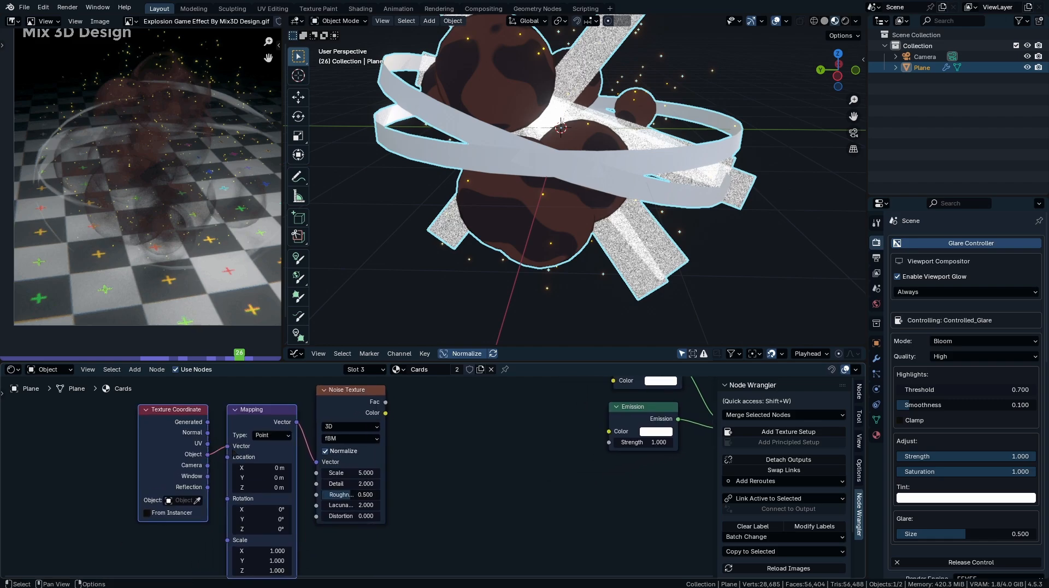
ctrl+shift+click(359, 404)
scroll(485, 539, down, 4)
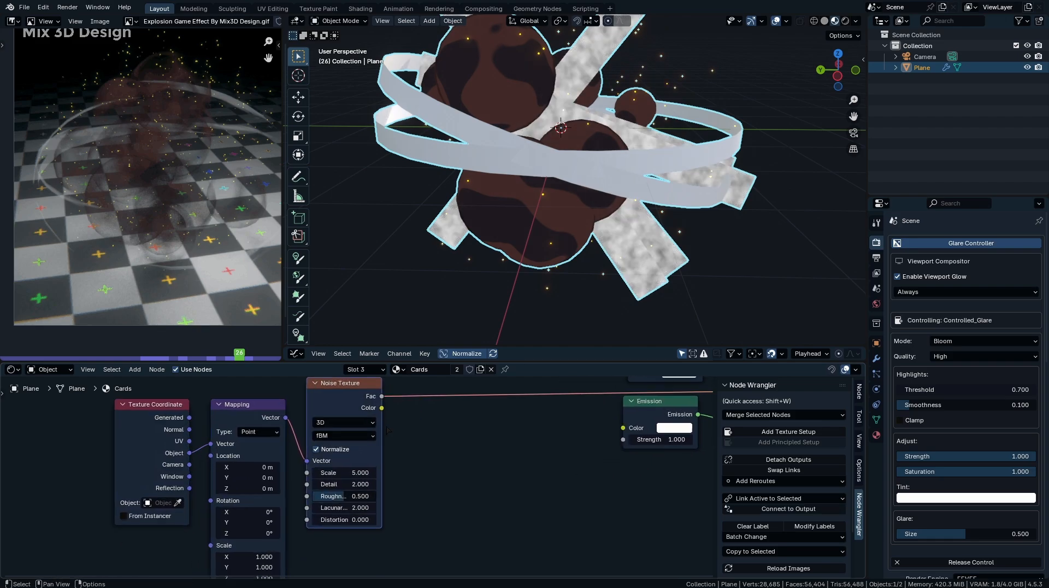
scroll(432, 477, up, 4)
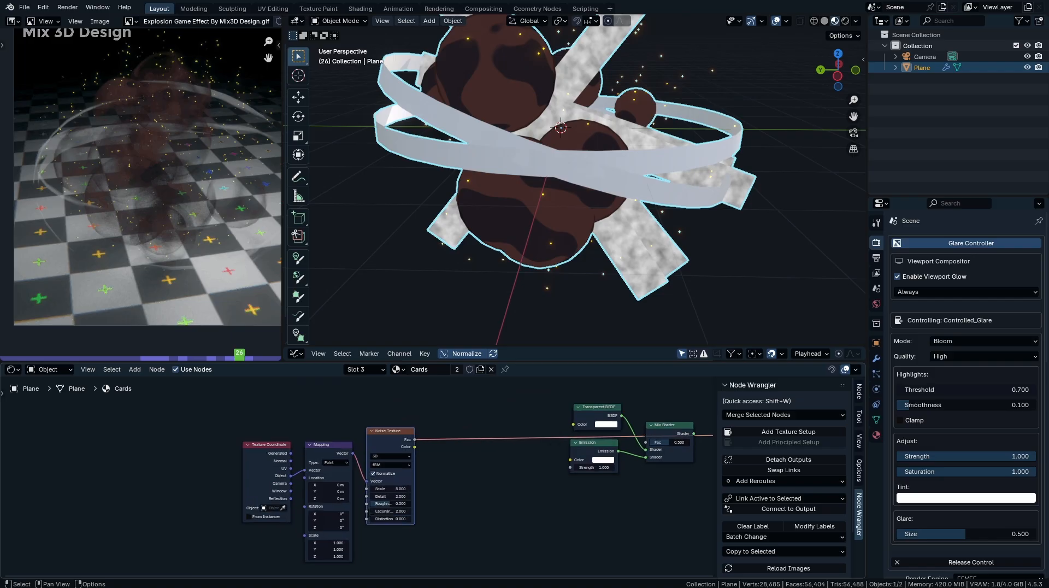
- Insert a Color Ramp after the noise with its black stop at 0.364, and set the noise Scale to 2.05
key(q)
click(520, 436)
click(427, 381)
drag(448, 451, 474, 452)
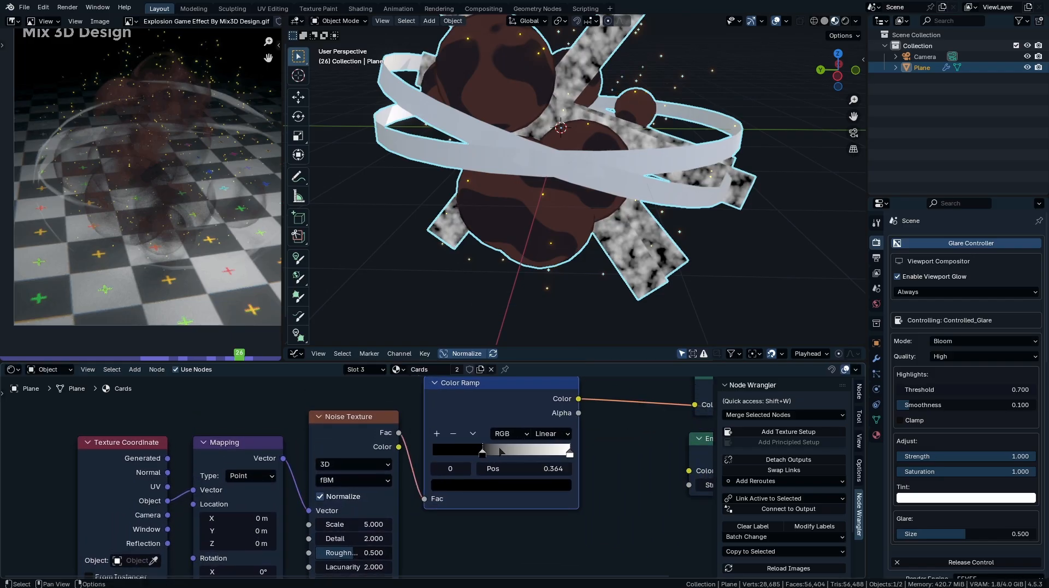
drag(371, 524, 394, 524)
middle_drag(377, 524, 425, 404)
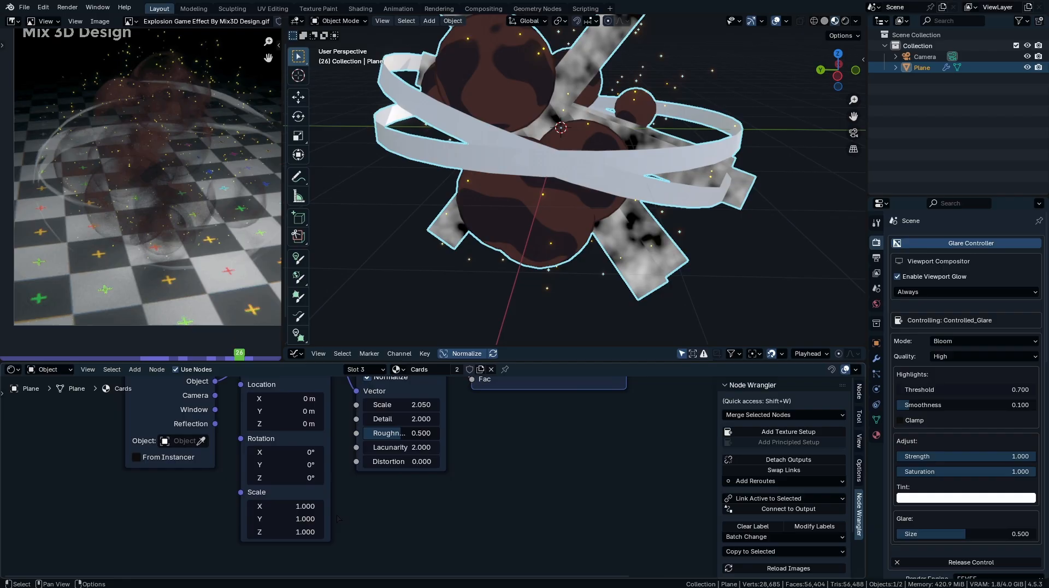
mouse_move(284, 506)
mouse_down()
mouse_move(310, 506)
mouse_move(262, 506)
mouse_move(330, 518)
mouse_up()
key(Escape)
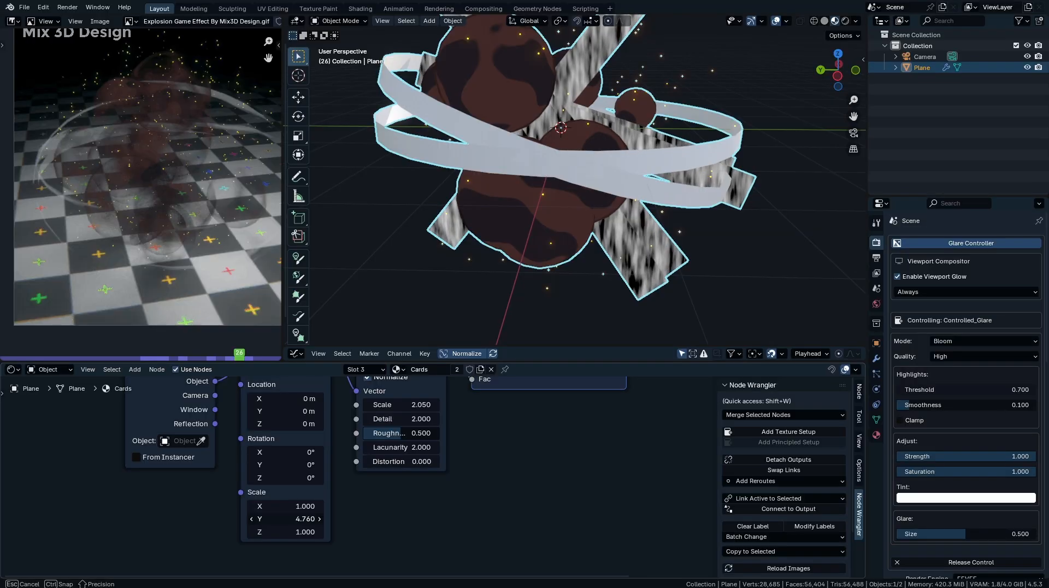
key(Escape)
scroll(446, 481, down, 3)
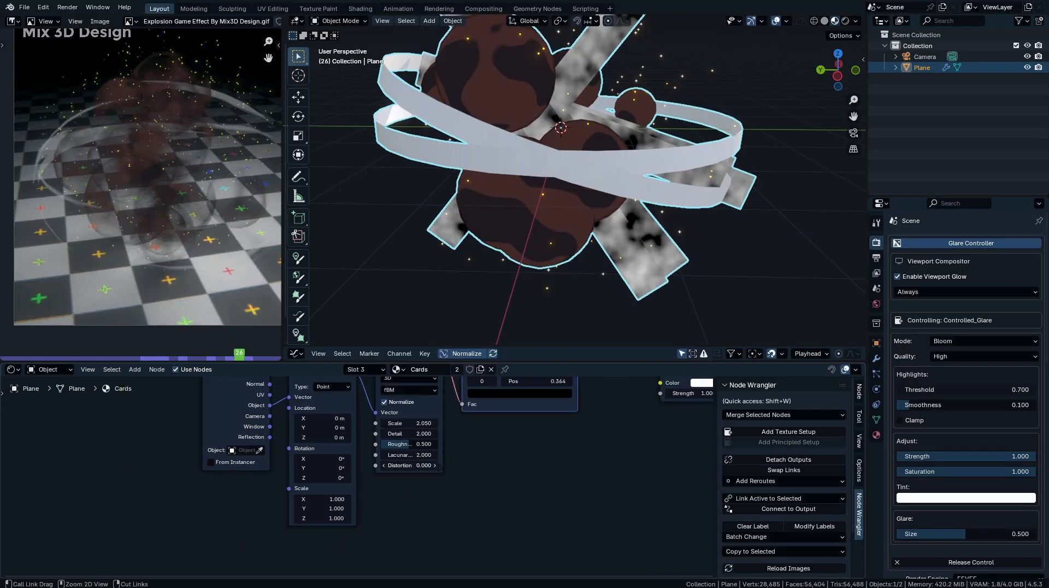
- In the Explosion geometry nodes, move Realize Instances between the Big Spheres Set Material node and Join Geometry
click(10, 373)
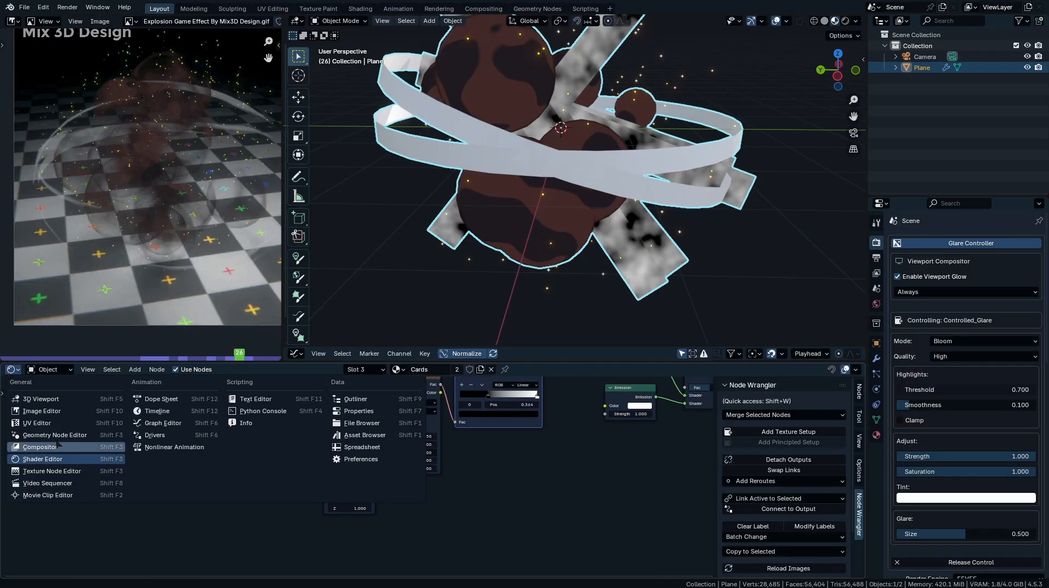
click(34, 448)
ctrl+middle_drag(368, 484, 407, 468)
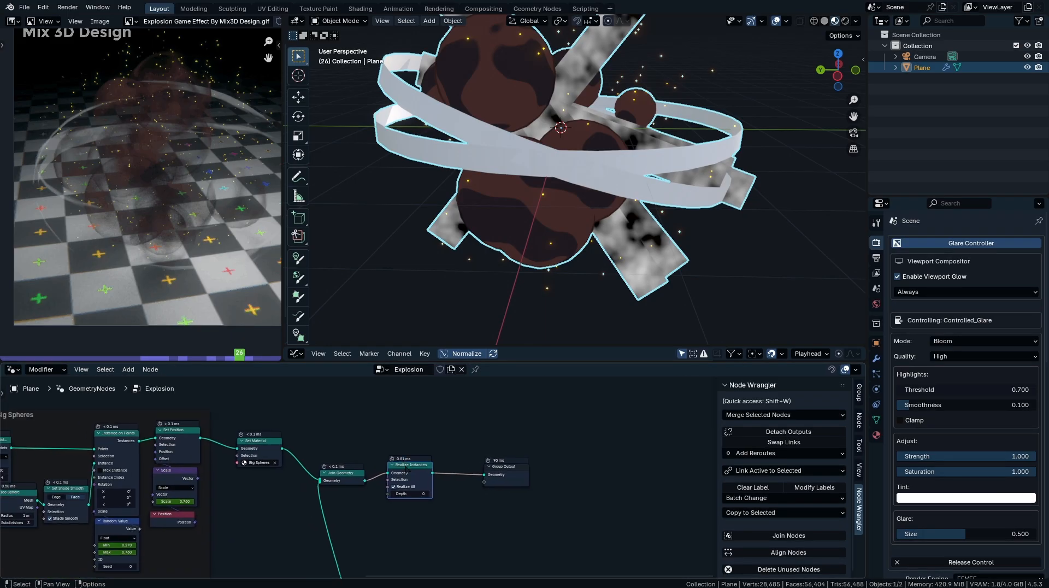
drag(407, 471, 307, 452)
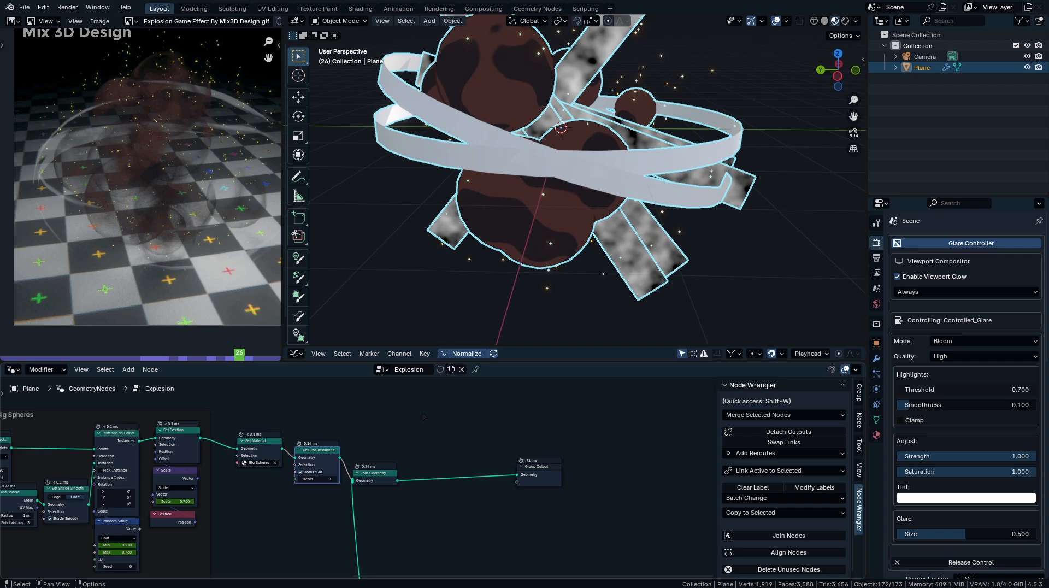
click(13, 370)
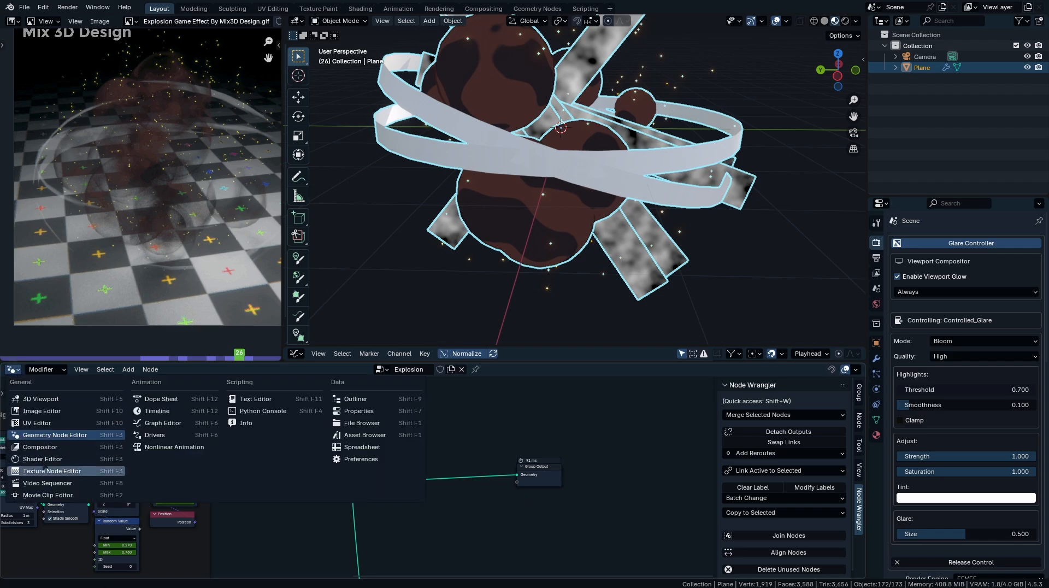
middle_drag(456, 517, 530, 458)
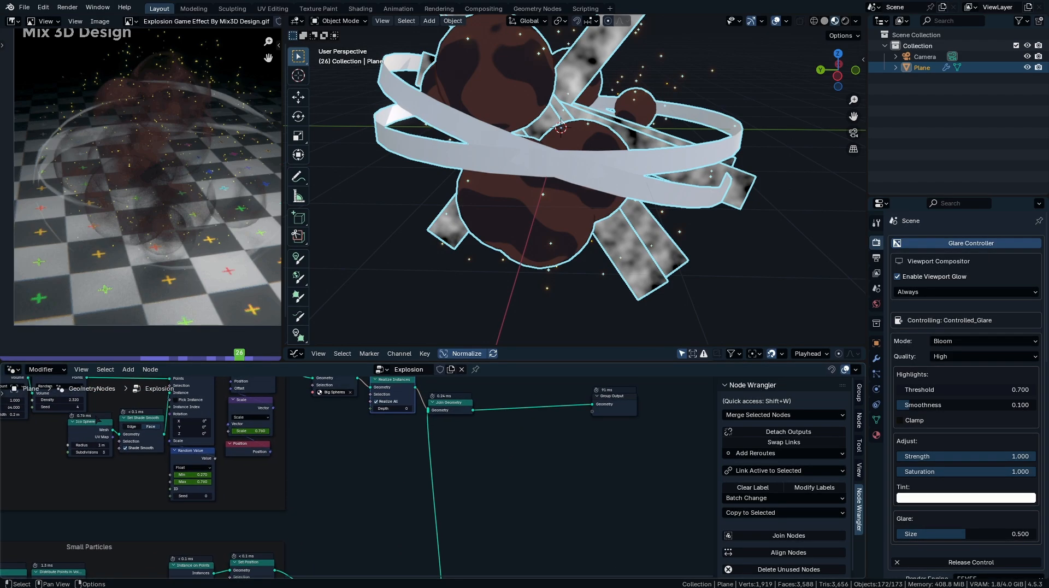
- Return to the Cards shader nodes and set the Mapping scale to 0.58 in X and 4.51 in Y
click(12, 370)
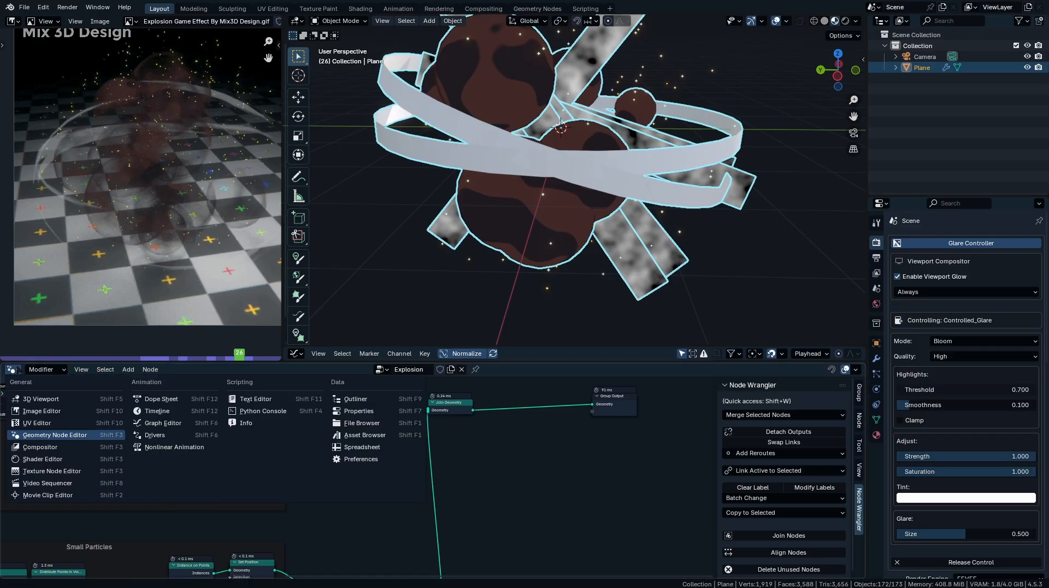
click(62, 459)
middle_drag(333, 497, 474, 428)
drag(332, 501, 415, 502)
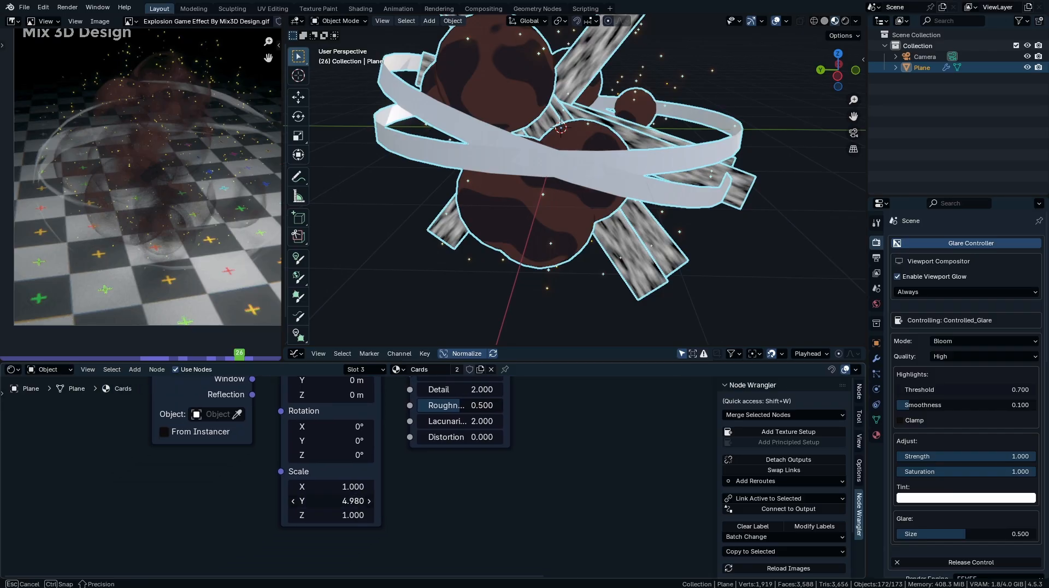
drag(485, 421, 485, 422)
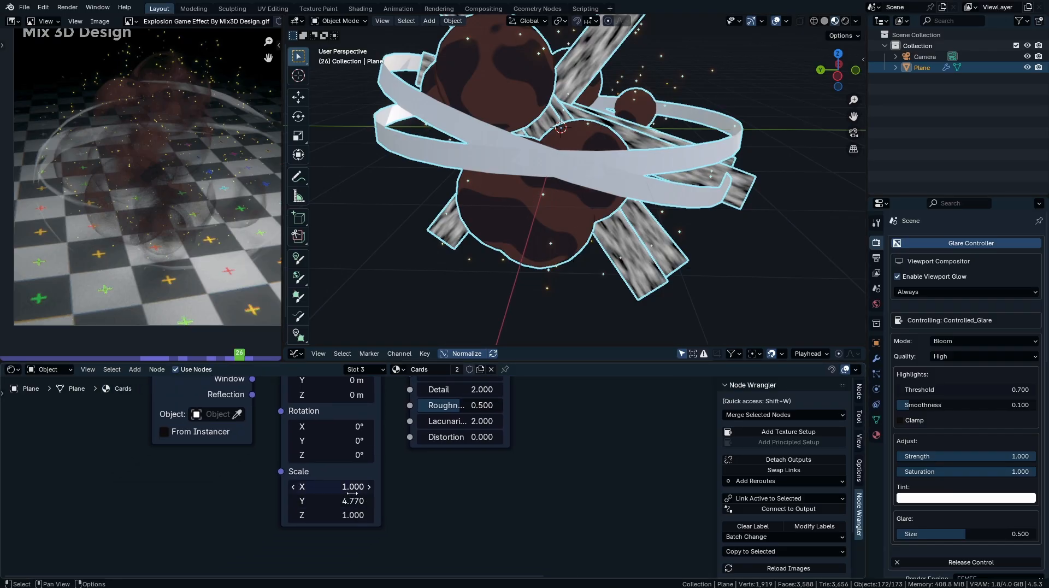
drag(332, 501, 347, 502)
drag(329, 505, 306, 506)
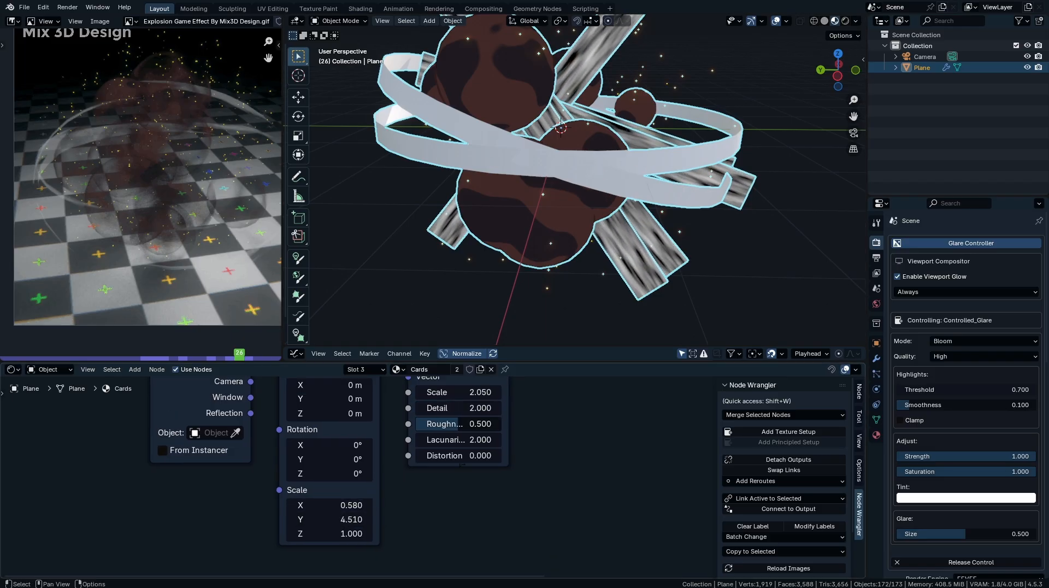
- Tighten the Color Ramp contrast by moving the black stop to 0.486 and the white stop to 0.677
middle_drag(522, 441, 409, 545)
mouse_move(497, 420)
mouse_down()
mouse_move(542, 413)
mouse_move(516, 421)
mouse_up()
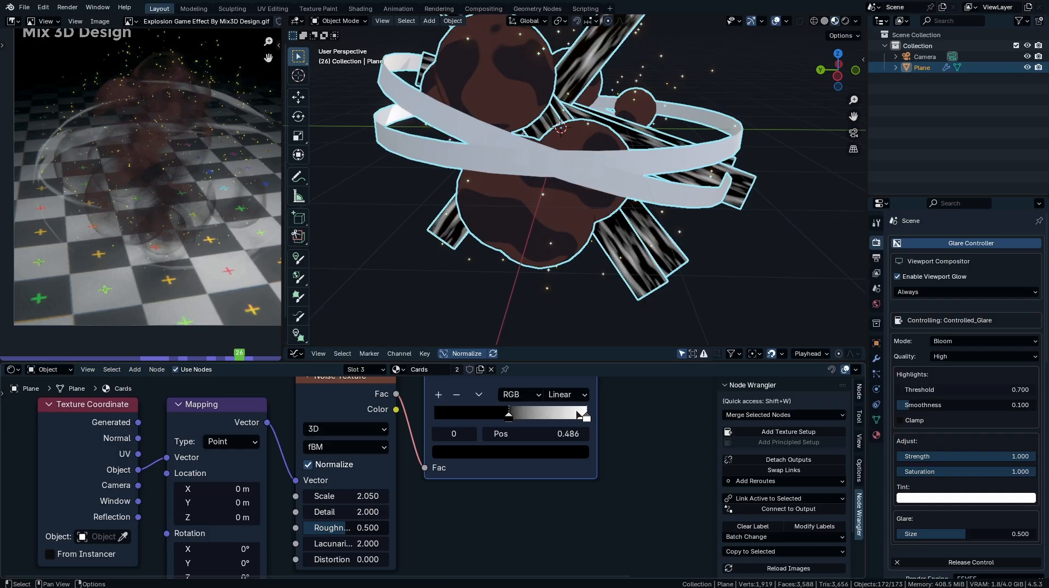
drag(583, 417, 538, 416)
- Set the Mapping X scale to 0.22 and the Noise Texture Scale to 0.89
middle_drag(374, 496, 458, 396)
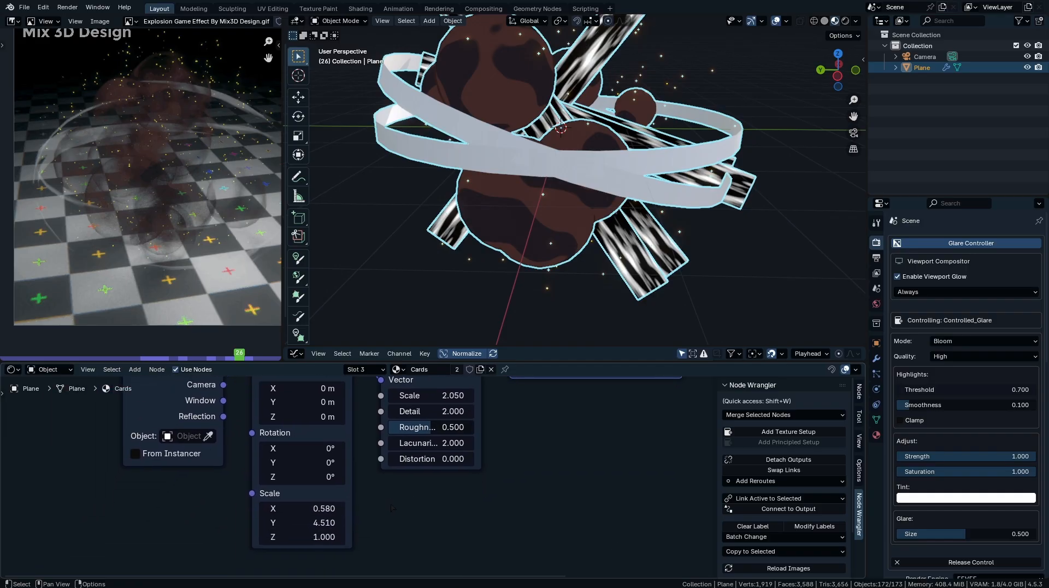
mouse_move(306, 508)
mouse_down()
mouse_move(295, 508)
mouse_move(317, 509)
mouse_move(291, 508)
mouse_up()
middle_drag(505, 274, 478, 230)
middle_drag(482, 393, 479, 451)
drag(449, 454, 409, 454)
middle_drag(449, 454, 455, 467)
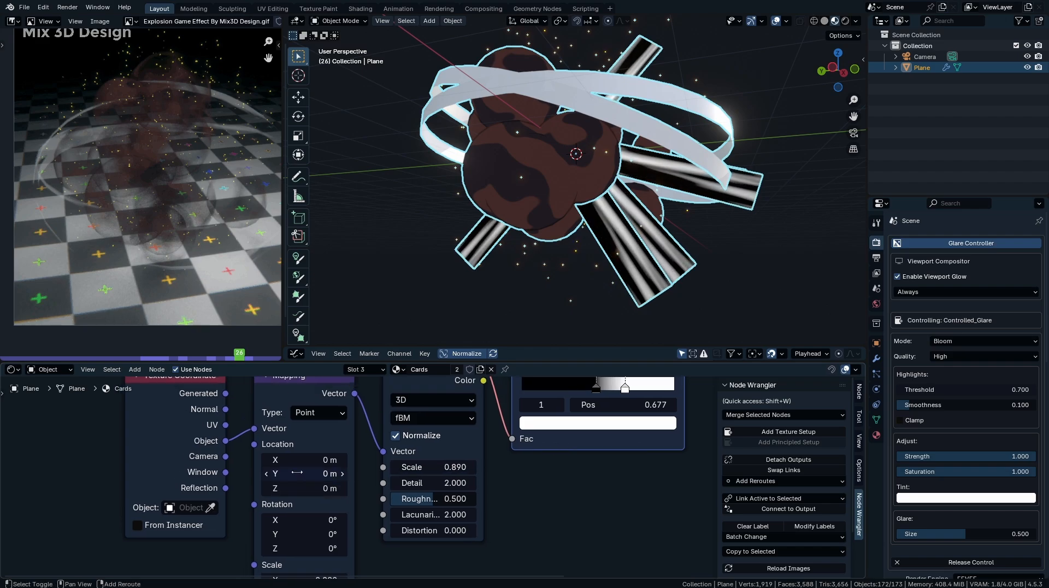
- Set the Mapping Y location to -0.38 m and the Noise Texture Detail to 4.3
mouse_move(297, 474)
mouse_down()
mouse_move(325, 474)
mouse_move(259, 474)
mouse_move(277, 474)
mouse_up()
mouse_move(552, 257)
middle_down()
mouse_move(640, 229)
mouse_move(618, 268)
mouse_move(590, 257)
middle_up()
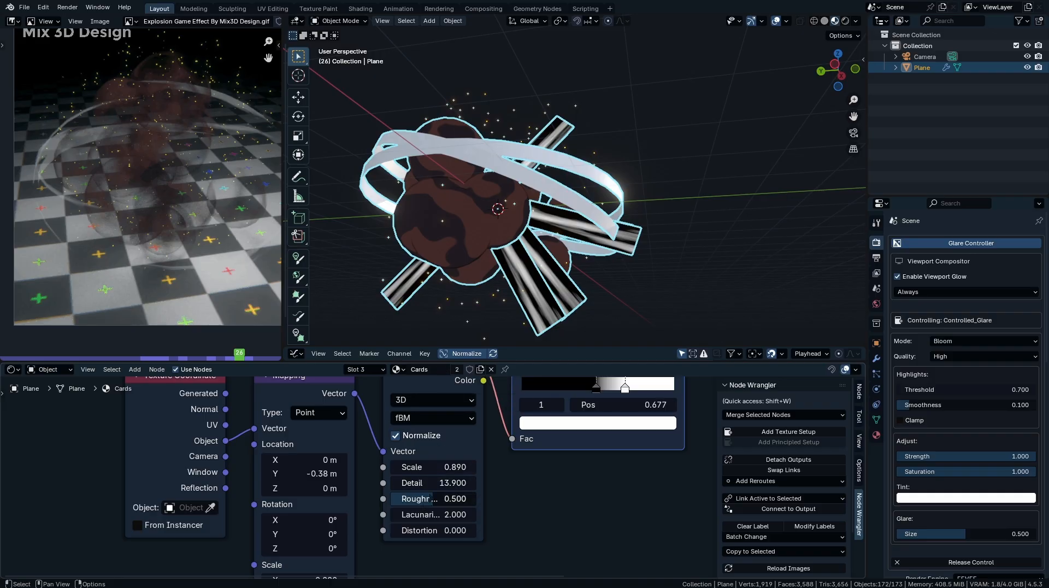
scroll(433, 482, down, 5)
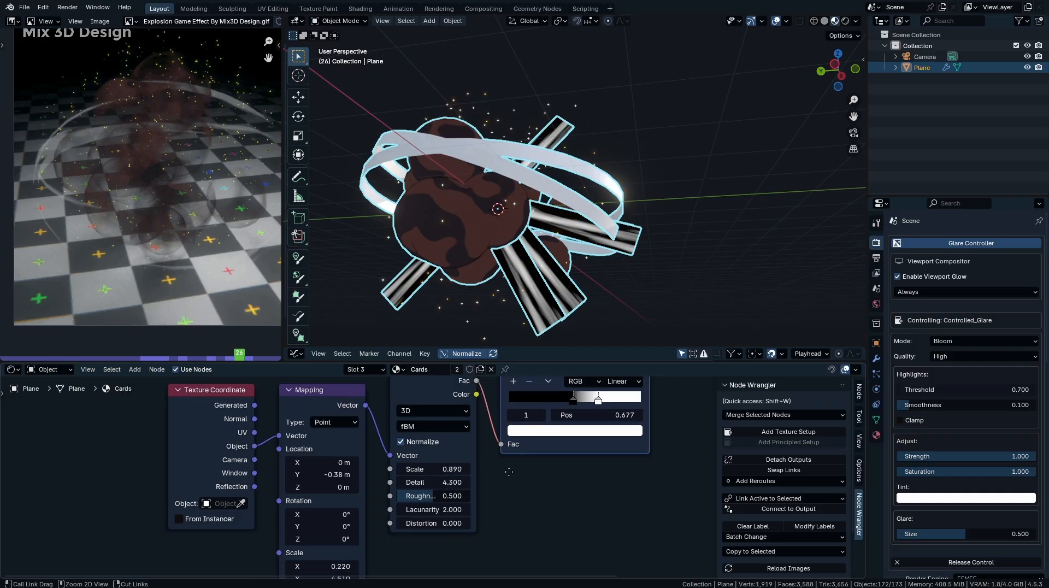
- Add a second Texture Coordinate node below the noise branch and link its Object output to a Vector Math Length node
middle_drag(517, 467, 528, 520)
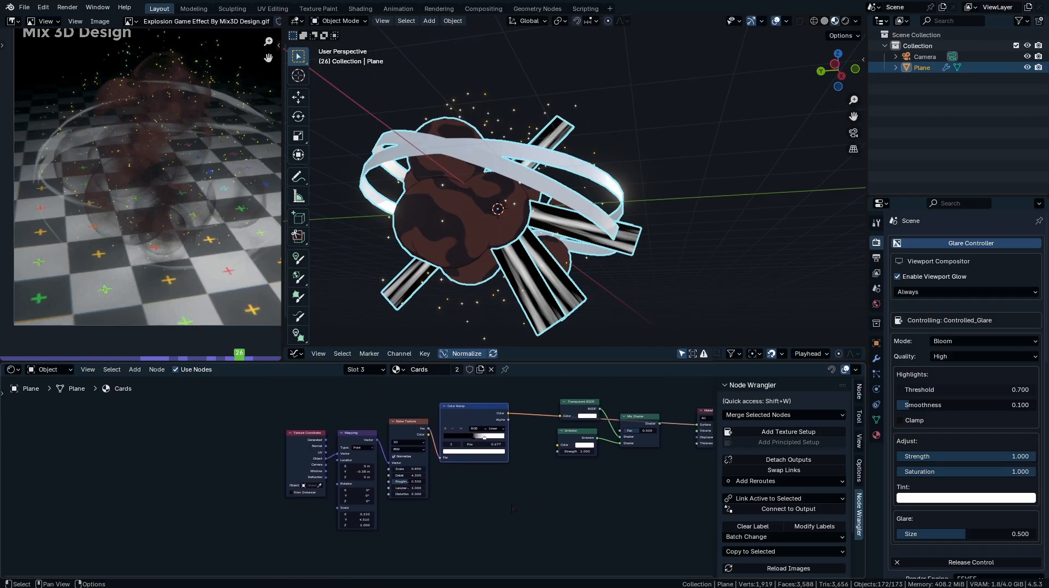
key(shift+a)
mouse_move(516, 492)
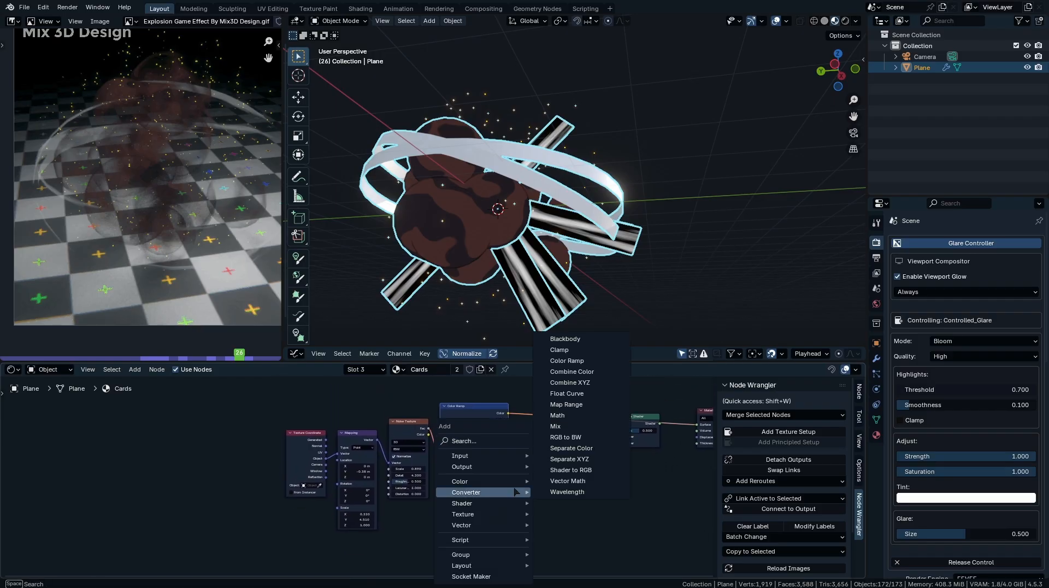
text(texture)
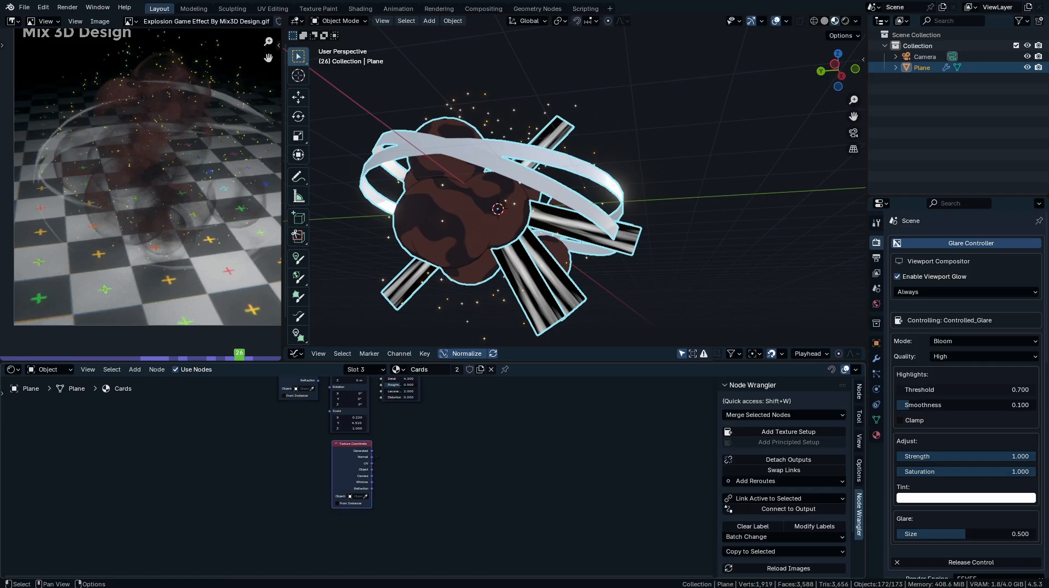
scroll(429, 476, up, 9)
drag(302, 460, 406, 458)
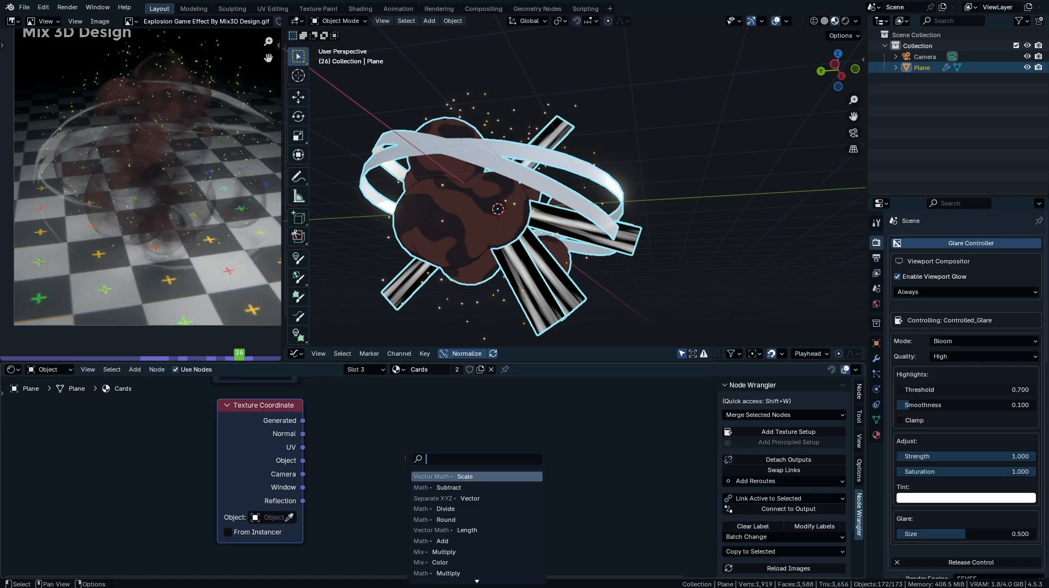
text(length)
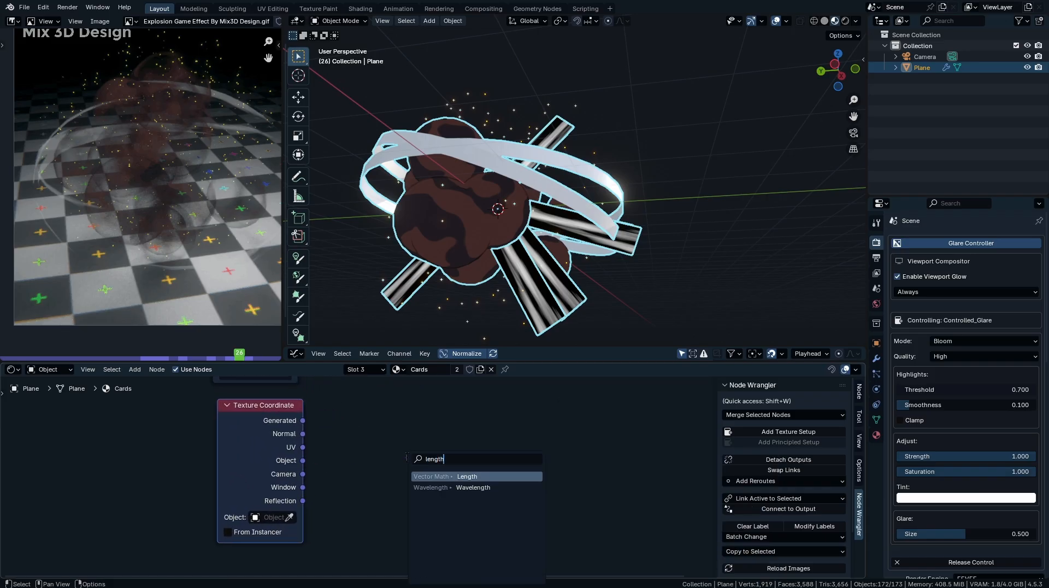
key(Return)
click(374, 435)
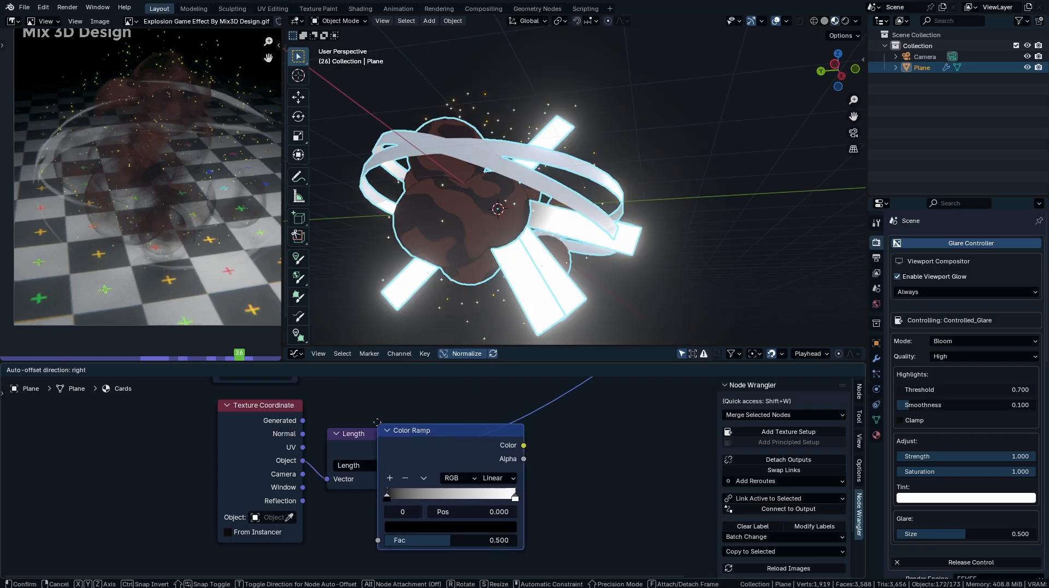
- Place a Color Ramp after the Length node and flip its gradient so it runs from white to black
click(506, 457)
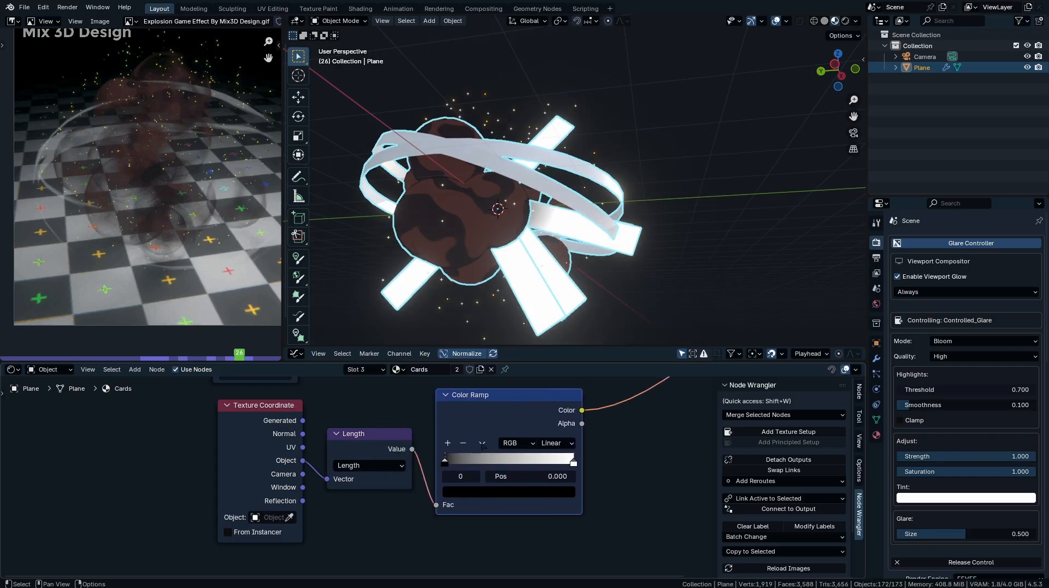
click(482, 444)
click(482, 443)
click(508, 452)
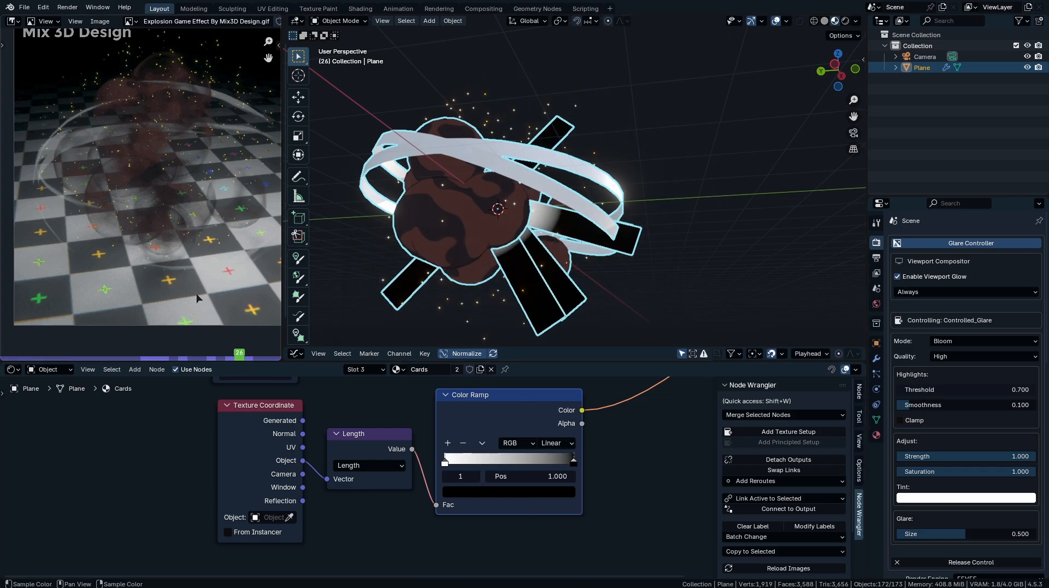
- Insert a Math Add node between Length and the flipped Color Ramp and set its second value to -1.36
scroll(596, 449, down, 1)
scroll(515, 476, down, 1)
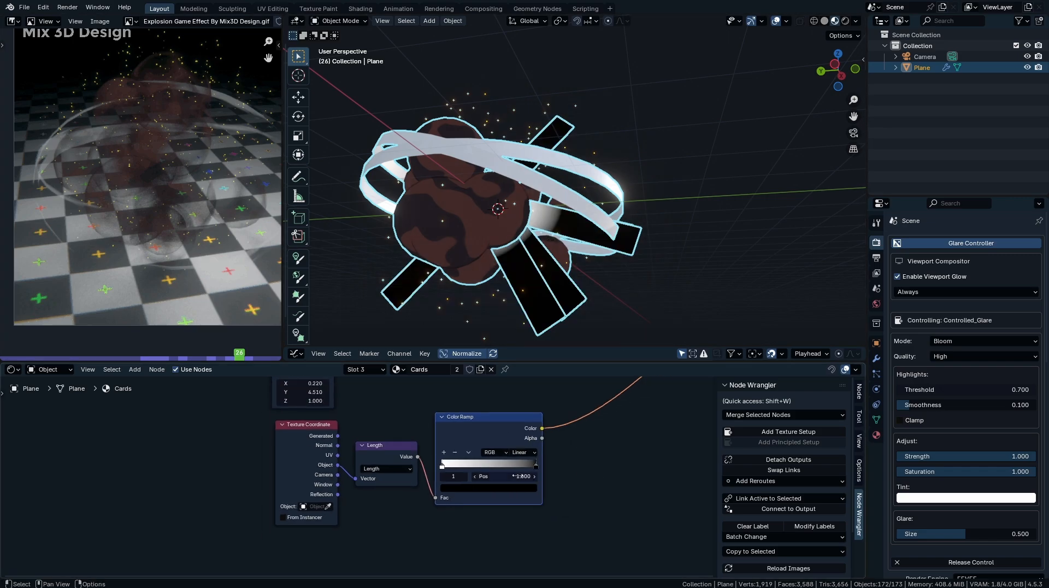
drag(465, 430, 587, 426)
key(shift+a)
text(add)
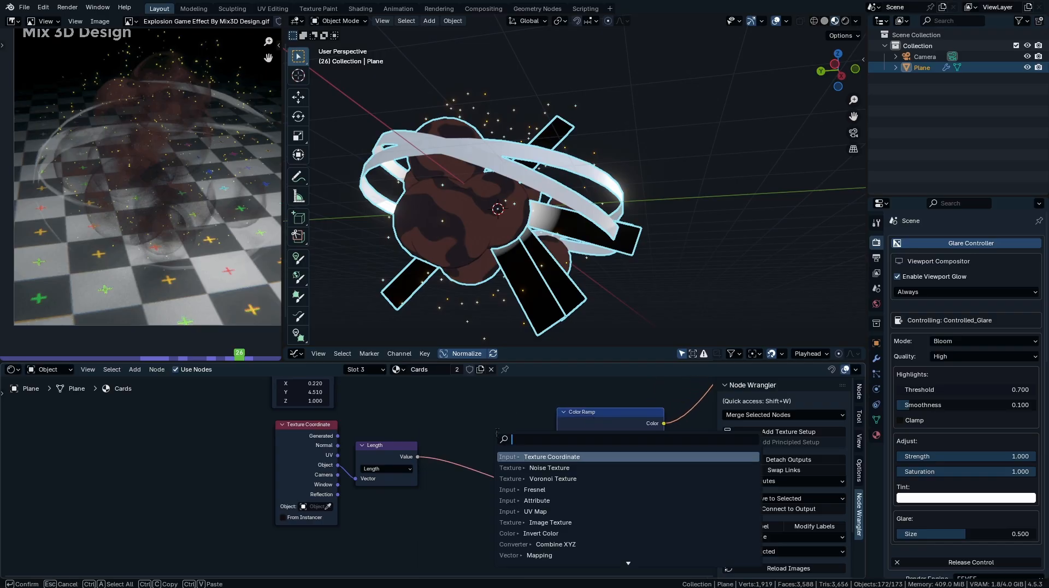
key(Return)
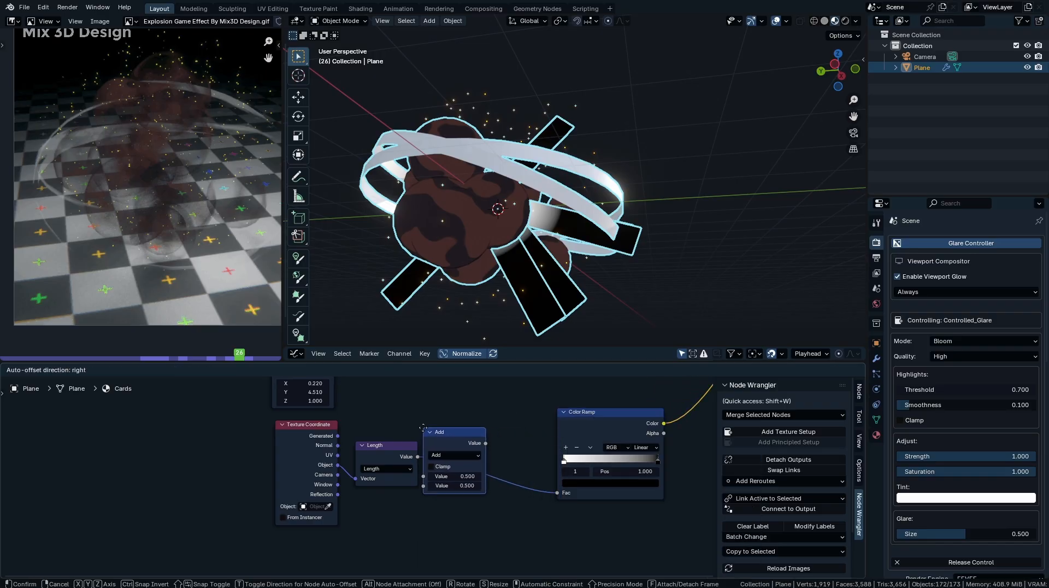
click(435, 428)
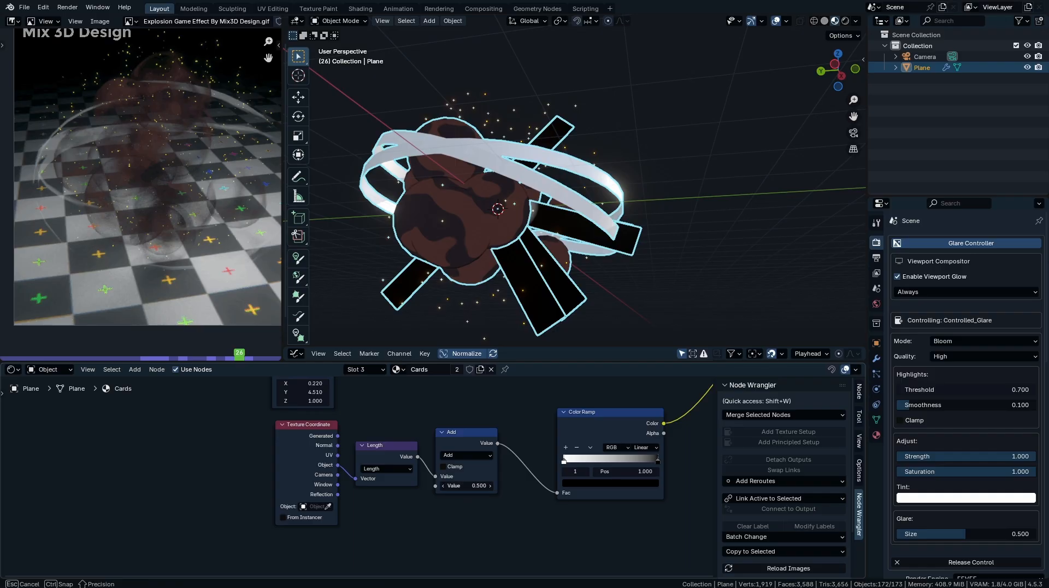
drag(467, 485, 394, 485)
- Set the flipped Color Ramp's interpolation to Ease and check the fade on the cards
scroll(437, 460, up, 3)
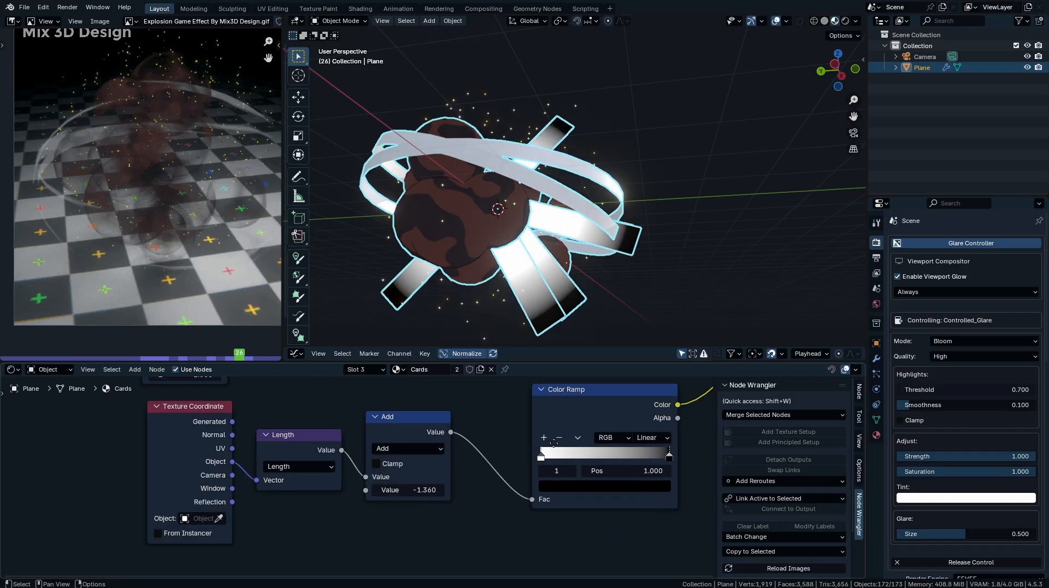
click(480, 452)
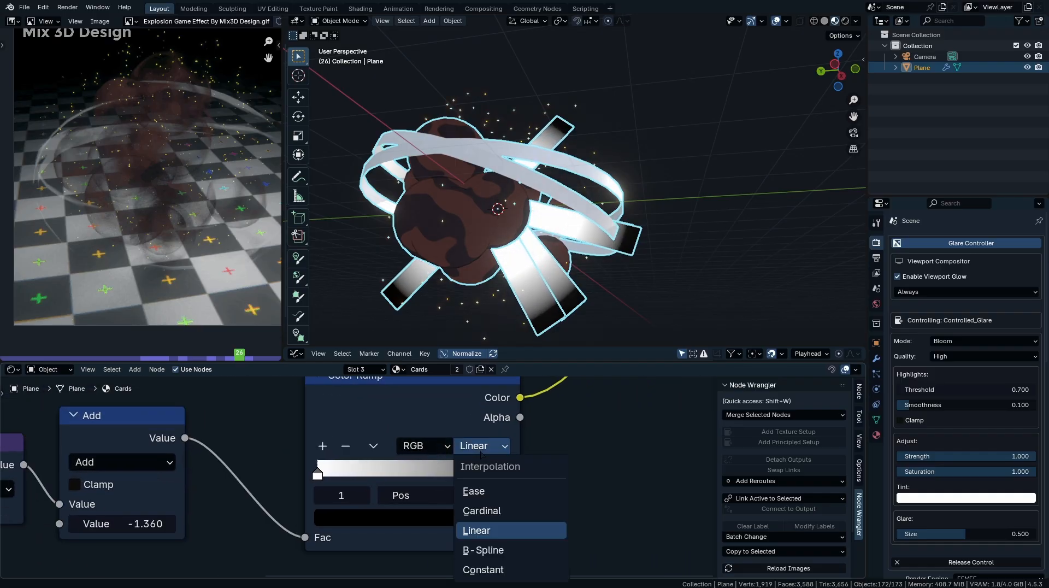
click(484, 489)
mouse_move(508, 474)
mouse_down()
mouse_move(443, 474)
mouse_move(511, 473)
mouse_up()
middle_drag(563, 306, 547, 329)
scroll(581, 316, up, 3)
ctrl+middle_drag(529, 242, 534, 293)
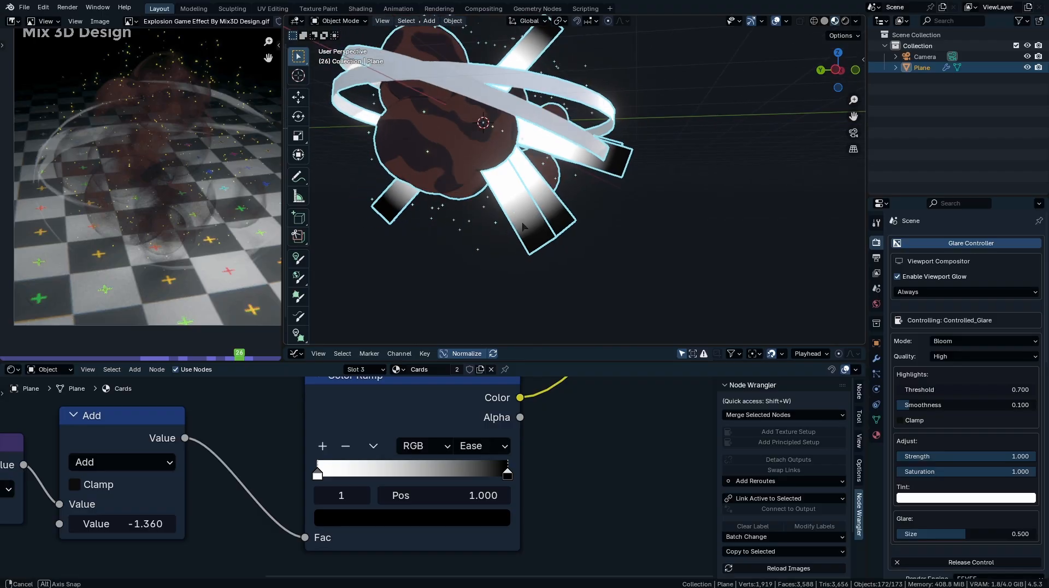
middle_drag(563, 211, 539, 205)
shift+middle_drag(539, 205, 543, 254)
- Reroute the flipped Color Ramp's color into the Mix Shader's Fac and connect the Mix Shader to the Material Output's Surface
ctrl+middle_drag(522, 435, 487, 456)
drag(391, 496, 366, 503)
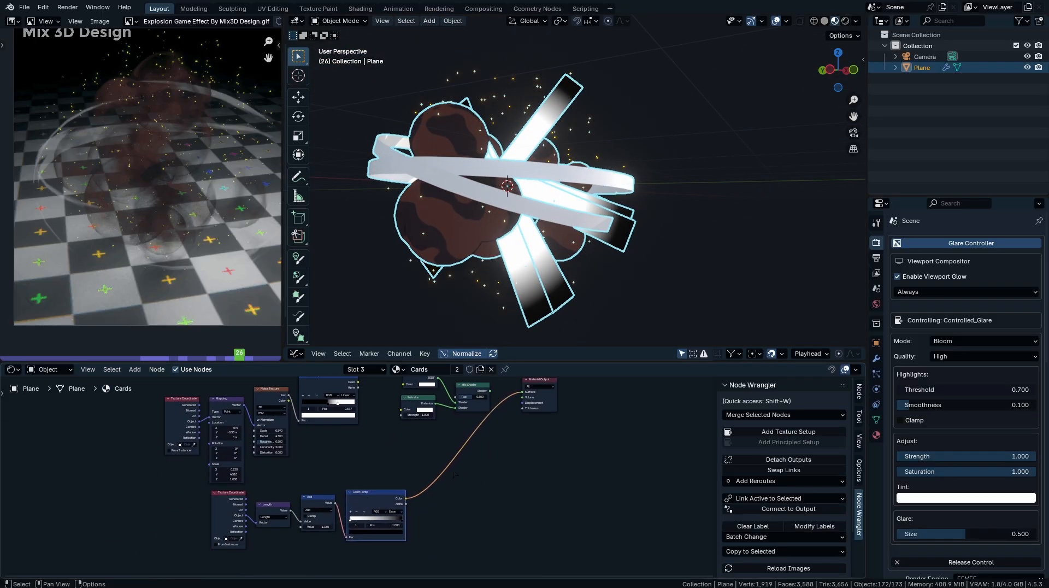
middle_drag(547, 426, 541, 462)
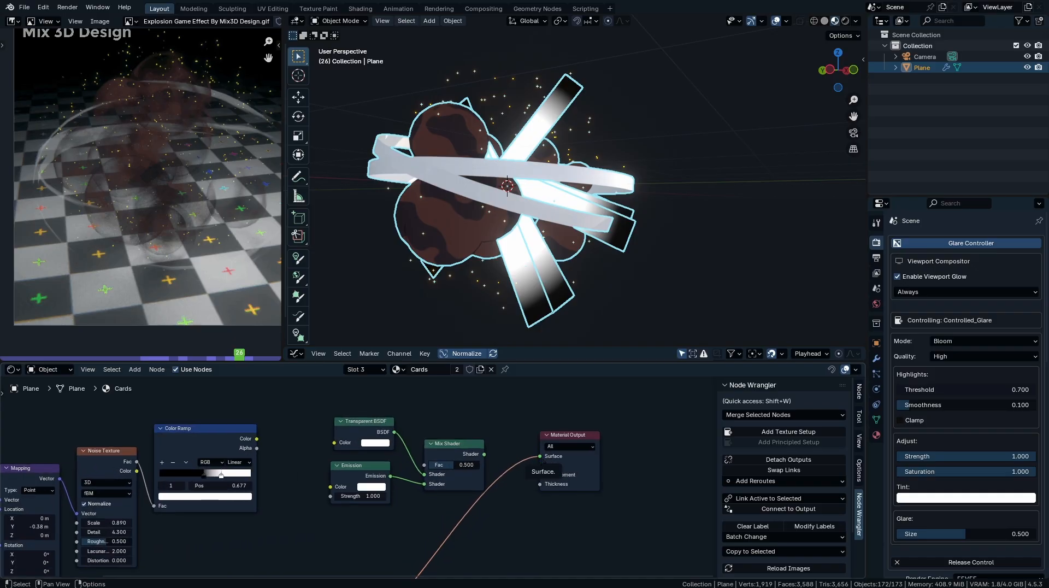
drag(540, 457, 504, 470)
drag(432, 473, 540, 457)
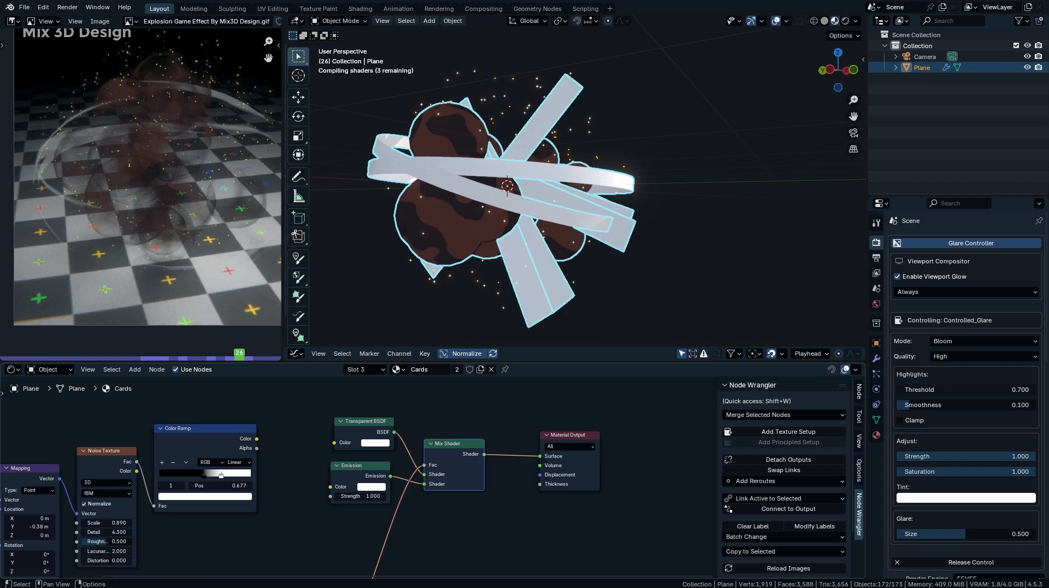
- Combine the noise and gradient Color Ramps through a color Mix node feeding the Mix Shader's Fac, set to Multiply
middle_drag(313, 474, 369, 473)
ctrl+shift+right_drag(390, 494, 407, 538)
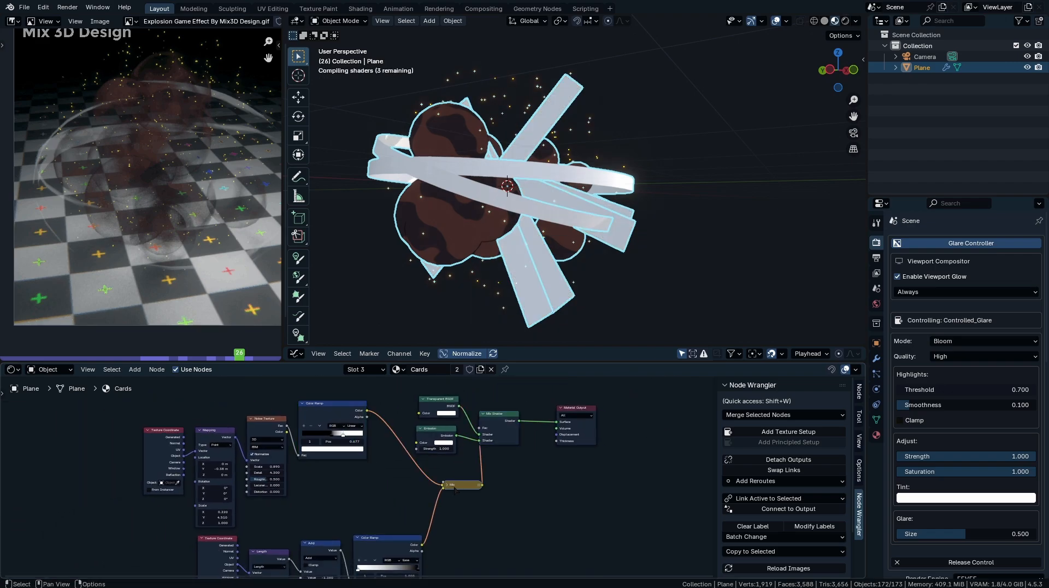
scroll(455, 490, up, 5)
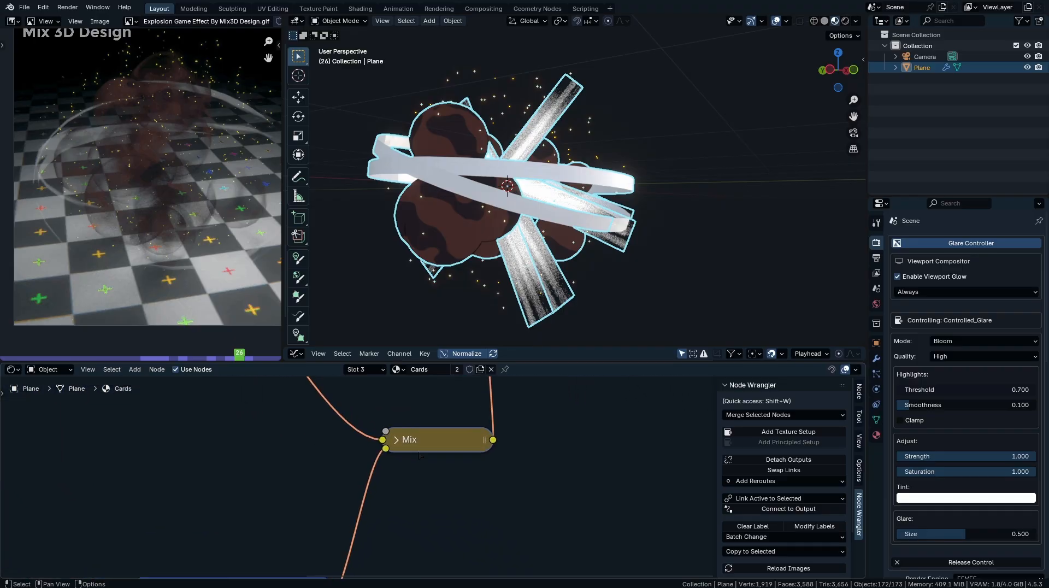
click(396, 440)
click(448, 508)
click(411, 345)
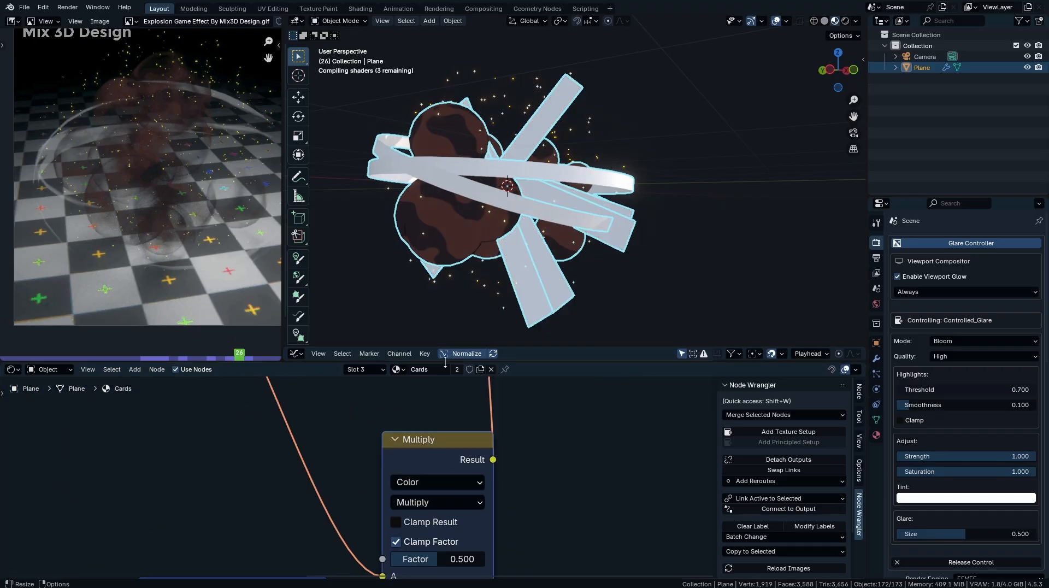
- Set the Cards material's Render Method to Blended in its surface settings
click(877, 437)
scroll(994, 446, down, 6)
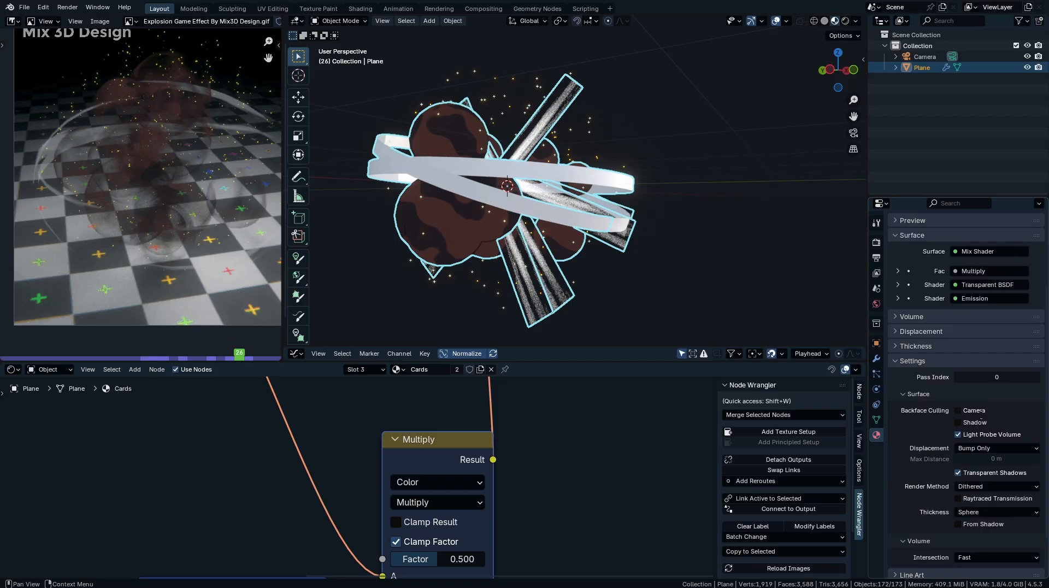
click(997, 438)
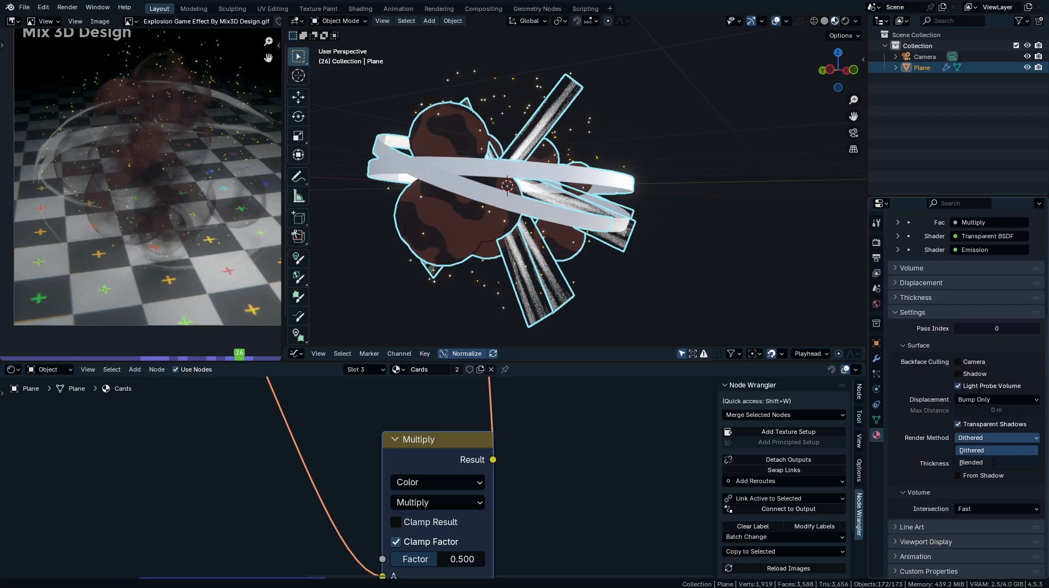
click(992, 463)
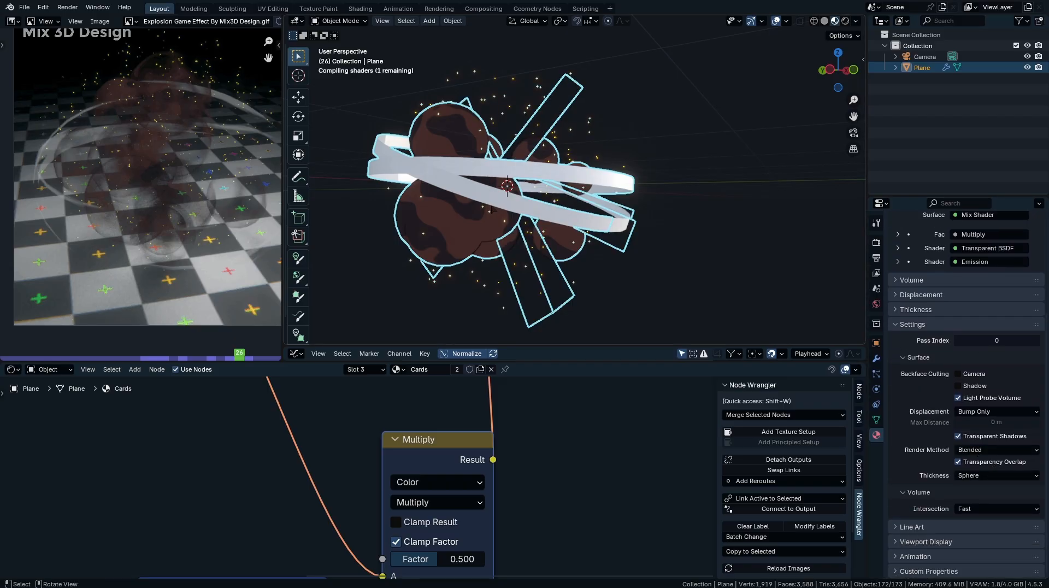
- Raise the Multiply node's Factor to 1.0
middle_drag(525, 229, 551, 237)
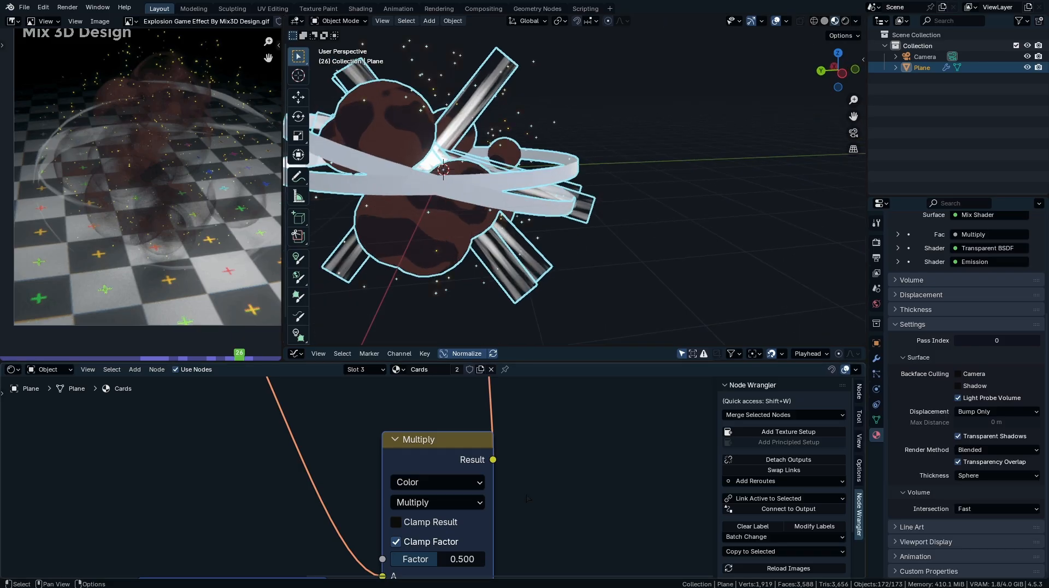
drag(421, 559, 470, 560)
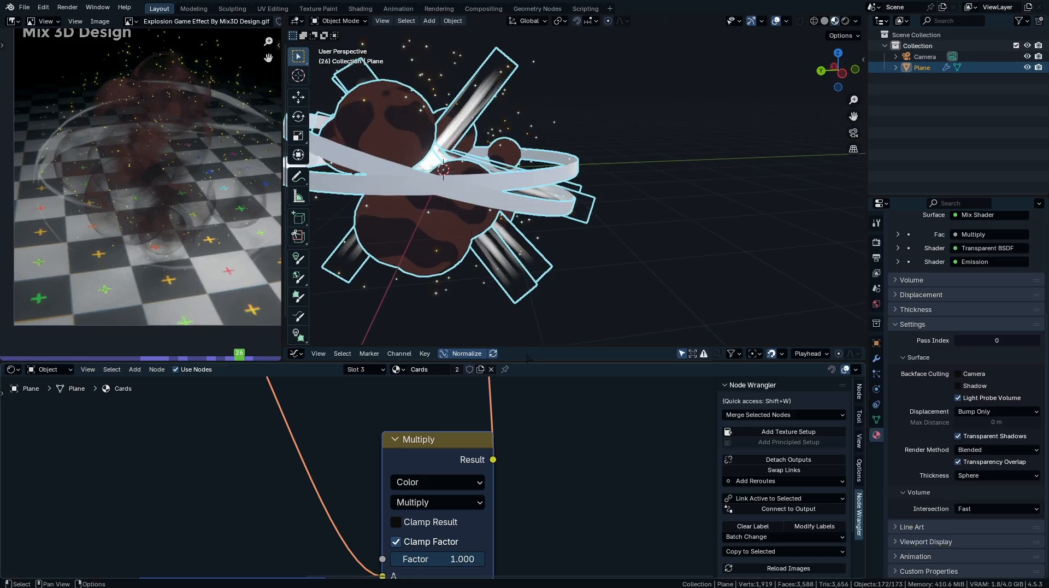
shift+middle_drag(508, 235, 562, 272)
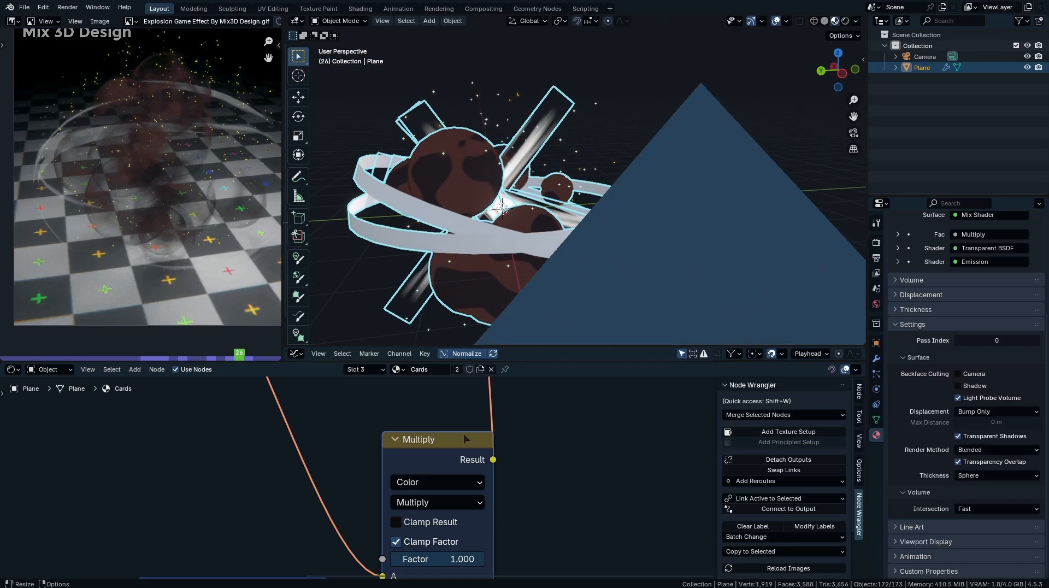
- Switch the Noise Texture's dimensions to 4D
middle_drag(465, 439, 700, 499)
scroll(212, 489, down, 6)
middle_drag(212, 489, 375, 503)
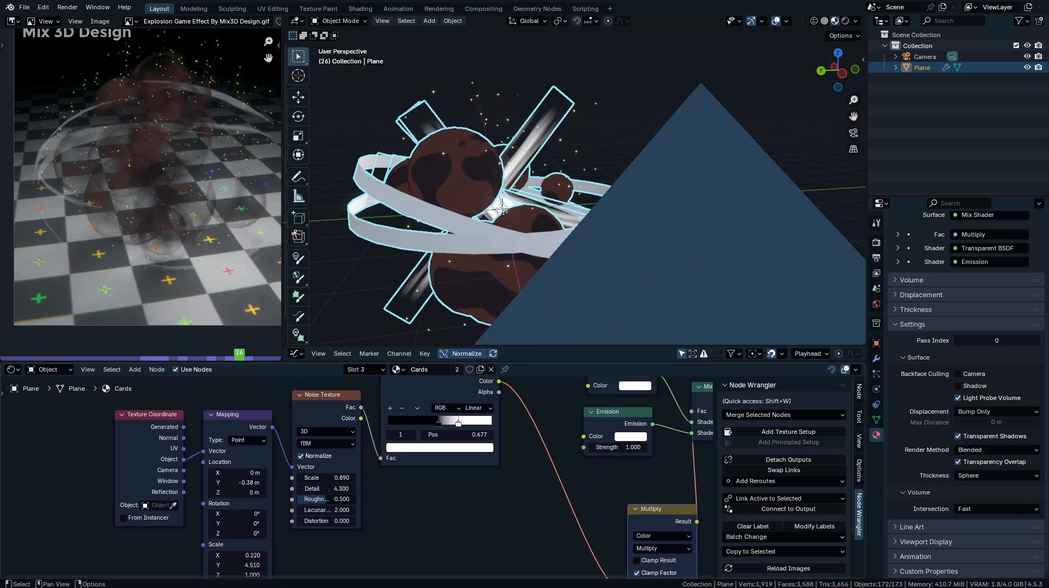
click(328, 446)
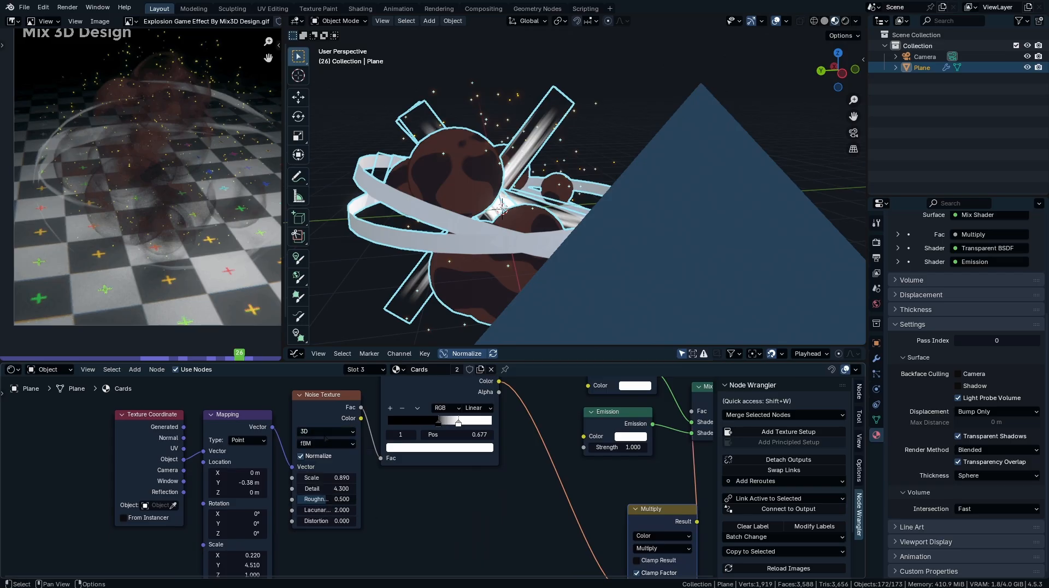
click(325, 434)
click(324, 488)
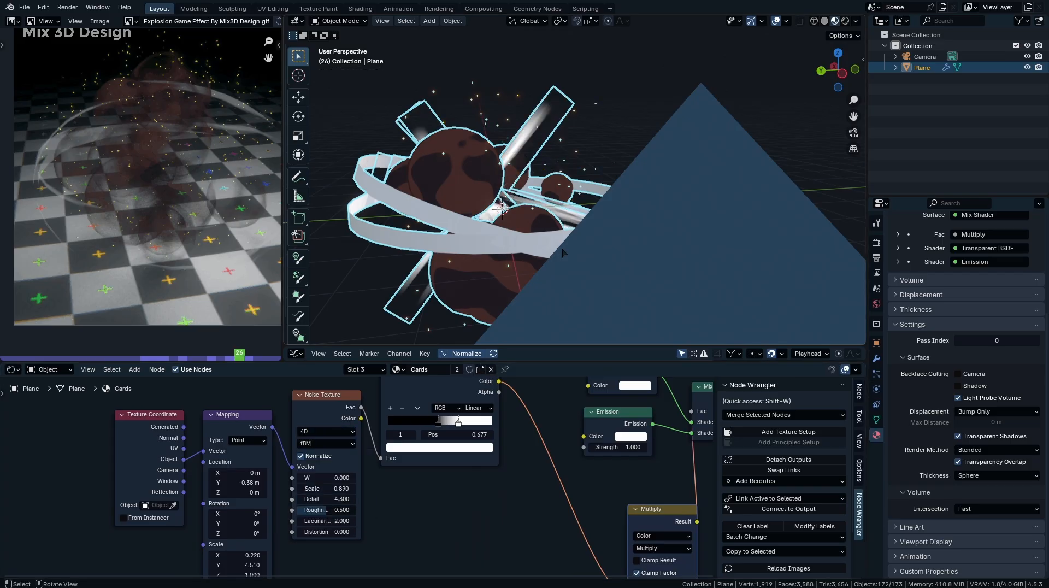
- Look through the camera and fit the whole camera frame in the 3D viewport
key(KP_Decimal)
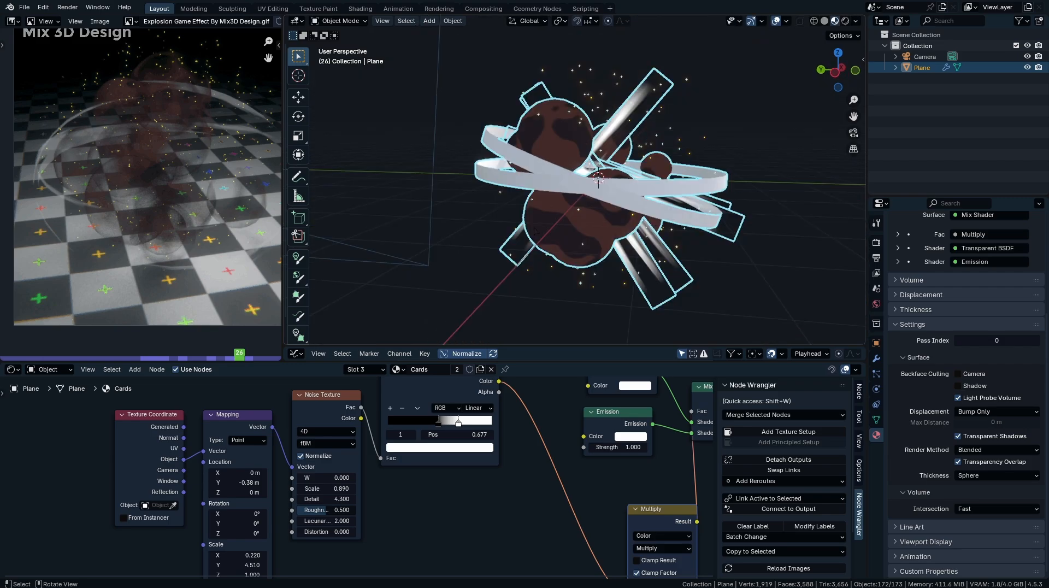
key(KP_0)
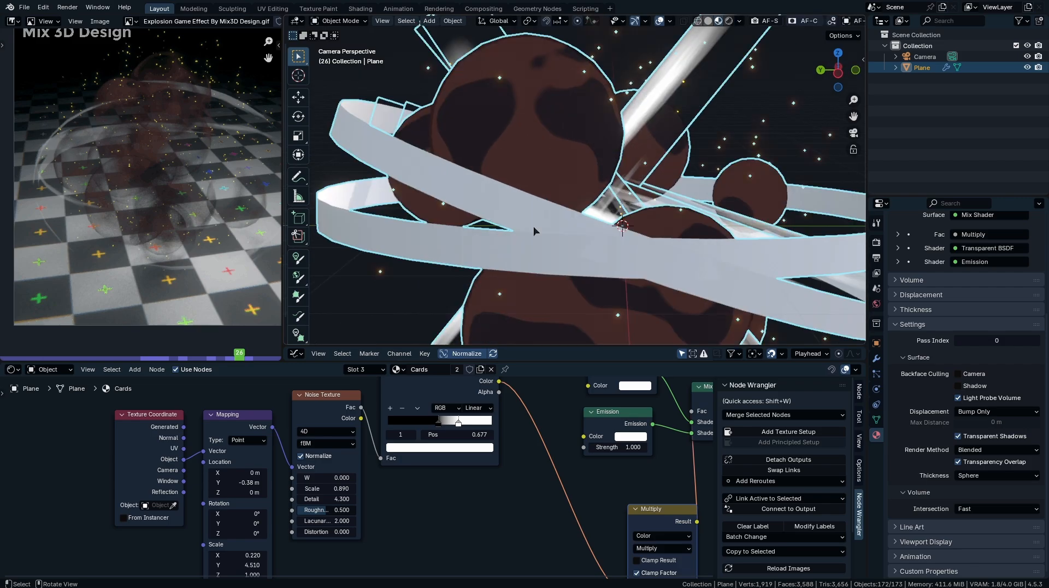
key(Home)
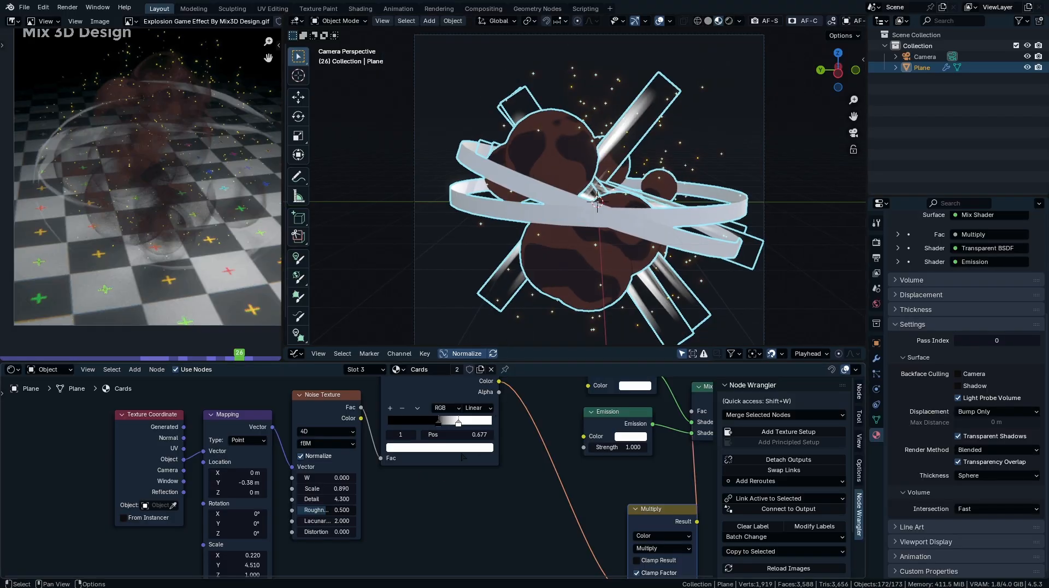
- Try out different W values on the 4D Noise Texture
key(Home)
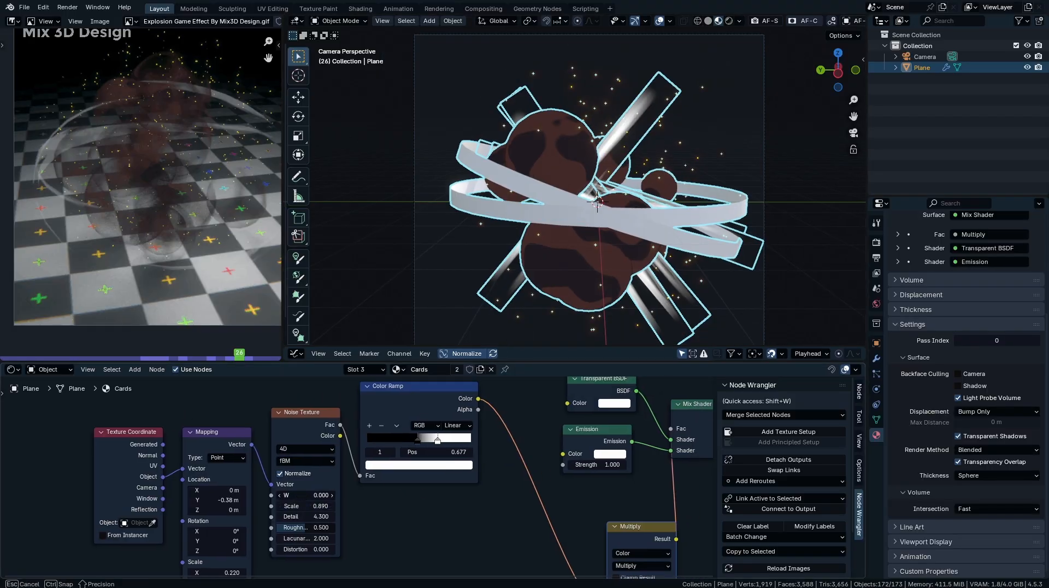
mouse_move(306, 495)
mouse_down()
mouse_move(350, 495)
mouse_move(243, 495)
mouse_move(273, 495)
mouse_up()
key(Escape)
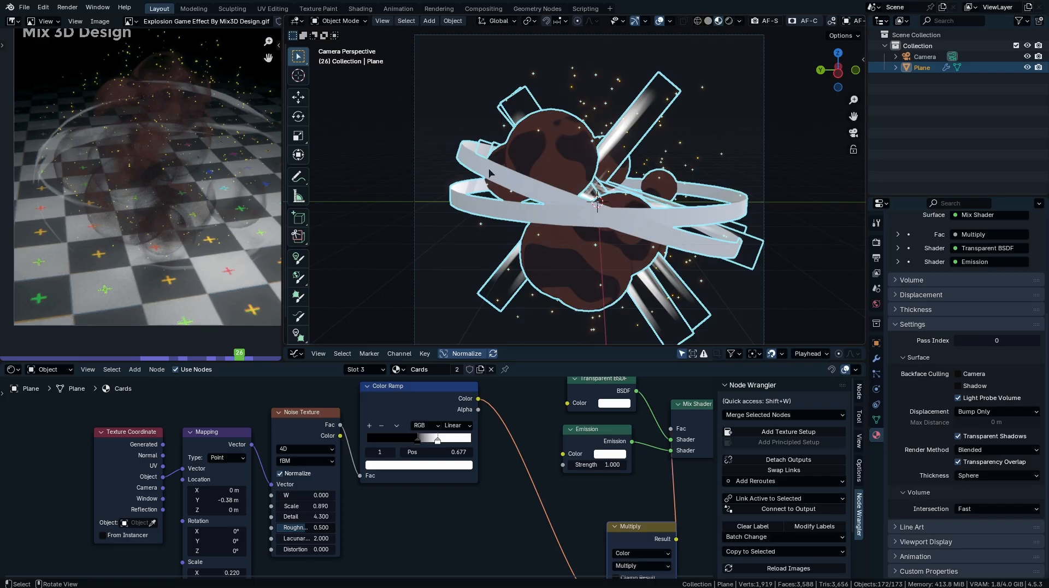
- Switch to the Smoke Rings material slot and delete its Principled BSDF node
click(362, 370)
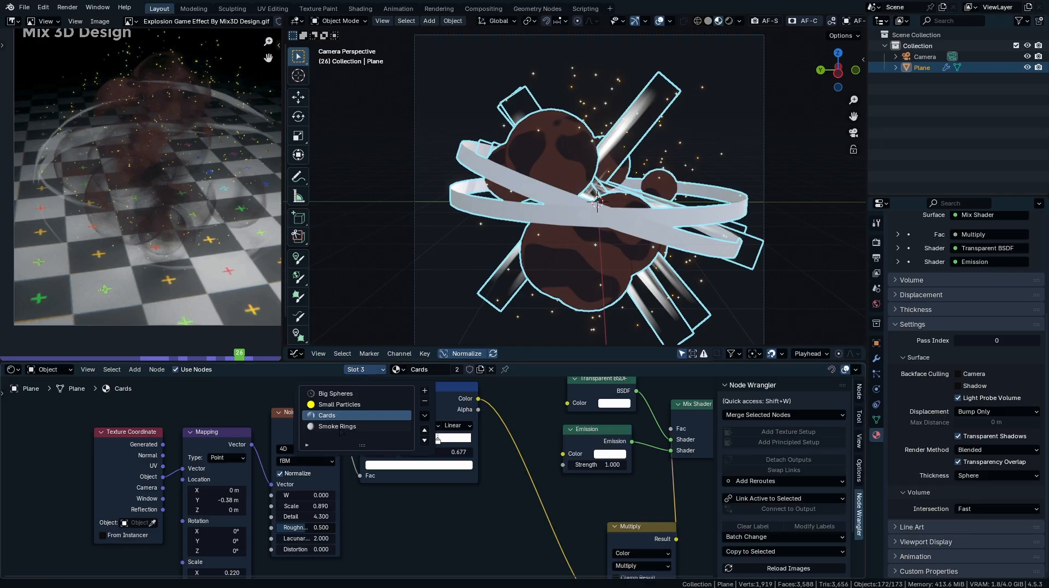
click(338, 426)
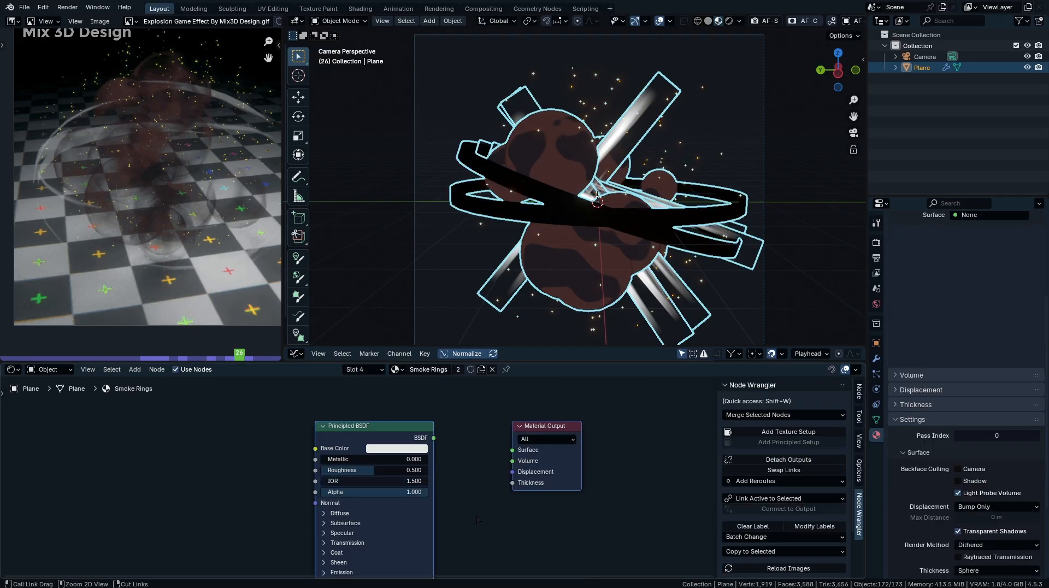
key(ctrl+x)
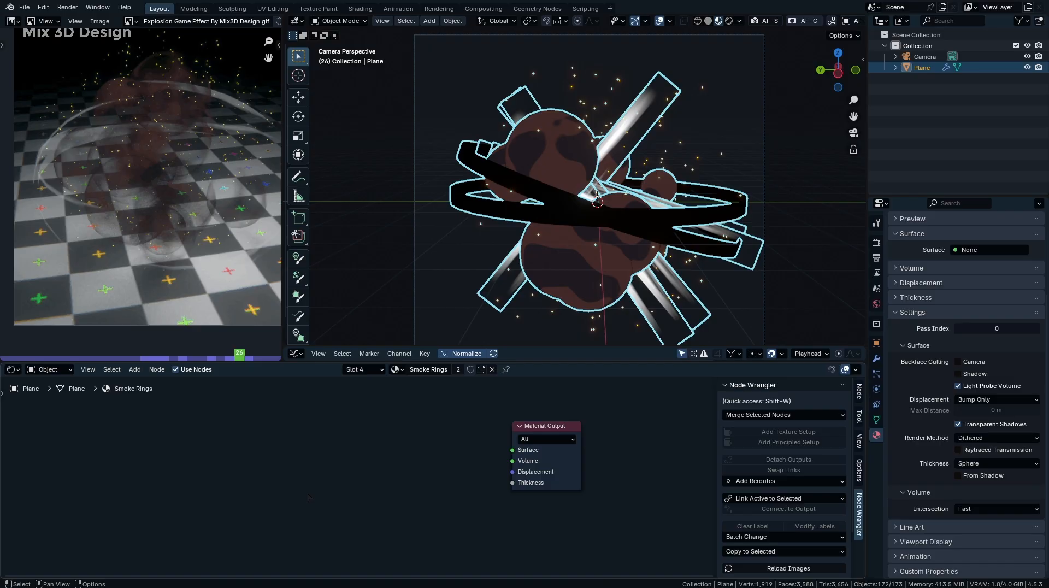
- Add a Noise Texture with Mapping and Texture Coordinate nodes and preview it on the smoke rings
key(shift+a)
text(noi)
key(Return)
click(234, 447)
key(ctrl+t)
ctrl+shift+click(241, 449)
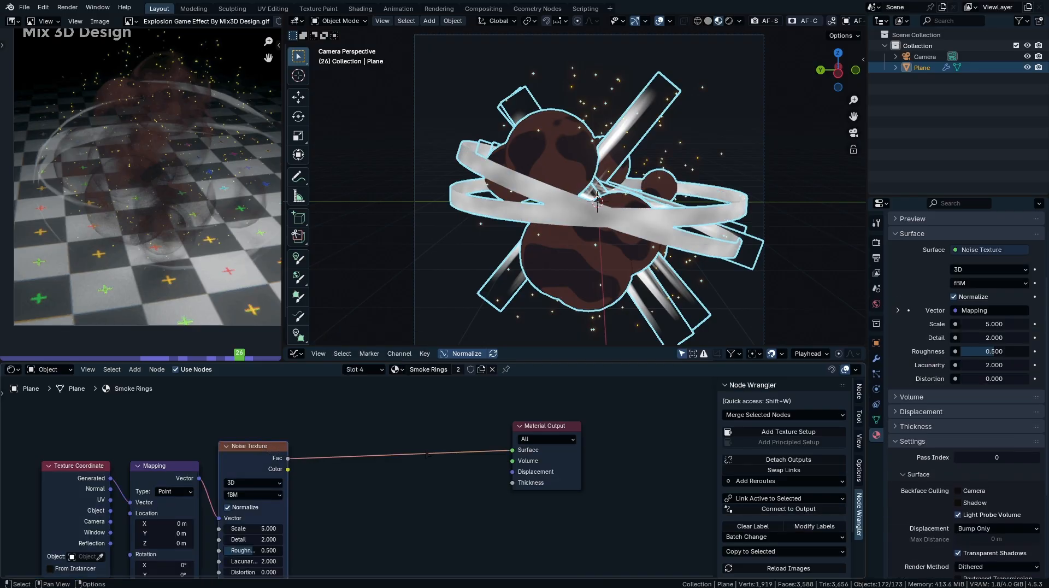
- Insert a Color Ramp between the Noise Texture and Material Output and move its stops closer together, with black at about 0.27
middle_drag(390, 460, 495, 436)
scroll(432, 470, up, 1)
middle_drag(432, 471, 431, 536)
key(shift+a)
text(col)
key(Return)
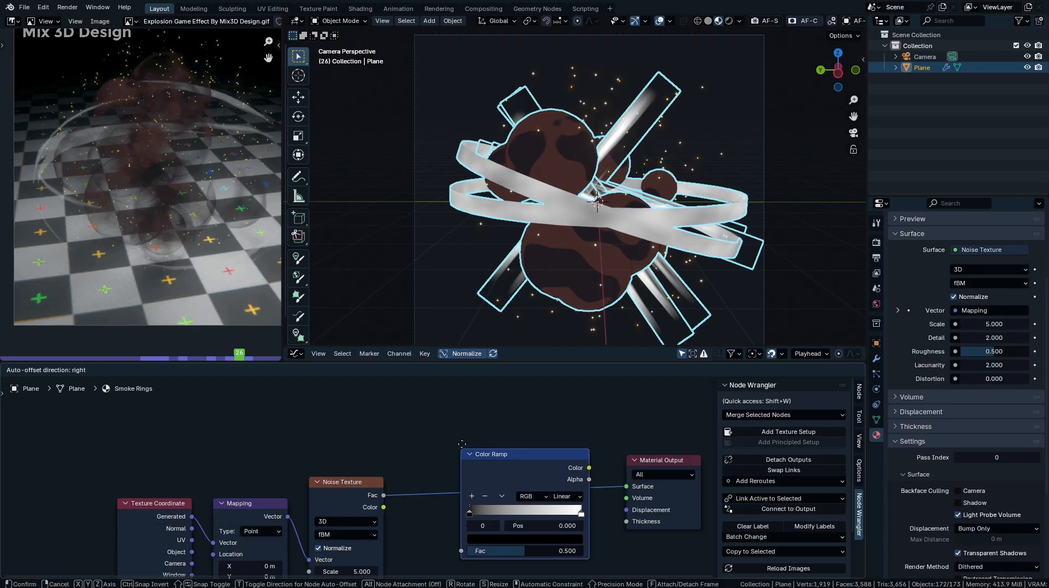
click(417, 451)
middle_drag(504, 522, 484, 470)
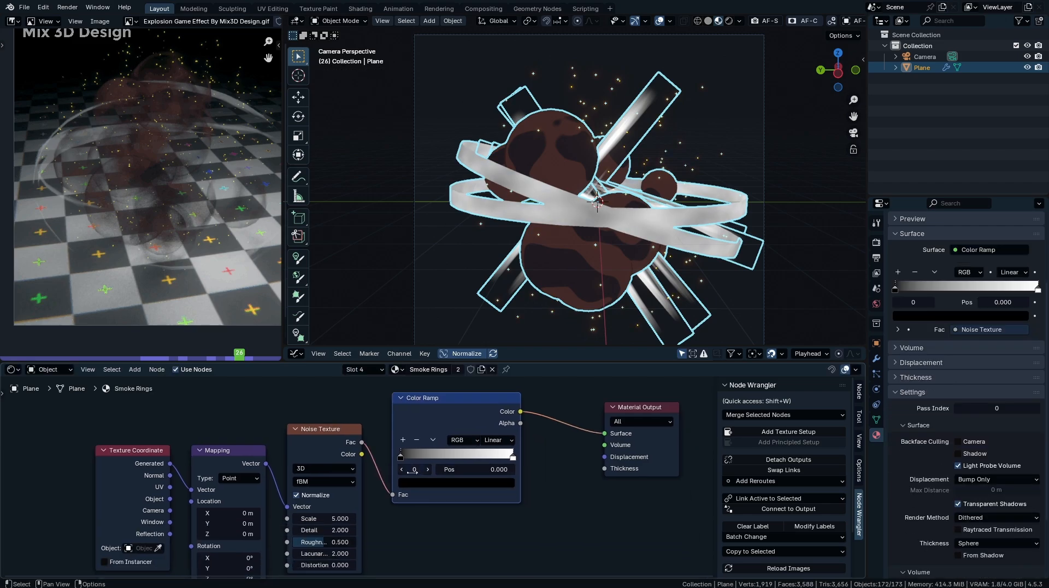
drag(496, 457, 432, 457)
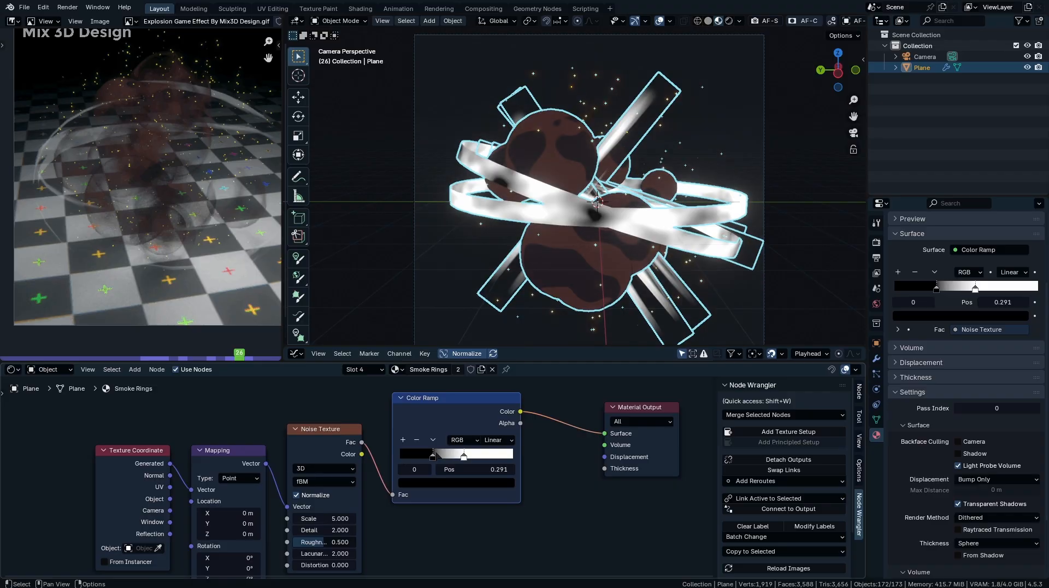
- Set the Mapping node's Z scale to 2.79 and the Color Ramp's black stop to 0.505 for sharper streaks
middle_drag(337, 574, 403, 497)
scroll(403, 496, up, 2)
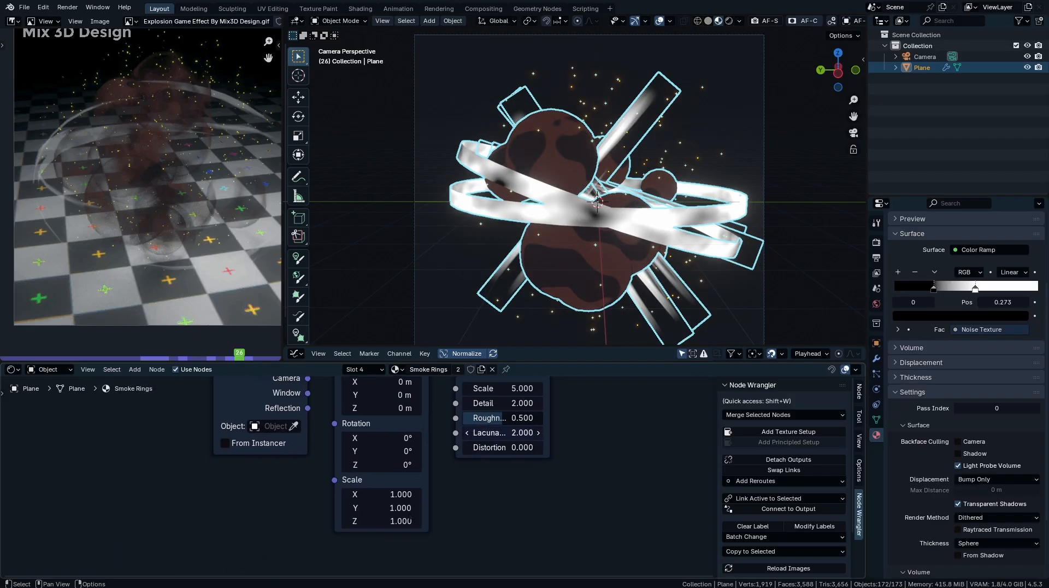
drag(383, 525, 533, 525)
middle_drag(627, 423, 528, 547)
drag(554, 417, 591, 418)
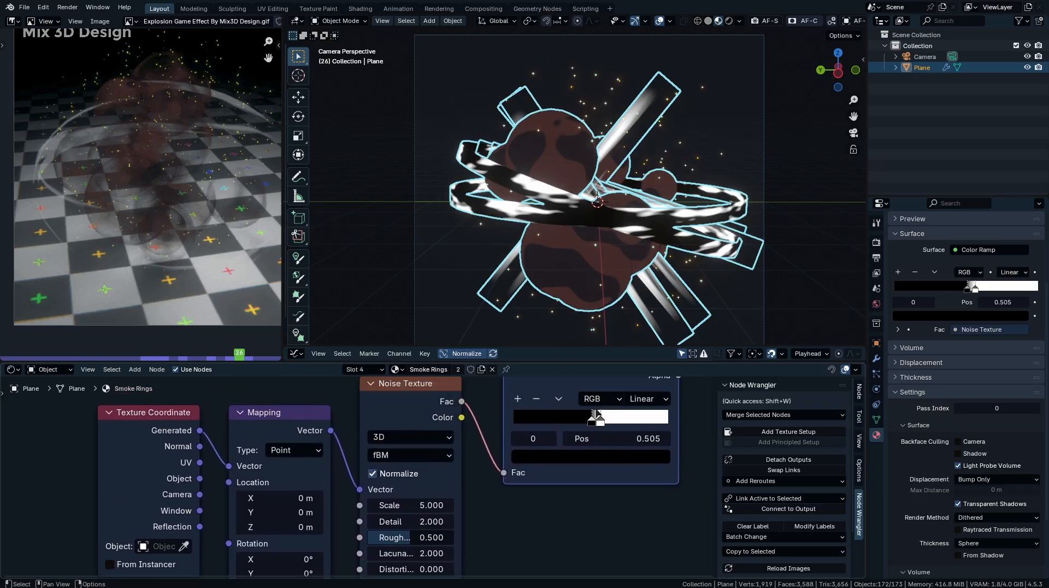
- Set the Mapping node's Y scale to 0.1 and its Y location to 0.15 m
middle_drag(538, 519, 592, 424)
drag(350, 539, 306, 539)
middle_drag(411, 492, 438, 484)
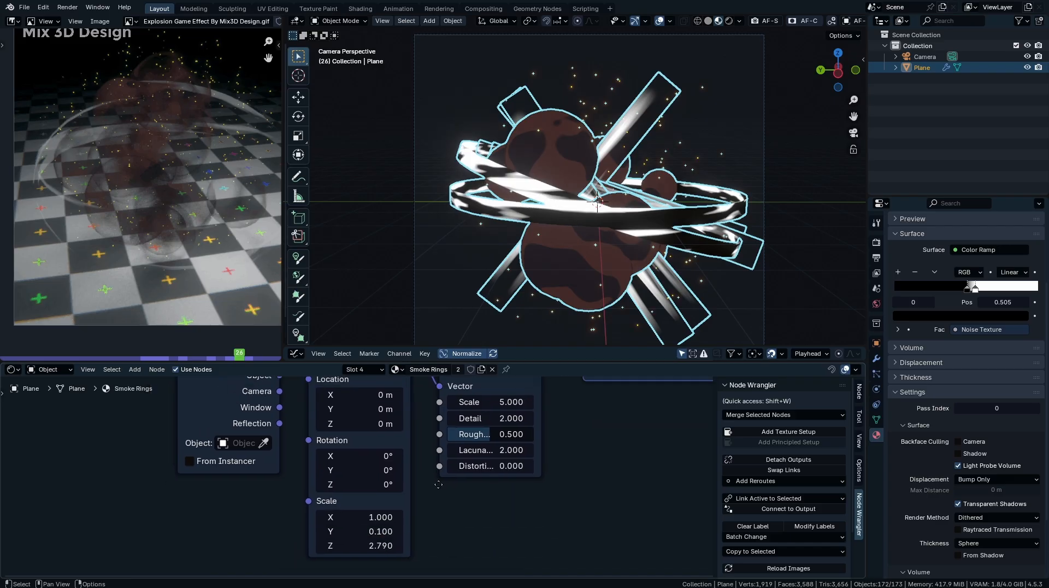
drag(372, 408, 381, 408)
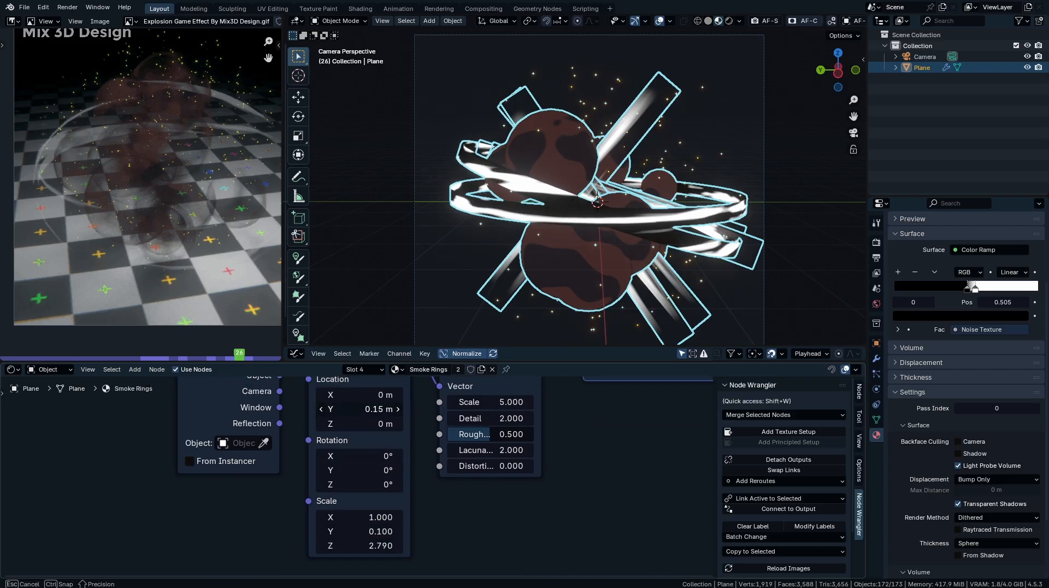
- Drive the Mapping node from the Texture Coordinate's Object output instead of Generated
middle_drag(503, 217, 616, 255)
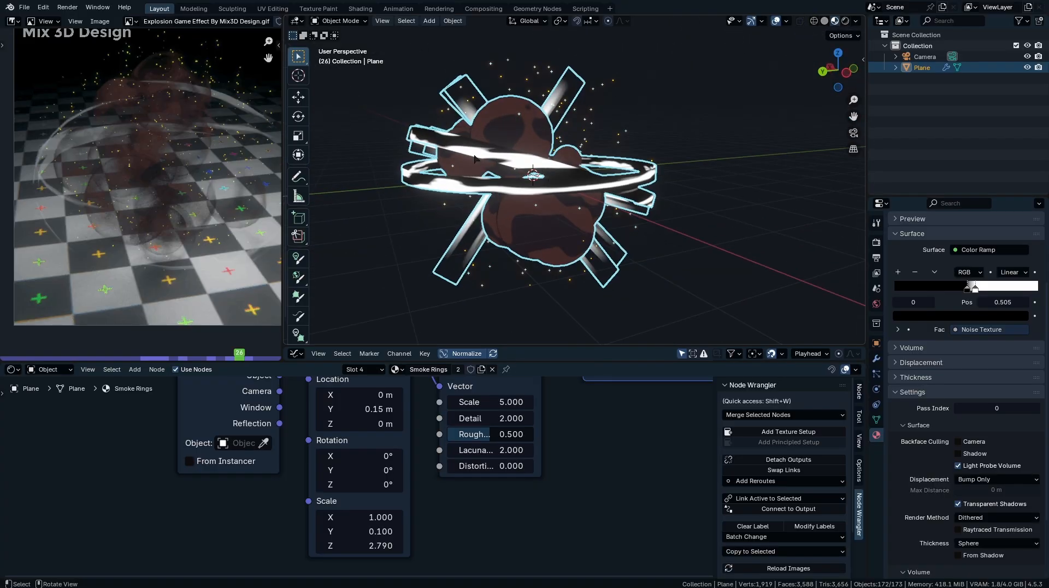
scroll(510, 481, down, 5)
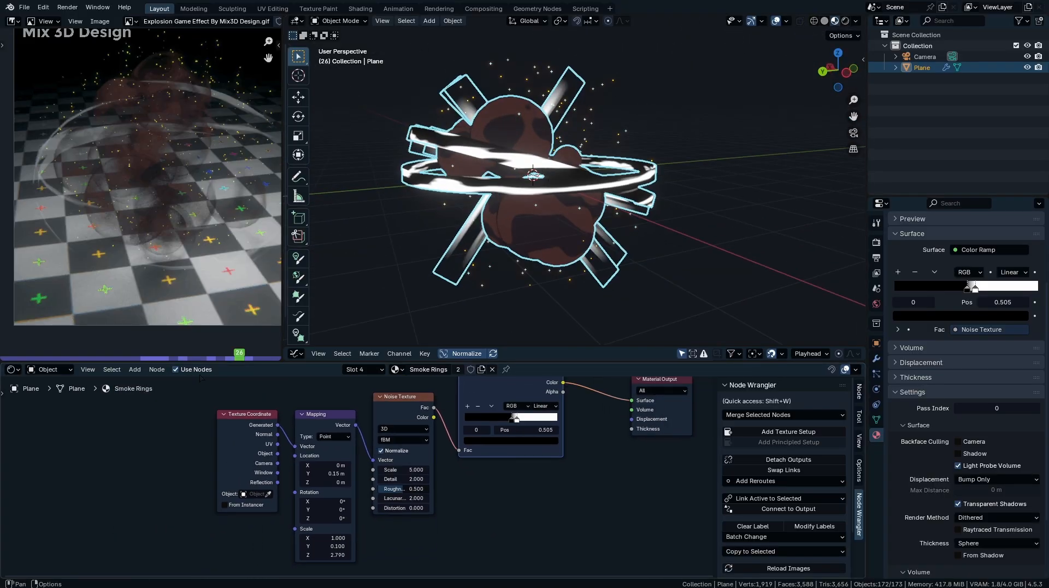
click(13, 370)
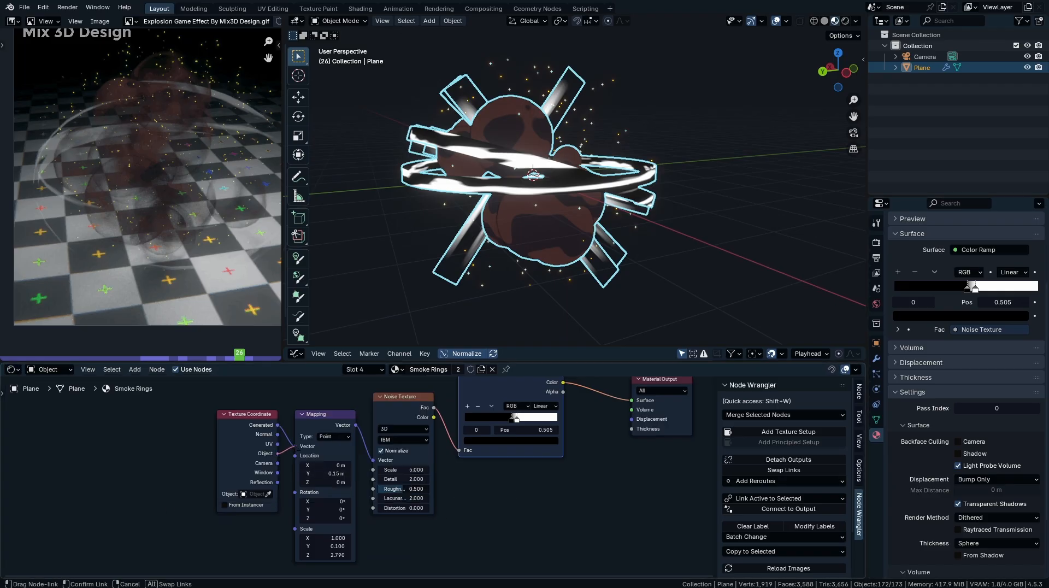
drag(293, 448, 295, 446)
- Set the Mapping scale to X 0.67, Y 0.33, Z 5.64 and the Noise Texture's scale to 0.97 in camera view
middle_drag(461, 488, 522, 446)
middle_drag(596, 218, 619, 194)
key(KP_0)
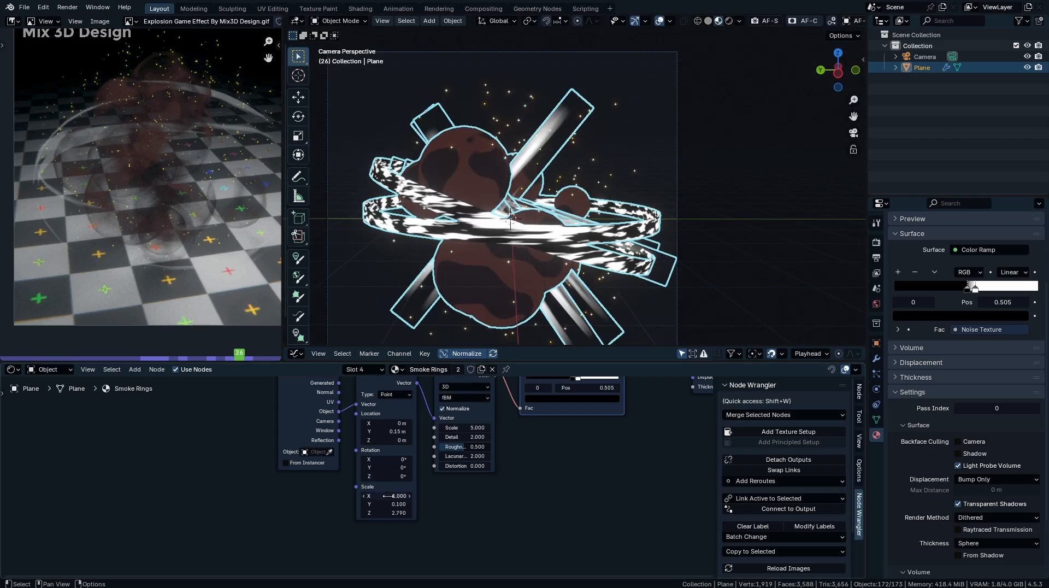
scroll(391, 496, up, 4)
drag(383, 515, 395, 515)
drag(383, 503, 388, 526)
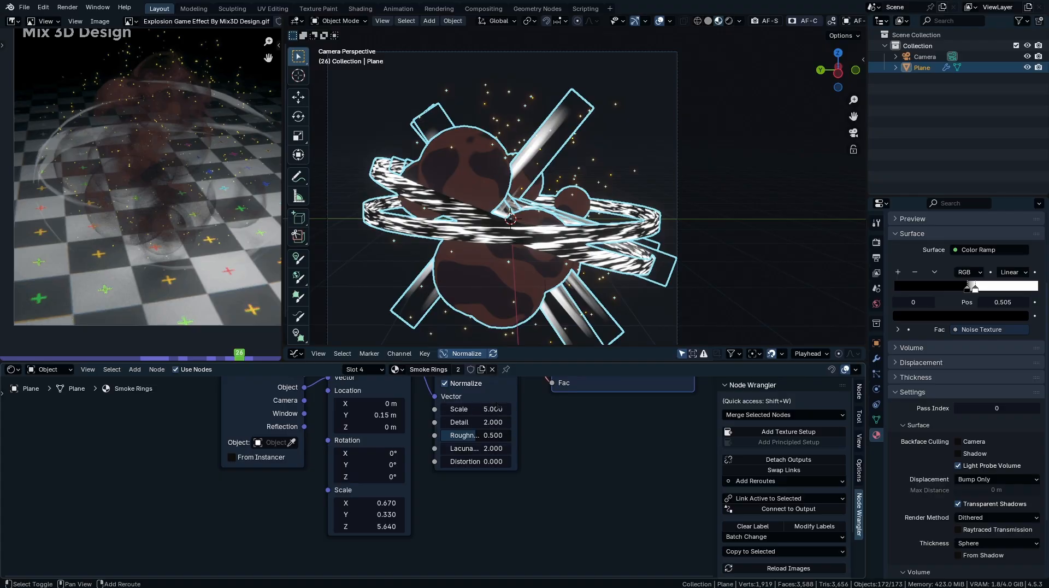
drag(494, 409, 323, 409)
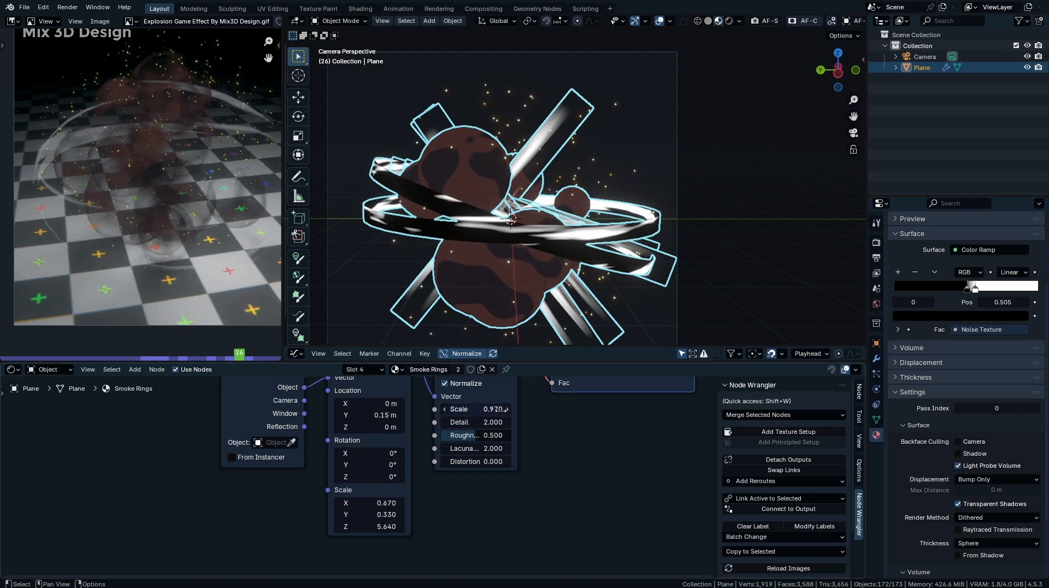
- Insert a Realize Instances node before Set Material in the Smoke Rings frame of the Explosion geometry nodes
click(11, 370)
click(36, 424)
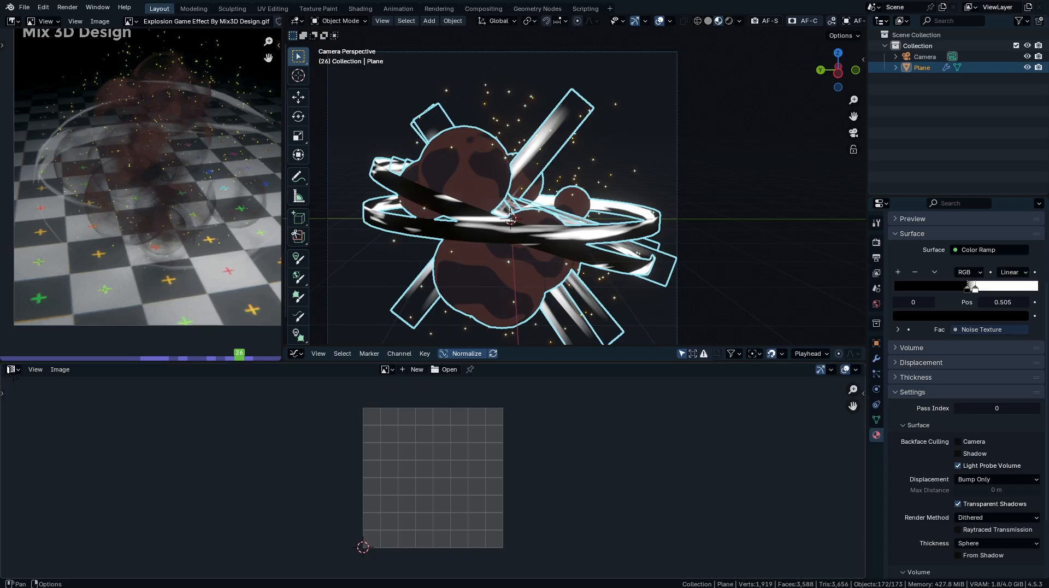
click(10, 369)
click(43, 459)
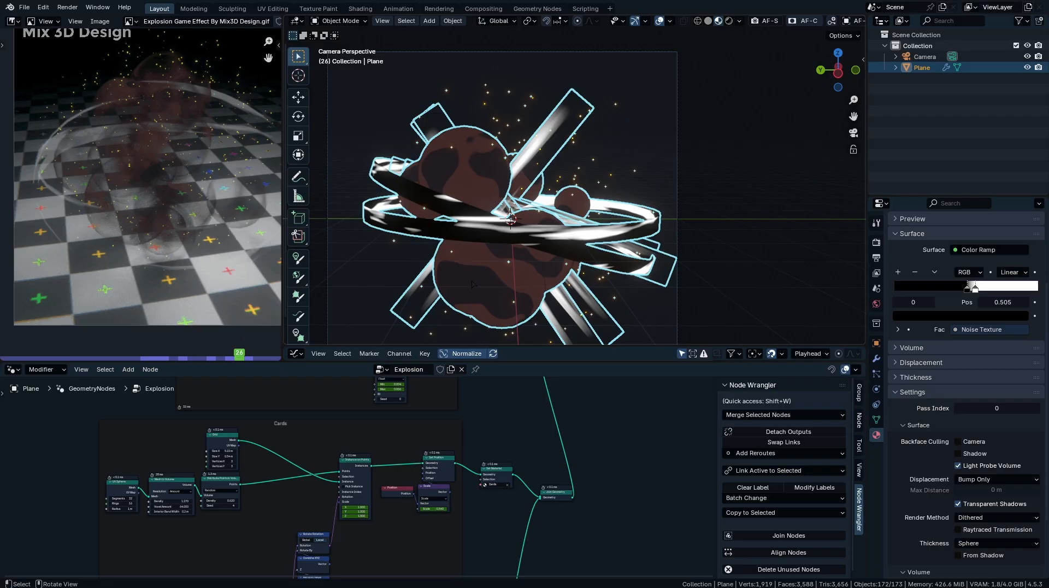
middle_drag(492, 525, 555, 426)
middle_drag(523, 568, 524, 456)
ctrl+middle_drag(470, 477, 559, 471)
key(shift+a)
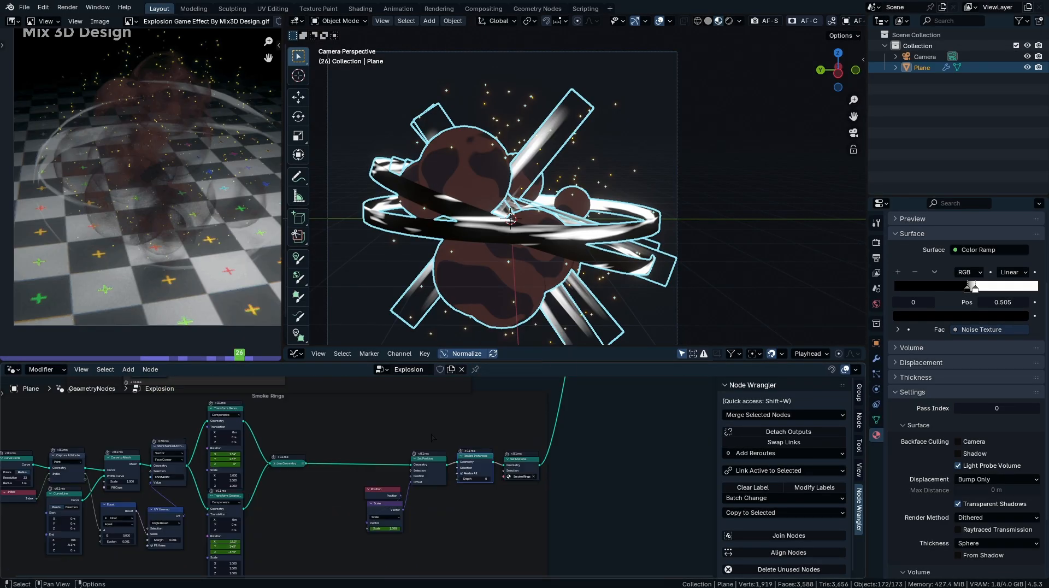
- Move the Realize Instances node so it follows the Smoke Rings Set Material node
middle_drag(280, 424, 306, 404)
scroll(318, 499, up, 1)
scroll(318, 499, down, 2)
scroll(307, 404, up, 2)
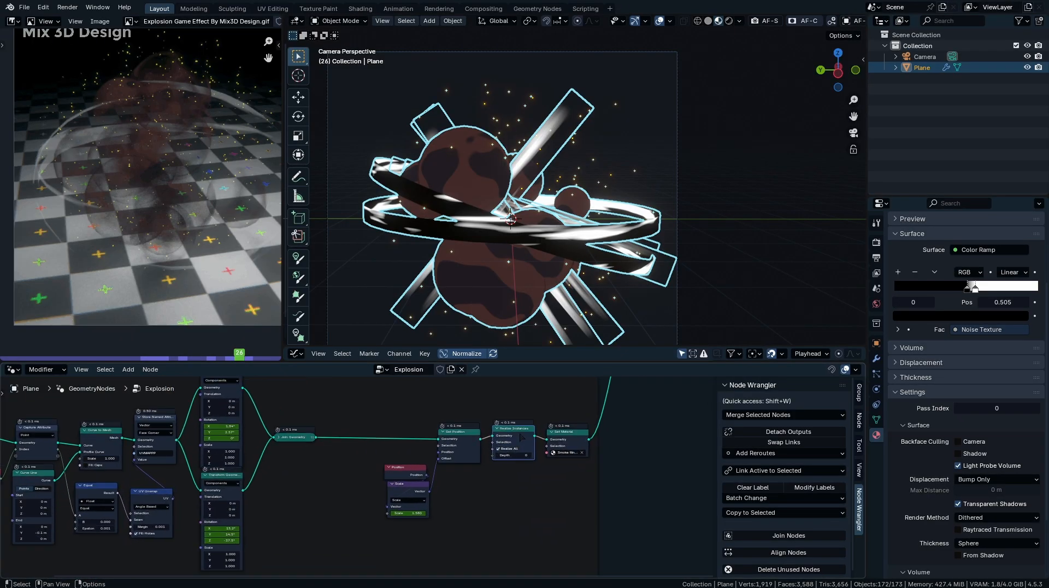
scroll(522, 438, up, 3)
middle_drag(522, 437, 543, 472)
alt+drag(544, 472, 664, 467)
- Return to the Smoke Rings shader nodes, enlarge the animation editor above, and go to frame 21
click(15, 371)
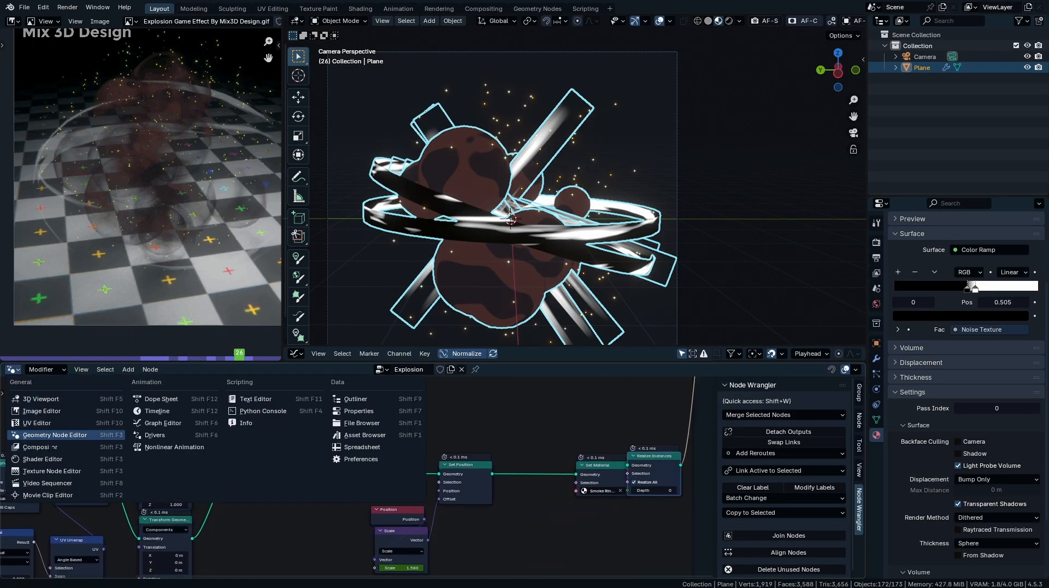
click(52, 460)
drag(578, 347, 582, 291)
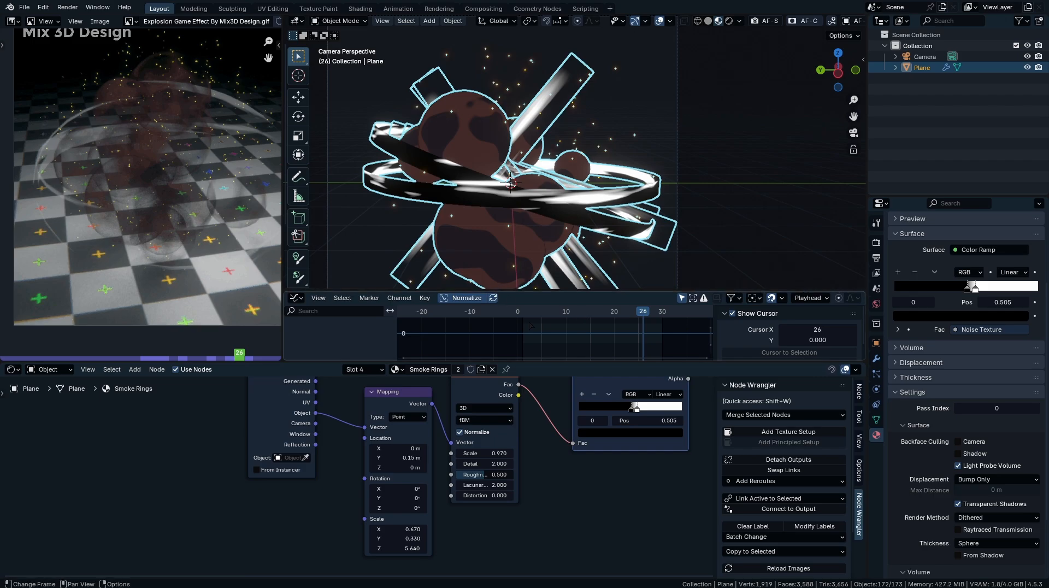
drag(531, 326, 620, 331)
- Remove the Realize Instances node from the end of the Smoke Rings geometry nodes, keeping the link intact
click(13, 370)
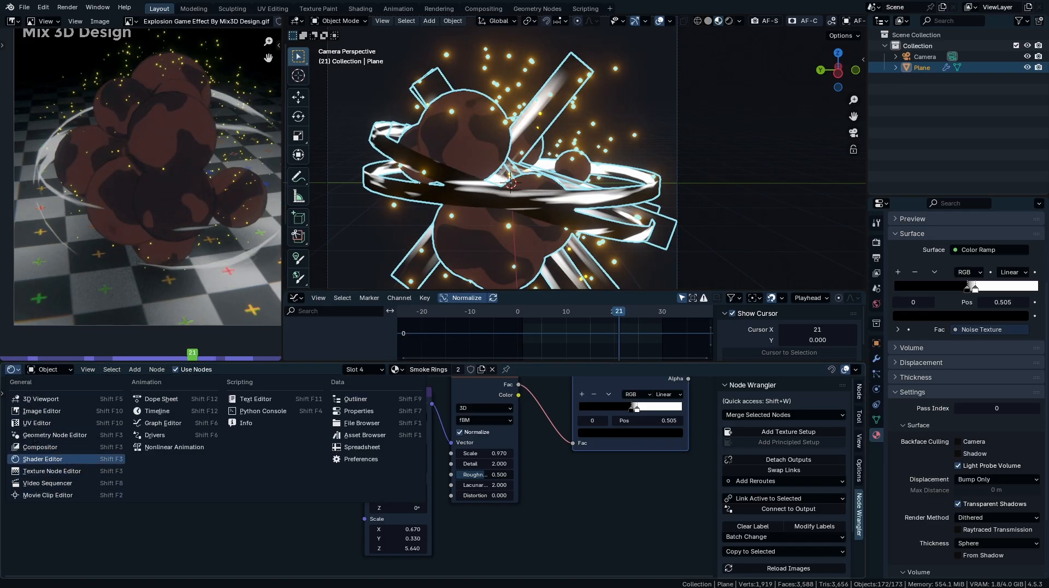
click(55, 435)
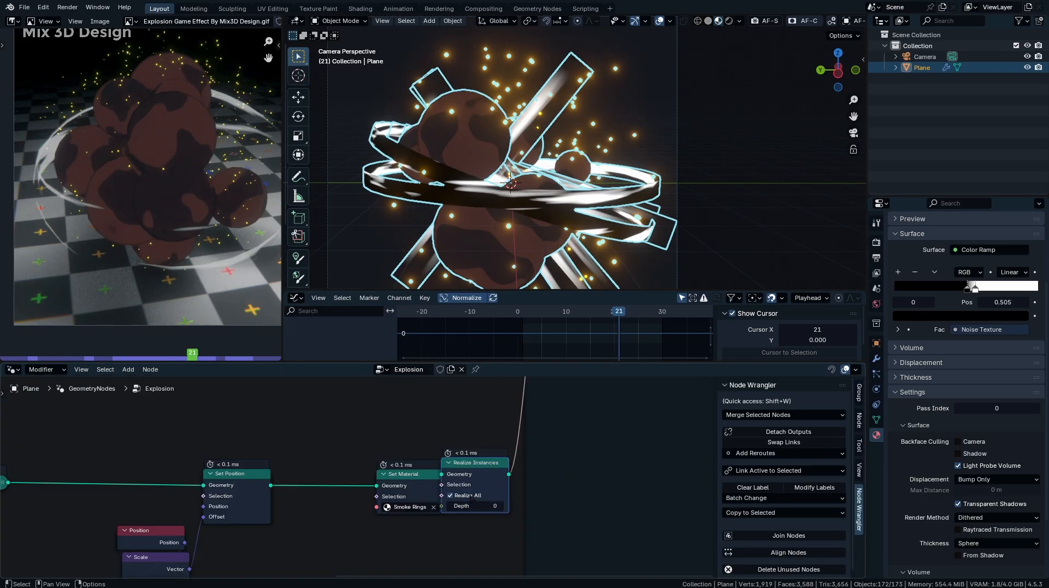
key(m)
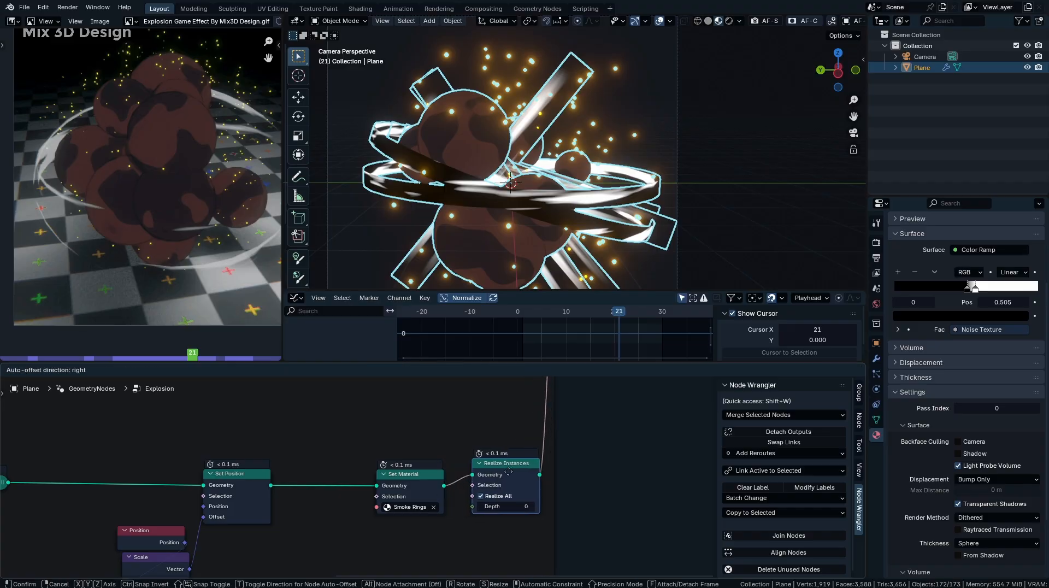
key(ctrl+x)
- Replace the Smoke Rings material's Texture Coordinate node with an Attribute node named UVMAPPP feeding Mapping, and reset the Mapping node
click(14, 370)
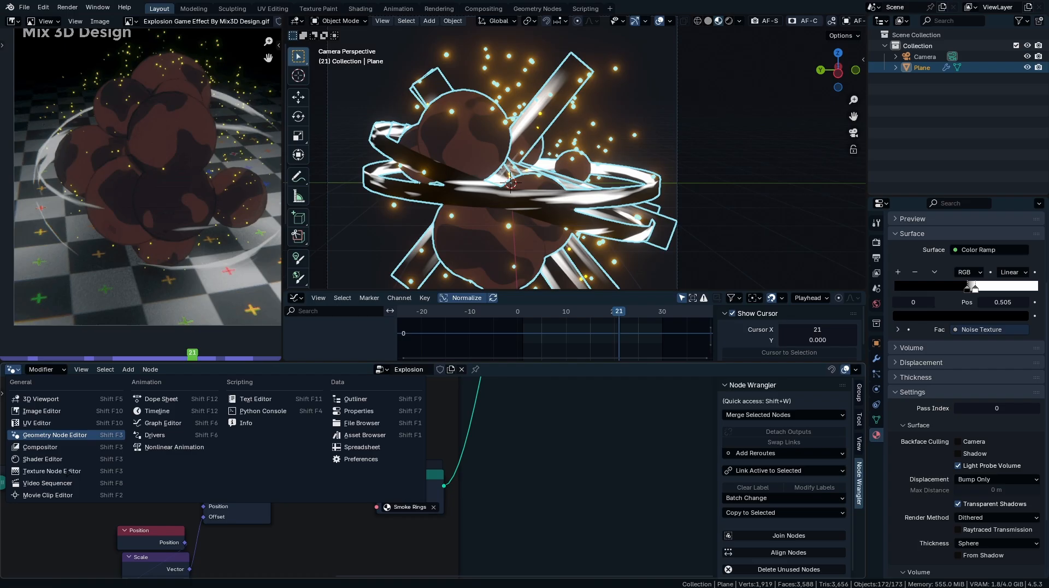
click(14, 371)
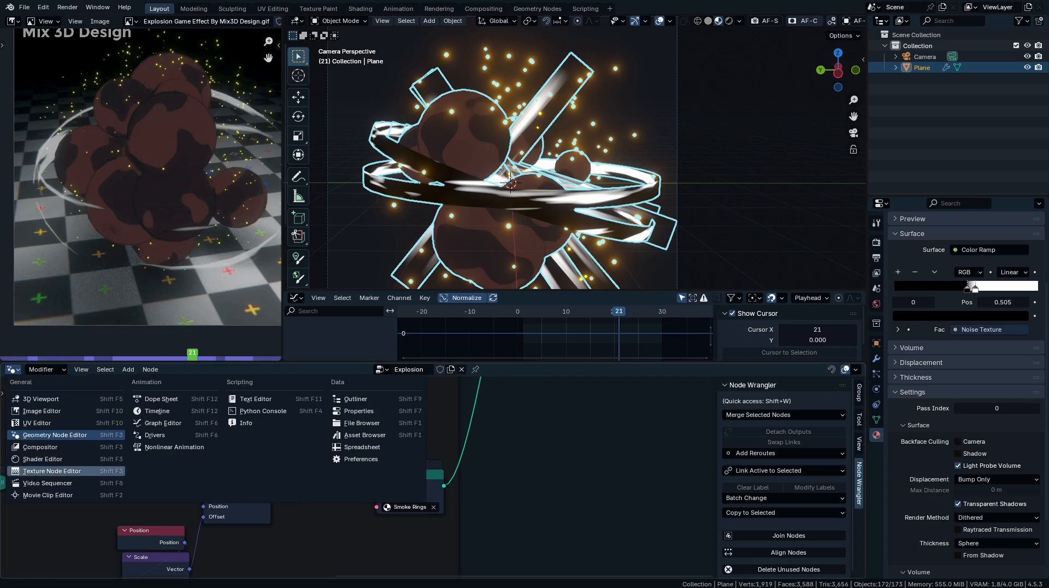
click(33, 459)
key(x)
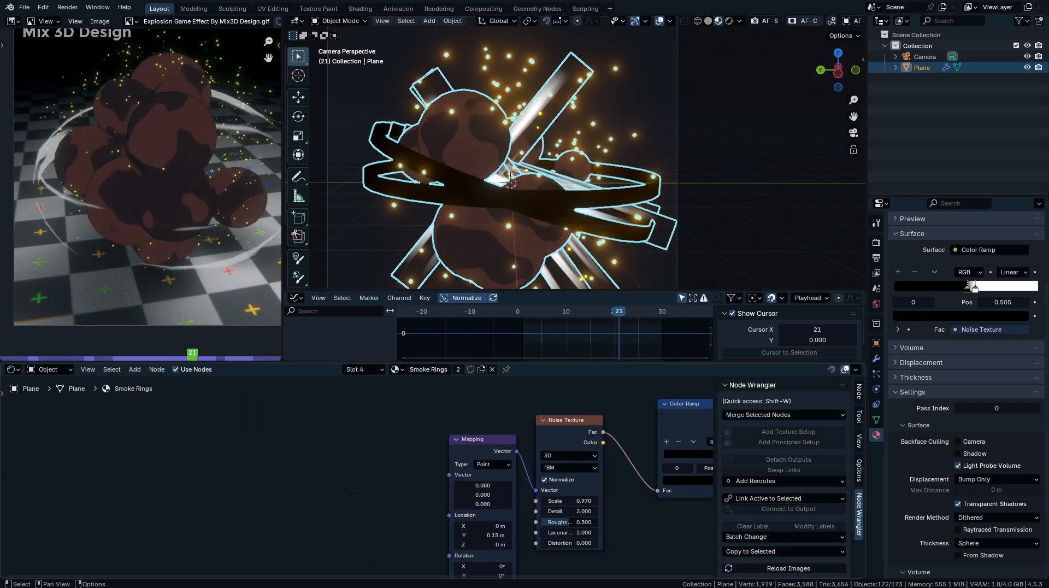
key(shift+a)
mouse_move(370, 458)
text(attriu)
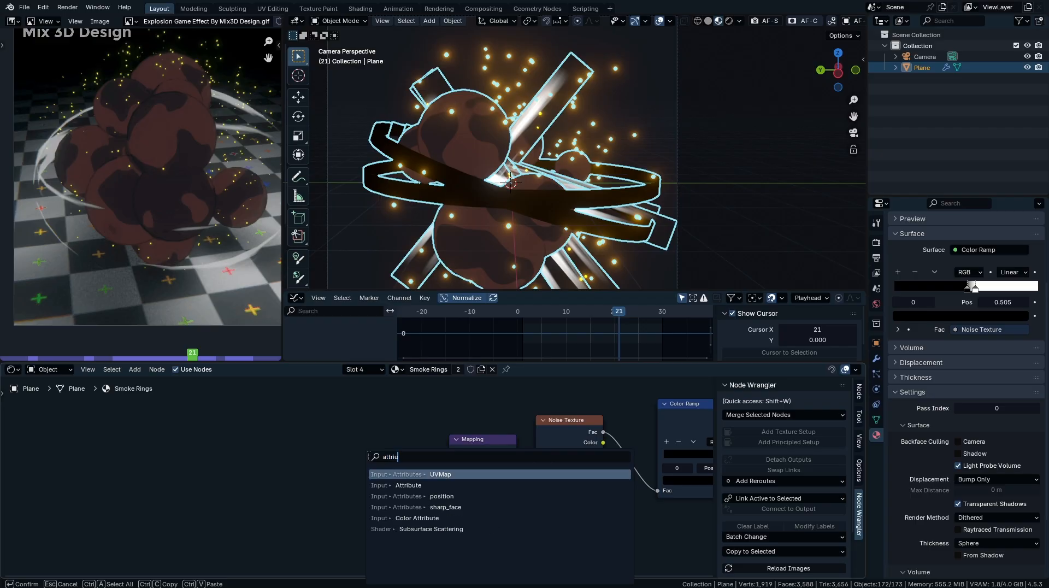
text(UVMAPPP)
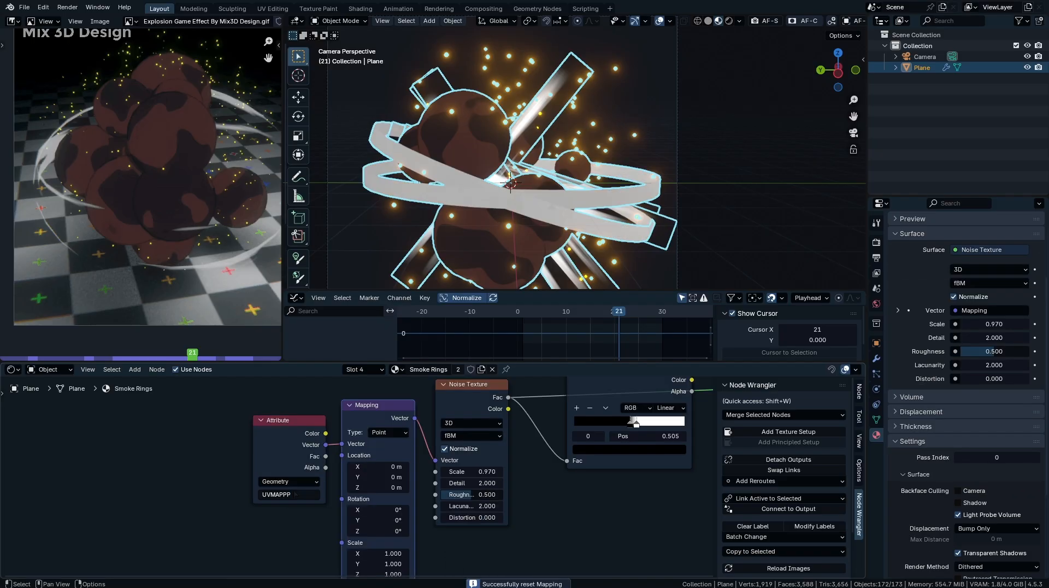
- Try the Instancer type on the Attribute node
click(289, 481)
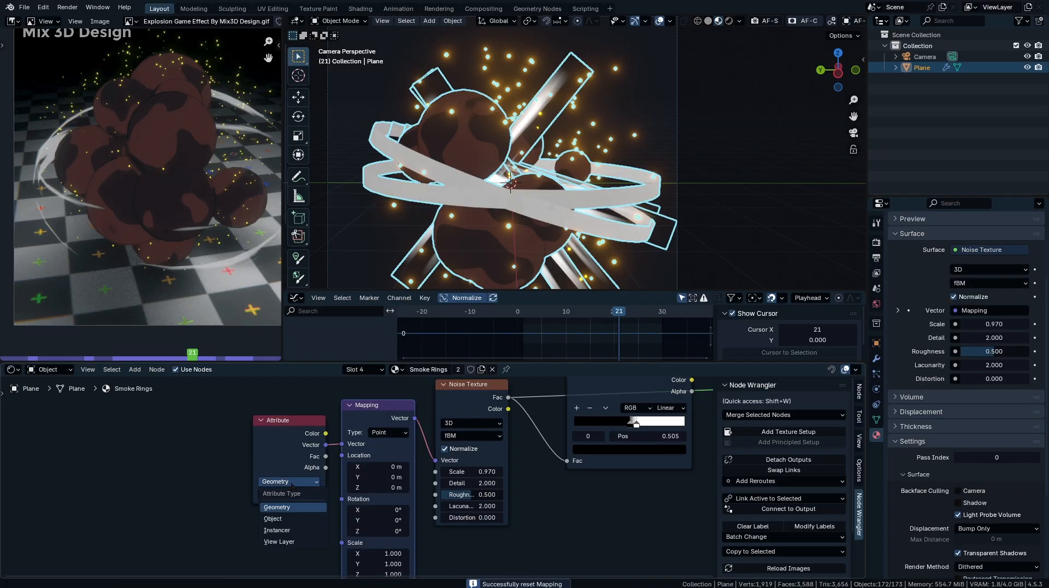
click(306, 508)
scroll(388, 426, up, 3)
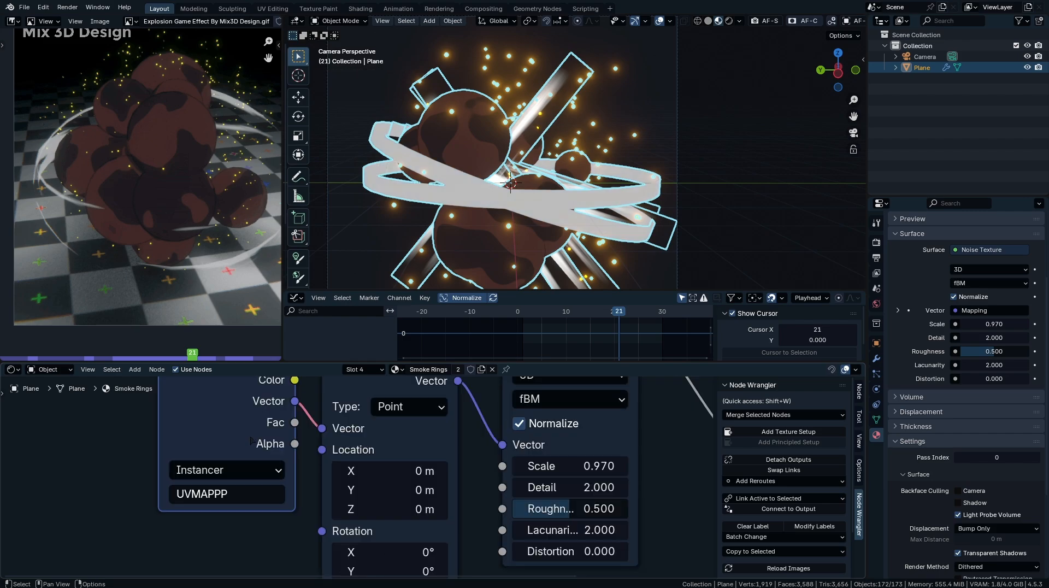
- Return the Attribute node to the Geometry type, keep its name as UVMAPPP, and preview its output on the rings
click(13, 370)
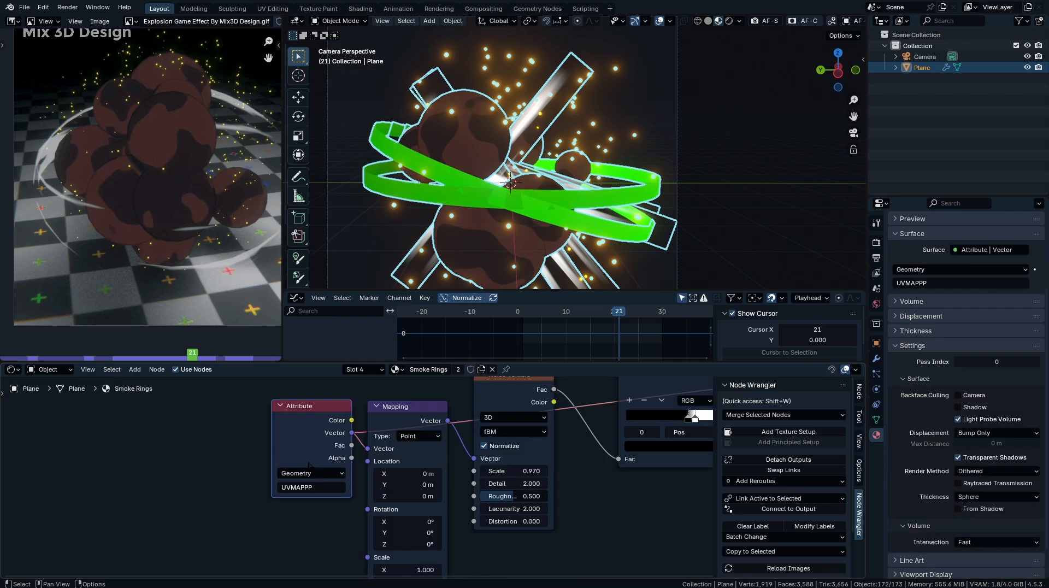
middle_drag(448, 181, 467, 186)
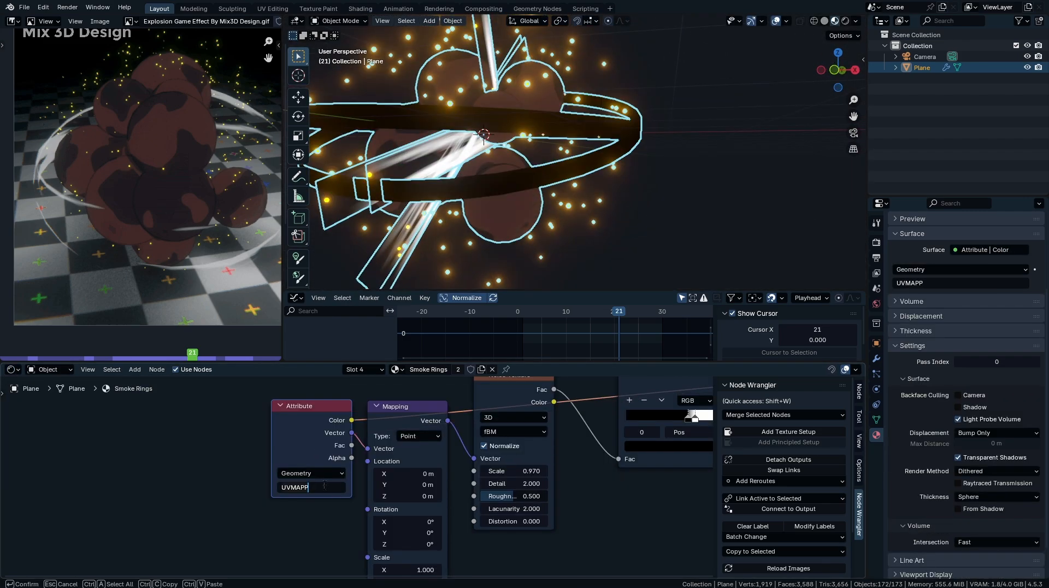
key(Return)
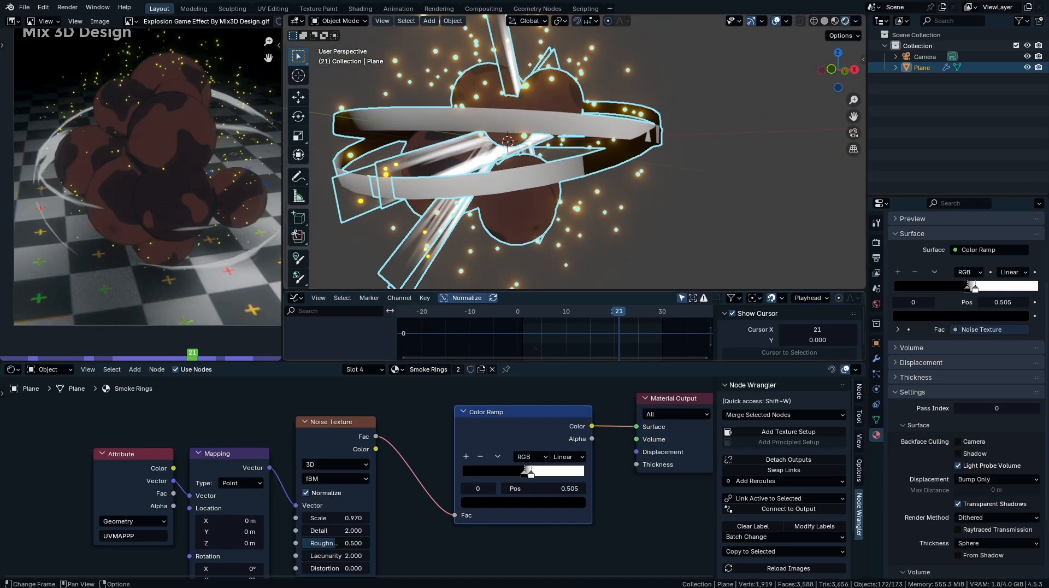
- Shape the rings' noise into long streaks with the Color Ramp's black stop at 0.459, a Noise Texture scale of 42.67 and a lowered Mapping Y scale
drag(528, 472, 518, 473)
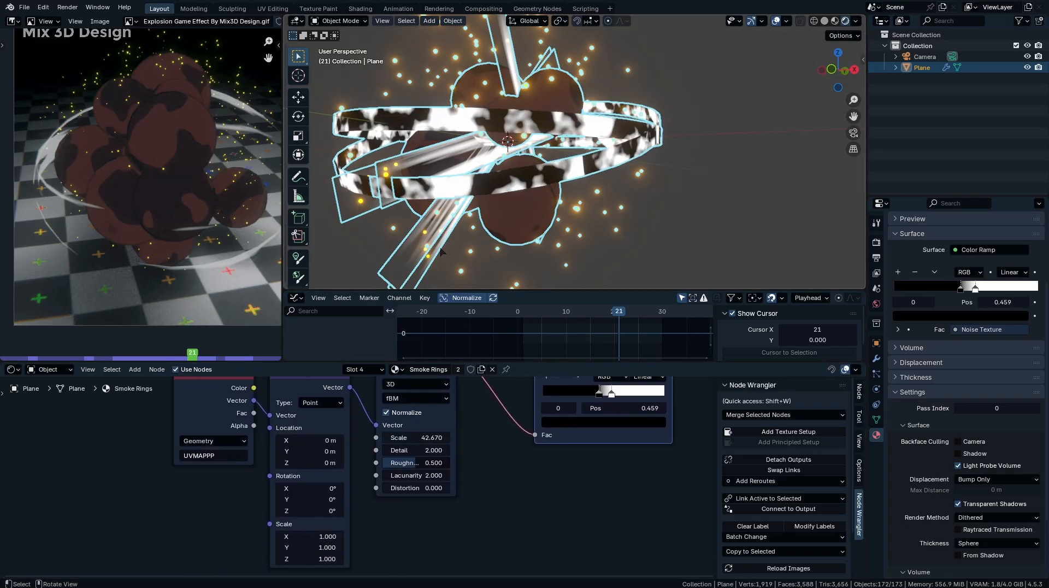
drag(364, 479, 353, 479)
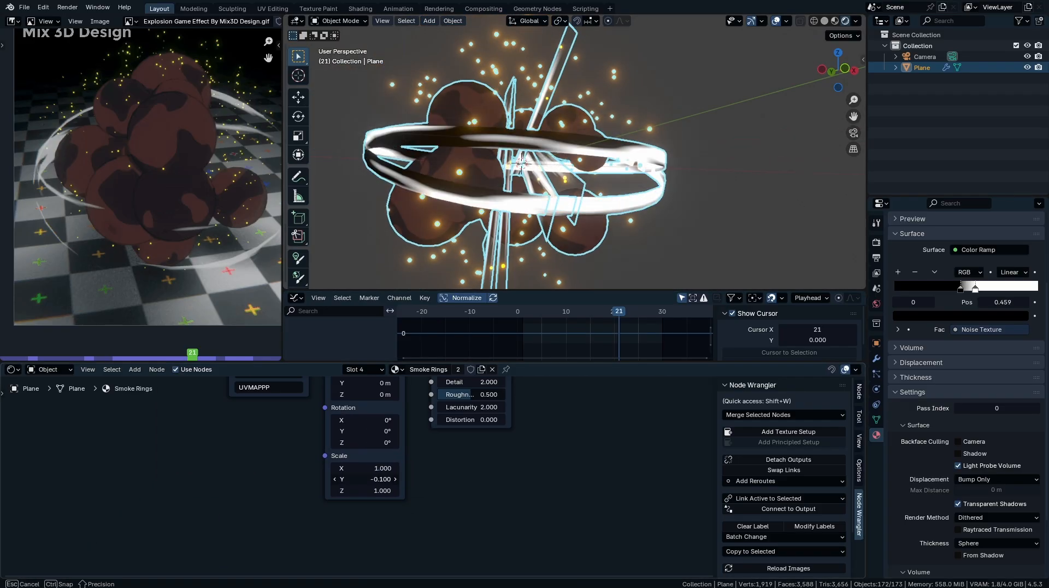
middle_drag(513, 175, 637, 241)
ctrl+middle_drag(534, 512, 535, 539)
middle_drag(547, 443, 463, 517)
drag(487, 469, 616, 469)
scroll(551, 507, up, 7)
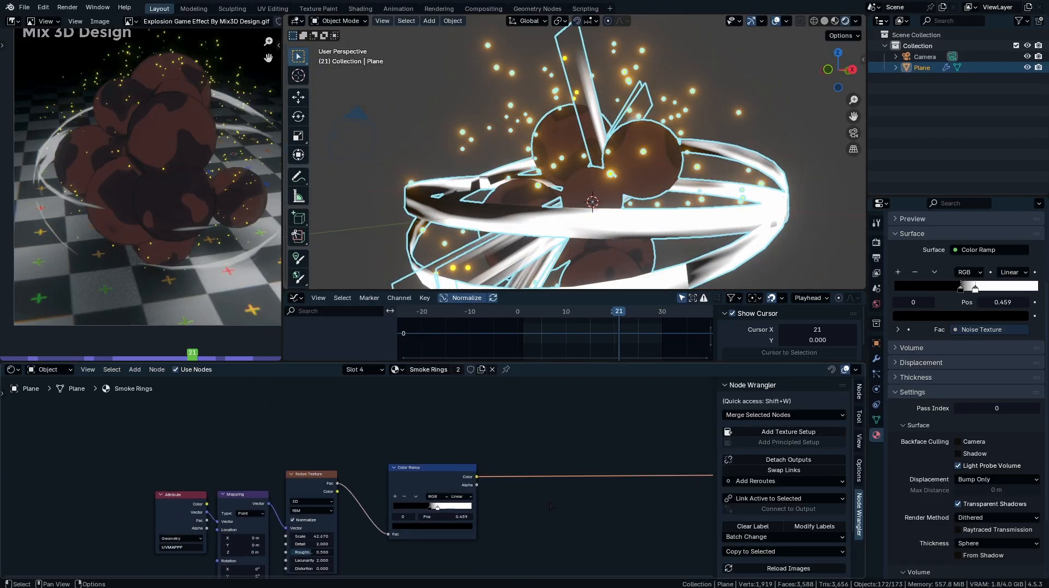
- Add an Emission and a Transparent BSDF node to the Smoke Rings material and combine them with a Mix Shader
key(q)
key(Escape)
key(shift+e)
click(528, 434)
key(shift+t)
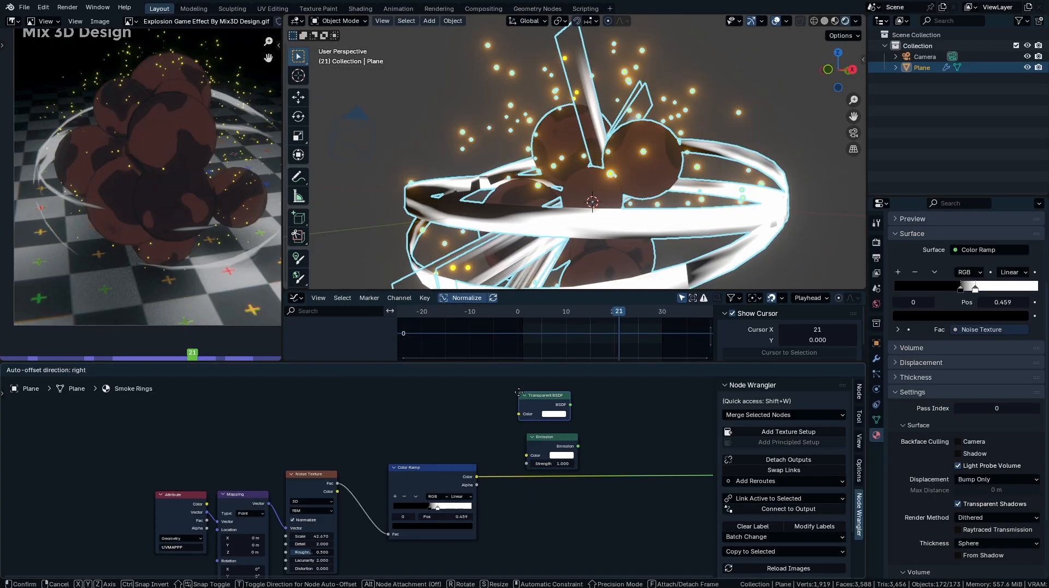
click(538, 401)
ctrl+shift+right_drag(564, 416, 557, 447)
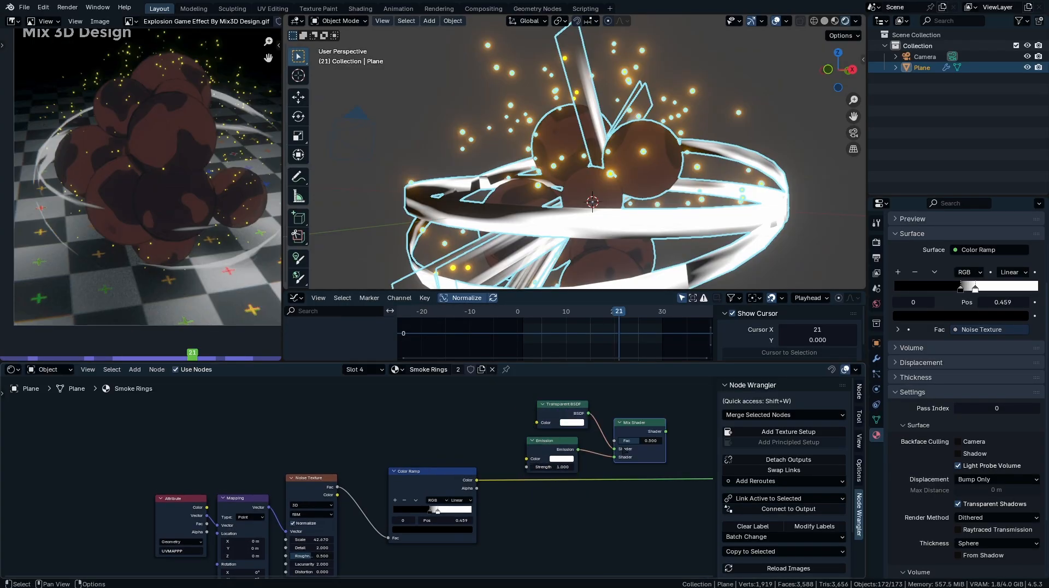
- Drive the Mix Shader's factor with the Color Ramp colour and feed the mix into the Material Output's surface
middle_drag(613, 449, 489, 453)
mouse_move(600, 483)
mouse_down()
mouse_move(490, 446)
mouse_move(600, 483)
mouse_up()
drag(621, 466, 572, 420)
- Set the Smoke Rings material's render method to Blended and deselect the explosion object
click(997, 485)
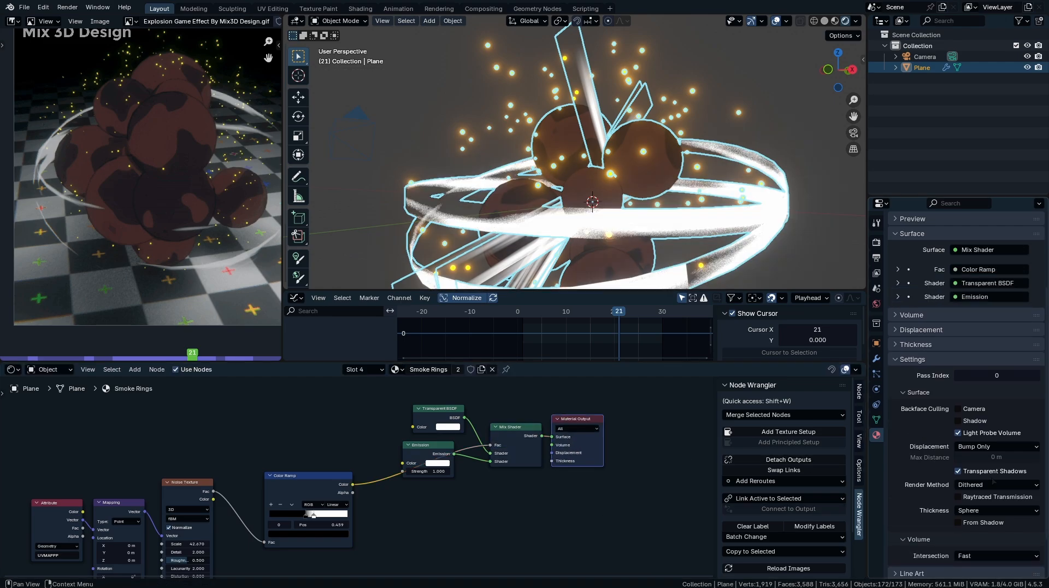
click(991, 509)
drag(446, 144, 492, 160)
middle_drag(737, 210, 716, 214)
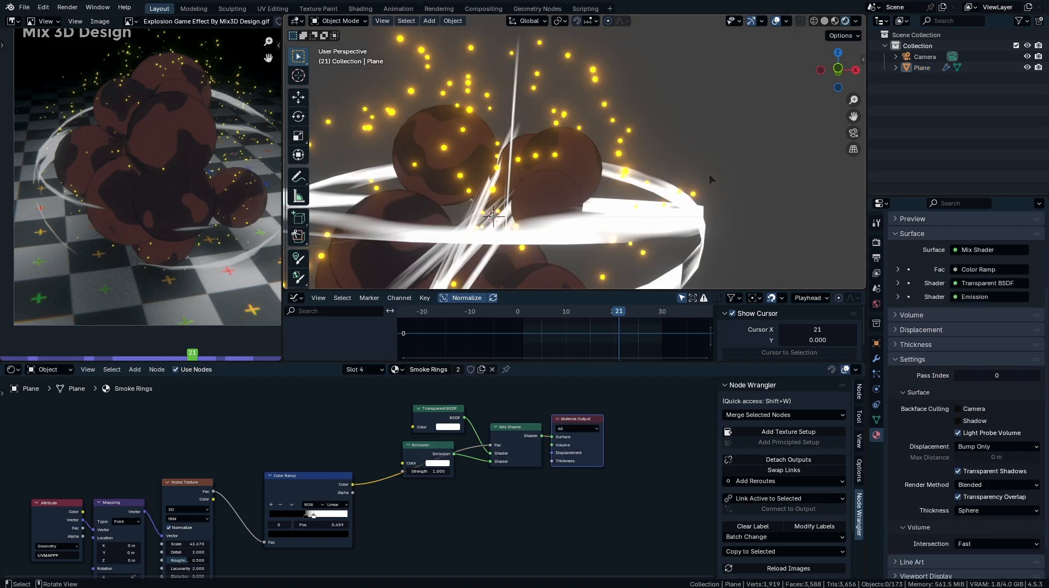
- Sample the Smoke Rings Emission colour from the grey smoke ring in the reference image
ctrl+middle_drag(710, 178, 682, 265)
ctrl+middle_drag(651, 194, 612, 243)
middle_drag(579, 207, 754, 204)
scroll(88, 233, up, 6)
scroll(89, 232, down, 5)
middle_drag(89, 232, 171, 260)
scroll(164, 235, up, 2)
scroll(435, 478, up, 6)
middle_drag(444, 465, 453, 499)
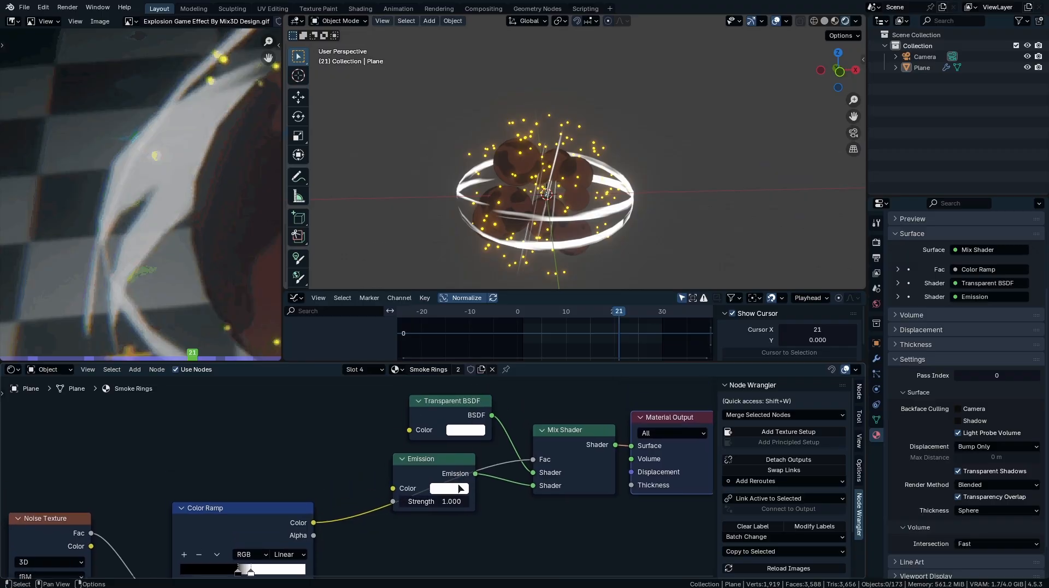
click(465, 490)
click(532, 473)
click(177, 156)
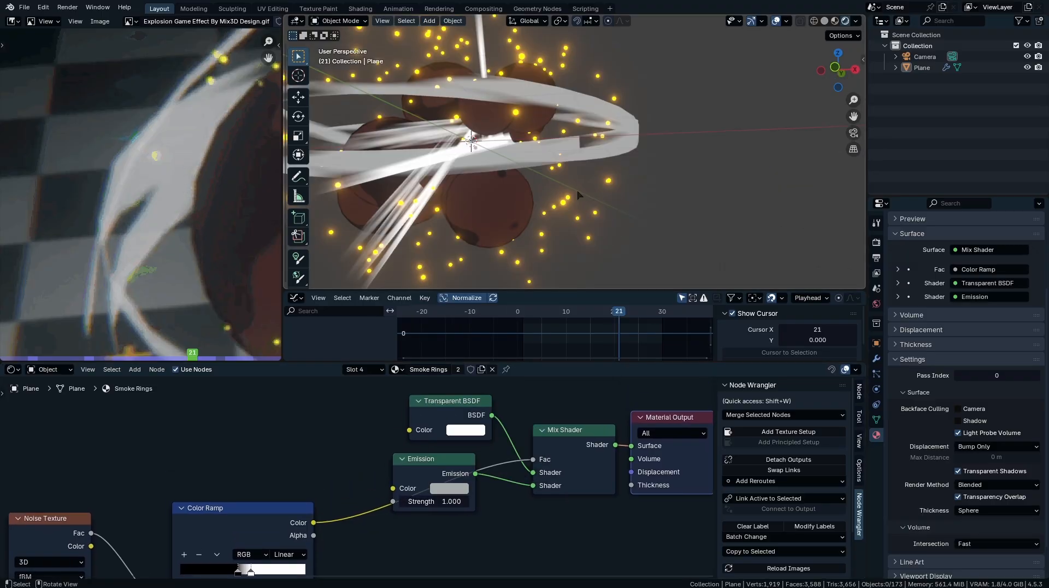
- Switch the Smoke Rings Noise Texture to 4D and set its W value to 0.38
middle_drag(432, 514, 668, 403)
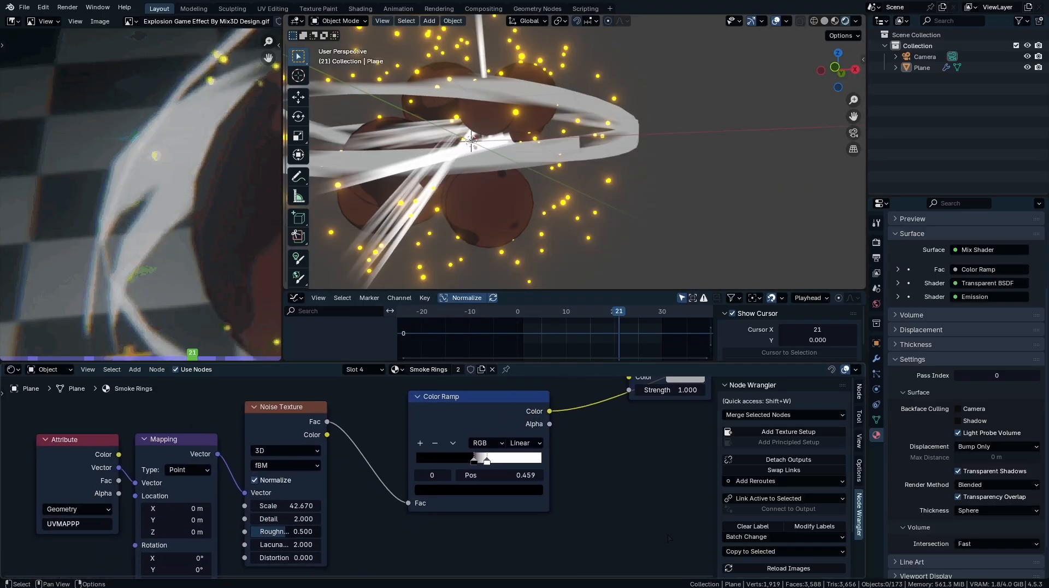
click(293, 451)
click(285, 518)
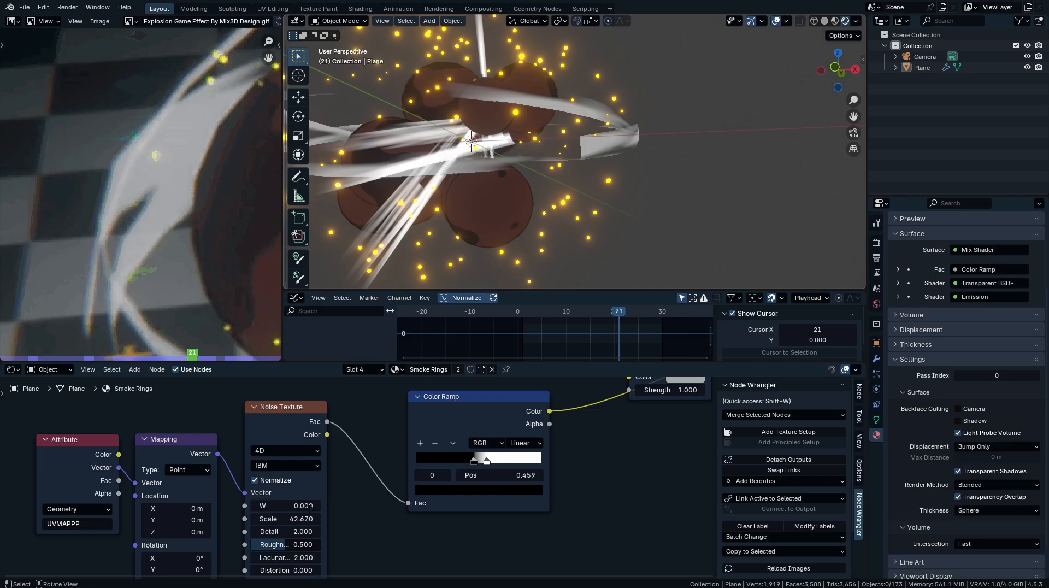
middle_drag(607, 151, 560, 182)
drag(296, 505, 318, 506)
middle_drag(492, 142, 688, 110)
scroll(689, 111, down, 5)
middle_drag(689, 156, 678, 199)
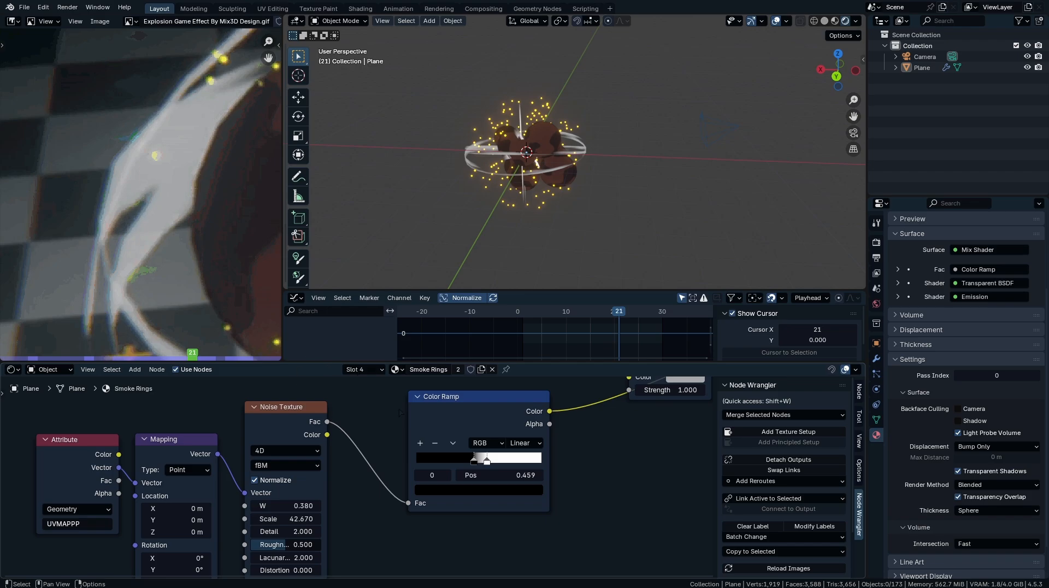
- Keyframe the Noise Texture's W at 0.38 and Scale at 42.67 on frame 11
drag(609, 321, 571, 321)
click(285, 426)
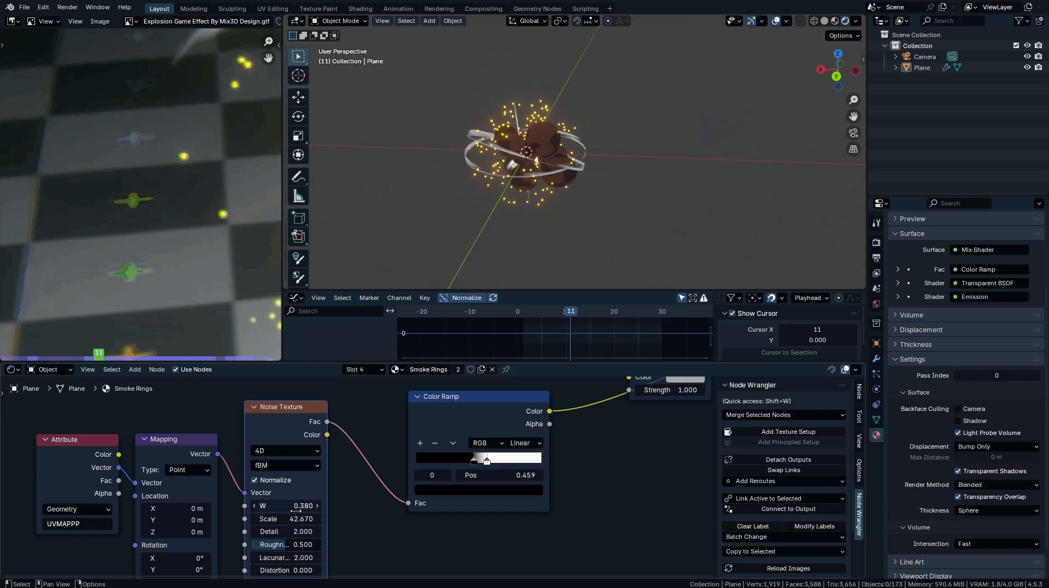
key(i)
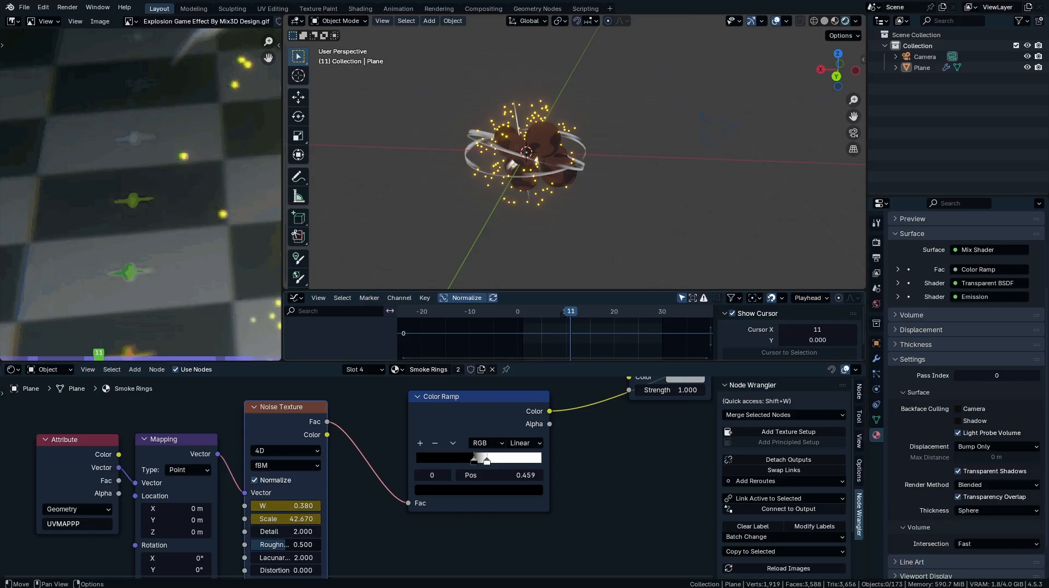
- At frame 0, keyframe the Noise Texture with W set to 0.2 and a lower Scale
drag(563, 318, 518, 318)
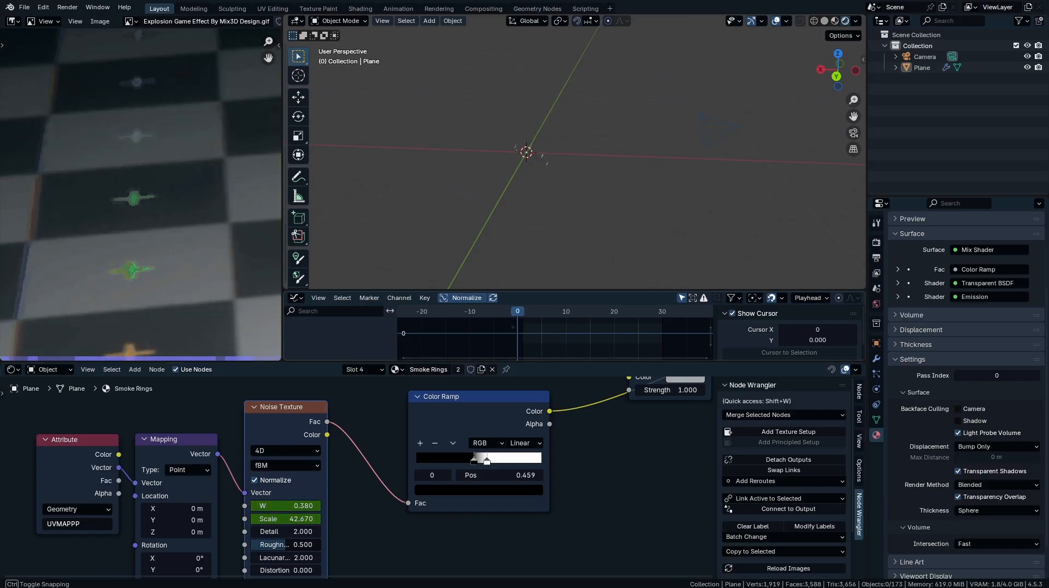
click(300, 506)
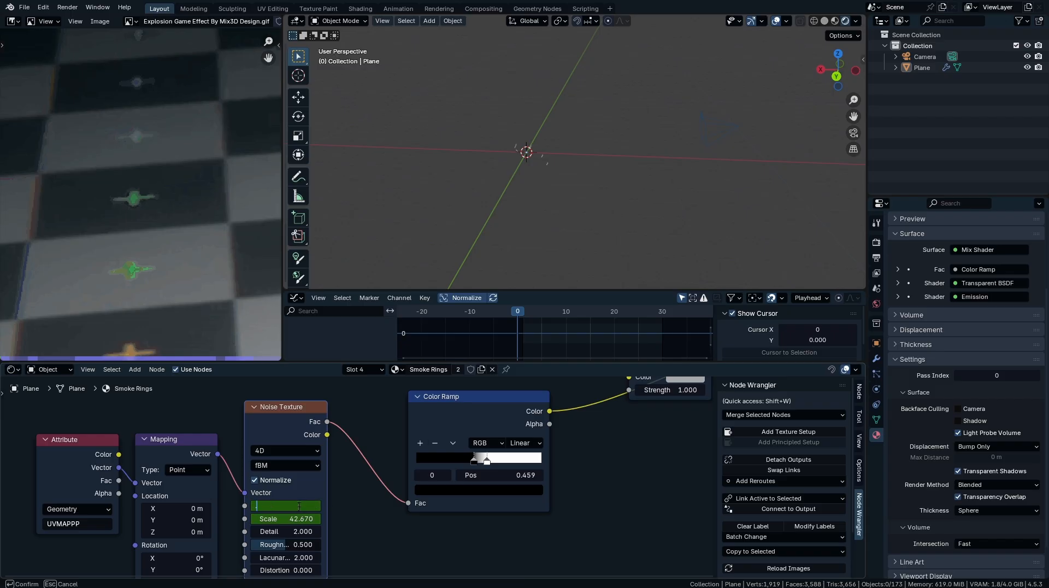
key(i)
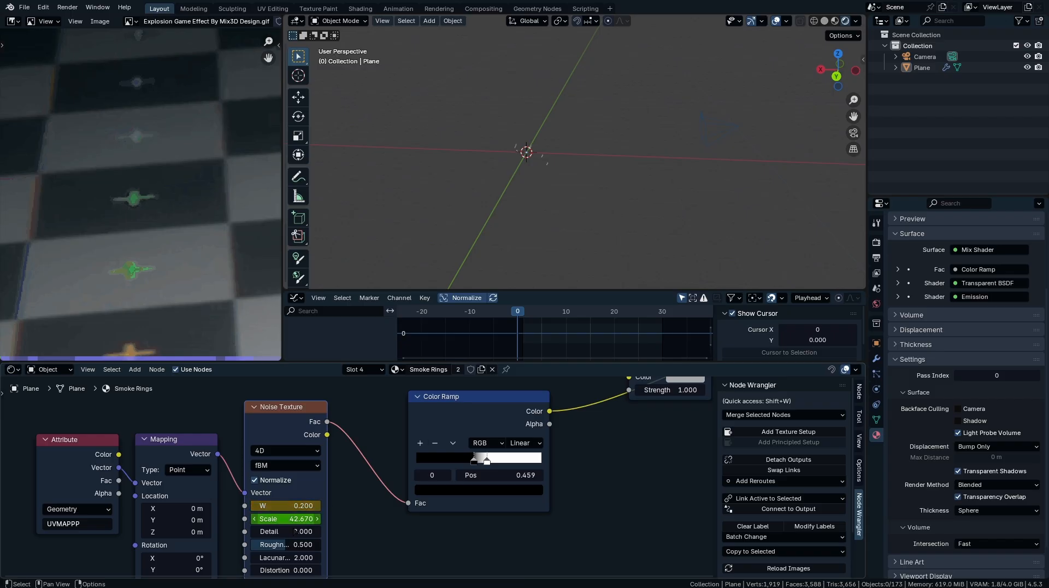
click(294, 520)
- Play the animation and examine from several angles how the smoke rings' noise evolves
key(space)
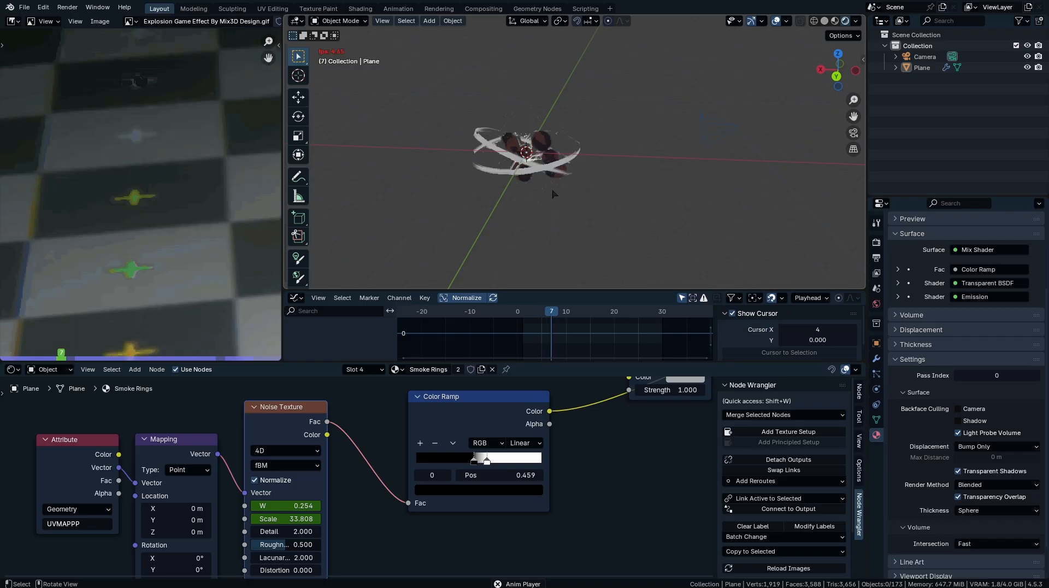
key(space)
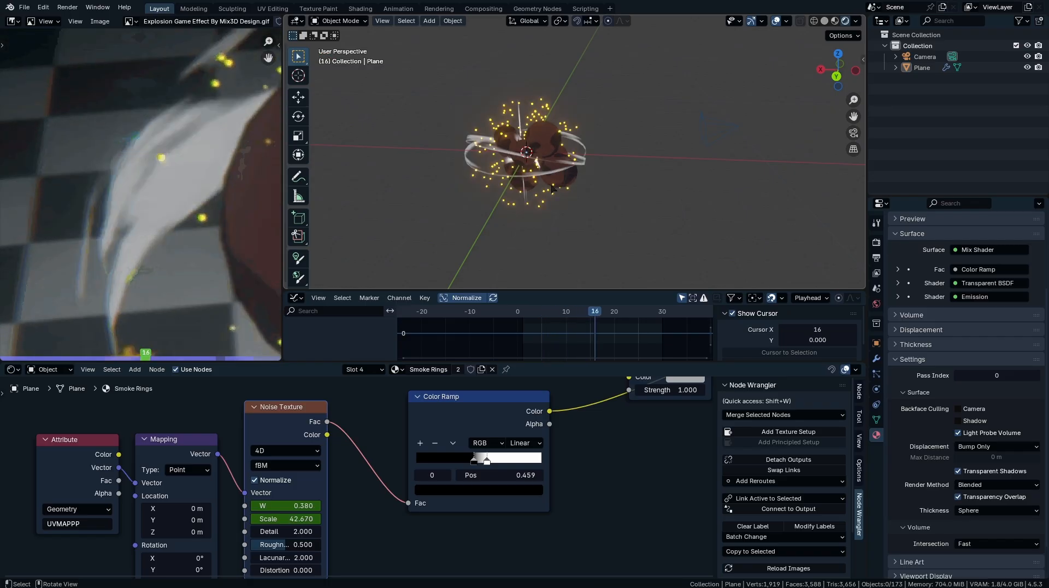
middle_drag(552, 190, 523, 172)
scroll(523, 173, up, 2)
key(space)
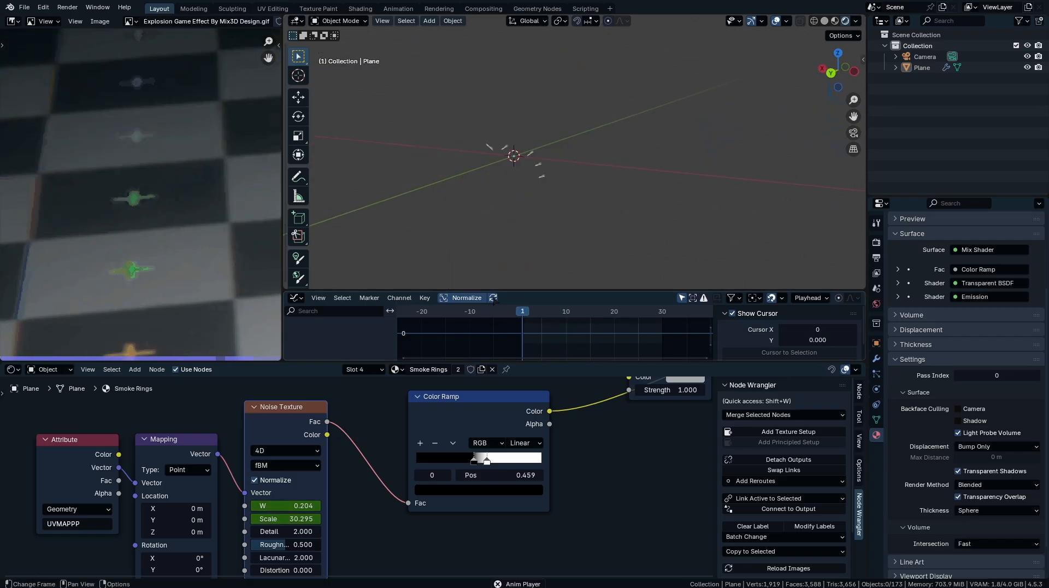
key(space)
middle_drag(499, 246, 527, 130)
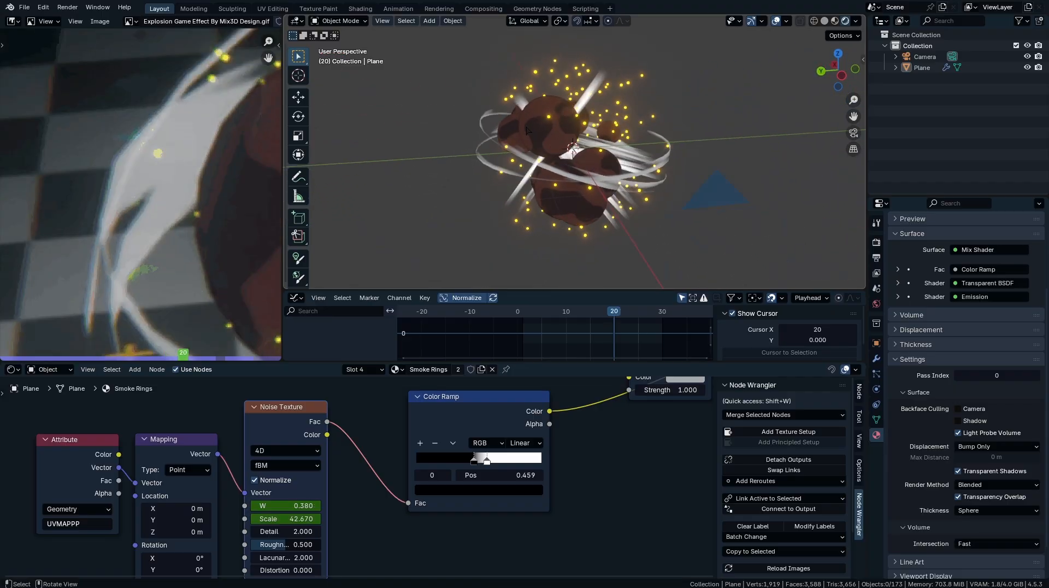
- Select the explosion object, switch to its Cards material, and set the Emission colour to orange-yellow
click(597, 97)
click(364, 370)
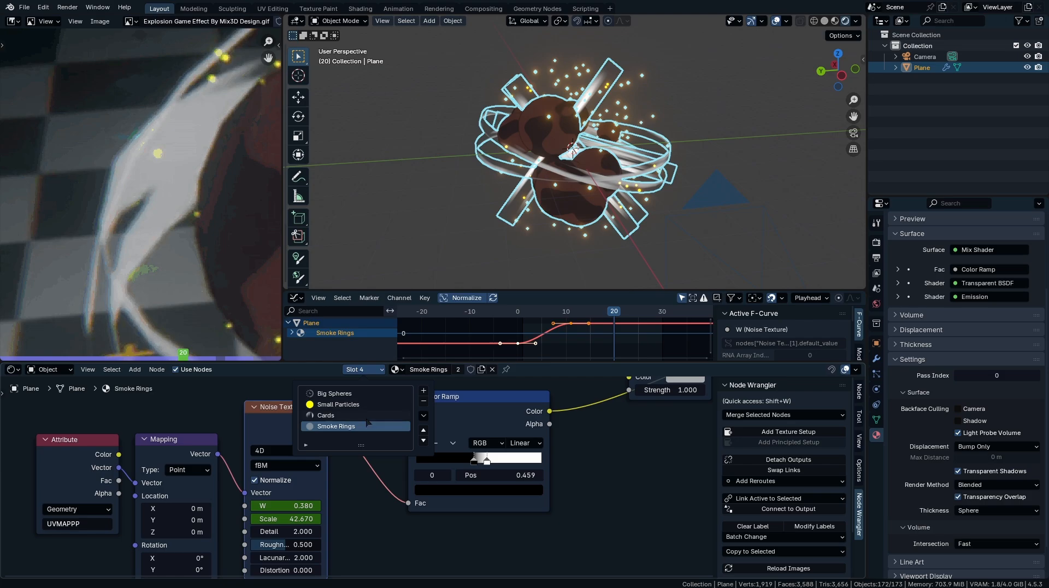
click(342, 416)
middle_drag(638, 460, 412, 535)
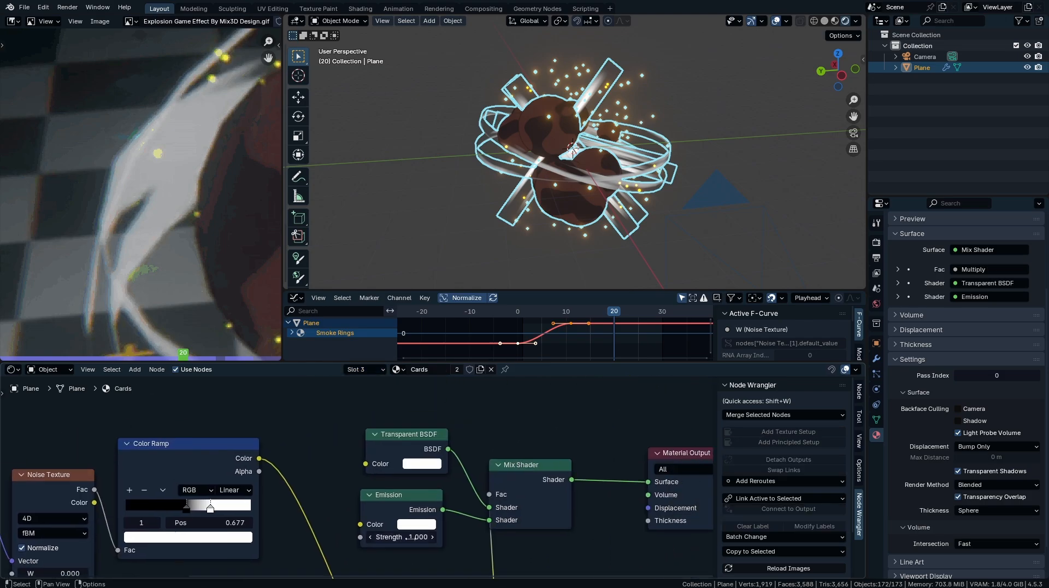
click(414, 528)
drag(453, 393, 417, 410)
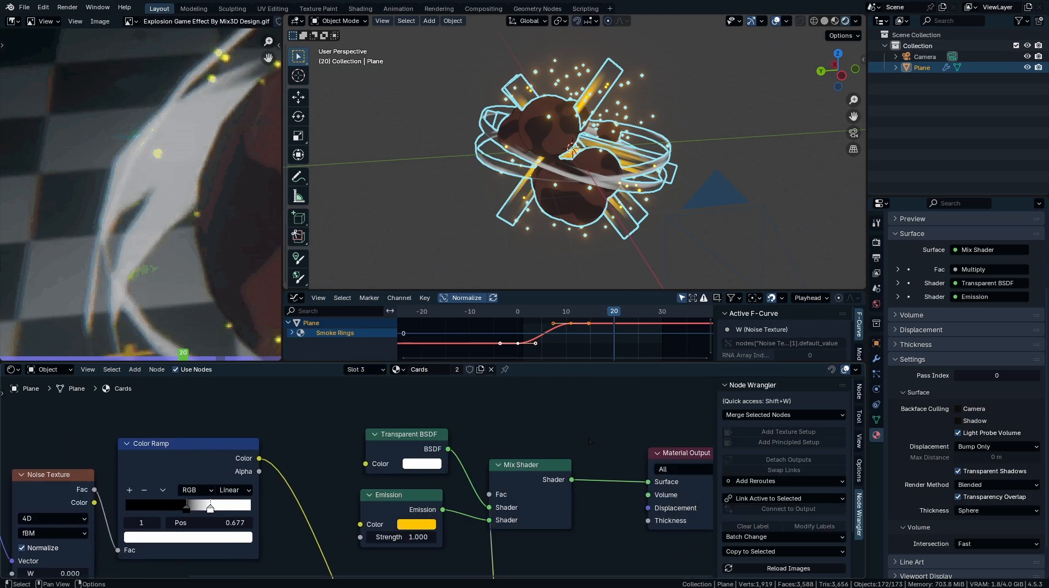
- Set the Cards material's Emission strength to 3.5 and move the Color Ramp's white stop to 0.7
click(413, 72)
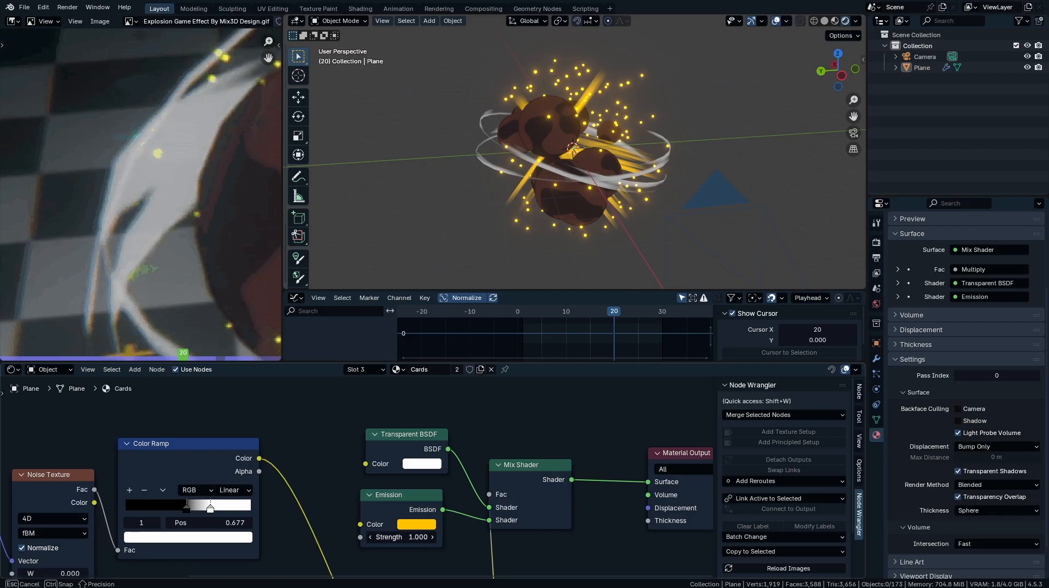
drag(403, 538, 421, 537)
middle_drag(404, 537, 572, 457)
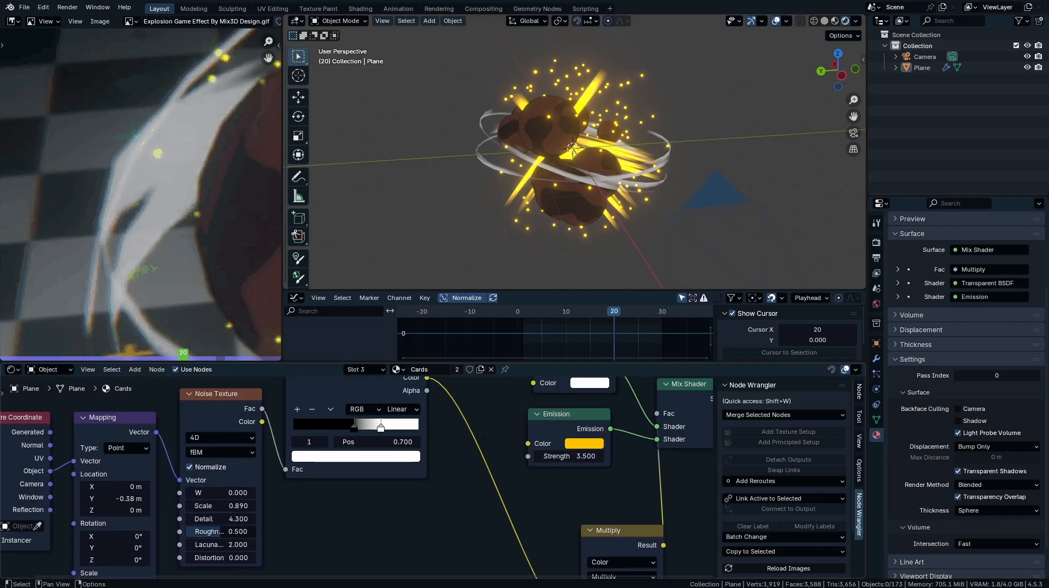
middle_drag(479, 435, 418, 496)
scroll(597, 174, up, 4)
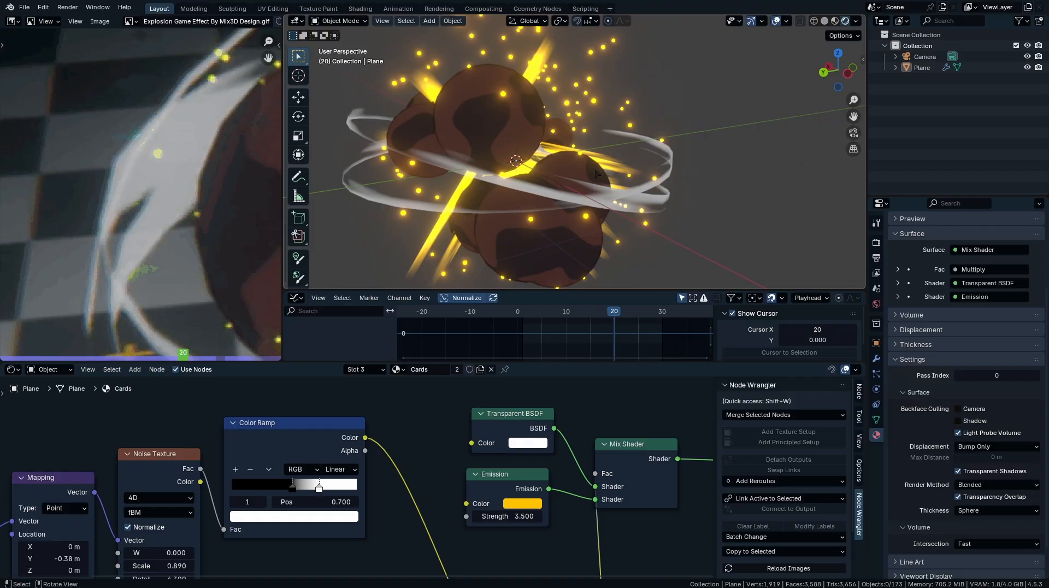
- Select the explosion object together with the camera and raise both along the Z axis
key(KP_0)
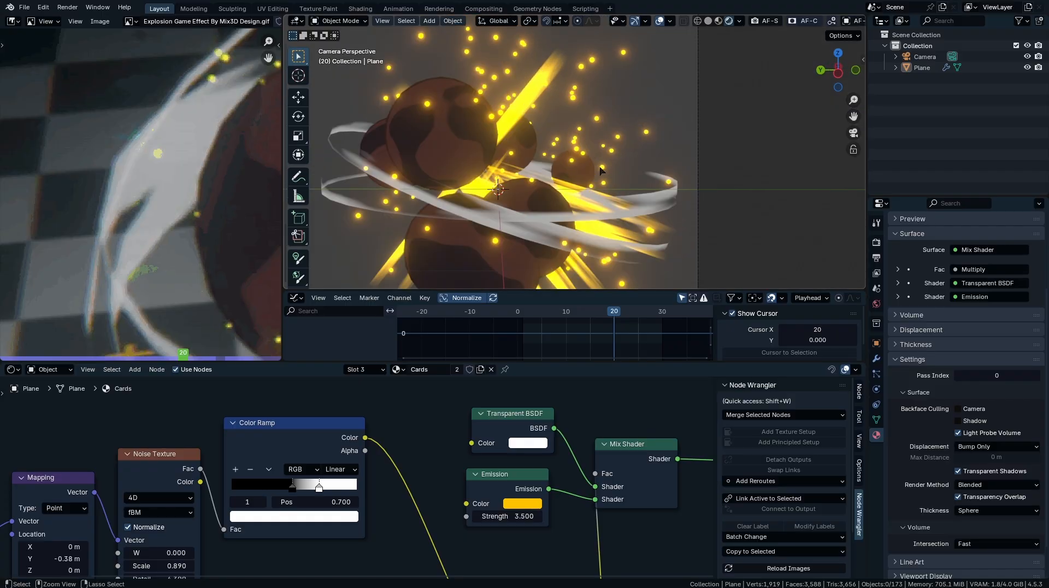
middle_drag(602, 171, 689, 218)
middle_drag(164, 176, 147, 218)
ctrl+middle_drag(147, 218, 117, 185)
scroll(758, 221, down, 4)
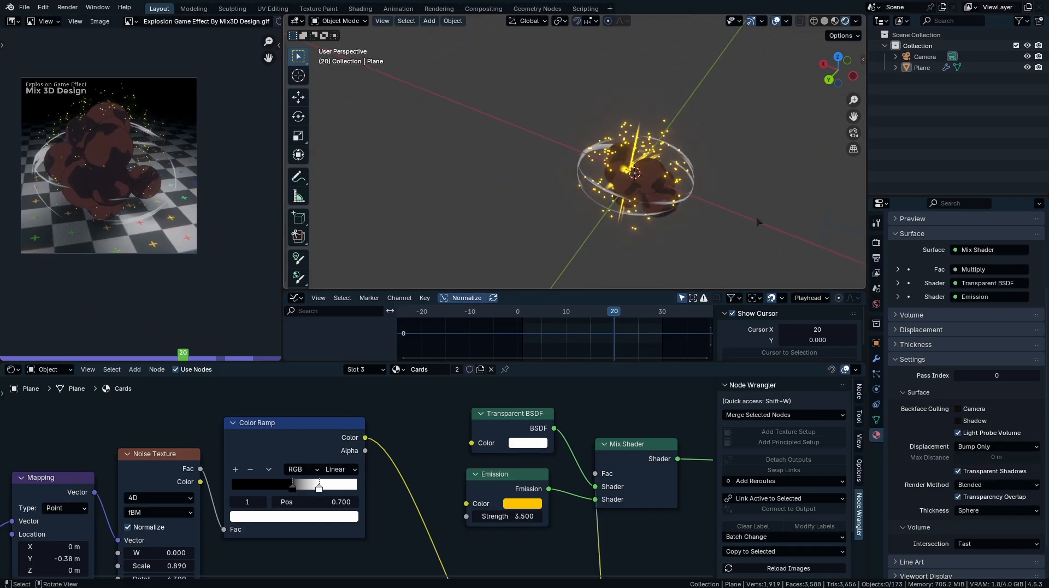
middle_drag(757, 221, 736, 145)
key(shift+a)
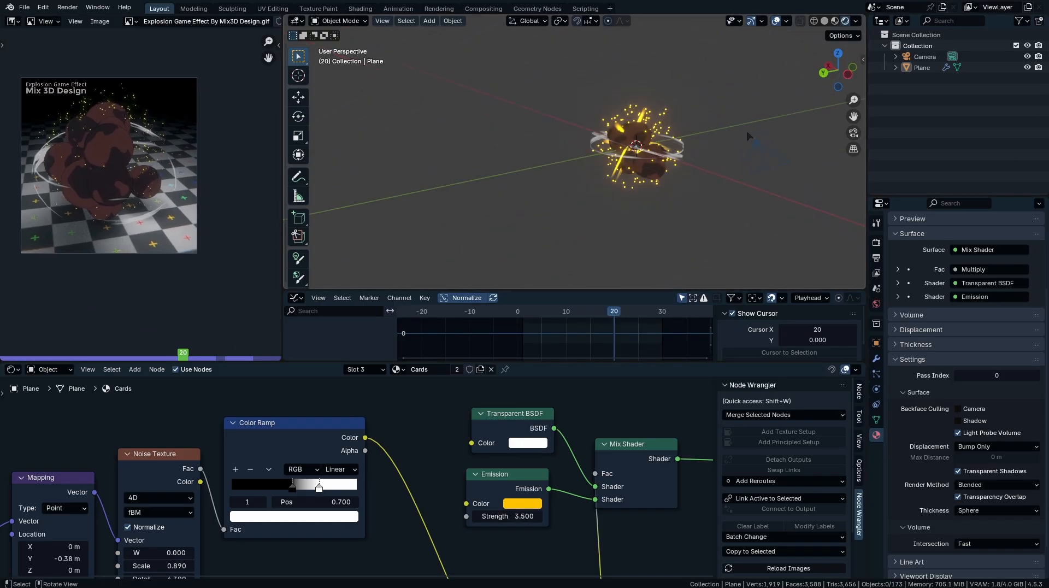
drag(727, 94, 794, 175)
key(g)
key(z)
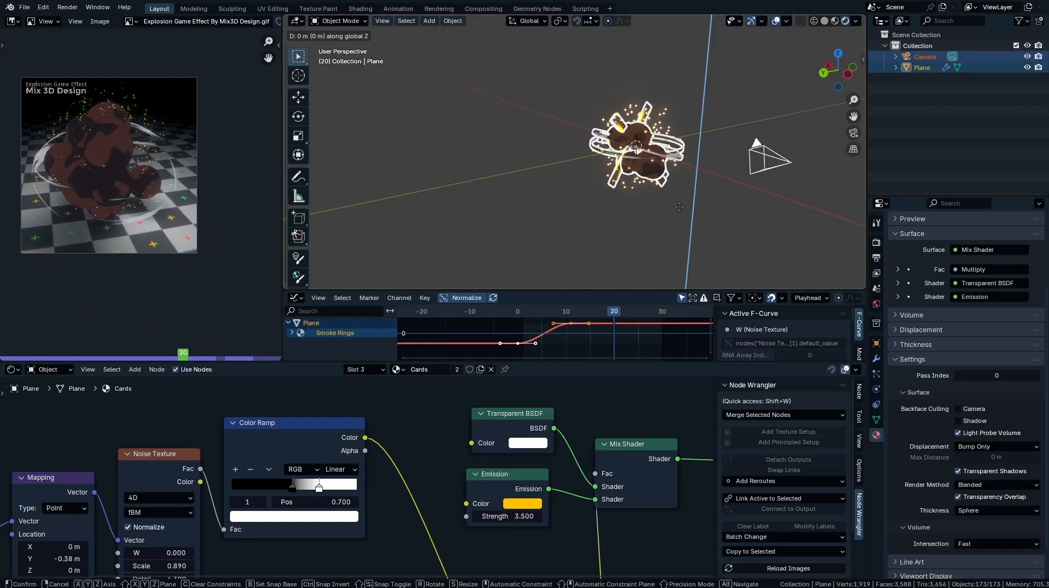
click(681, 147)
- Add a plane at the origin beneath the explosion and scale it up into a large ground surface
key(shift+a)
mouse_move(588, 95)
click(706, 96)
key(s)
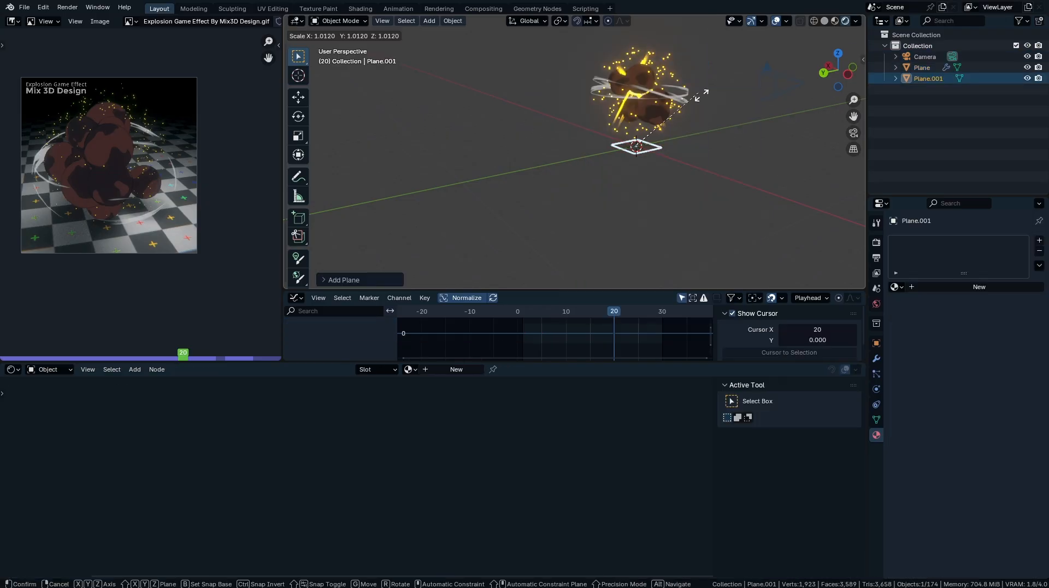
click(515, 112)
- Extrude the ground plane's far edge straight up along the Z axis to form a back wall
key(Tab)
key(e)
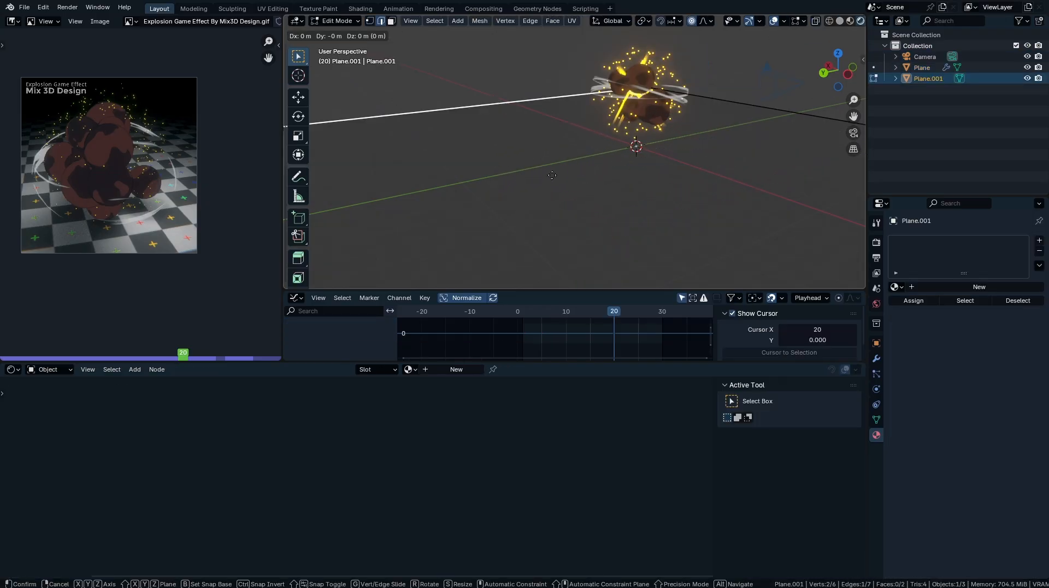
key(z)
click(565, 55)
middle_drag(675, 166, 629, 177)
key(Tab)
scroll(627, 177, down, 5)
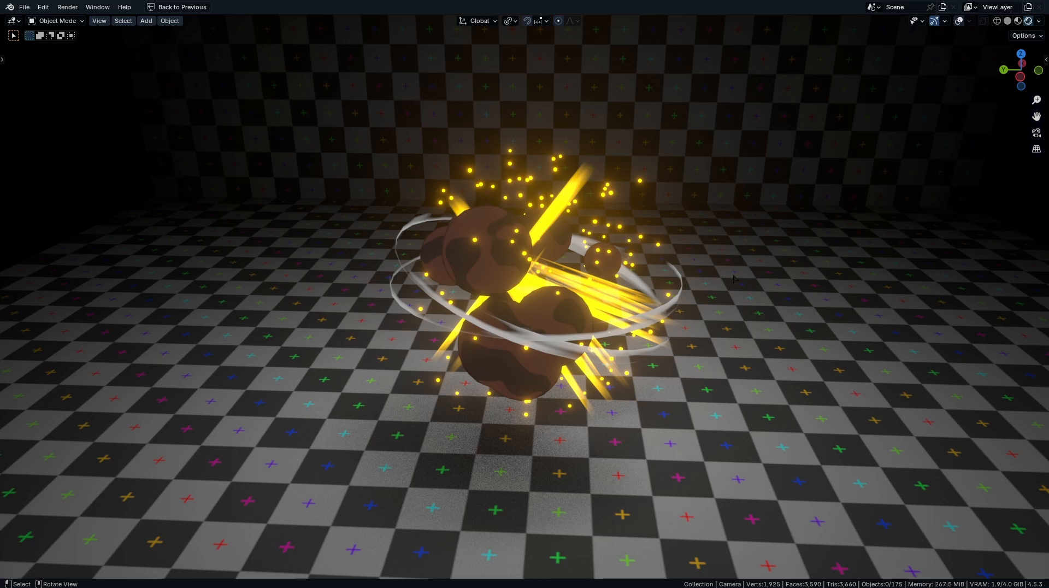
- At frame 11, keyframe the Noise Texture's W at 0 and Scale at 0.89 in the Cards material
key(ctrl+space)
middle_drag(534, 125, 617, 205)
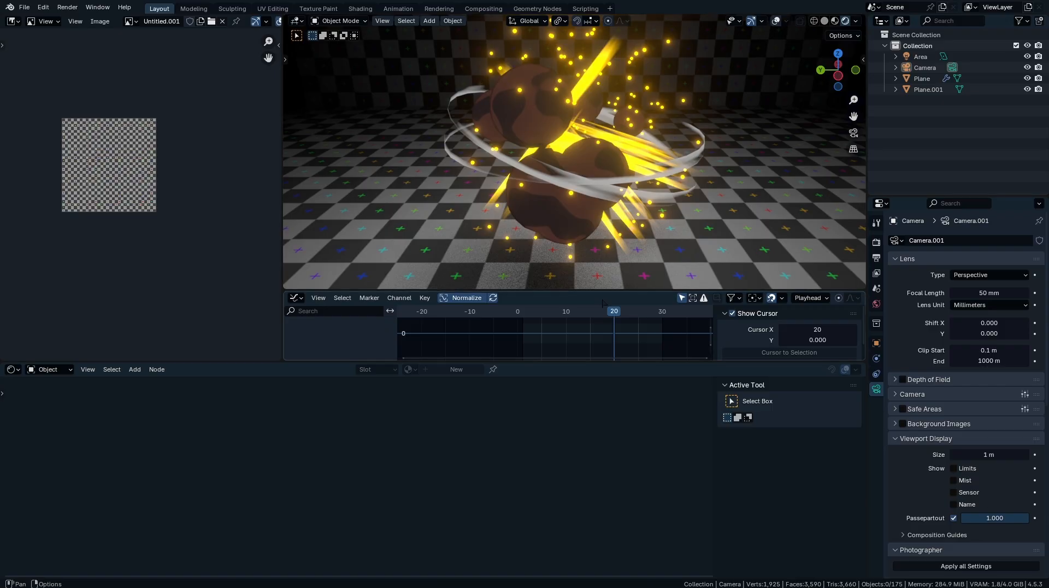
drag(620, 323, 590, 326)
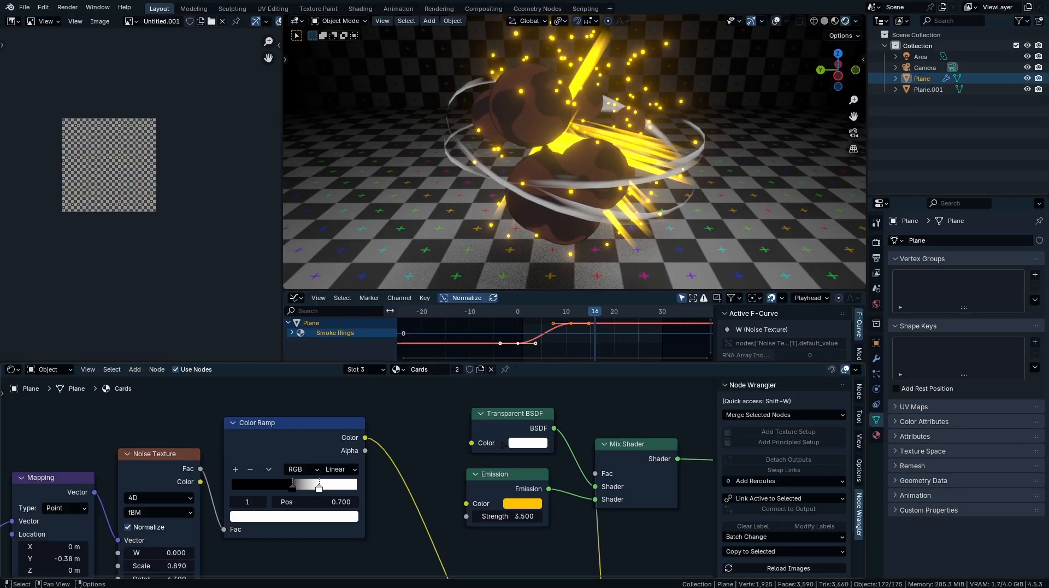
middle_drag(508, 444, 738, 563)
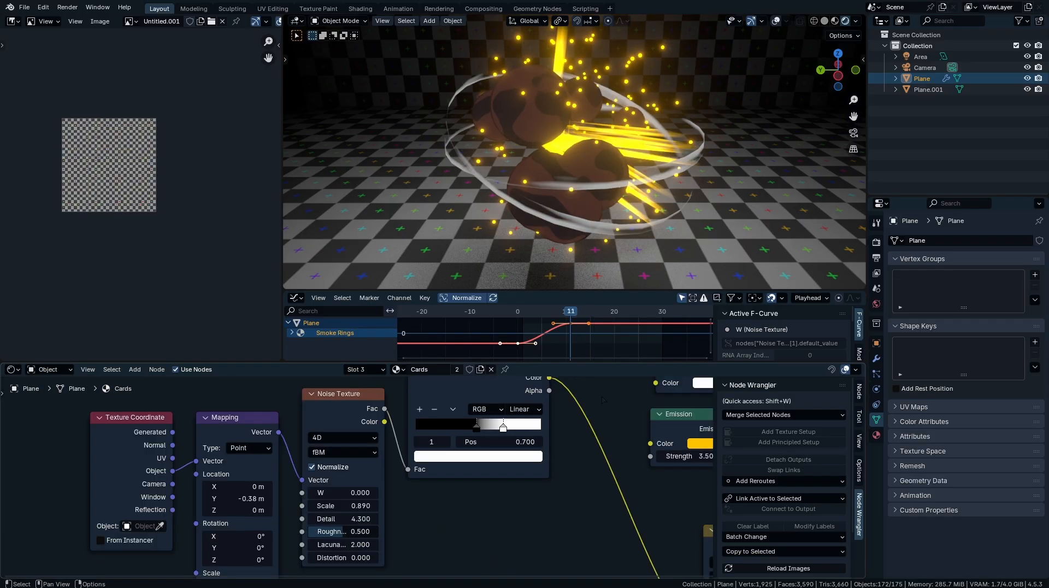
middle_drag(602, 400, 589, 487)
middle_drag(516, 456, 541, 379)
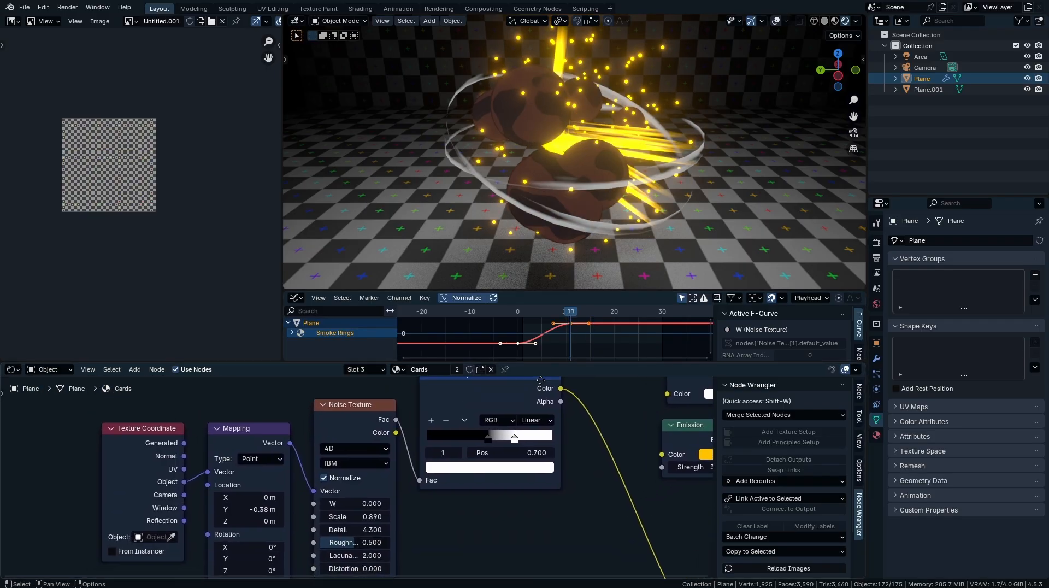
middle_drag(388, 548, 414, 531)
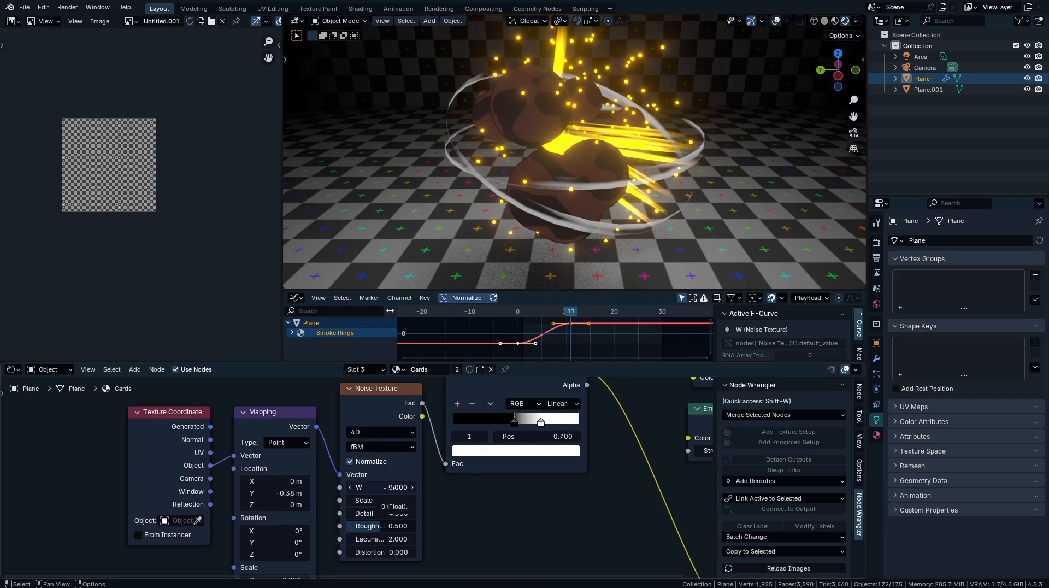
key(i)
key(i)
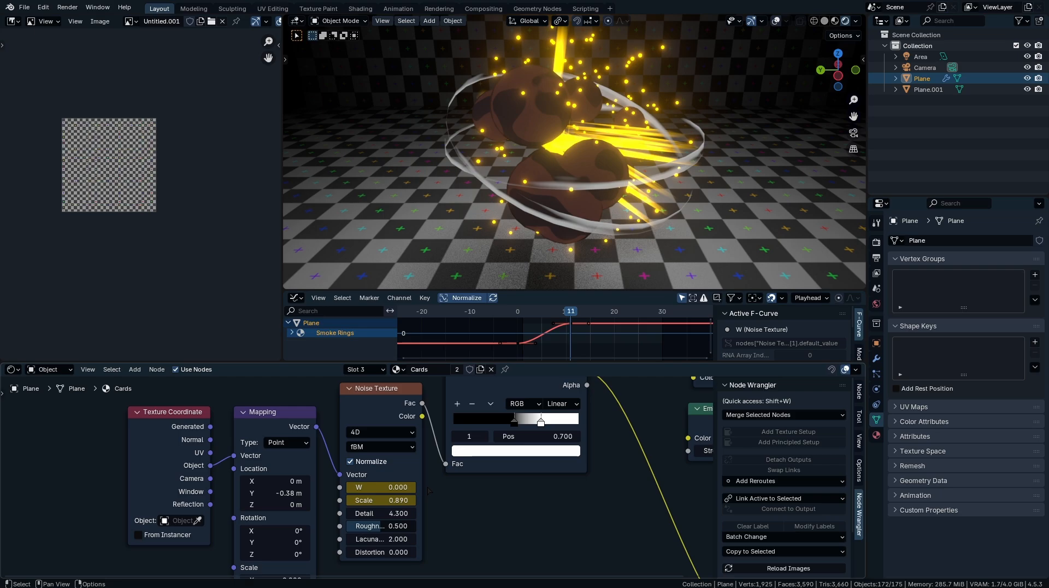
- At frame 0, set the Cards Noise Texture's W to 0.15 and Scale to 0.47 and keyframe both
drag(570, 313, 517, 313)
drag(403, 500, 390, 490)
key(i)
key(i)
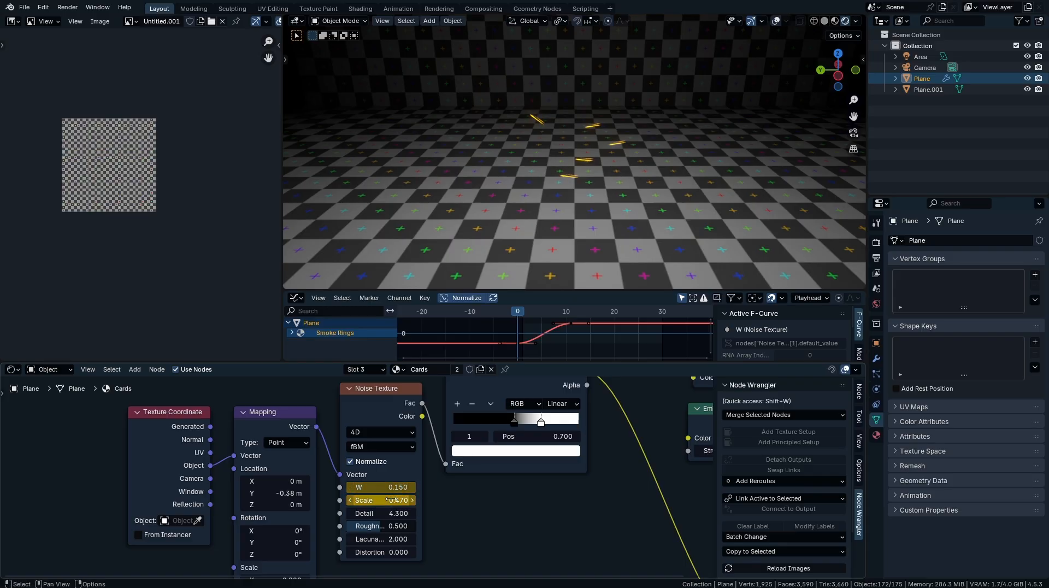
click(393, 406)
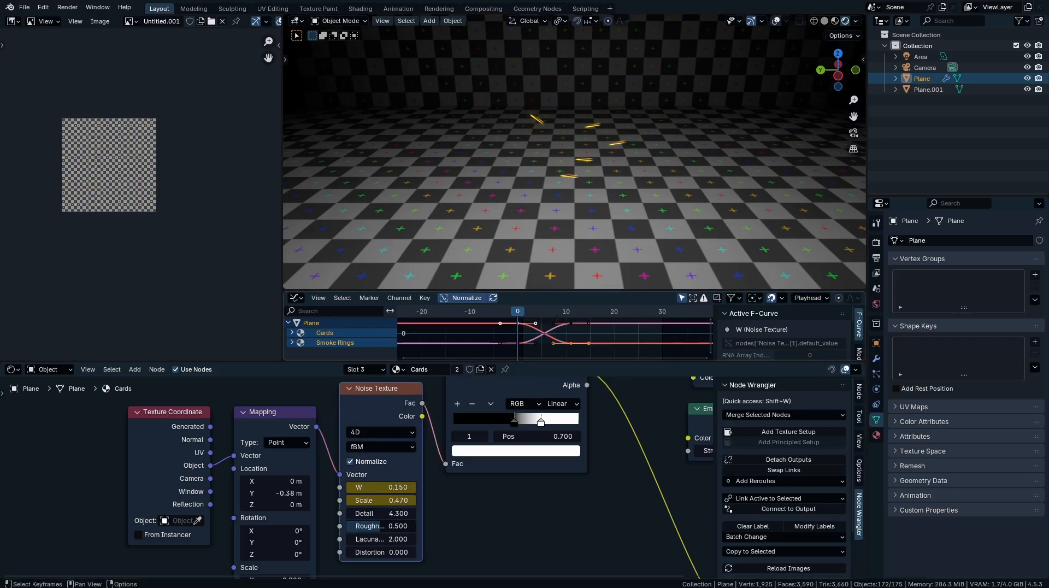
- At frame 25, set the Cards Noise Texture's W to 1.01 and Scale to 1.35 and keyframe both
key(space)
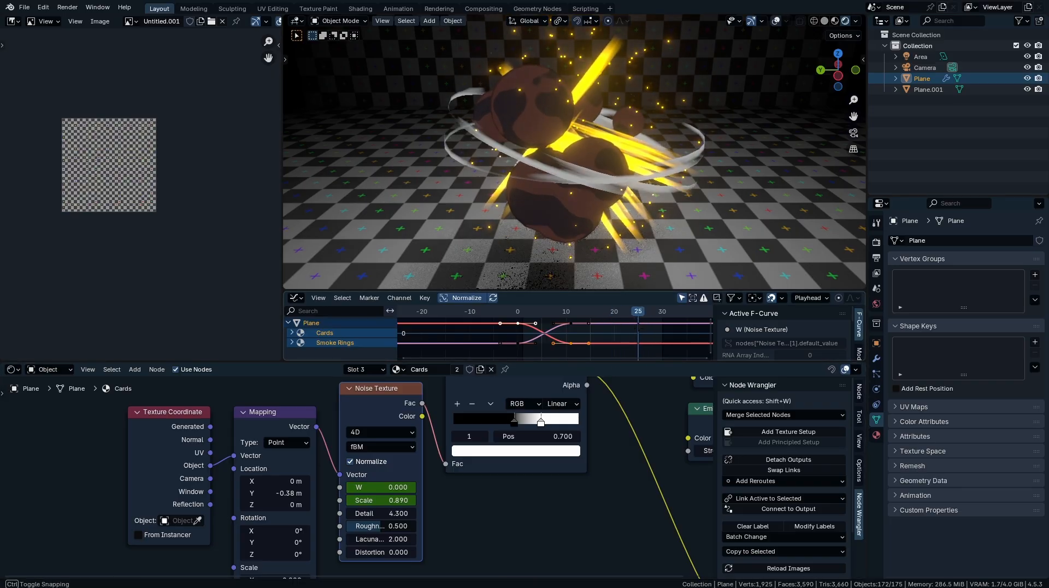
mouse_move(382, 500)
mouse_down()
mouse_move(438, 500)
mouse_move(399, 500)
mouse_move(399, 487)
mouse_move(361, 500)
mouse_move(390, 501)
mouse_up()
key(i)
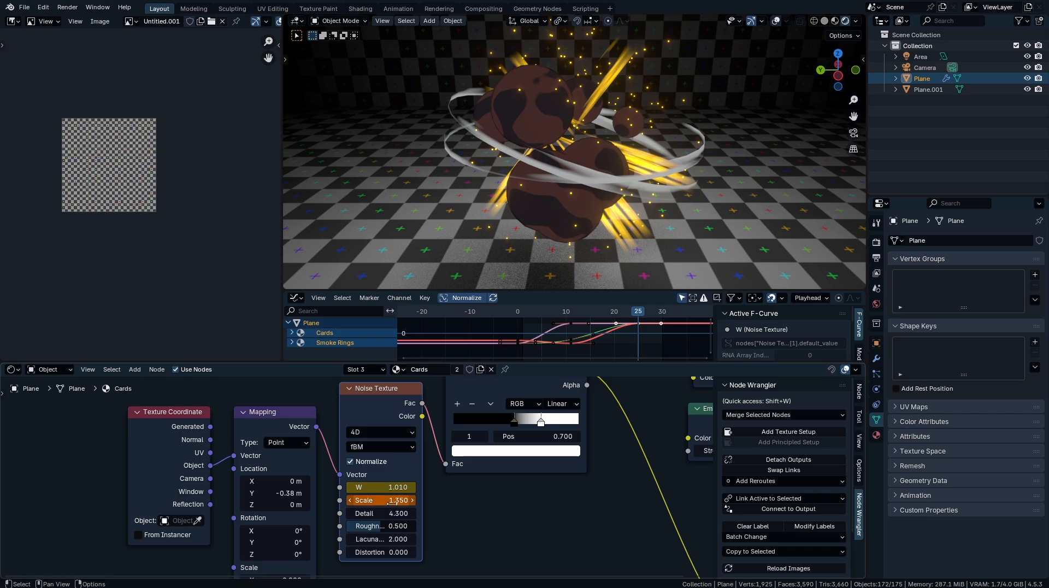
key(i)
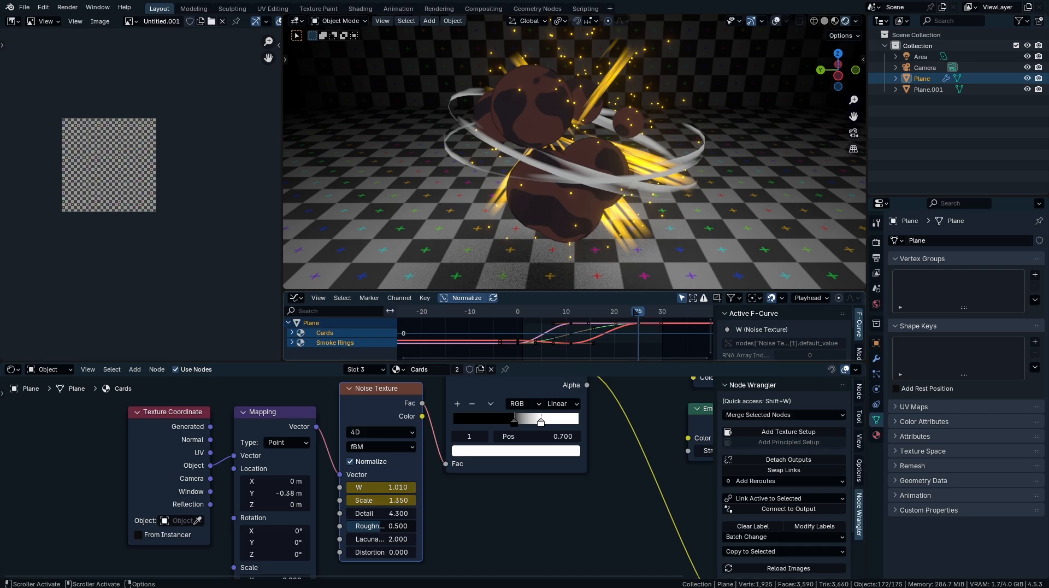
- Play the animation from the start and examine how the glowing cards dissolve
drag(636, 313, 509, 354)
key(space)
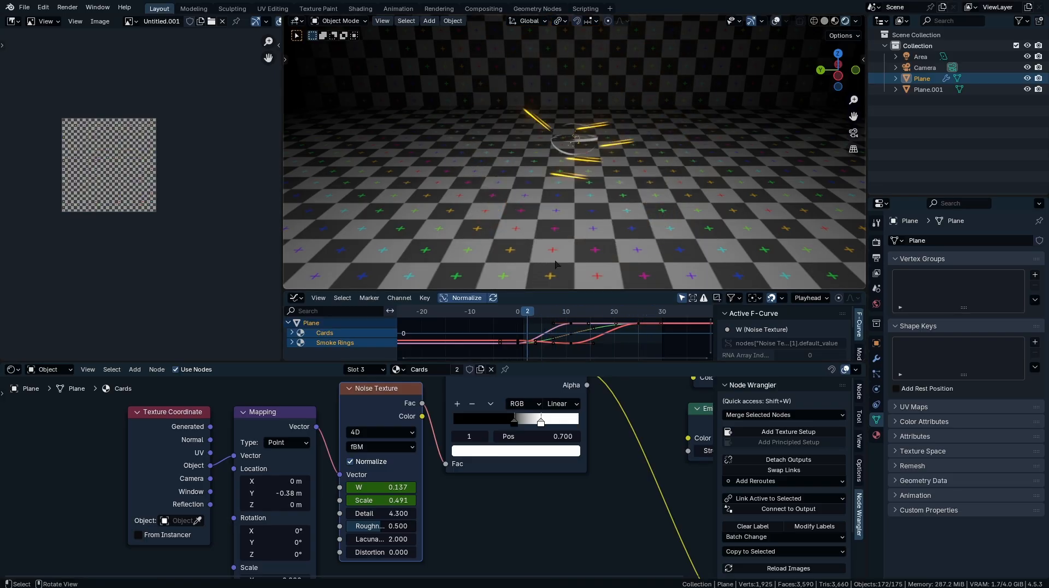
key(space)
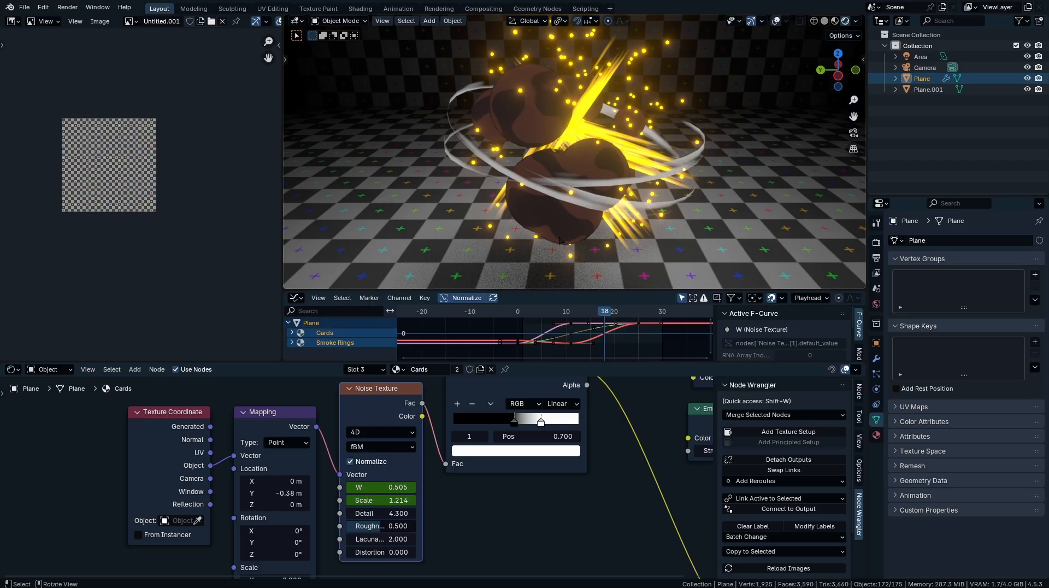
- In the Explosion geometry nodes, set the big spheres' Random Value Max to 0.95 for the keyframe at frame 12
click(13, 370)
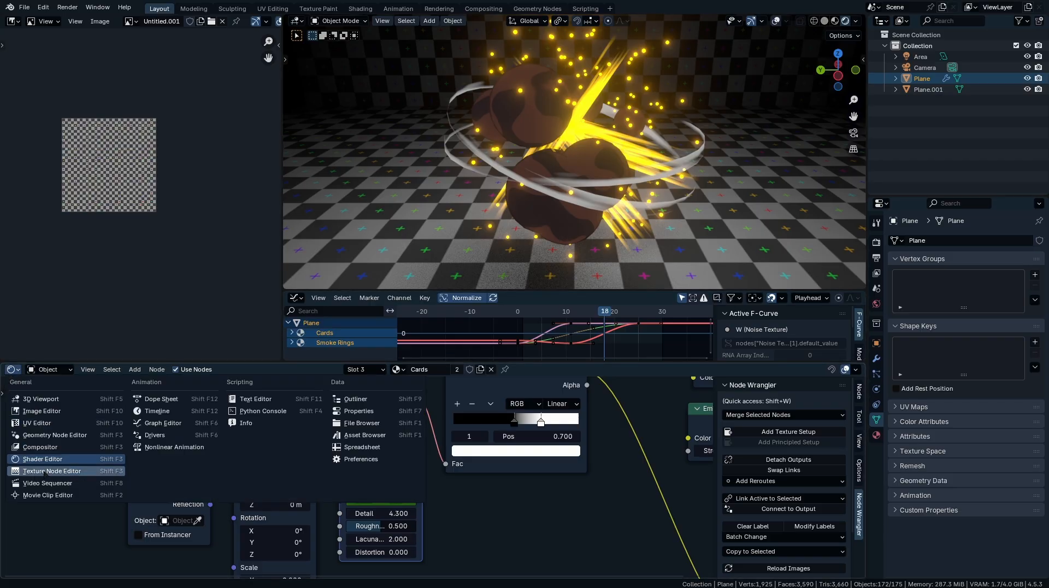
click(55, 435)
key(Home)
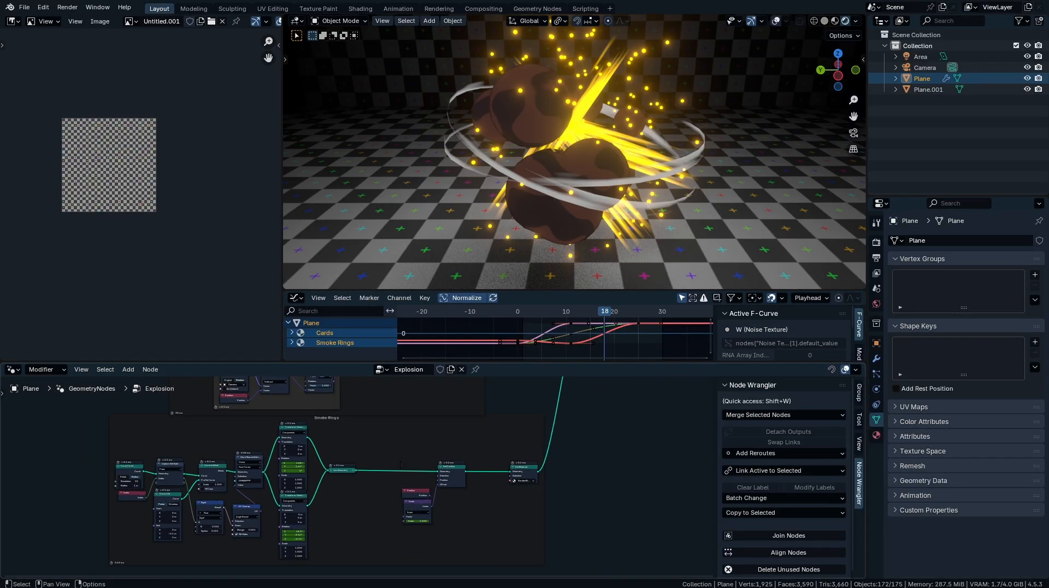
middle_drag(401, 465, 452, 574)
middle_drag(452, 437, 426, 495)
ctrl+middle_drag(405, 503, 465, 459)
middle_drag(421, 480, 465, 394)
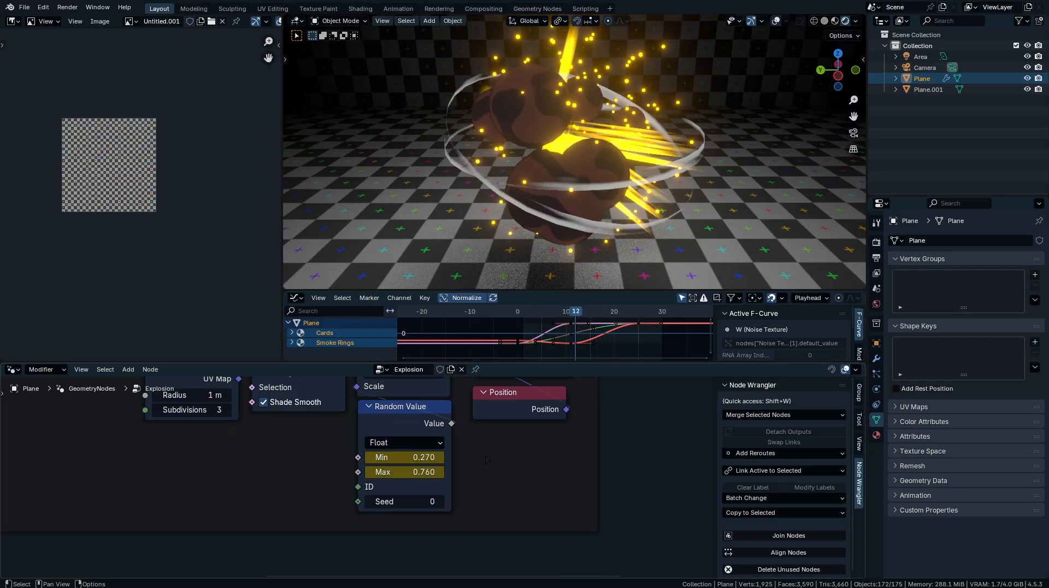
drag(418, 472, 472, 472)
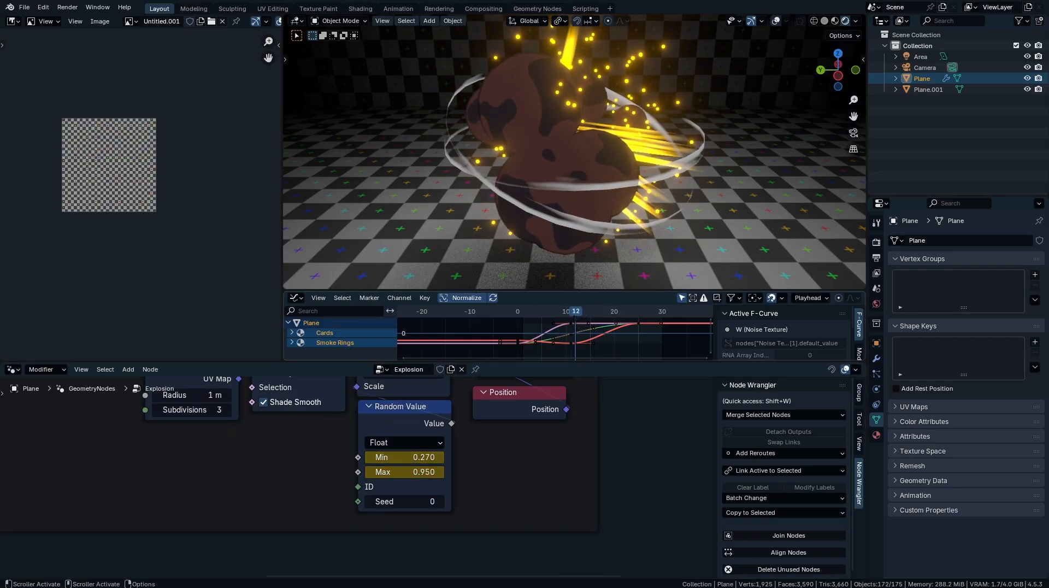
- Set the big spheres' Distribute Points in Volume density to 2.62 and the Mesh to Volume density to 1.3
middle_drag(394, 402, 432, 519)
middle_drag(297, 386, 447, 444)
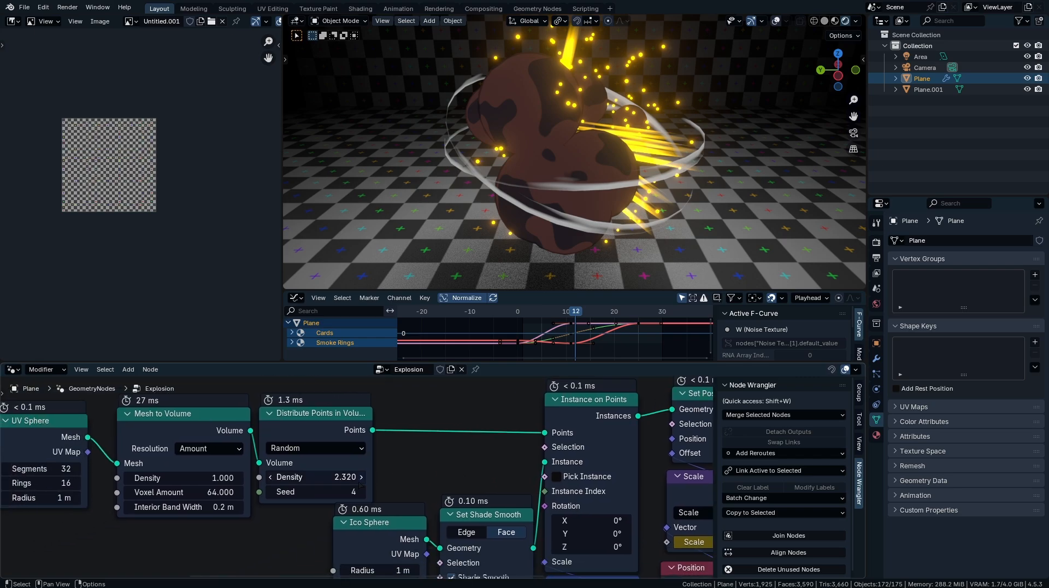
click(361, 479)
drag(221, 479, 233, 480)
middle_drag(577, 150, 569, 109)
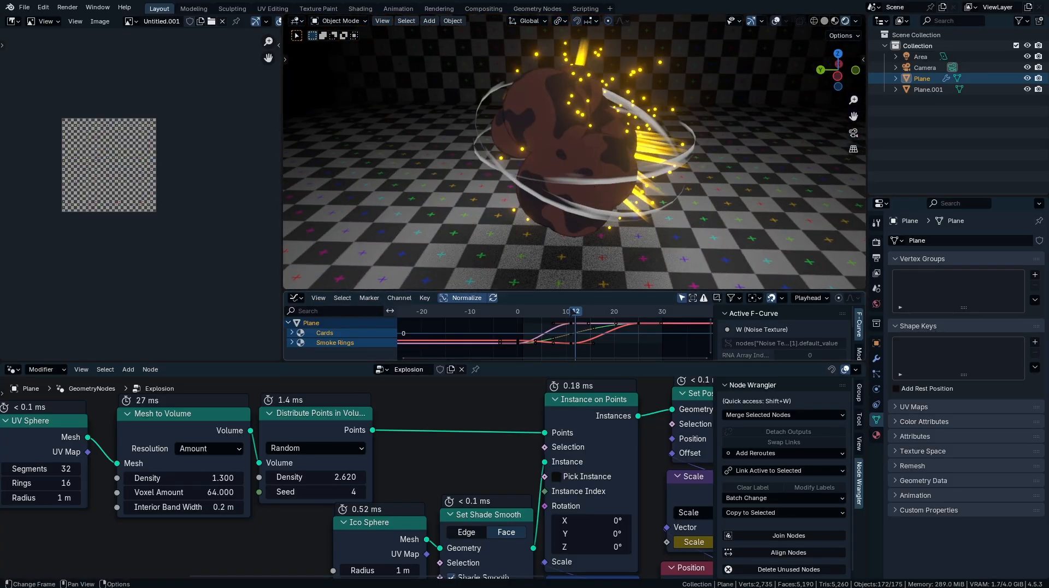
- Play the animation to check the denser spheres with and without overlays, and return to frame 12
key(space)
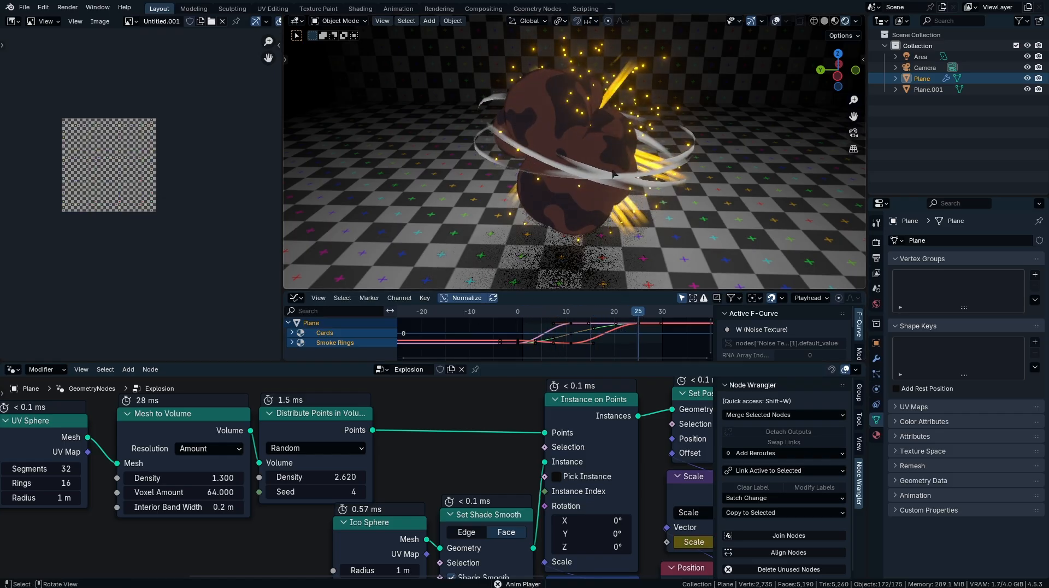
key(shift+alt+z)
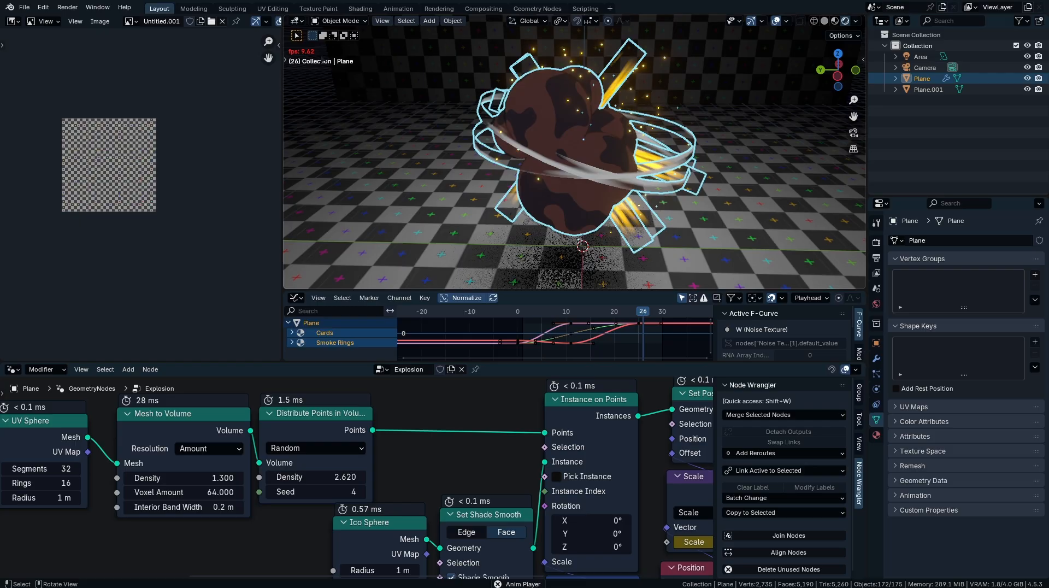
key(shift+alt+z)
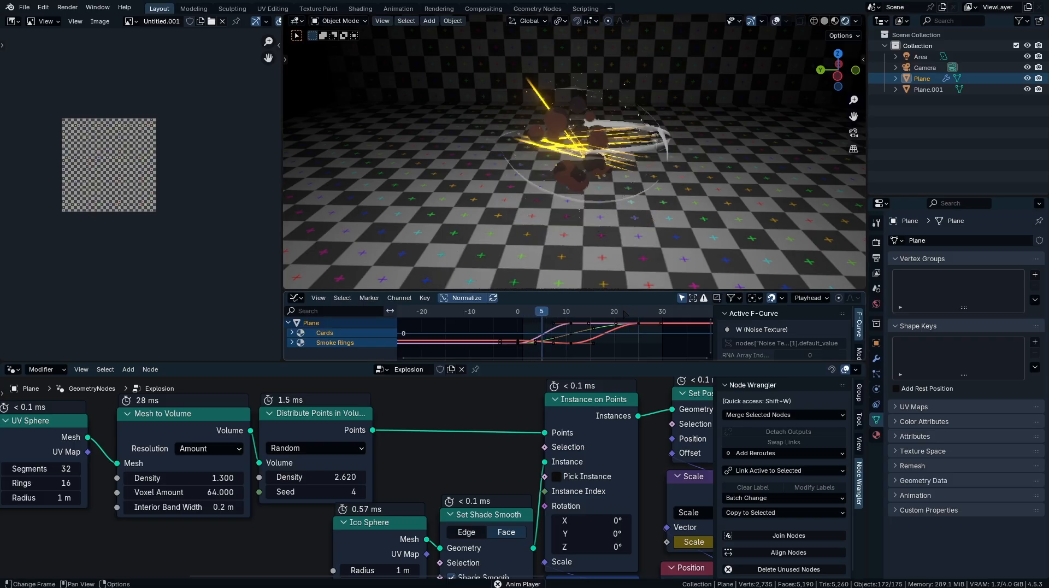
drag(616, 312, 575, 329)
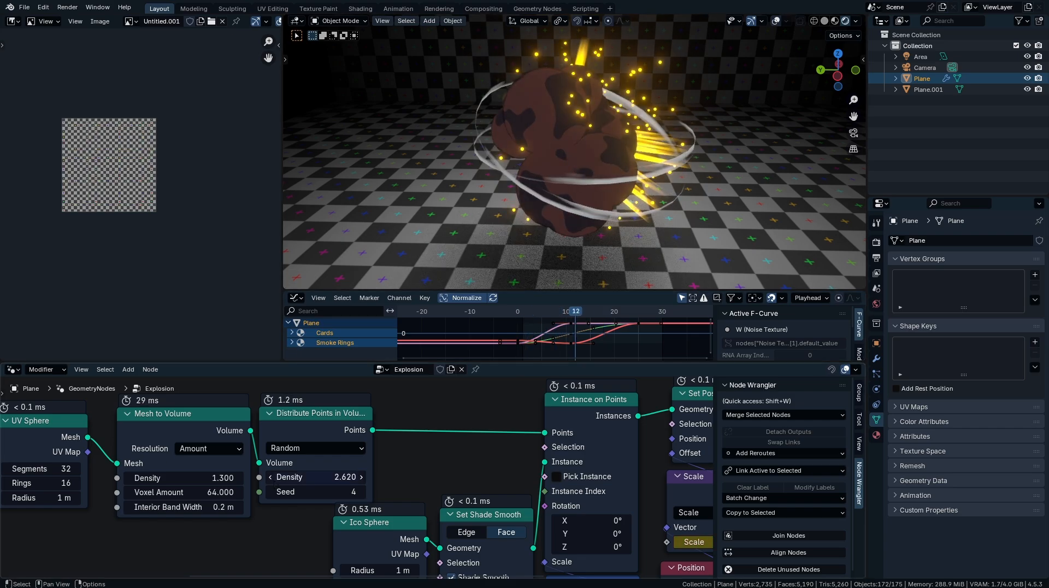
- Open the Big Spheres material's shader nodes and keyframe the Factor of the Mix before the yellow Color Ramp at 0.5 on frame 12
click(12, 369)
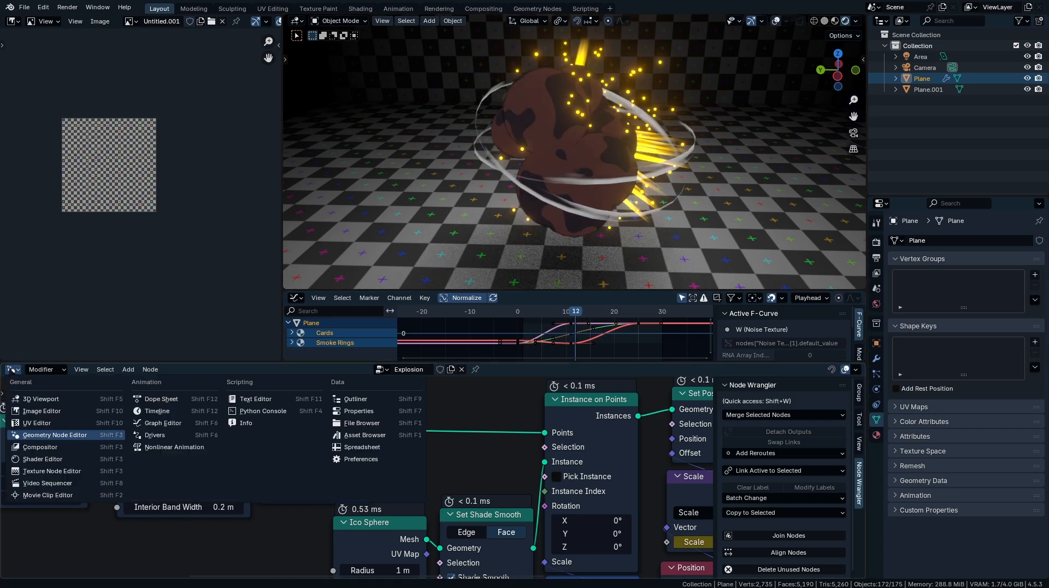
click(48, 459)
scroll(512, 432, down, 5)
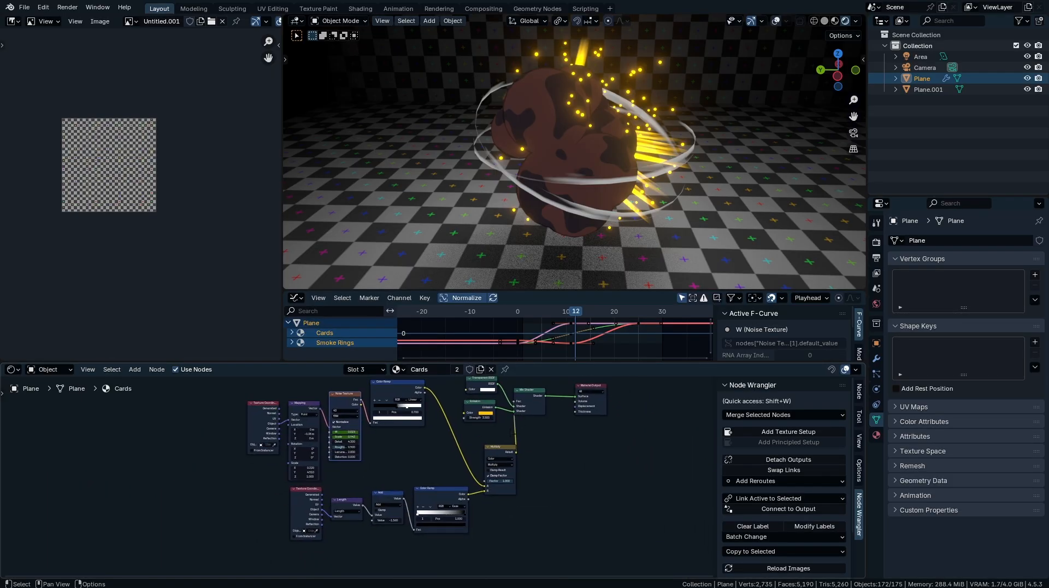
click(363, 370)
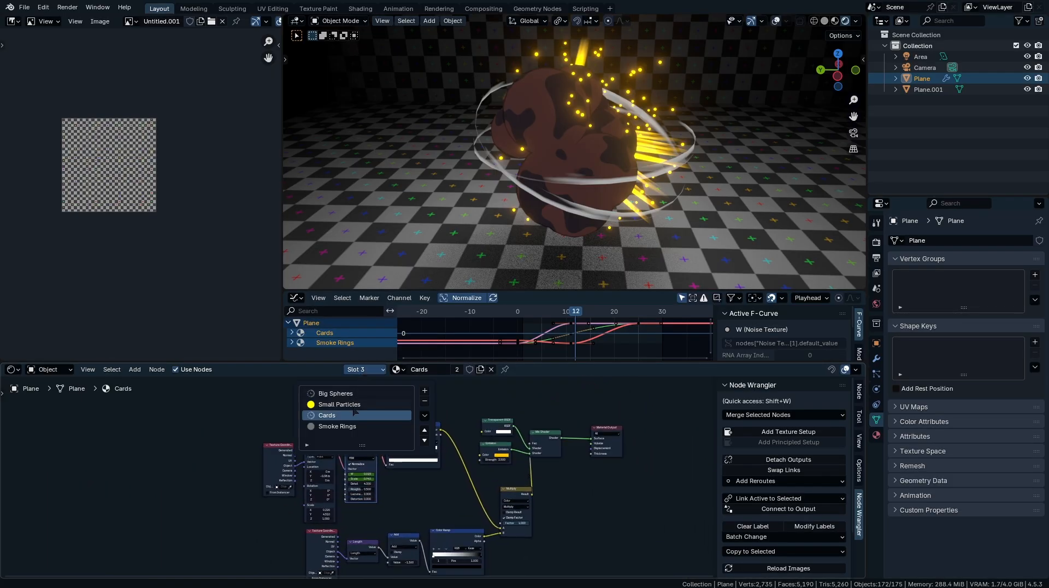
click(336, 394)
middle_drag(336, 394, 350, 577)
scroll(410, 462, up, 5)
middle_drag(410, 462, 469, 437)
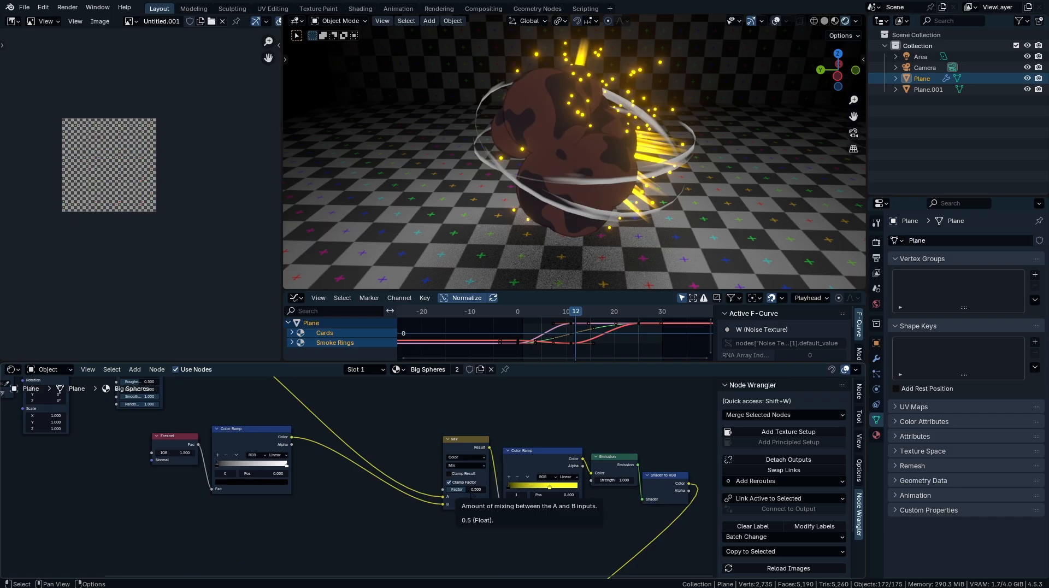
scroll(474, 496, up, 3)
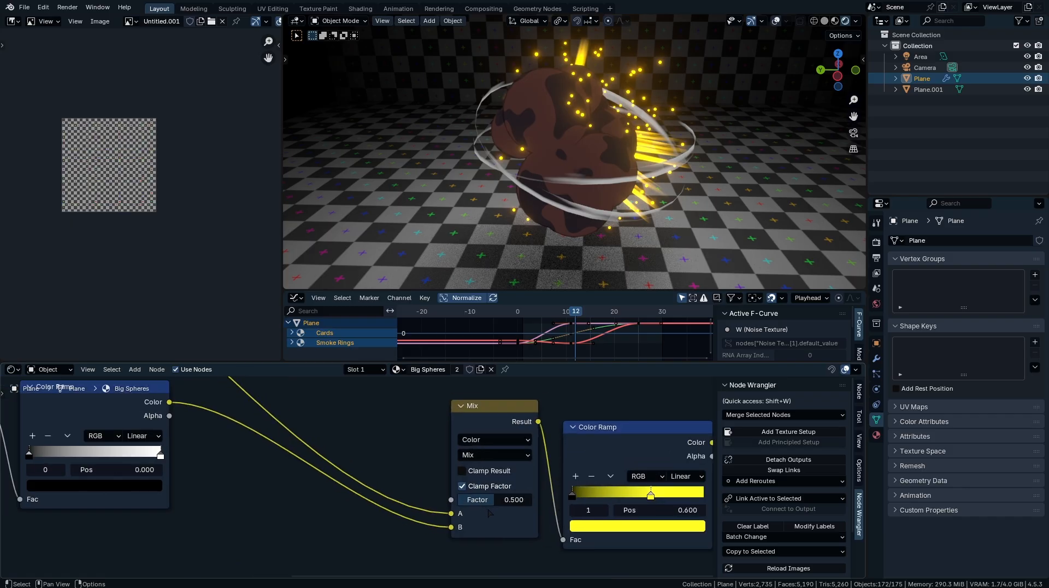
key(i)
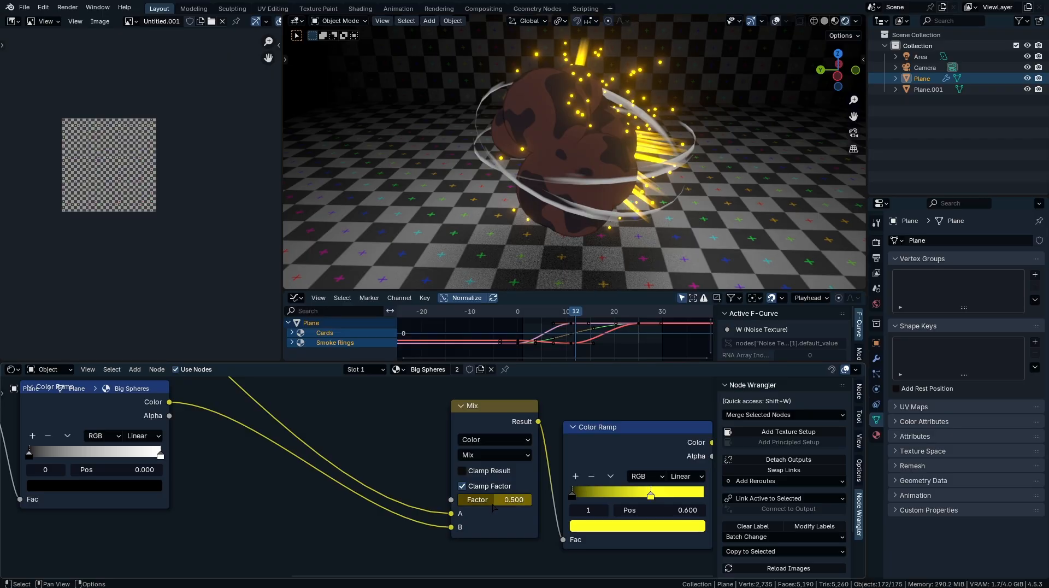
- Keyframe the Factor of the Mix node fed by the Multiply node at 0 on frame 12
middle_drag(534, 524, 556, 498)
scroll(556, 498, up, 1)
drag(519, 471, 476, 472)
scroll(480, 386, down, 6)
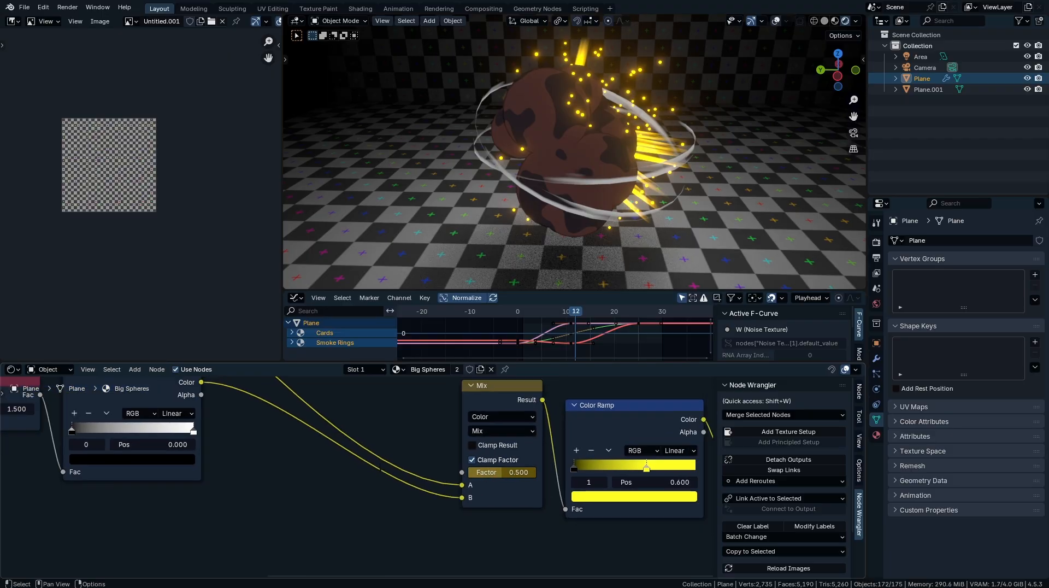
scroll(480, 386, up, 5)
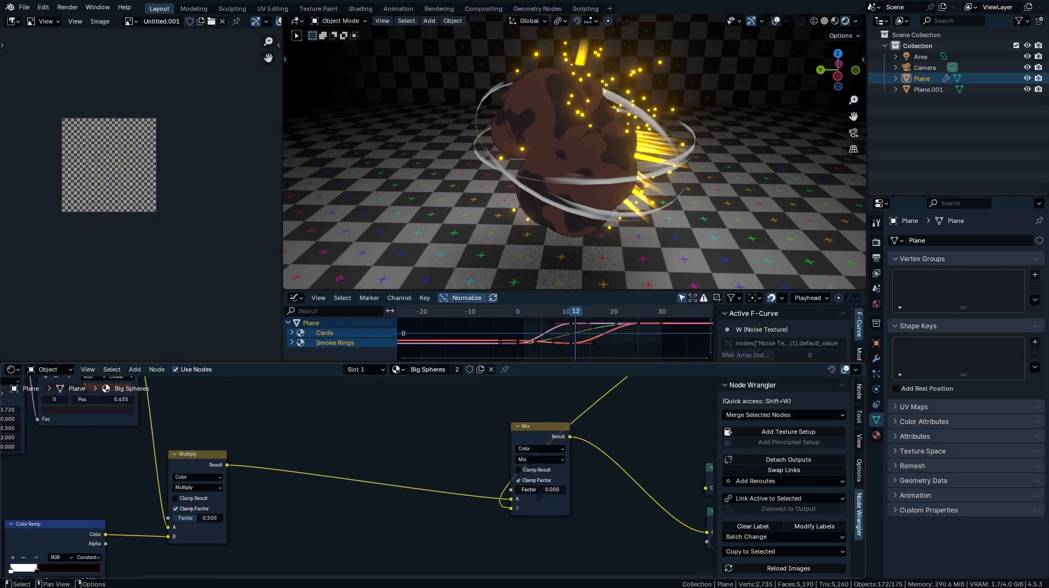
mouse_move(576, 498)
mouse_down()
mouse_move(622, 498)
mouse_move(568, 498)
mouse_up()
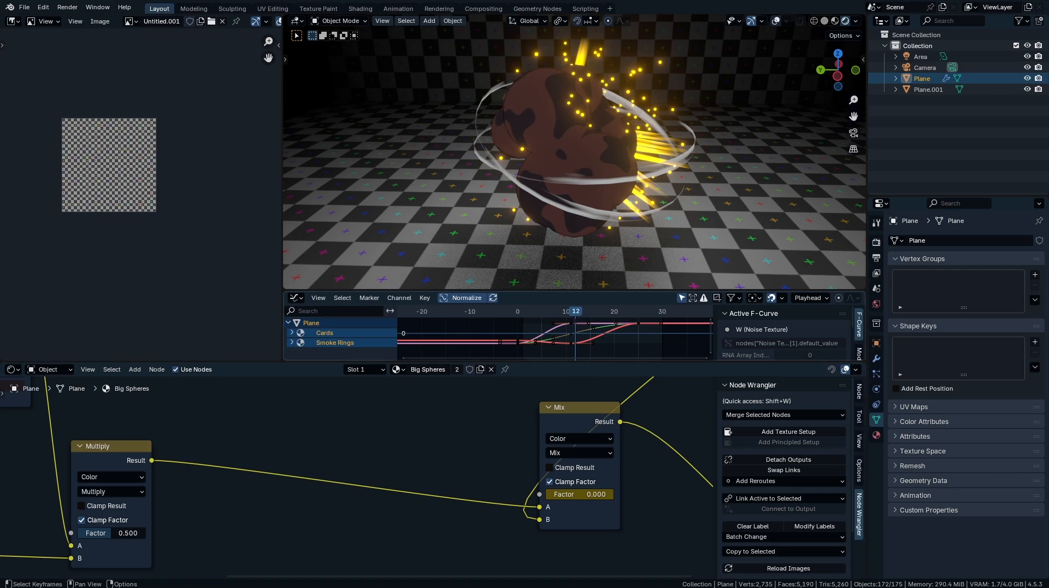
- On frame 0, keyframe the Factor of the Multiply-fed Mix at 1 and the Factor of the Mix before the yellow Color Ramp at 0
drag(575, 313, 520, 325)
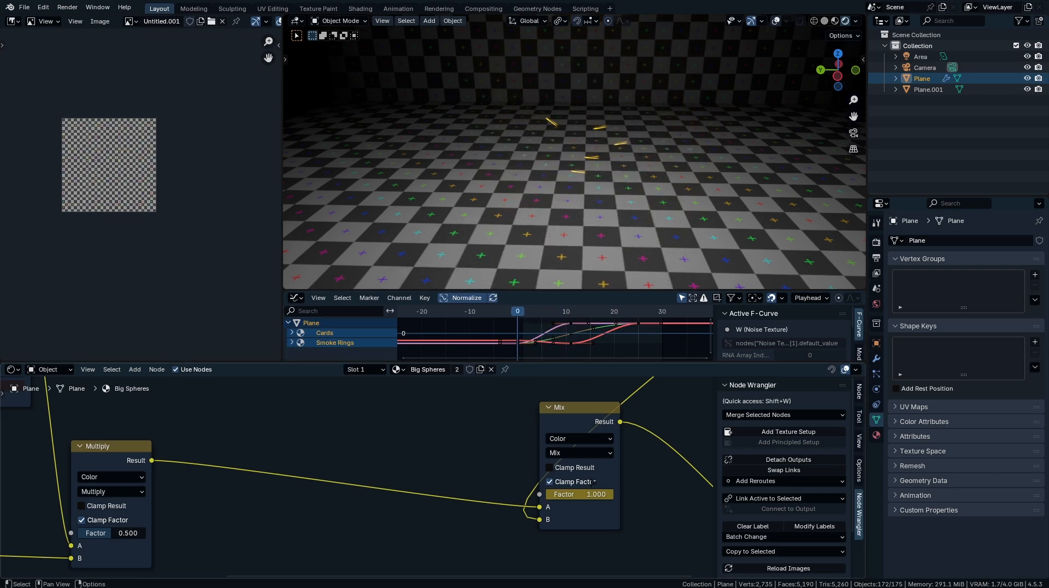
middle_drag(592, 390, 586, 473)
scroll(586, 474, down, 5)
middle_drag(579, 546, 577, 464)
scroll(577, 464, up, 5)
key(i)
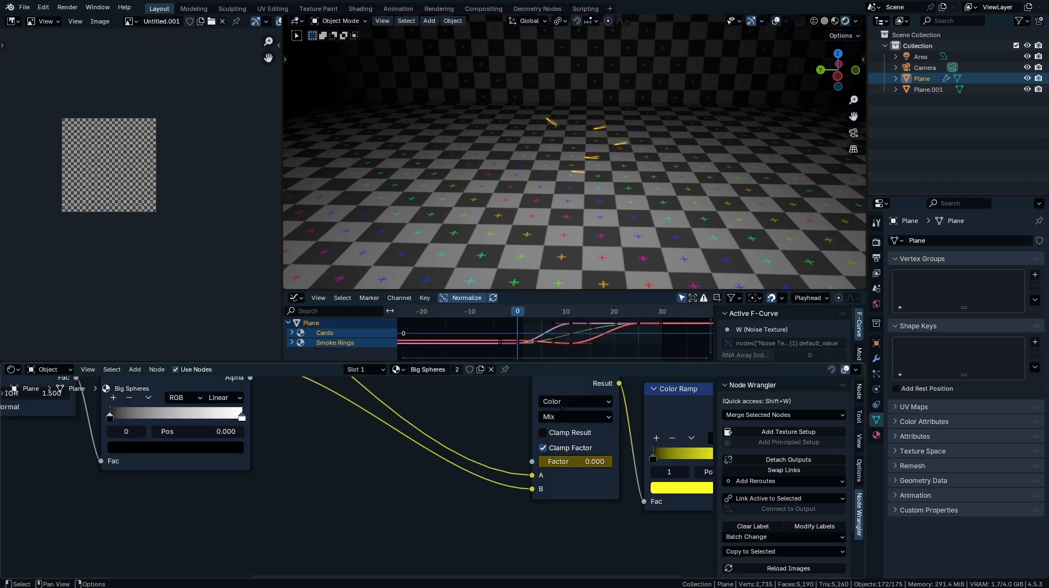
- Paste the Texture Coordinate, Mapping, Noise Texture and orange-to-yellow Color Ramp chain into the Big Spheres material
drag(573, 313, 572, 322)
scroll(512, 481, down, 6)
middle_drag(514, 495, 496, 407)
scroll(187, 426, down, 6)
scroll(496, 407, up, 6)
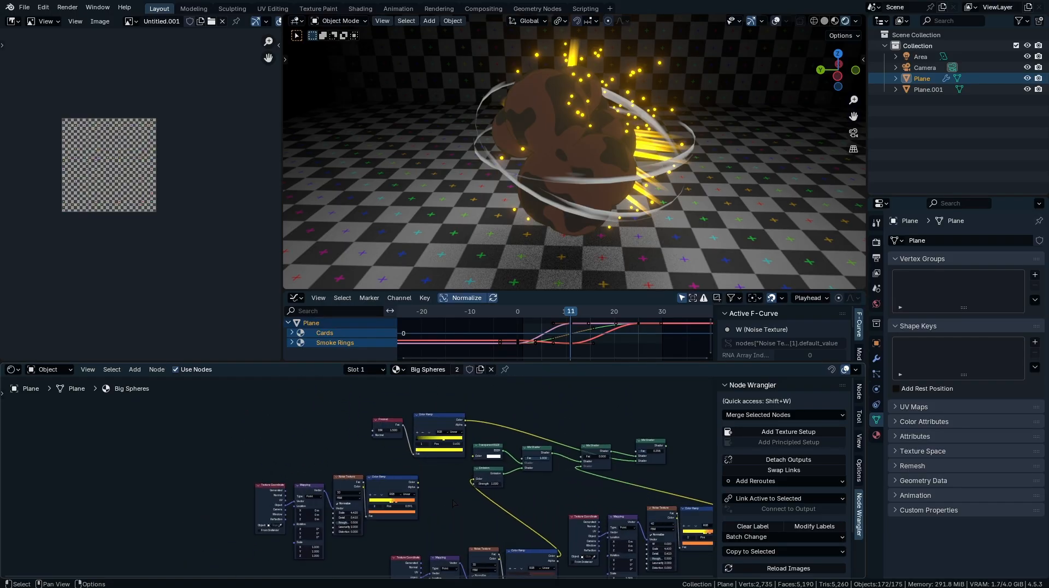
middle_drag(437, 451, 317, 547)
scroll(437, 478, down, 10)
scroll(273, 514, up, 5)
key(ctrl+v)
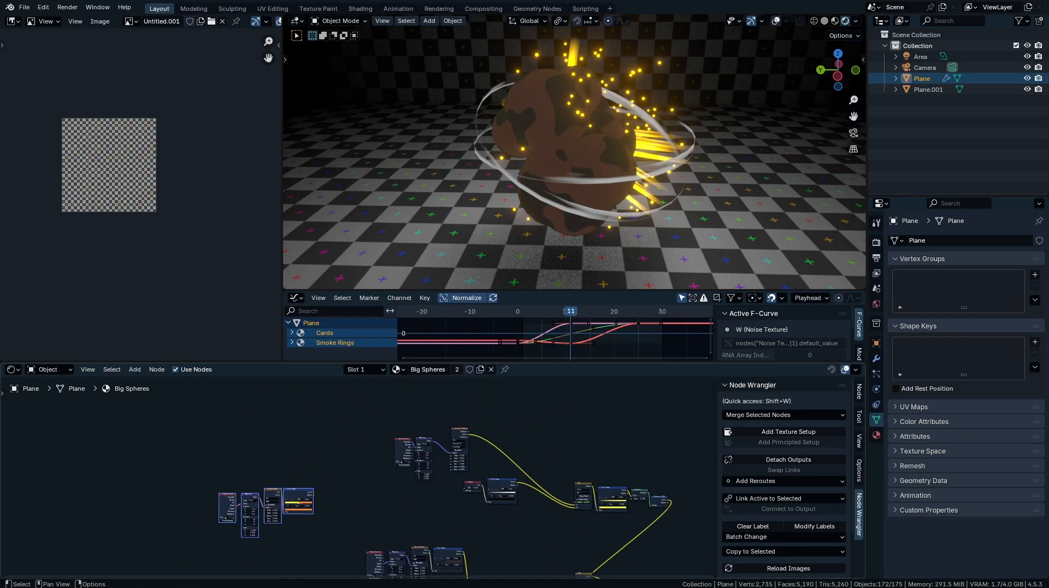
- Replace the yellow Color Ramp between the Mix and Emission nodes with the pasted orange-to-yellow Color Ramp
scroll(581, 401, up, 3)
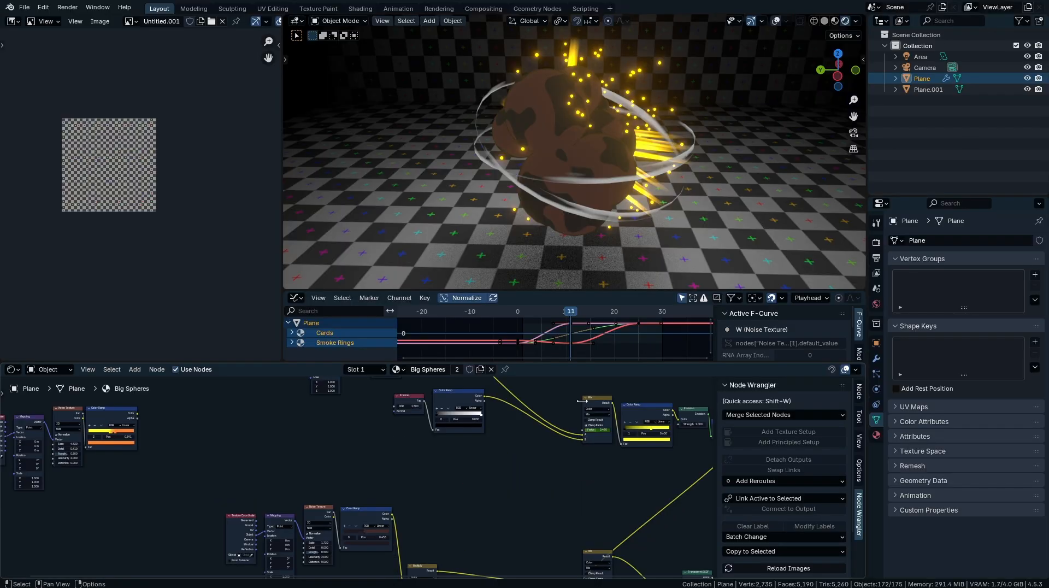
key(g)
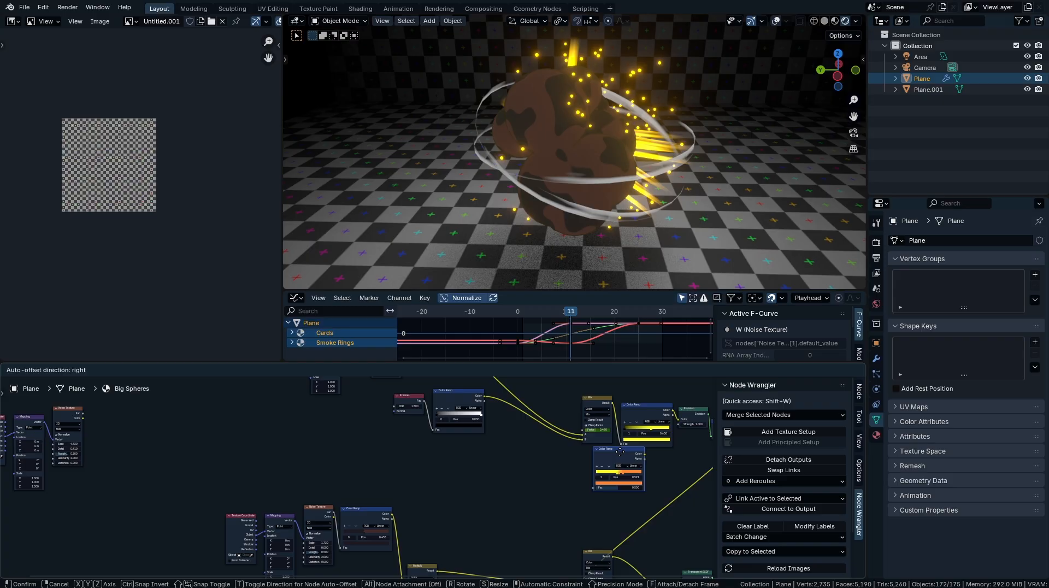
click(619, 452)
scroll(544, 424, up, 3)
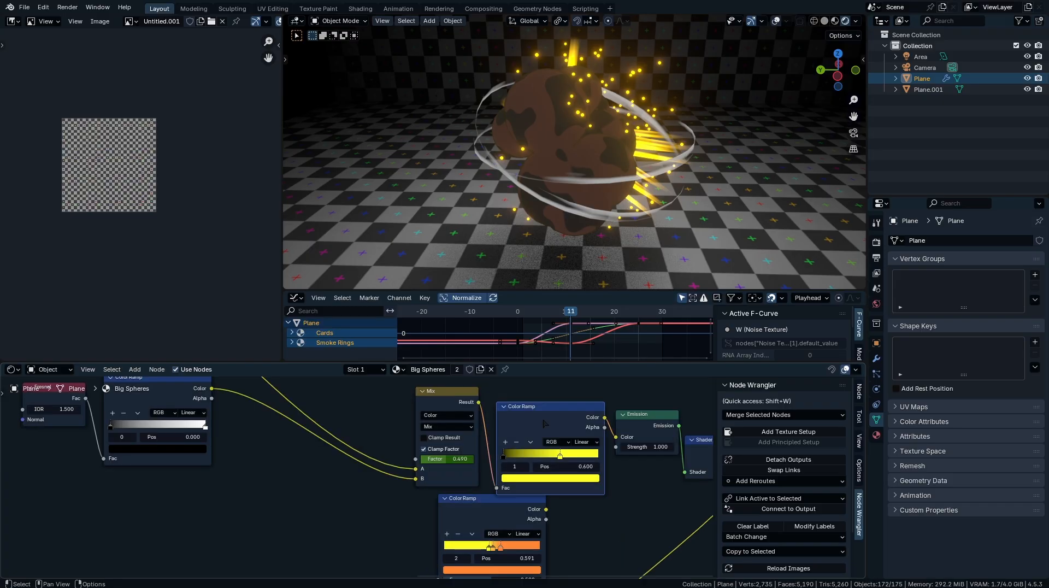
key(ctrl+x)
drag(490, 507, 543, 410)
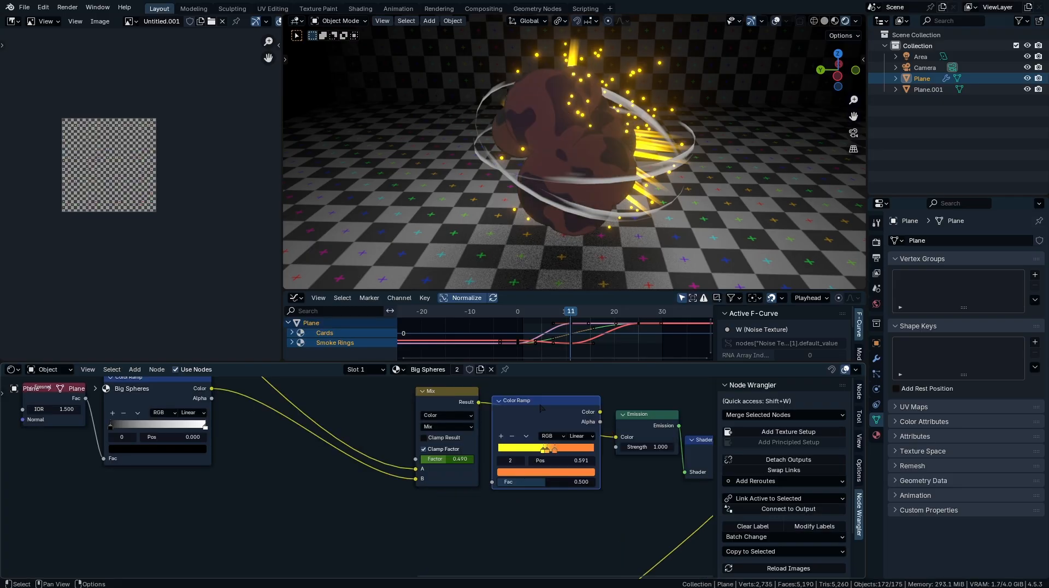
- Flip the color order of the orange-to-yellow Color Ramp placed before the Emission node
scroll(570, 407, up, 3)
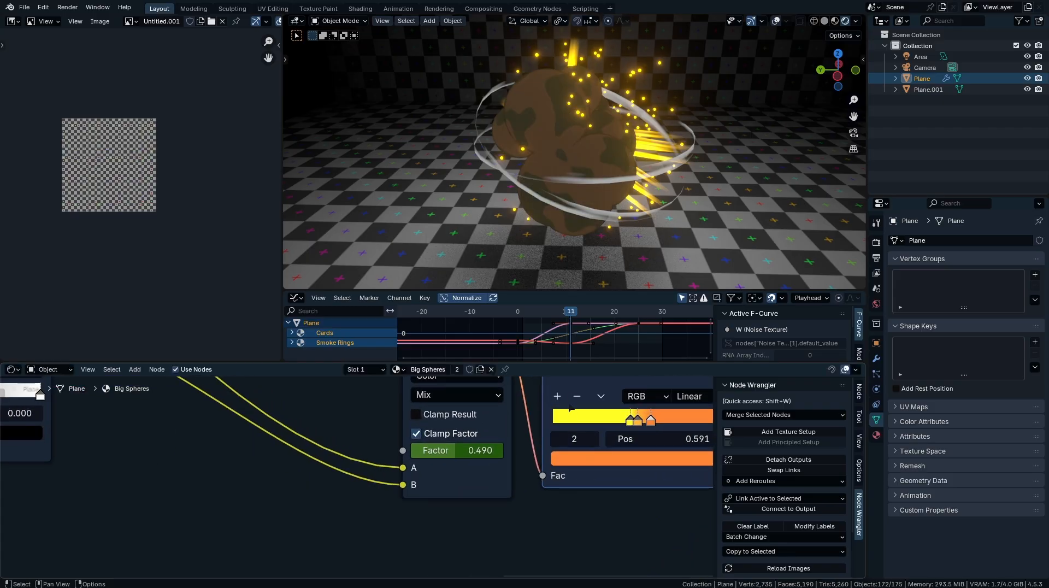
scroll(626, 442, up, 2)
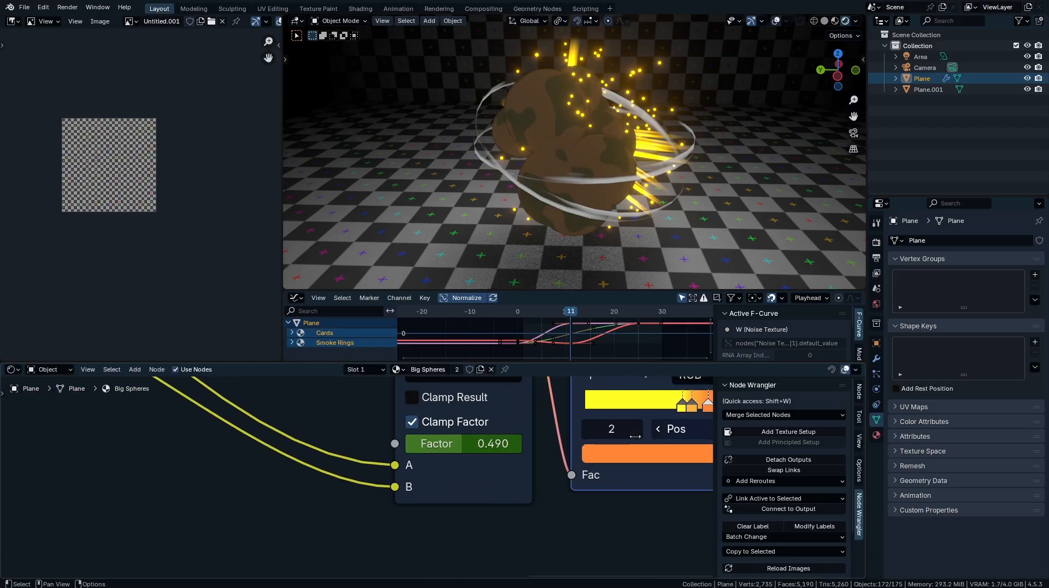
click(567, 400)
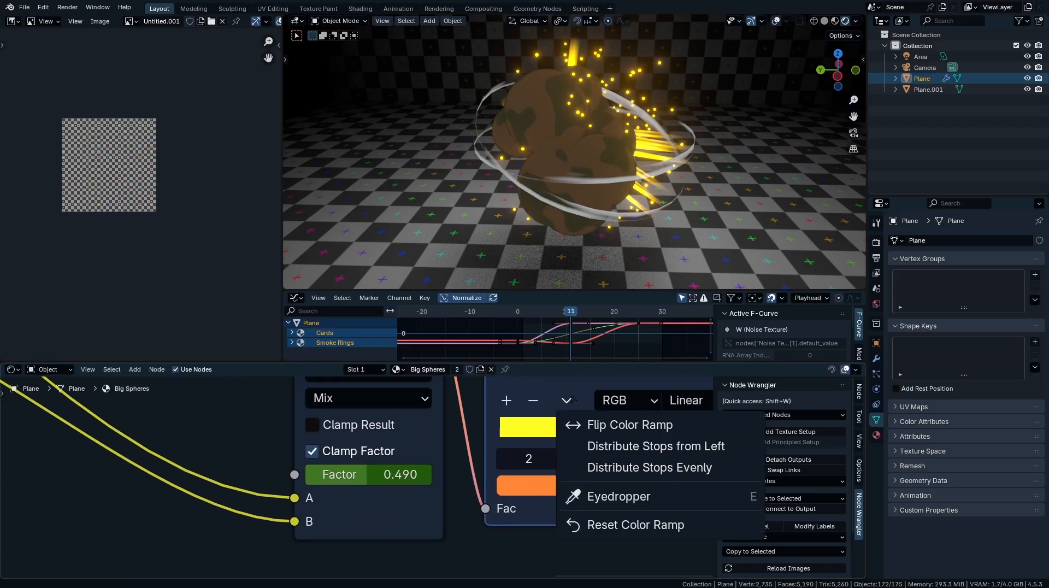
click(585, 425)
- Add a stop to the flipped Color Ramp, place it at position 0 and color it black
click(507, 401)
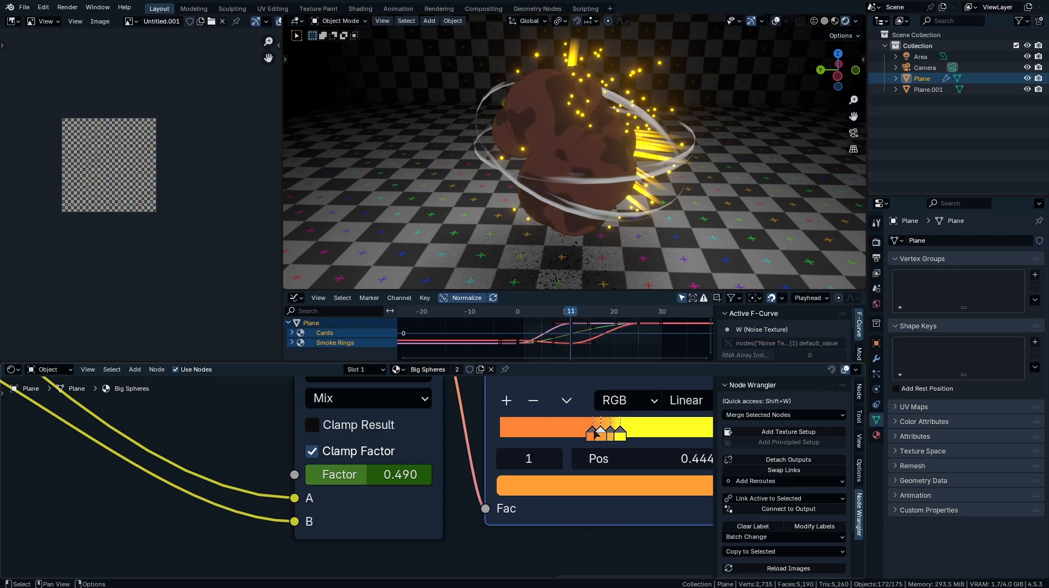
drag(598, 433, 499, 433)
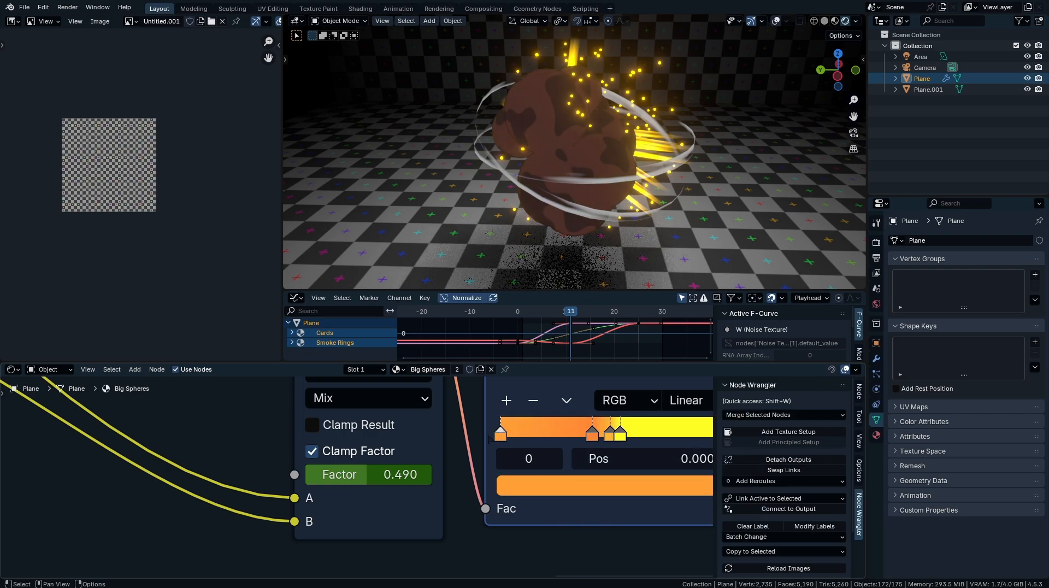
click(618, 491)
drag(691, 262, 690, 310)
scroll(395, 492, down, 7)
middle_drag(419, 449, 492, 461)
scroll(540, 463, up, 2)
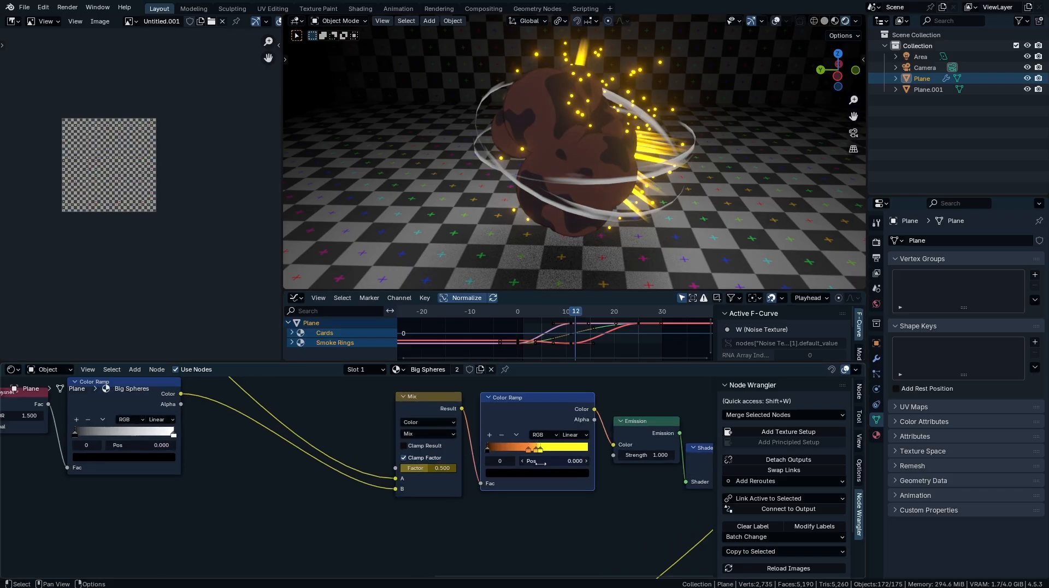
- On frame 12, set the Factor of the Mix fed by the Multiply node to 1 to preview the emission colors
drag(553, 312, 576, 328)
drag(440, 468, 470, 469)
scroll(434, 478, down, 10)
middle_drag(515, 351, 527, 351)
middle_drag(481, 492, 476, 487)
drag(569, 470, 618, 470)
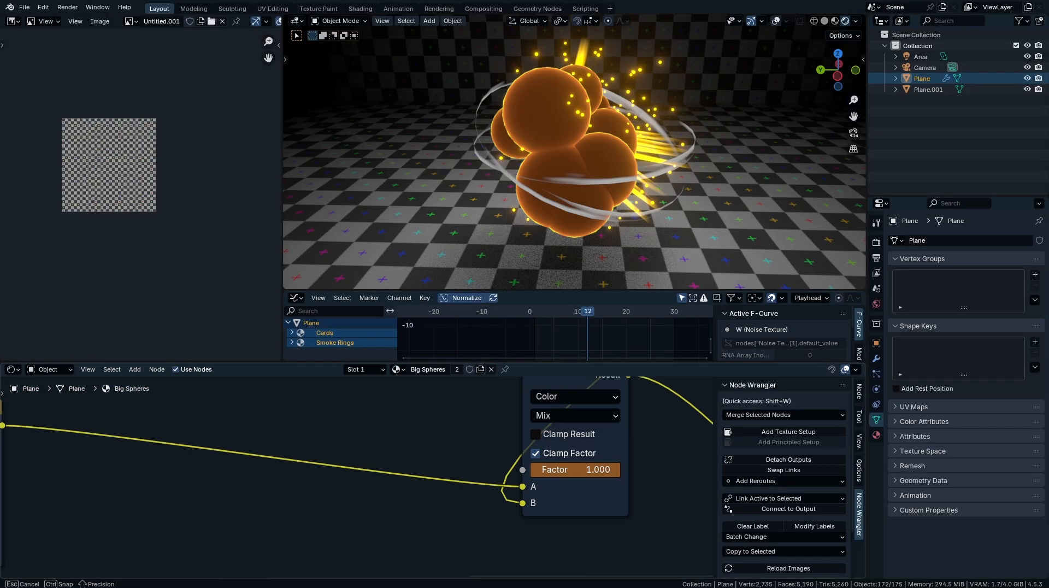
- Adjust the Scale of the Voronoi Texture feeding the emission's Mix node to try out the pattern size
middle_drag(570, 440, 477, 568)
ctrl+middle_drag(477, 465, 470, 525)
middle_drag(421, 405, 413, 439)
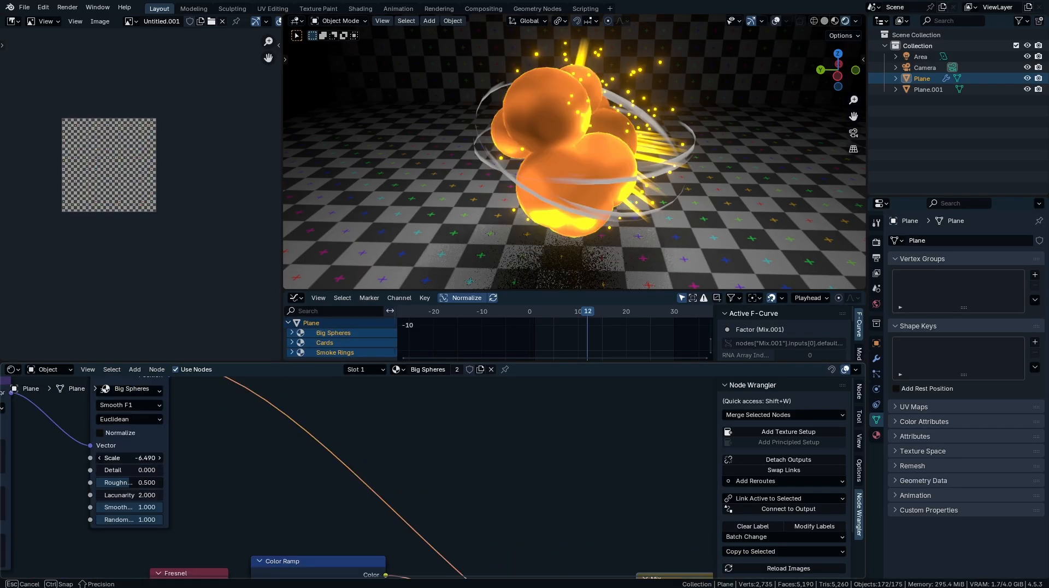
drag(130, 457, 151, 458)
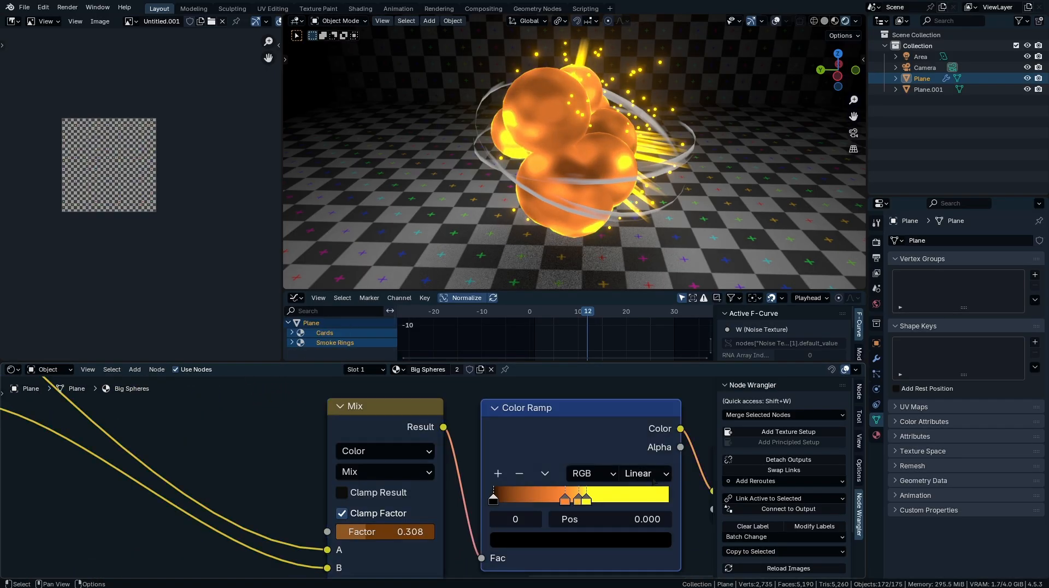
- Compare Constant and Ease interpolation on the emission's Color Ramp with its orange stop at 0.223
click(643, 474)
click(650, 453)
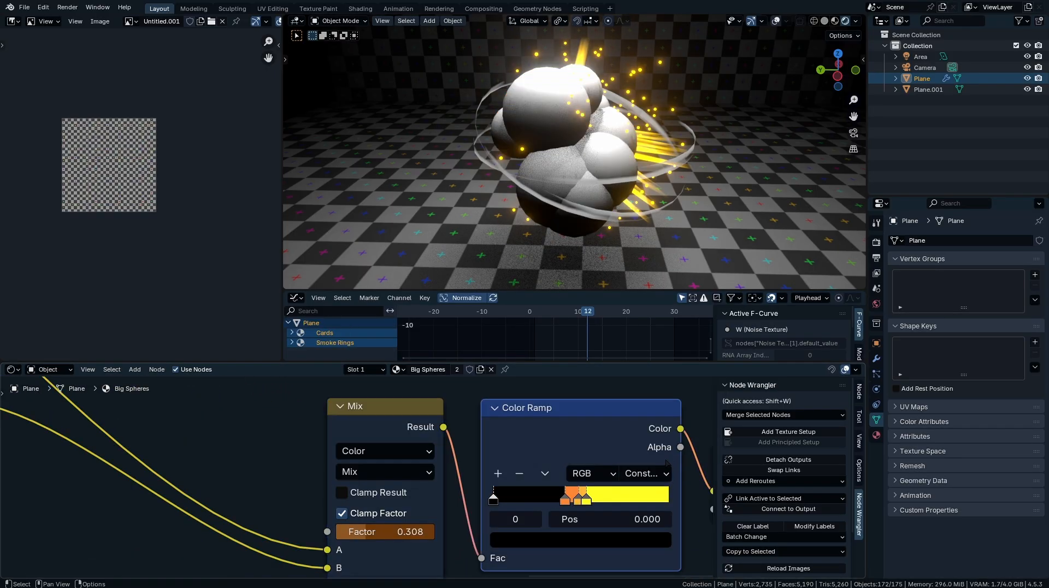
drag(568, 499, 544, 515)
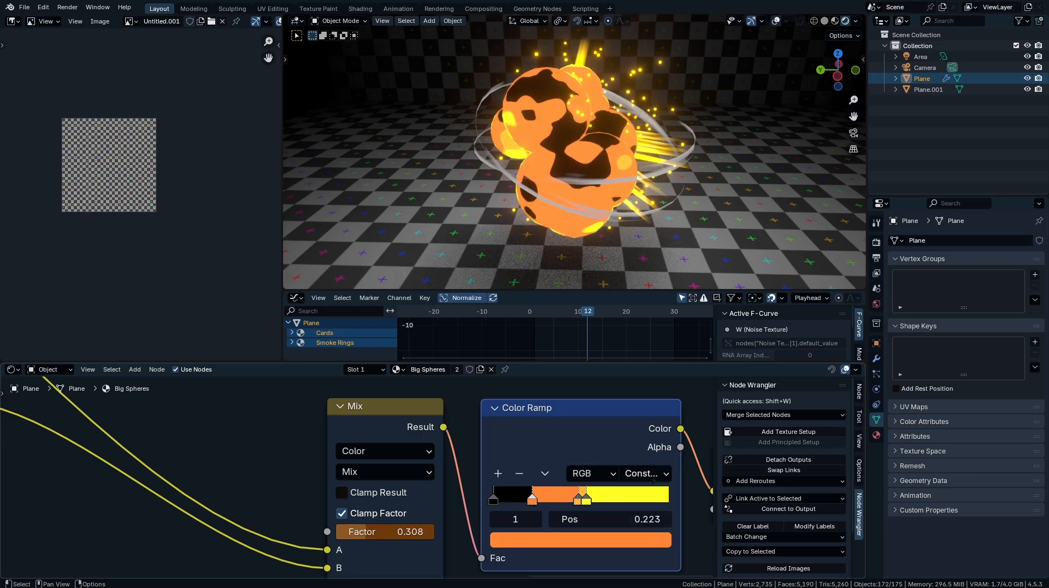
click(654, 478)
key(ctrl+z)
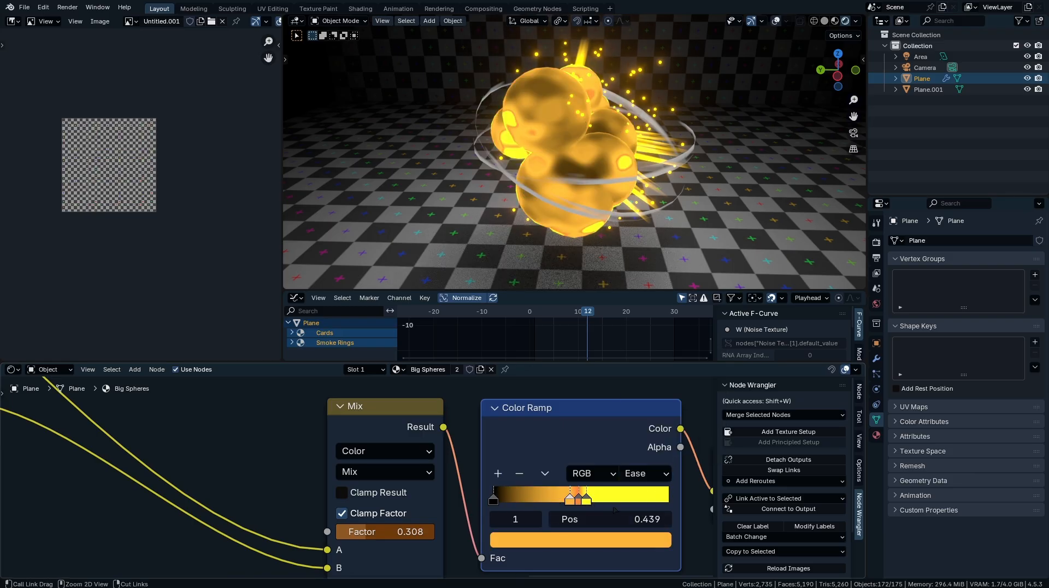
key(ctrl+shift+z)
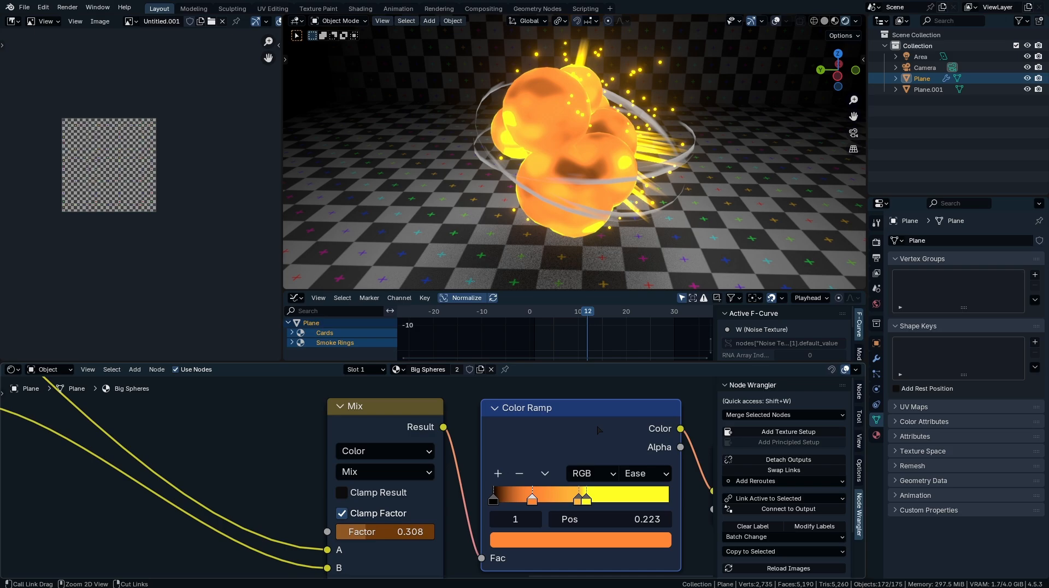
key(ctrl+shift+z)
mouse_move(586, 430)
mouse_down()
mouse_move(590, 422)
mouse_move(588, 440)
mouse_up()
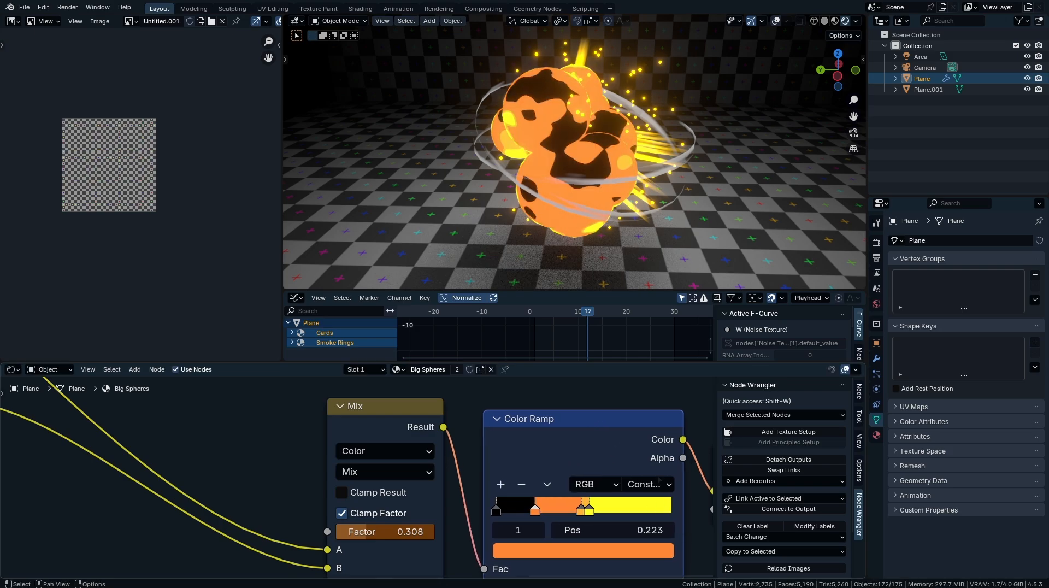
key(ctrl+z)
- With Linear interpolation, move the Color Ramp's orange stop close to the black stop, at about 0.06
drag(535, 511, 586, 511)
click(583, 512)
scroll(585, 511, up, 3)
drag(514, 517, 596, 515)
drag(534, 519, 524, 520)
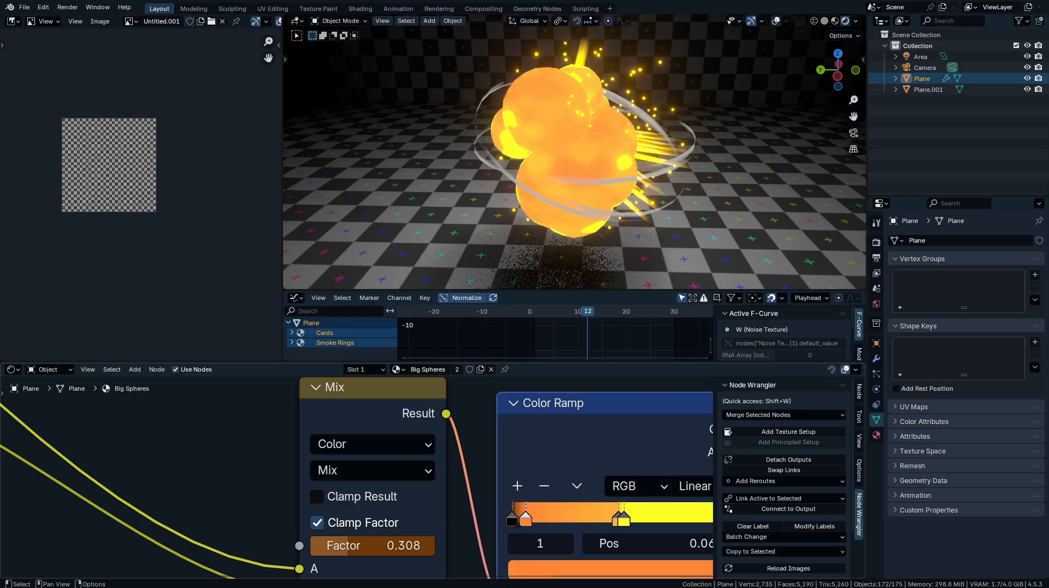
- Bunch the Color Ramp's remaining stops near its dark end, with the last yellow stop at 0.241
mouse_move(618, 526)
mouse_down()
mouse_move(578, 527)
mouse_move(633, 523)
mouse_up()
drag(634, 518, 564, 517)
drag(539, 517, 561, 519)
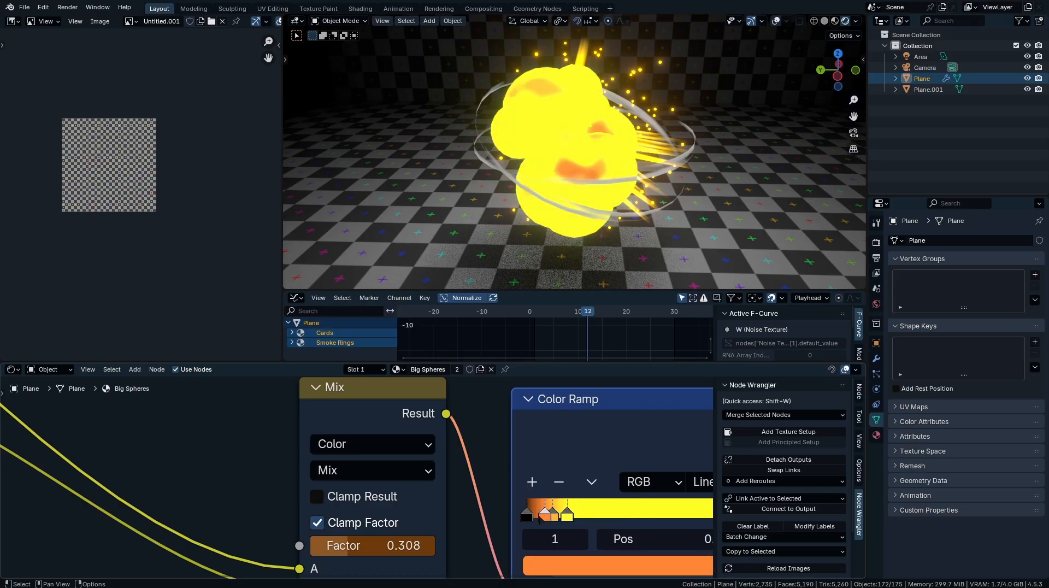
scroll(574, 230, up, 3)
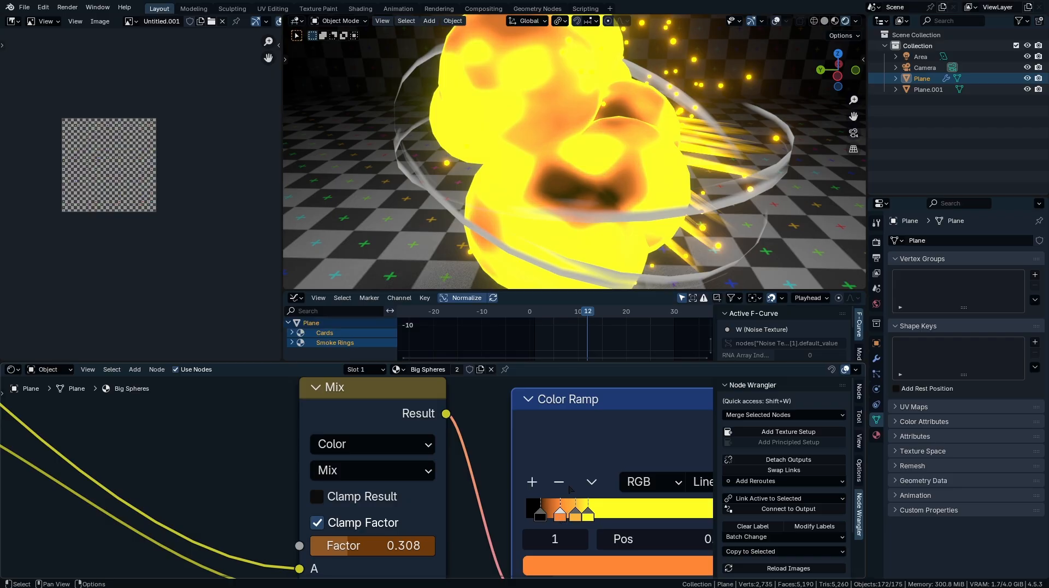
drag(592, 517, 582, 520)
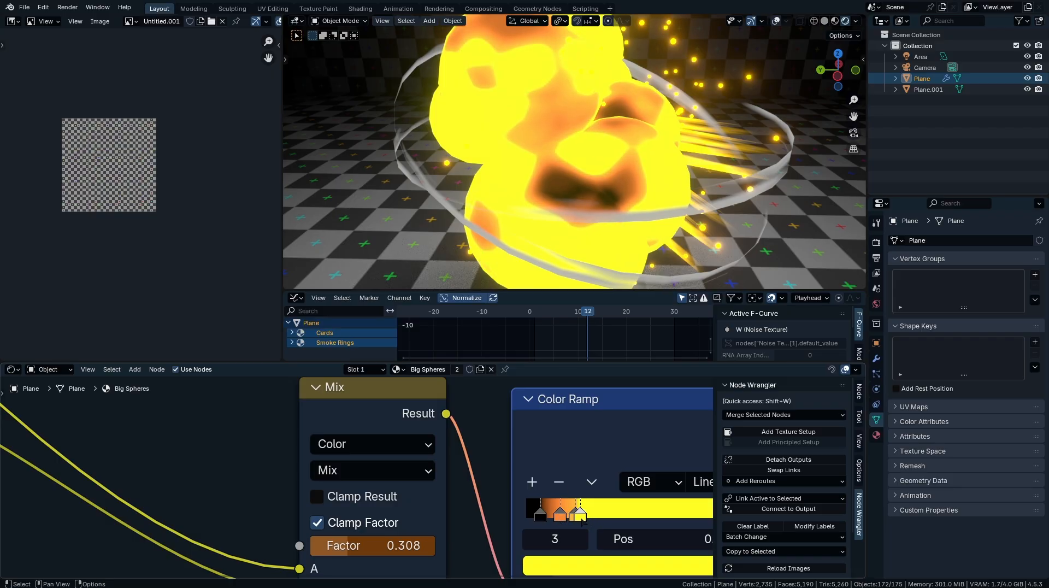
- Set the Voronoi Texture's Scale to -15.470 and keyframe it on frame 0
ctrl+middle_drag(608, 156, 618, 195)
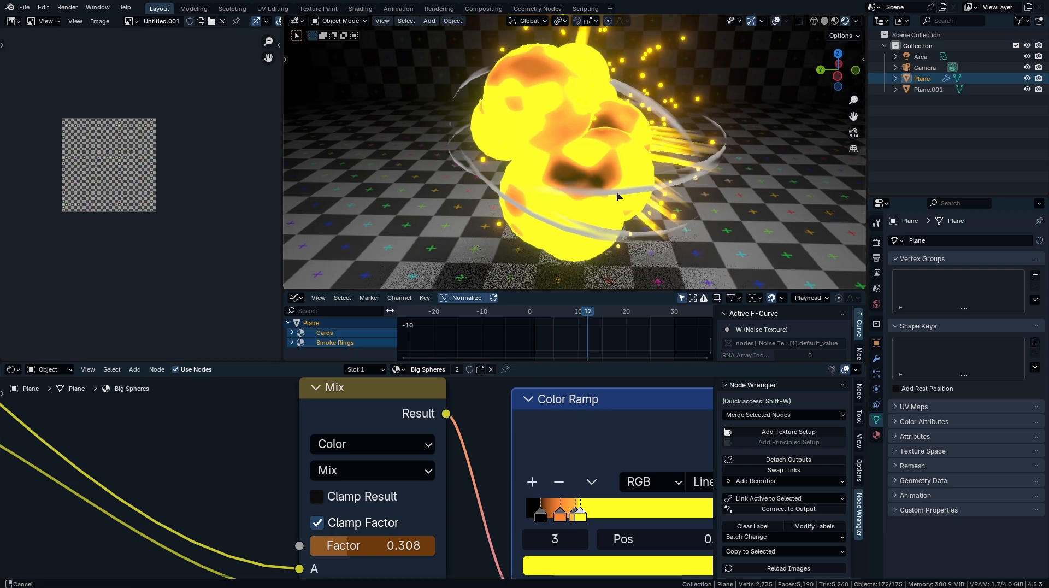
middle_drag(423, 432, 452, 466)
middle_drag(248, 393, 431, 530)
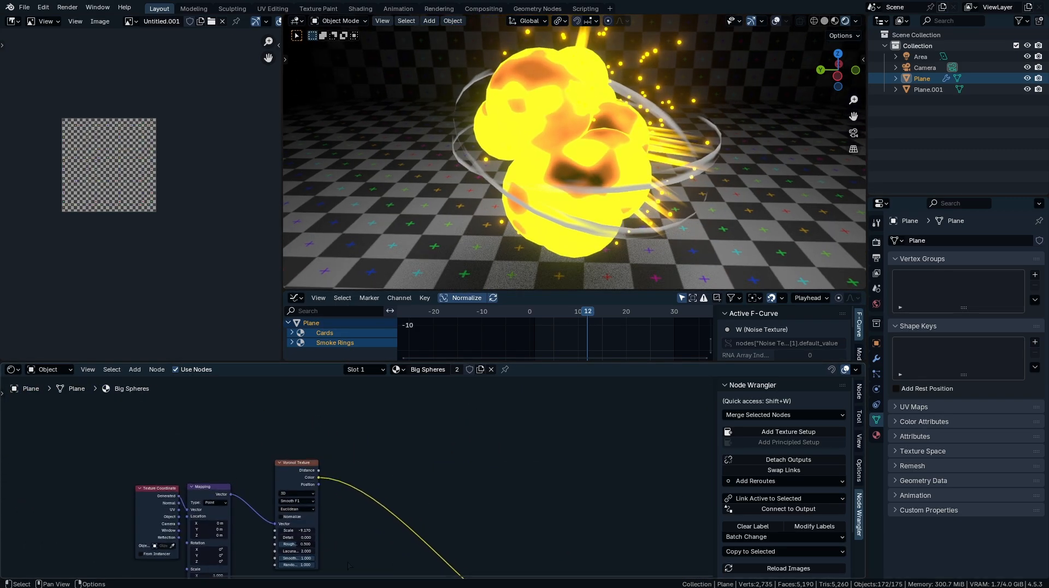
ctrl+middle_drag(426, 474, 377, 437)
middle_drag(216, 569, 423, 448)
ctrl+middle_drag(413, 484, 382, 469)
drag(382, 451, 313, 451)
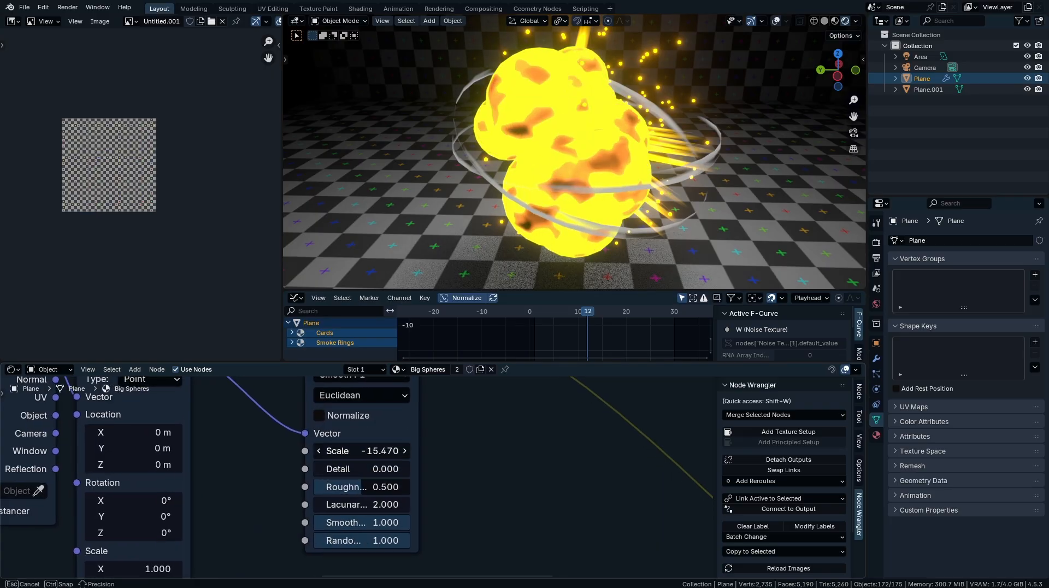
drag(588, 313, 532, 321)
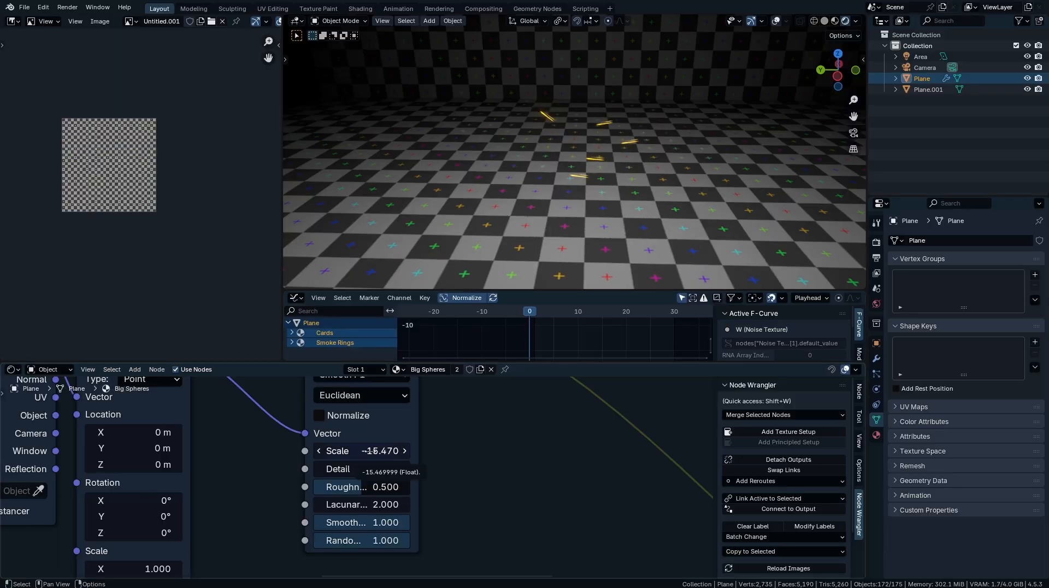
key(i)
- Scrub to frame 9, enlarge the Graph Editor and expand the Big Spheres material's node channels down to the Mix factor
middle_drag(616, 508, 698, 564)
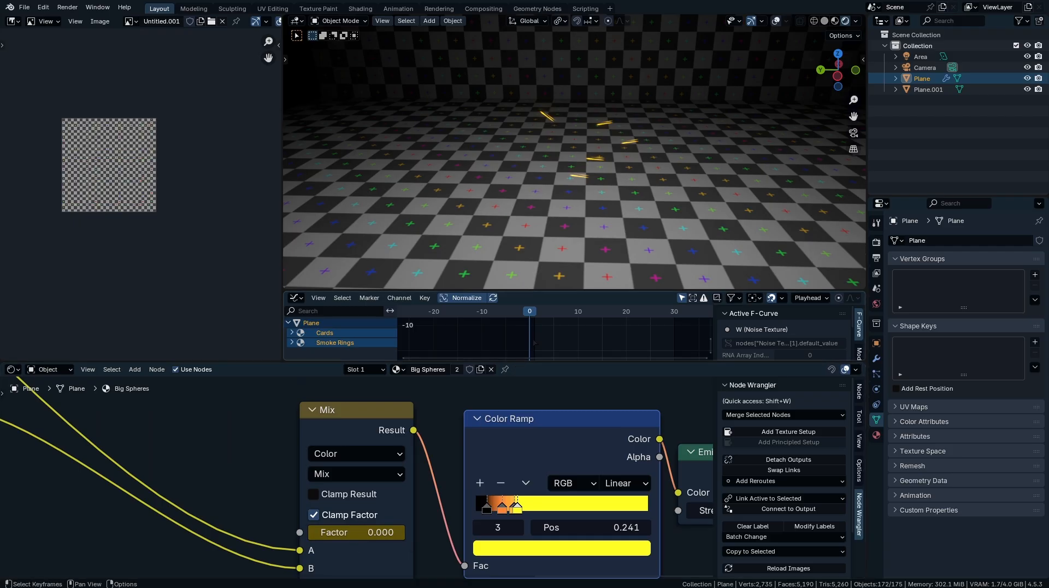
drag(548, 315, 574, 309)
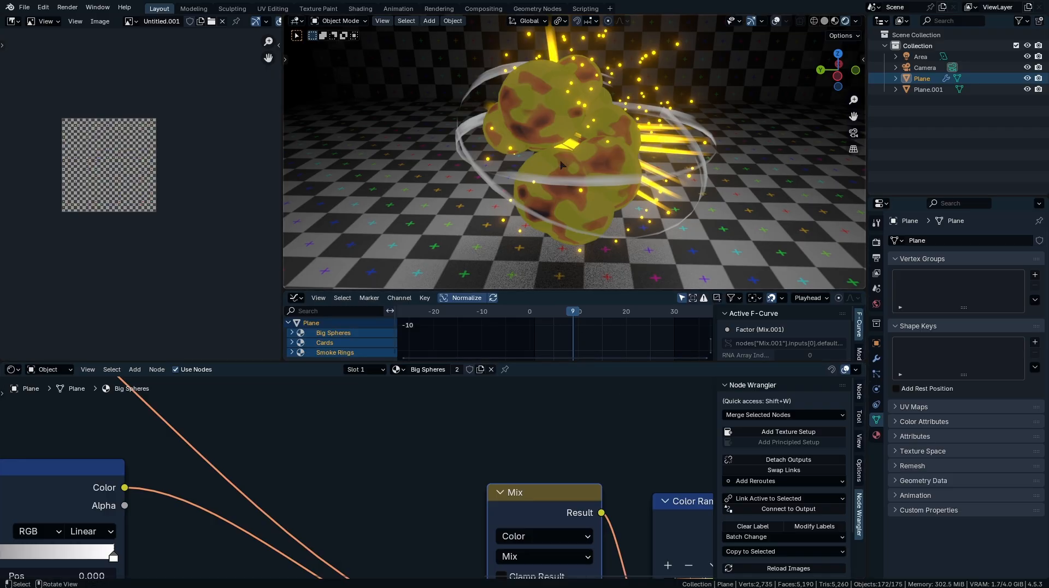
drag(490, 290, 491, 227)
click(293, 269)
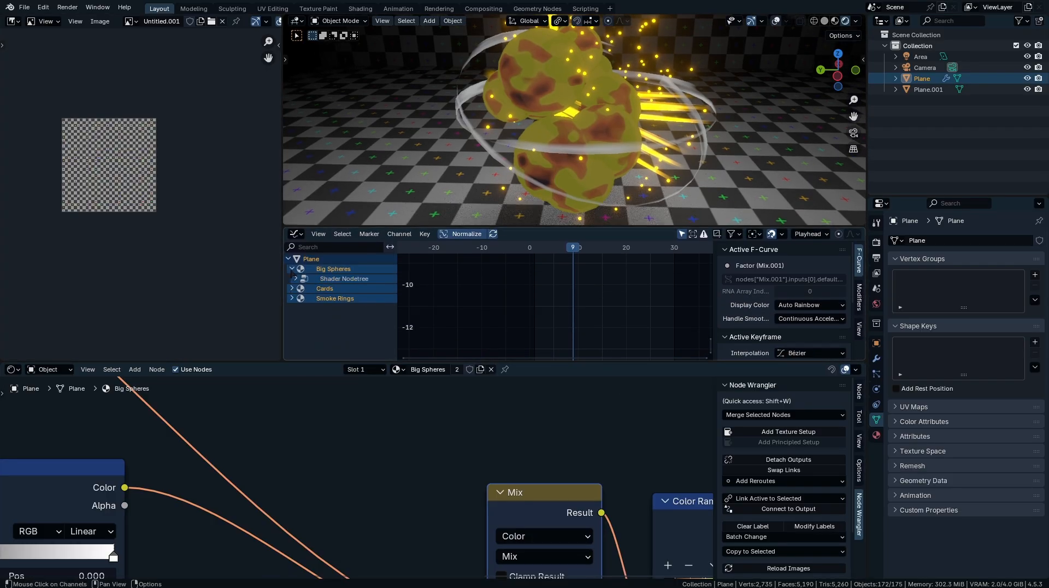
click(295, 279)
scroll(477, 461, down, 2)
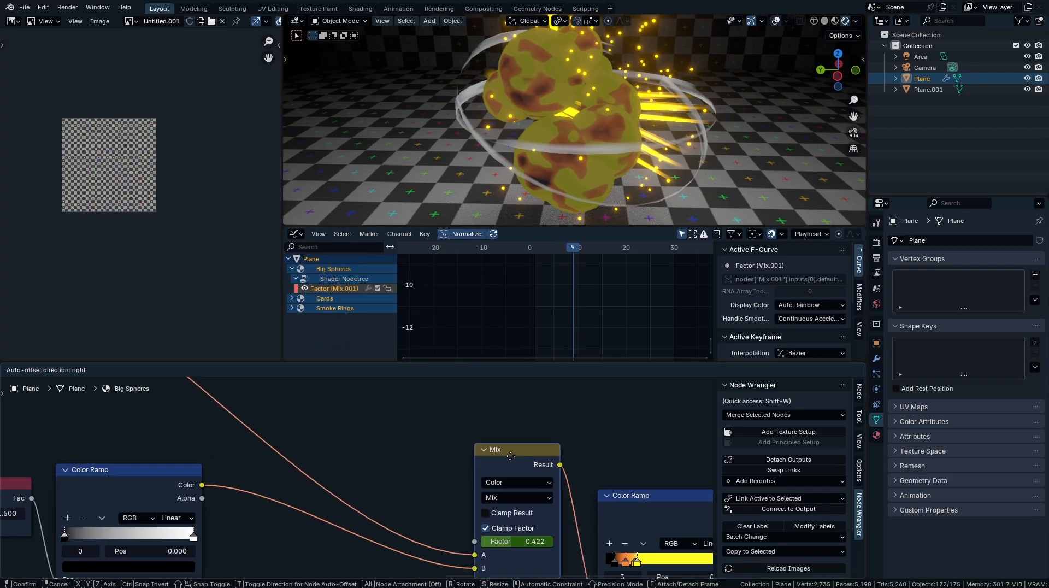
- Switch the animation editor to the Timeline and bring the Mix factor's keyframes into view
click(296, 233)
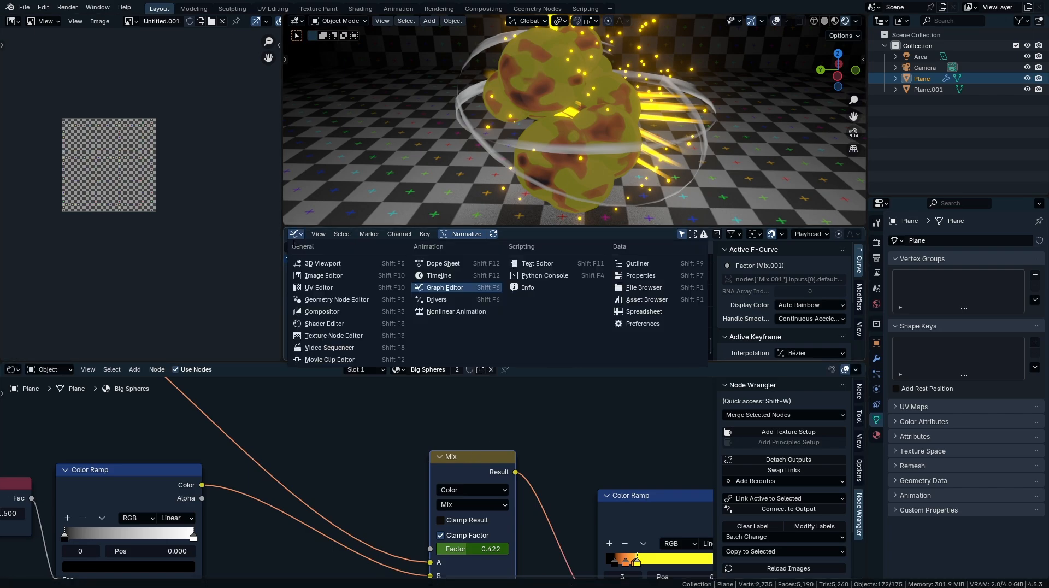
click(429, 276)
middle_drag(444, 285, 488, 288)
ctrl+middle_drag(488, 288, 431, 269)
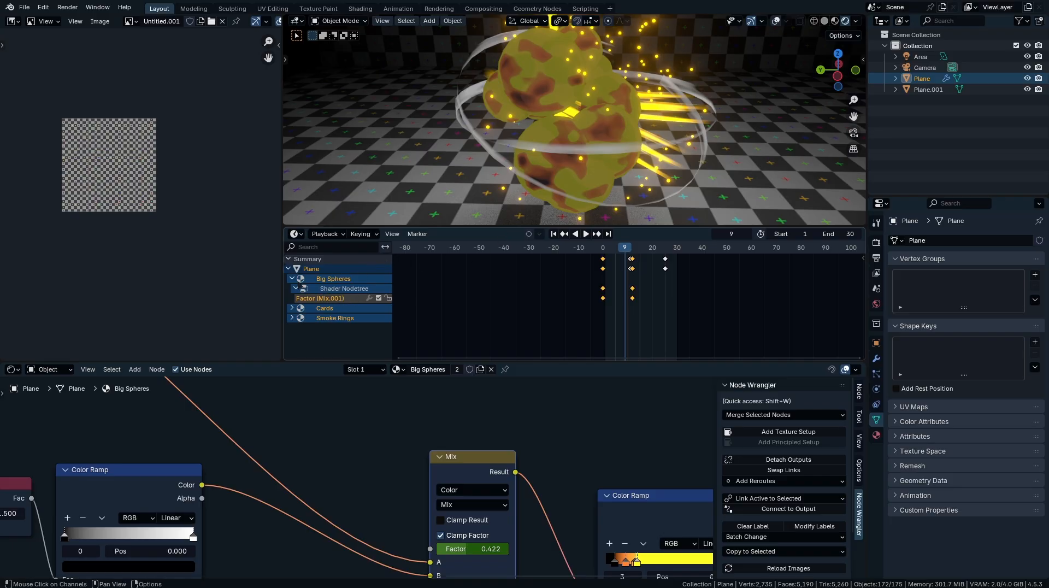
click(292, 279)
click(292, 280)
- Move the Mix factor's starting keyframe from frame 0 to frame 4 and play back the sphere color change
drag(616, 319, 590, 243)
key(g)
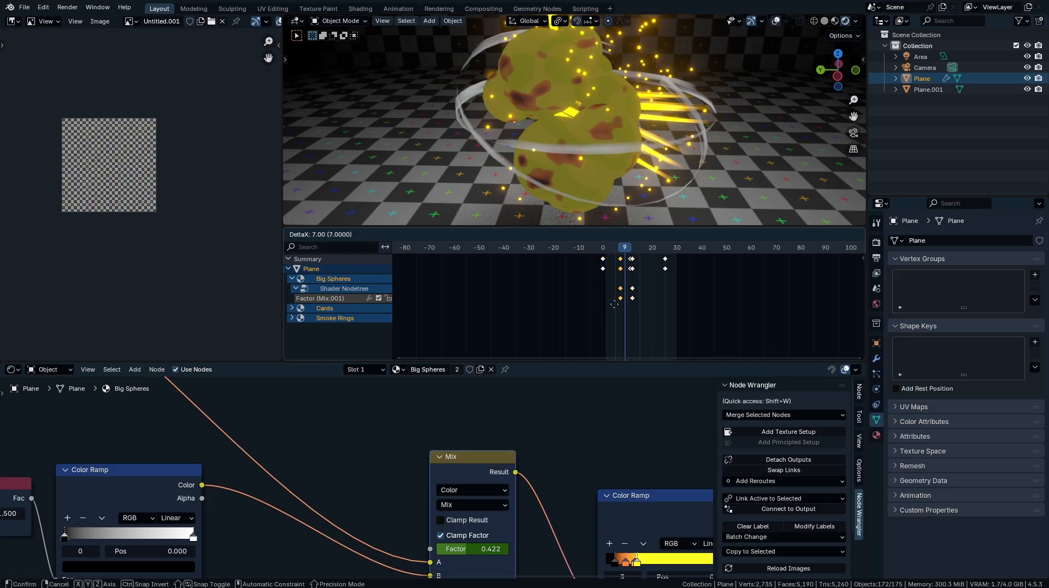
click(614, 303)
key(space)
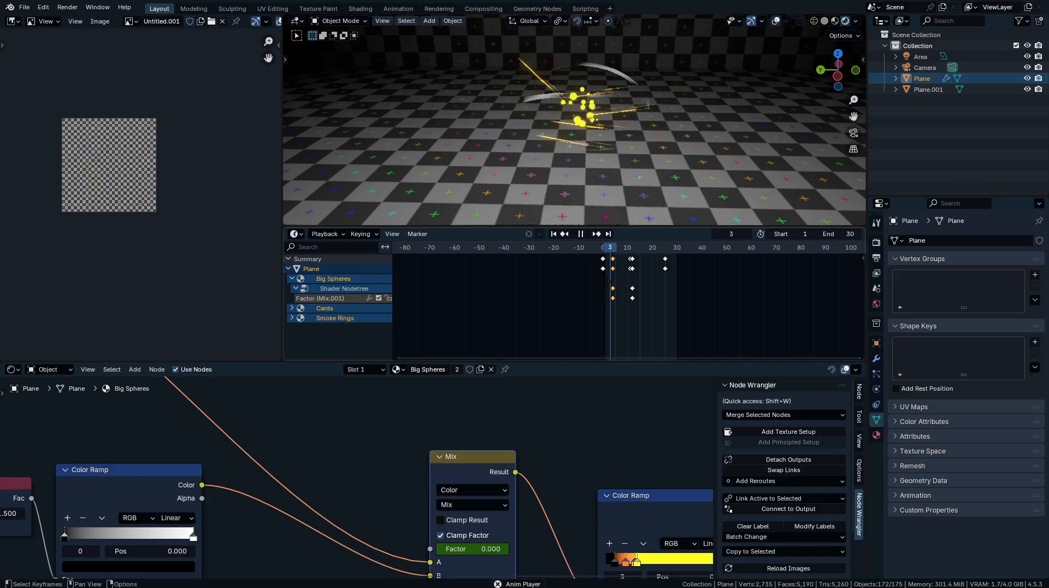
key(space)
key(space)
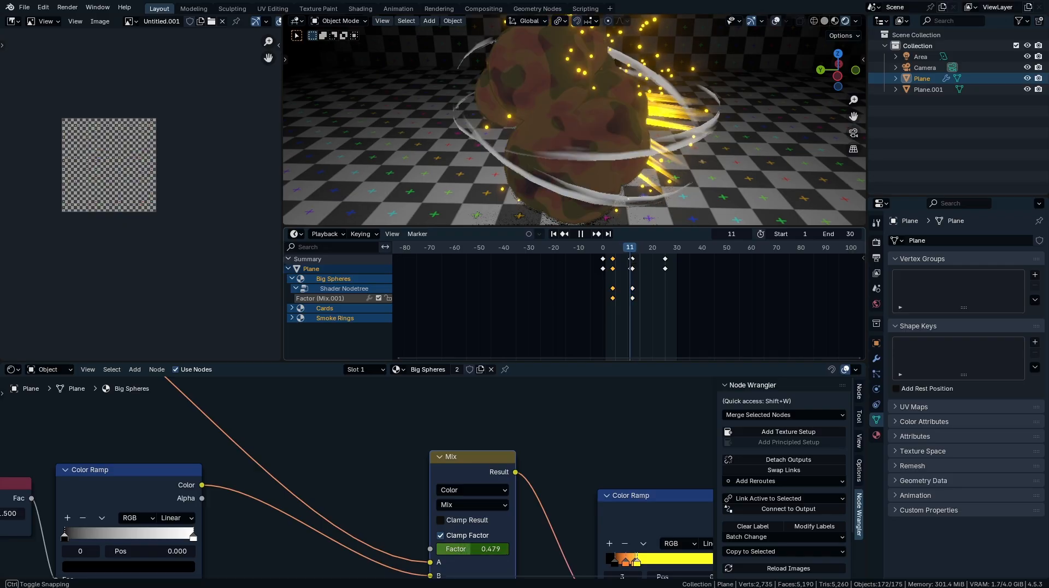
middle_drag(569, 481, 594, 422)
key(Left)
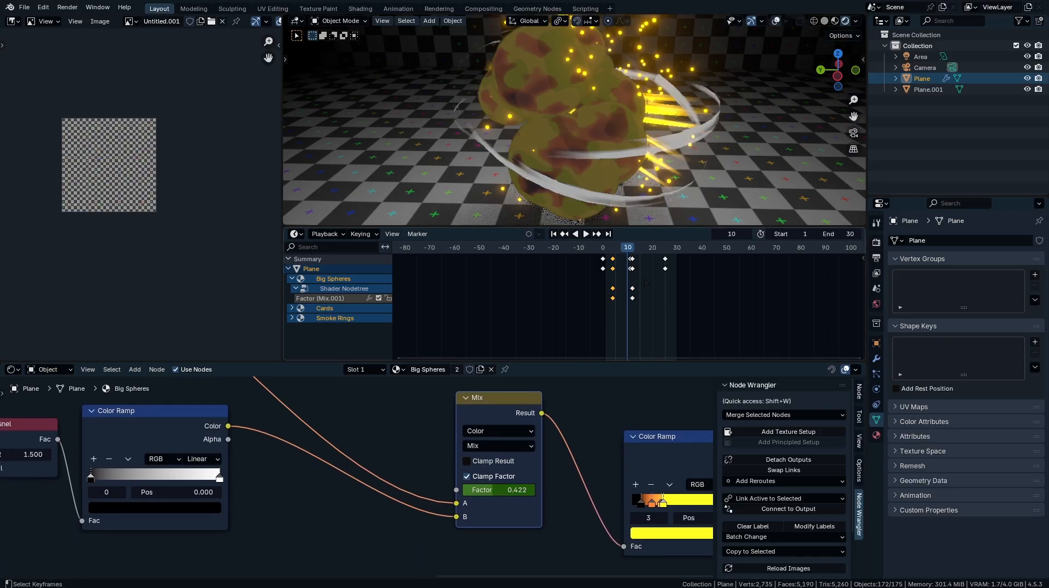
key(space)
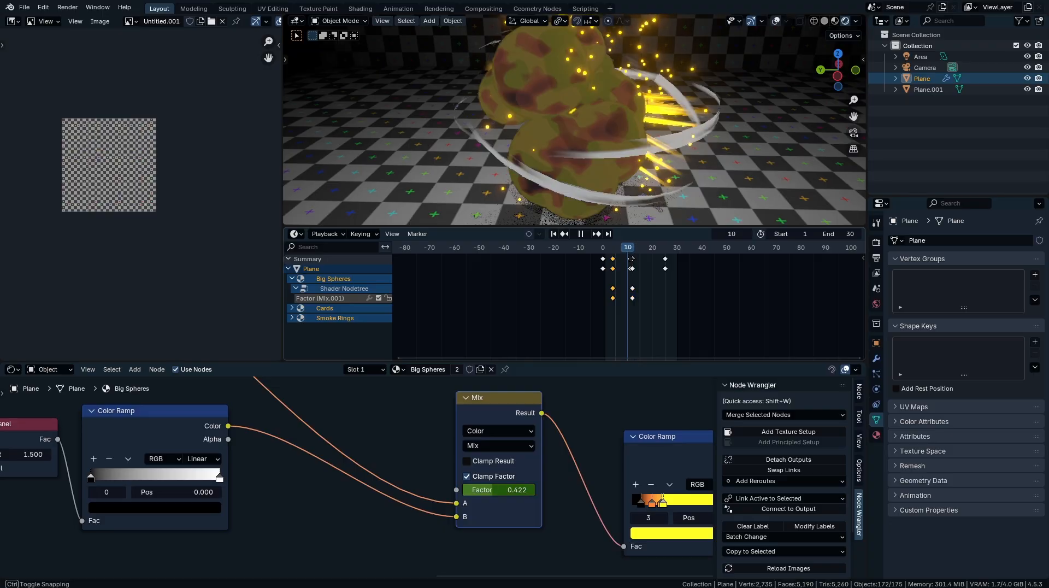
key(space)
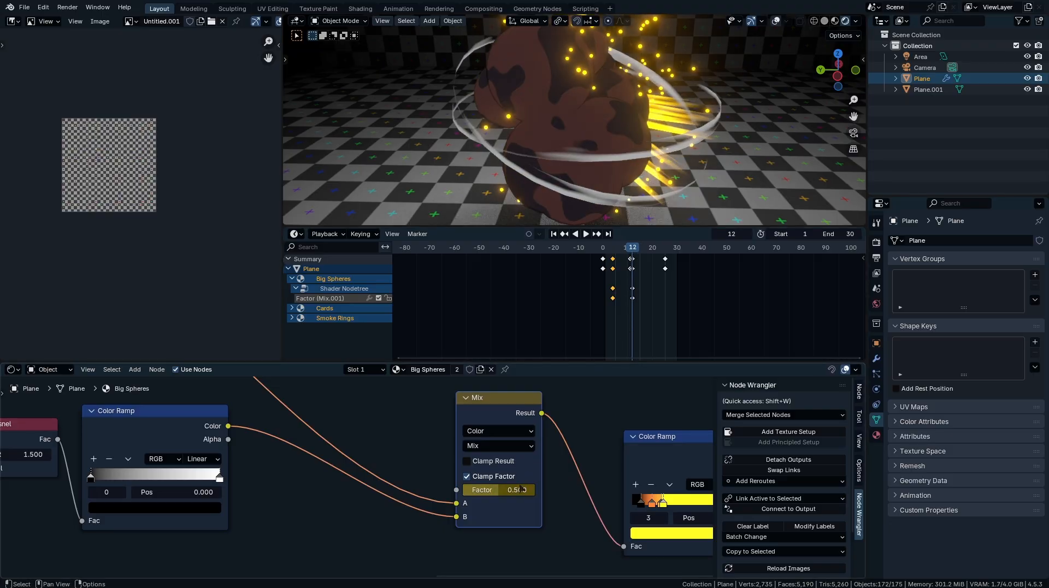
- Move the other Mix node's starting factor keyframe from frame 0 to frame 5 and play back the explosion
mouse_move(520, 489)
mouse_down()
mouse_move(545, 489)
mouse_move(538, 494)
mouse_up()
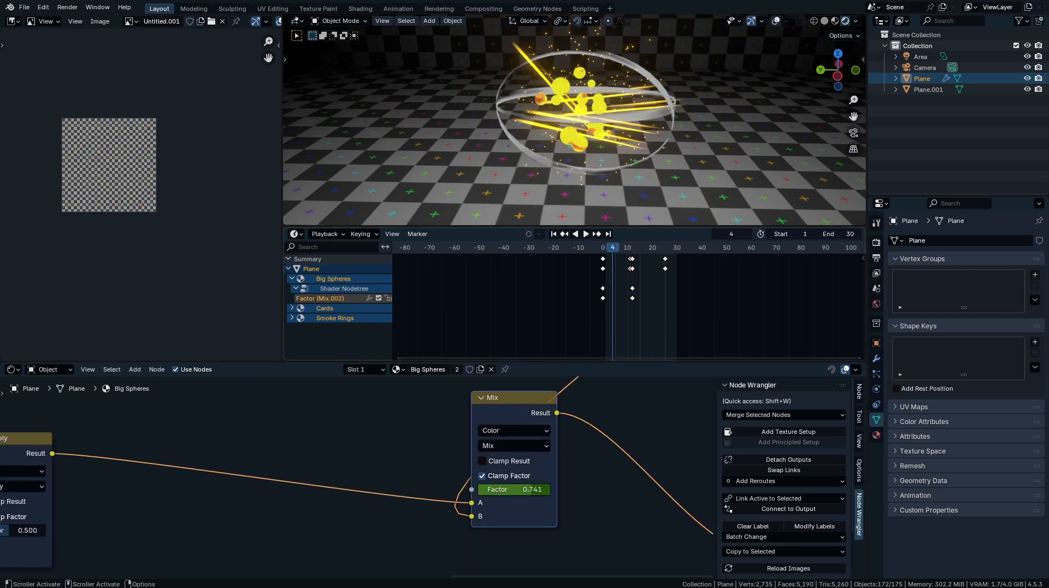
drag(613, 308, 604, 311)
key(g)
click(616, 307)
drag(626, 250, 648, 251)
key(space)
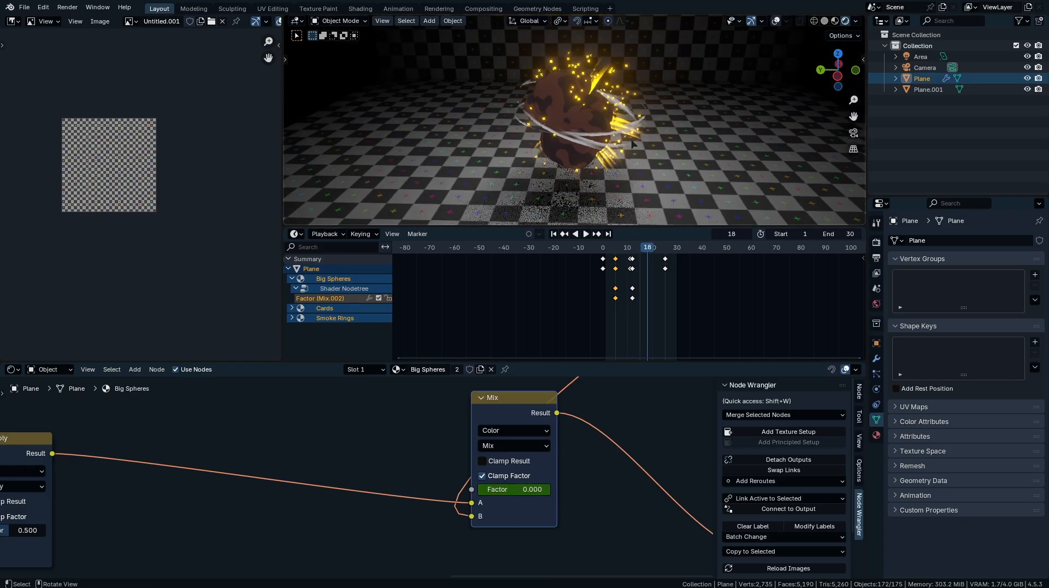
key(space)
- On frame 24, keyframe the Voronoi Color Ramp's white stop at 0.077 and the Voronoi Texture's Scale at 0.000
mouse_move(651, 252)
mouse_down()
mouse_move(674, 266)
mouse_move(658, 265)
mouse_move(663, 251)
mouse_up()
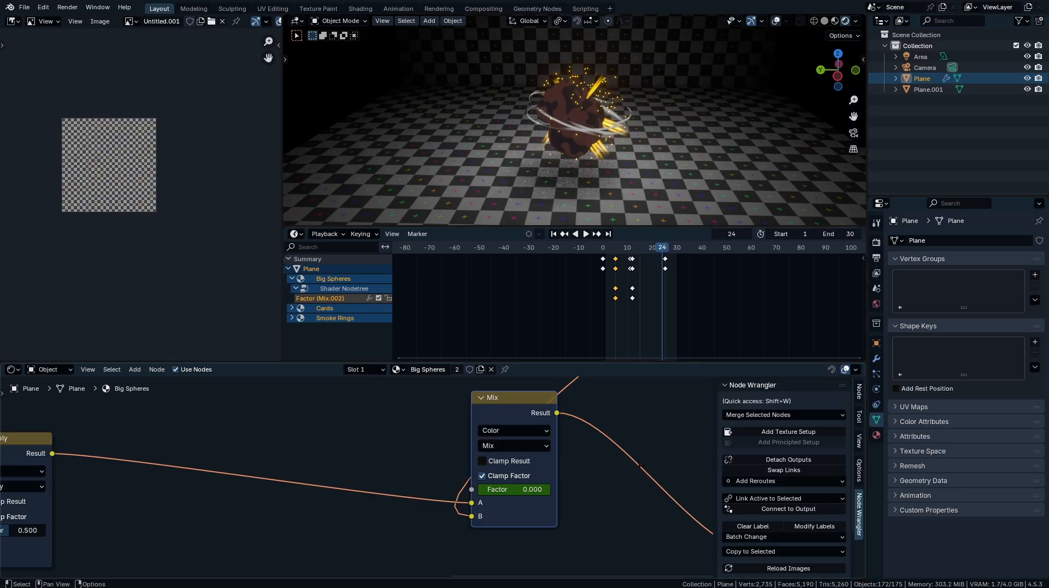
scroll(418, 451, down, 9)
middle_drag(429, 547, 433, 450)
scroll(434, 484, up, 6)
scroll(566, 437, up, 4)
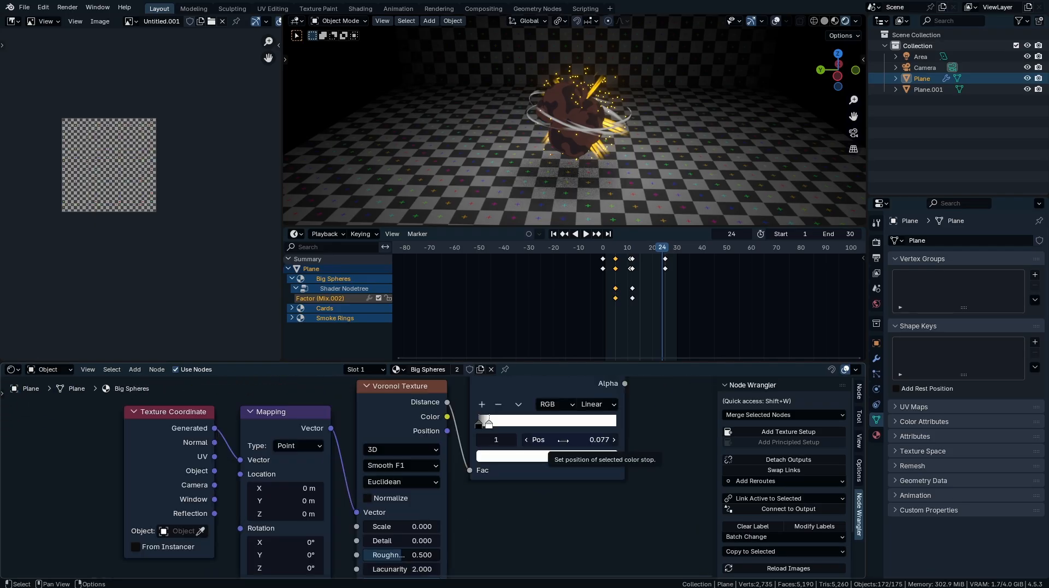
key(i)
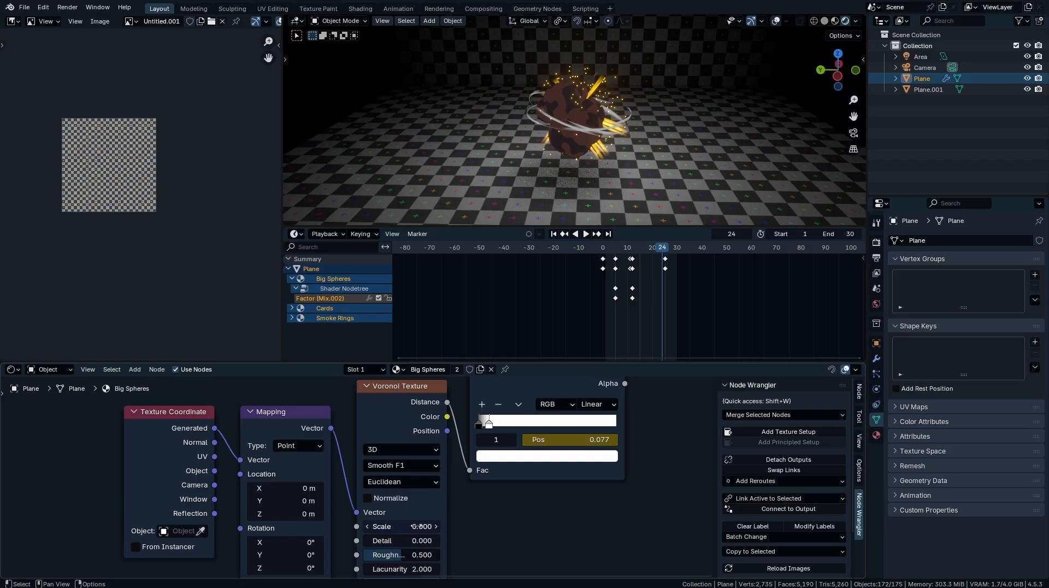
key(i)
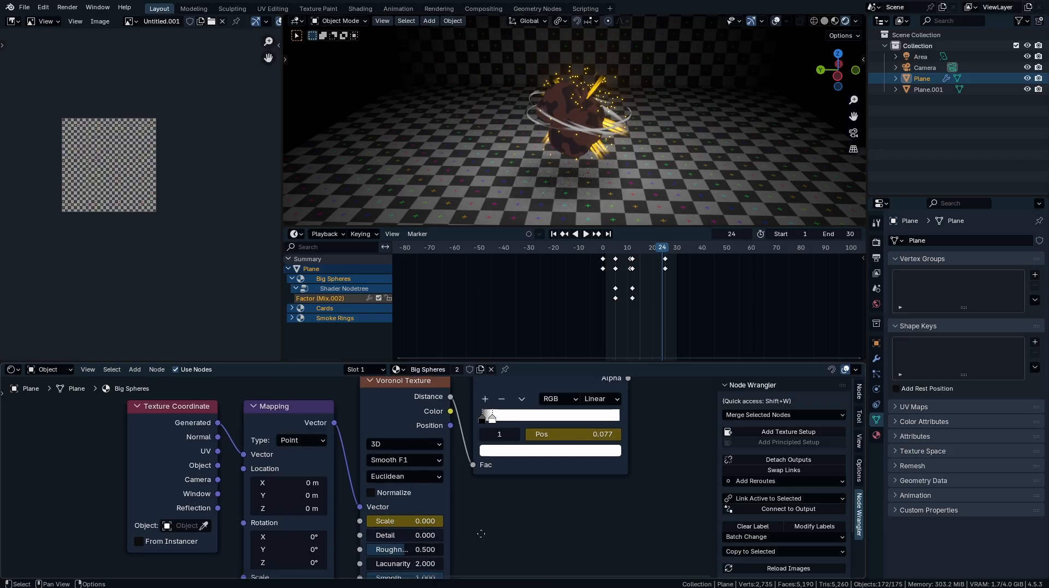
- Try the Voronoi Color Ramp's white stop at 0.091 and at 1.000
middle_drag(477, 541, 492, 522)
mouse_move(504, 407)
mouse_down()
mouse_move(480, 409)
mouse_move(505, 409)
mouse_up()
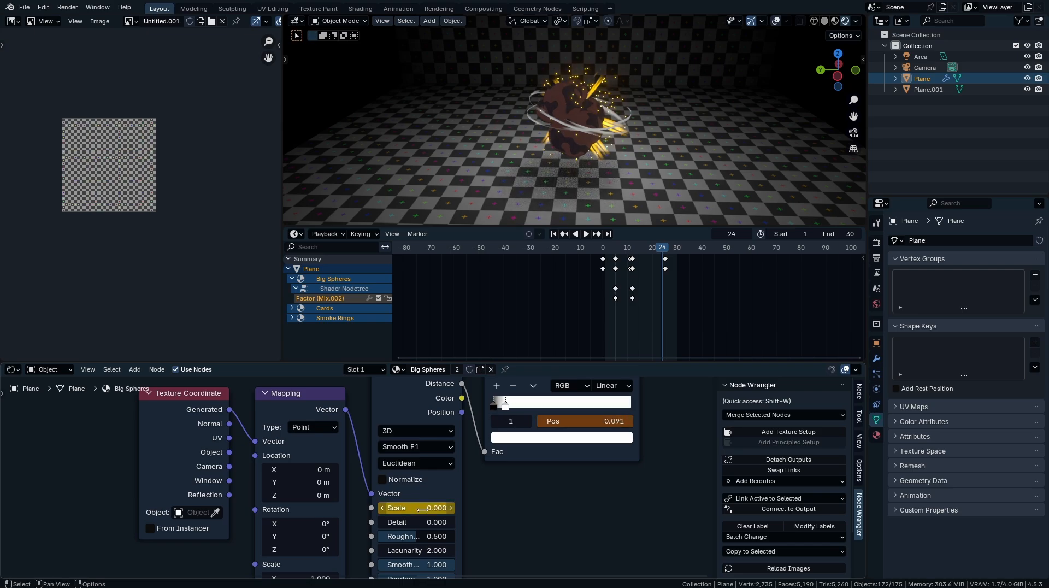
middle_drag(580, 448, 189, 534)
middle_drag(189, 534, 528, 406)
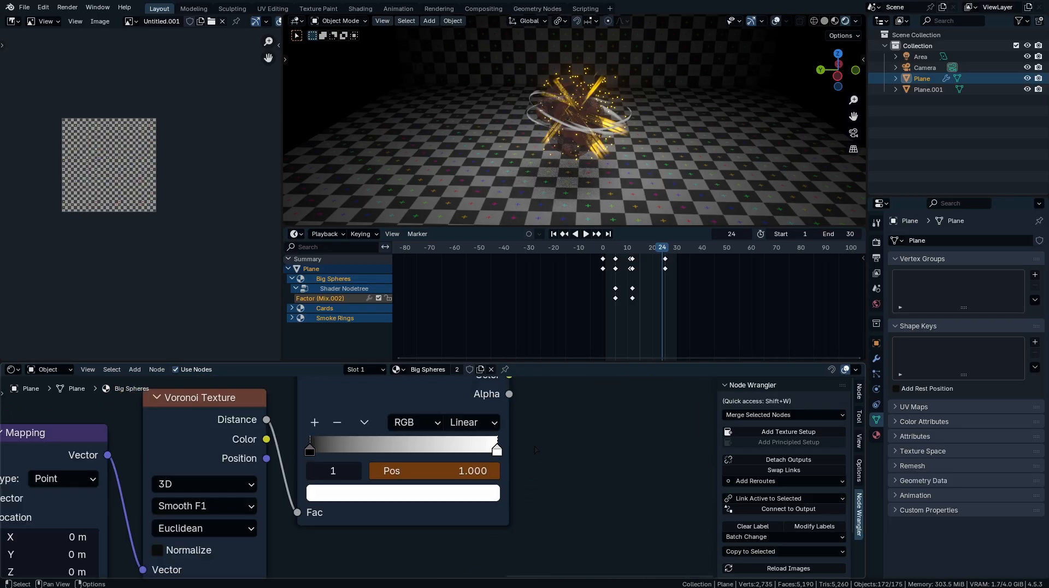
drag(519, 459, 390, 471)
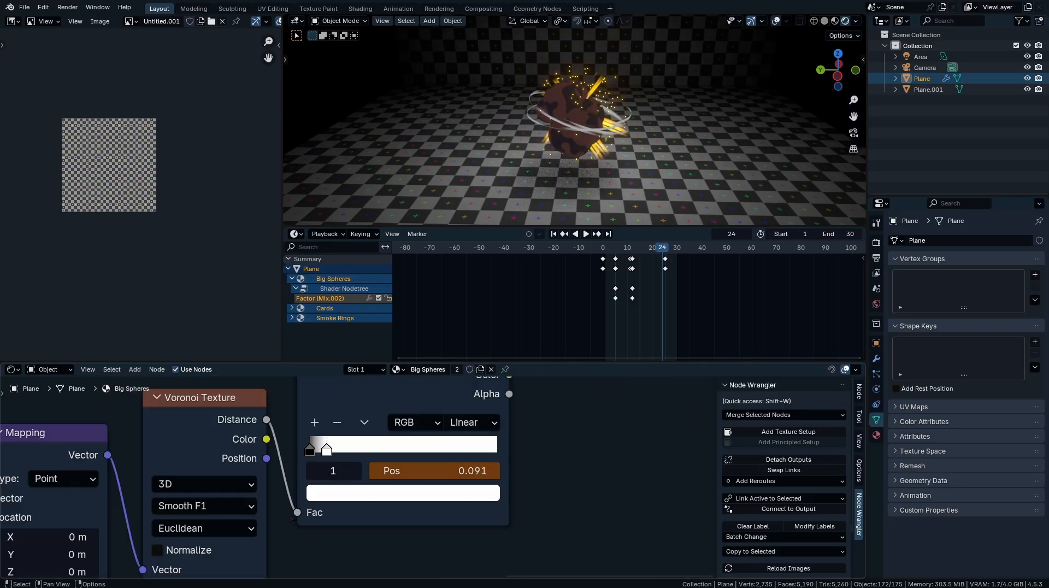
middle_drag(390, 471, 468, 462)
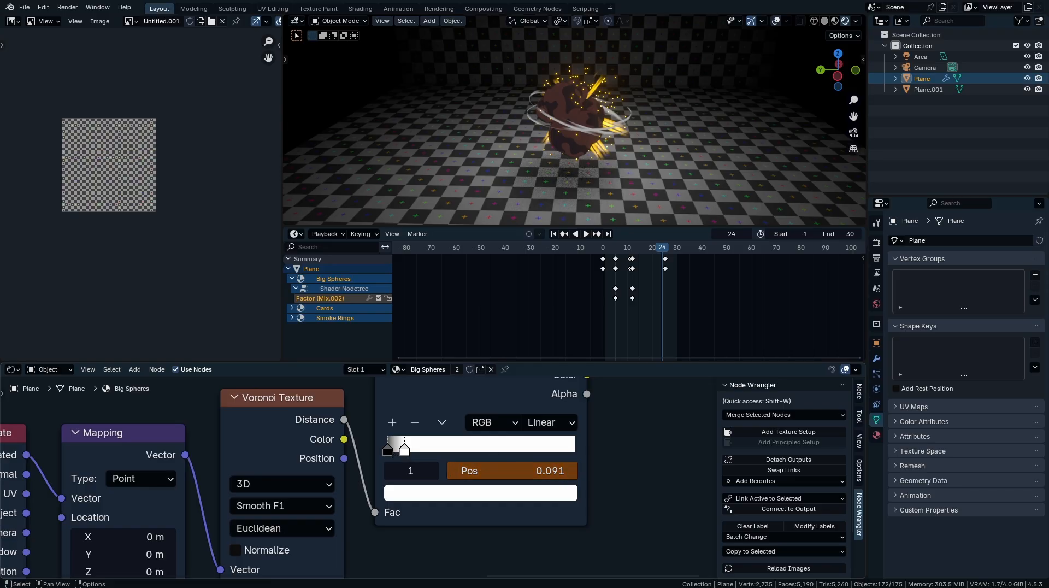
- Keyframe the Voronoi Color Ramp's black stop at position 0.000 on frame 24
click(387, 449)
key(i)
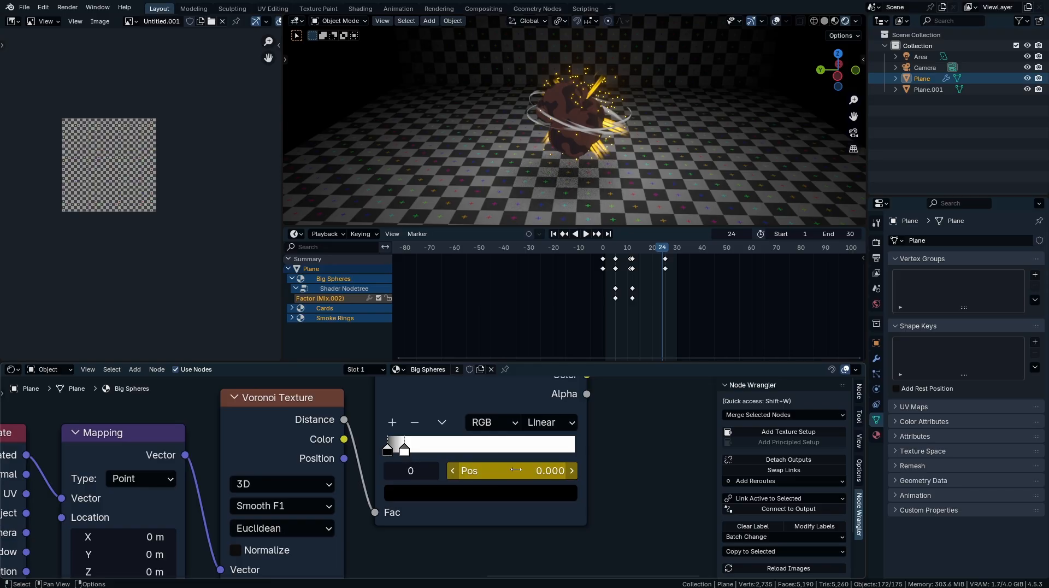
middle_drag(321, 559, 424, 441)
scroll(406, 506, up, 1)
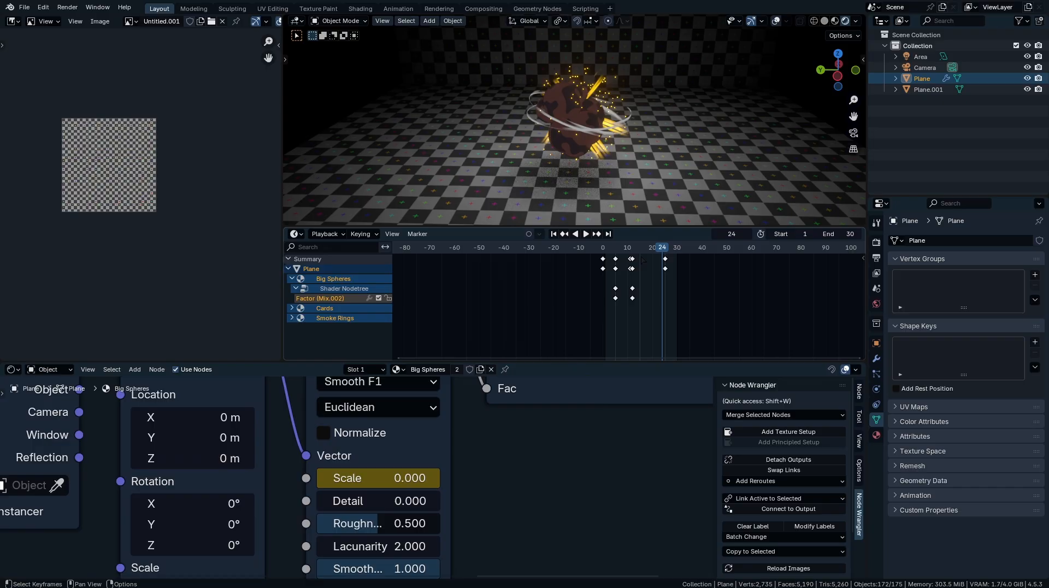
middle_drag(574, 407, 543, 521)
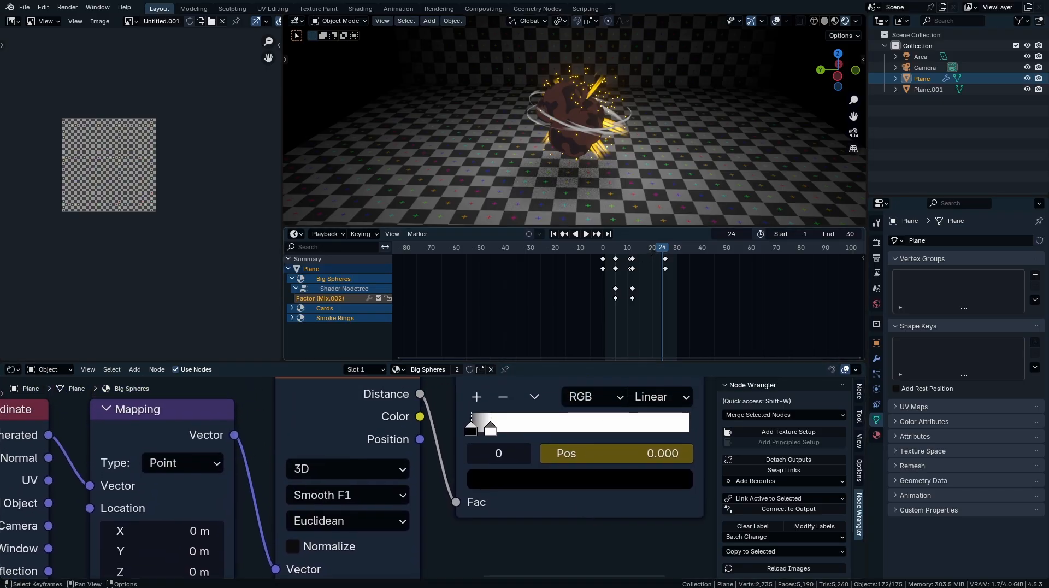
- On frame 19, keyframe the Color Ramp's black stop at 0.000, its white stop at 0.077 and the Voronoi Scale at 0.000
click(651, 249)
middle_drag(608, 482, 583, 489)
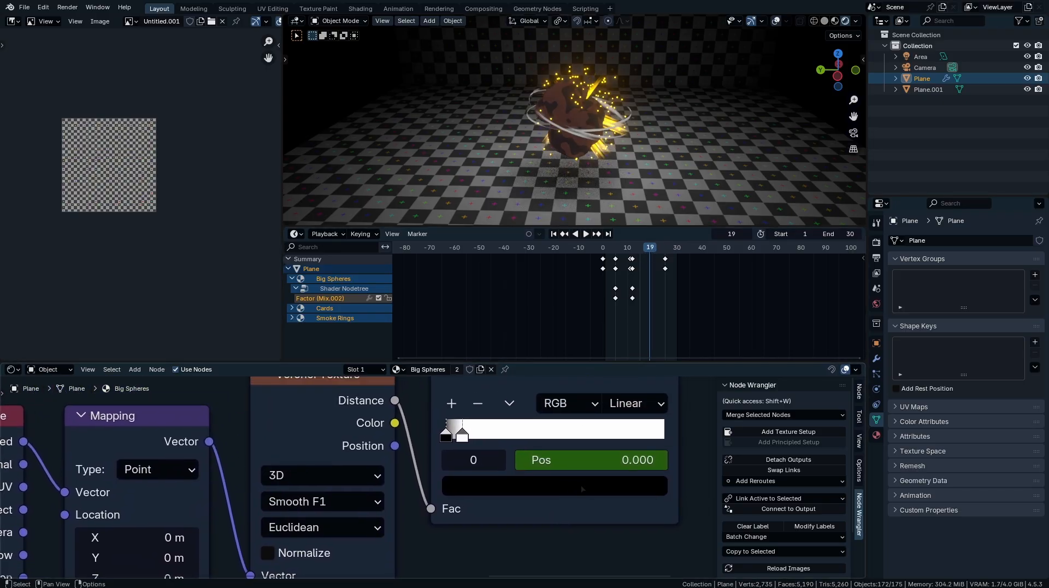
key(i)
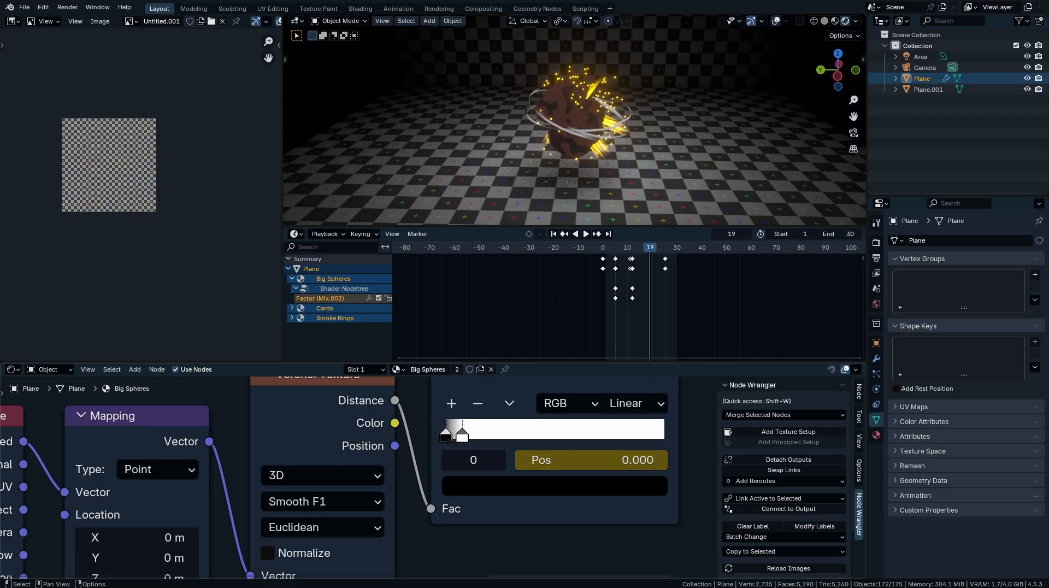
middle_drag(448, 563, 516, 392)
key(i)
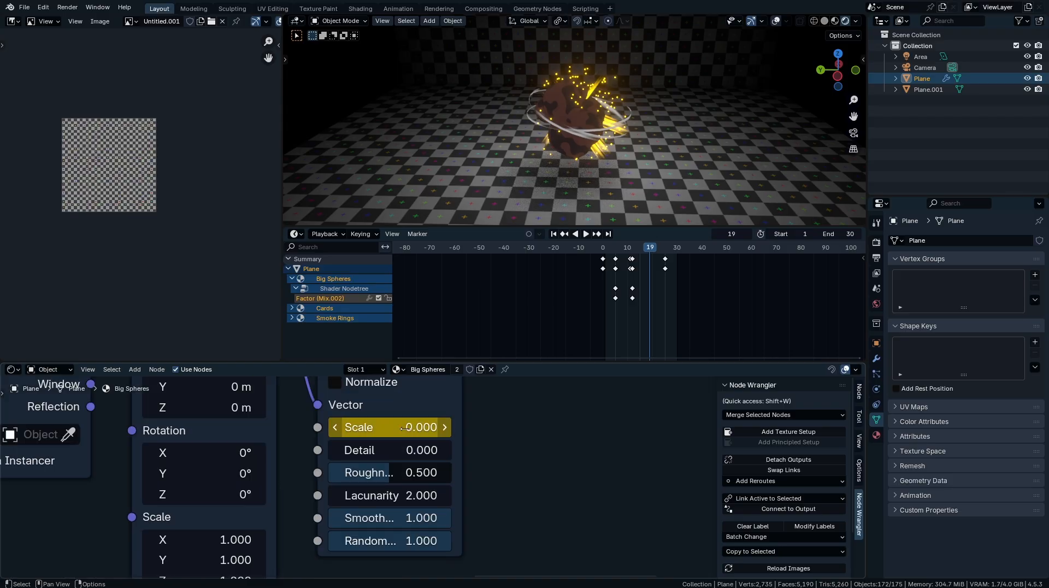
middle_drag(484, 454, 365, 580)
key(space)
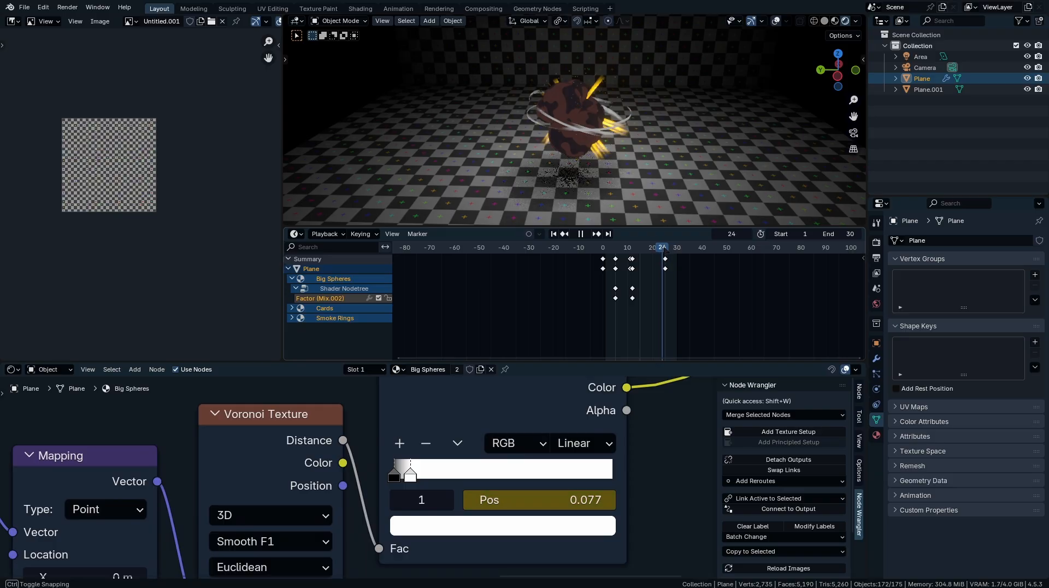
- Select the Voronoi Color Ramp and examine its stop-position keyframes in the Timeline
click(516, 400)
middle_drag(471, 494, 491, 475)
scroll(714, 281, up, 6)
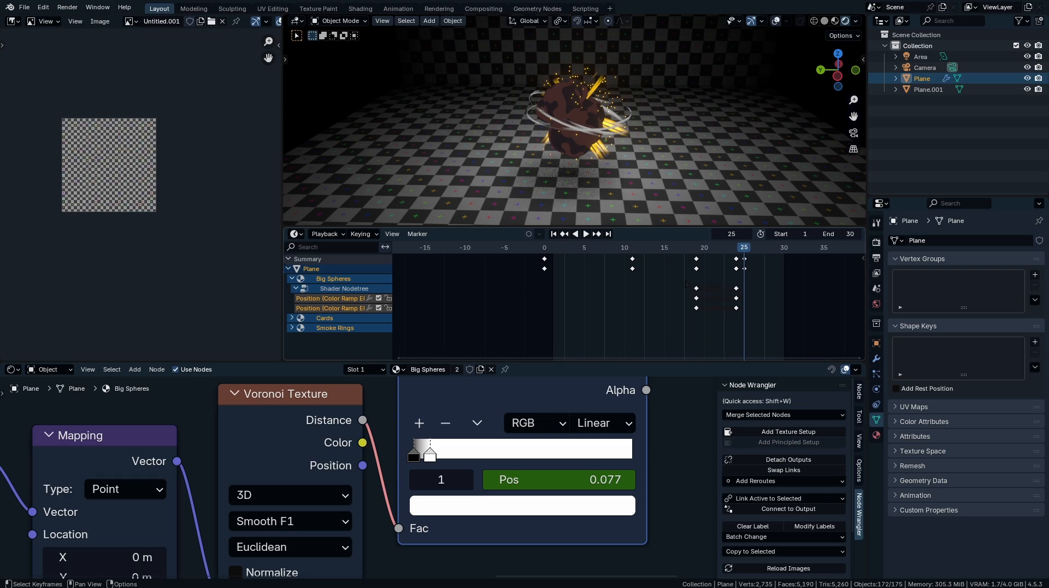
middle_drag(715, 280, 581, 278)
scroll(641, 269, up, 10)
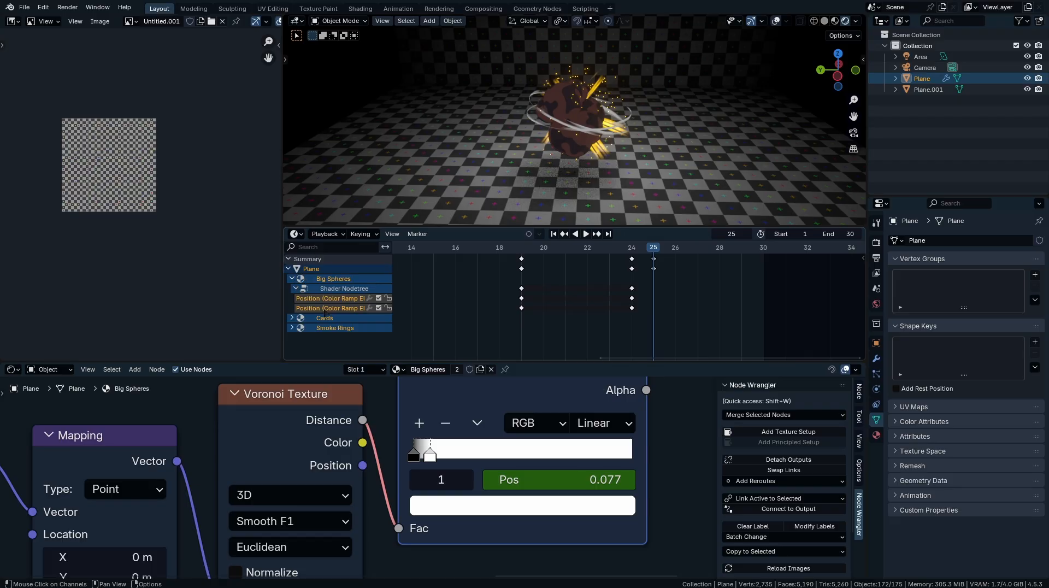
- Set the Voronoi Texture's Scale to 1.770 and keyframe it on frame 25
scroll(433, 478, down, 5)
middle_drag(434, 479, 455, 401)
drag(356, 494, 361, 494)
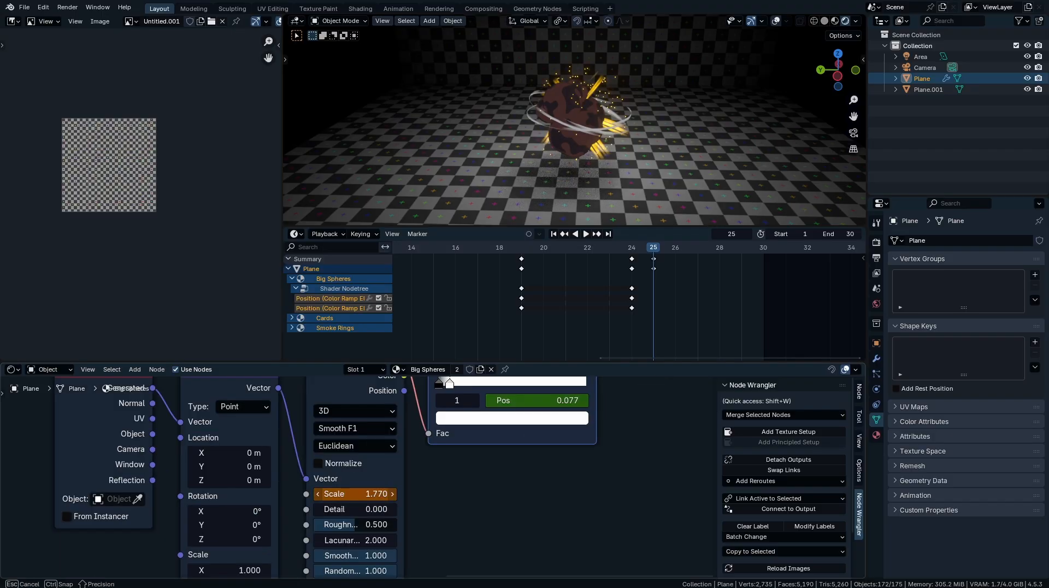
drag(366, 493, 367, 494)
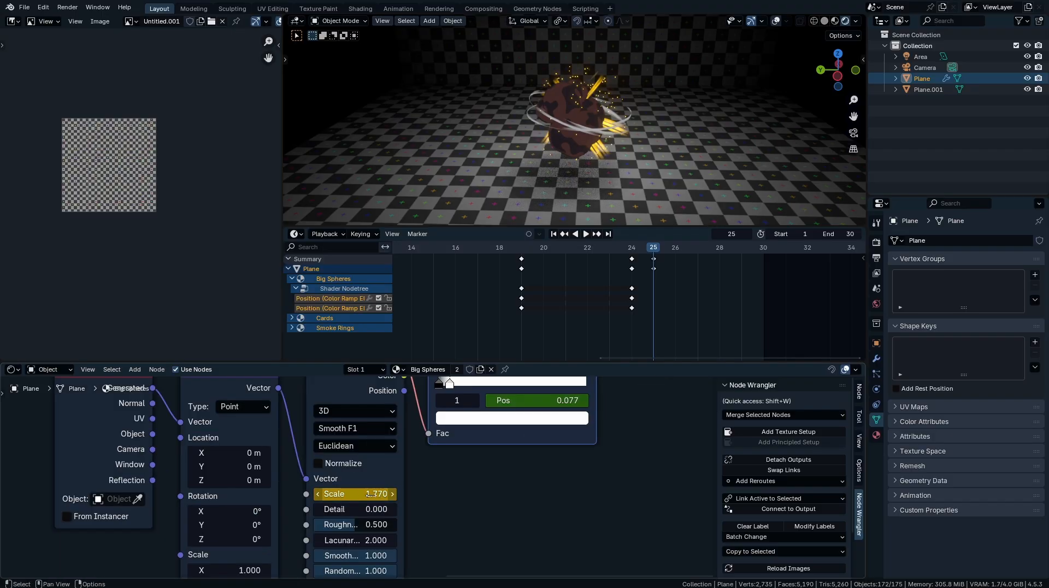
- Keyframe the Voronoi Color Ramp on frame 25 with the white stop at the far end and the black stop at 0.800
middle_drag(464, 398, 470, 454)
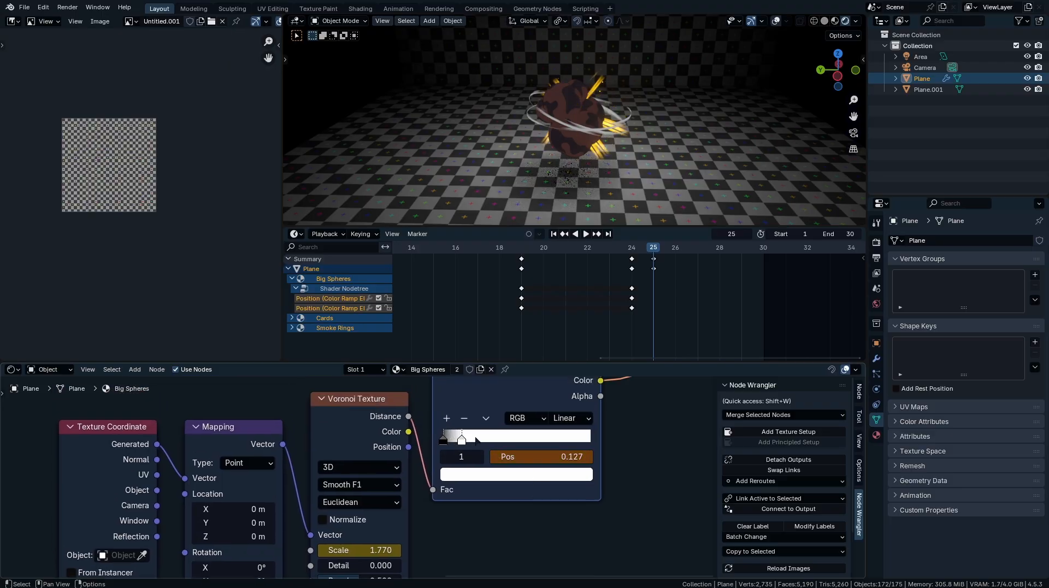
drag(477, 441, 591, 440)
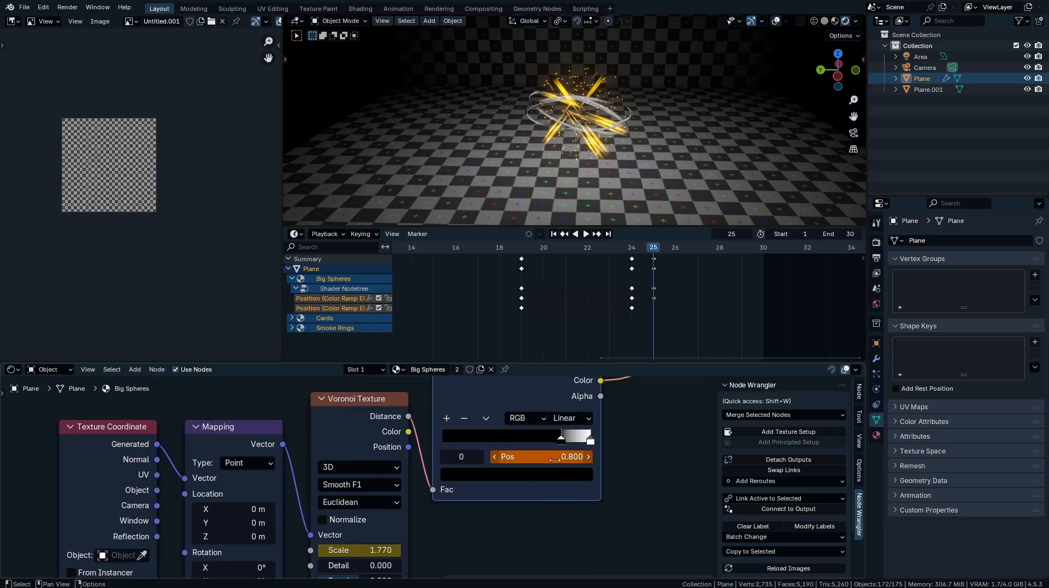
key(i)
scroll(602, 116, up, 5)
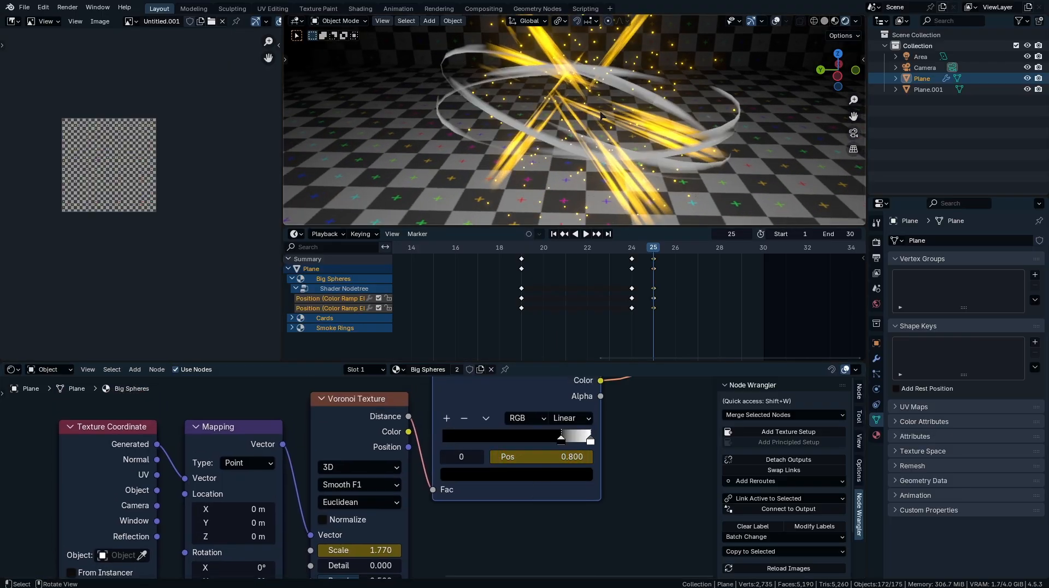
- Move the dissolve keyframes from frame 25 to frame 30
drag(654, 259, 632, 256)
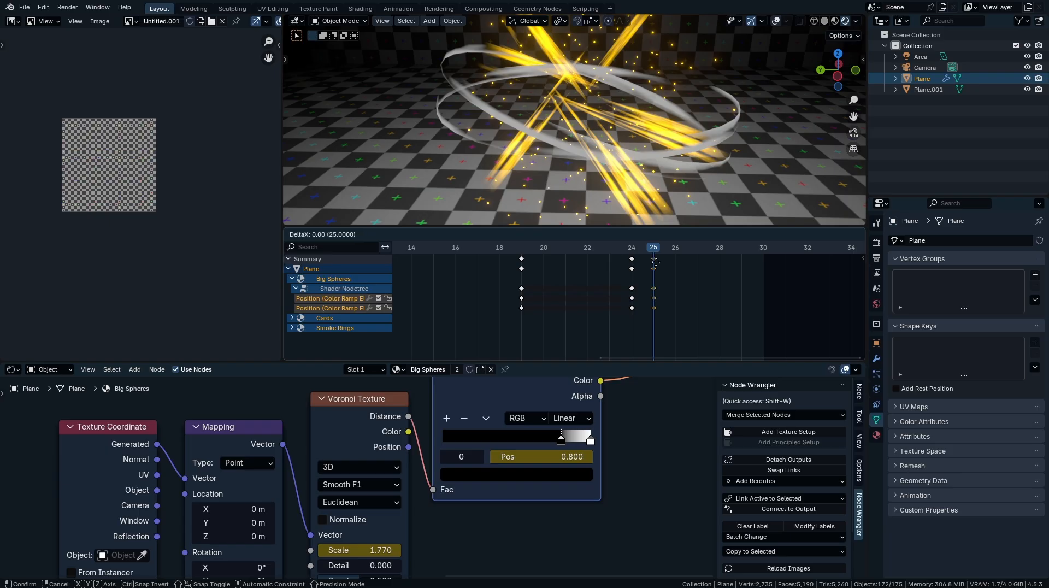
click(656, 262)
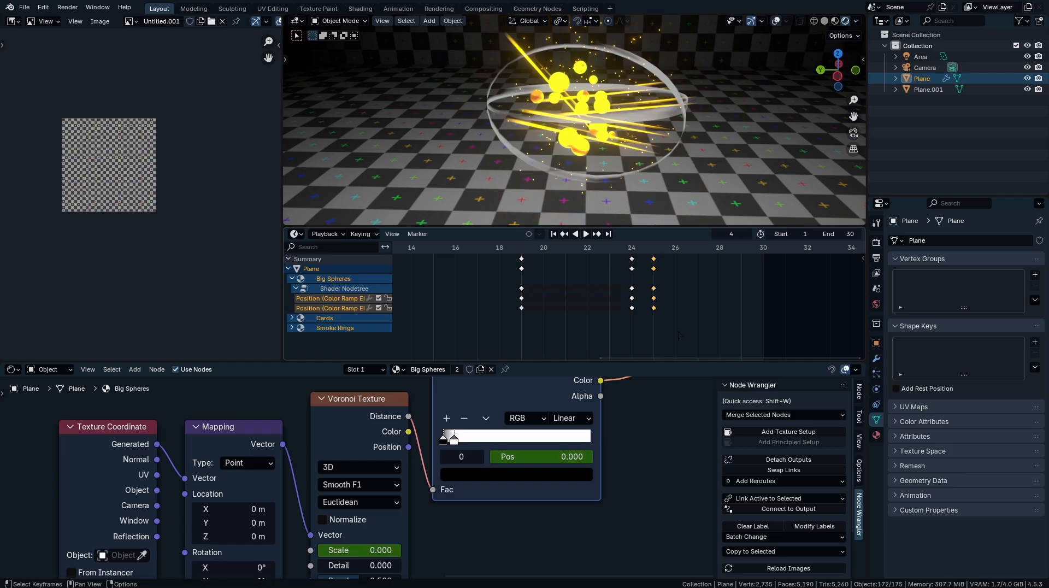
drag(679, 330, 644, 242)
key(g)
click(731, 325)
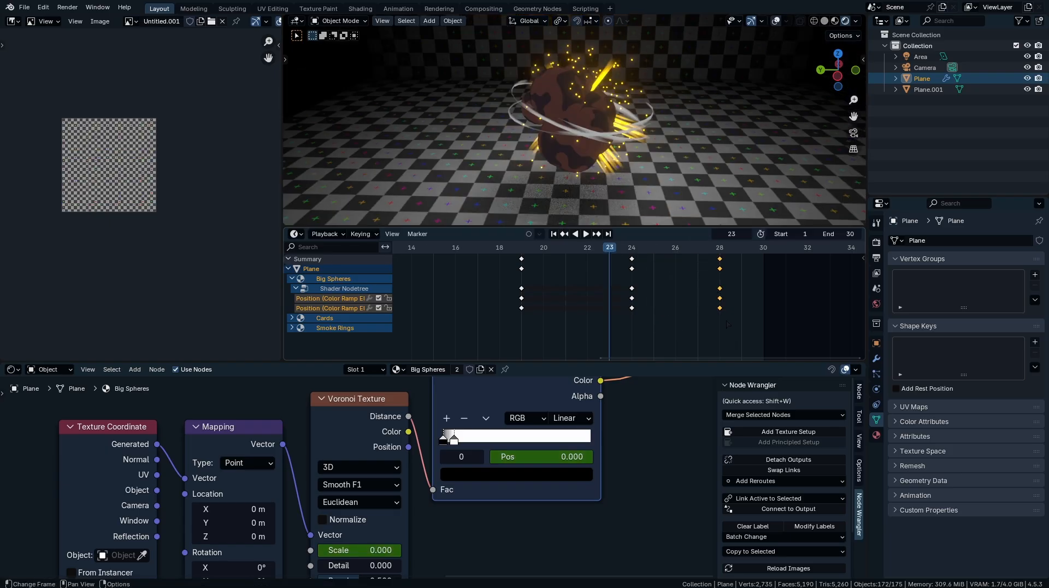
key(g)
click(764, 313)
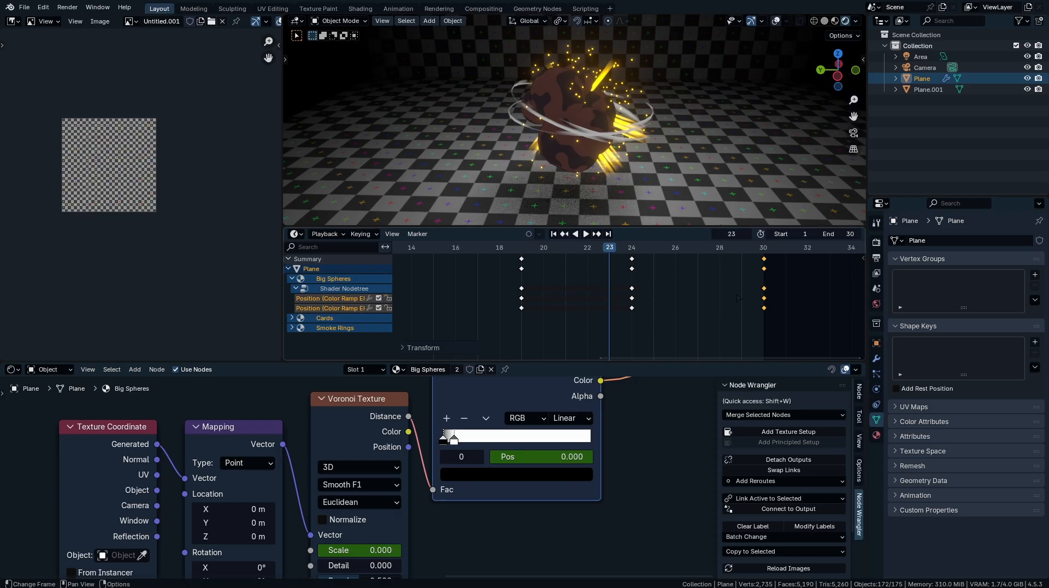
- Play back the explosion animation, briefly showing the viewport overlays, to check the dissolve timing
key(space)
click(776, 21)
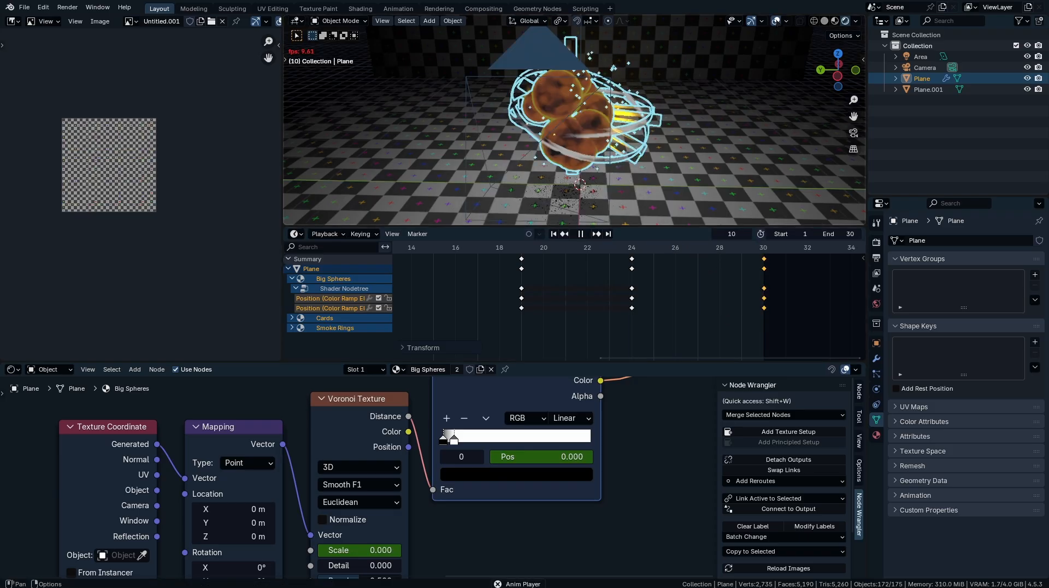
click(777, 21)
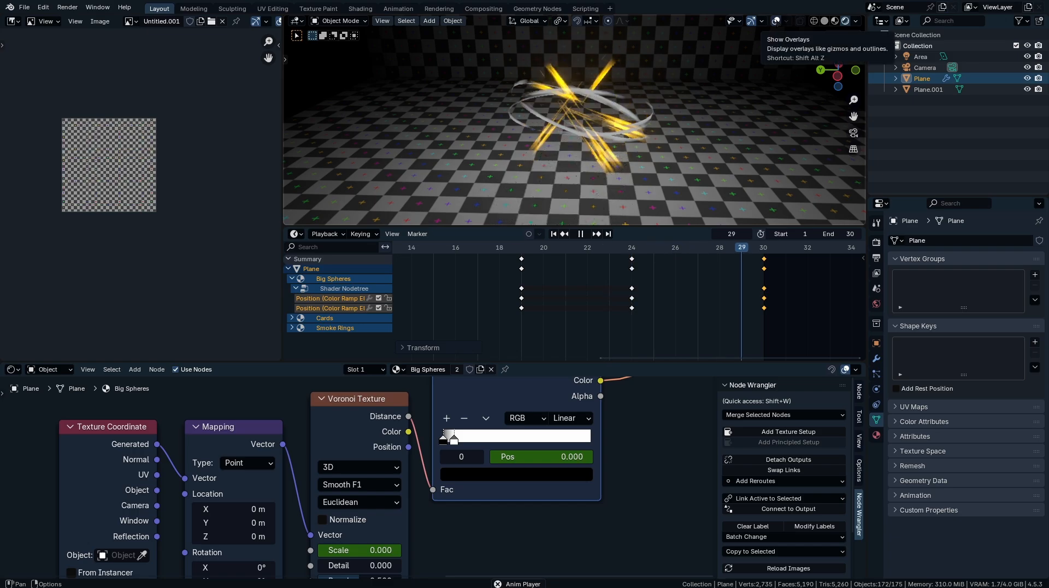
key(space)
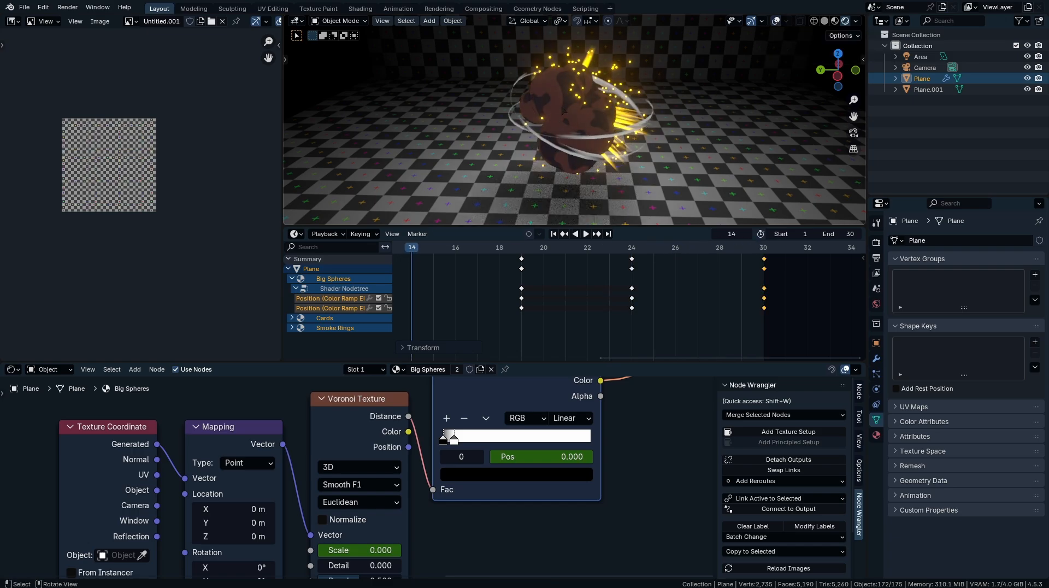
- Collapse the Big Spheres and Plane animation channels so the Timeline shows only the summary keyframes
middle_drag(520, 285, 608, 285)
click(292, 279)
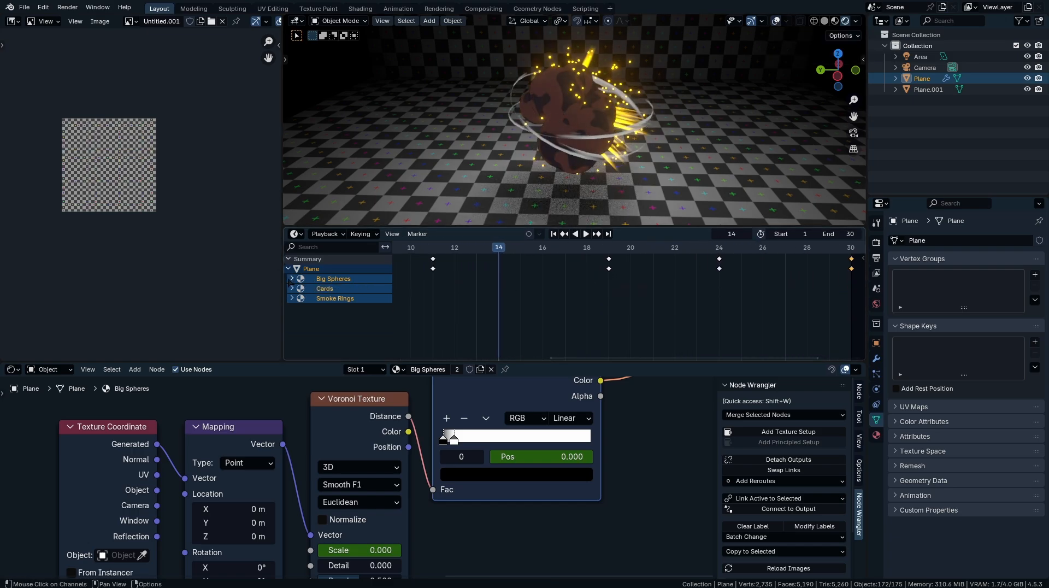
click(288, 269)
scroll(470, 437, down, 1)
scroll(620, 276, down, 10)
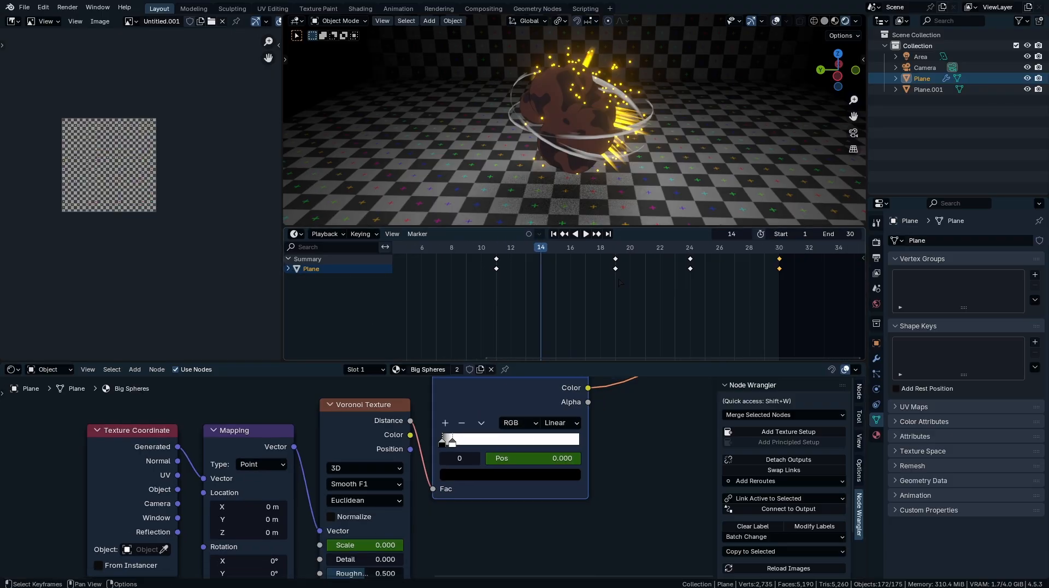
middle_drag(621, 278, 680, 279)
- Switch from the material nodes to the Explosion geometry nodes and select the Big Spheres' Vector Math Scale node
click(14, 370)
click(71, 440)
scroll(337, 481, down, 9)
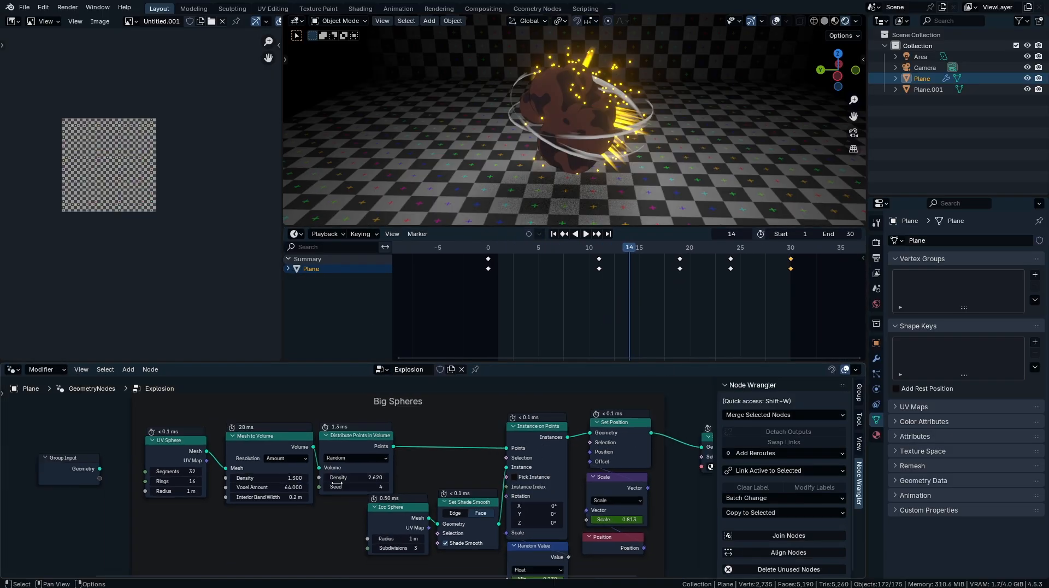
middle_drag(593, 474, 515, 451)
scroll(517, 451, up, 4)
click(523, 449)
scroll(627, 312, up, 2)
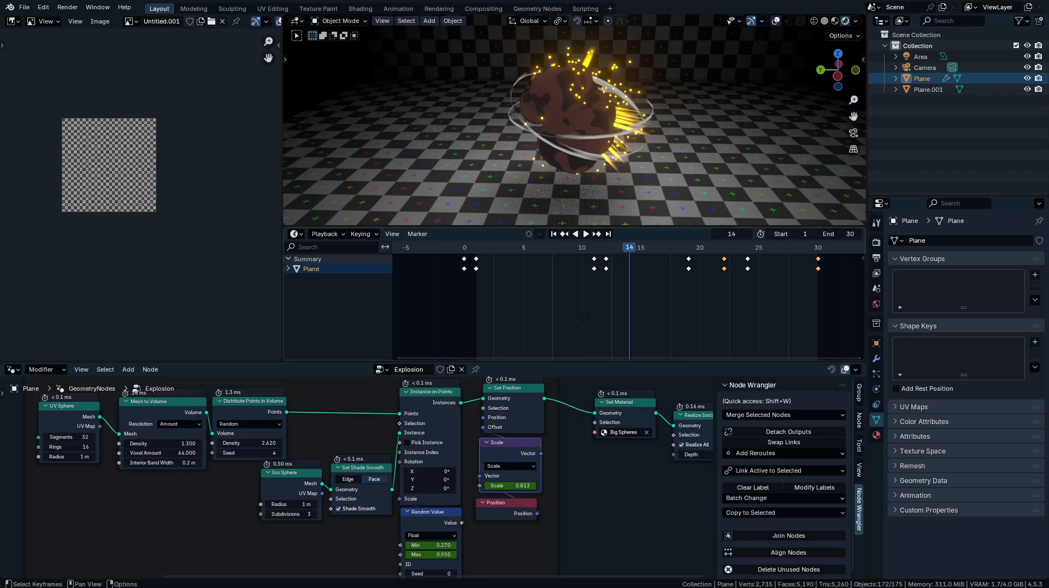
- Try the Scale node's frame 12 keyframe on frames 8 and 5, playing back the animation
click(289, 269)
click(292, 289)
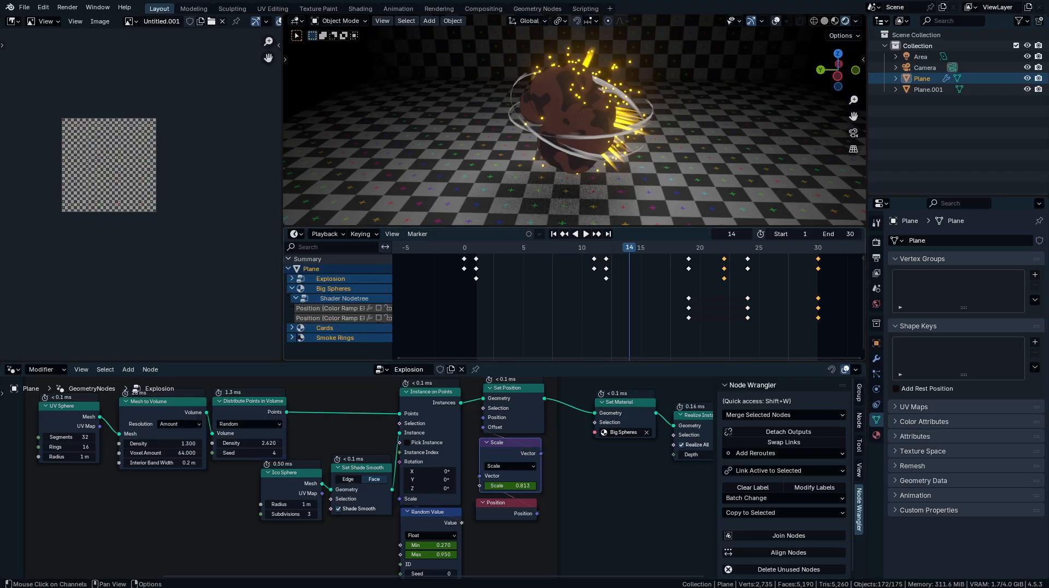
click(292, 289)
drag(615, 307, 464, 248)
key(g)
click(562, 297)
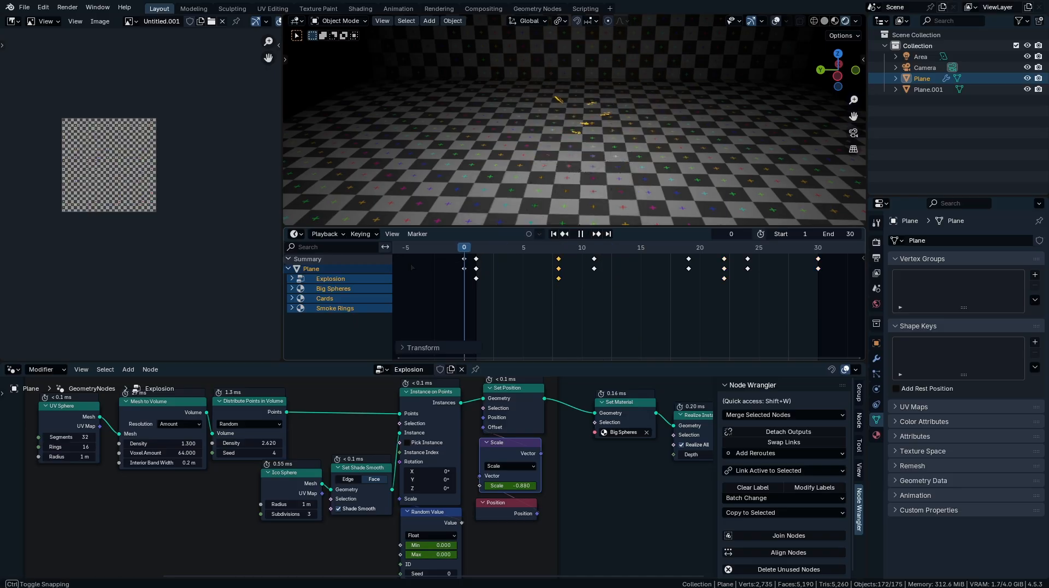
key(space)
key(g)
click(590, 280)
key(space)
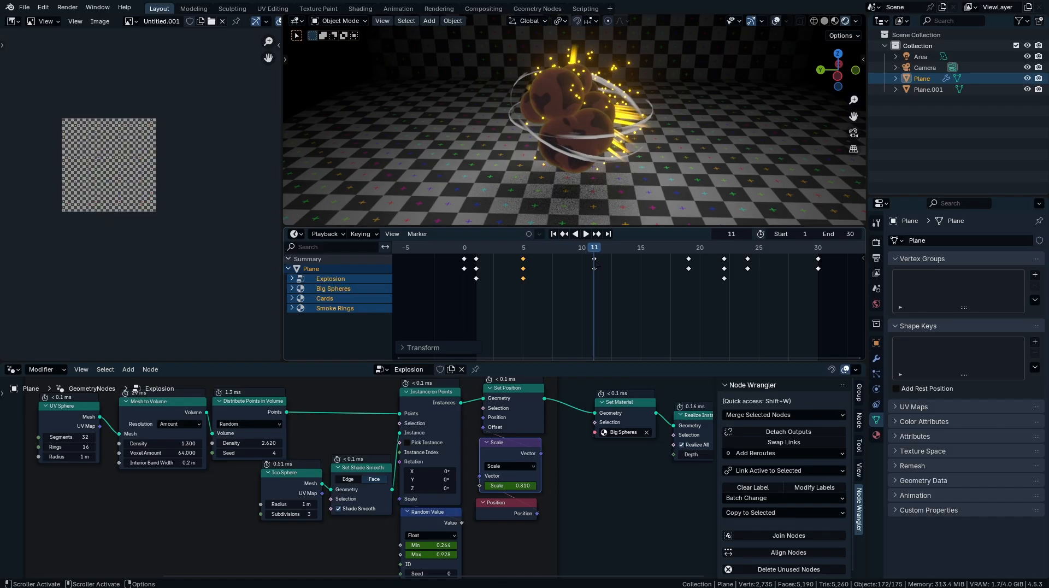
- Play back the earlier timing and return the Scale node's moved keyframe to frame 12
key(shift+ctrl+space)
drag(589, 280, 626, 285)
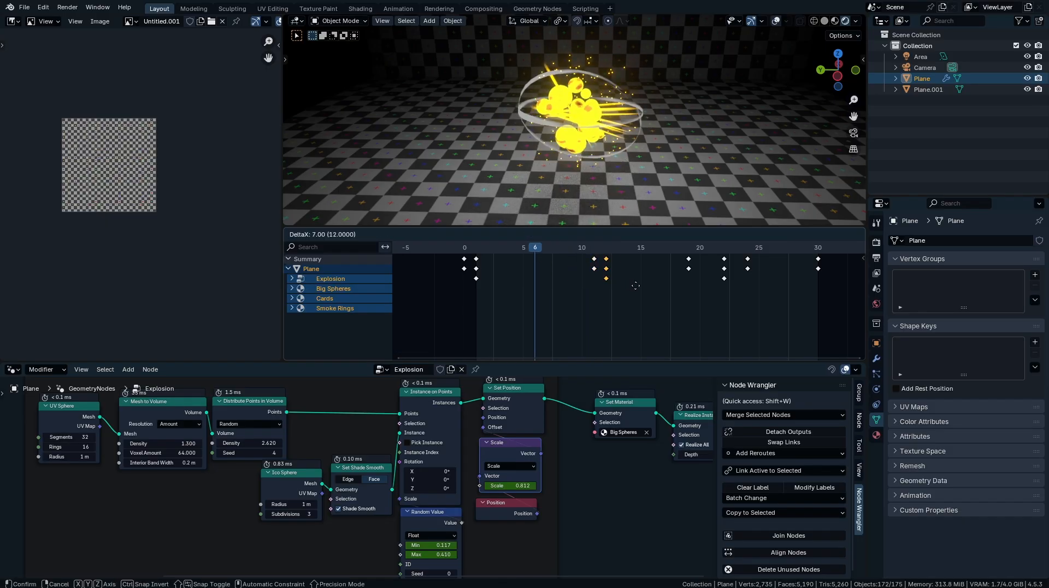
click(640, 291)
drag(608, 248, 618, 250)
key(g)
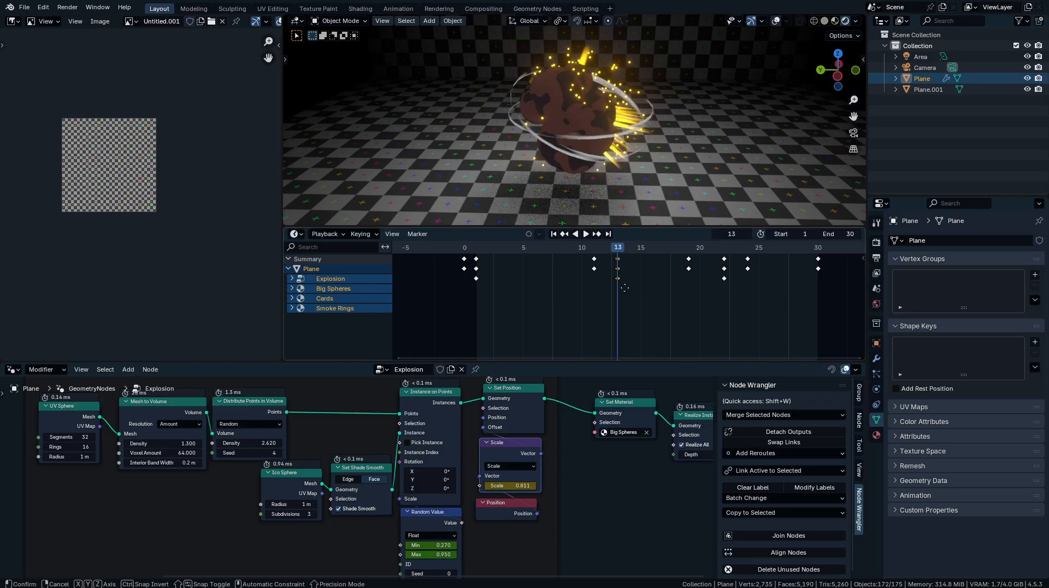
click(619, 252)
- Move the Random Value node's second Min and Max keyframes to frame 8 and play back the timing
middle_drag(446, 511, 459, 463)
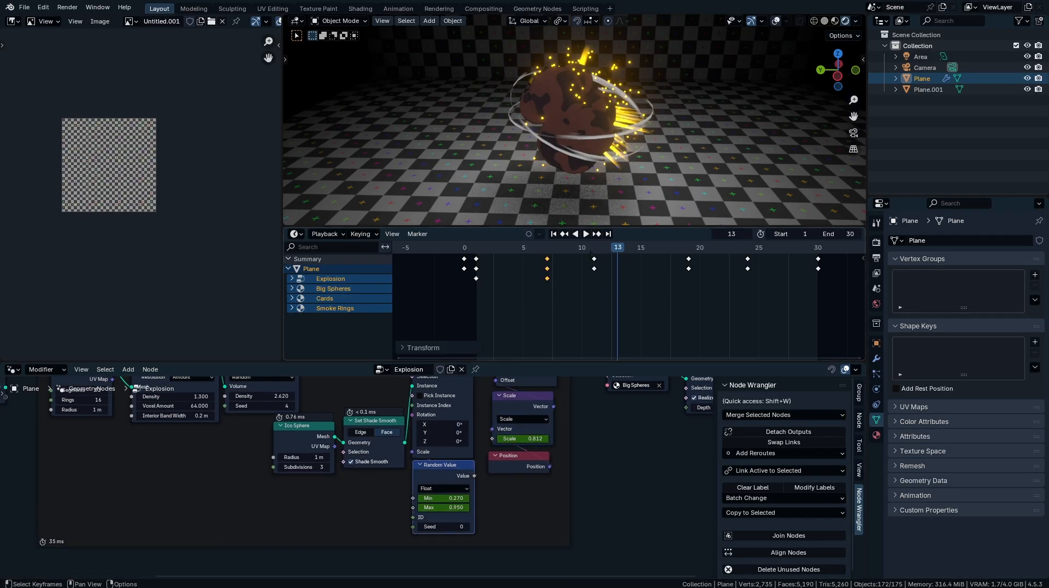
drag(590, 248, 449, 268)
key(space)
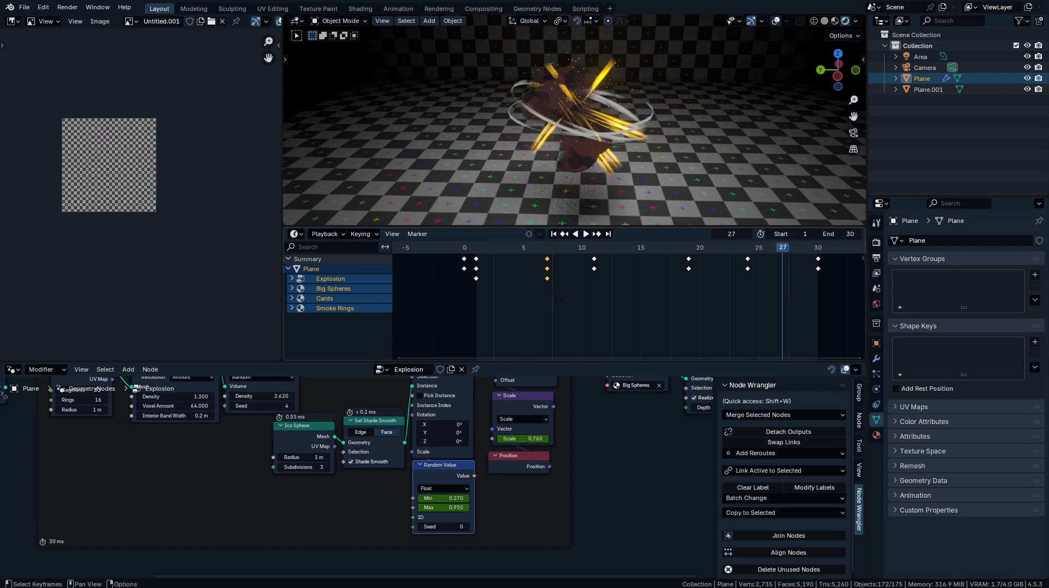
key(g)
click(571, 297)
key(space)
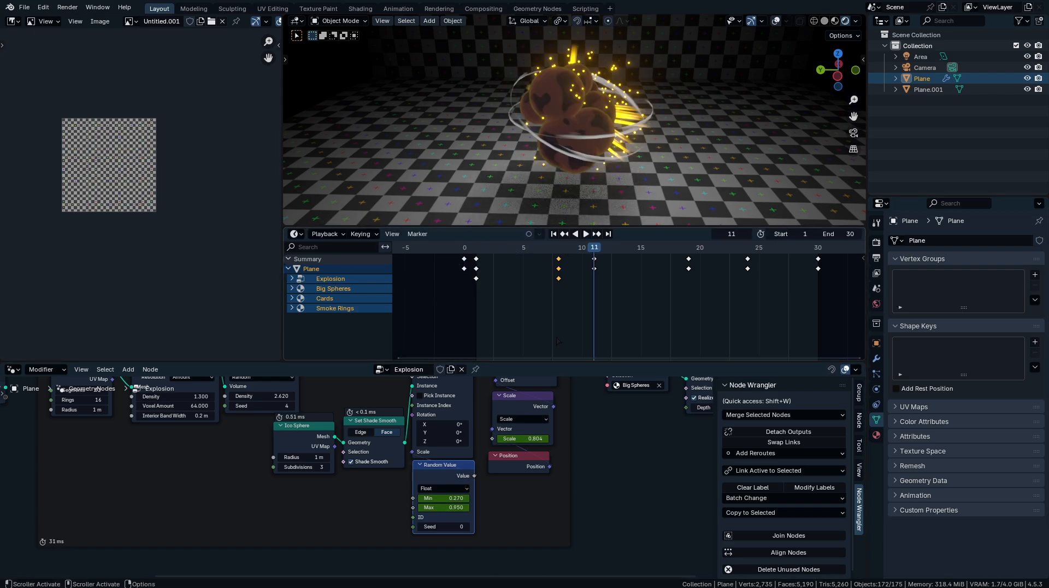
- Select the Random Value node's keyframes and switch the Timeline area to the Graph Editor
click(484, 504)
click(471, 504)
drag(568, 305, 473, 251)
click(295, 234)
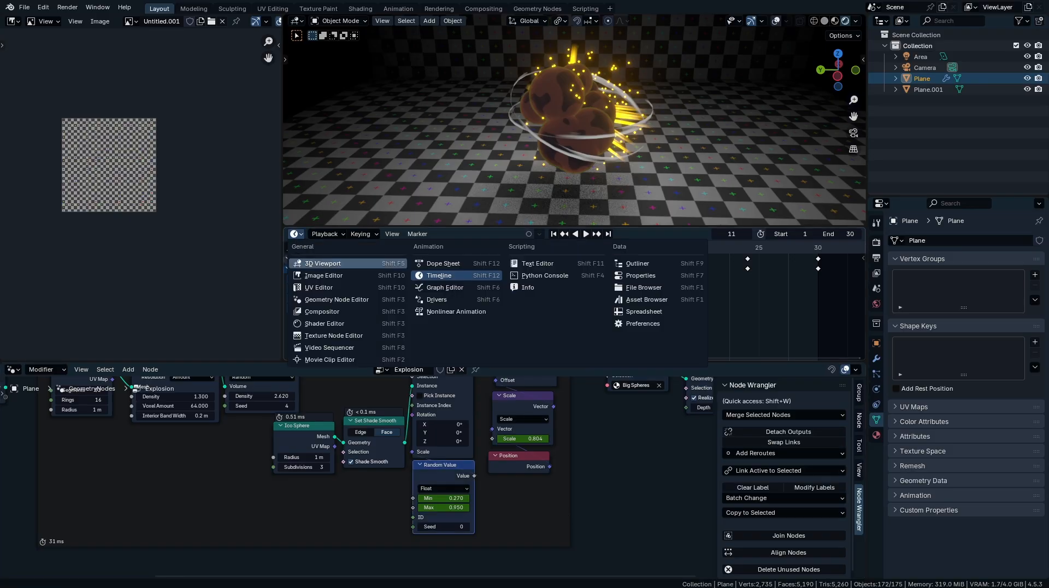
click(456, 288)
- Stretch the left handle of the Min curve's frame 8 keyframe along X to about frame -18 and play back the easing
key(Home)
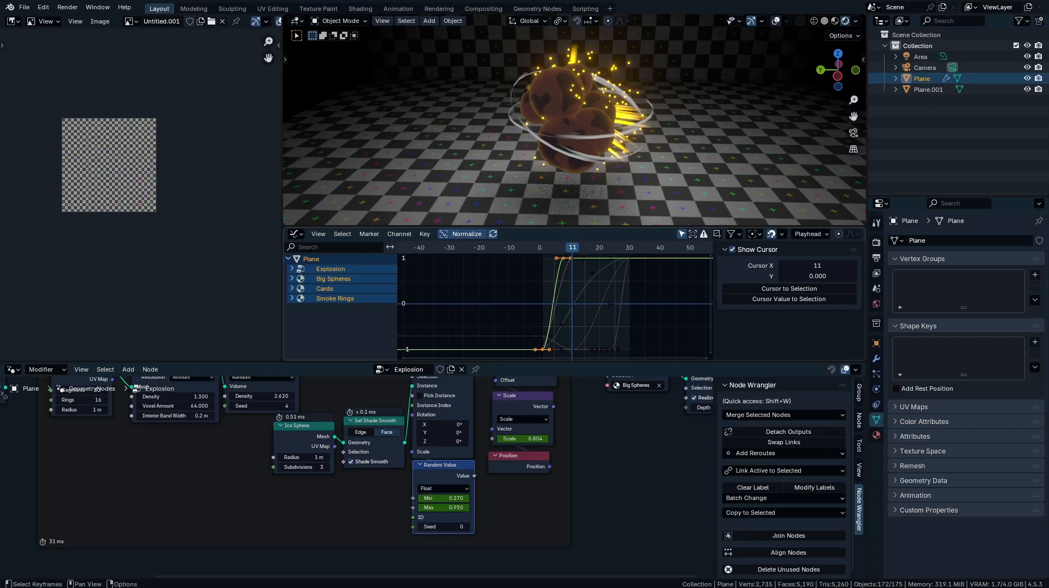
middle_drag(563, 268, 576, 303)
scroll(569, 295, up, 1)
click(573, 296)
click(572, 296)
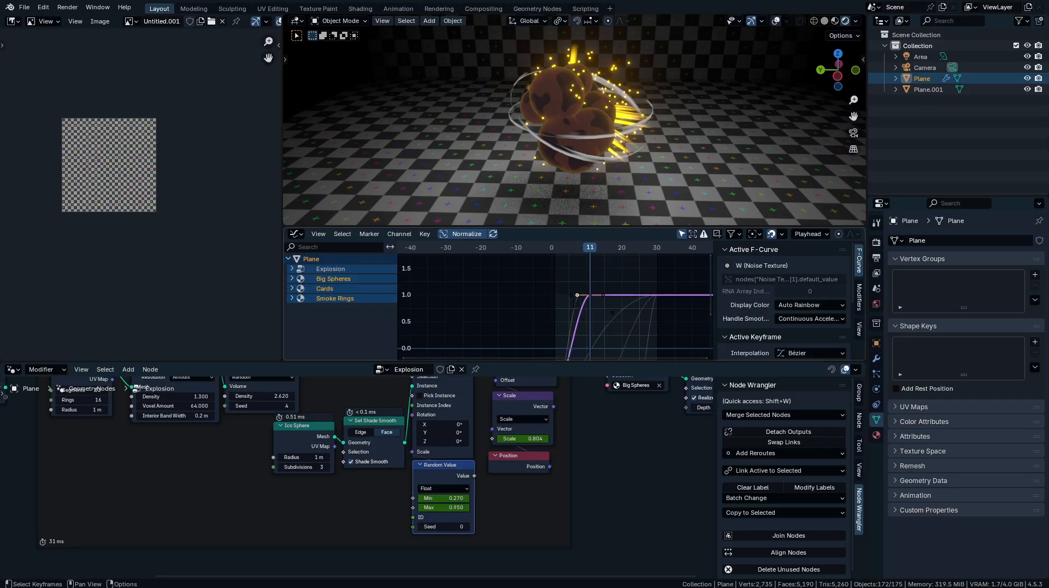
key(g)
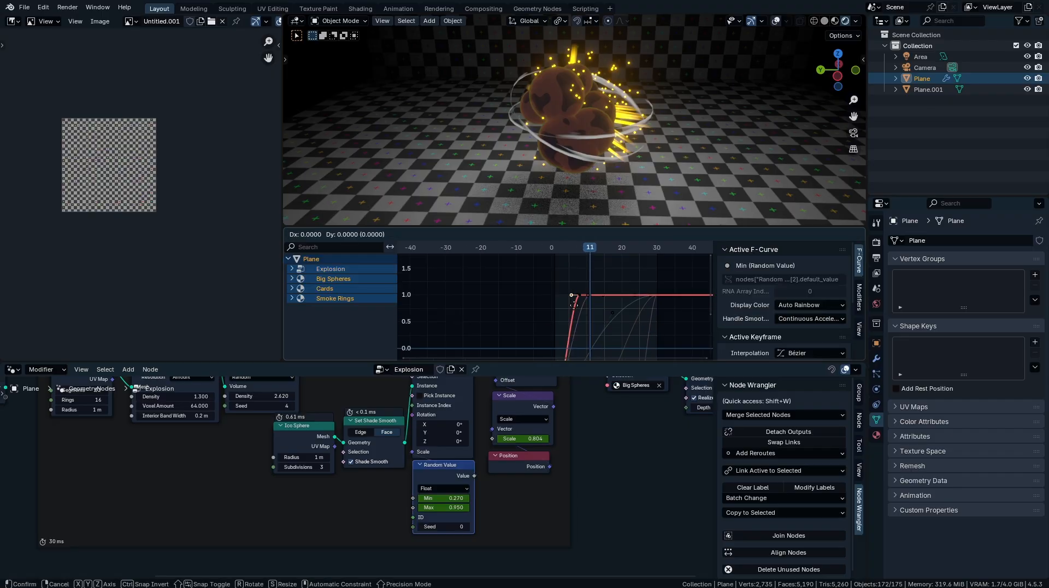
key(x)
click(492, 307)
drag(587, 249, 542, 256)
key(space)
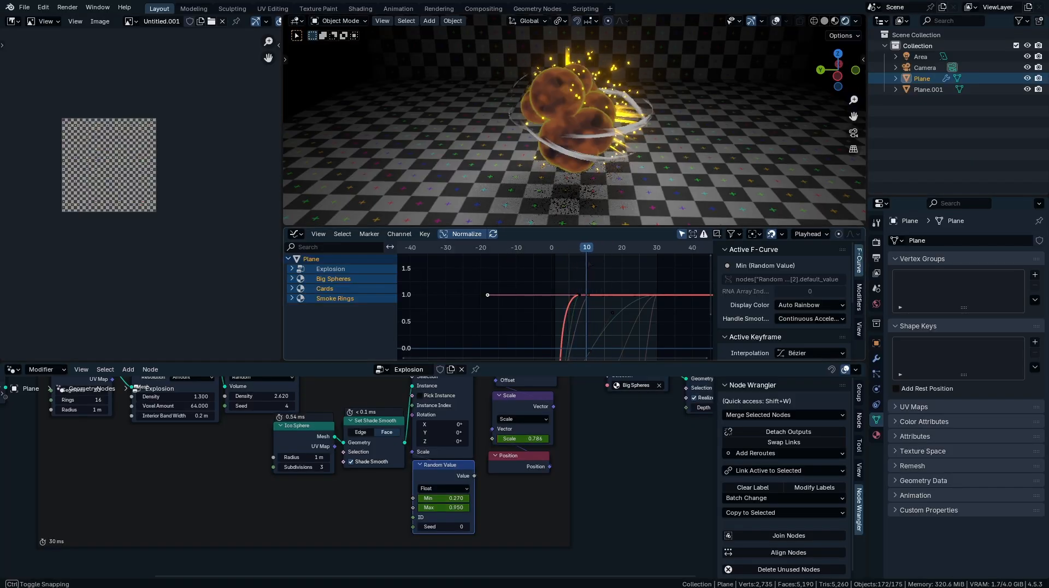
key(Escape)
- Stretch the left handle of the Vector Math Scale curve's frame 12 keyframe along X to about frame -44
click(599, 321)
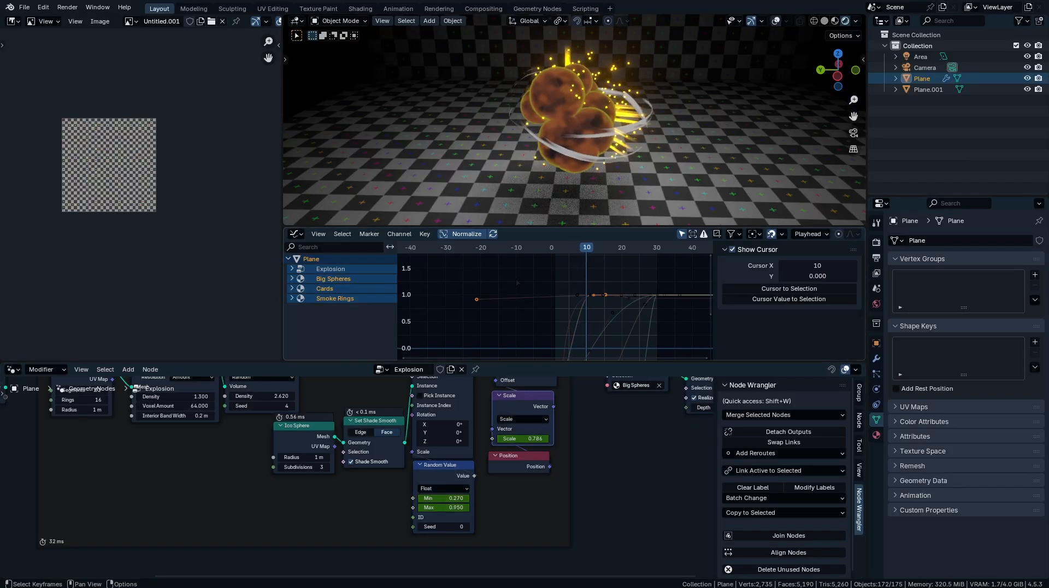
scroll(517, 283, up, 4)
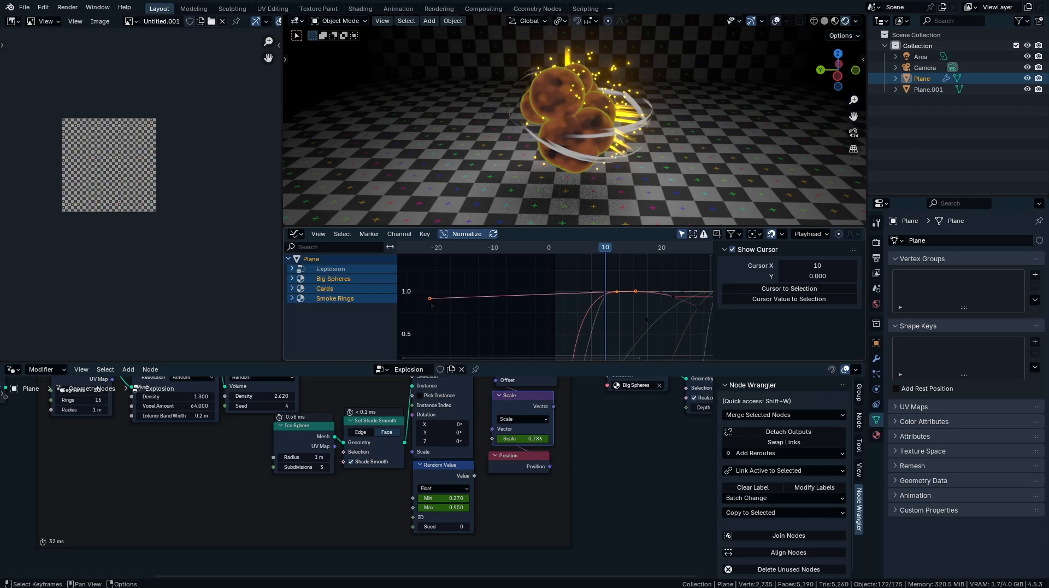
click(615, 323)
key(g)
key(x)
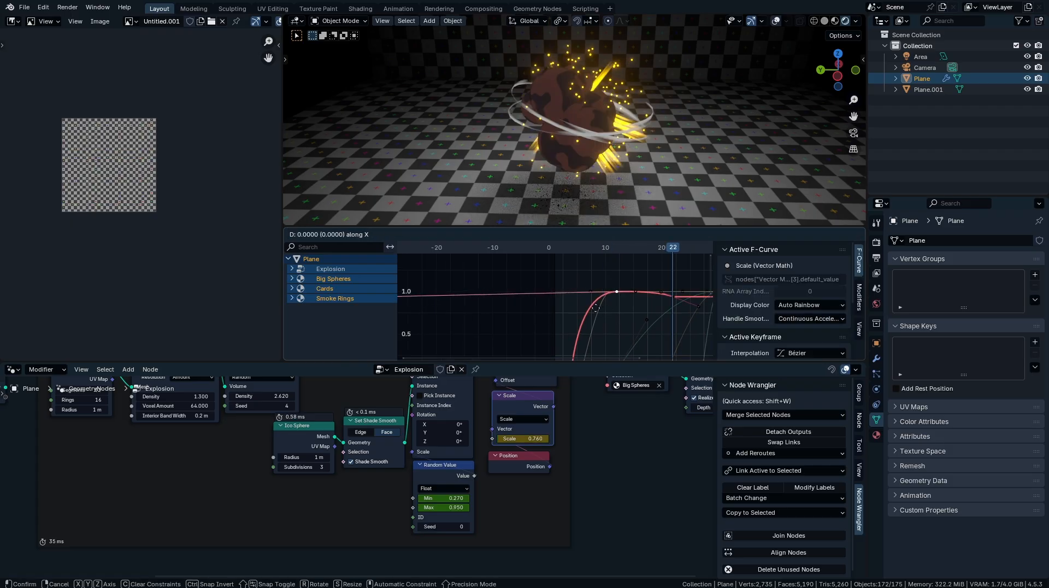
click(599, 317)
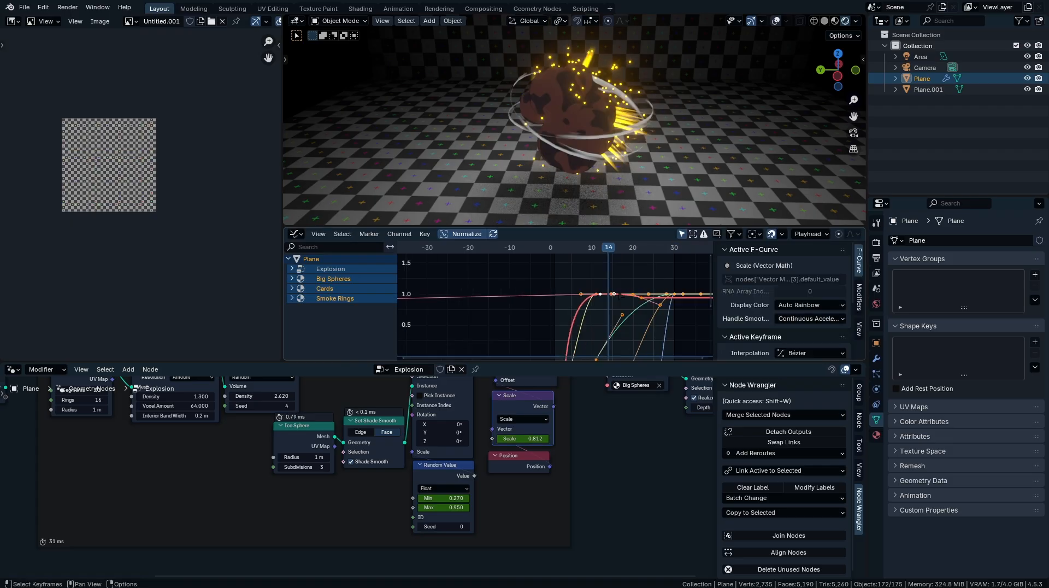
scroll(597, 315, down, 1)
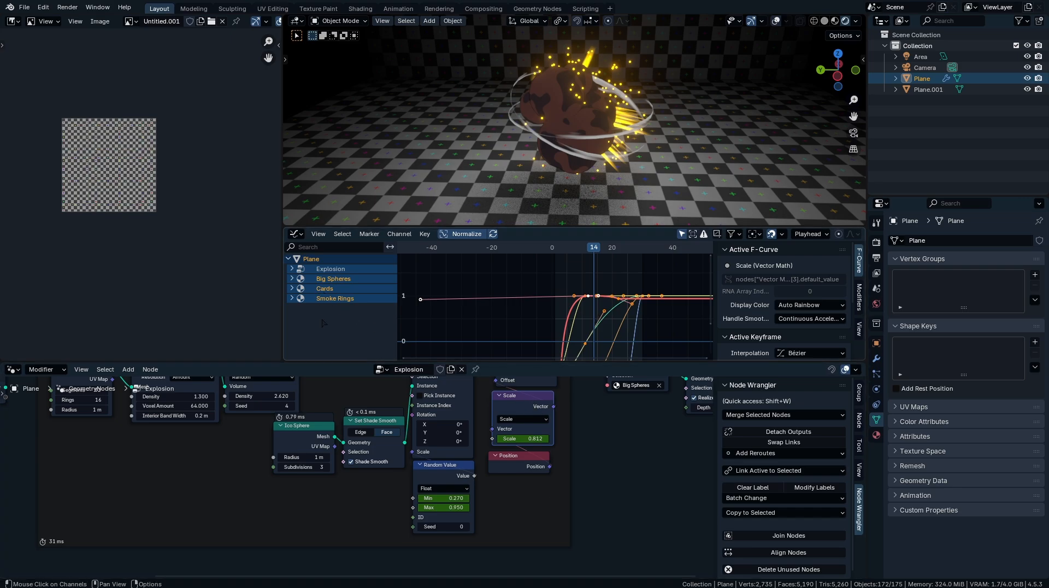
- Return to the Timeline, set the Explosion keyframes on frames 1, 12 and 22 to Back interpolation, and play the animation
click(295, 234)
click(457, 276)
drag(628, 319, 600, 250)
shift+drag(738, 307, 715, 249)
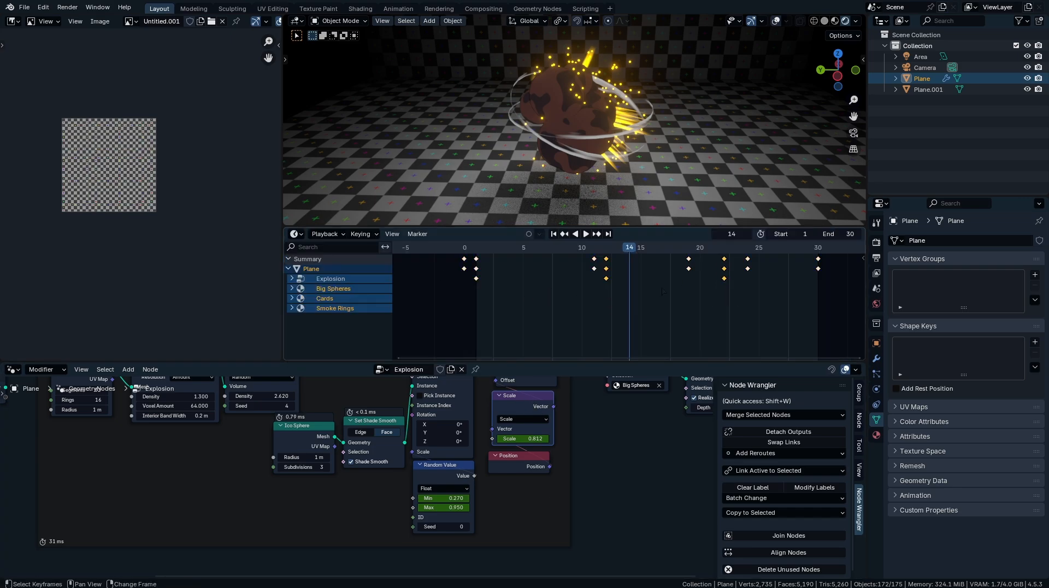
shift+drag(498, 308, 469, 245)
key(t)
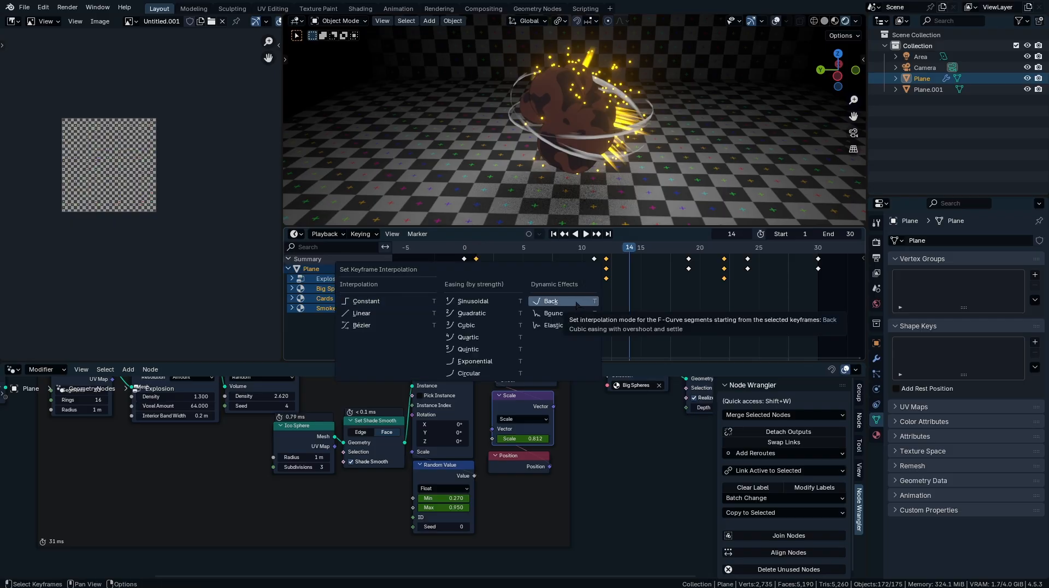
click(576, 303)
key(space)
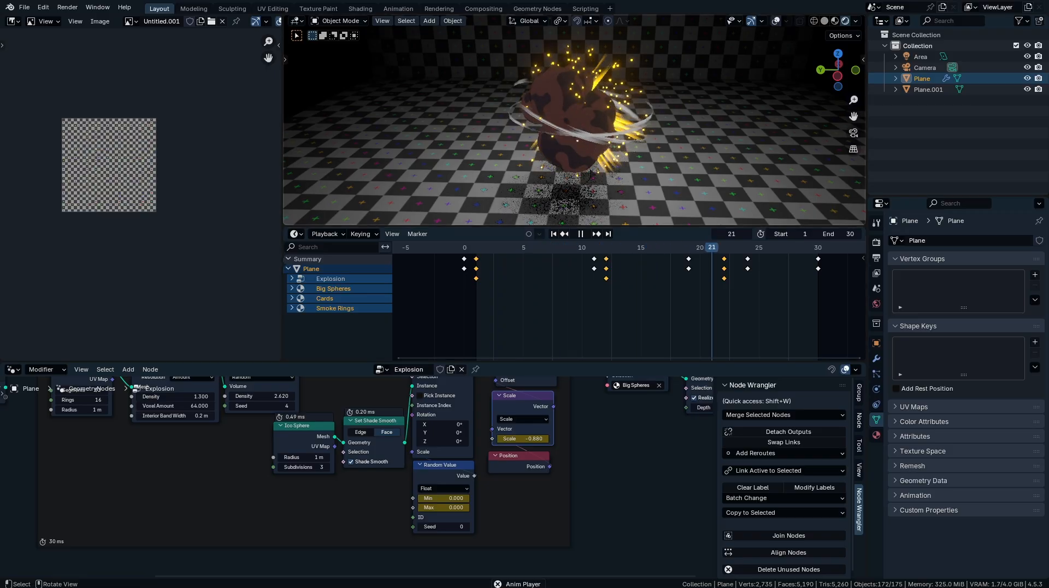
- Play back the explosion animation several times to check the timing and easing of the big spheres
click(581, 235)
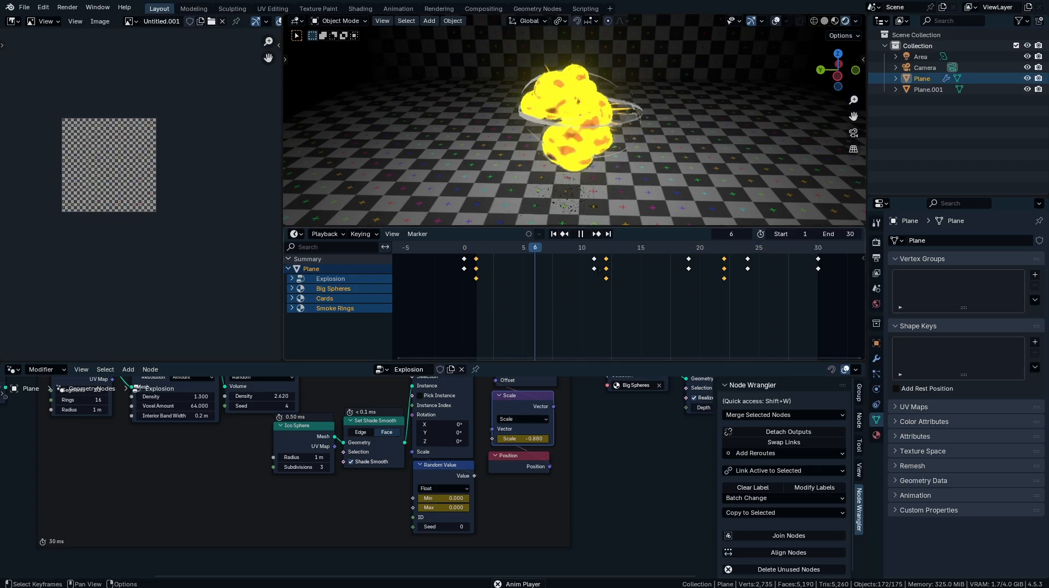
key(space)
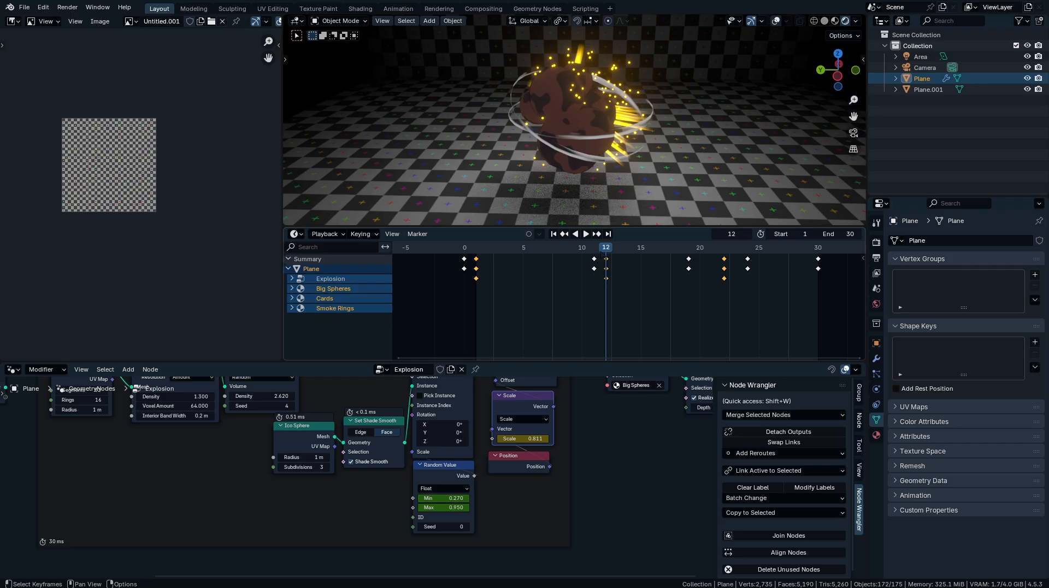
key(space)
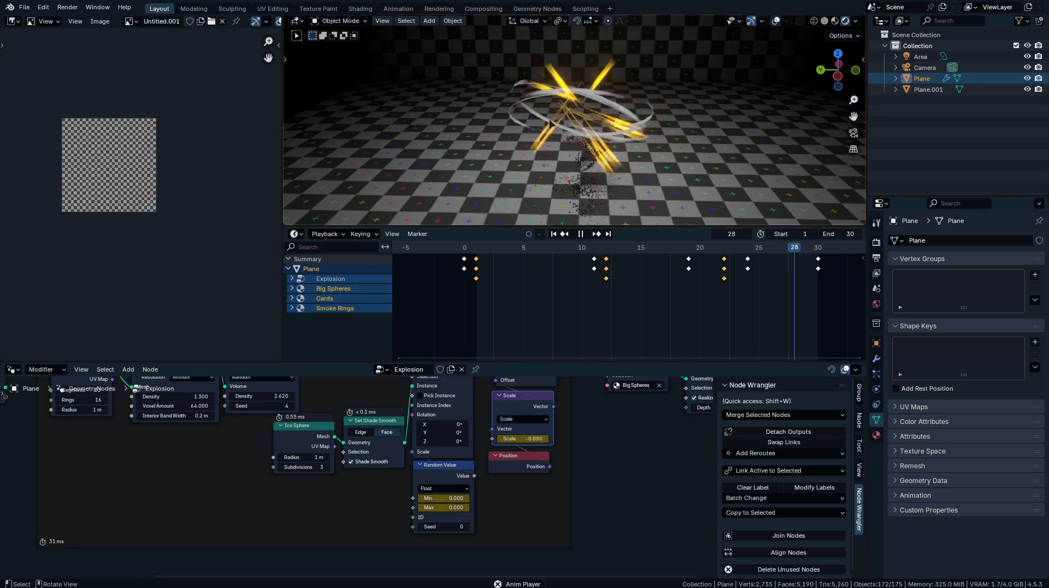
key(space)
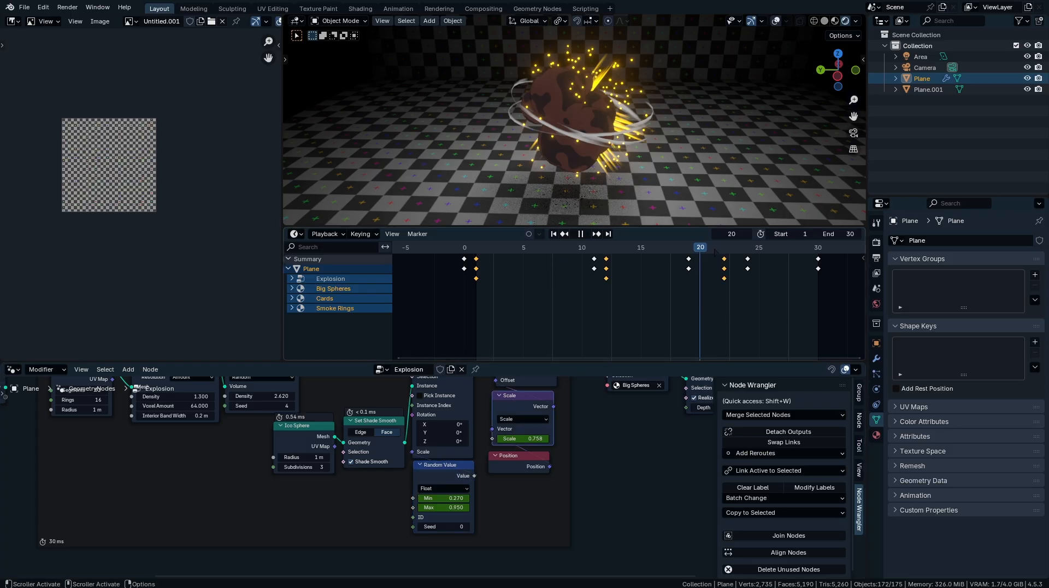
key(space)
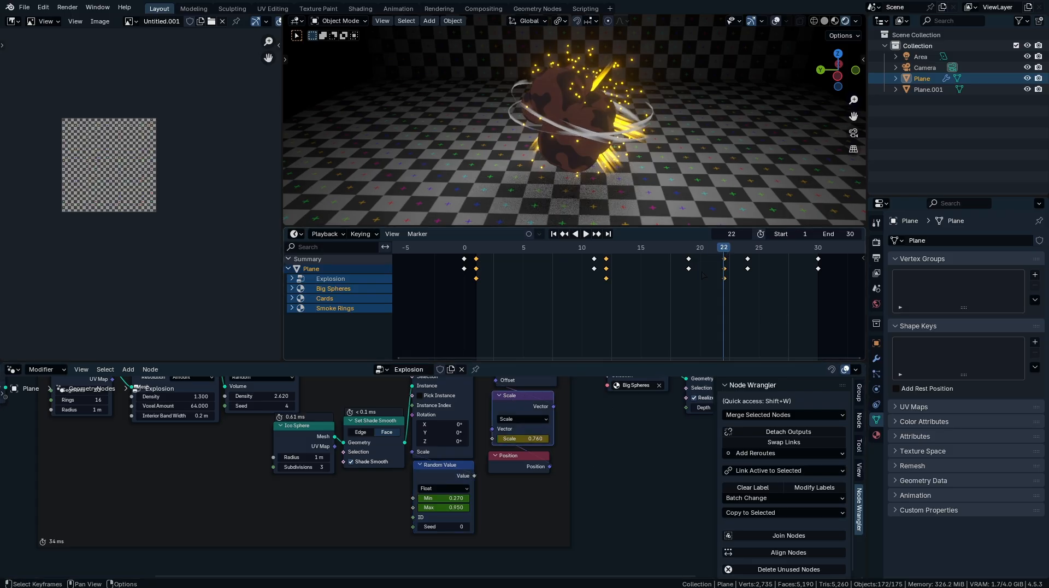
- Set the Explosion keyframes on frames 1, 12 and 22 to Bounce interpolation and play the animation
drag(656, 247, 630, 248)
drag(615, 313, 602, 241)
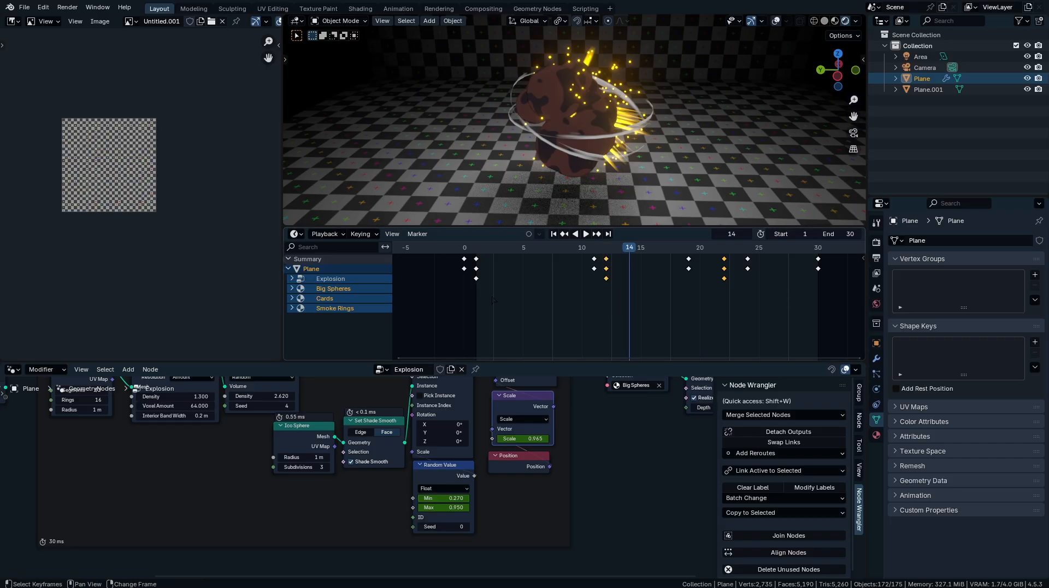
key(t)
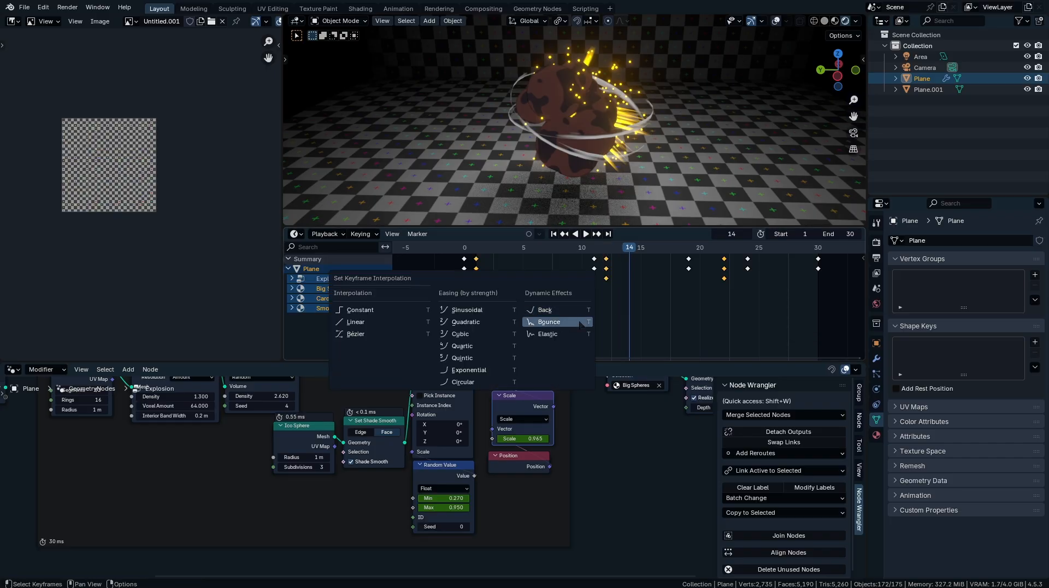
click(584, 322)
key(space)
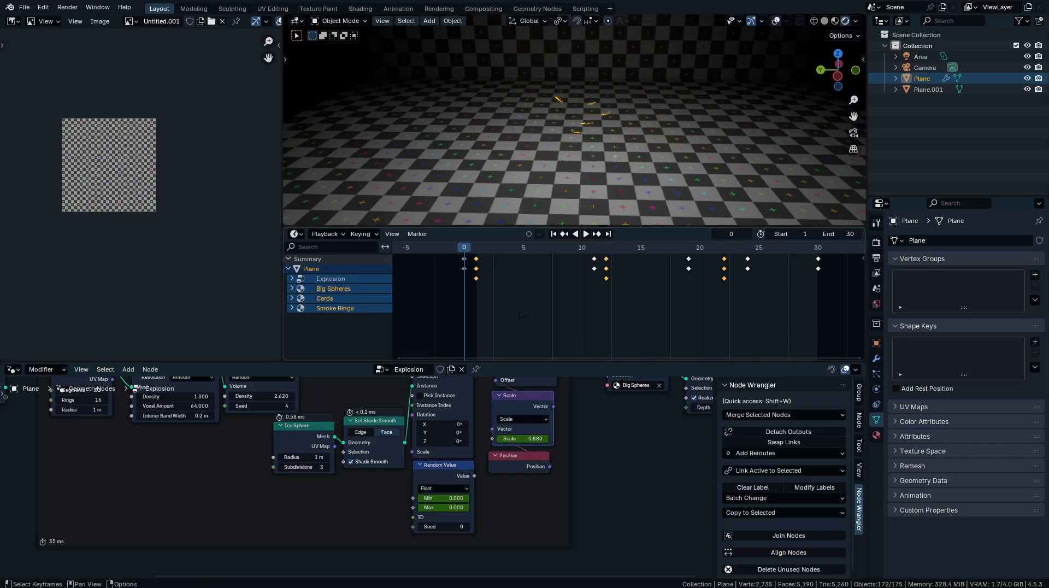
key(space)
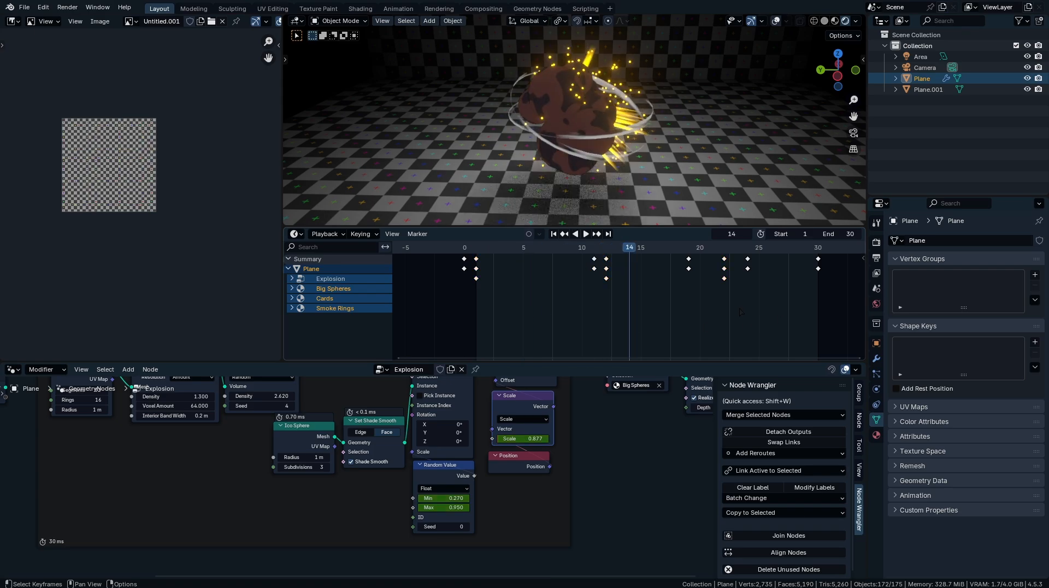
- Try another interpolation type on the Explosion keyframes at frame 22 only and play the result
drag(735, 323, 710, 257)
key(t)
click(498, 295)
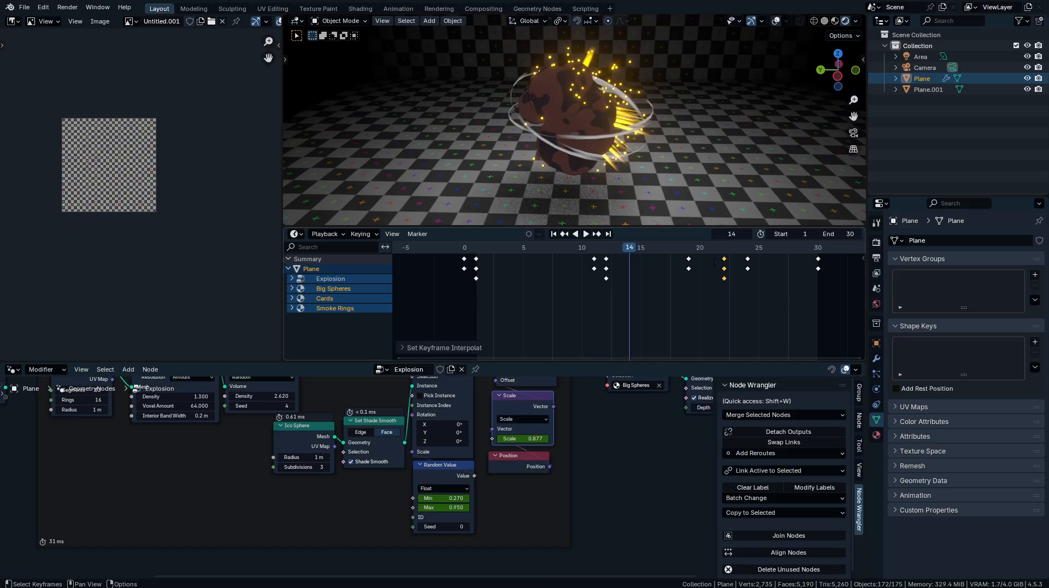
key(space)
key(space)
- Select the Explosion keyframes on frames 1, 12 and 22 together and change their interpolation type
drag(641, 326, 607, 258)
drag(622, 293, 598, 242)
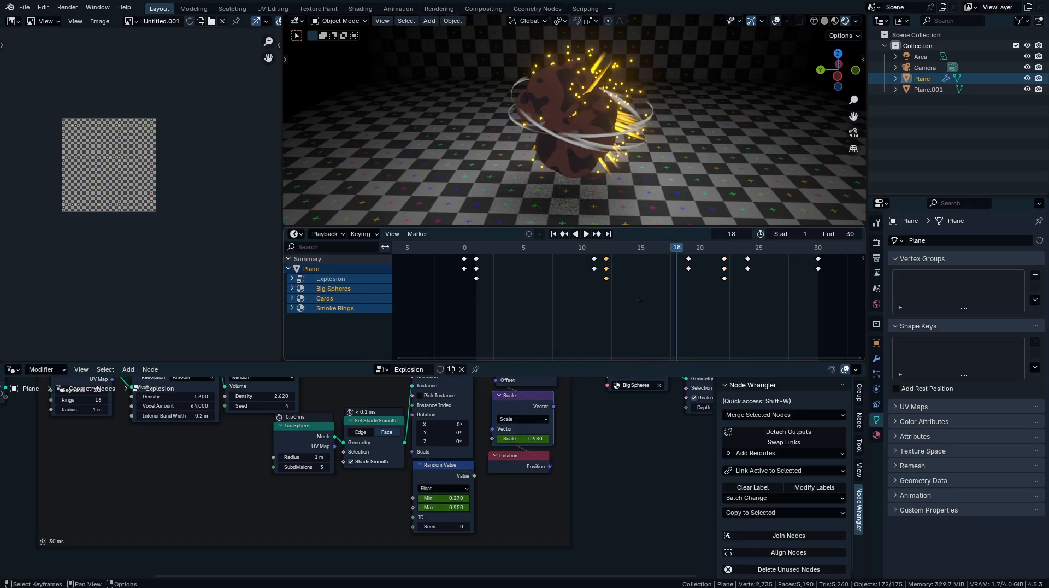
key(Down)
shift+drag(732, 329, 704, 242)
shift+drag(487, 321, 458, 236)
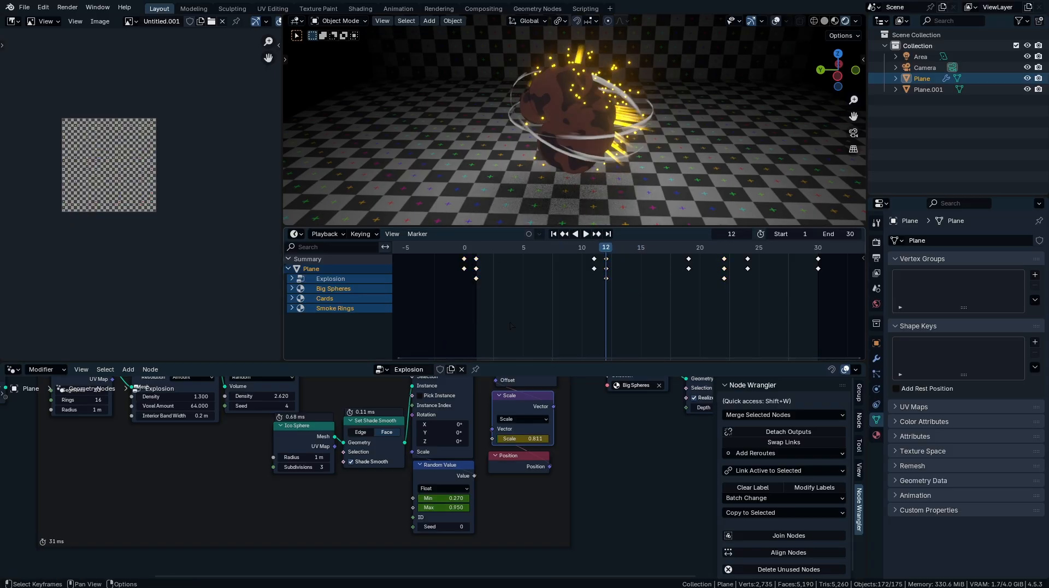
drag(513, 330, 474, 259)
shift+drag(646, 323, 604, 251)
key(t)
click(559, 284)
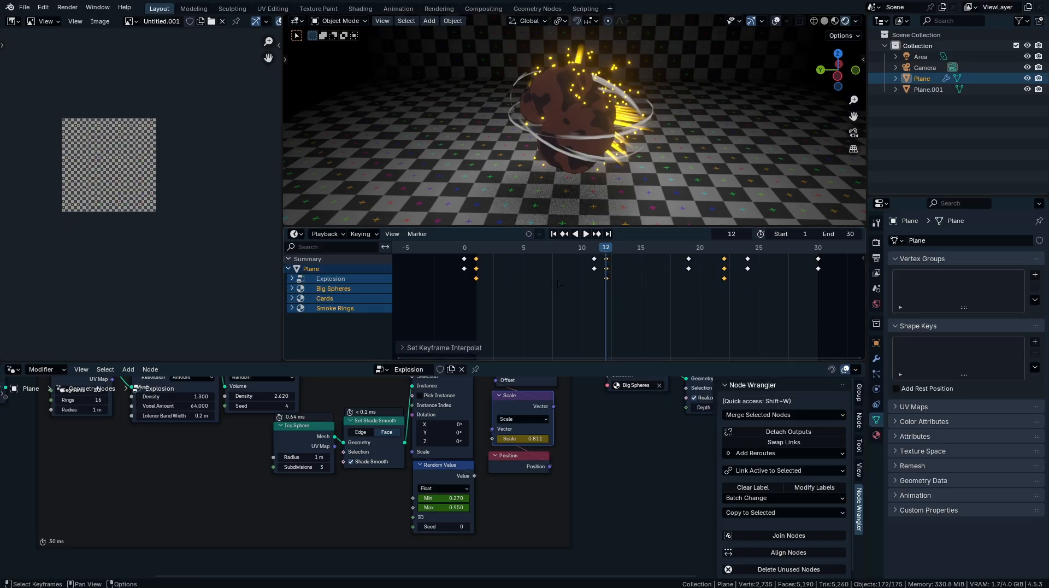
- Scrub through the growth, set the same Explosion keyframes to Circular easing, and play the animation
drag(599, 251, 476, 249)
key(t)
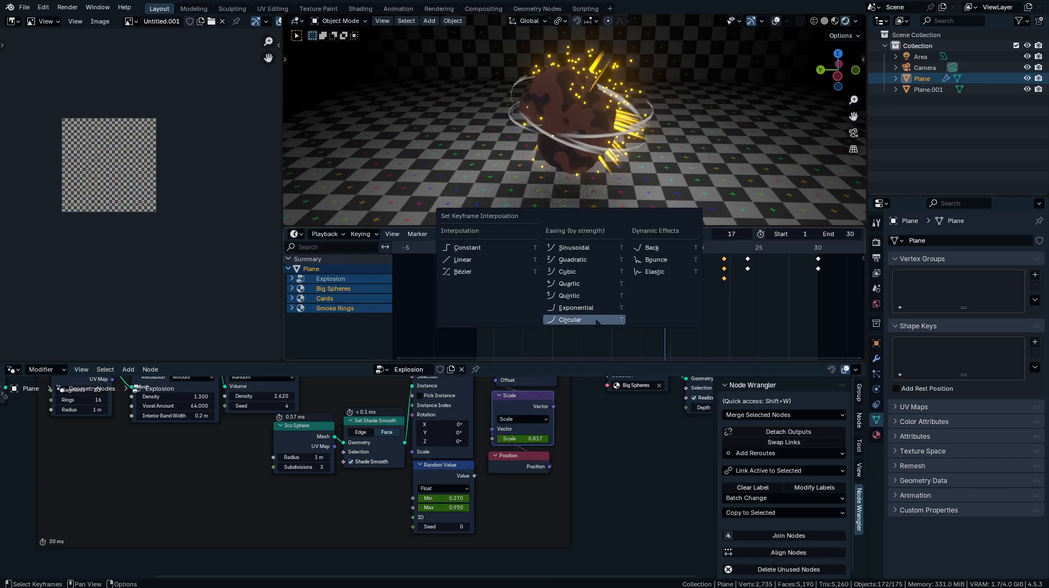
click(603, 316)
key(space)
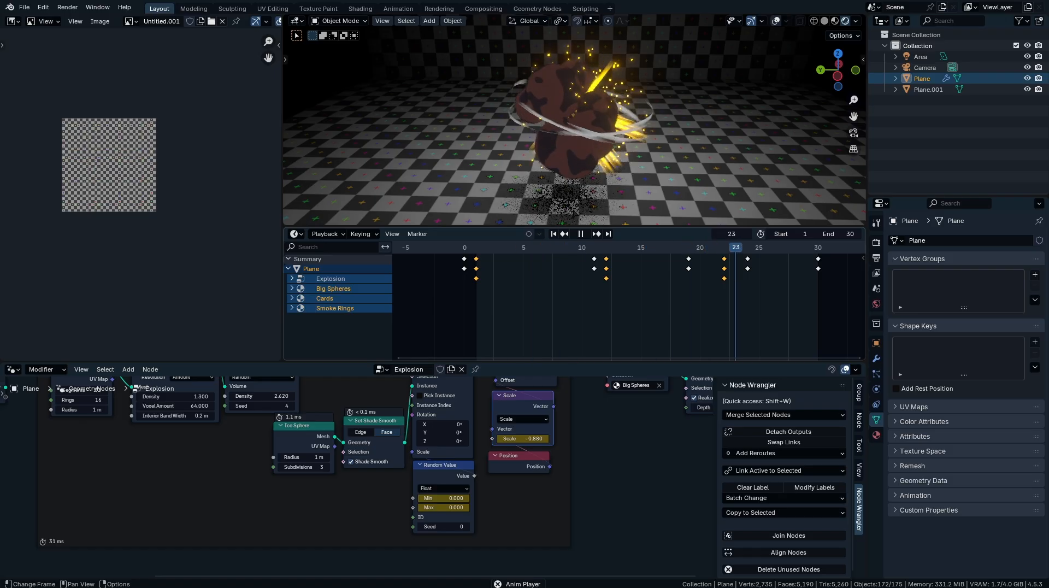
- Set the Explosion keyframes on frames 1, 12 and 22 to Quadratic easing and play the animation
key(t)
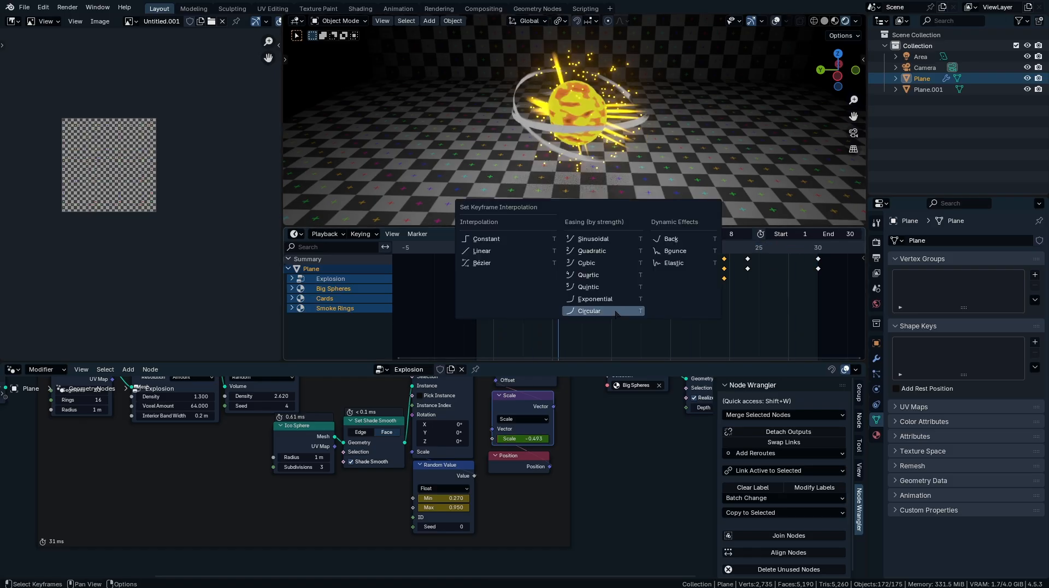
click(611, 255)
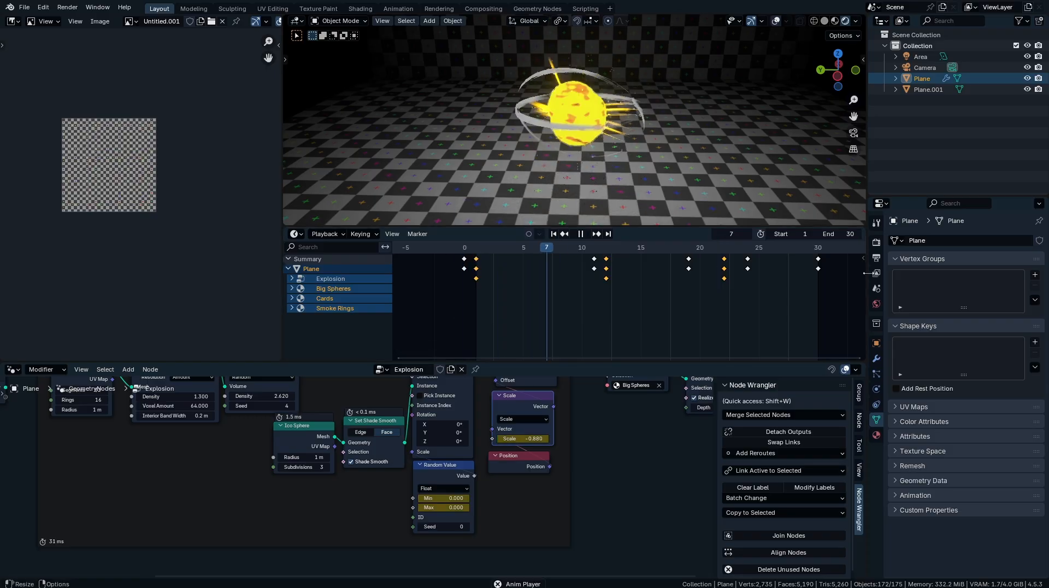
key(space)
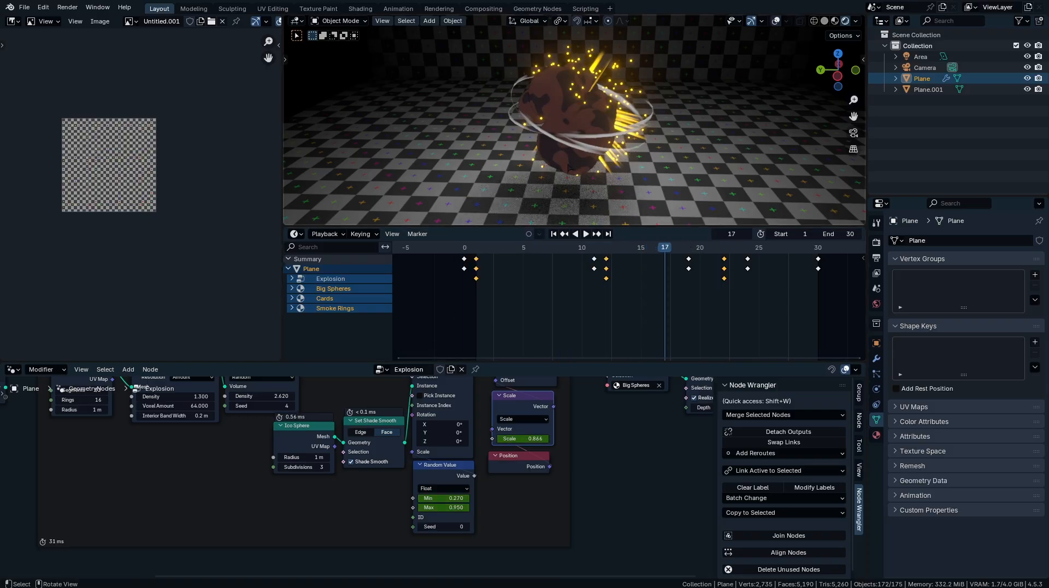
- Look through the camera, select the Camera object, and review the animation up to frame 26
key(KP_1)
key(KP_0)
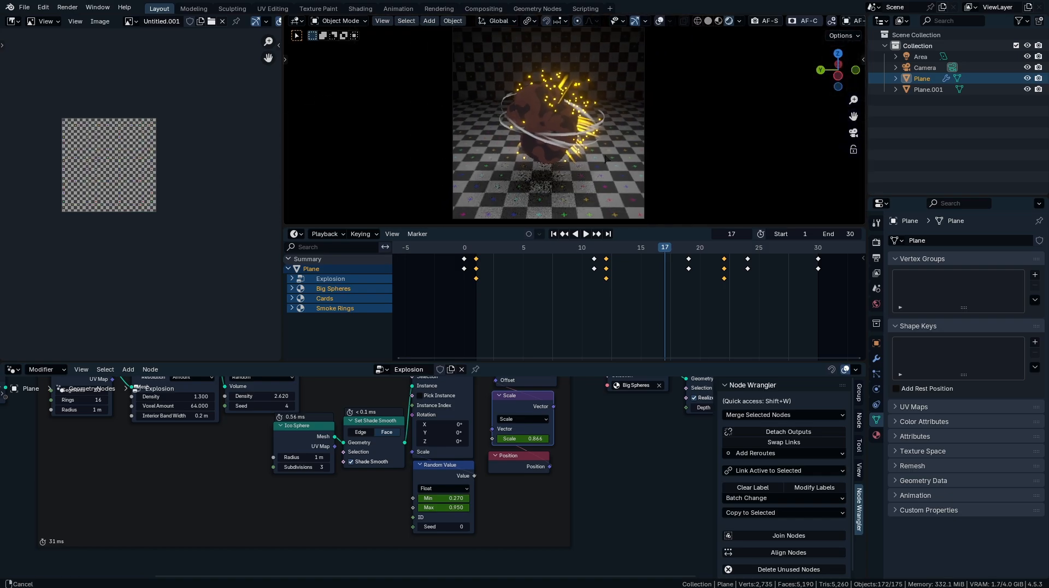
click(939, 68)
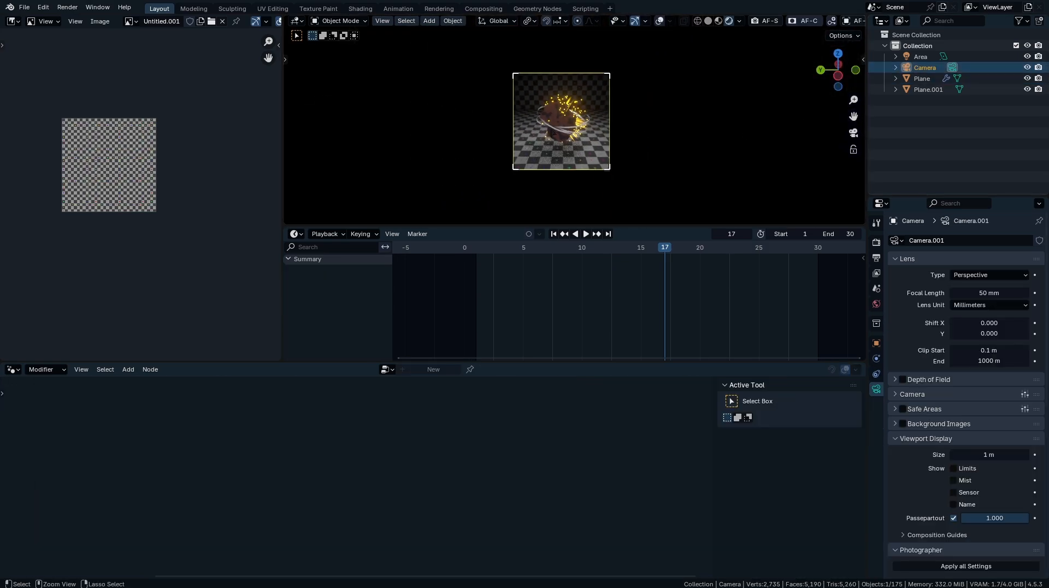
scroll(588, 170, up, 5)
key(space)
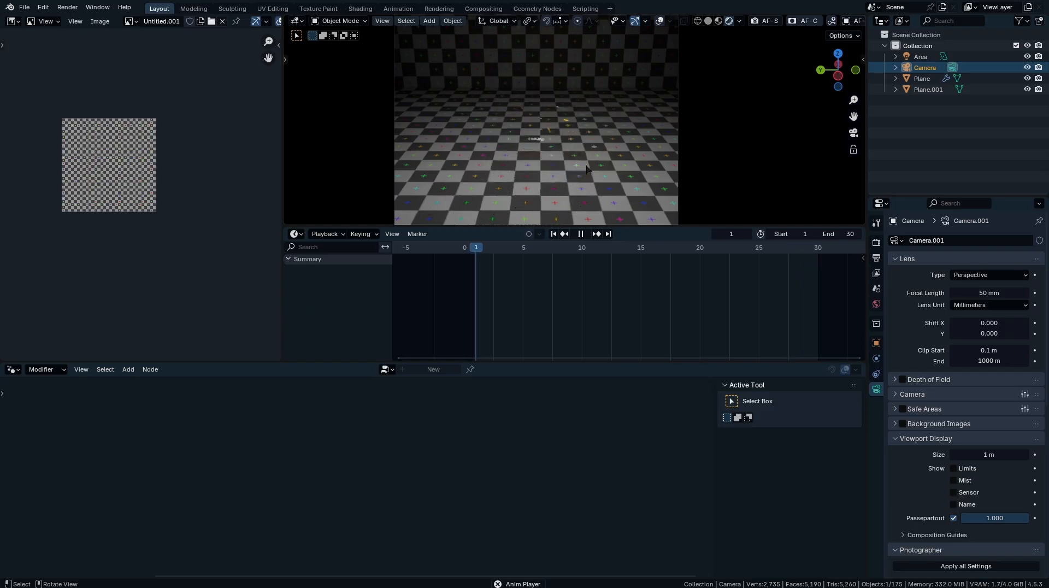
drag(757, 256, 772, 256)
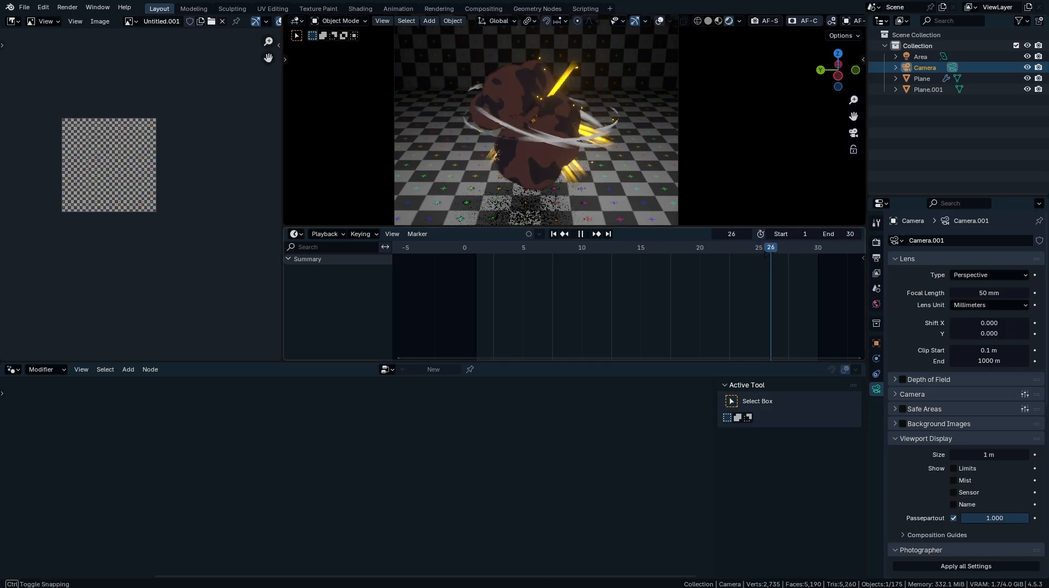
key(space)
- Select the explosion Plane and open its Cards material in the Shader Editor
click(566, 151)
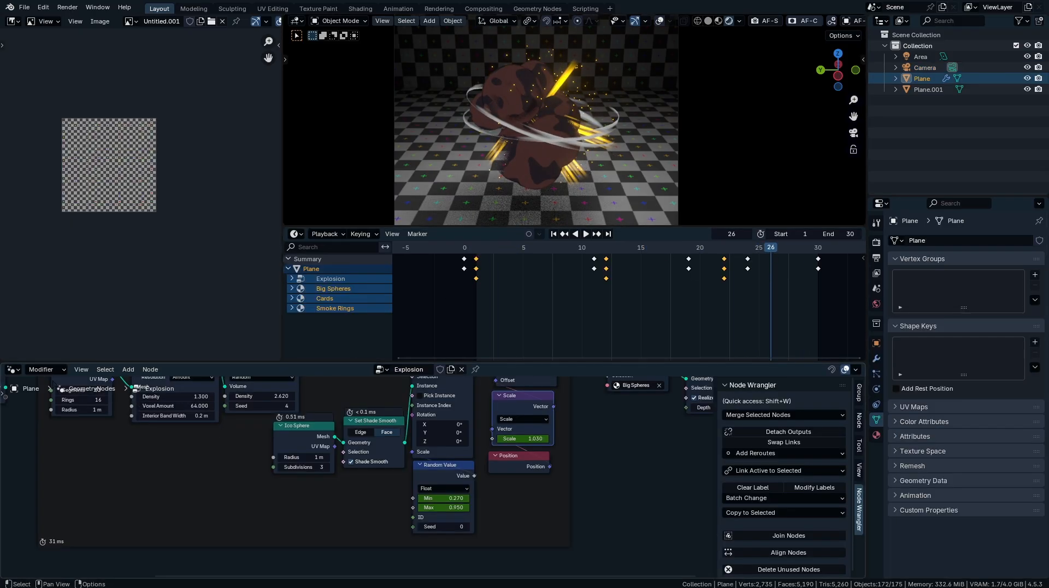
key(shift+F3)
middle_drag(656, 525, 251, 388)
click(360, 370)
click(327, 416)
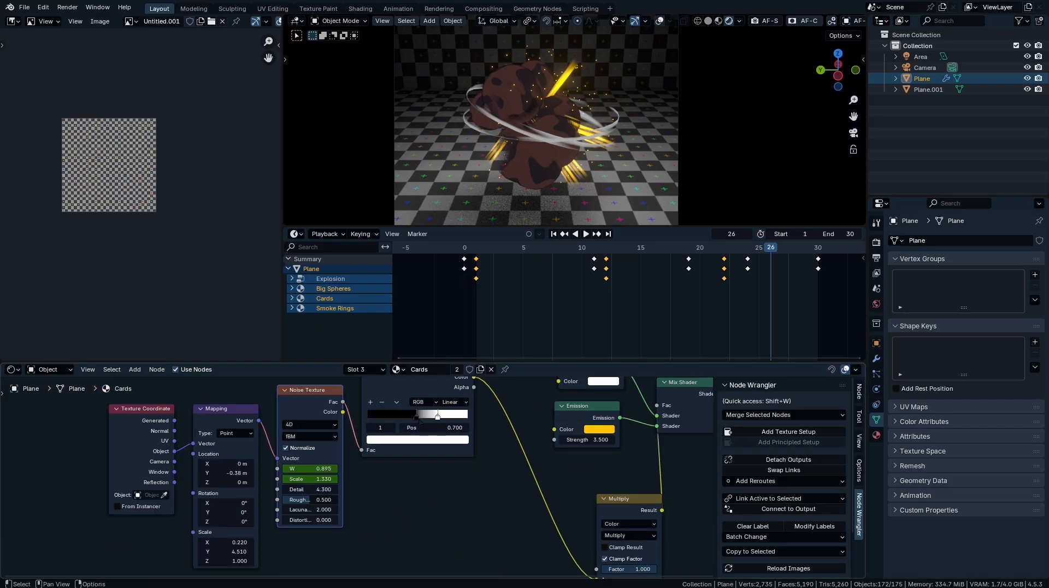
- Check the stops of the Cards material's noise Color Ramp and of the Color Ramp fed by the Add node
click(438, 419)
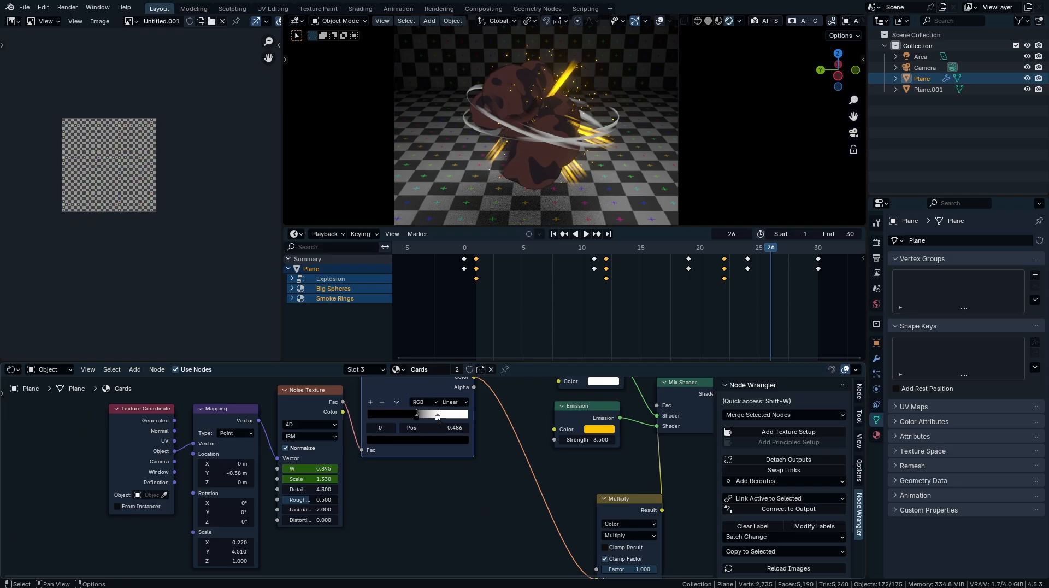
click(438, 417)
middle_drag(496, 490, 478, 524)
scroll(478, 524, up, 2)
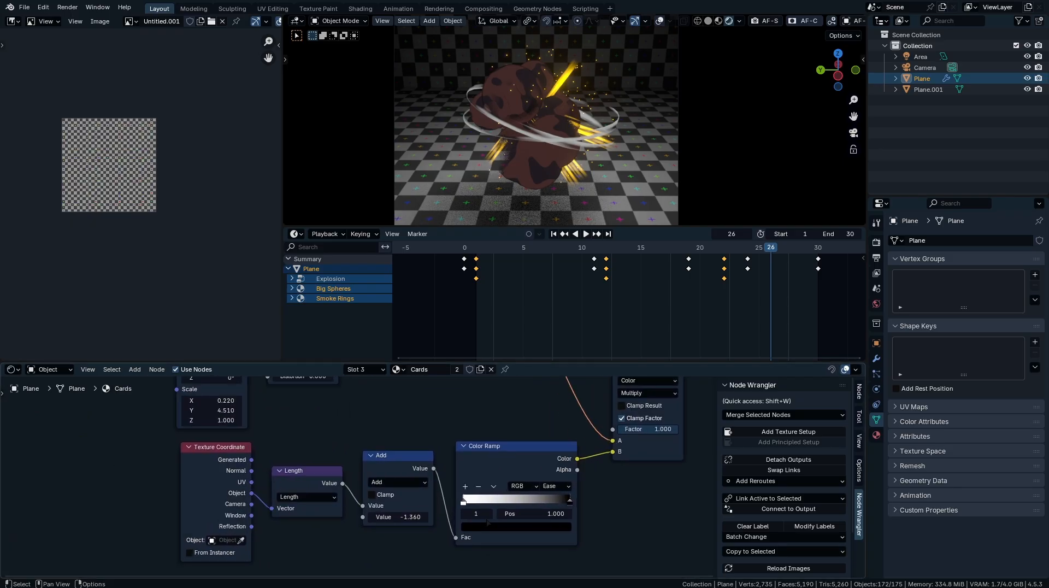
drag(490, 506, 470, 510)
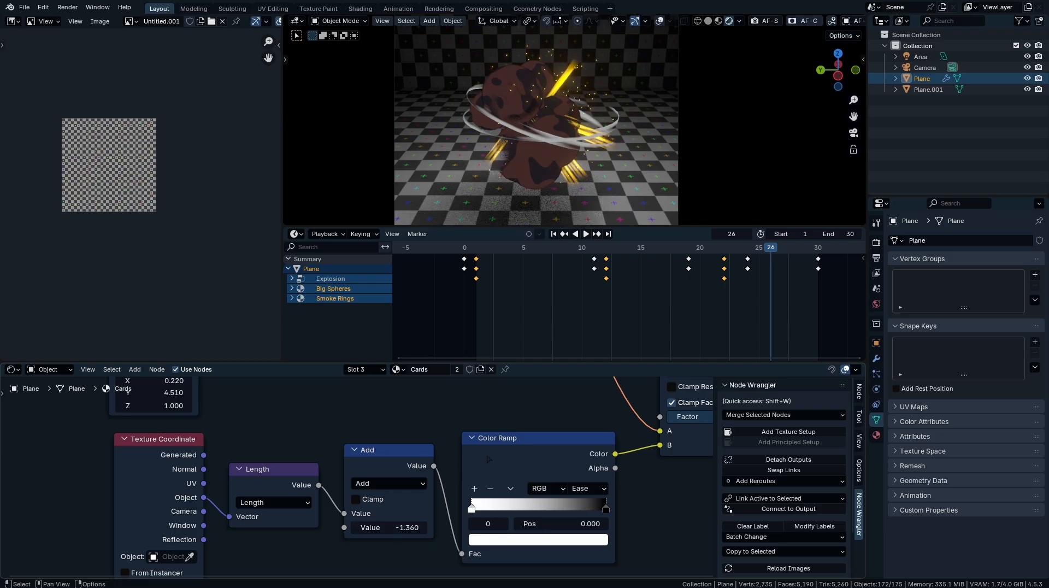
- Keyframe the Cards material's Add value at -1.360 on frame 24 and 13.140 on frame 29, and play the animation
drag(762, 264, 748, 264)
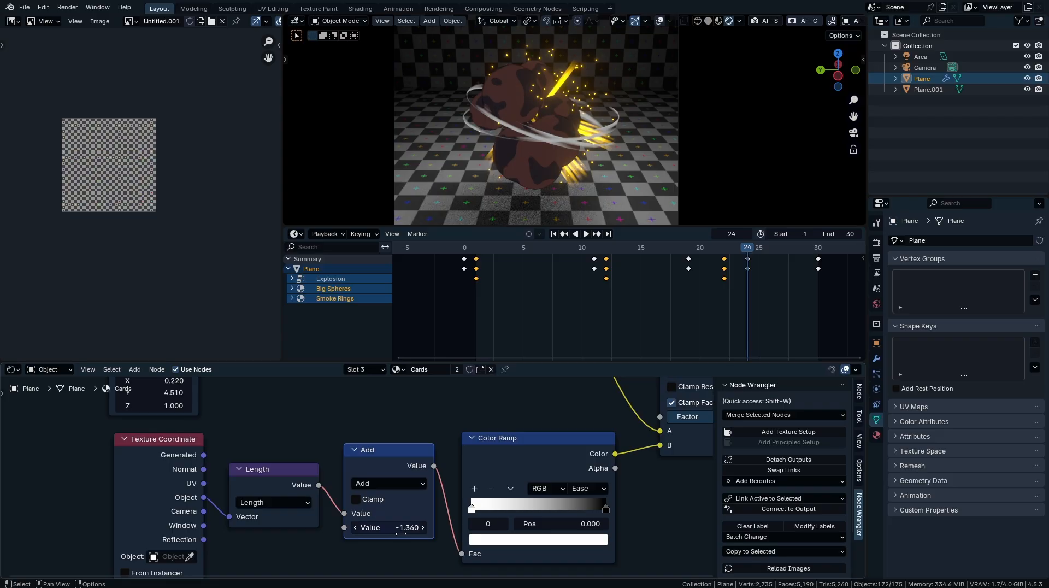
key(i)
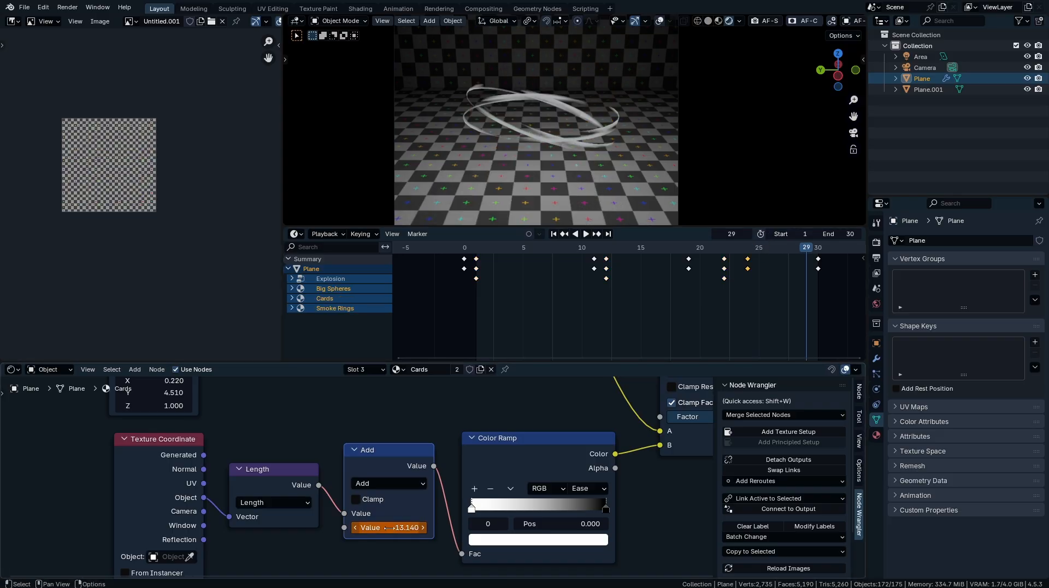
drag(804, 265, 423, 268)
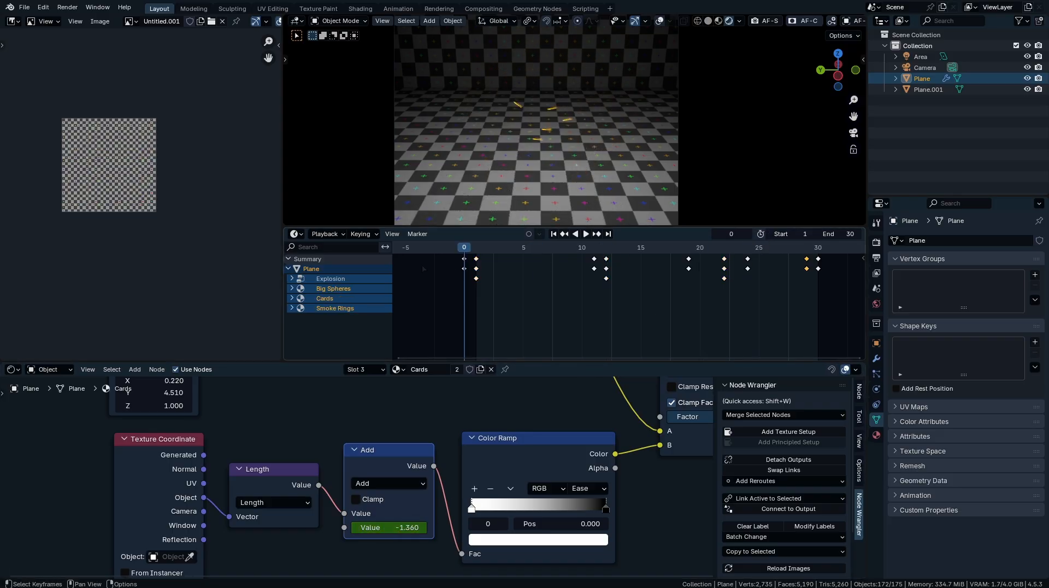
key(space)
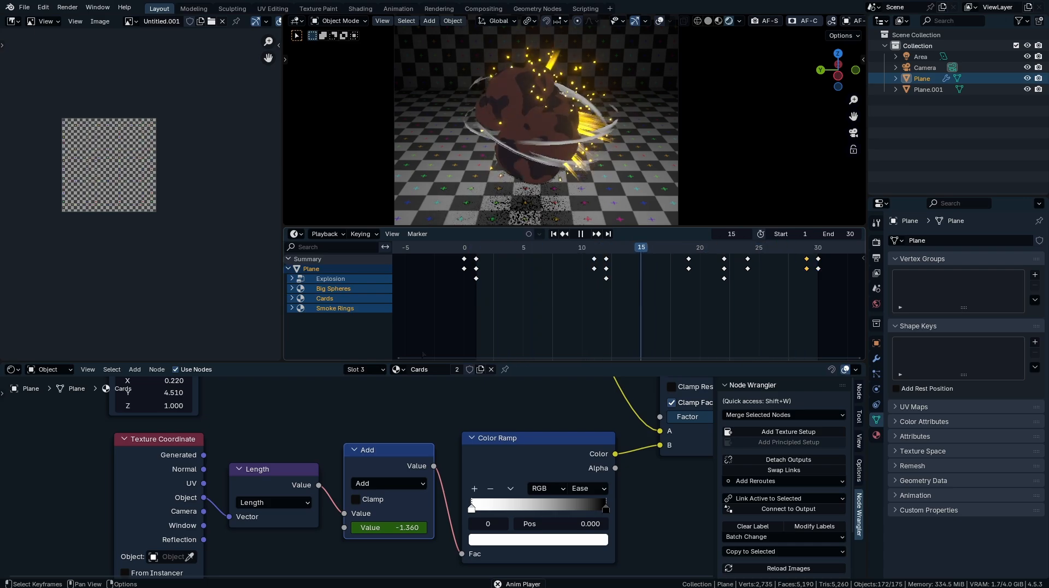
key(space)
- Open the Smoke Rings material and bring the Color Ramp after its noise texture into close view
click(365, 370)
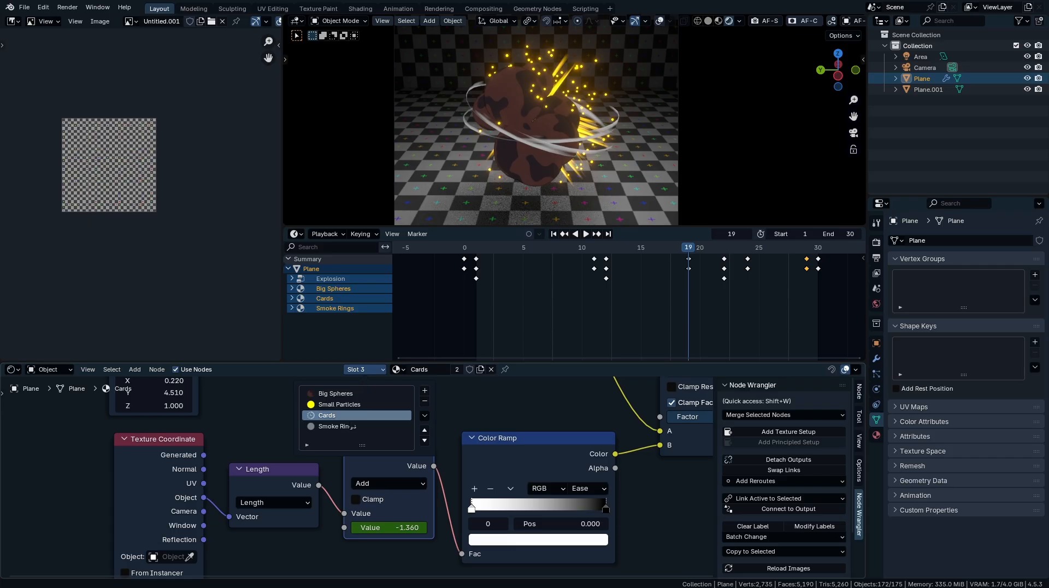
click(353, 426)
scroll(607, 474, down, 2)
middle_drag(608, 474, 412, 549)
scroll(276, 541, up, 8)
middle_drag(276, 541, 421, 440)
scroll(432, 453, up, 1)
- Check the black and white stop positions of the Smoke Rings material's Color Ramp at the earlier keyframes
click(420, 436)
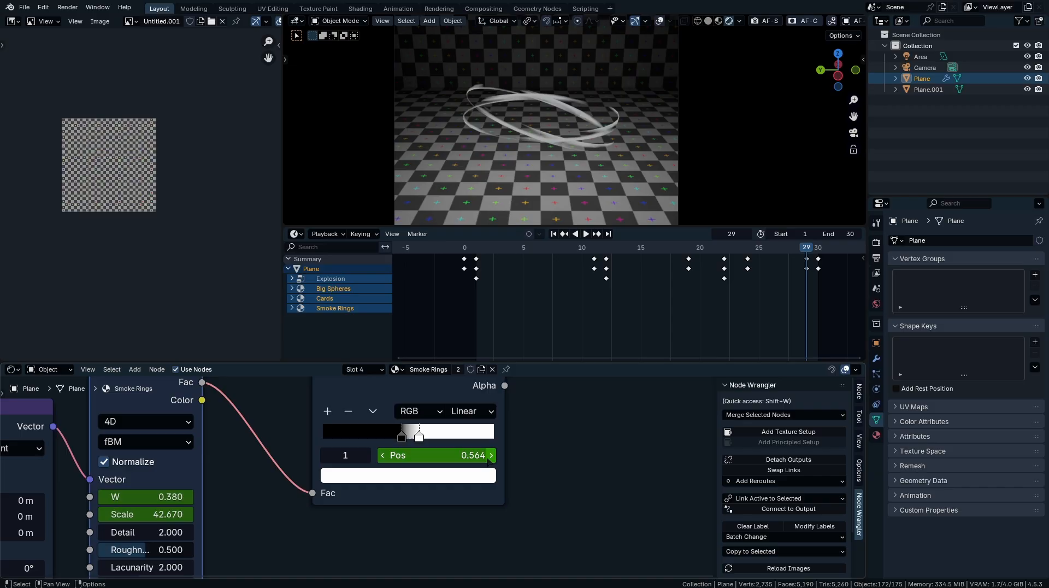
key(Down)
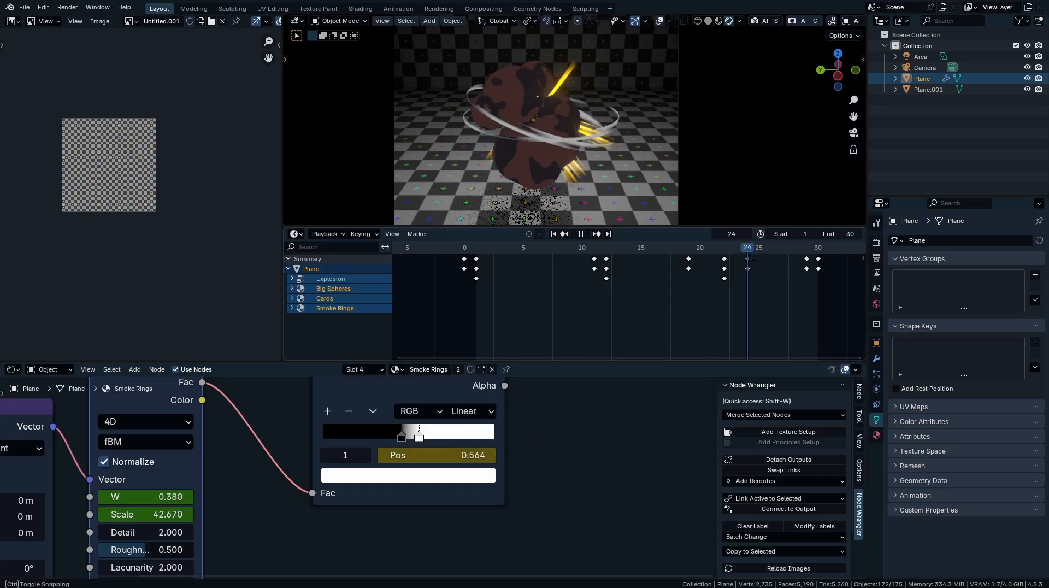
click(402, 437)
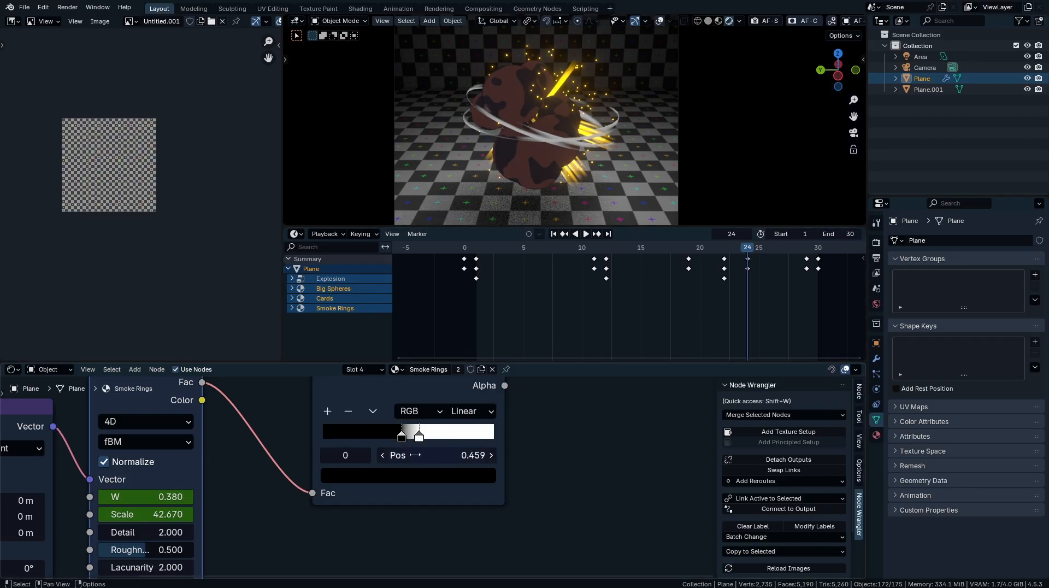
click(420, 436)
key(Down)
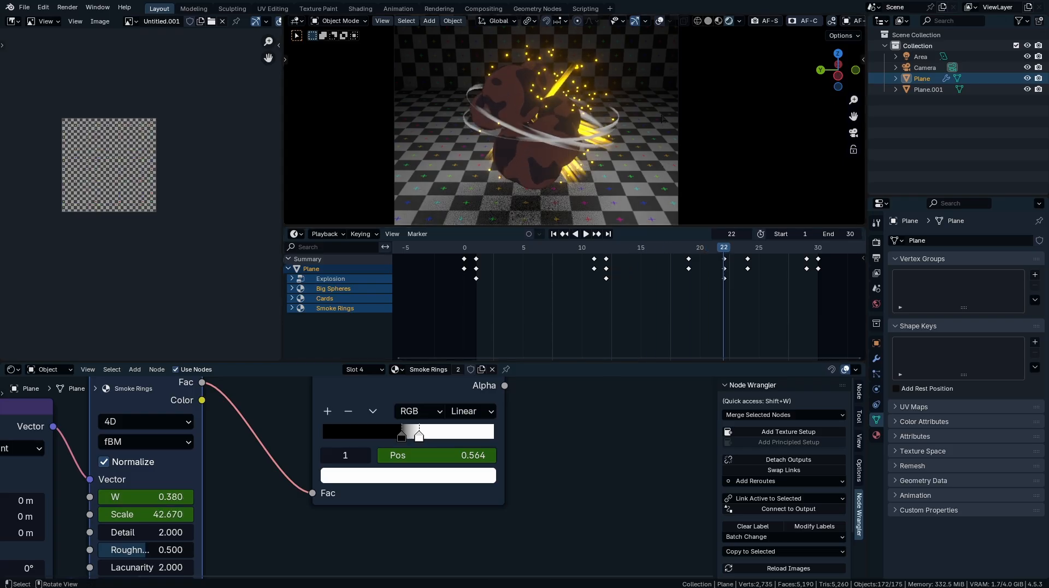
- Select the Camera, insert a location keyframe, and move that keyframe to frame 0
click(929, 67)
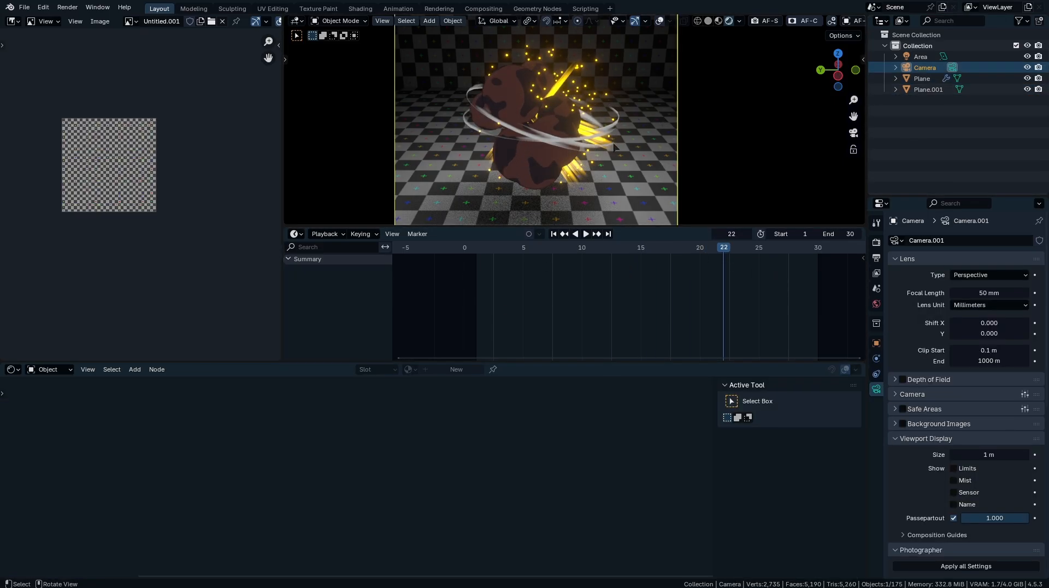
key(i)
key(ctrl+z)
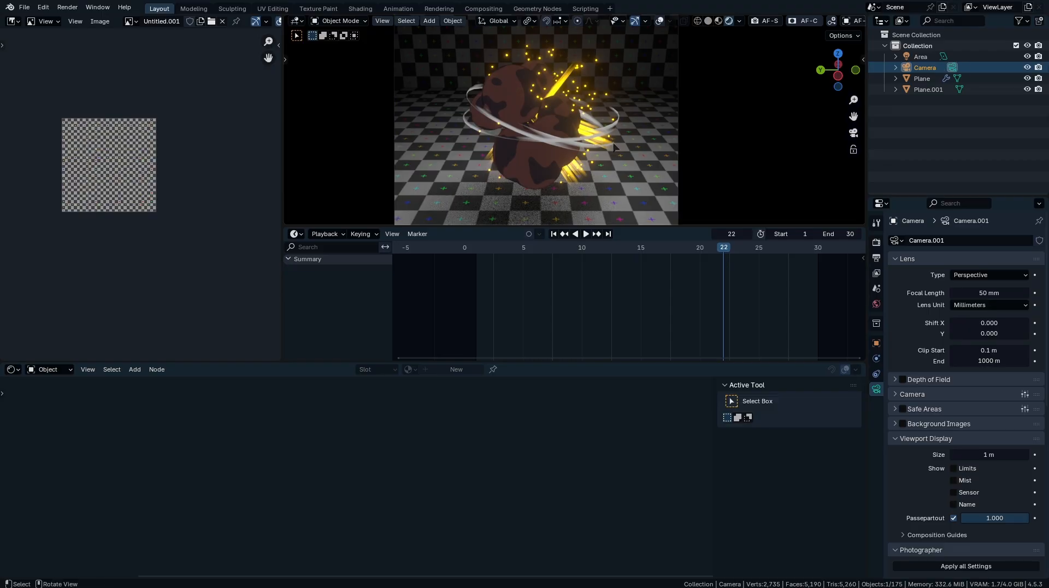
key(k)
click(539, 158)
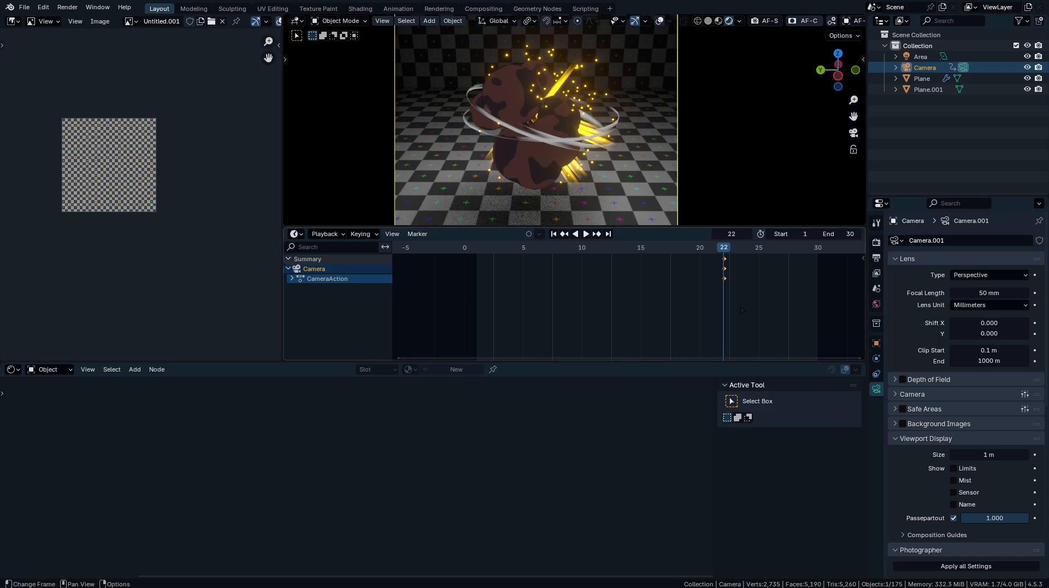
key(g)
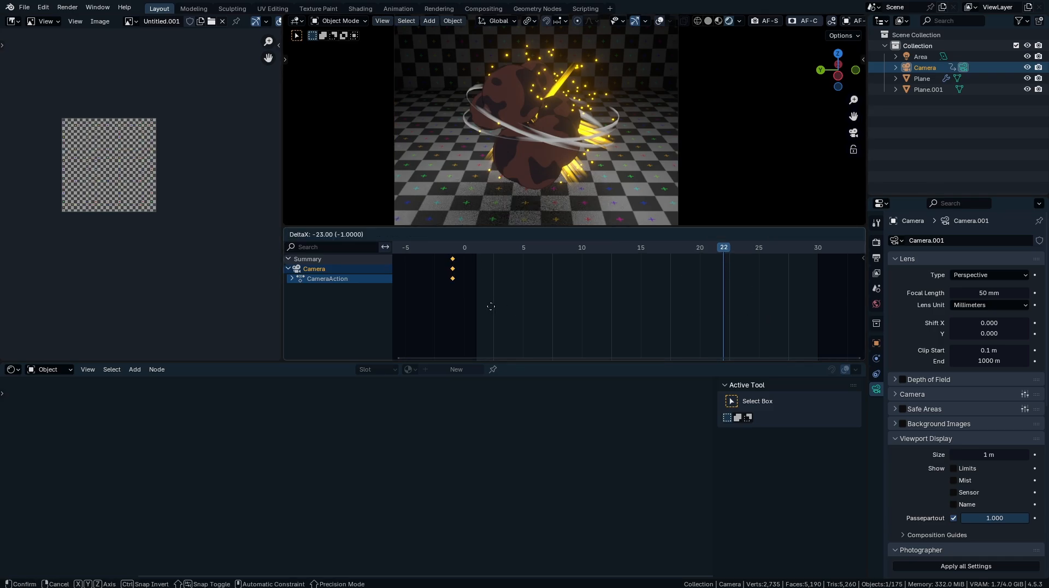
click(506, 307)
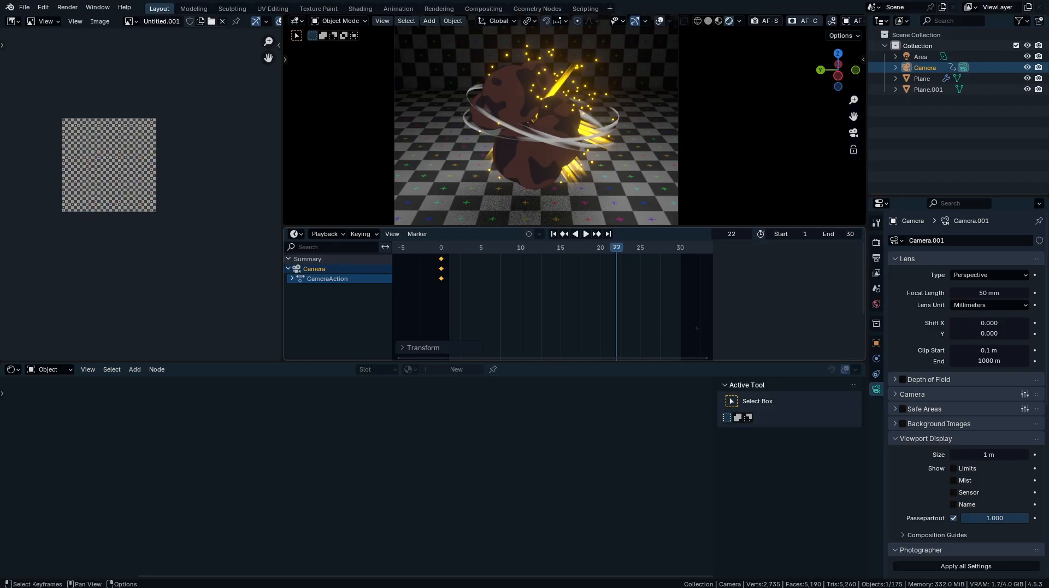
- Switch the Timeline area to the Graph Editor and add a Noise modifier to the Camera's location curves
click(296, 234)
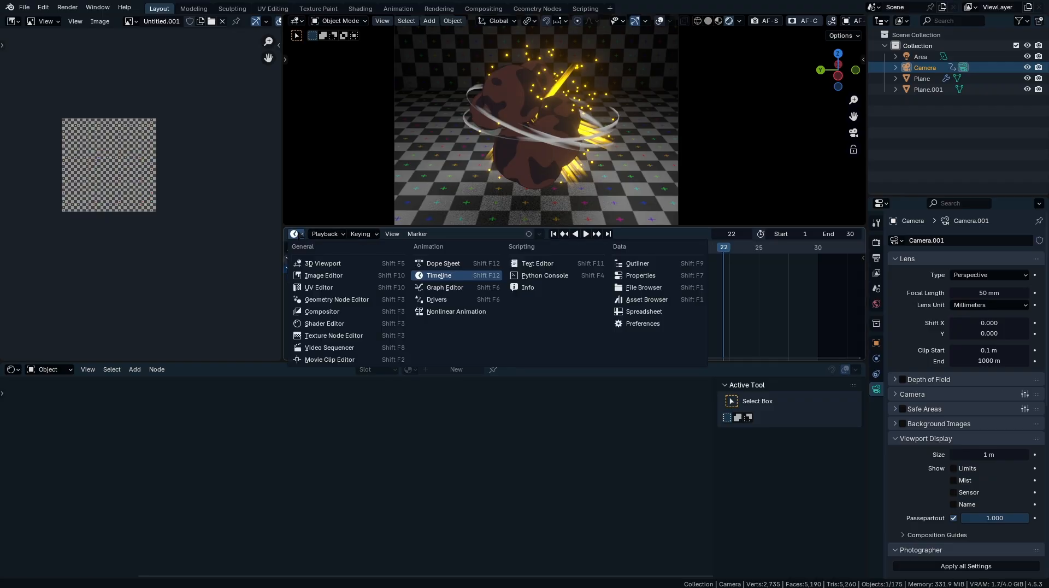
click(446, 287)
click(776, 251)
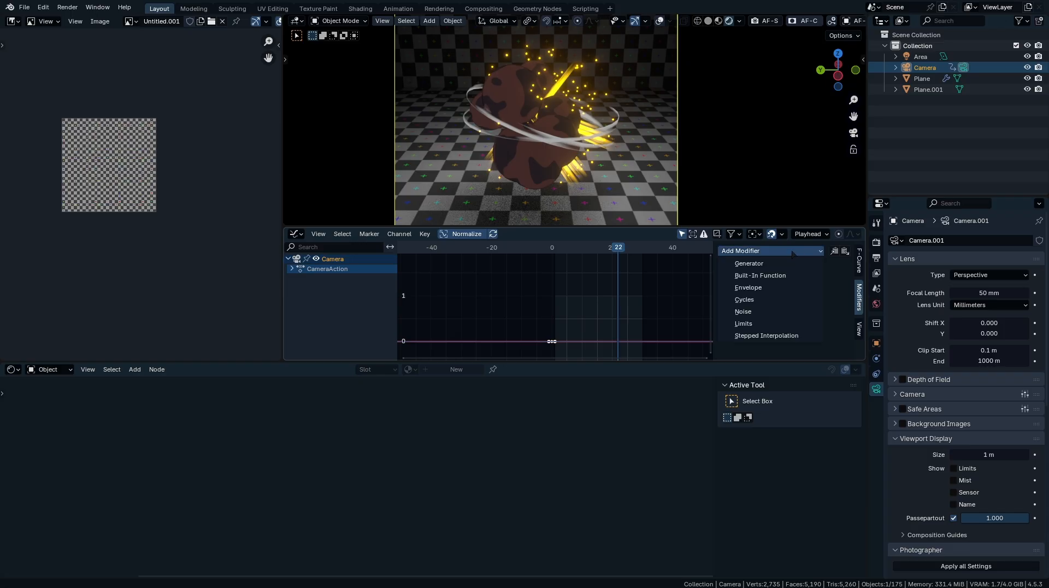
click(746, 312)
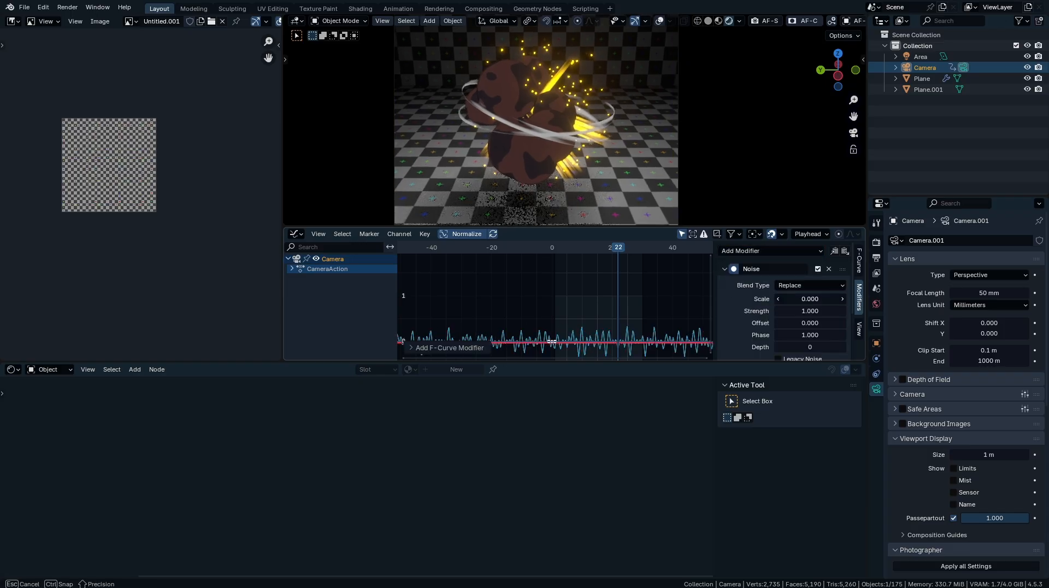
- Expand the Camera's location channels and remove the Noise modifier from the X Location and Y Location curves
click(291, 269)
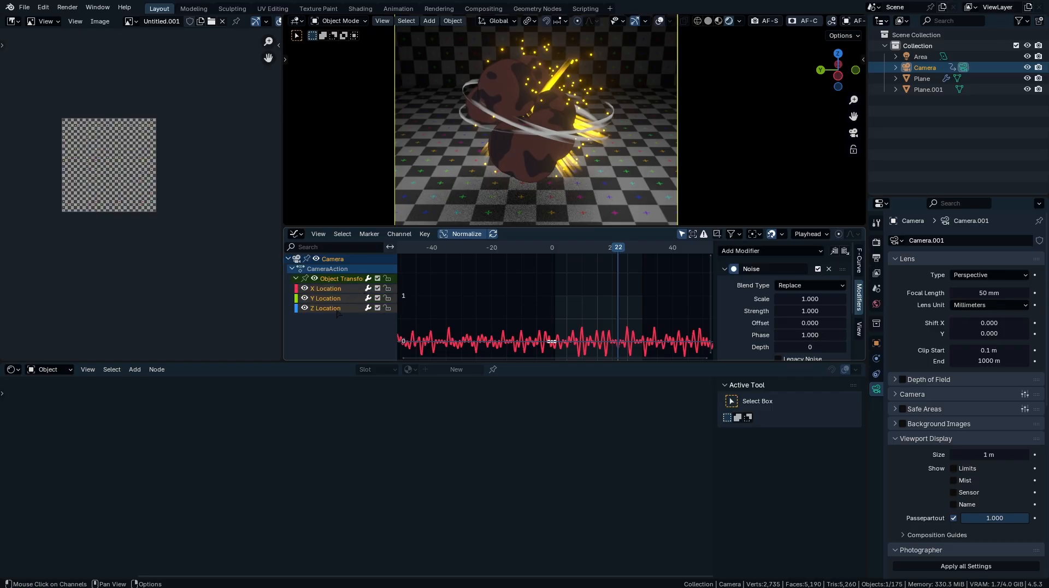
click(328, 299)
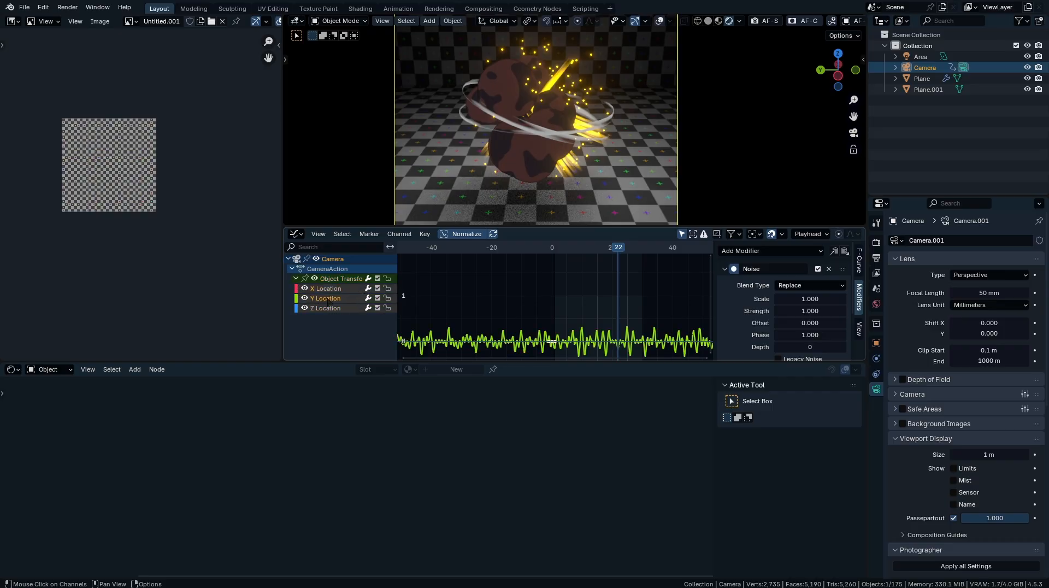
click(330, 309)
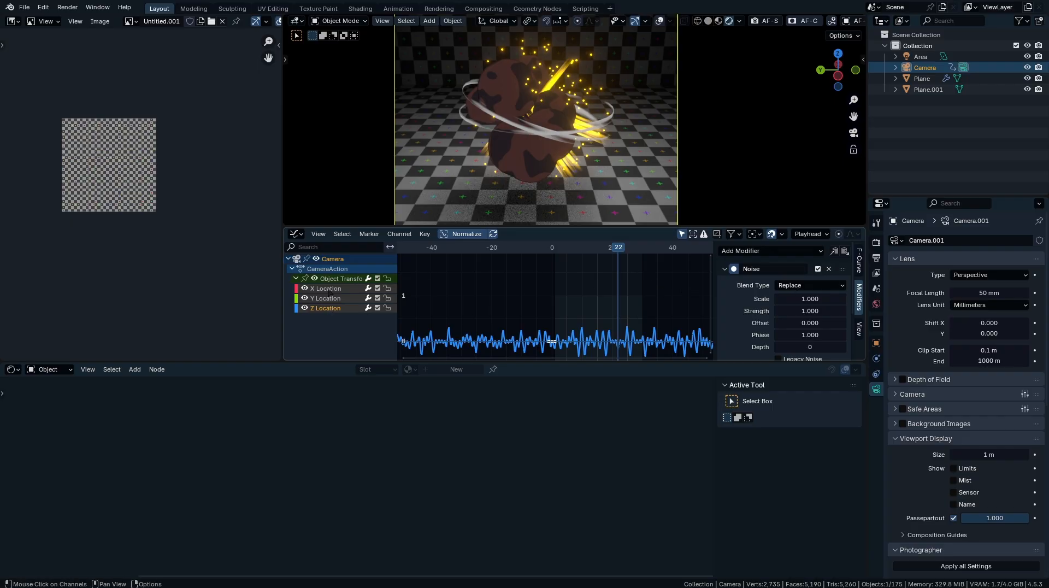
click(353, 288)
click(829, 269)
click(350, 298)
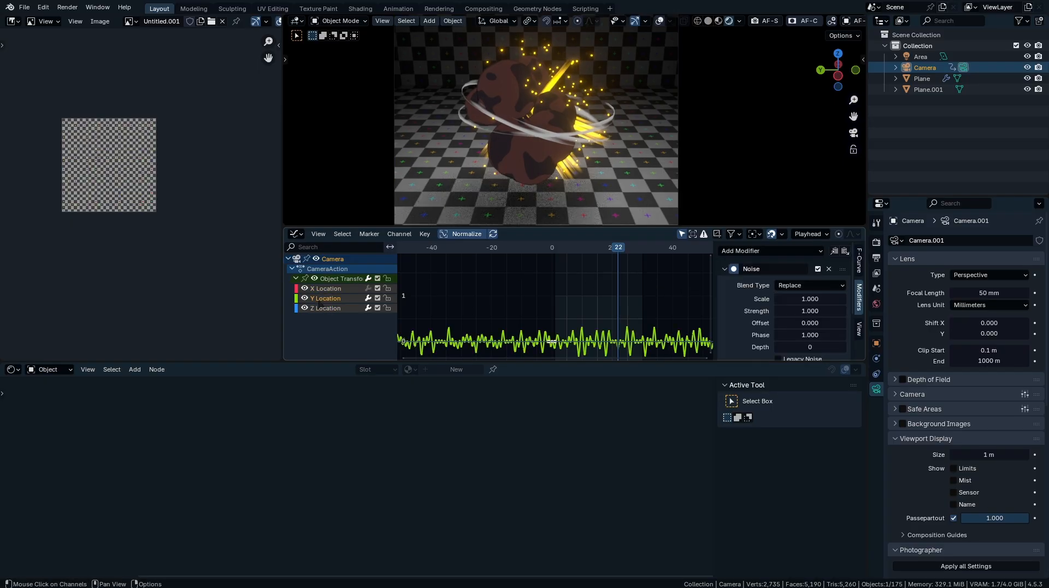
click(829, 269)
- During playback, set the Z Location Noise modifier's Scale to 3.660 and Strength to 0.530
click(349, 309)
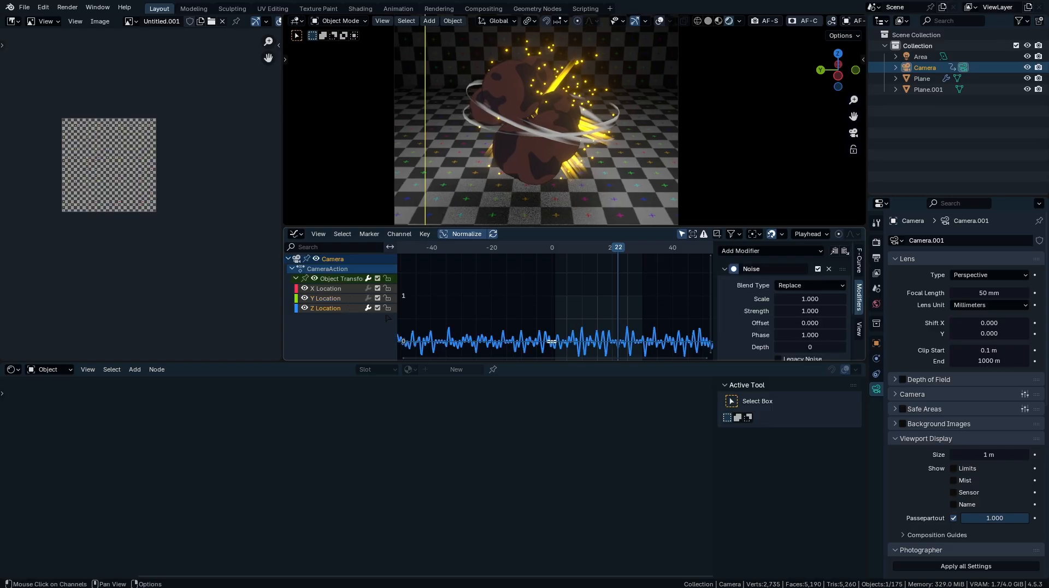
key(shift+Left)
key(space)
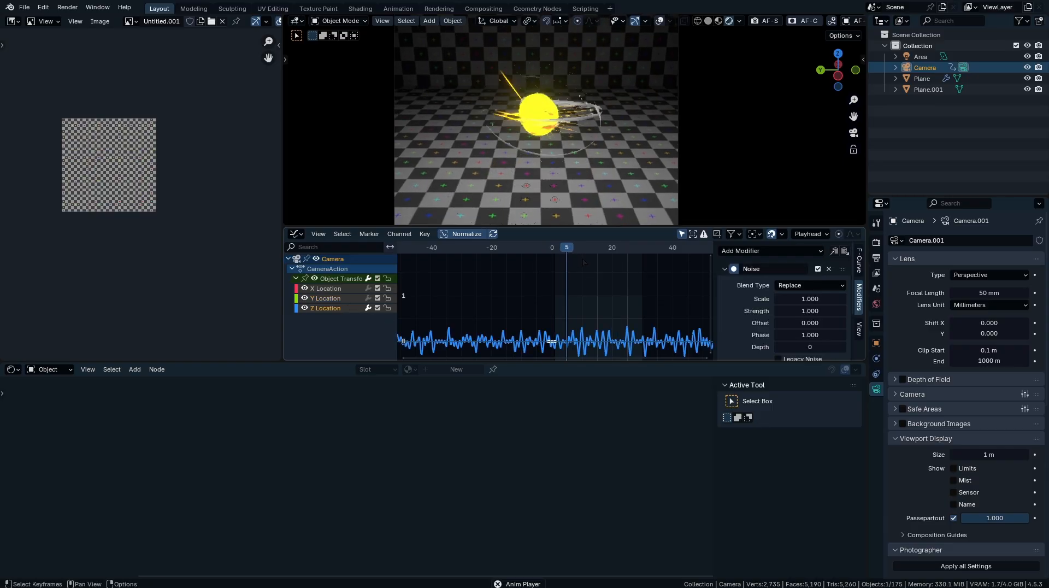
middle_drag(590, 352, 571, 299)
scroll(571, 299, up, 5)
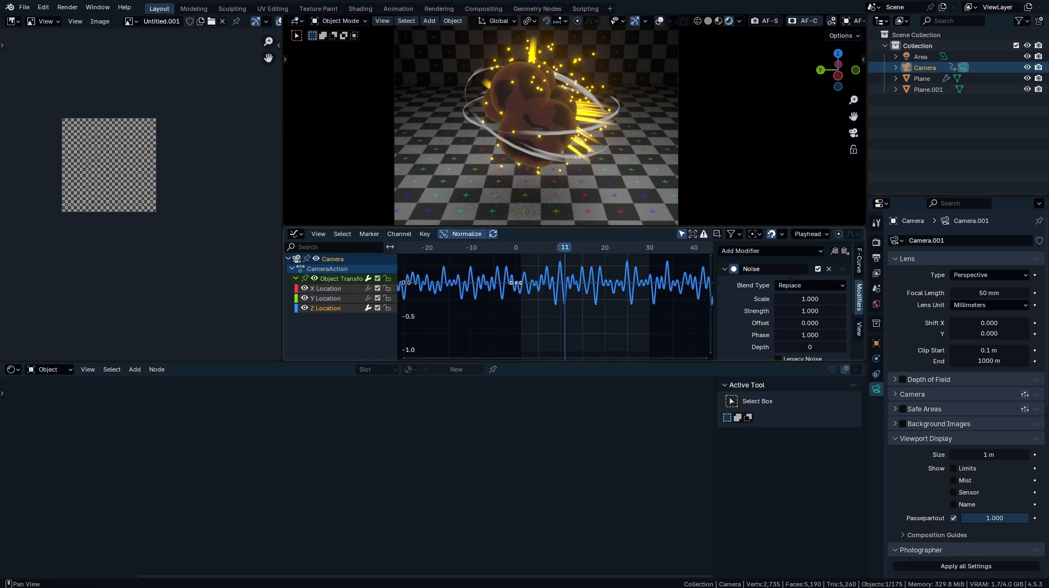
drag(800, 299, 874, 299)
drag(810, 311, 779, 311)
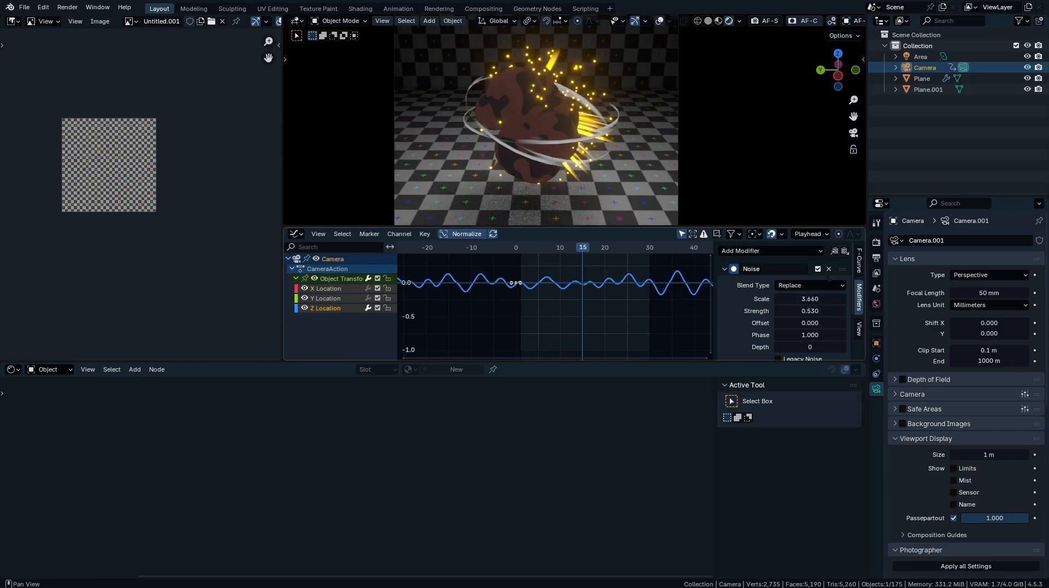
- Copy the Z Location Noise modifier to the Y Location and X Location curves, and play the animation
click(581, 291)
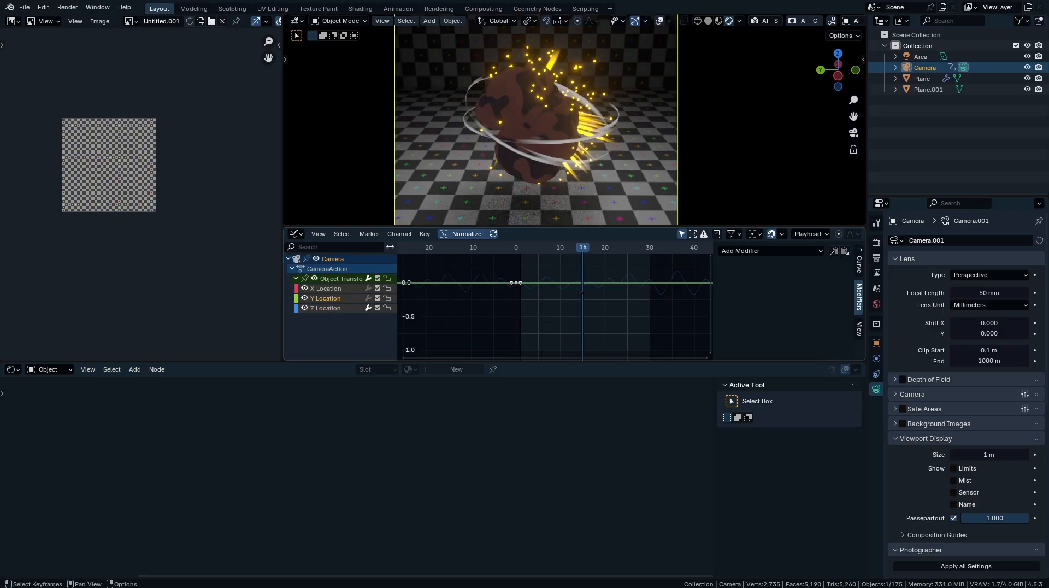
click(845, 251)
click(343, 289)
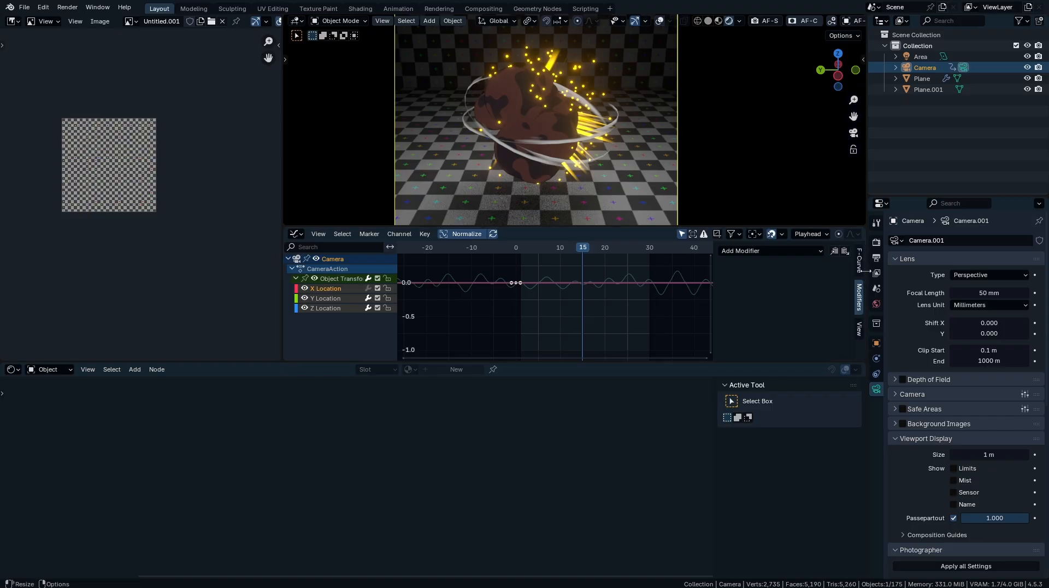
click(845, 251)
drag(578, 256, 544, 257)
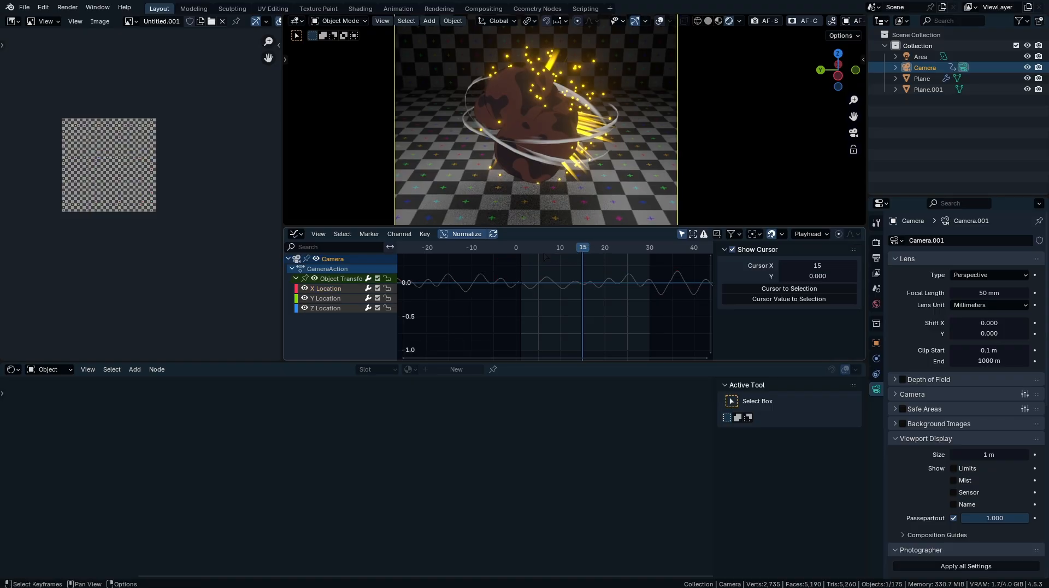
key(space)
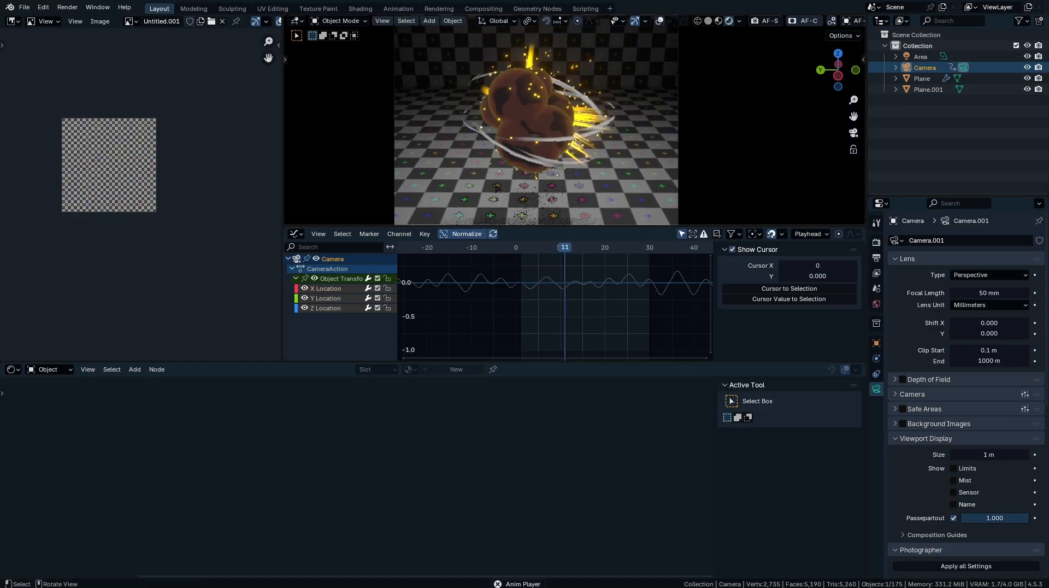
- Set the Noise modifier on the Camera's location curves to Scale 2.360 and Strength -0.170, and watch the shake in a maximized viewport
click(327, 289)
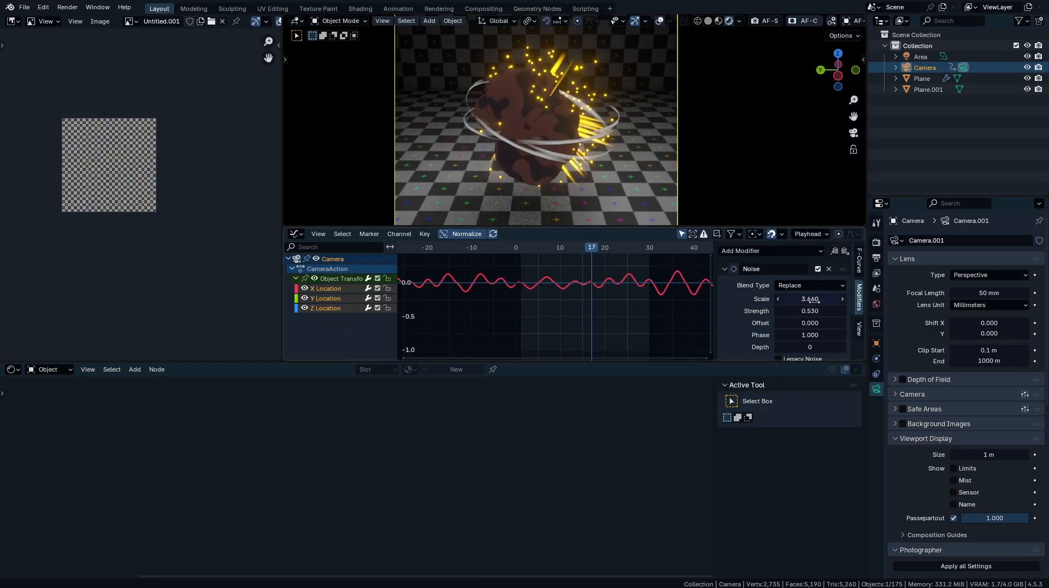
drag(810, 300, 781, 299)
drag(812, 310, 796, 310)
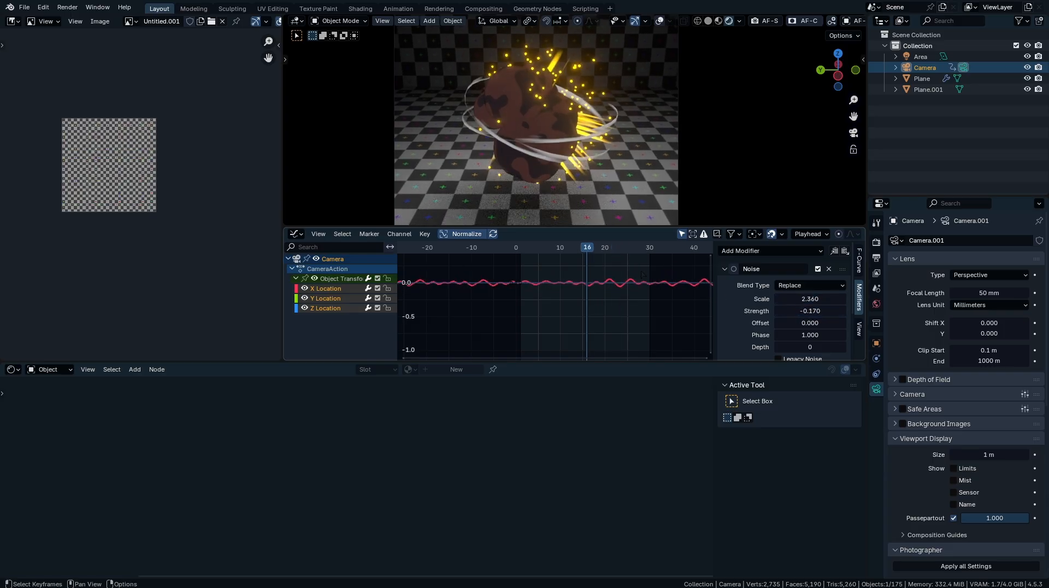
key(ctrl+space)
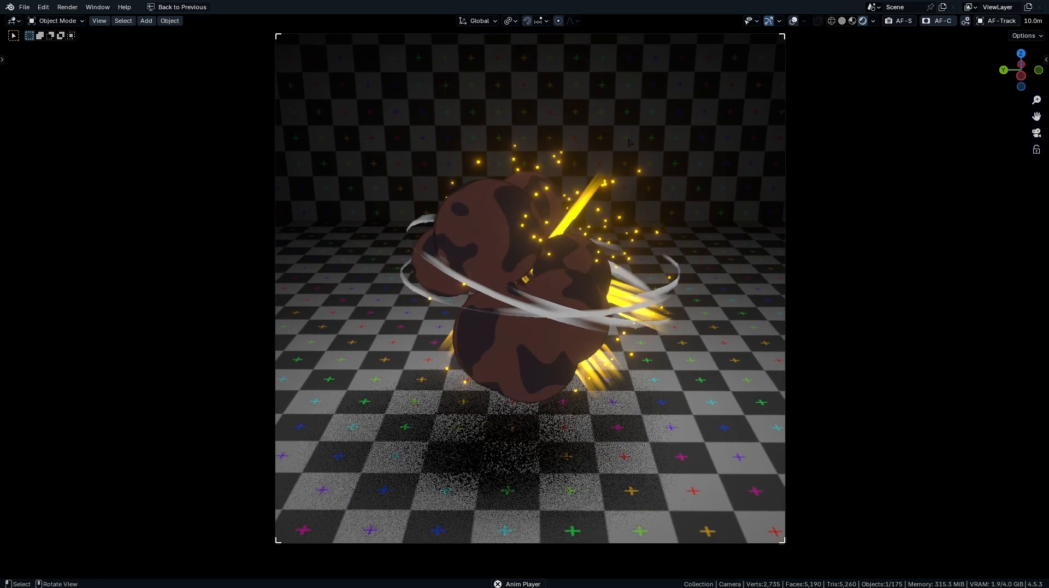
key(ctrl+space)
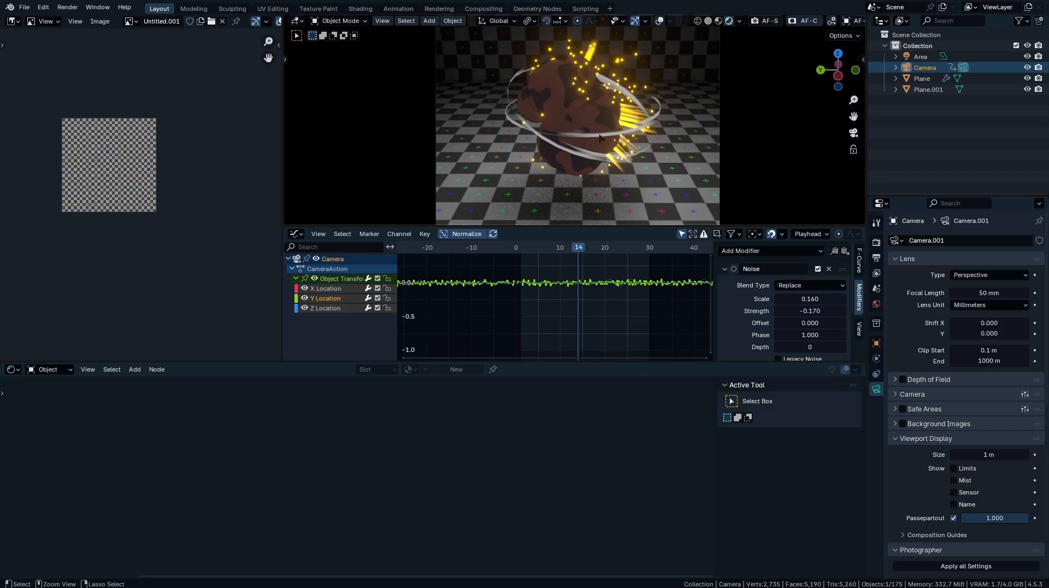
key(ctrl+space)
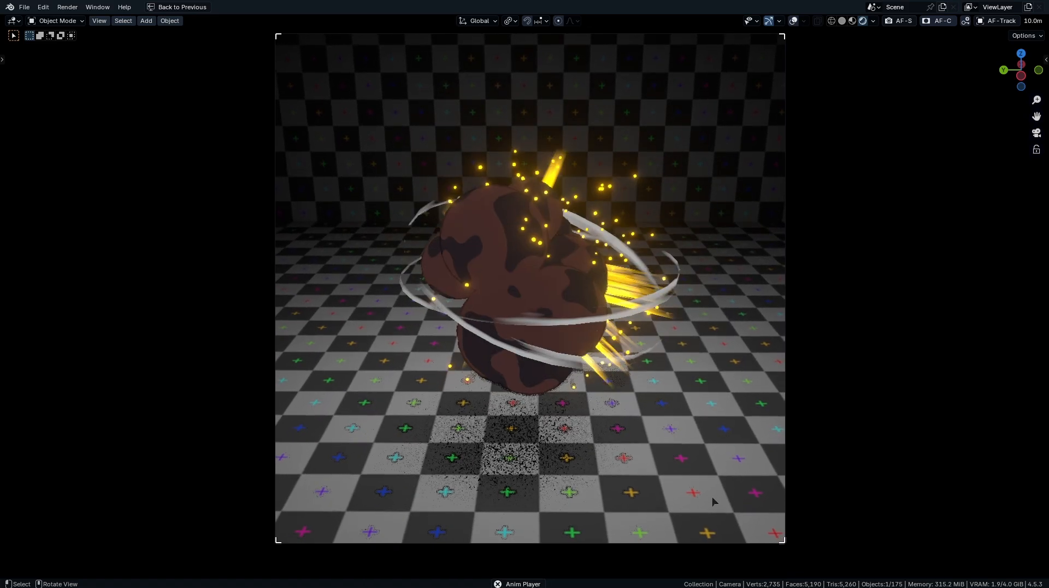
key(ctrl+space)
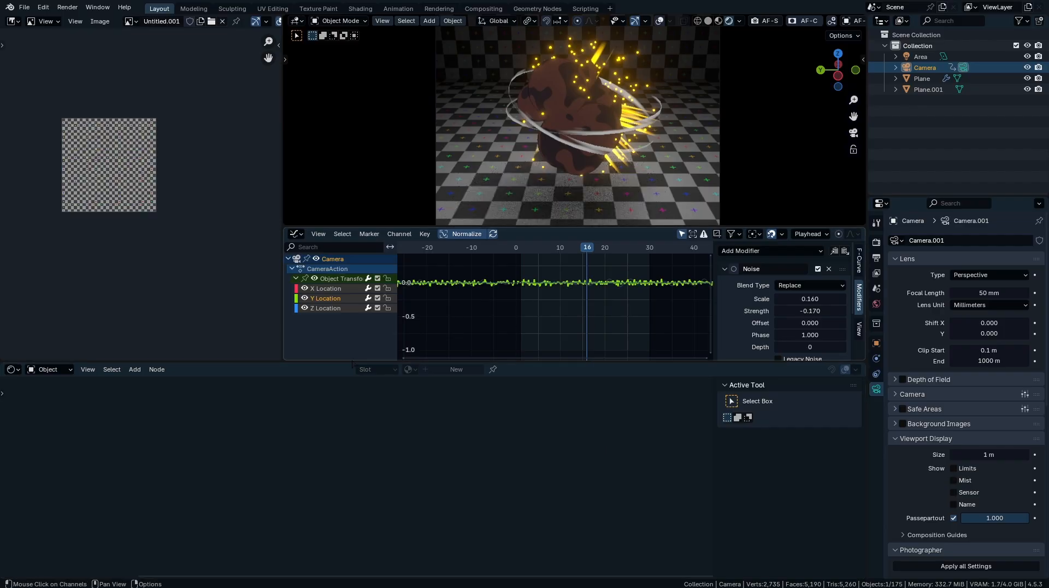
- Open the Compositor in the node area and move the Composite and Viewer nodes clear of the Glare node
click(11, 369)
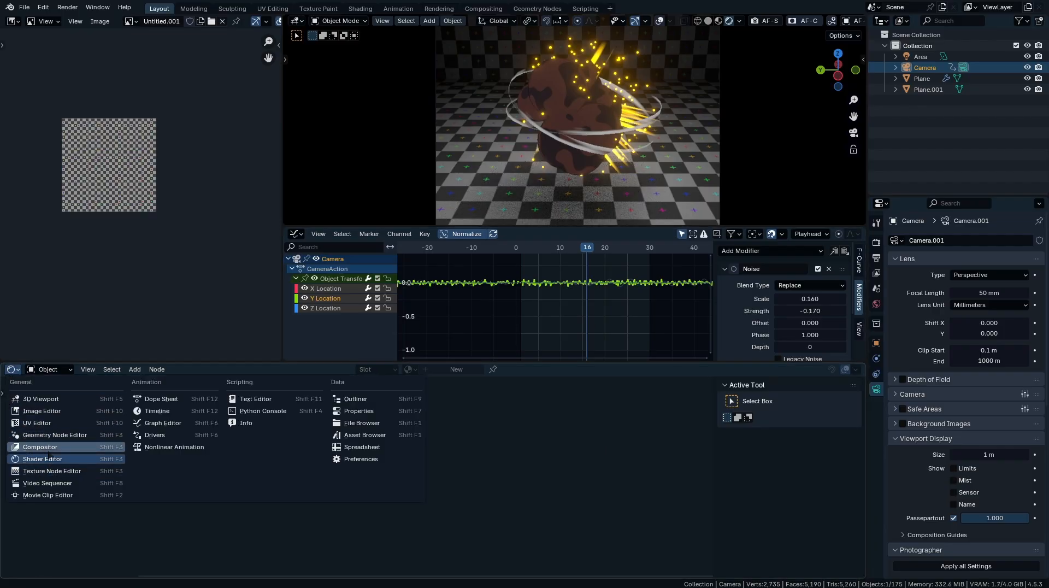
click(48, 448)
middle_drag(563, 464, 281, 420)
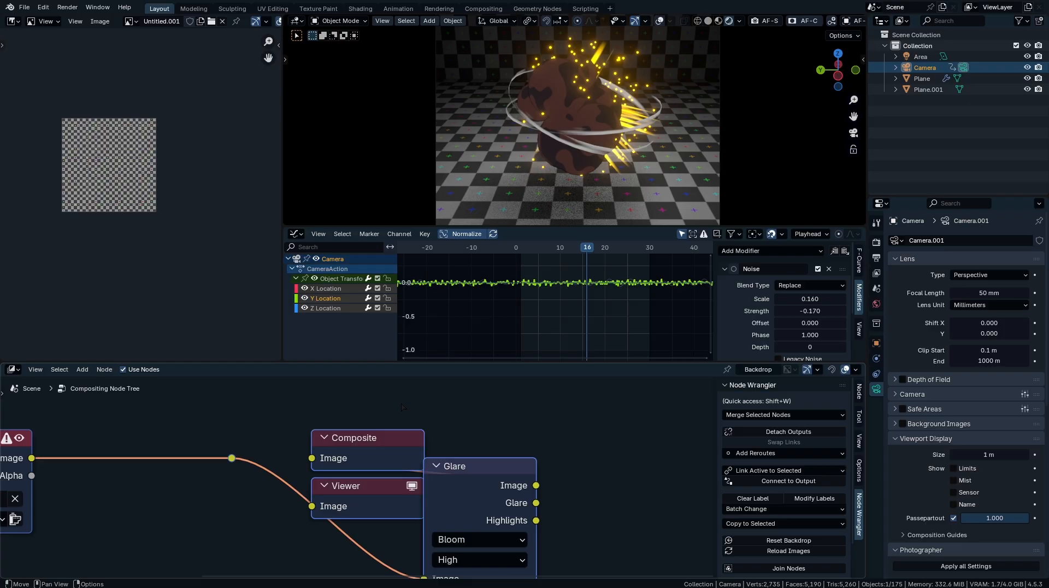
drag(285, 419, 383, 511)
key(g)
click(700, 437)
- Add a reroute on the links running from Glare's Image output to the Composite and Viewer nodes
middle_drag(678, 437, 587, 393)
shift+right_drag(534, 392, 535, 455)
middle_drag(575, 489, 439, 494)
key(ctrl+j)
right_click(408, 442)
key(Escape)
key(ctrl+z)
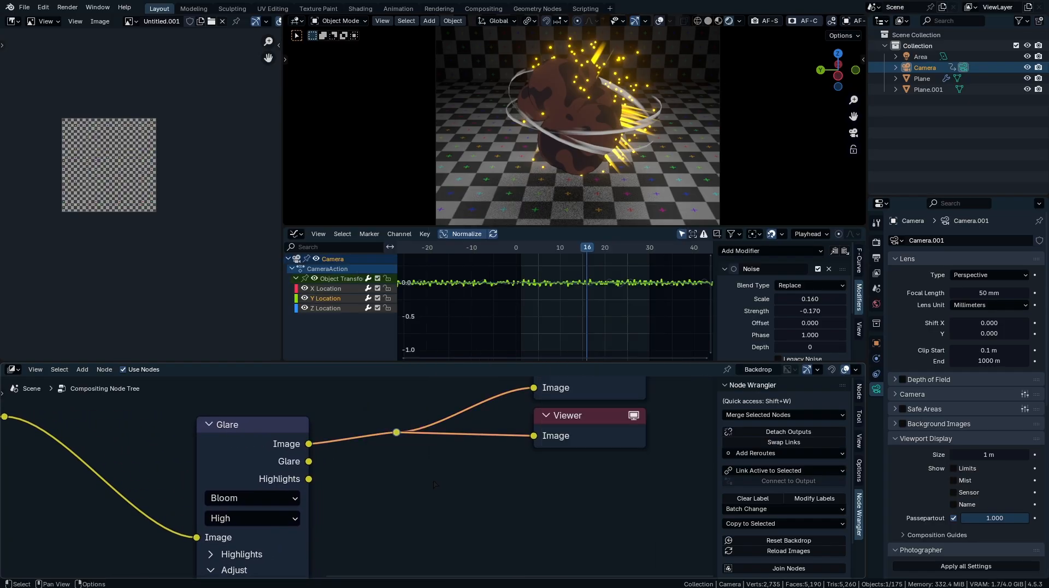
- Move the reroute and the Composite and Viewer nodes farther from Glare to make room for another node
key(g)
click(542, 464)
middle_drag(626, 477, 553, 542)
drag(628, 536, 367, 413)
key(g)
click(686, 415)
- Add a Kuwahara node on the link between Glare's Image output and the reroute
key(shift+a)
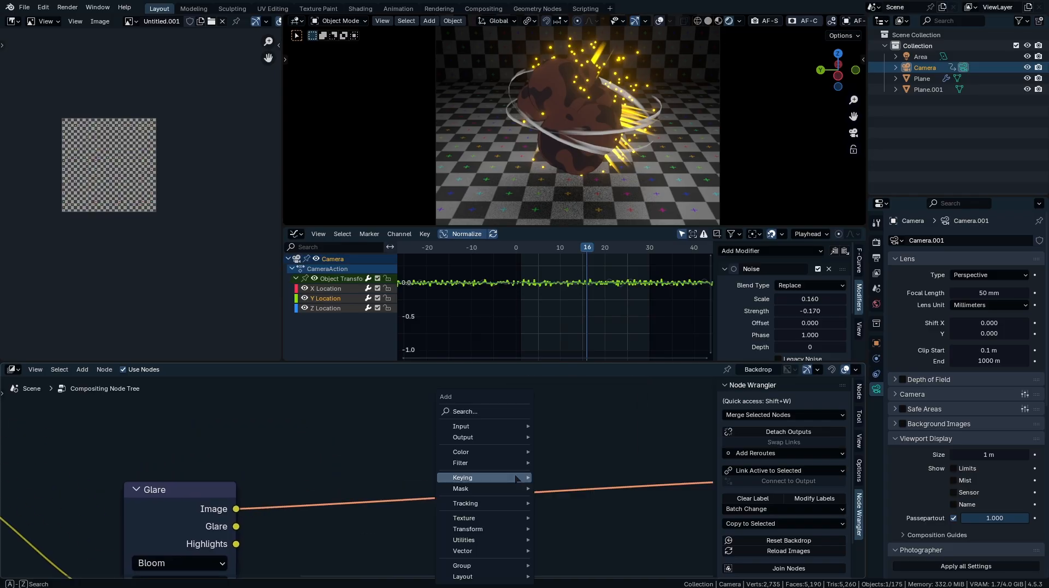
text(kua)
key(Return)
click(396, 463)
middle_drag(399, 465, 421, 376)
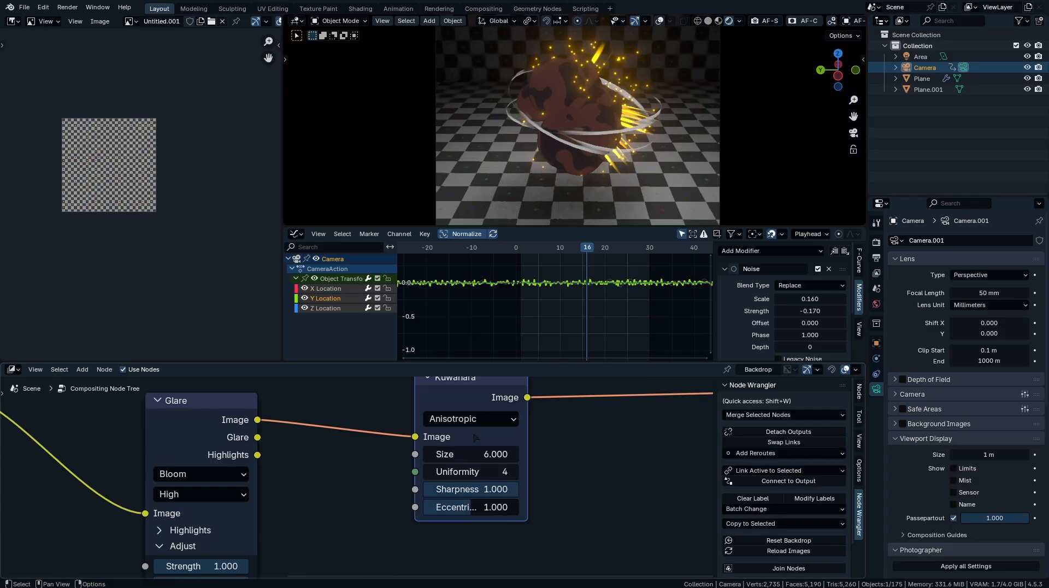
- Set the Kuwahara node's Size to 1.000 and its Eccentricity to 2.000
scroll(434, 484, up, 4)
drag(463, 519, 547, 518)
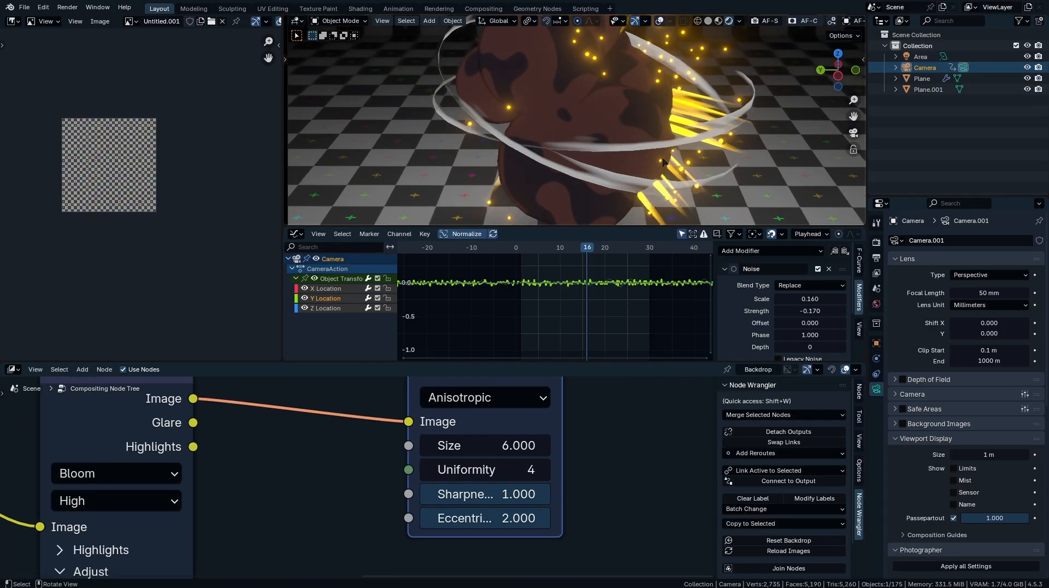
click(470, 444)
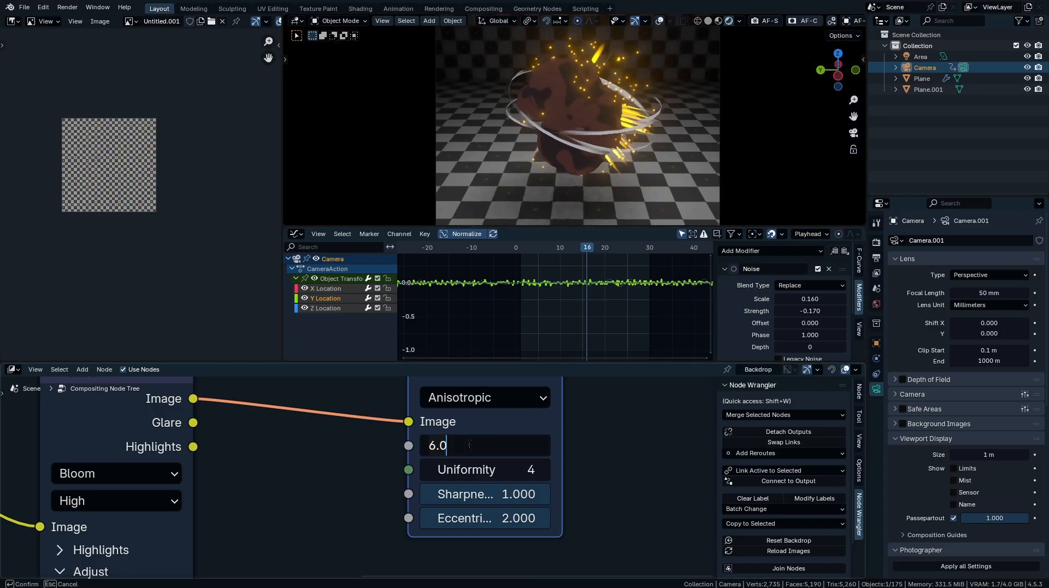
key(Escape)
- Add a Lens Distortion node on the link between the Kuwahara node's Image output and the reroute
scroll(515, 445, down, 3)
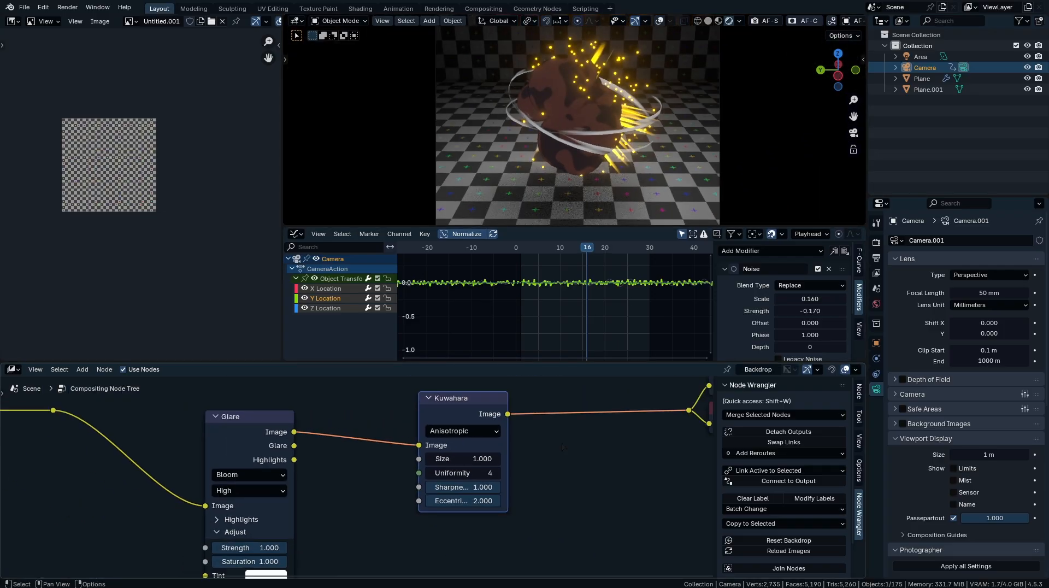
key(shift+a)
mouse_move(514, 432)
text(lens)
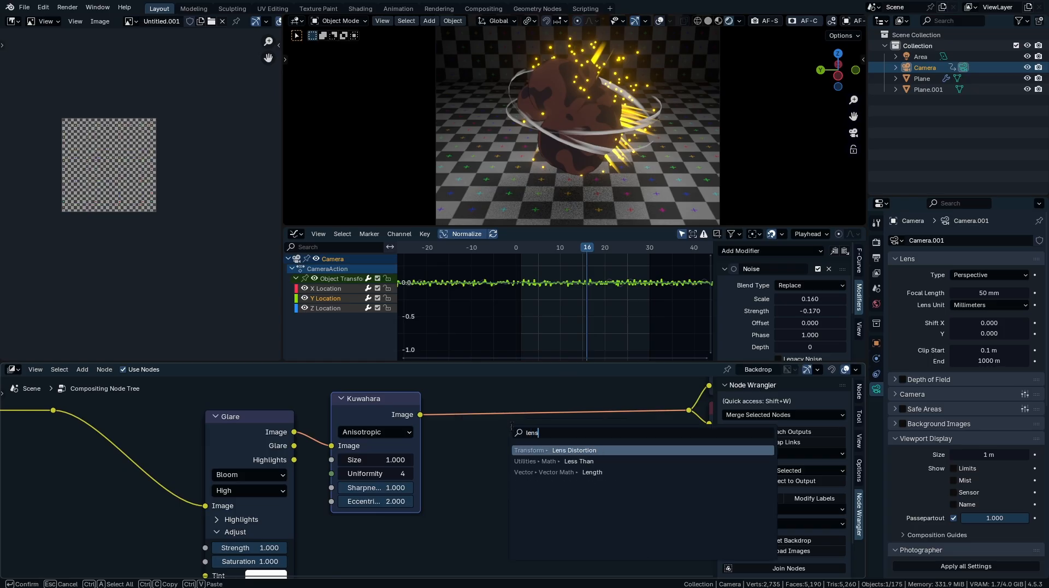
key(Return)
click(477, 384)
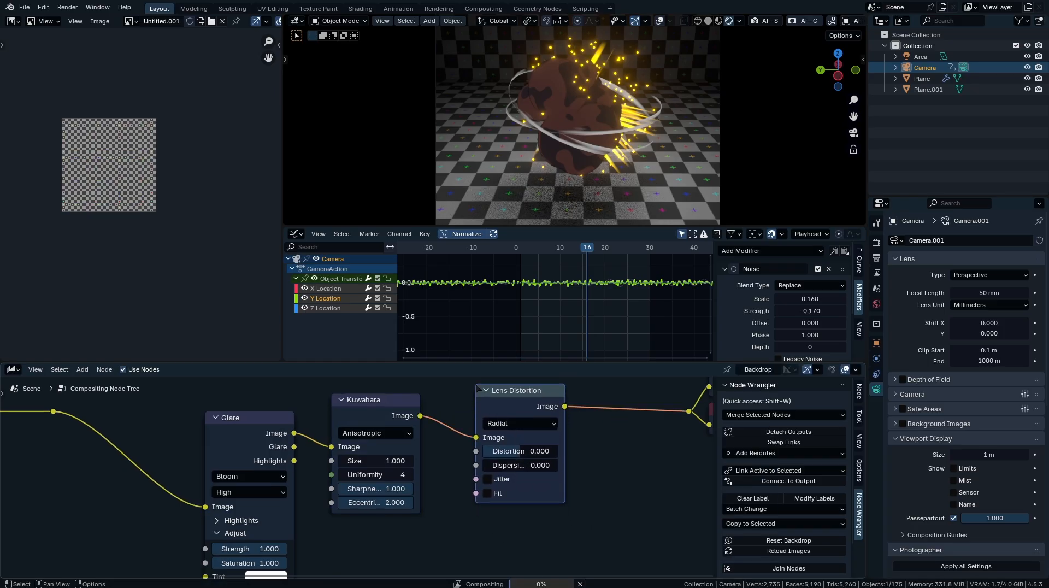
- Set Lens Distortion's Dispersion to 0.021 and Distortion to 0.037 with Fit enabled, and enlarge the 3D viewport
drag(519, 466, 534, 466)
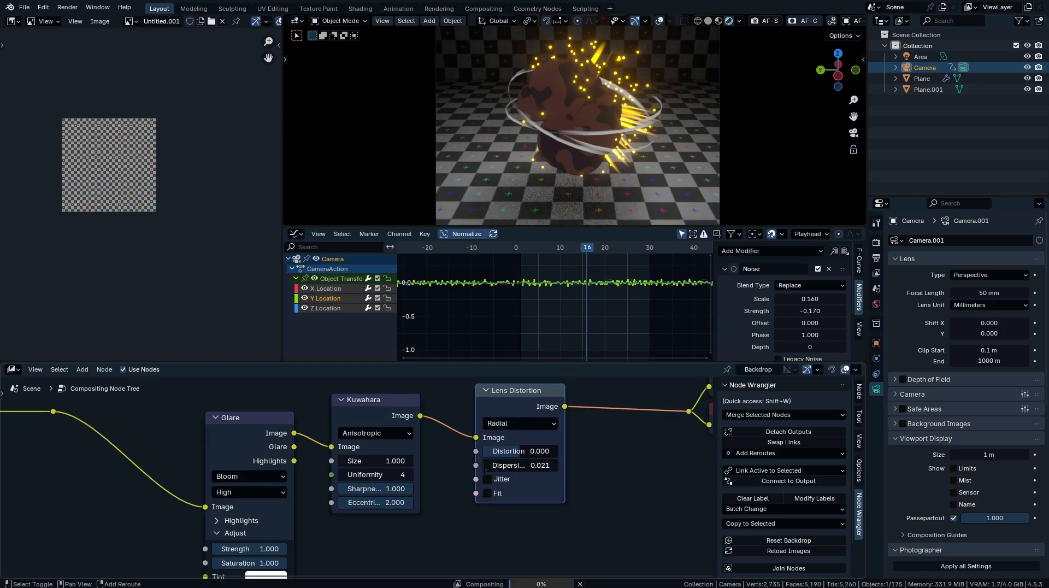
click(487, 493)
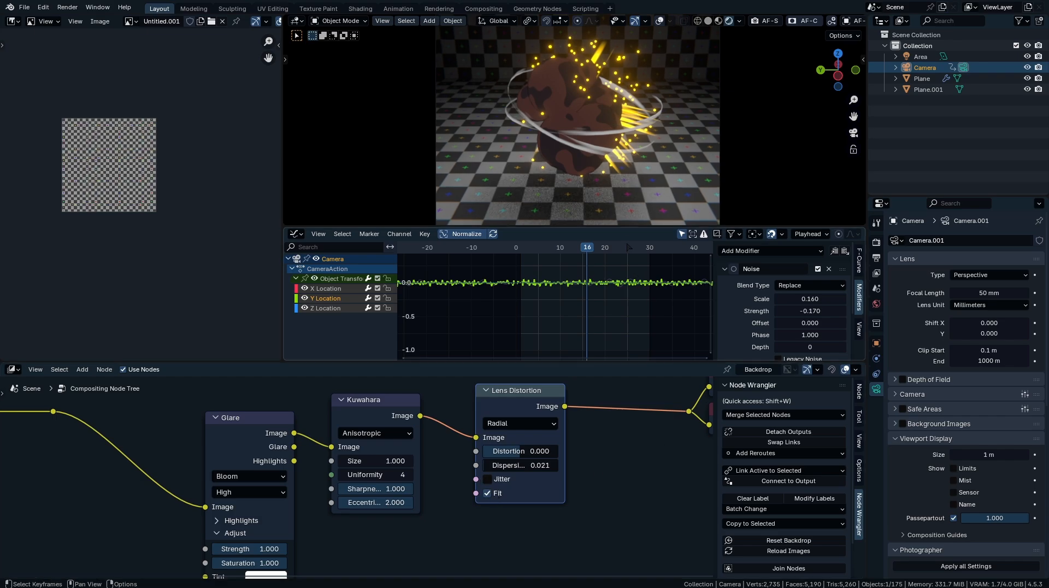
drag(628, 227, 625, 333)
drag(519, 451, 523, 451)
- Play the explosion animation in a full-screen camera viewport to check the compositing, and return to the normal layout
key(ctrl+alt+space)
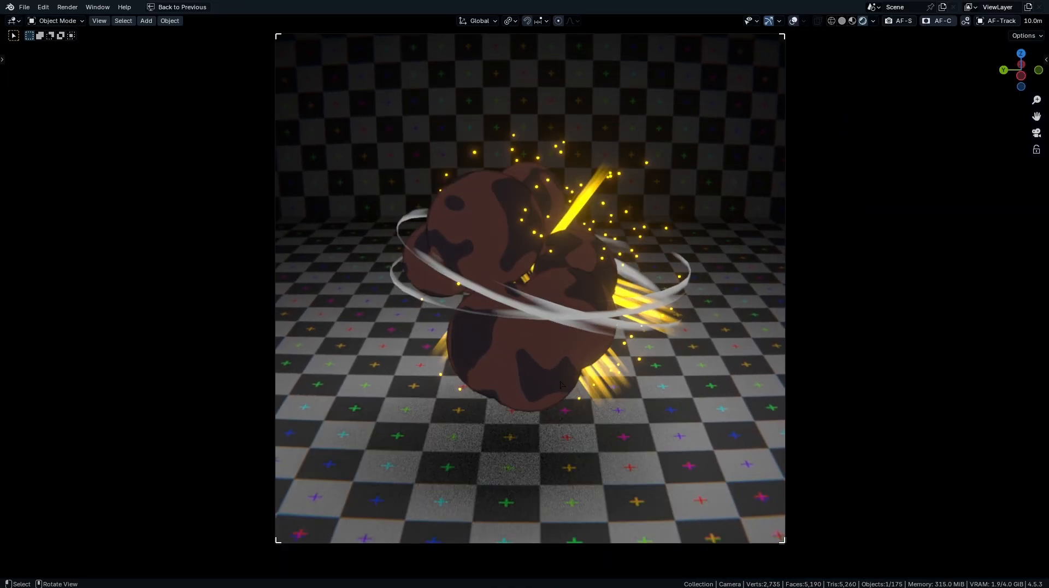
key(space)
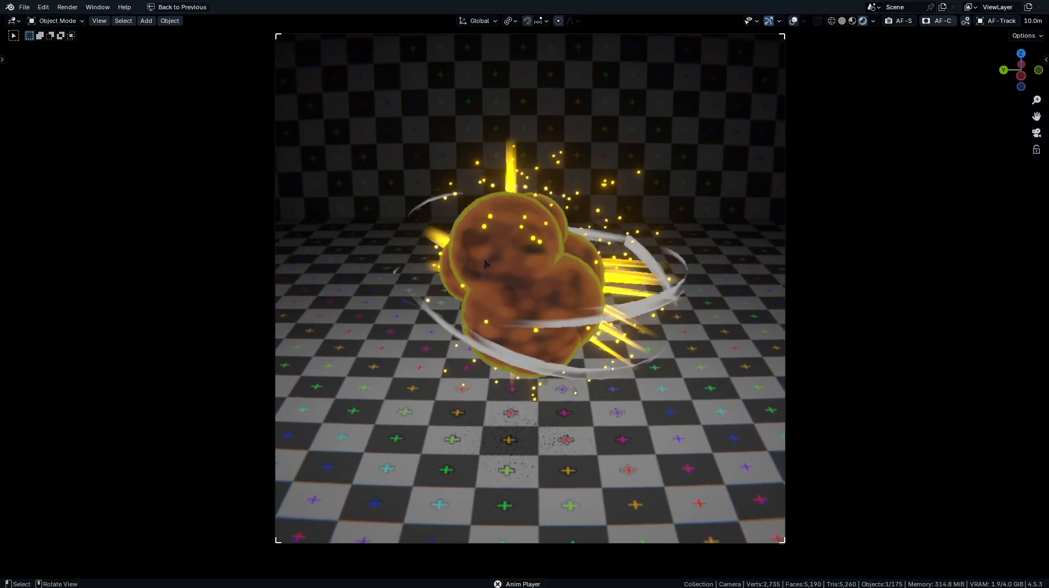
key(ctrl+alt+space)
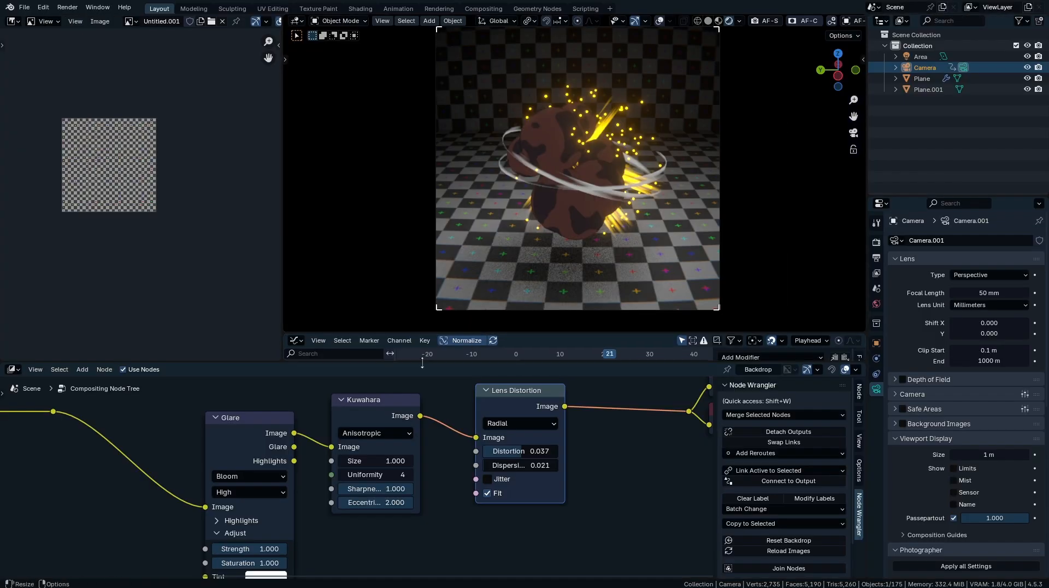
- Select the explosion object and open its Big Spheres material in the Shader Editor
click(14, 370)
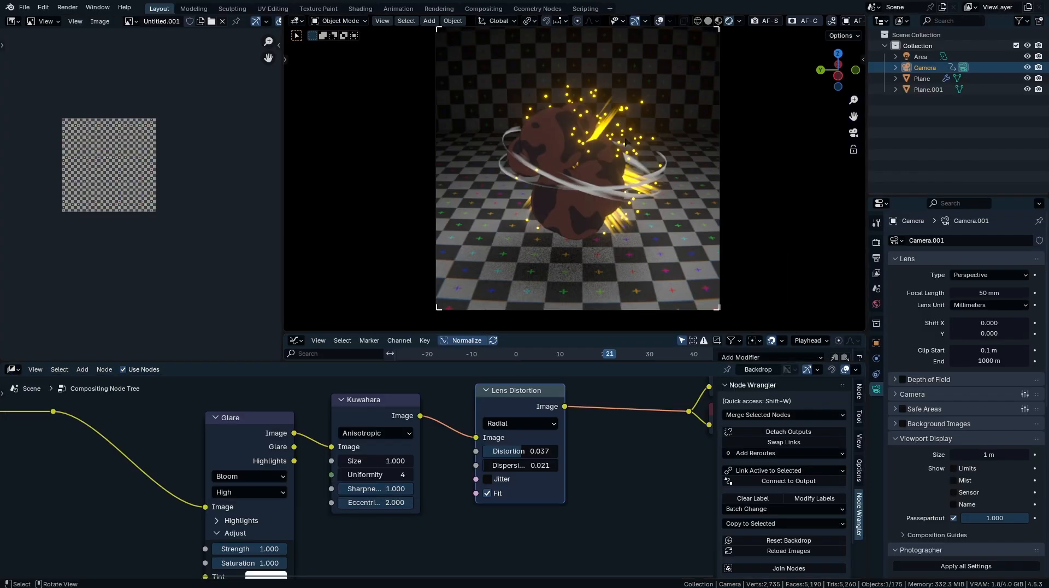
click(626, 142)
click(13, 370)
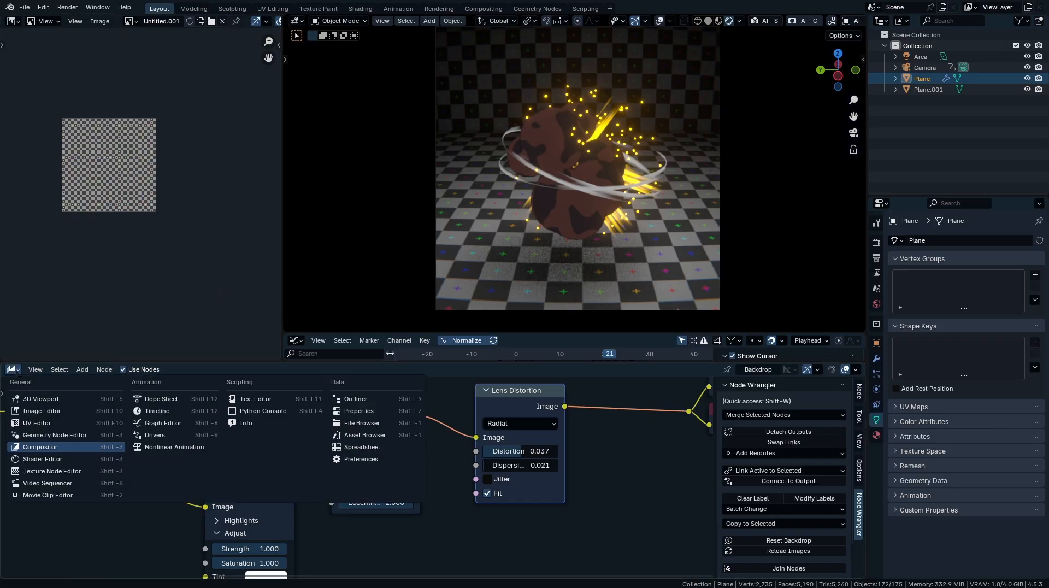
click(79, 462)
scroll(213, 461, down, 5)
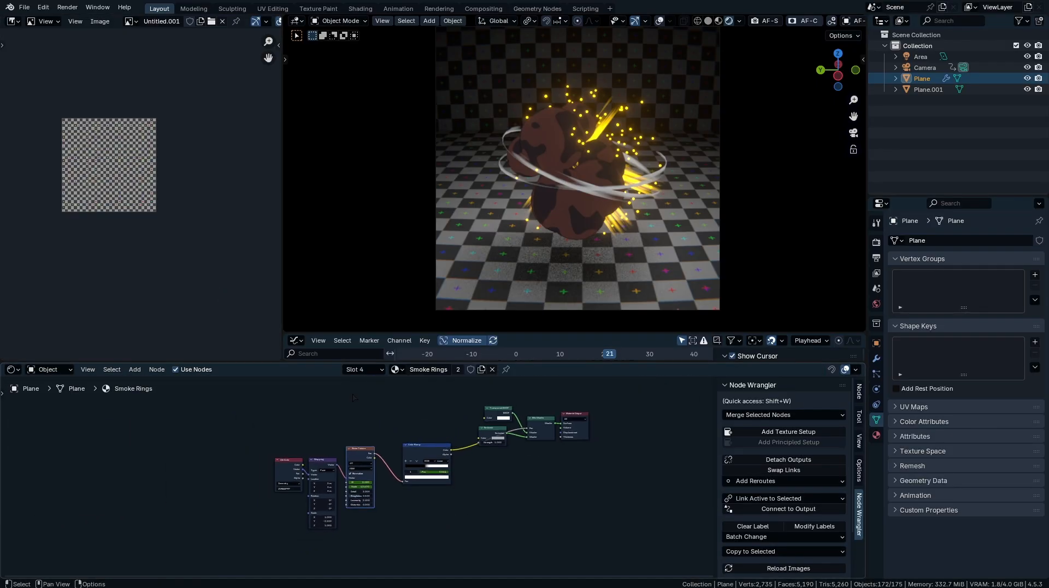
click(362, 370)
click(335, 393)
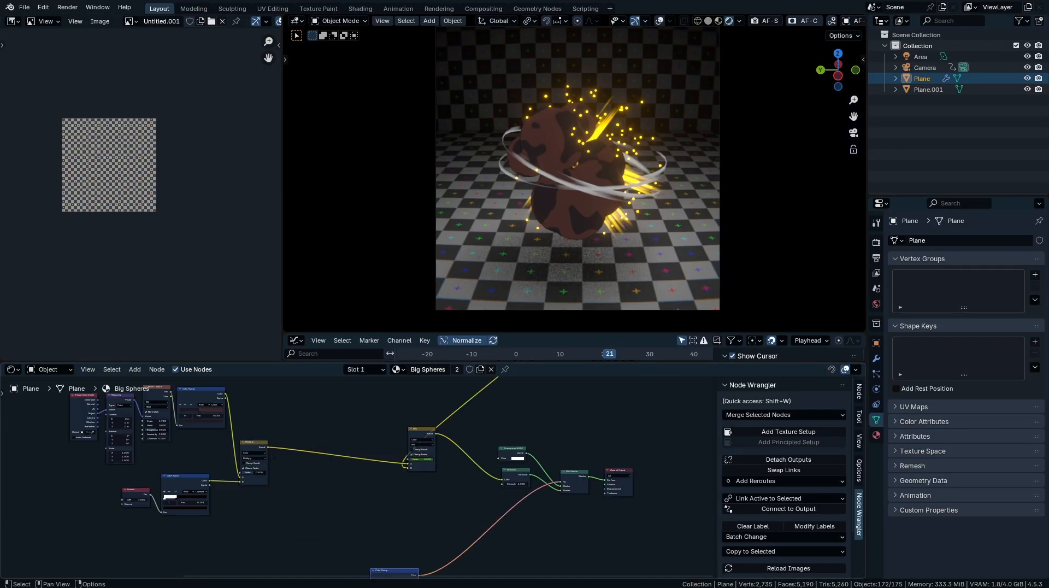
- Set the dimensions of the Big Spheres material's Noise Texture to 4D
scroll(362, 494, up, 6)
ctrl+middle_drag(363, 494, 363, 484)
click(381, 427)
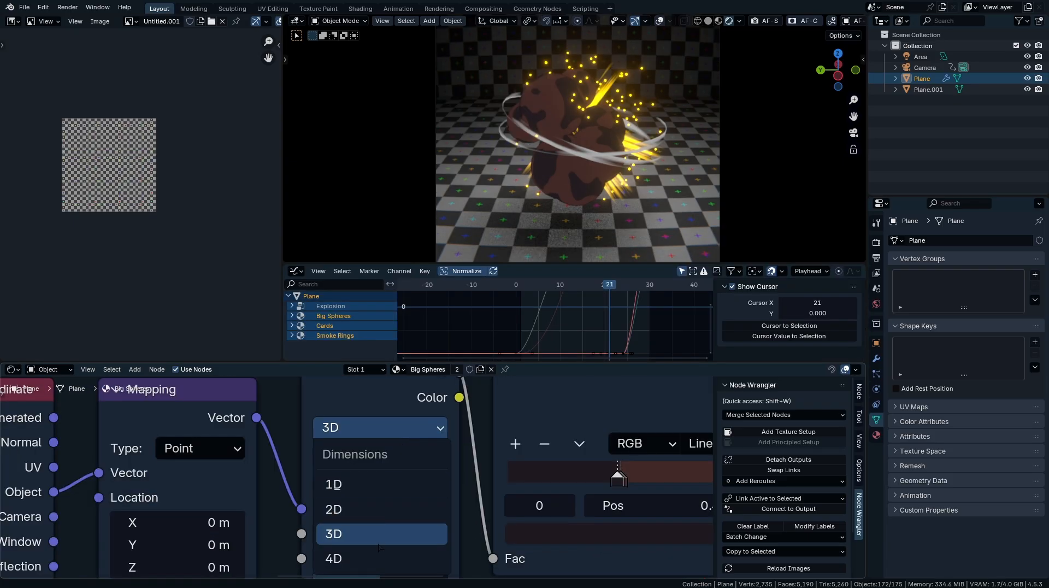
click(377, 560)
- Try out a different W value on the Noise Texture and undo the change
middle_drag(380, 556, 361, 492)
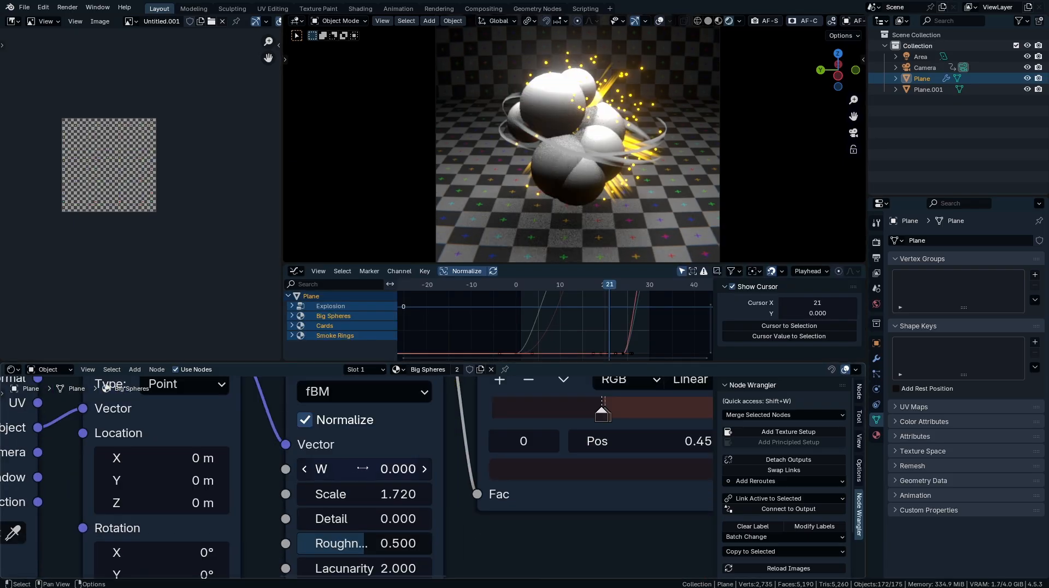
drag(363, 469, 390, 469)
key(ctrl+z)
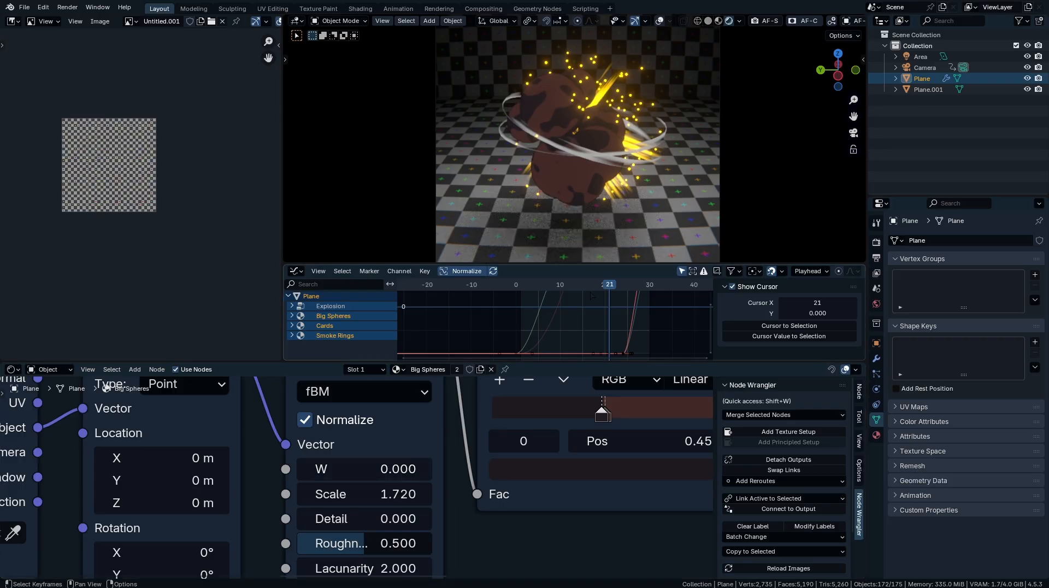
- Keyframe the Noise Texture's W value at 0.000 on frame 7 and at 0.650 on frame 27
click(556, 285)
drag(557, 297, 547, 297)
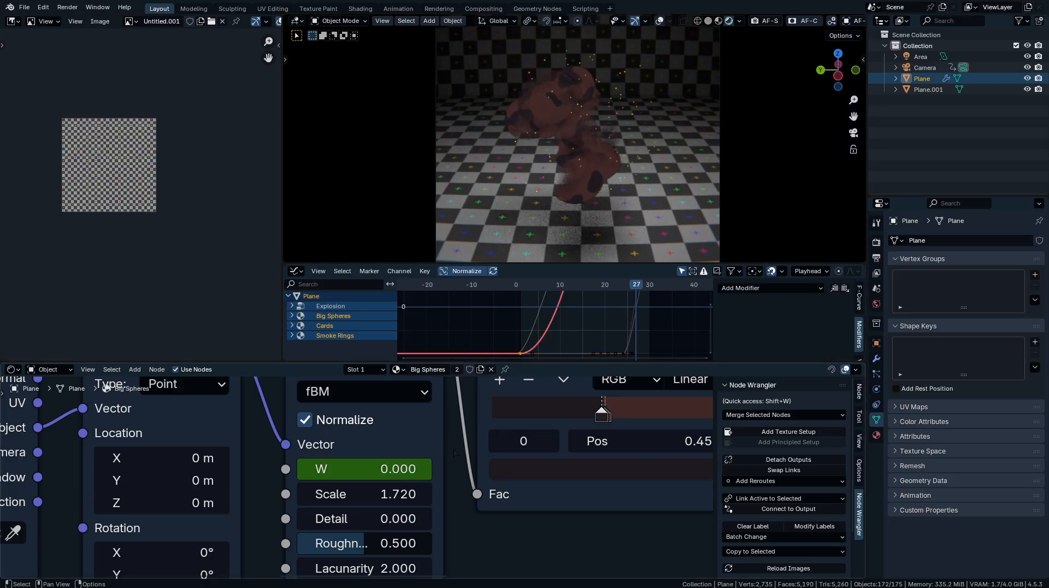
click(377, 445)
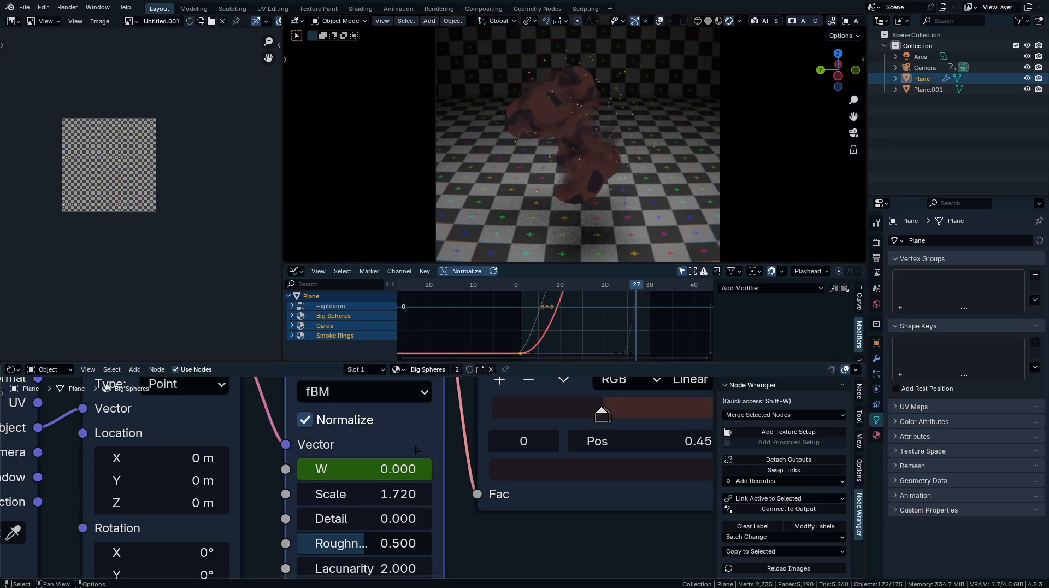
drag(363, 469, 399, 469)
- Play the animation from frame 1 to check how the noise pattern evolves on the spheres
key(shift+Left)
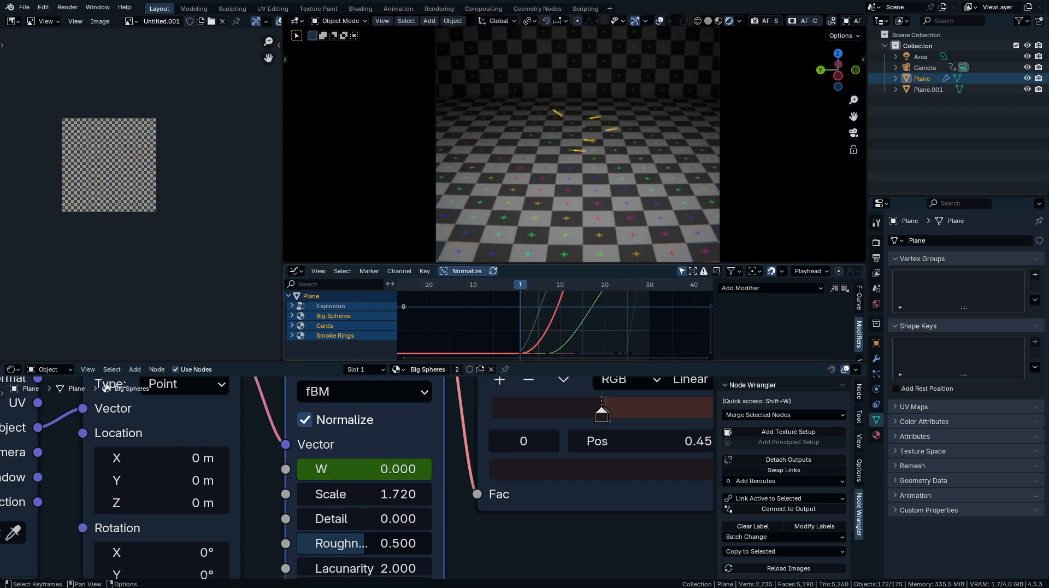
key(space)
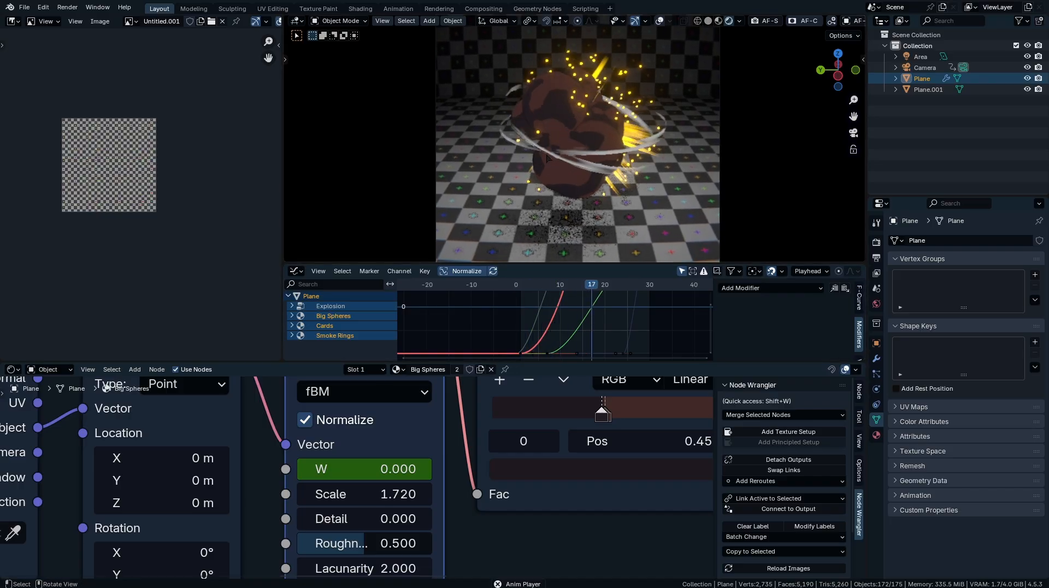
key(space)
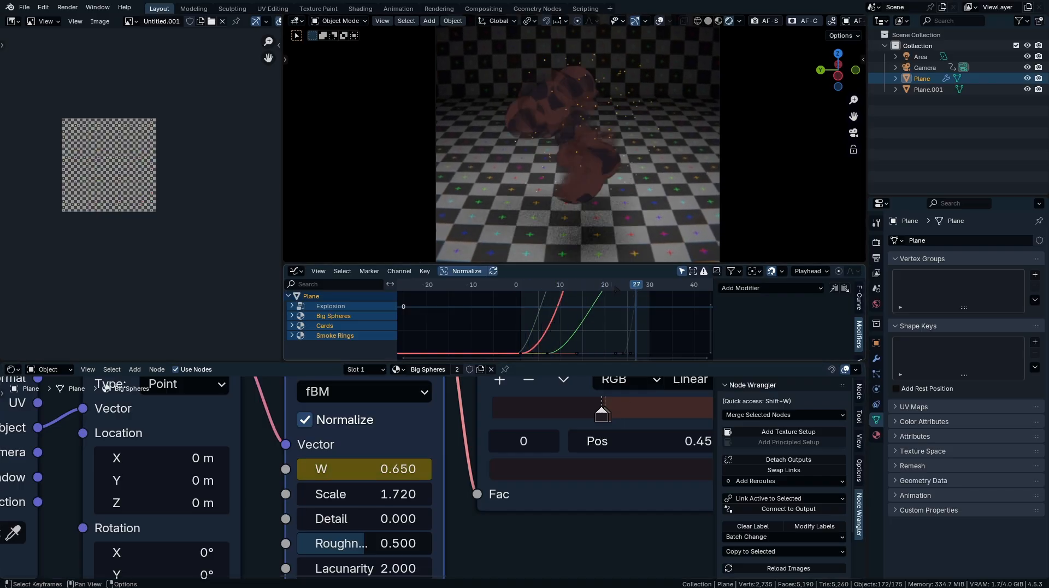
- Shift the noise Color Ramp's stops, placing the first at 0.473, and set the Noise Texture's Scale to 1.190
drag(615, 285, 601, 286)
click(610, 415)
drag(608, 416, 621, 416)
click(608, 416)
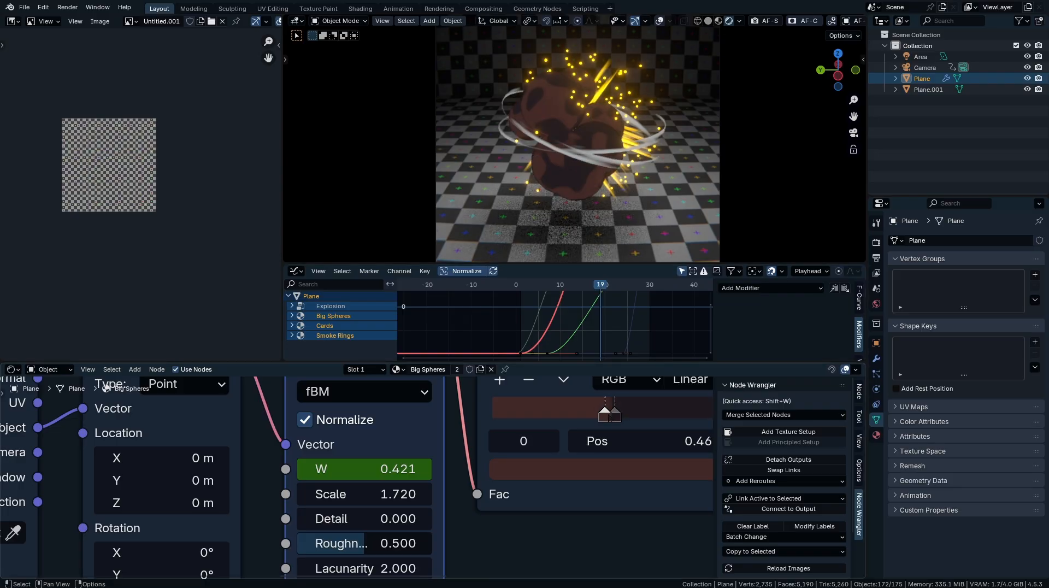
- Play the animation to check the adjusted sphere texture, stop on frame 7, and enlarge the 3D viewport
key(space)
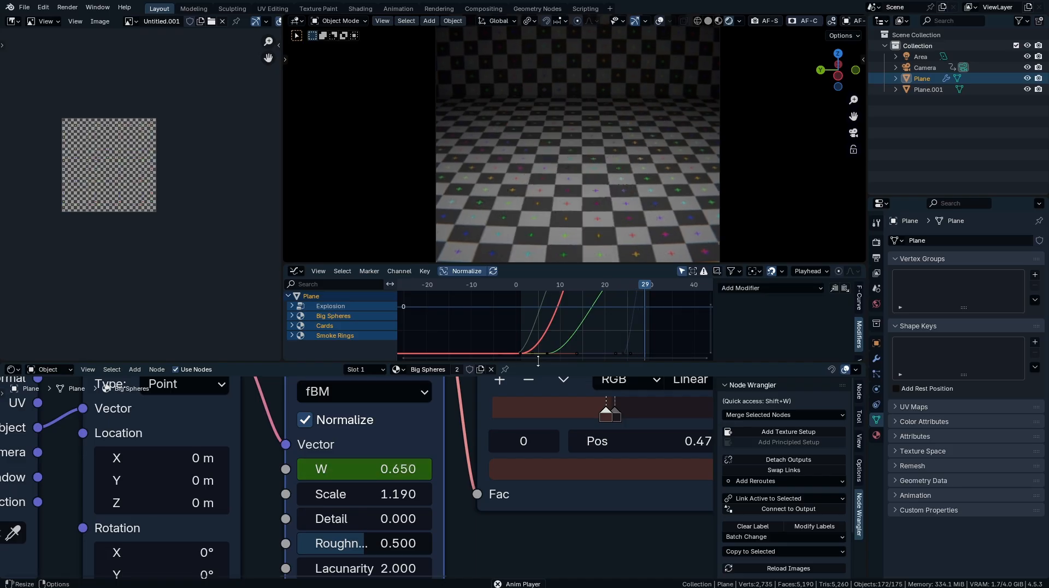
key(space)
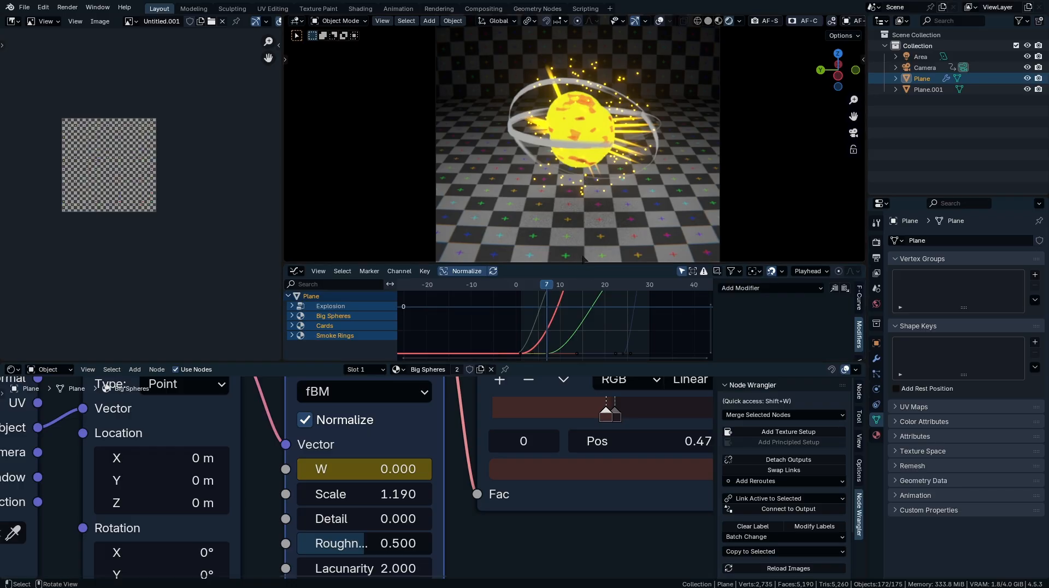
drag(591, 263, 590, 346)
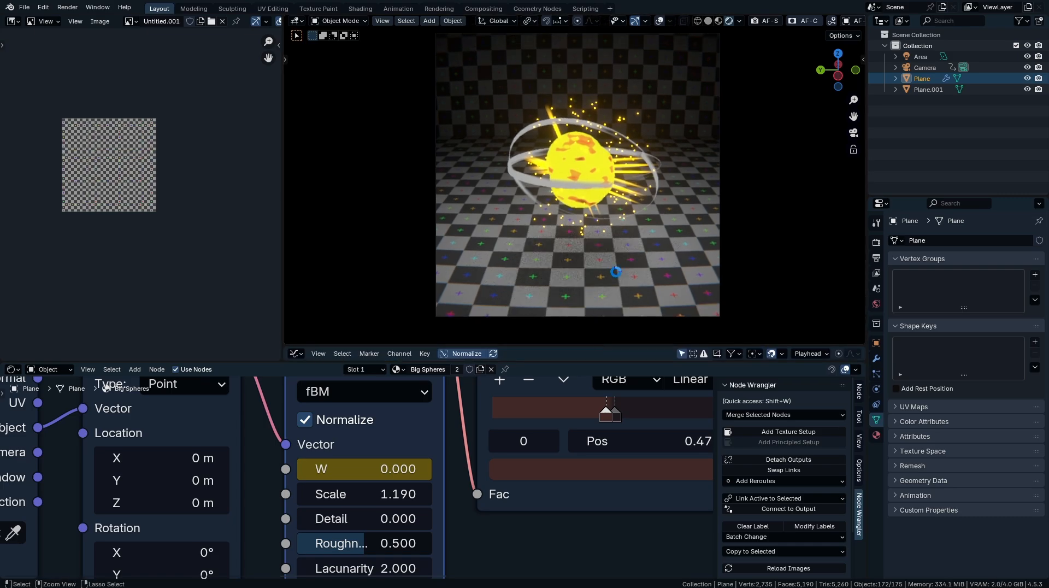
- Move the Texture Coordinate, Mapping, Noise Texture and Color Ramp nodes into a compact arrangement beside the Multiply node
scroll(568, 470, down, 6)
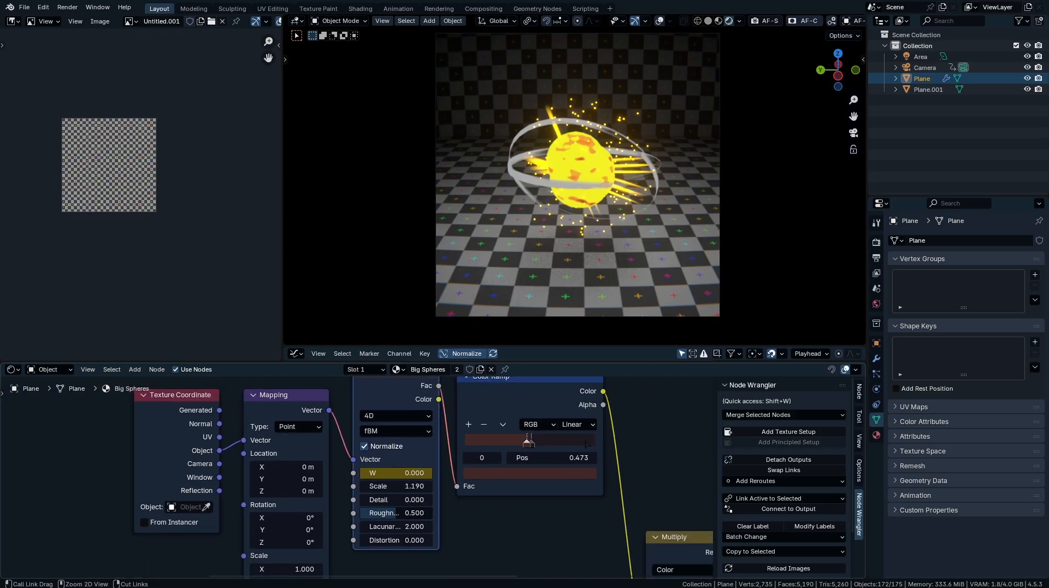
drag(545, 397, 212, 513)
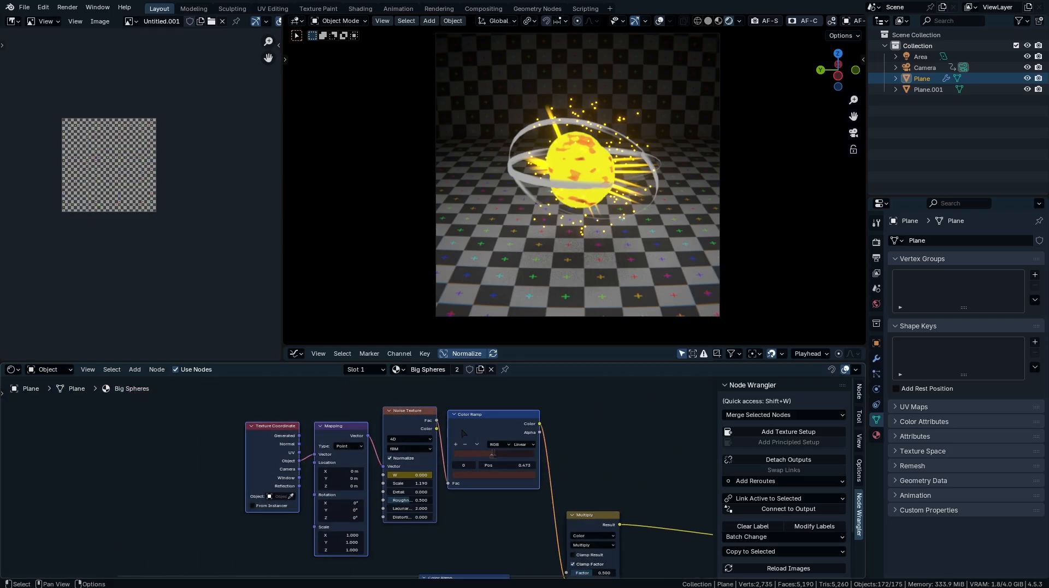
drag(462, 433, 462, 505)
middle_drag(468, 502, 483, 416)
drag(502, 407, 484, 432)
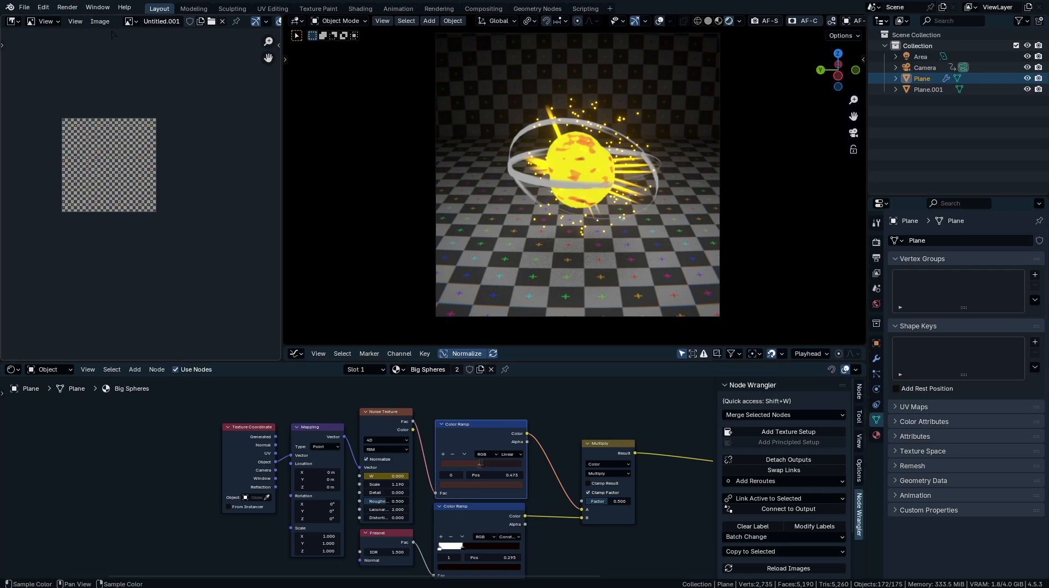
- Switch the Image Editor from the Untitled.001 image to Render Result and on to Viewer Node
click(129, 21)
click(152, 38)
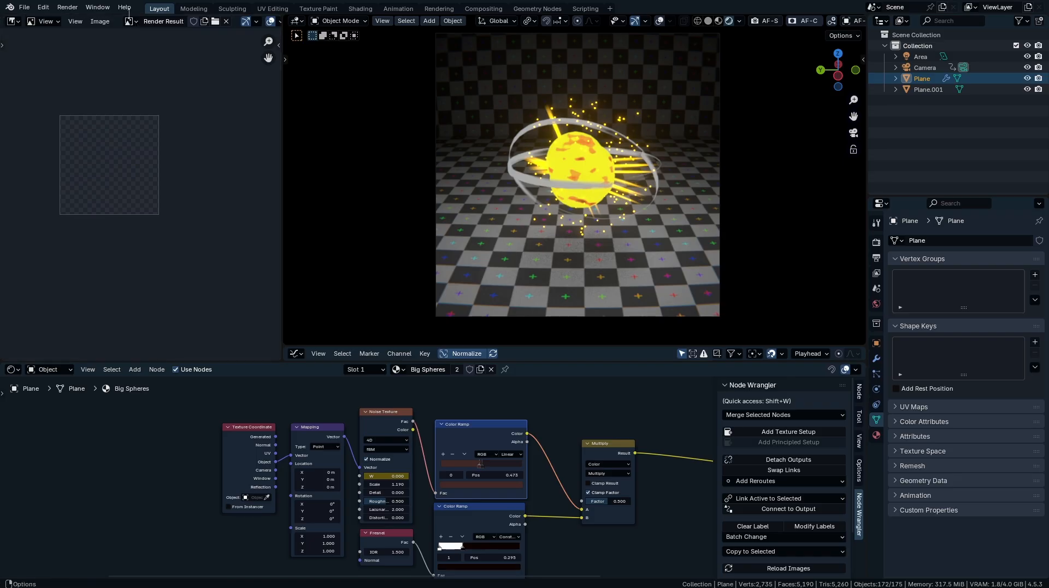
click(129, 21)
click(178, 60)
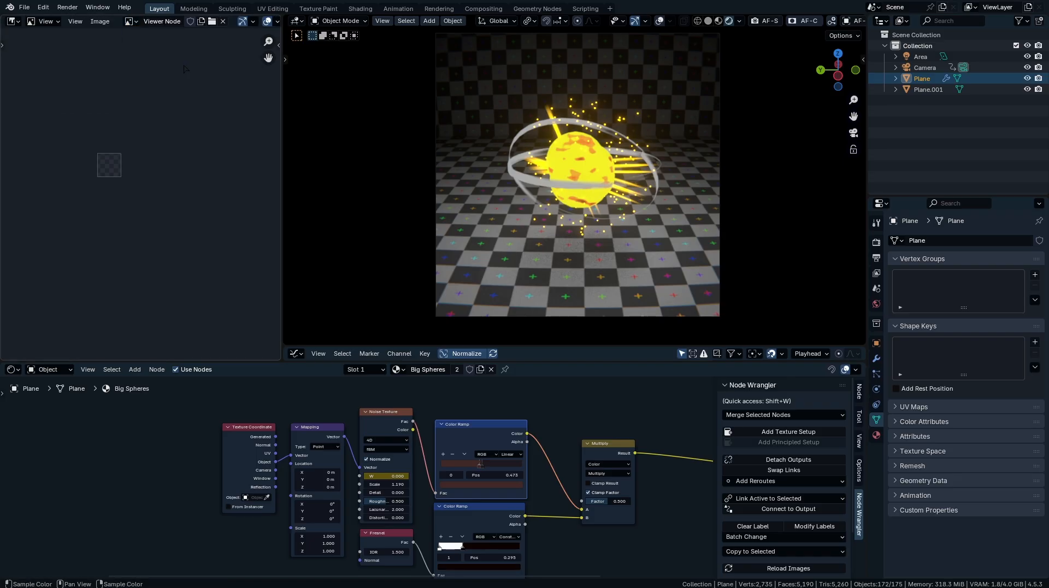
click(129, 21)
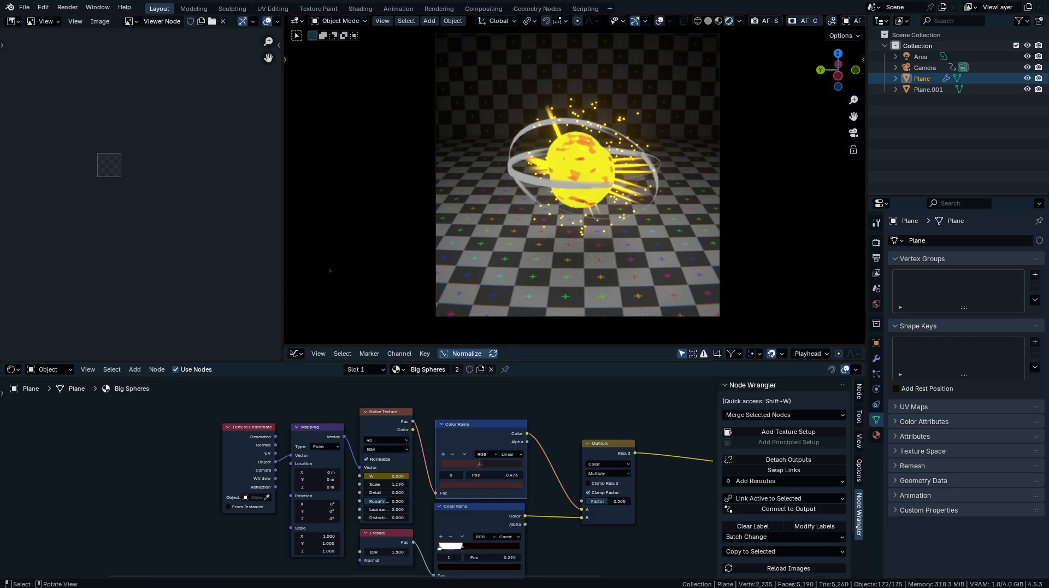